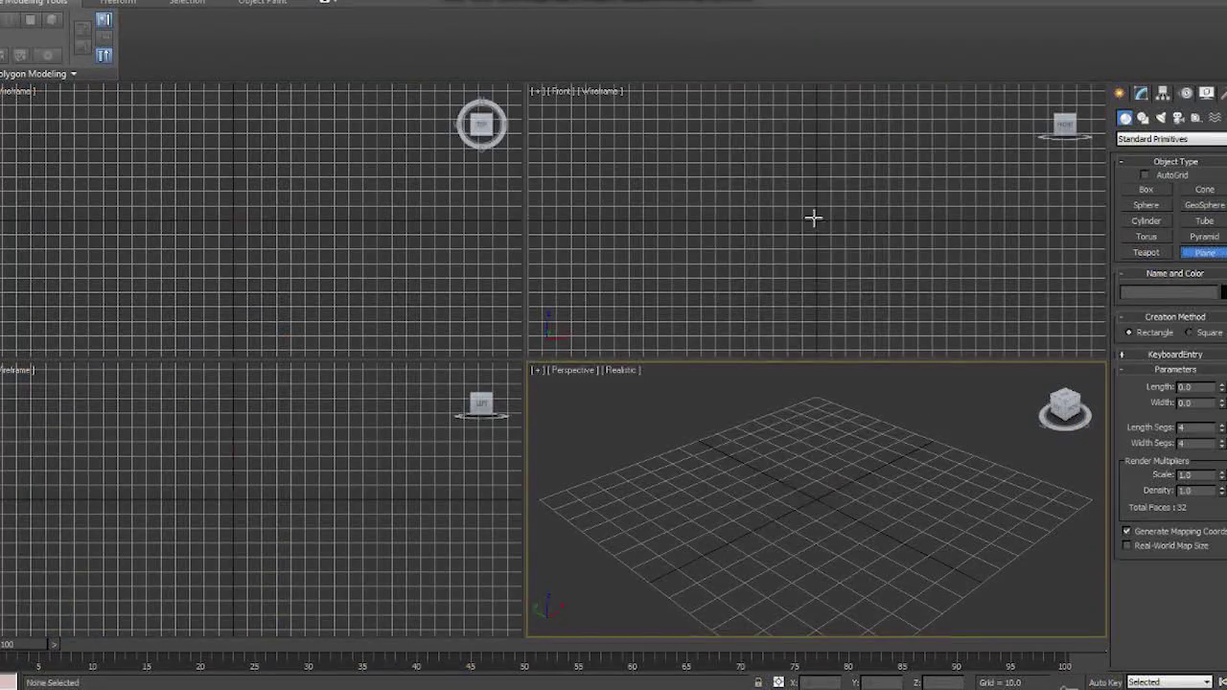
# Create a large plane in the Front view and draw an open five-vertex line over it as the flower base's half profile.
pyautogui.moveTo(813, 219); pyautogui.dragTo(705, 130)
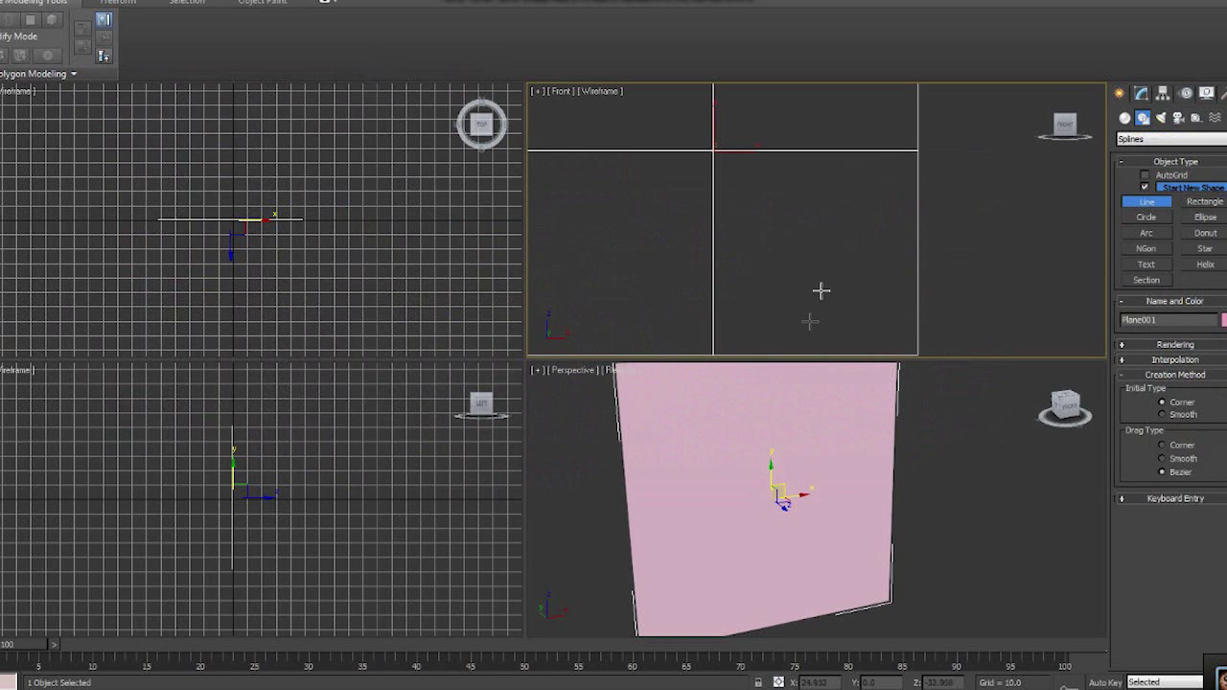
pyautogui.click(816, 270)
pyautogui.moveTo(839, 270)
pyautogui.mouseDown()
pyautogui.moveTo(853, 255)
pyautogui.moveTo(836, 263)
pyautogui.mouseUp()
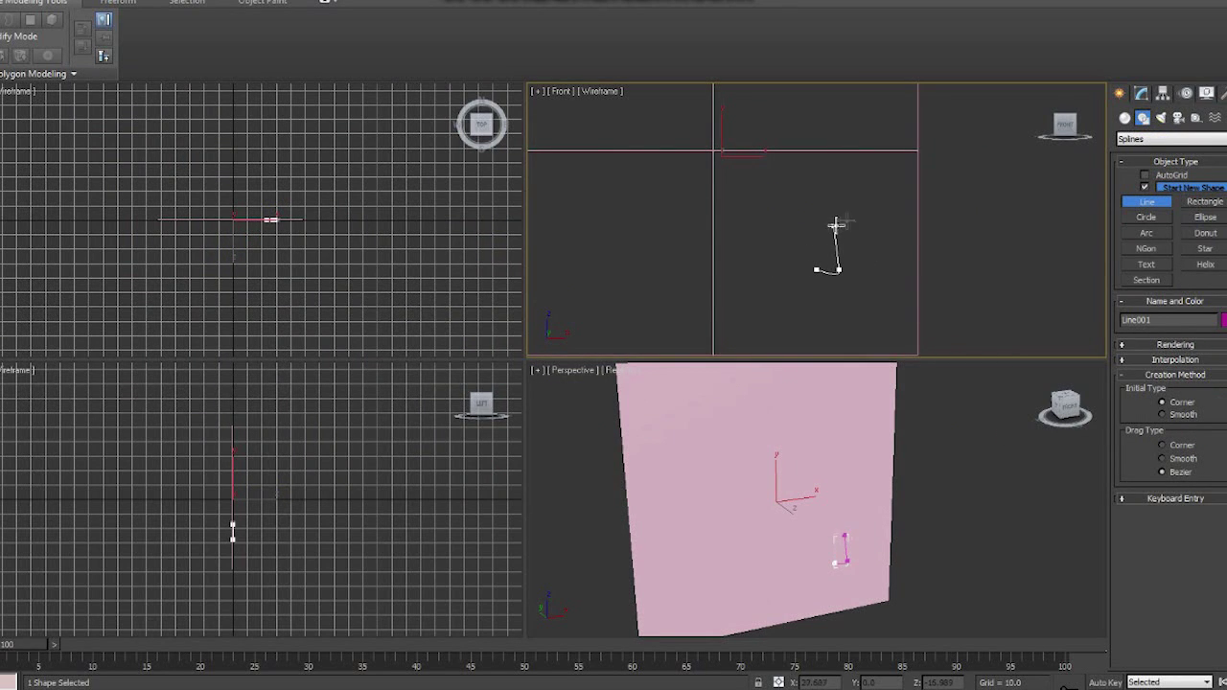
pyautogui.click(835, 225)
pyautogui.click(814, 209)
pyautogui.rightClick(789, 262)
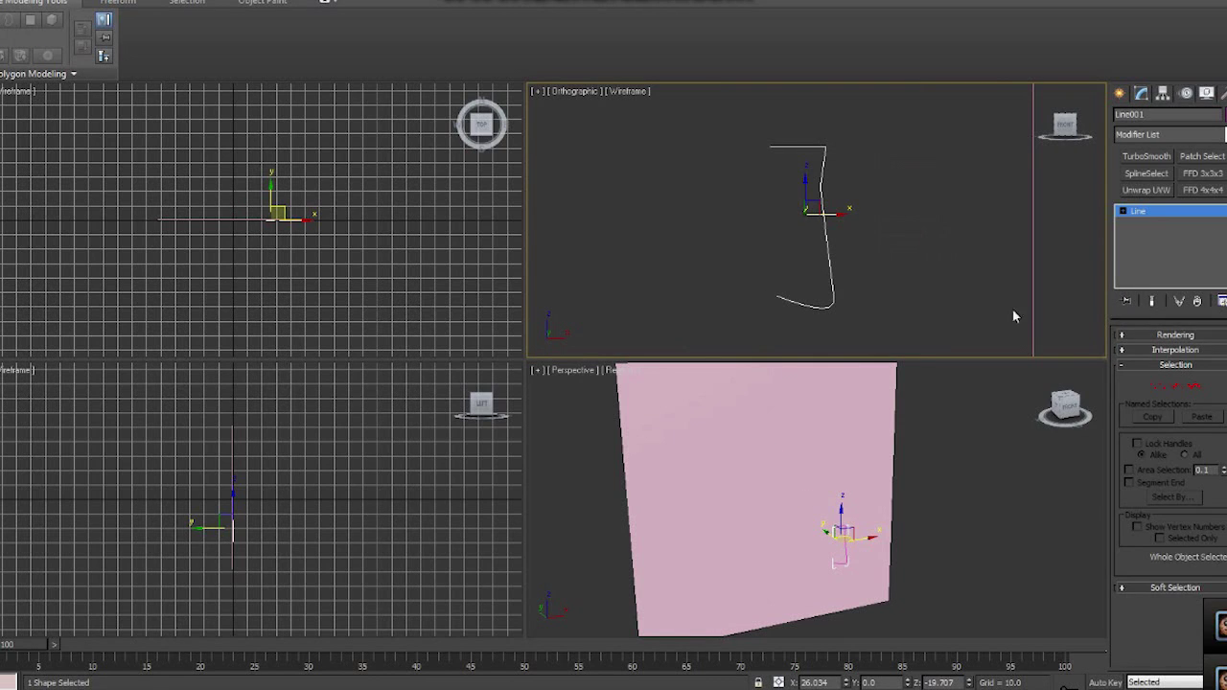
# Edit the profile line's vertices and raise the lower corner vertex slightly with a tighter bottom curve.
pyautogui.click(1157, 385)
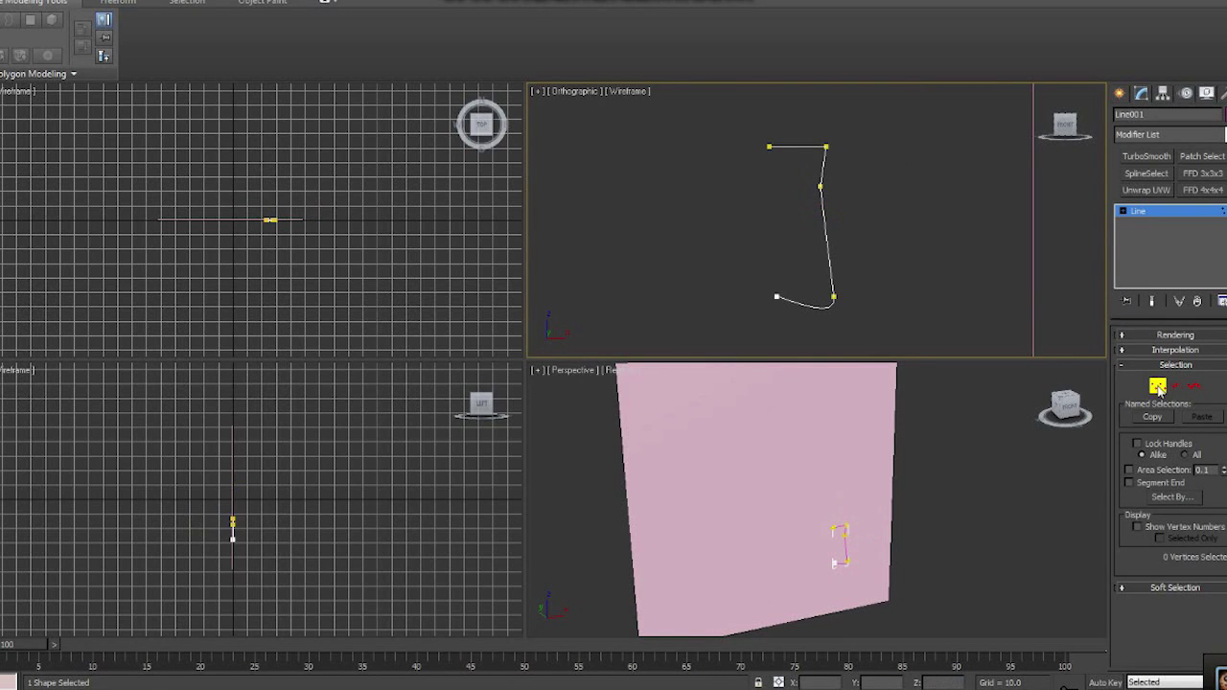
pyautogui.click(832, 280)
pyautogui.moveTo(837, 279); pyautogui.dragTo(846, 295)
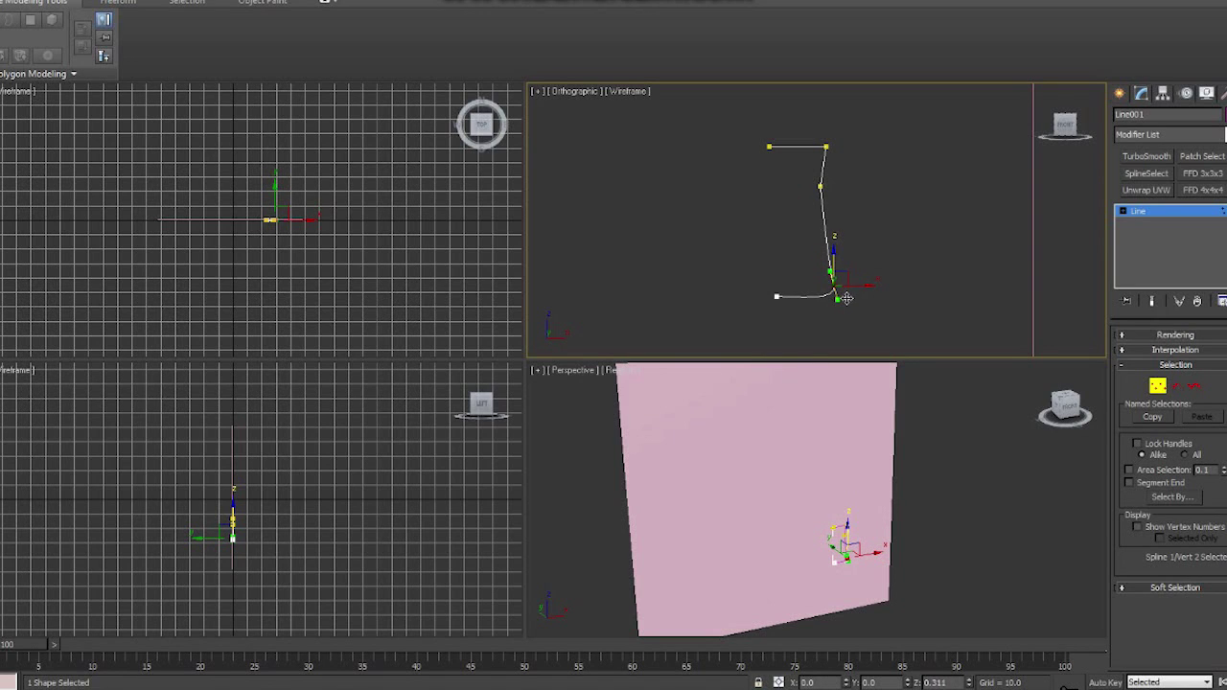
# Smooth the profile's neck vertex with Bezier handles and adjust the curve through it.
pyautogui.click(820, 186)
pyautogui.rightClick(807, 174)
pyautogui.click(791, 76)
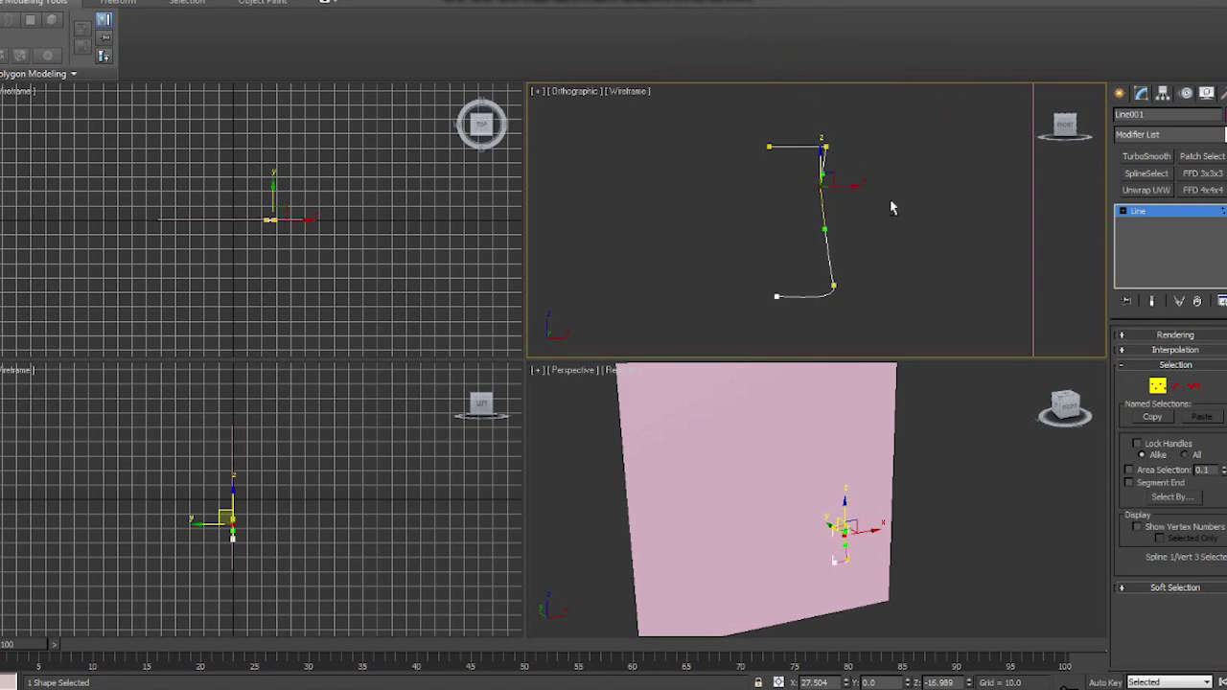
pyautogui.scroll(4, 858, 187)
pyautogui.moveTo(785, 285); pyautogui.dragTo(803, 223)
pyautogui.rightClick(773, 199)
pyautogui.click(748, 91)
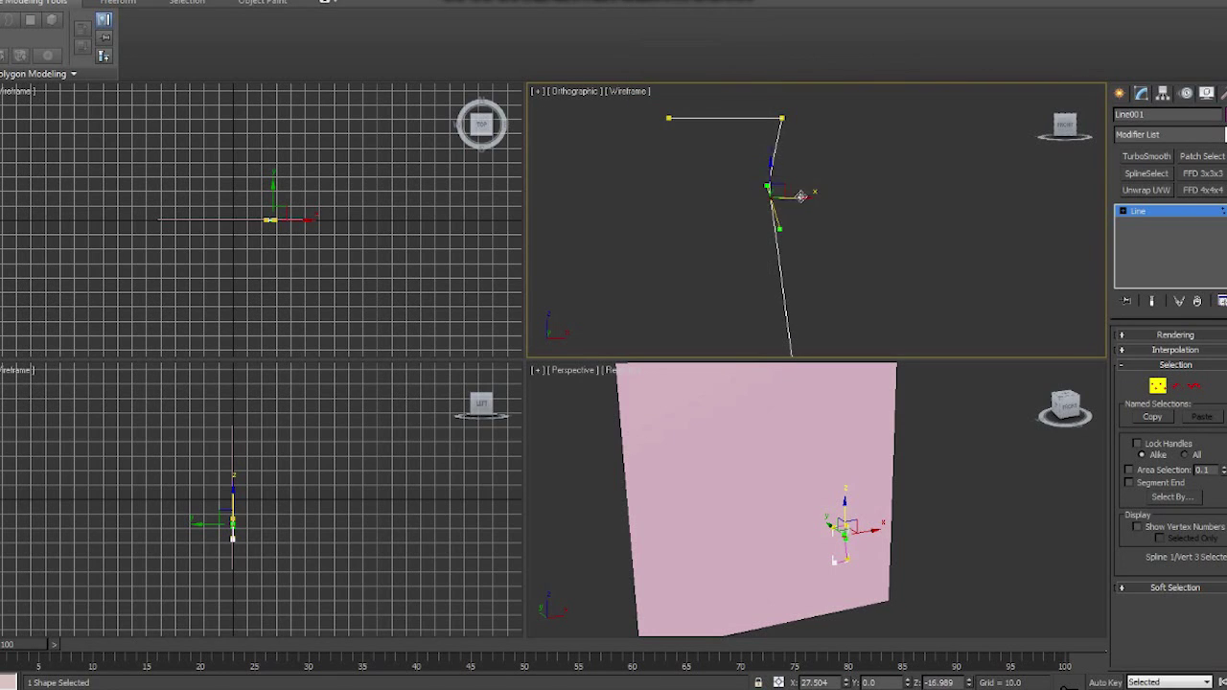
# Convert the profile's upper corner vertex to a rounded Bezier curve, lower it slightly and finish vertex editing.
pyautogui.click(782, 117)
pyautogui.rightClick(782, 118)
pyautogui.click(761, 20)
pyautogui.moveTo(795, 165); pyautogui.dragTo(803, 203, button='middle')
pyautogui.moveTo(791, 124); pyautogui.dragTo(791, 144)
pyautogui.moveTo(783, 211); pyautogui.dragTo(762, 204)
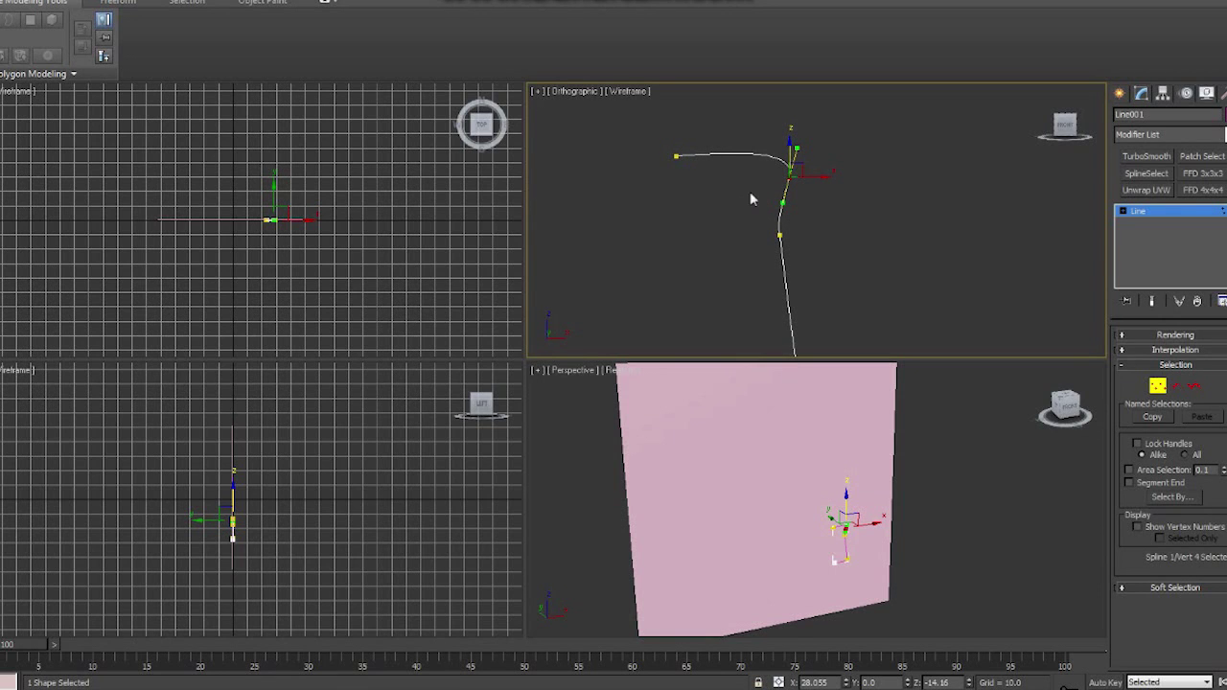
pyautogui.click(1159, 386)
pyautogui.click(913, 194)
# Isolate the profile line and frame it in the Front view.
pyautogui.scroll(-6, 913, 184)
pyautogui.click(823, 215)
pyautogui.hotkey('alt', 'q')
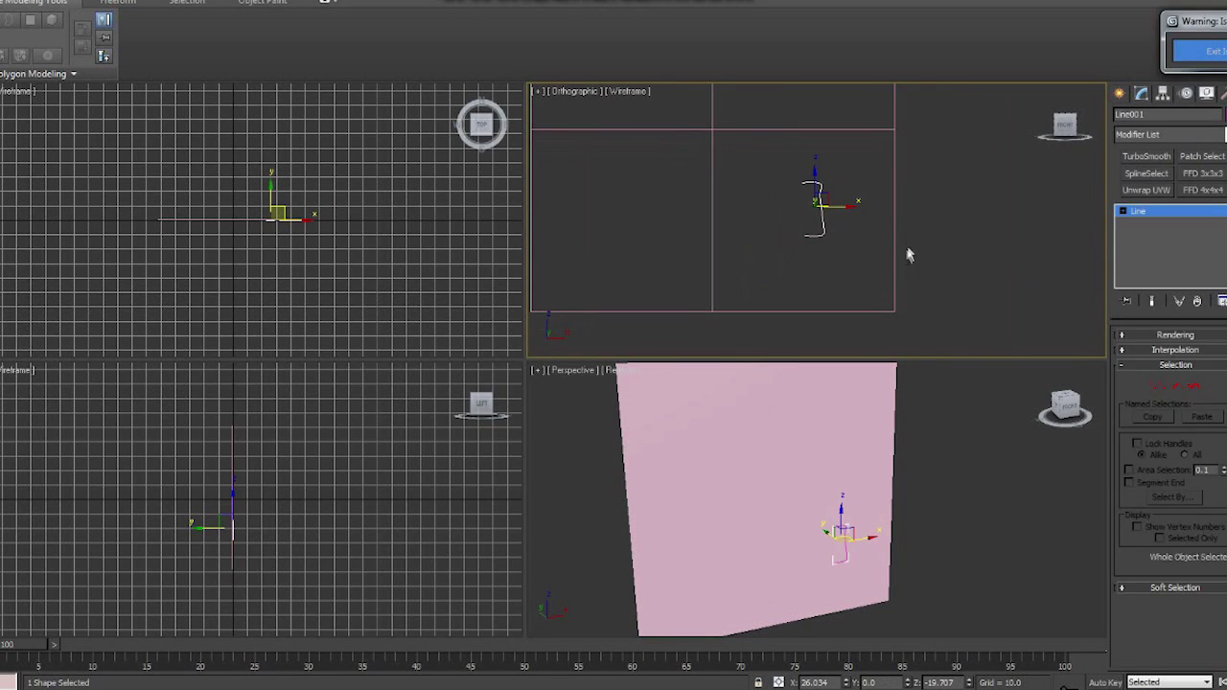
pyautogui.moveTo(1106, 27); pyautogui.dragTo(1105, 21)
pyautogui.keyDown('alt'); pyautogui.moveTo(920, 198); pyautogui.dragTo(881, 245, button='middle'); pyautogui.keyUp('alt')
pyautogui.press('f')
pyautogui.press('z')
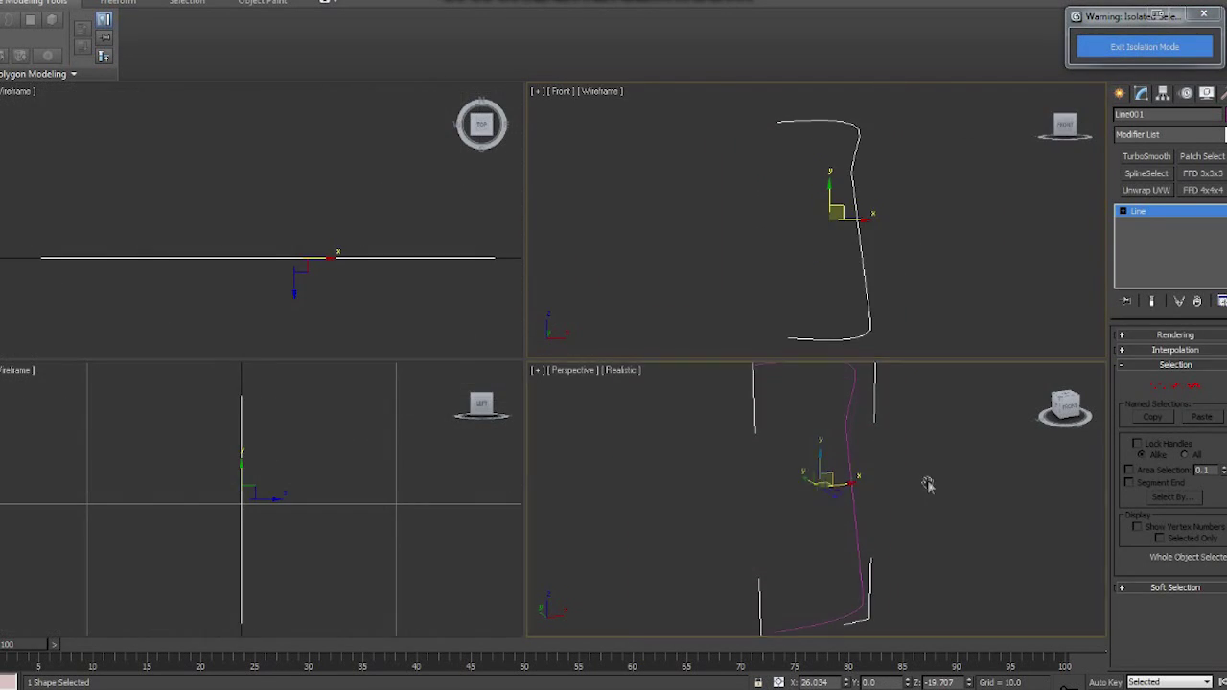
# Apply a Lathe modifier to the profile and shift its axis along X to form a solid, closed flower base.
pyautogui.scroll(-3, 929, 485)
pyautogui.keyDown('alt'); pyautogui.moveTo(929, 485); pyautogui.dragTo(926, 534, button='middle'); pyautogui.keyUp('alt')
pyautogui.hotkey('alt', 'w')
pyautogui.keyDown('alt'); pyautogui.moveTo(633, 377); pyautogui.dragTo(673, 353, button='middle'); pyautogui.keyUp('alt')
pyautogui.click(1167, 135)
pyautogui.scroll(-7, 1191, 413)
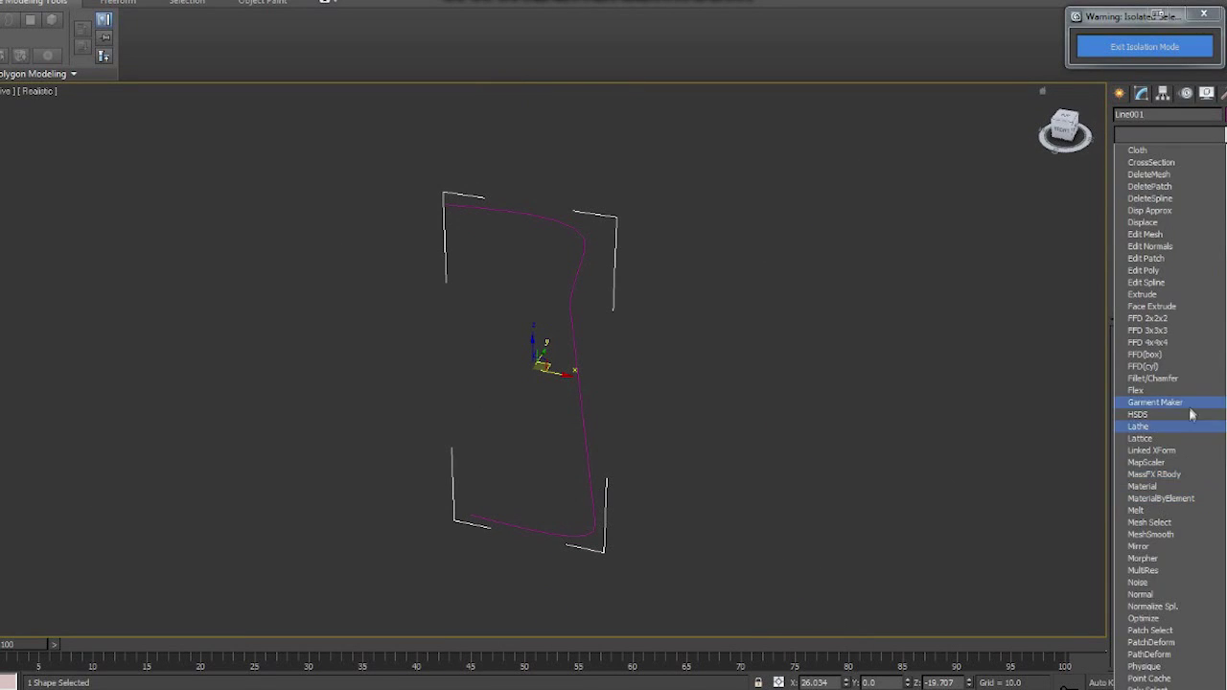
pyautogui.click(1191, 425)
pyautogui.click(1138, 212)
pyautogui.click(1159, 224)
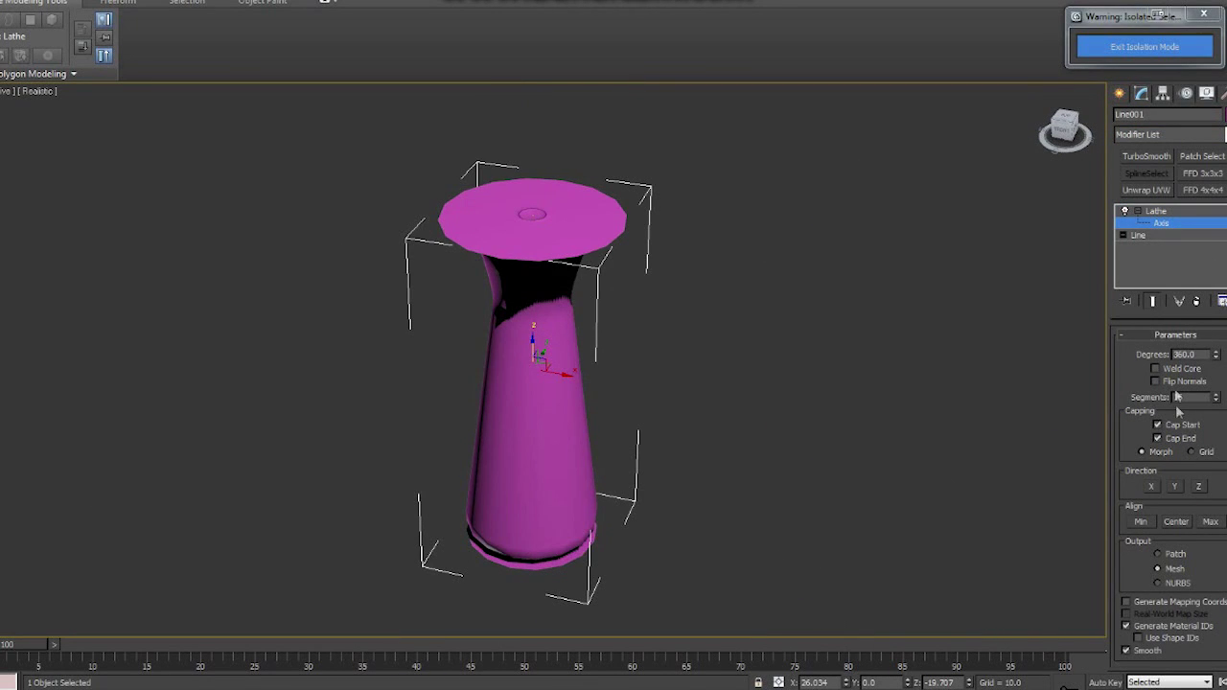
pyautogui.moveTo(566, 374); pyautogui.dragTo(524, 367)
pyautogui.keyDown('alt'); pyautogui.moveTo(711, 472); pyautogui.dragTo(736, 423, button='middle'); pyautogui.keyUp('alt')
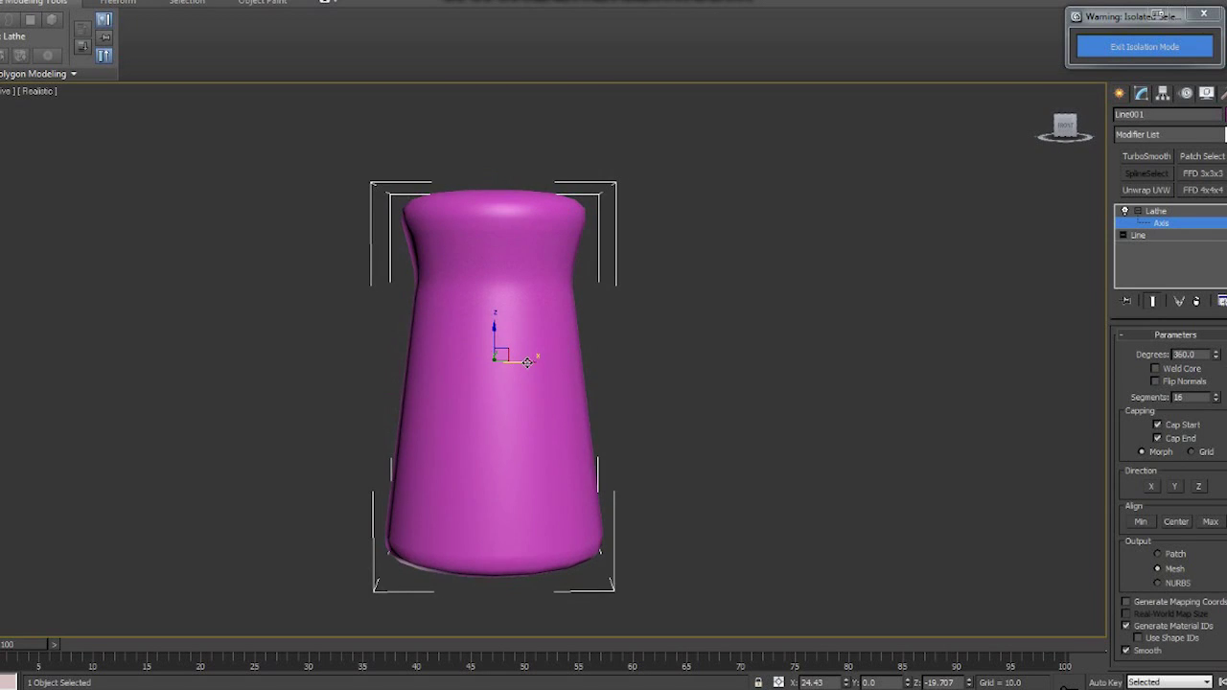
pyautogui.moveTo(526, 363); pyautogui.dragTo(529, 364)
# Check the dandelion stages.jpg reference photo and move the lathe axis slightly down along Z.
pyautogui.moveTo(1226, 105); pyautogui.dragTo(917, 64)
pyautogui.moveTo(1057, 239); pyautogui.dragTo(1009, 326)
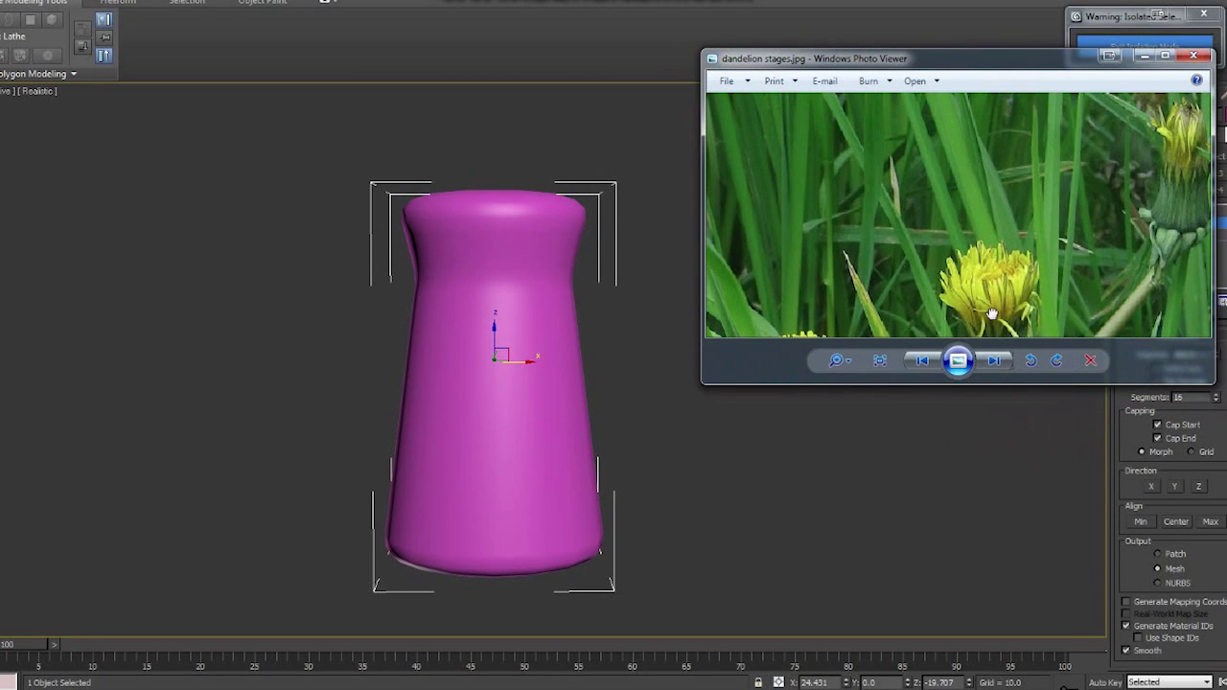
pyautogui.moveTo(496, 332); pyautogui.dragTo(497, 361)
pyautogui.moveTo(748, 331); pyautogui.dragTo(733, 292, button='middle')
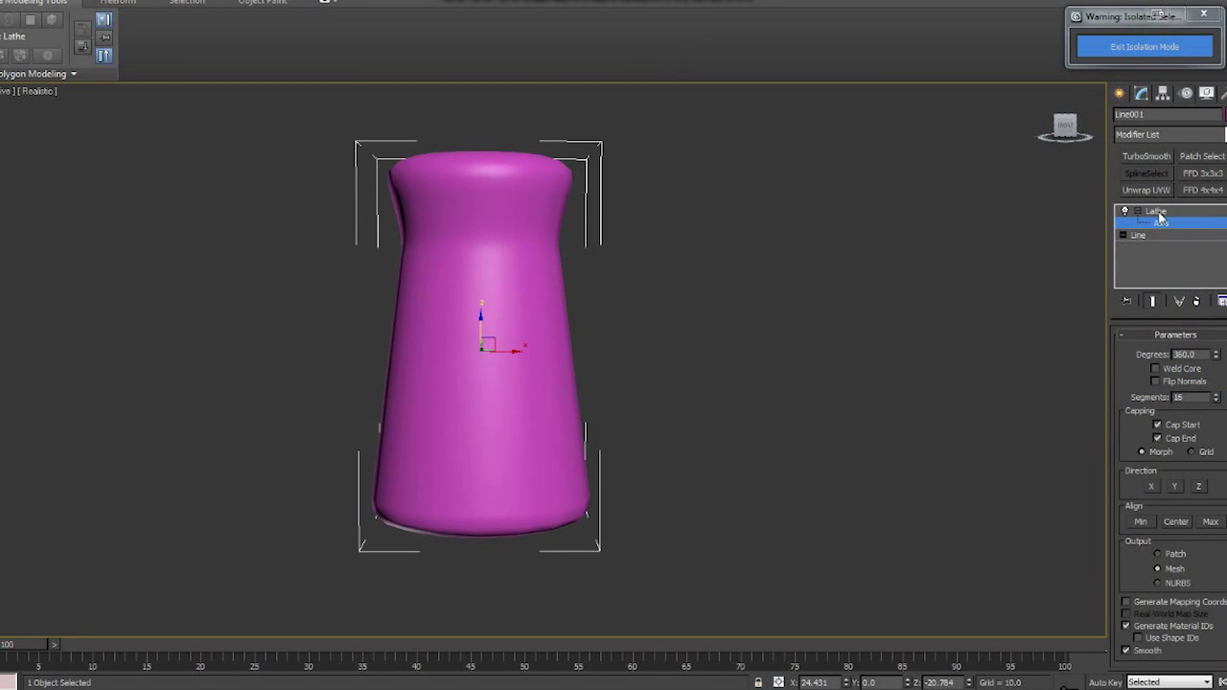
# Return to the profile line's vertices and move the lower corner vertex inward and slightly up.
pyautogui.press('f')
pyautogui.hotkey('alt', 'w')
pyautogui.press('z')
pyautogui.click(1137, 237)
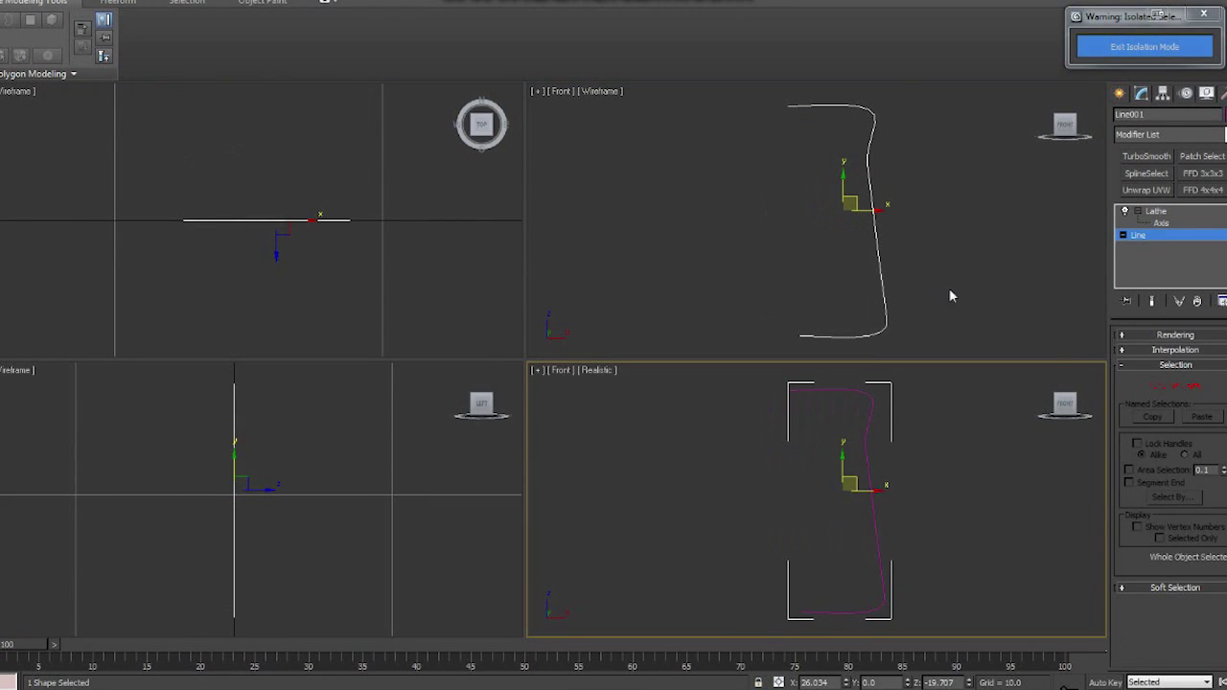
pyautogui.press('1')
pyautogui.click(886, 324)
pyautogui.moveTo(885, 299)
pyautogui.mouseDown()
pyautogui.moveTo(887, 279)
pyautogui.moveTo(886, 305)
pyautogui.mouseUp()
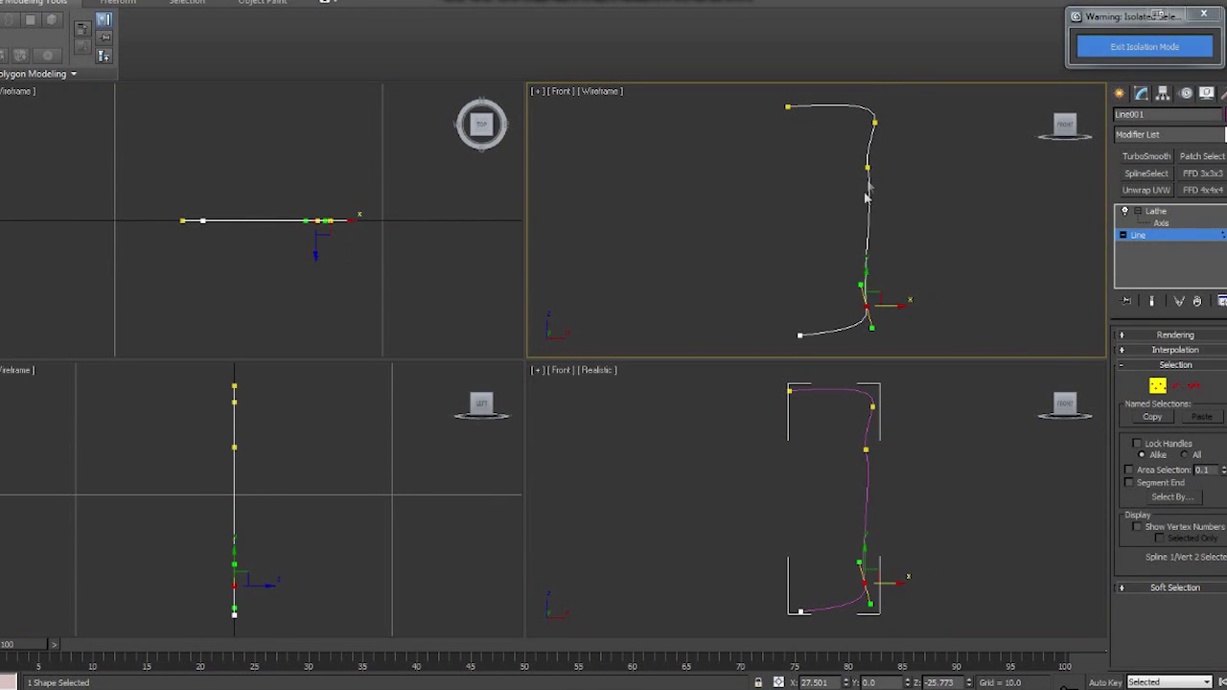
# Move the profile's neck and upper corner vertices inward and down to give the base a more pinched neck.
pyautogui.click(867, 169)
pyautogui.moveTo(895, 168); pyautogui.dragTo(876, 169)
pyautogui.moveTo(893, 140); pyautogui.dragTo(865, 100)
pyautogui.moveTo(896, 122); pyautogui.dragTo(882, 122)
pyautogui.moveTo(850, 169); pyautogui.dragTo(856, 169)
pyautogui.click(861, 123)
pyautogui.moveTo(861, 123); pyautogui.dragTo(861, 129)
# Refine the curve at the profile's lower corner and raise the bottom end vertex slightly.
pyautogui.click(867, 307)
pyautogui.moveTo(868, 328); pyautogui.dragTo(799, 328)
pyautogui.click(799, 334)
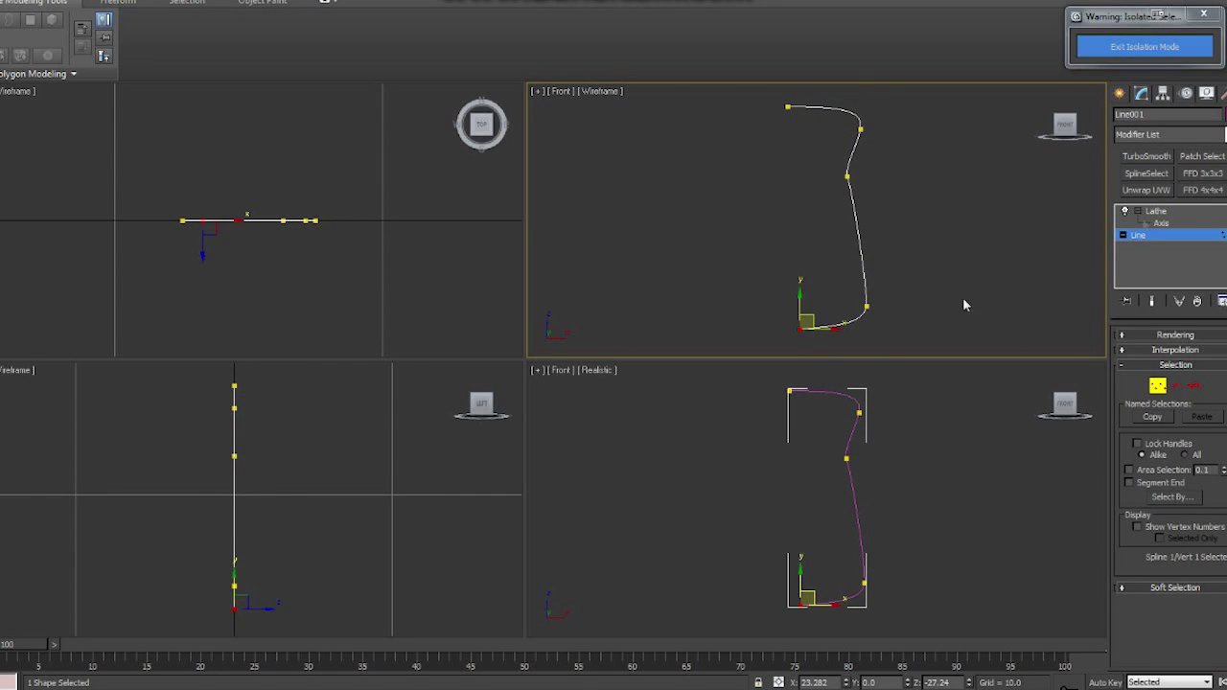
# Return to the Lathe modifier, move the base slightly along X and shift the lathe axis to widen the shape.
pyautogui.click(1155, 211)
pyautogui.rightClick(921, 468)
pyautogui.moveTo(877, 490); pyautogui.dragTo(859, 491)
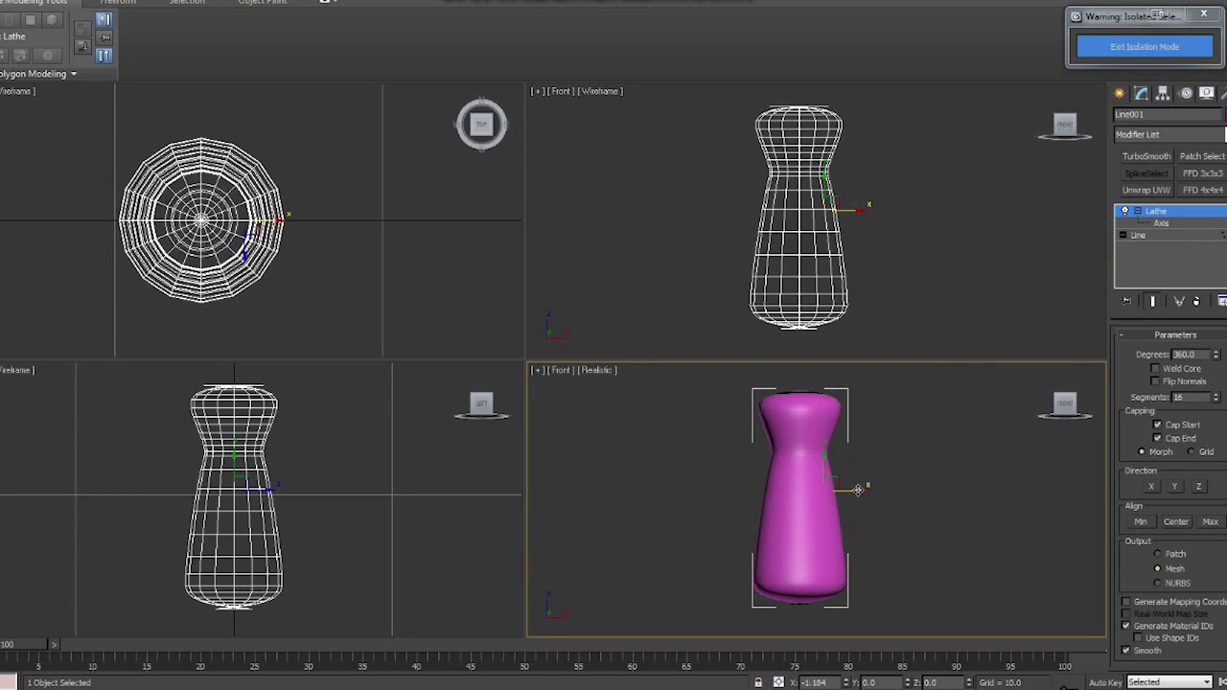
pyautogui.press('1')
pyautogui.rightClick(833, 228)
pyautogui.moveTo(834, 230); pyautogui.dragTo(819, 228)
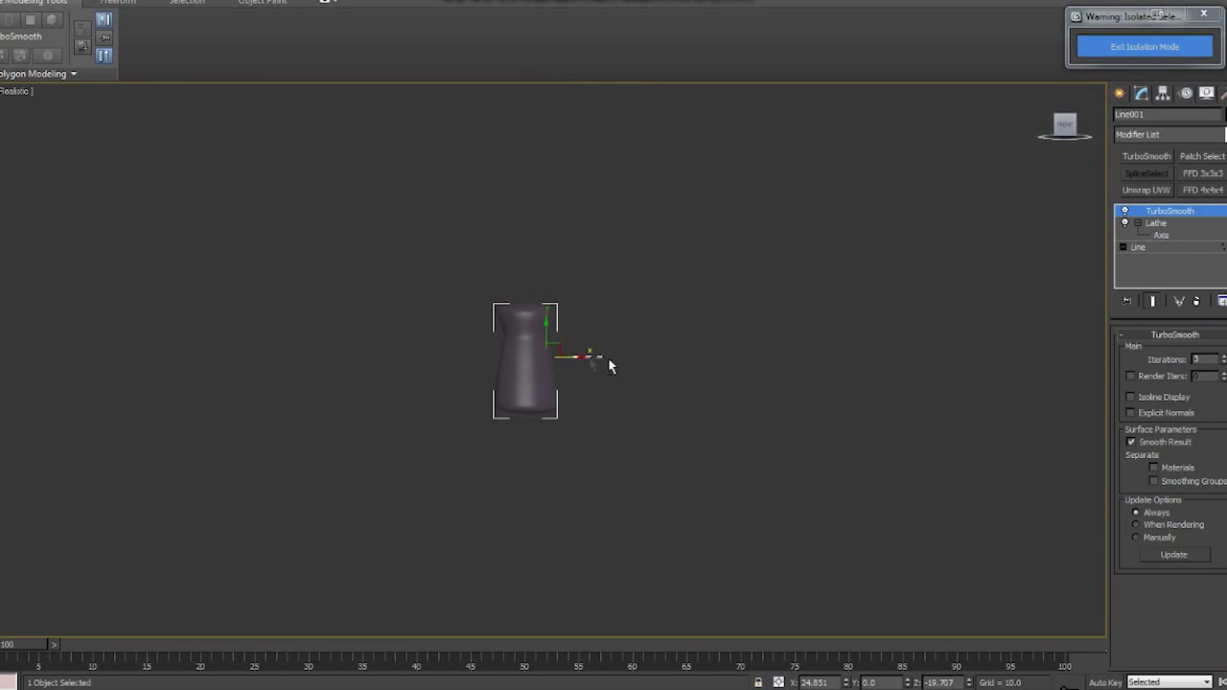
# Clone the smoothed base along X and pull the copy's upper profile vertices outward into a wide rim.
pyautogui.keyDown('shift'); pyautogui.moveTo(609, 365); pyautogui.dragTo(792, 358); pyautogui.keyUp('shift')
pyautogui.press('Return')
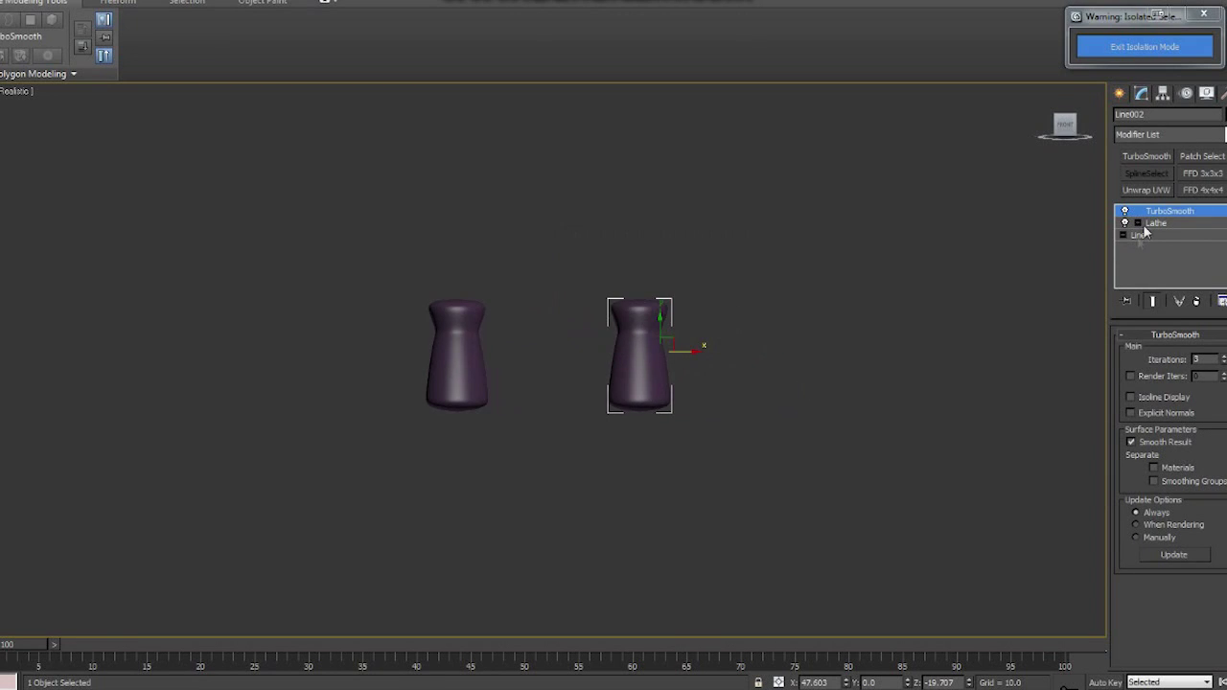
pyautogui.click(1139, 235)
pyautogui.moveTo(548, 106); pyautogui.dragTo(746, 184)
pyautogui.moveTo(669, 186); pyautogui.dragTo(871, 187)
pyautogui.click(737, 193)
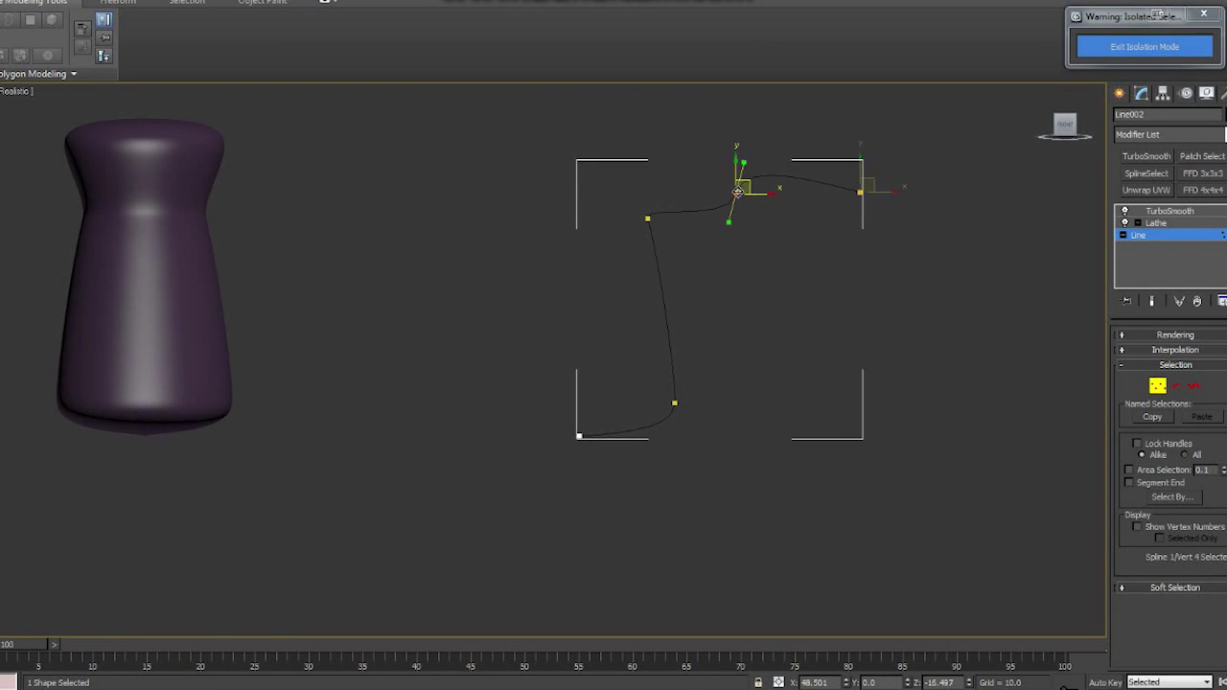
pyautogui.moveTo(748, 165); pyautogui.dragTo(750, 196)
# Delete the outer end vertex of the copied profile and return to its TurboSmooth level.
pyautogui.scroll(4, 648, 230)
pyautogui.moveTo(1022, 163); pyautogui.dragTo(988, 139)
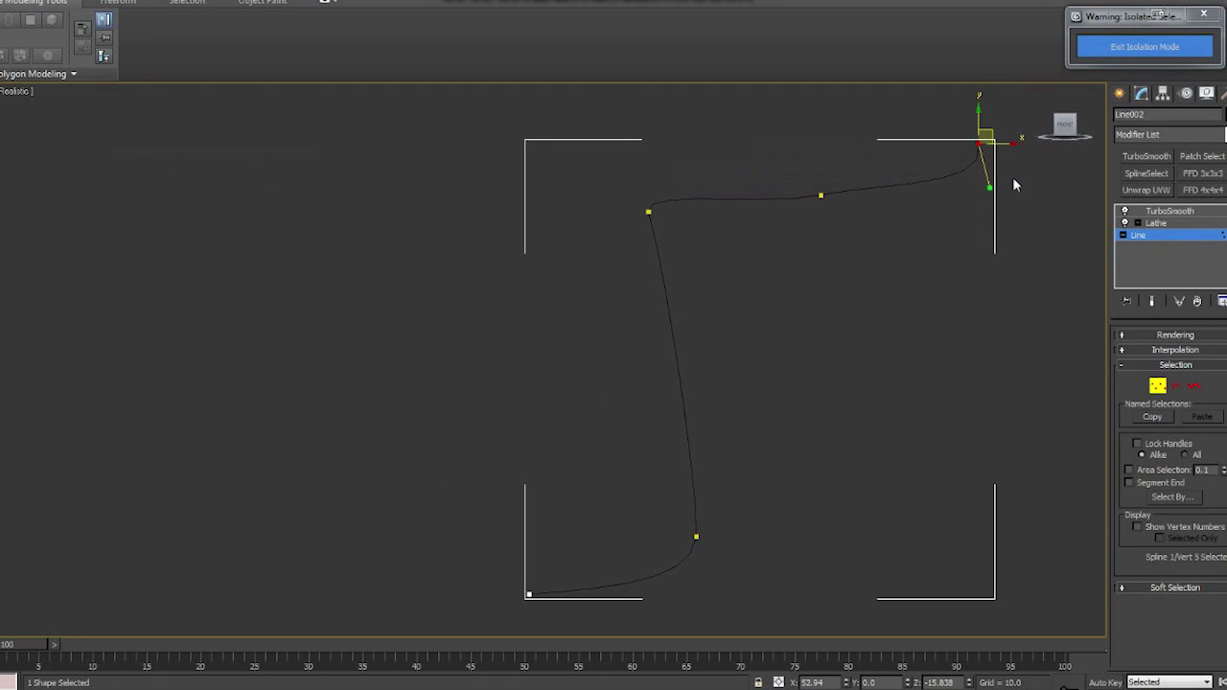
pyautogui.press('Delete')
pyautogui.click(1162, 211)
pyautogui.keyDown('alt'); pyautogui.moveTo(866, 309); pyautogui.dragTo(773, 270, button='middle'); pyautogui.keyUp('alt')
pyautogui.press('f')
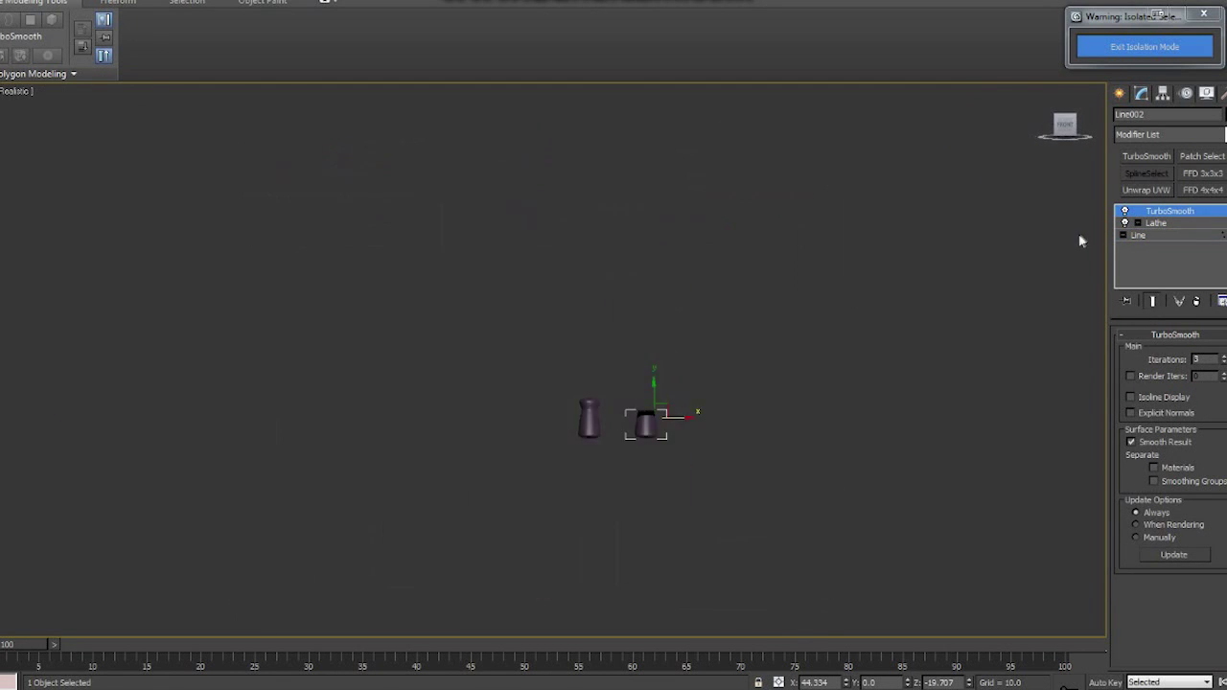
# Adjust the rim end vertex and its Bezier handle on the copied profile, and return to the TurboSmooth level.
pyautogui.press('z')
pyautogui.click(1138, 237)
pyautogui.click(857, 149)
pyautogui.moveTo(929, 132); pyautogui.dragTo(860, 164)
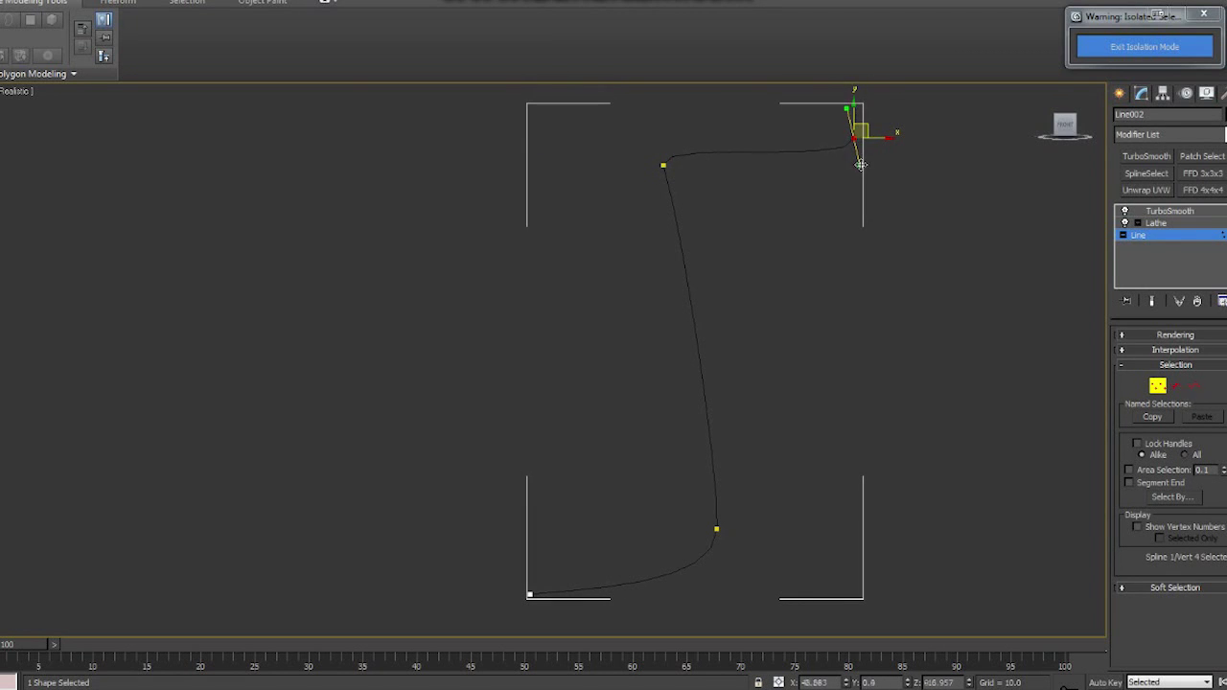
pyautogui.click(1139, 236)
pyautogui.click(1159, 211)
# Deselect the copy and examine the shapes of both lathed bases from the front and in perspective.
pyautogui.press('p')
pyautogui.scroll(-5, 994, 232)
pyautogui.keyDown('alt'); pyautogui.moveTo(994, 232); pyautogui.dragTo(725, 366, button='middle'); pyautogui.keyUp('alt')
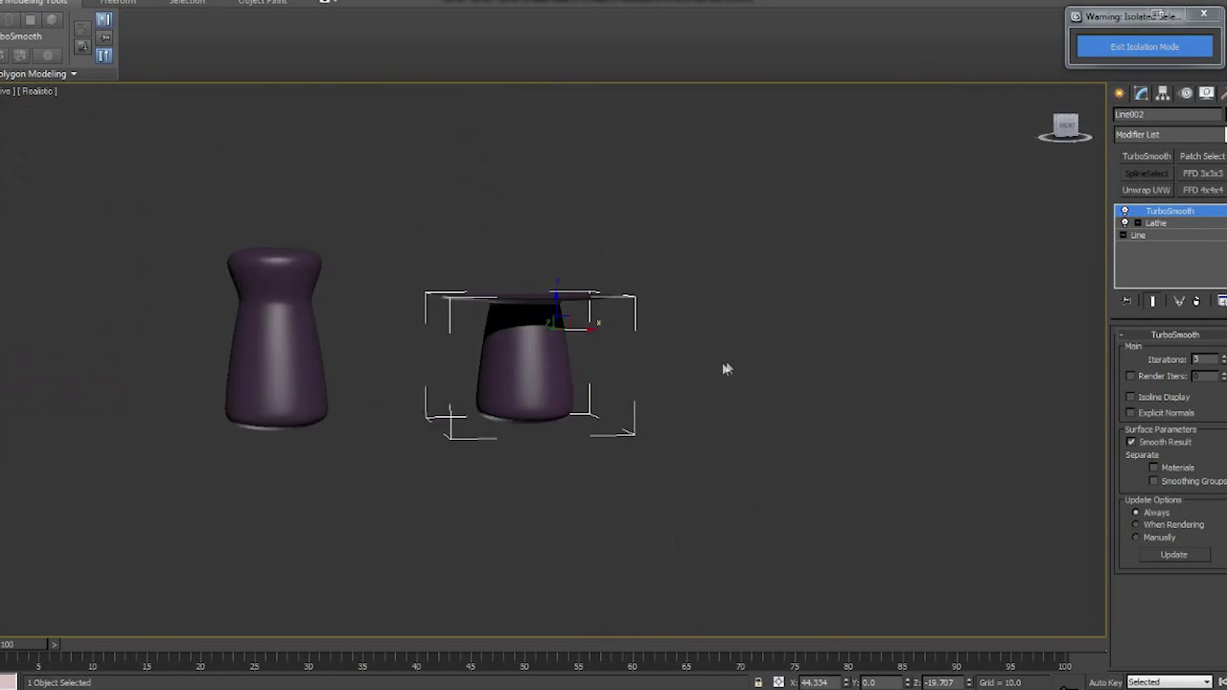
pyautogui.press('f')
pyautogui.press('z')
pyautogui.click(965, 225)
pyautogui.press('z')
pyautogui.scroll(-4, 788, 407)
pyautogui.keyDown('alt'); pyautogui.moveTo(790, 410); pyautogui.dragTo(849, 466, button='middle'); pyautogui.keyUp('alt')
pyautogui.scroll(-3, 841, 446)
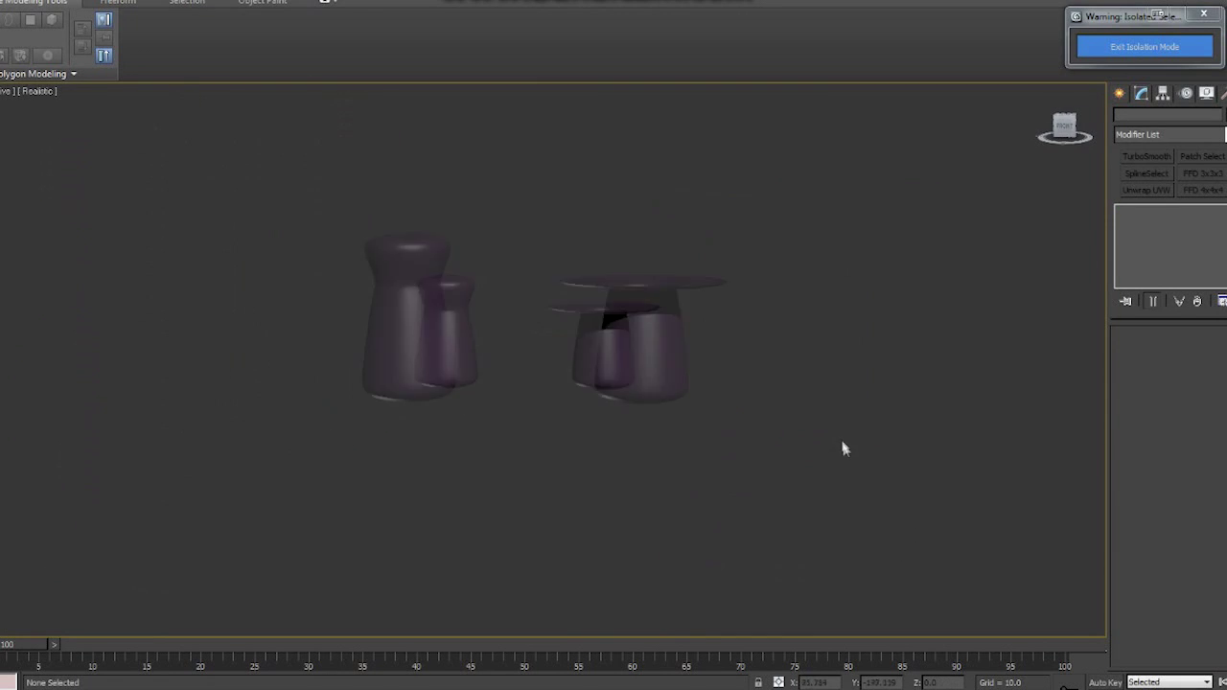
pyautogui.scroll(2, 865, 411)
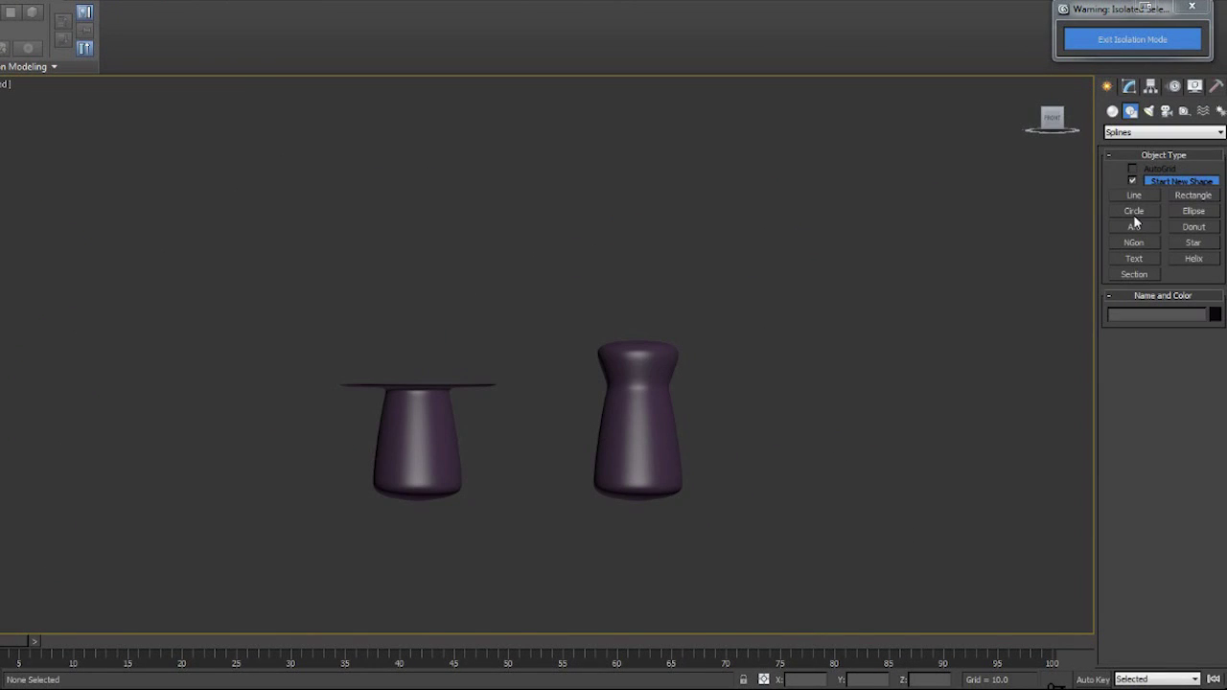
# Draw a narrow, upright, flat box on top of the taller base as a petal.
pyautogui.click(1113, 112)
pyautogui.click(1135, 183)
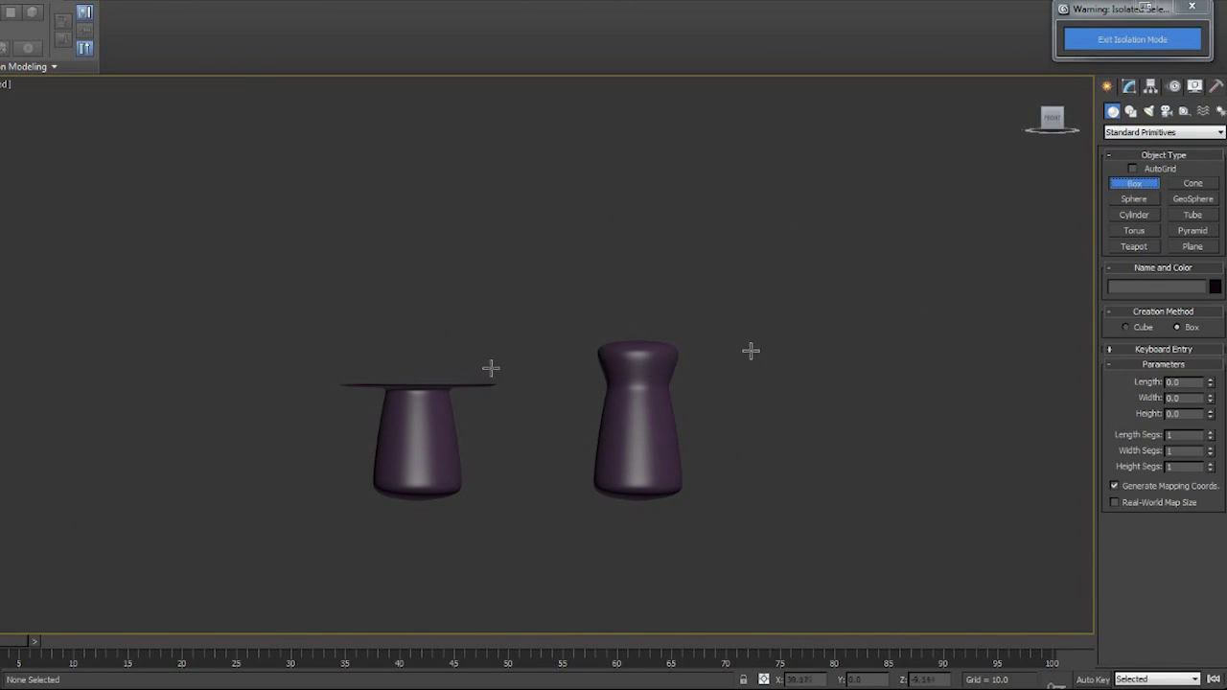
pyautogui.moveTo(623, 342); pyautogui.dragTo(600, 251)
pyautogui.click(597, 266)
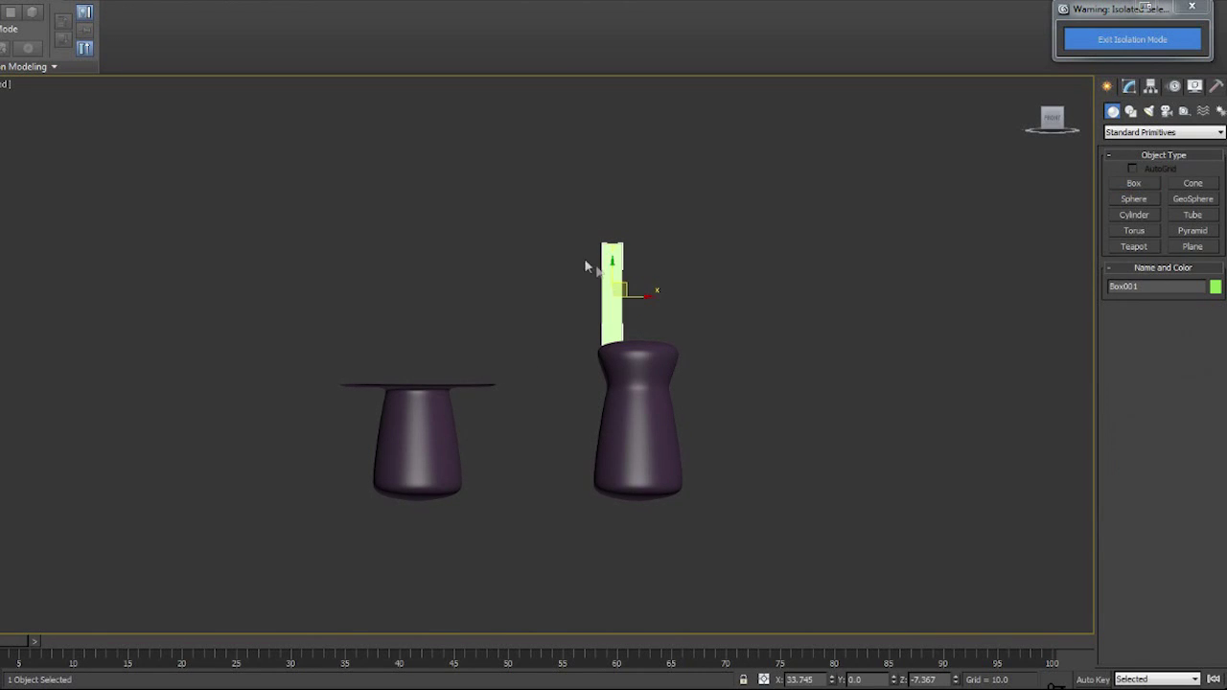
# Set the petal box's length to 3, width to 0.5 and height to 0.1.
pyautogui.click(1129, 87)
pyautogui.write('3')
pyautogui.press('Tab')
pyautogui.write('0.5')
pyautogui.press('Tab')
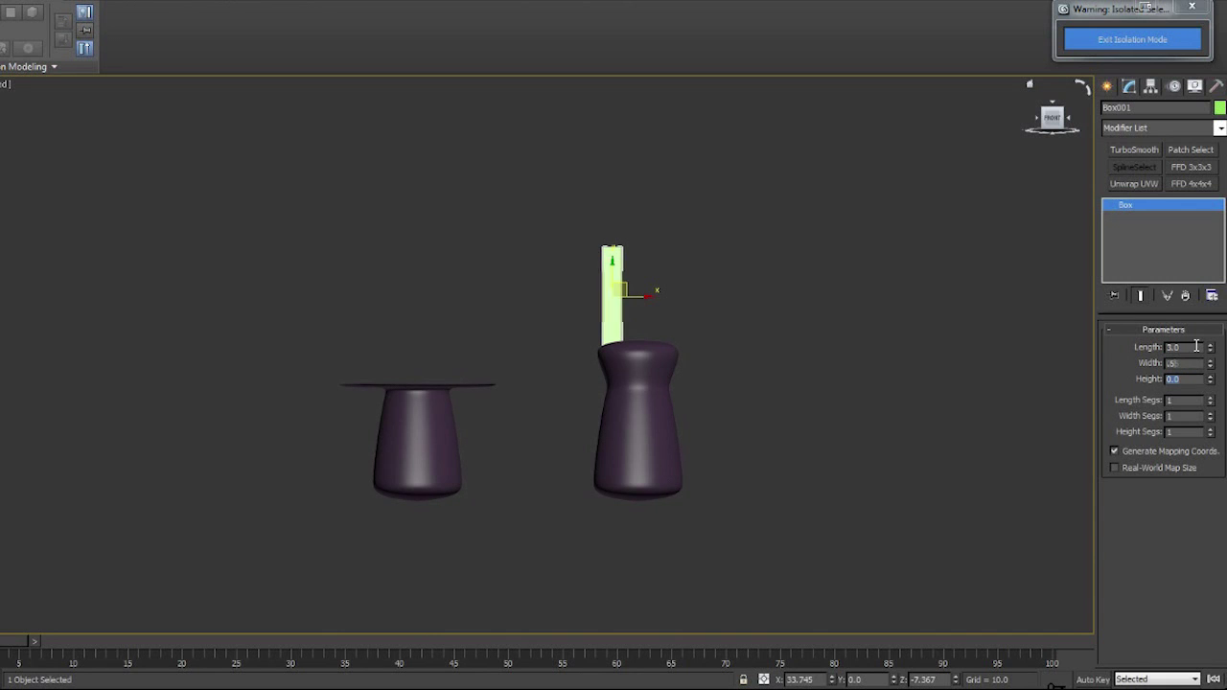
pyautogui.write('0.1')
pyautogui.press('Return')
# Show edged faces on the petal box and set its length segments to 8 and height segments to 1.
pyautogui.press('p')
pyautogui.keyDown('alt'); pyautogui.moveTo(832, 366); pyautogui.dragTo(799, 375, button='middle'); pyautogui.keyUp('alt')
pyautogui.press('z')
pyautogui.scroll(-2, 762, 354)
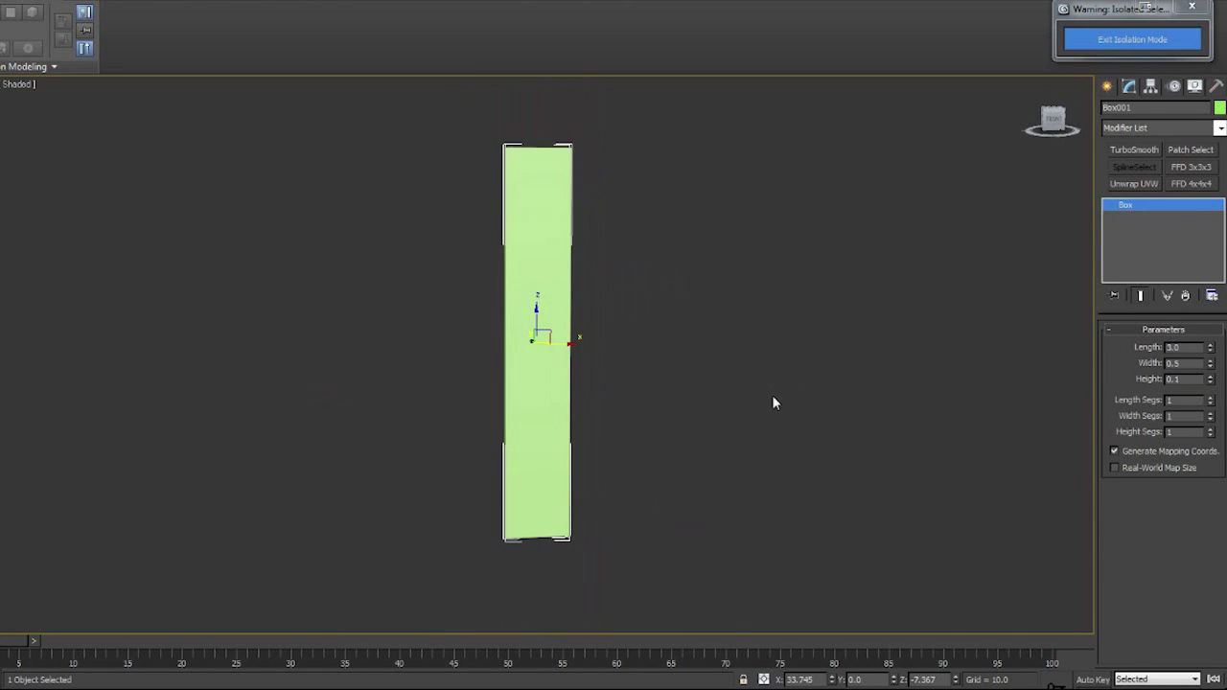
pyautogui.press('F4')
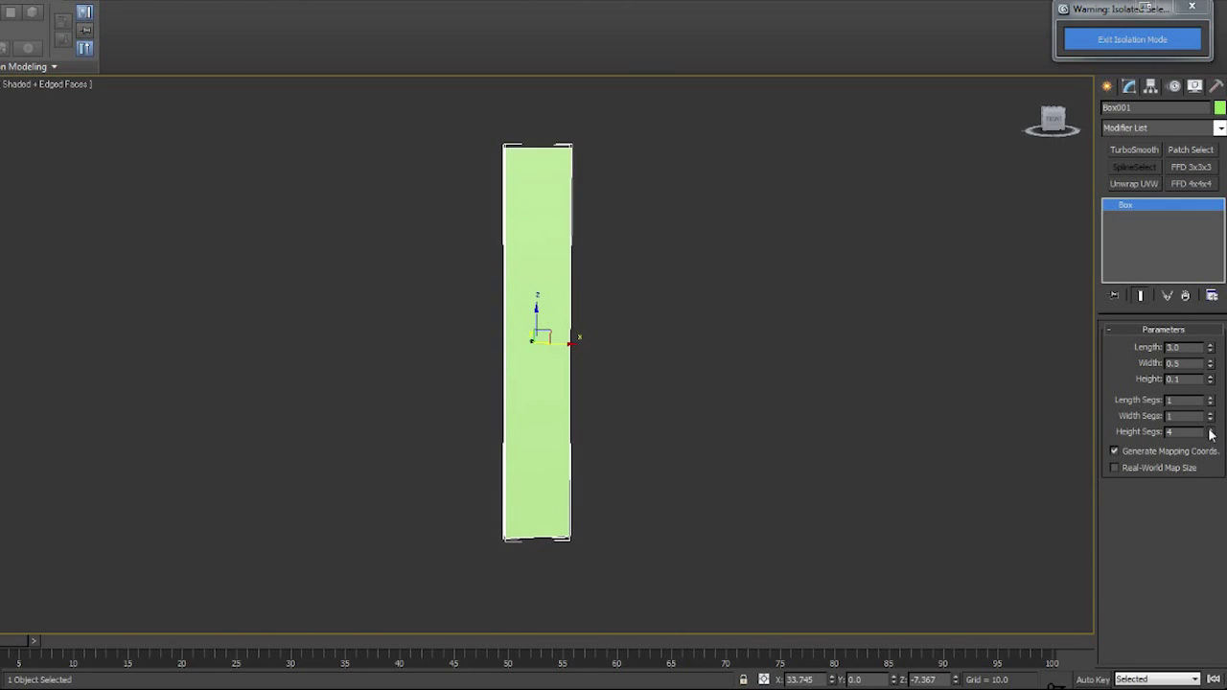
pyautogui.click(1211, 398)
pyautogui.click(1211, 398)
pyautogui.click(1211, 398)
pyautogui.click(1210, 398)
pyautogui.click(1210, 398)
pyautogui.click(1210, 398)
pyautogui.click(1211, 398)
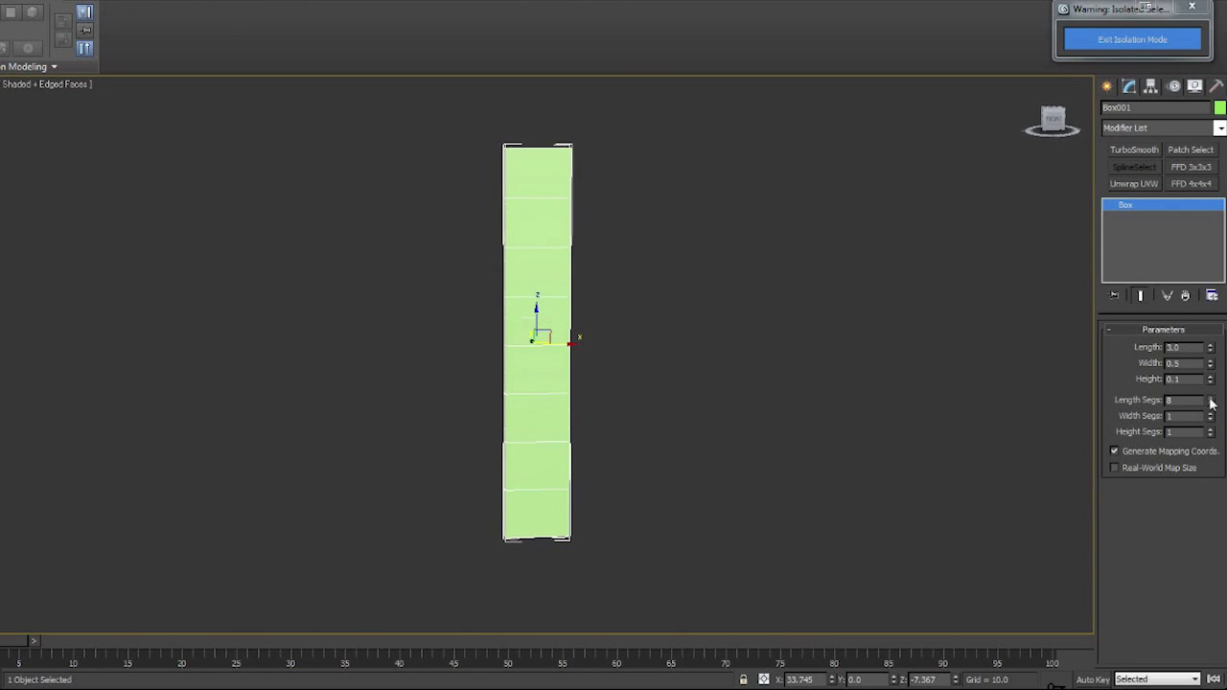
pyautogui.click(1209, 404)
pyautogui.click(1210, 399)
# Taper the petal box along the Y axis with amount -0.32 and curve 0.05, and add TurboSmooth with 2 iterations.
pyautogui.click(1219, 127)
pyautogui.scroll(-10, 1181, 571)
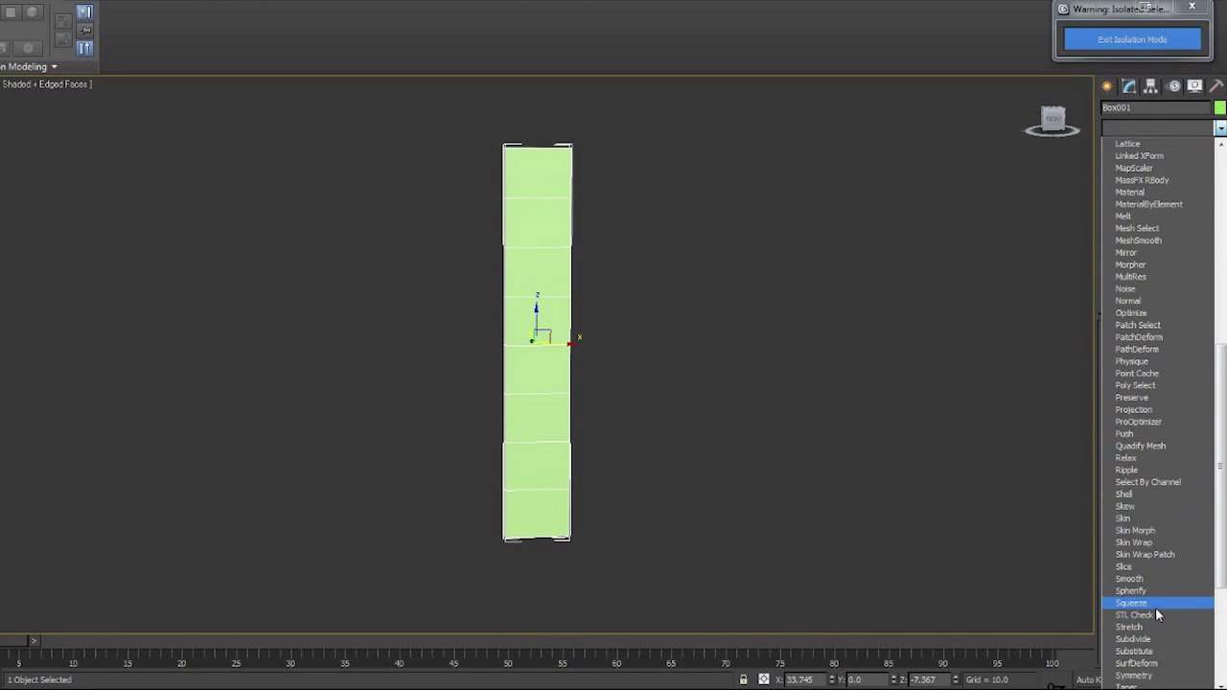
pyautogui.click(1139, 654)
pyautogui.moveTo(1201, 360); pyautogui.dragTo(1204, 371)
pyautogui.click(1172, 414)
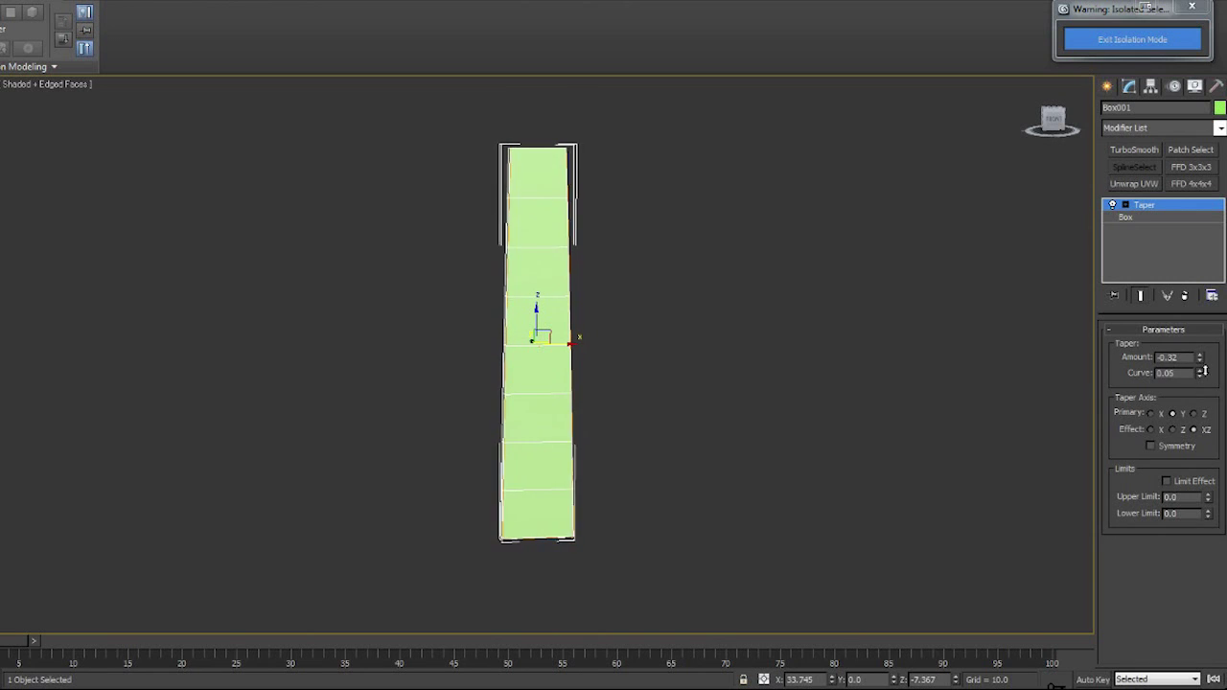
pyautogui.click(1143, 152)
pyautogui.click(1213, 354)
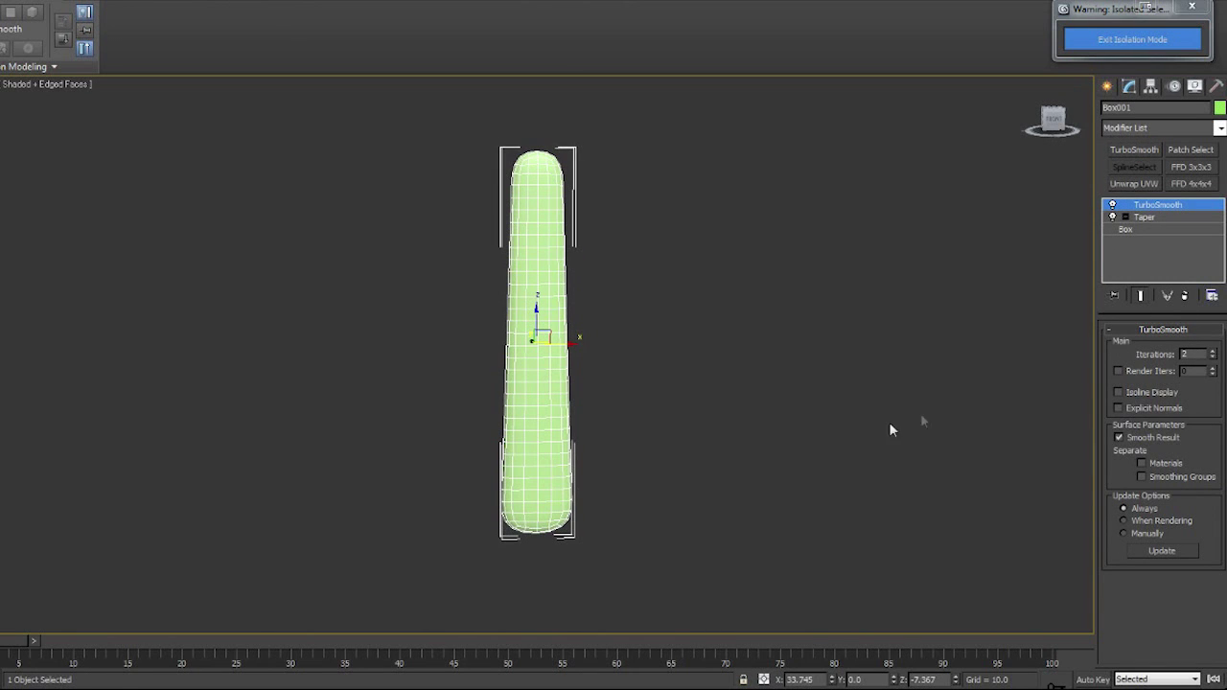
# Examine the petal shapes in the dandelion stages and dandelion close-up reference photos.
pyautogui.moveTo(648, 687)
pyautogui.click(727, 671)
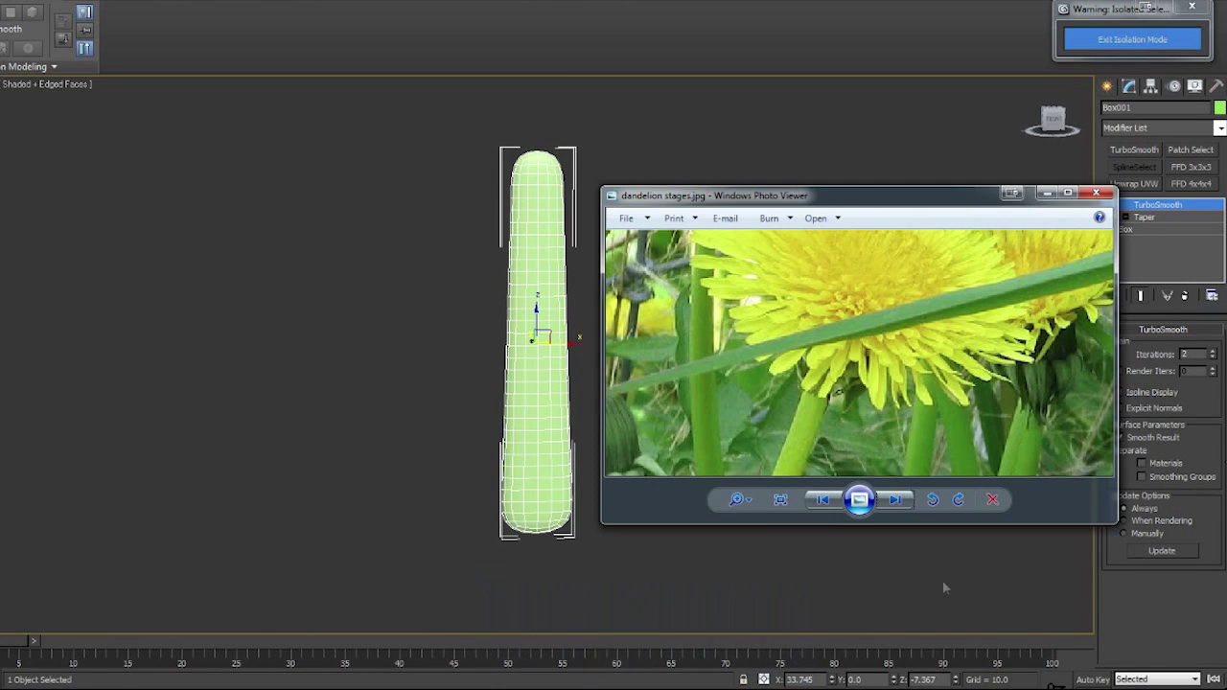
pyautogui.click(823, 502)
pyautogui.scroll(4, 850, 382)
pyautogui.moveTo(850, 379); pyautogui.dragTo(829, 266)
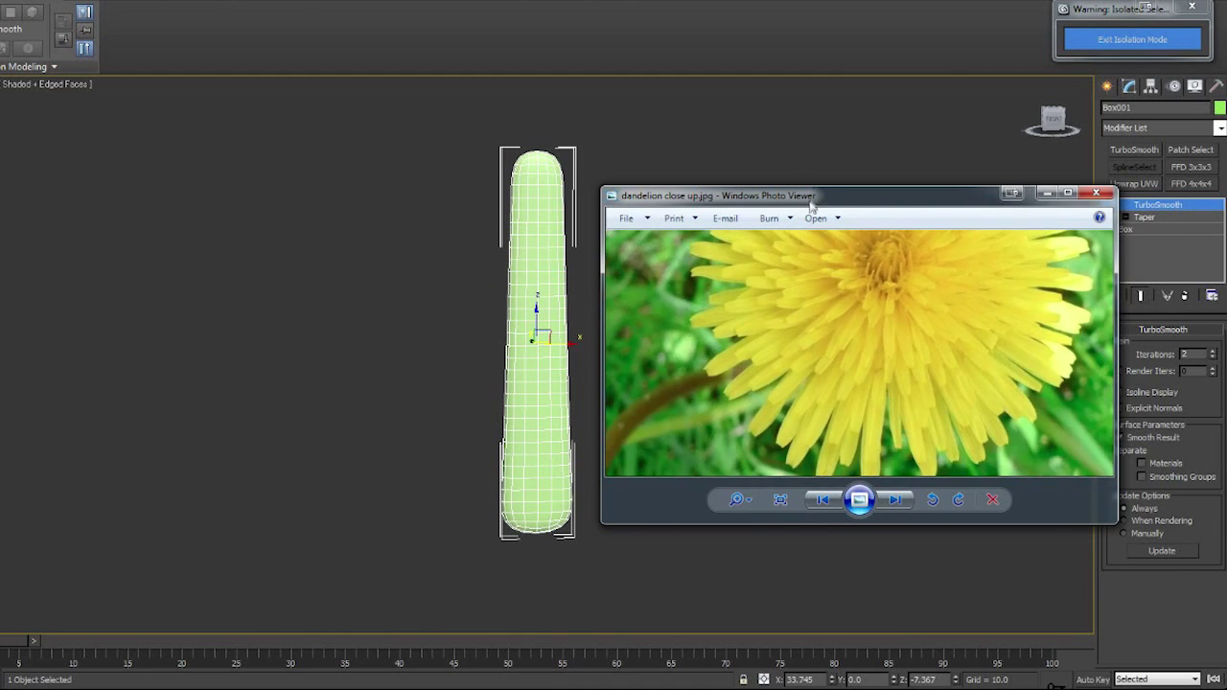
pyautogui.click(1046, 193)
# Change the petal's Taper to amount -0.3 and curve 0.02, with primary axis Z and effect axis Y.
pyautogui.click(1144, 217)
pyautogui.moveTo(1200, 374)
pyautogui.mouseDown()
pyautogui.moveTo(1202, 389)
pyautogui.moveTo(1208, 356)
pyautogui.moveTo(1206, 372)
pyautogui.mouseUp()
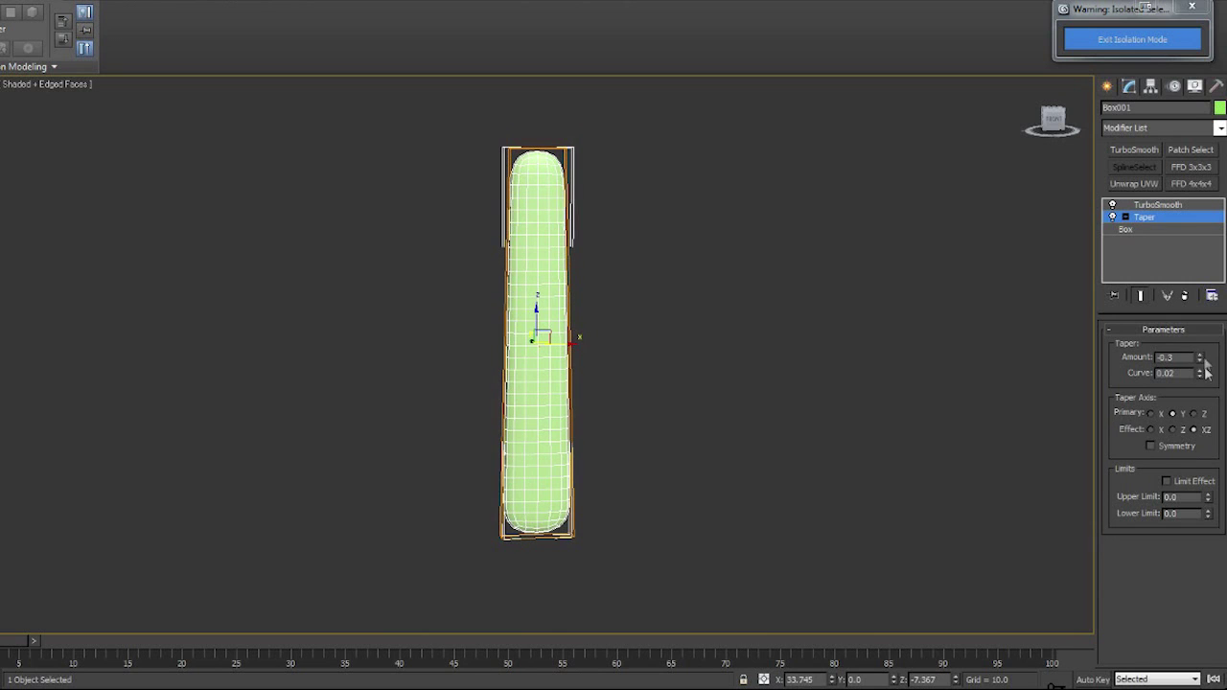
pyautogui.click(1193, 414)
pyautogui.click(1172, 430)
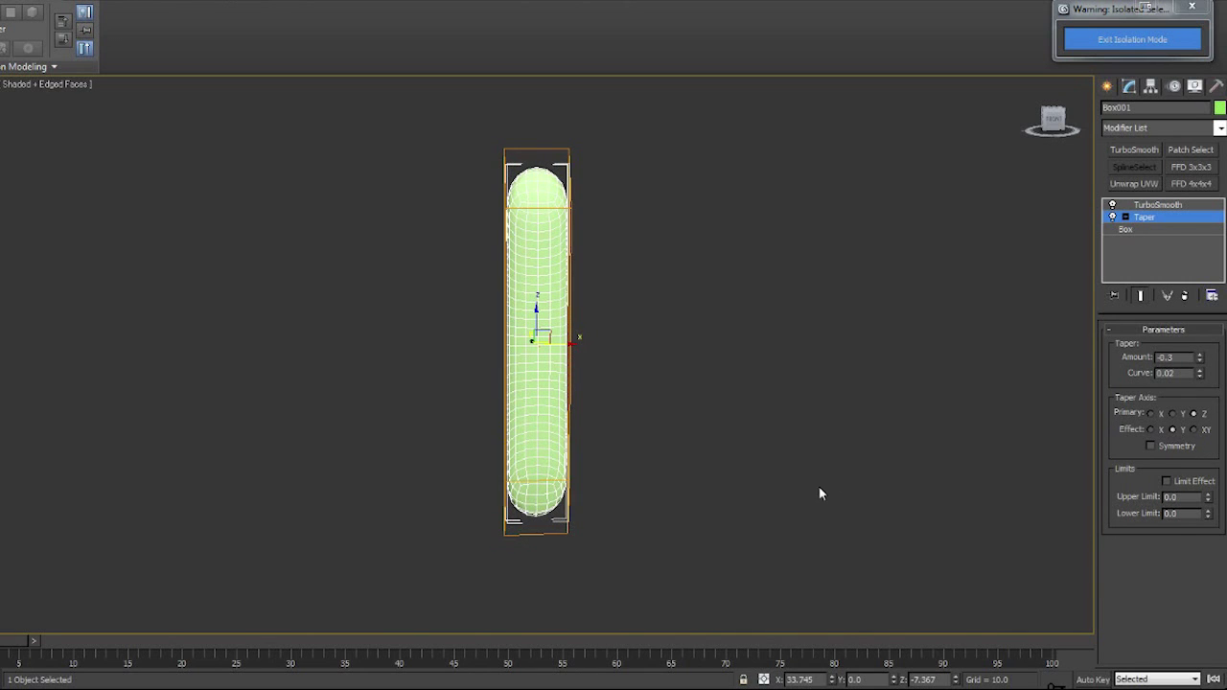
pyautogui.moveTo(819, 493)
pyautogui.keyDown('alt'); pyautogui.mouseDown(button='middle')
pyautogui.moveTo(750, 451)
pyautogui.moveTo(682, 569)
pyautogui.moveTo(799, 498)
pyautogui.mouseUp(button='middle'); pyautogui.keyUp('alt')
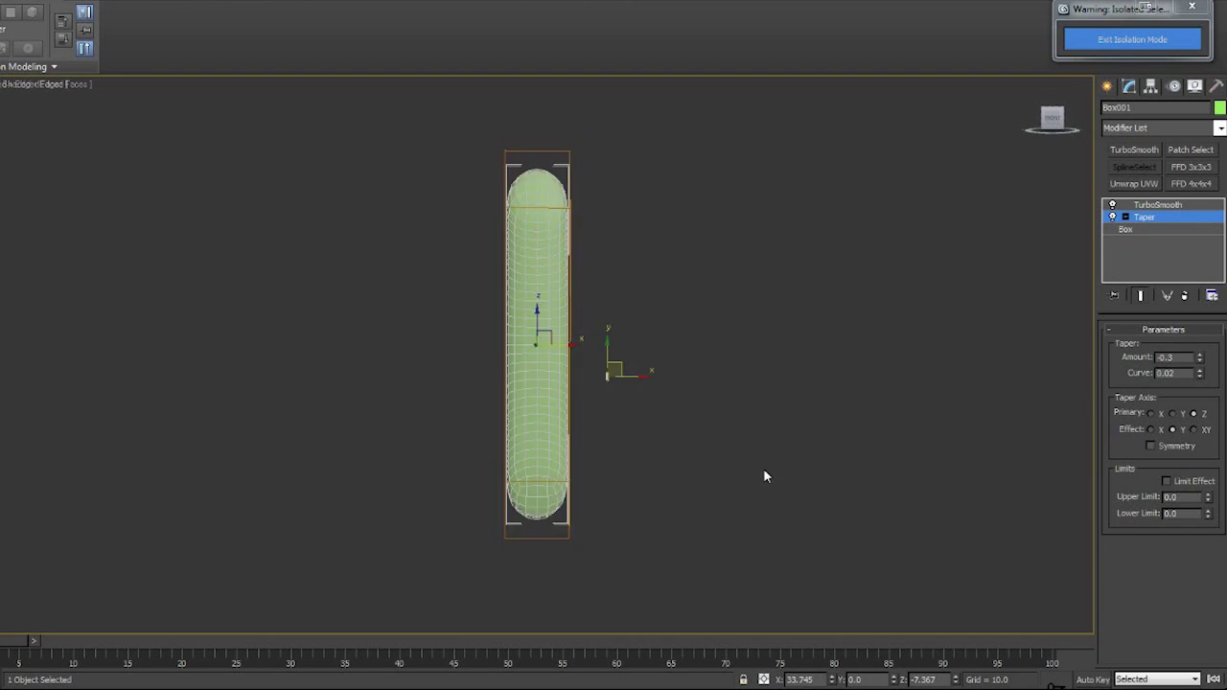
pyautogui.scroll(5, 815, 478)
pyautogui.moveTo(827, 479); pyautogui.dragTo(813, 420, button='middle')
pyautogui.click(1160, 207)
pyautogui.click(927, 303)
pyautogui.moveTo(944, 275); pyautogui.dragTo(937, 323, button='middle')
pyautogui.click(597, 359)
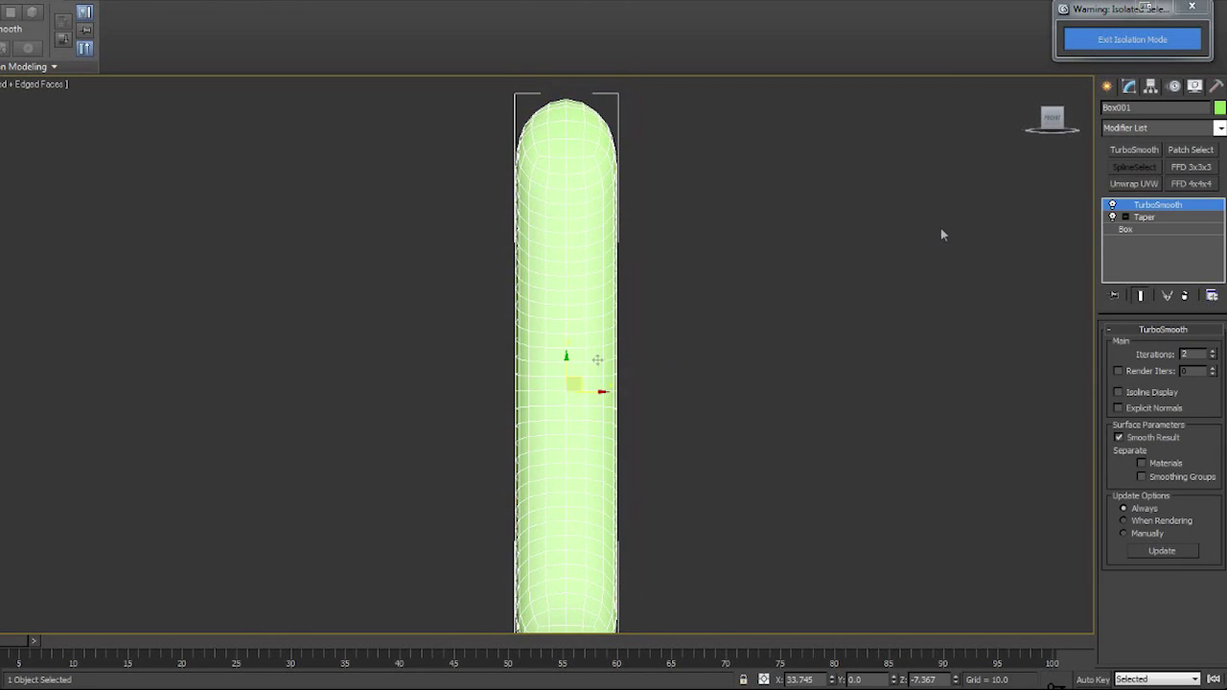
# Add an FFD 3x3x3 modifier above the petal's TurboSmooth and scale its outer side control points in the top view.
pyautogui.click(1190, 167)
pyautogui.press('z')
pyautogui.press('1')
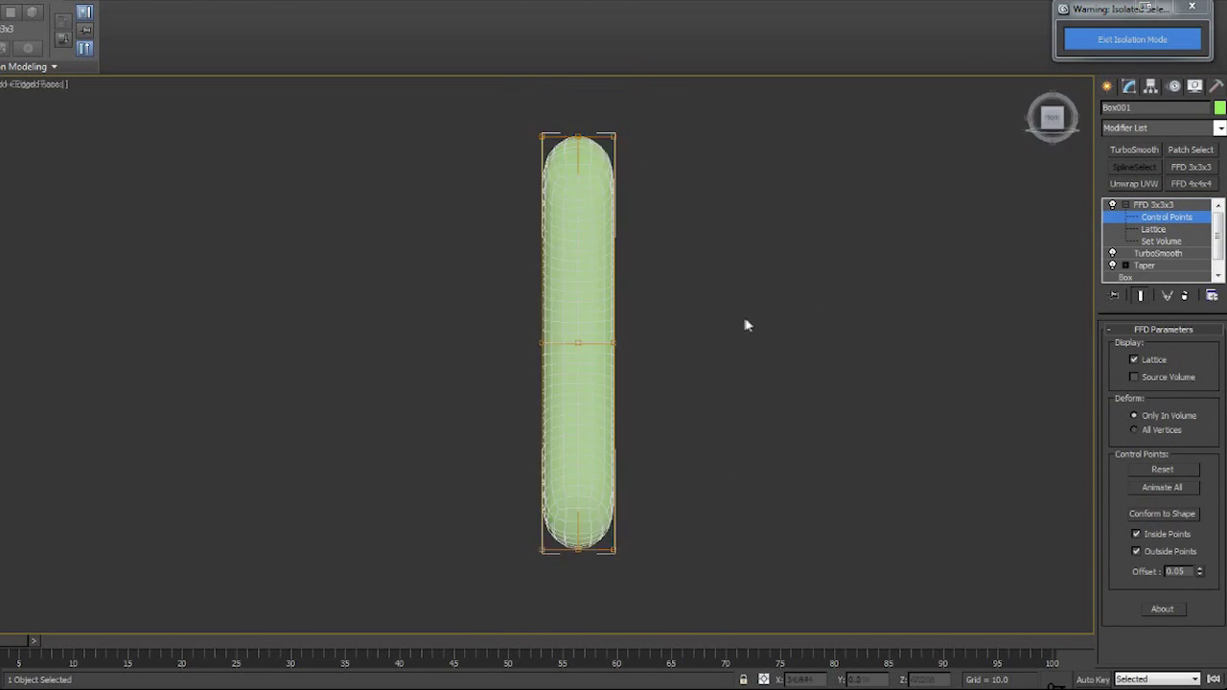
pyautogui.press('t')
pyautogui.press('z')
pyautogui.moveTo(830, 420); pyautogui.dragTo(771, 391, button='middle')
pyautogui.scroll(-3, 773, 368)
pyautogui.moveTo(77, 192); pyautogui.dragTo(238, 525)
pyautogui.keyDown('ctrl'); pyautogui.moveTo(781, 218); pyautogui.dragTo(940, 567); pyautogui.keyUp('ctrl')
pyautogui.press('r')
pyautogui.moveTo(507, 302)
pyautogui.mouseDown()
pyautogui.moveTo(510, 340)
pyautogui.moveTo(513, 280)
pyautogui.mouseUp()
# Thin the petal's side edges and thicken its middle by scaling the side and centre control points in the top view.
pyautogui.moveTo(90, 198); pyautogui.dragTo(226, 484)
pyautogui.keyDown('ctrl'); pyautogui.moveTo(777, 194); pyautogui.dragTo(950, 586); pyautogui.keyUp('ctrl')
pyautogui.moveTo(506, 303); pyautogui.dragTo(511, 332)
pyautogui.moveTo(444, 217); pyautogui.dragTo(585, 577)
pyautogui.moveTo(506, 303); pyautogui.dragTo(511, 272)
pyautogui.moveTo(134, 217); pyautogui.dragTo(228, 470)
pyautogui.keyDown('ctrl'); pyautogui.moveTo(779, 206); pyautogui.dragTo(939, 537); pyautogui.keyUp('ctrl')
pyautogui.moveTo(506, 303); pyautogui.dragTo(514, 365)
# Lower the top centre control points in the front view to flatten the petal's rounded tip.
pyautogui.press('f')
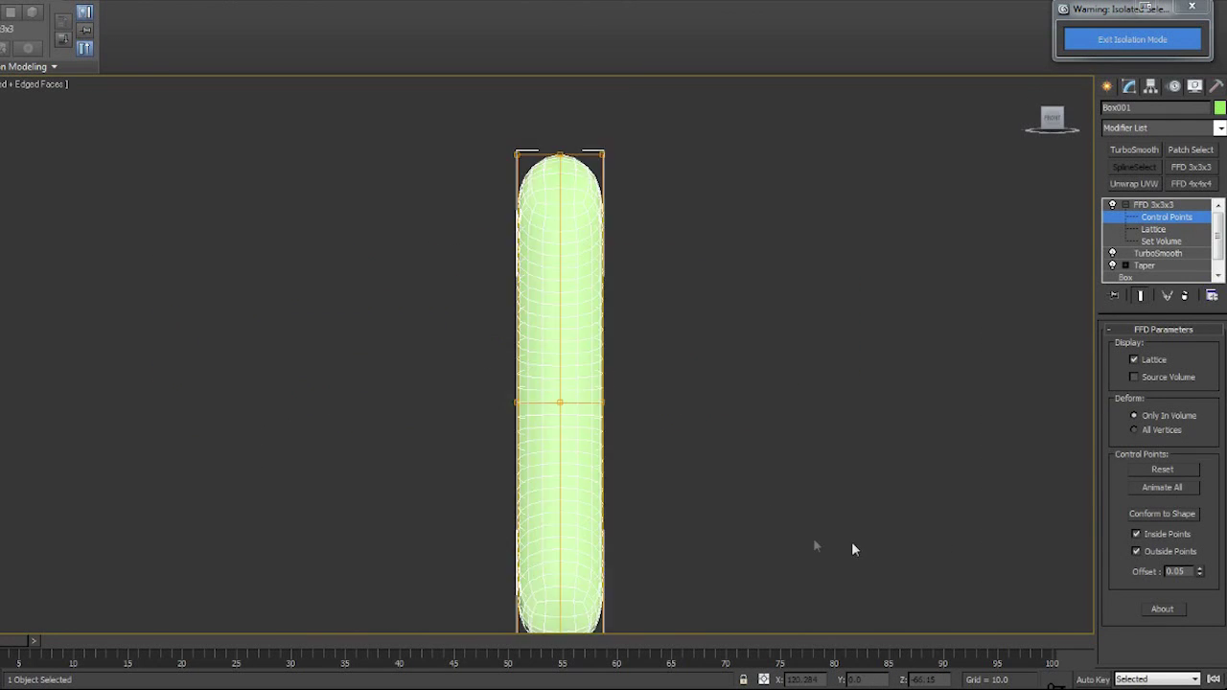
pyautogui.moveTo(790, 525)
pyautogui.mouseDown(button='middle')
pyautogui.moveTo(820, 398)
pyautogui.moveTo(789, 544)
pyautogui.mouseUp(button='middle')
pyautogui.moveTo(1226, 228); pyautogui.dragTo(1024, 173)
pyautogui.scroll(3, 850, 366)
pyautogui.moveTo(1071, 388); pyautogui.dragTo(963, 316)
pyautogui.click(1182, 165)
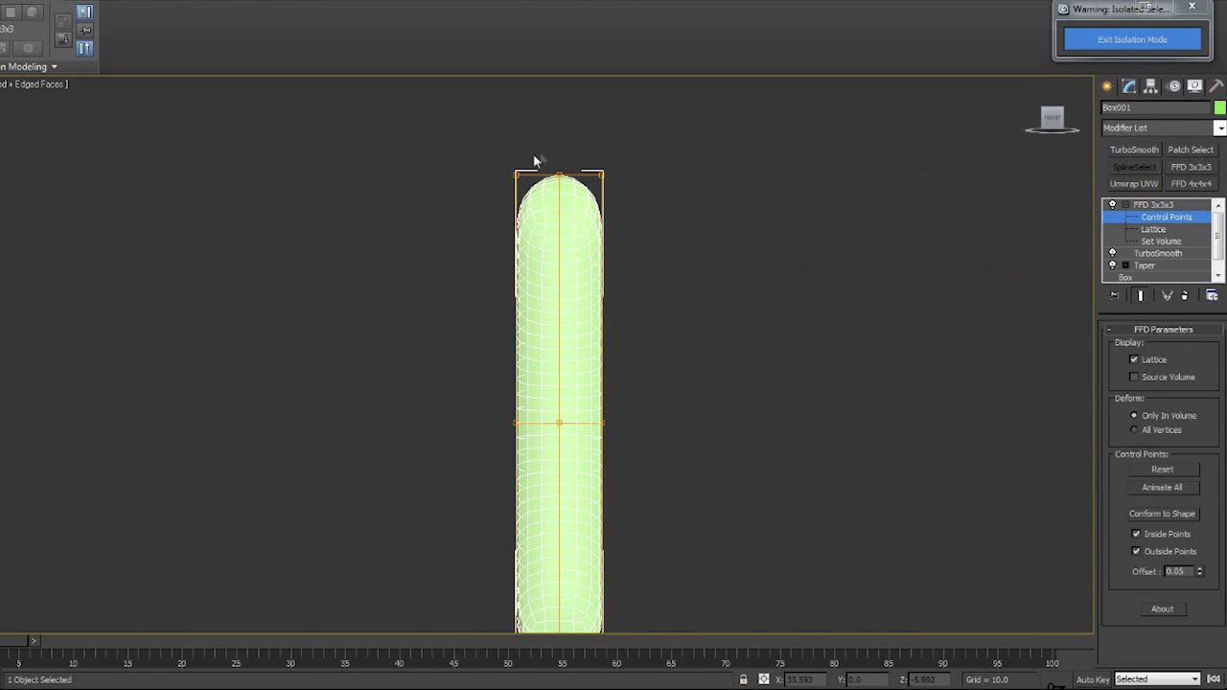
pyautogui.moveTo(534, 155); pyautogui.dragTo(566, 196)
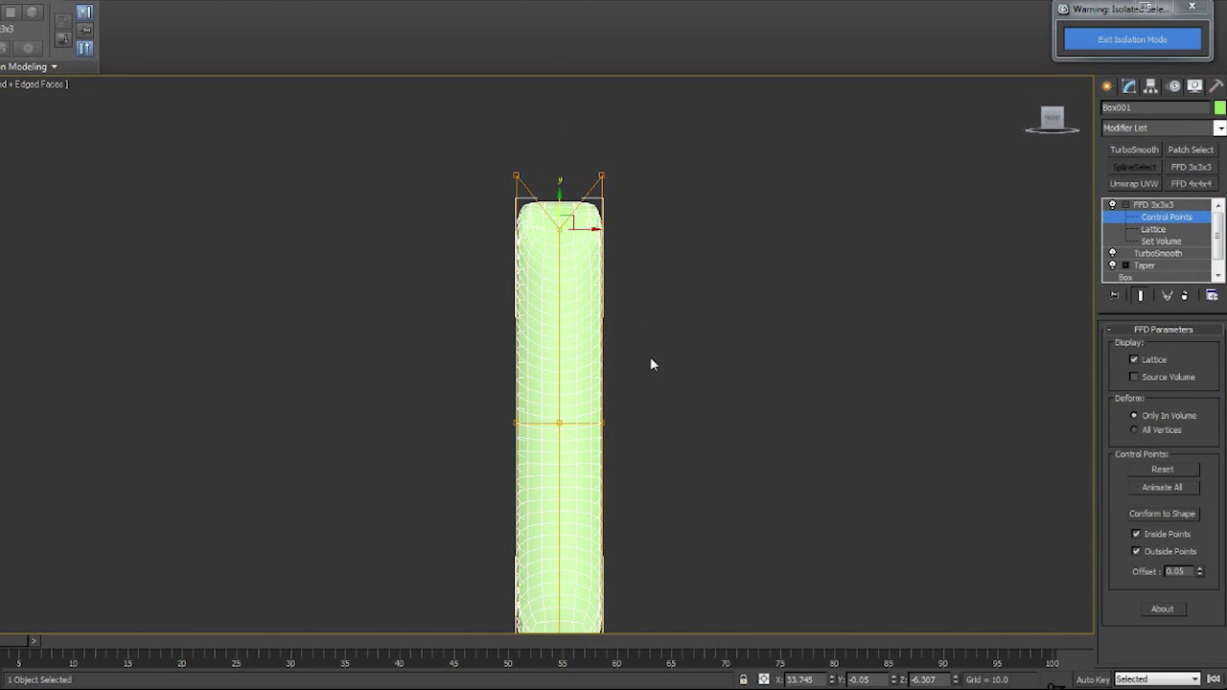
# Lower both bottom corner control points in the front view to give the petal's lower end a concave edge.
pyautogui.moveTo(669, 331); pyautogui.dragTo(677, 268, button='middle')
pyautogui.moveTo(712, 462); pyautogui.dragTo(686, 380, button='middle')
pyautogui.moveTo(481, 516); pyautogui.dragTo(511, 541)
pyautogui.keyDown('ctrl'); pyautogui.moveTo(611, 540); pyautogui.dragTo(577, 507); pyautogui.keyUp('ctrl')
pyautogui.moveTo(541, 494); pyautogui.dragTo(544, 592)
pyautogui.scroll(-3, 658, 478)
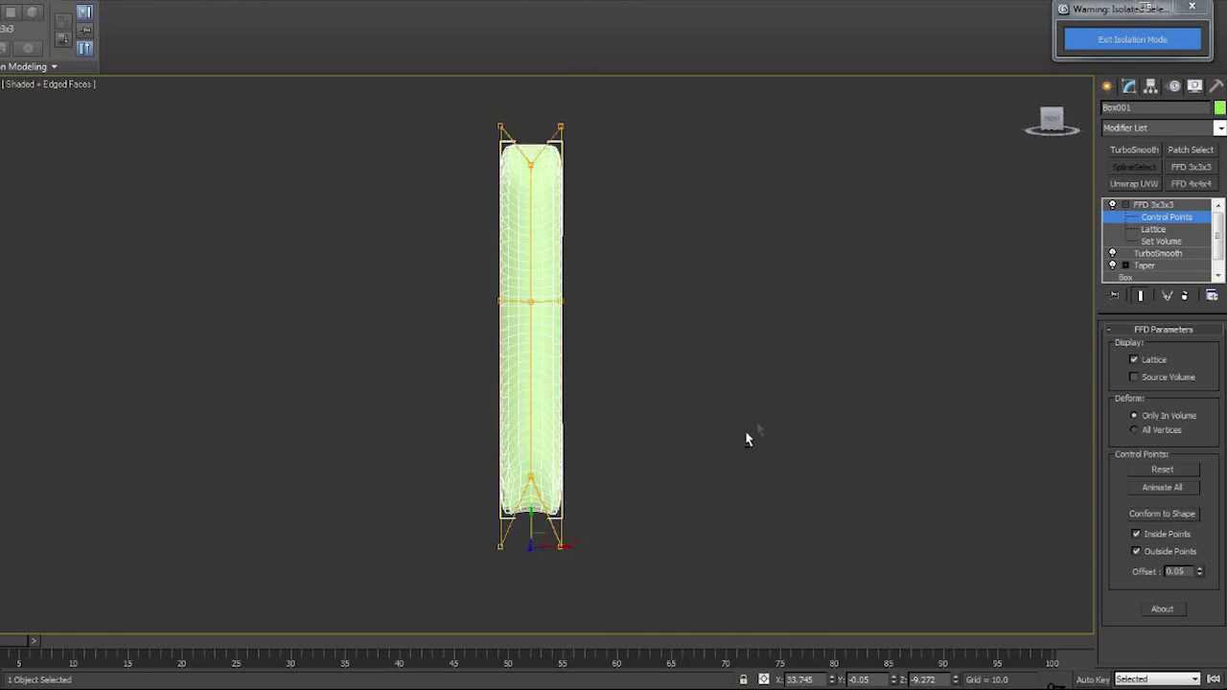
# Try to bend the petal's upper end by moving the top FFD 3x3x3 control points along Y, and undo the bend.
pyautogui.keyDown('alt'); pyautogui.moveTo(745, 434); pyautogui.dragTo(631, 414, button='middle'); pyautogui.keyUp('alt')
pyautogui.moveTo(642, 372); pyautogui.dragTo(648, 467, button='middle')
pyautogui.moveTo(427, 174); pyautogui.dragTo(640, 310)
pyautogui.keyDown('alt'); pyautogui.moveTo(673, 328); pyautogui.dragTo(673, 364, button='middle'); pyautogui.keyUp('alt')
pyautogui.keyDown('alt'); pyautogui.moveTo(1048, 230); pyautogui.dragTo(686, 148, button='middle'); pyautogui.keyUp('alt')
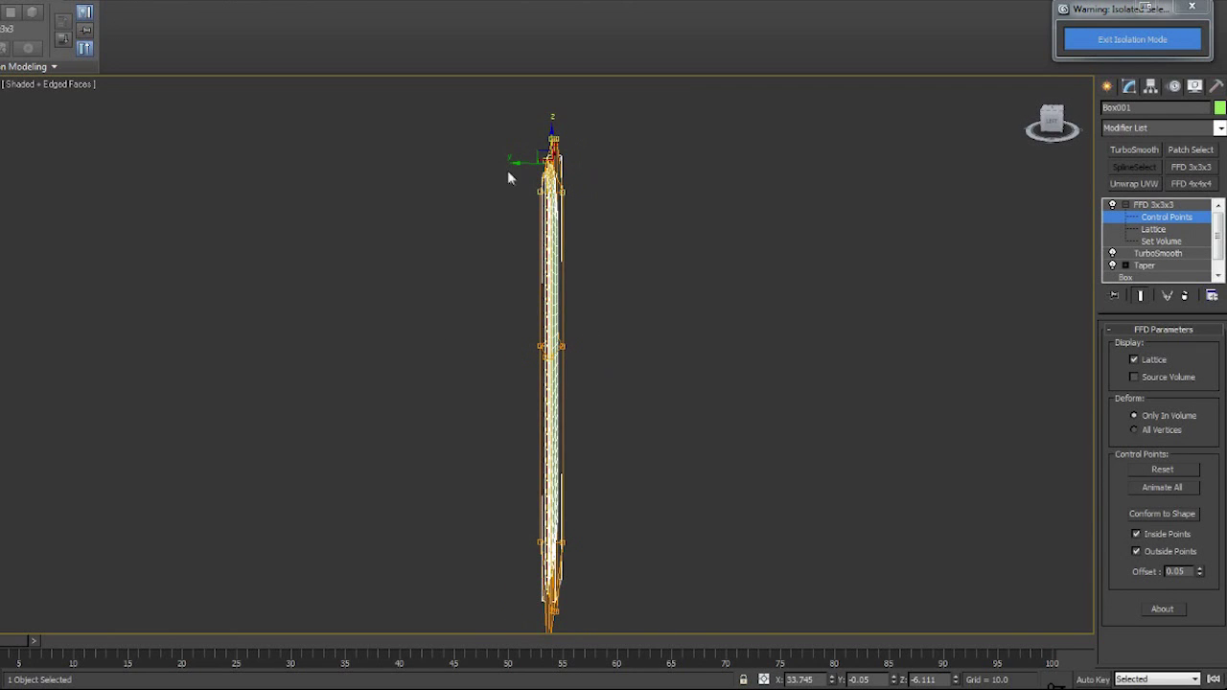
pyautogui.moveTo(508, 167); pyautogui.dragTo(560, 172)
pyautogui.keyDown('alt'); pyautogui.moveTo(560, 173); pyautogui.dragTo(795, 457, button='middle'); pyautogui.keyUp('alt')
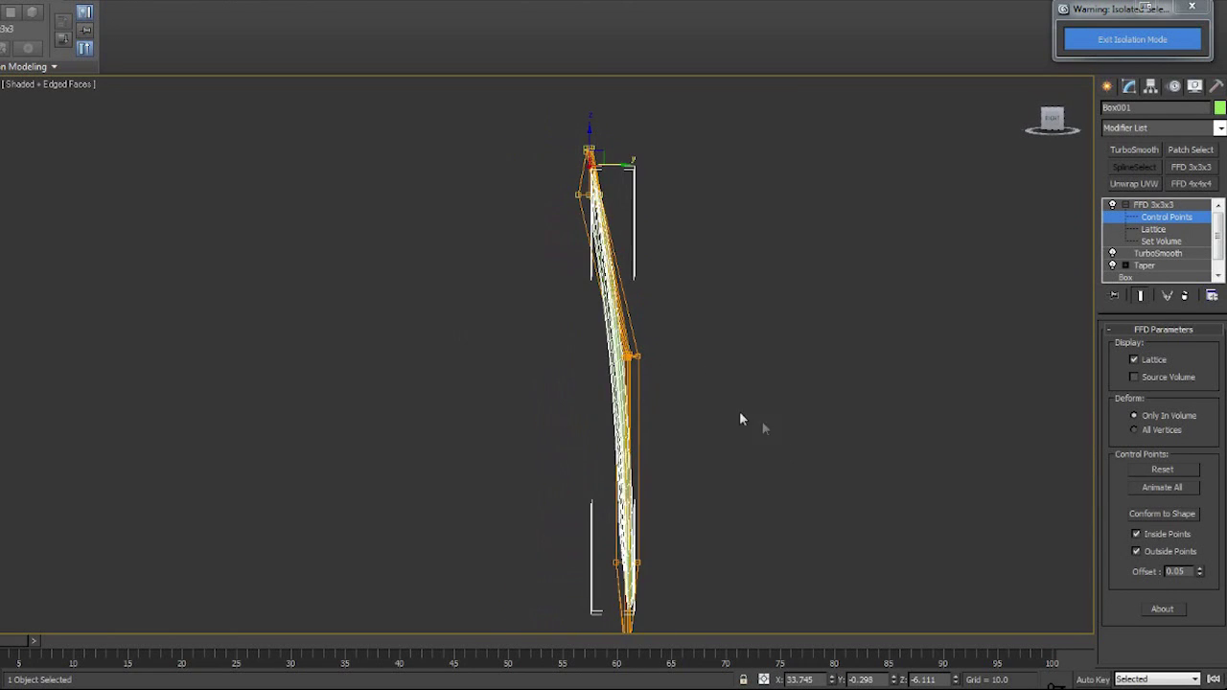
pyautogui.keyDown('alt'); pyautogui.moveTo(742, 419); pyautogui.dragTo(673, 438, button='middle'); pyautogui.keyUp('alt')
pyautogui.hotkey('ctrl', 'z')
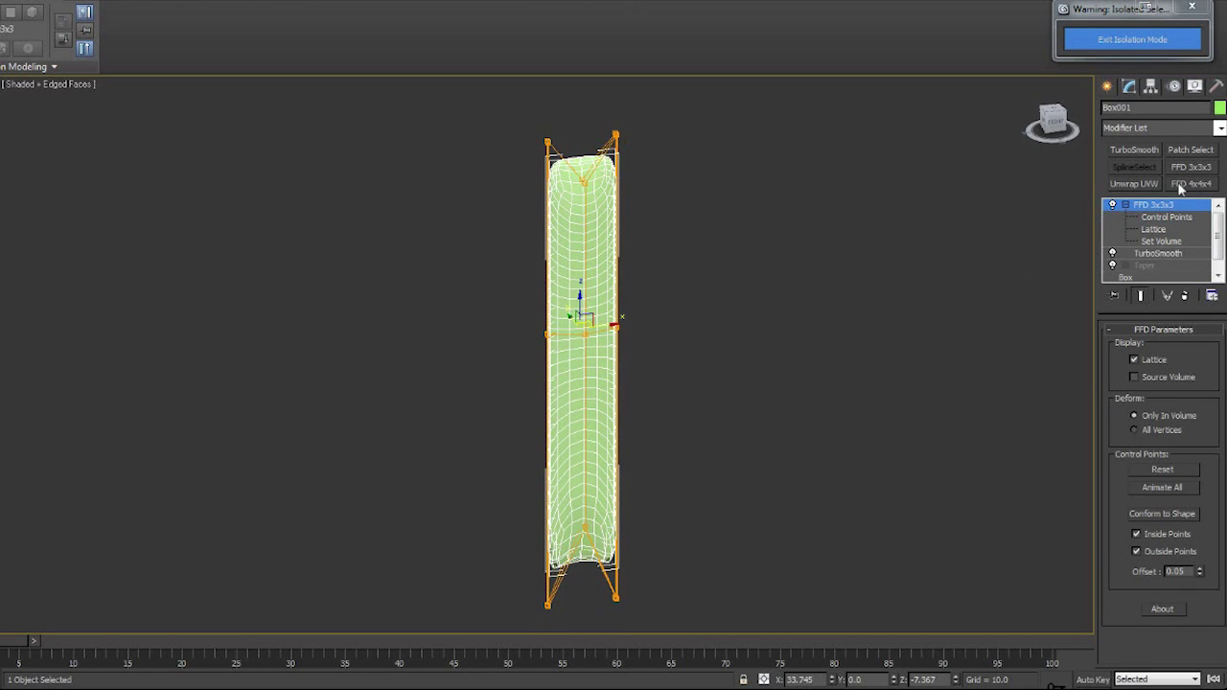
# Add an FFD 4x4x4 modifier to the petal and curve its upper end toward negative Y with the top control points.
pyautogui.click(1180, 189)
pyautogui.keyDown('alt'); pyautogui.moveTo(326, 163); pyautogui.dragTo(442, 169, button='middle'); pyautogui.keyUp('alt')
pyautogui.moveTo(647, 222); pyautogui.dragTo(648, 224)
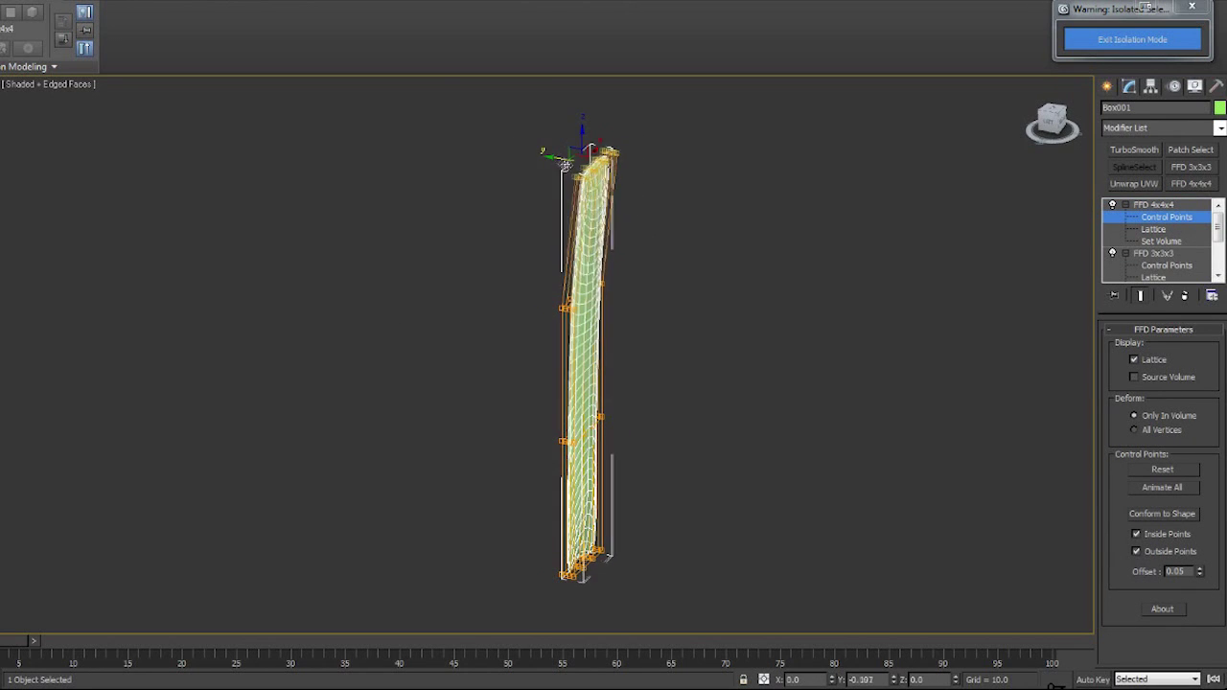
pyautogui.keyDown('alt'); pyautogui.moveTo(648, 223); pyautogui.dragTo(654, 267, button='middle'); pyautogui.keyUp('alt')
pyautogui.moveTo(688, 355); pyautogui.dragTo(688, 356)
pyautogui.keyDown('alt'); pyautogui.moveTo(688, 355); pyautogui.dragTo(499, 131, button='middle'); pyautogui.keyUp('alt')
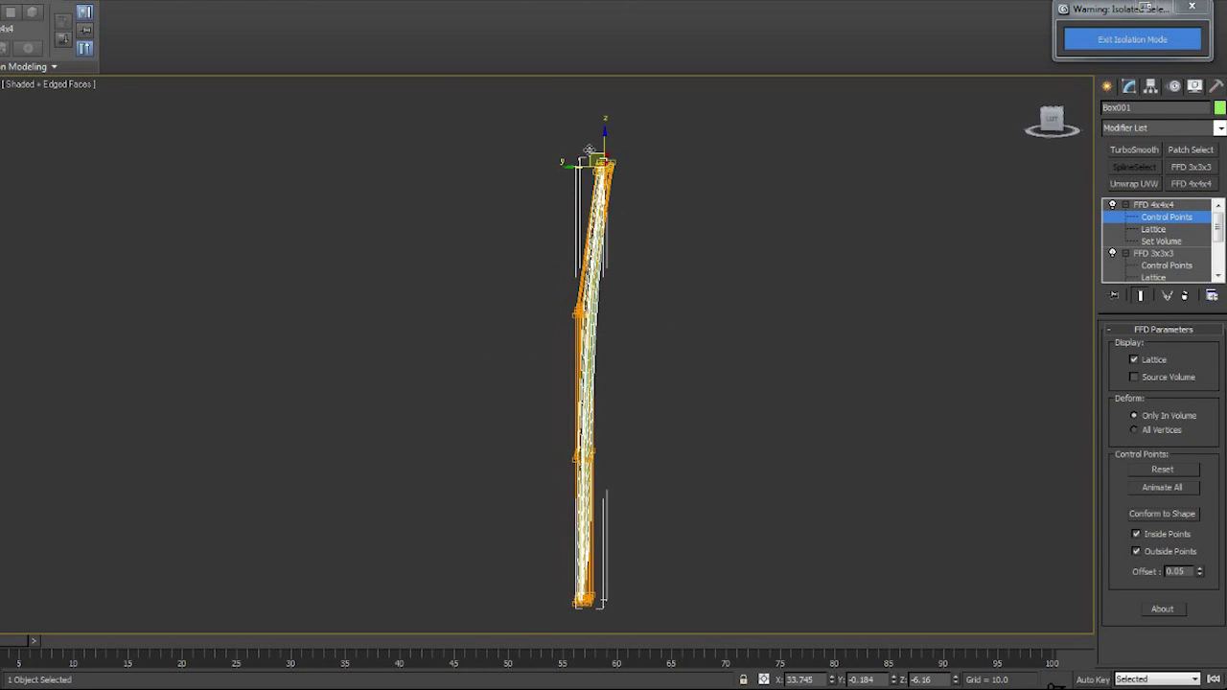
pyautogui.moveTo(589, 151); pyautogui.dragTo(600, 174)
pyautogui.keyDown('alt'); pyautogui.moveTo(599, 172); pyautogui.dragTo(879, 347, button='middle'); pyautogui.keyUp('alt')
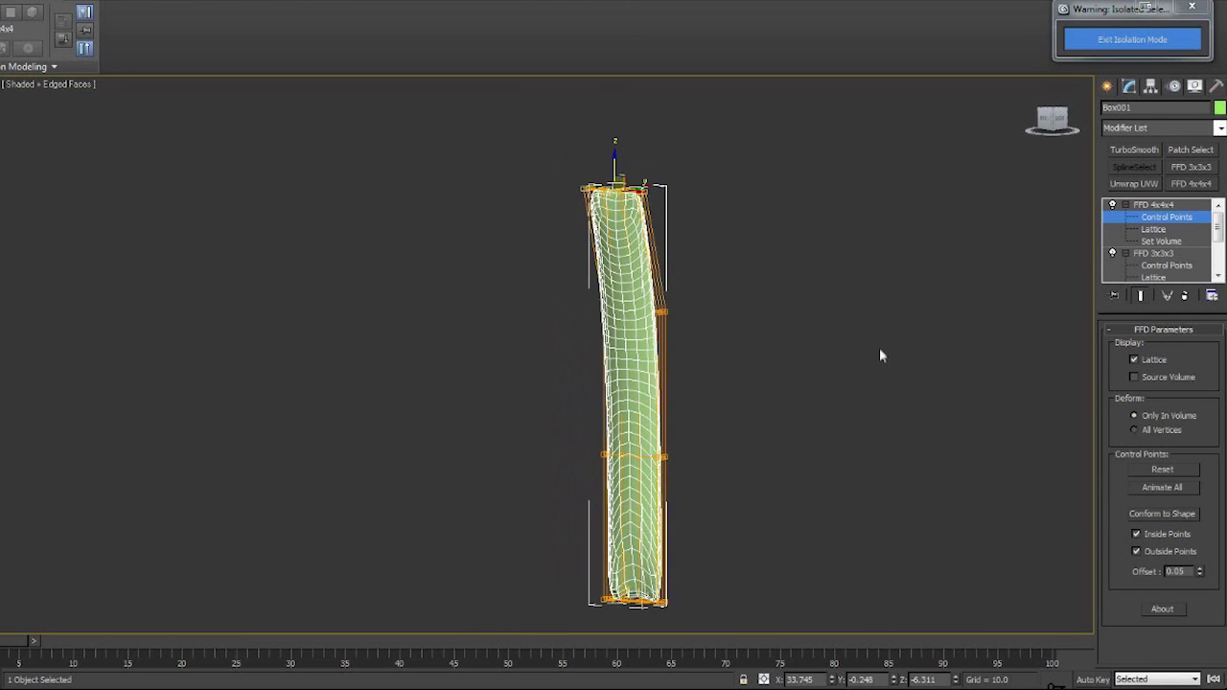
# Hide the edged faces, deselect the petal and examine its curved shape from the front and in perspective.
pyautogui.press('F4')
pyautogui.scroll(5, 730, 479)
pyautogui.scroll(-2, 730, 478)
pyautogui.click(1153, 204)
pyautogui.click(980, 309)
pyautogui.scroll(-6, 654, 445)
pyautogui.press('p')
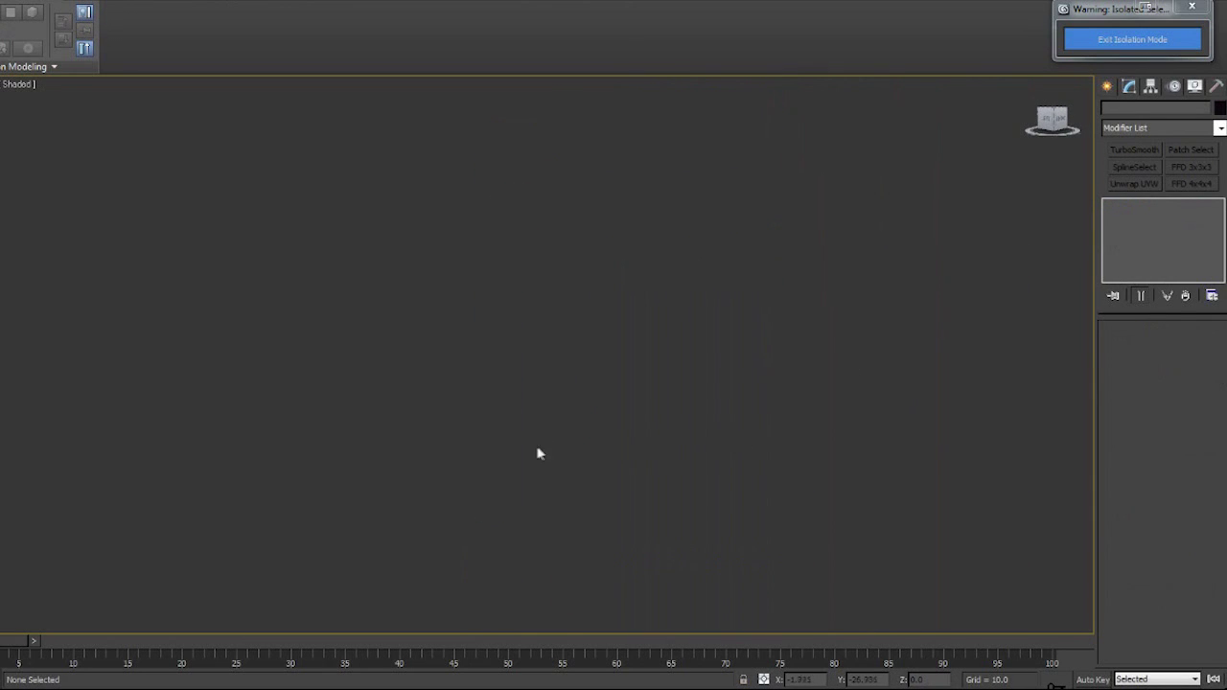
pyautogui.keyDown('alt'); pyautogui.moveTo(537, 452); pyautogui.dragTo(625, 455, button='middle'); pyautogui.keyUp('alt')
pyautogui.press('f')
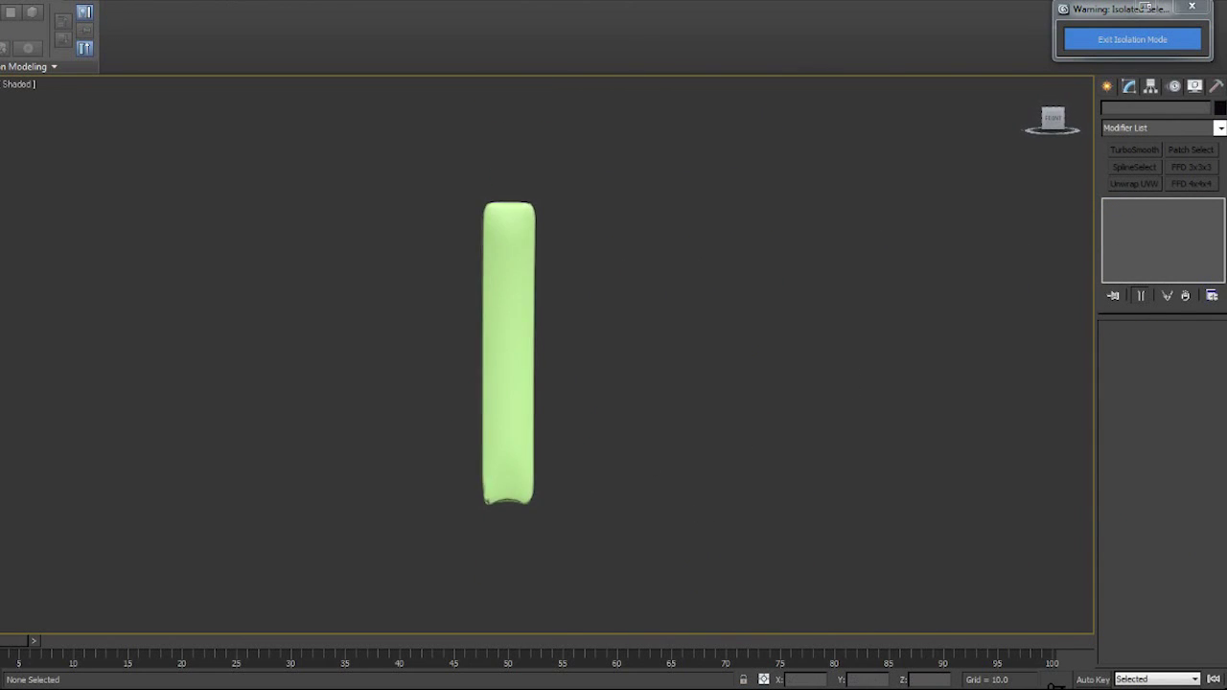
pyautogui.keyDown('alt'); pyautogui.moveTo(722, 513); pyautogui.dragTo(868, 388, button='middle'); pyautogui.keyUp('alt')
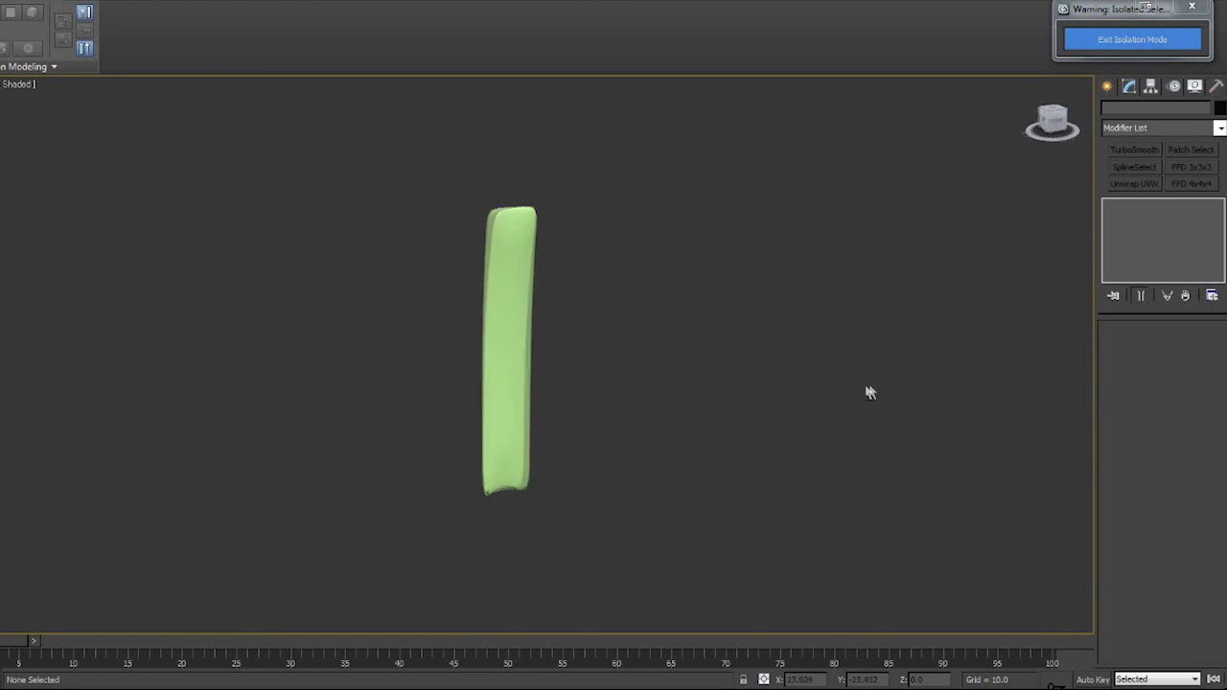
# Change the petal's object colour to yellow.
pyautogui.click(514, 345)
pyautogui.click(1219, 108)
pyautogui.click(729, 402)
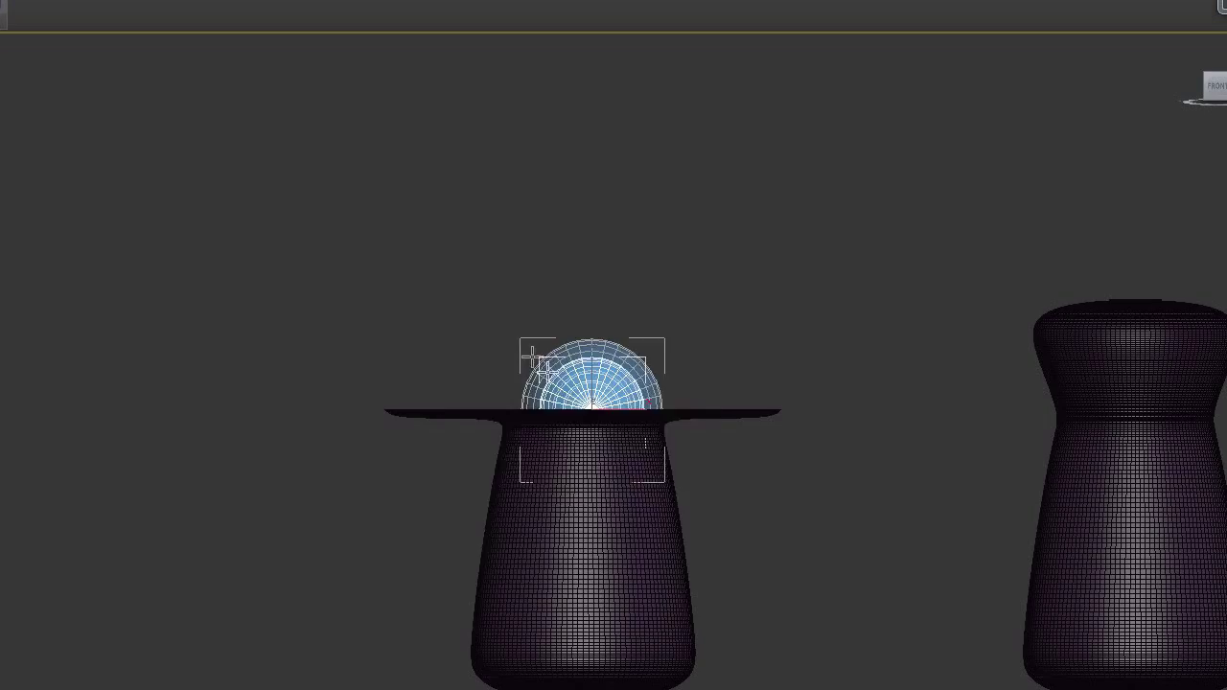
# Draw a sphere centred on the flared base's top disc, with a radius reaching almost to the disc's rim.
pyautogui.moveTo(532, 357); pyautogui.dragTo(498, 380)
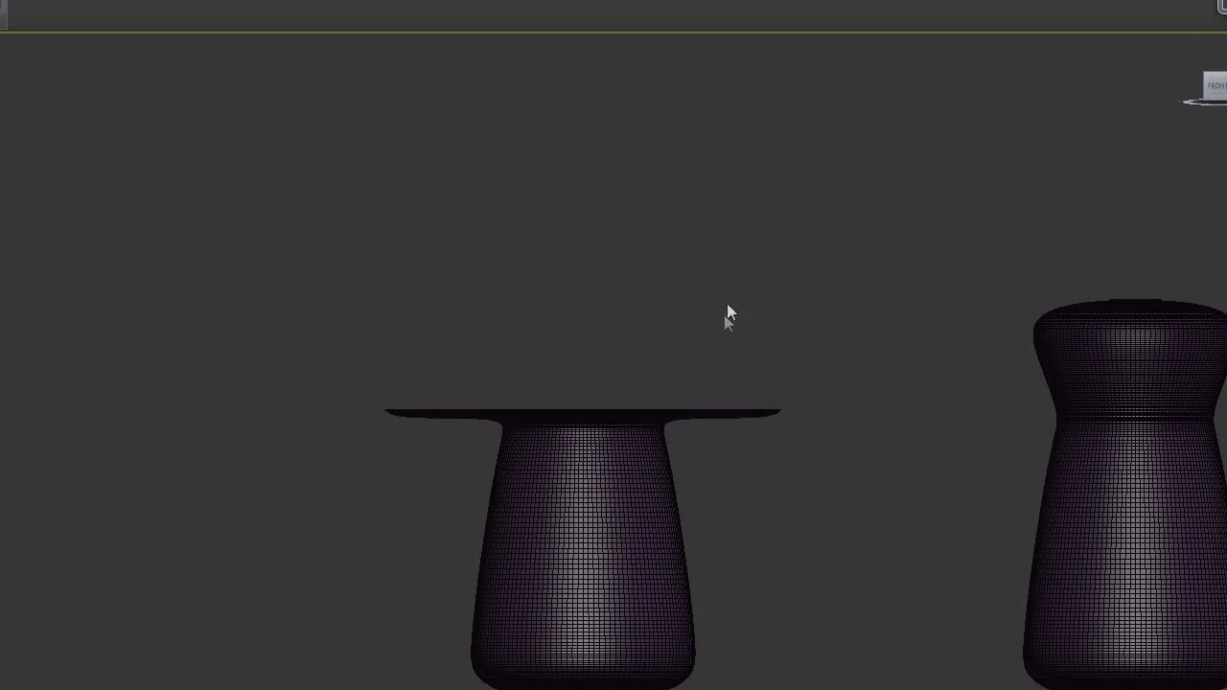
pyautogui.keyDown('alt'); pyautogui.moveTo(726, 316); pyautogui.dragTo(714, 458, button='middle'); pyautogui.keyUp('alt')
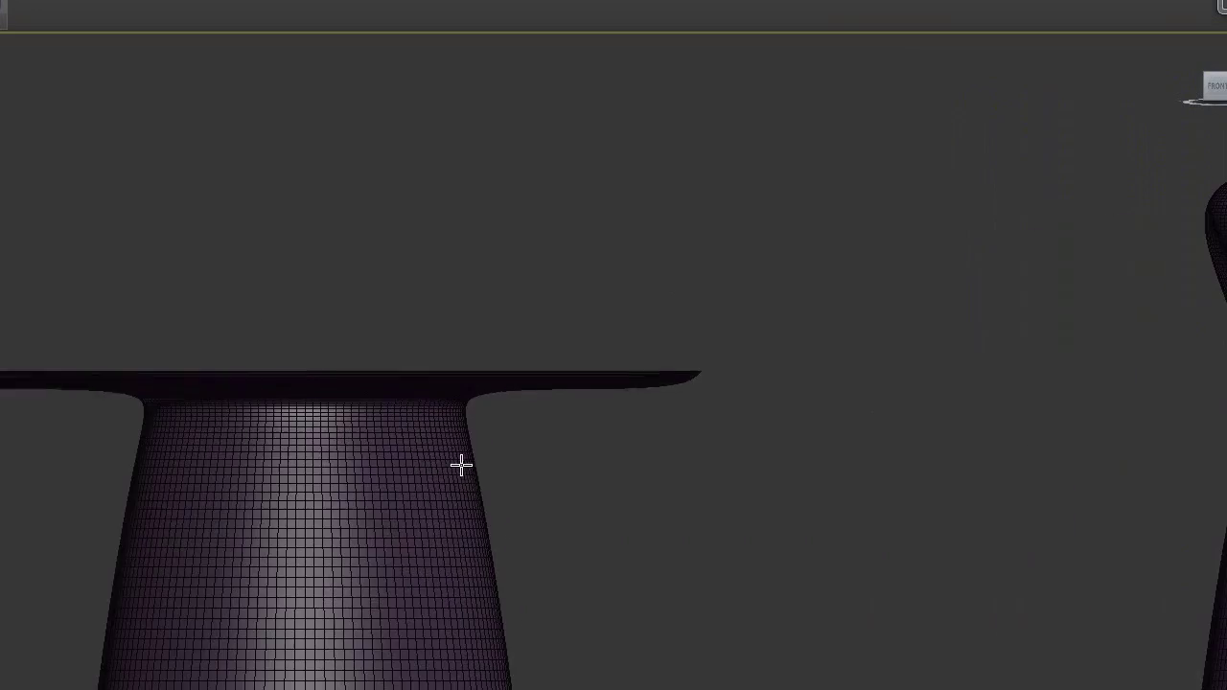
pyautogui.moveTo(308, 379); pyautogui.dragTo(2, 184)
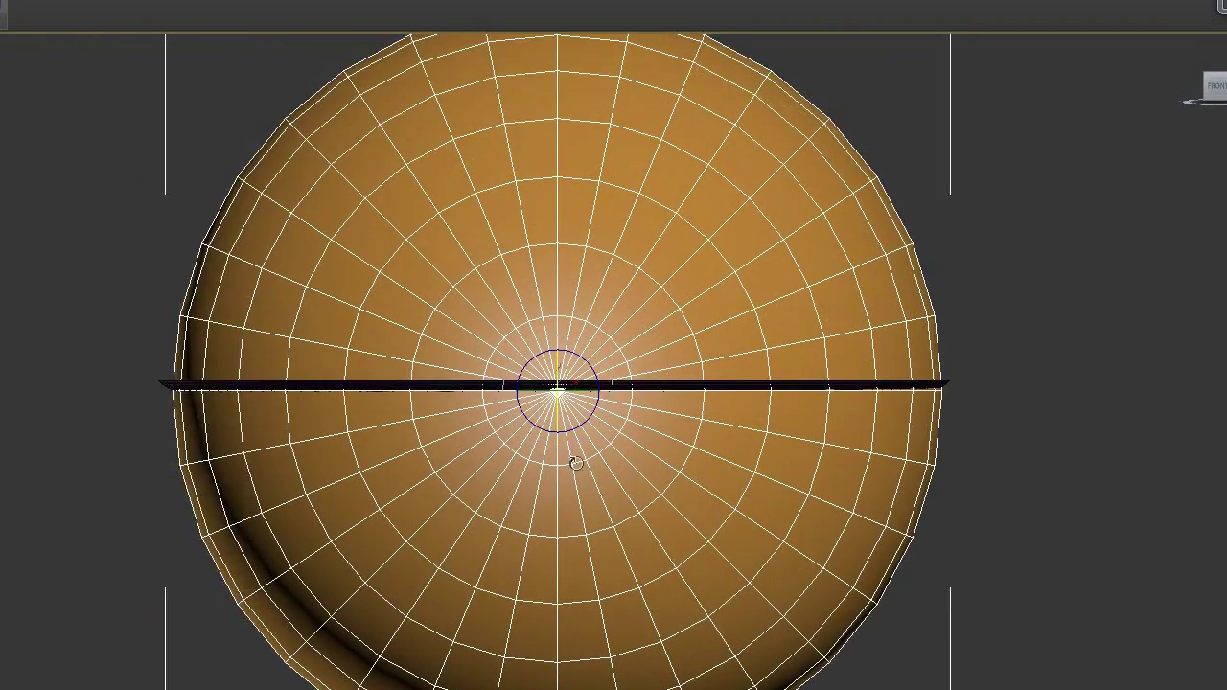
# Rotate the sphere so its pole points upward and cut it down to its upper hemisphere.
pyautogui.keyDown('alt'); pyautogui.moveTo(575, 457); pyautogui.dragTo(591, 391, button='middle'); pyautogui.keyUp('alt')
pyautogui.moveTo(589, 384); pyautogui.dragTo(539, 305)
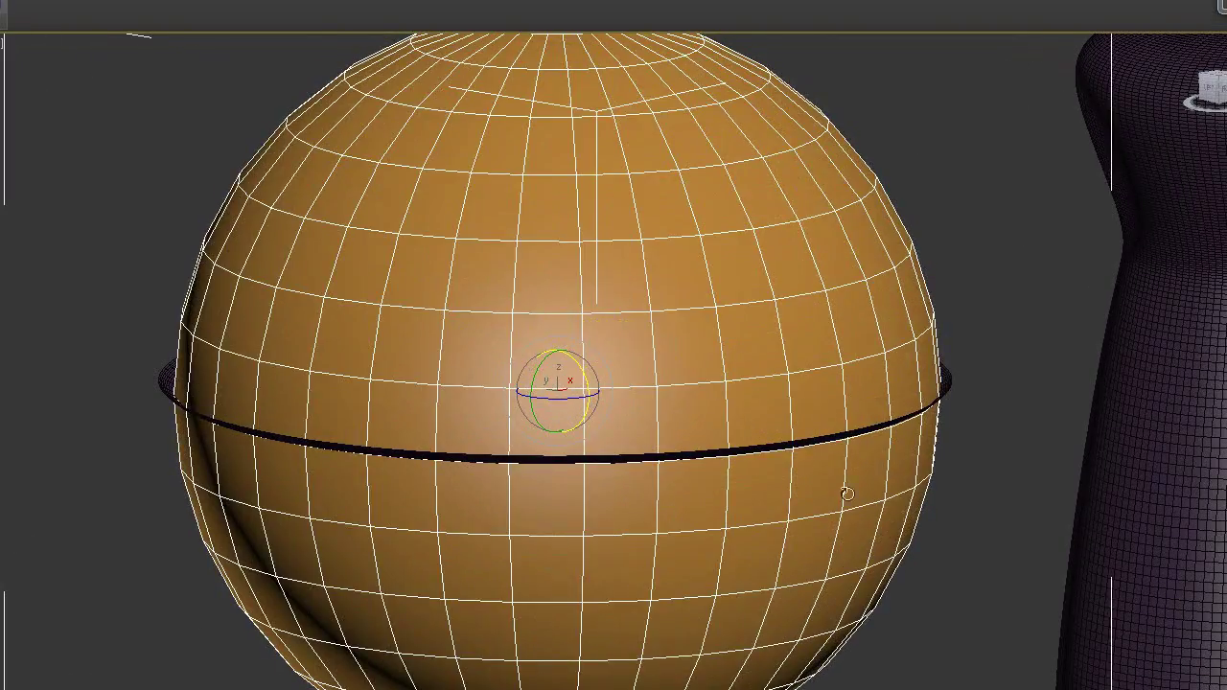
pyautogui.press('f')
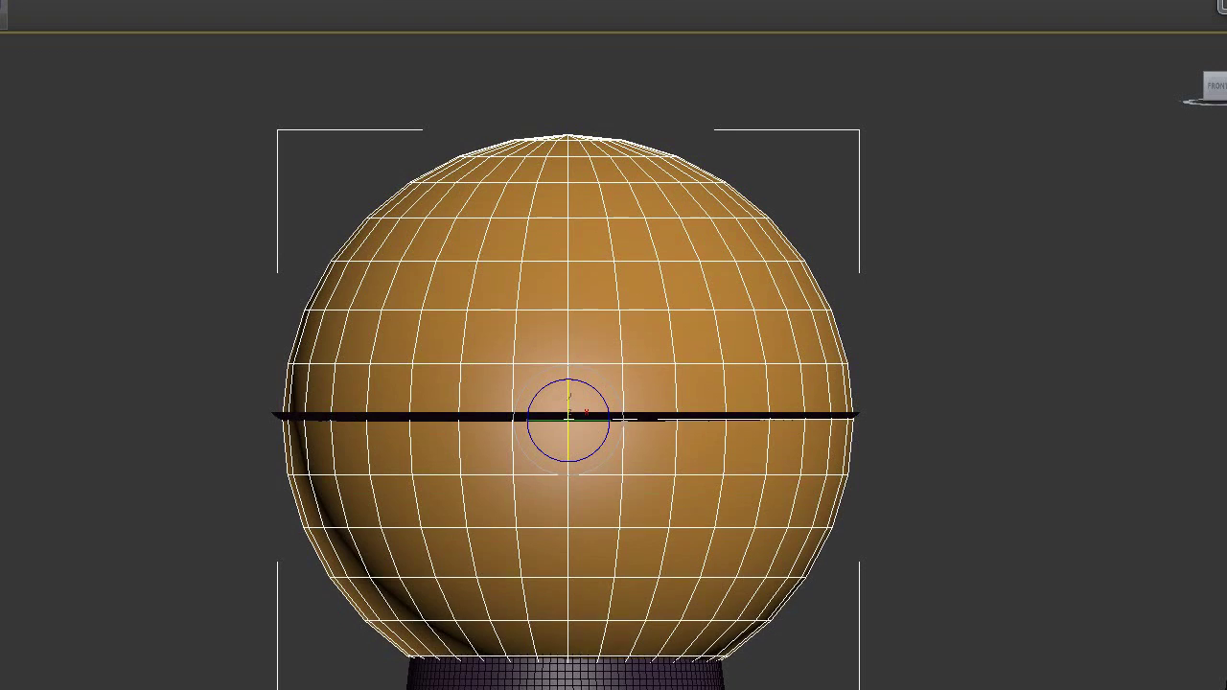
pyautogui.moveTo(1225, 463); pyautogui.dragTo(1225, 427)
pyautogui.press('Return')
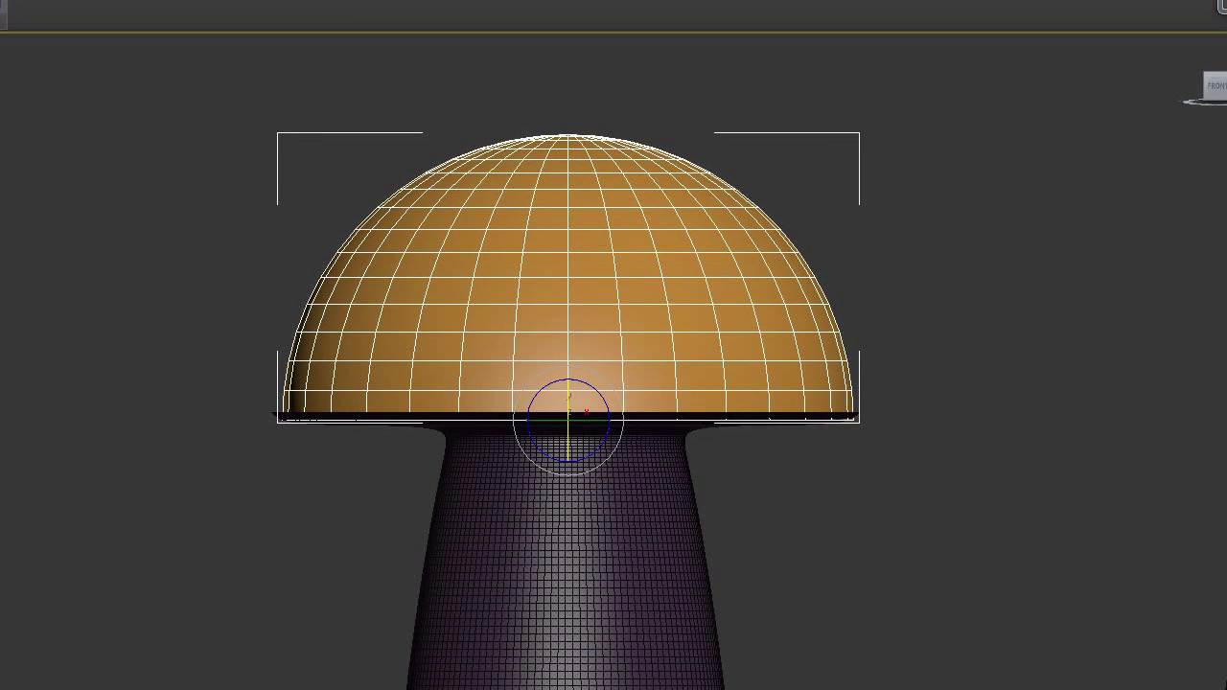
# Add an FFD 3x3x3 modifier to the hemisphere and lower its top row of control points into a shallow dome.
pyautogui.scroll(4, 838, 406)
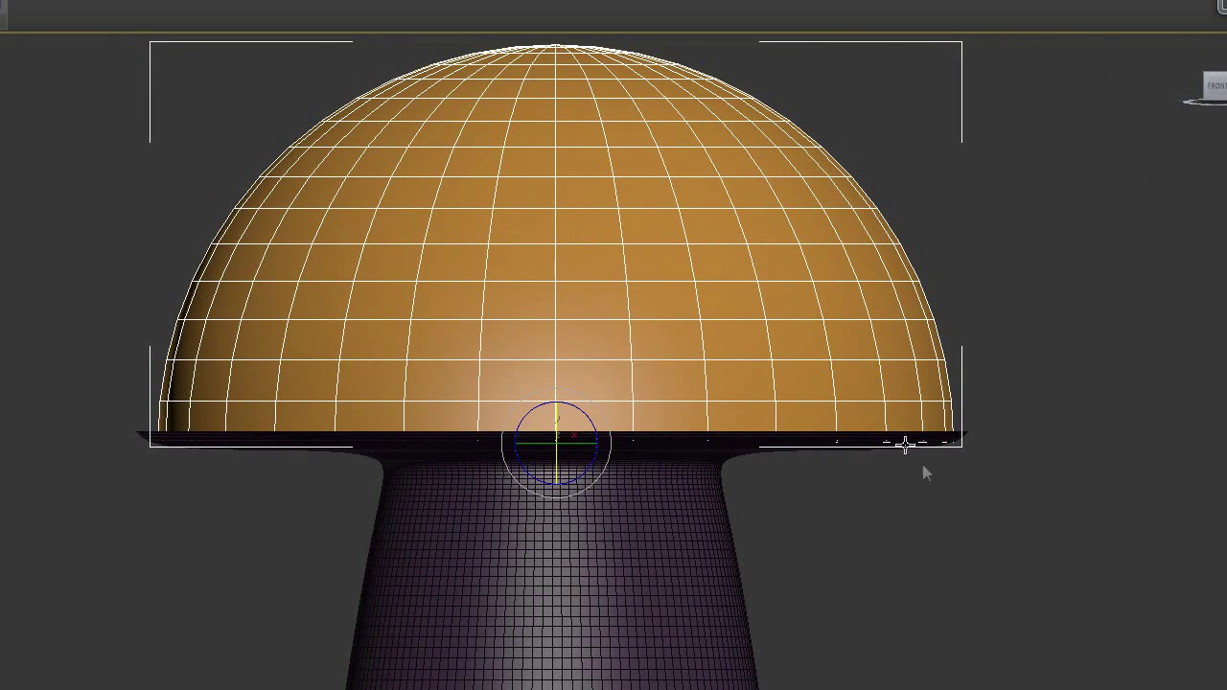
pyautogui.moveTo(717, 330); pyautogui.dragTo(753, 386, button='middle')
pyautogui.rightClick(754, 386)
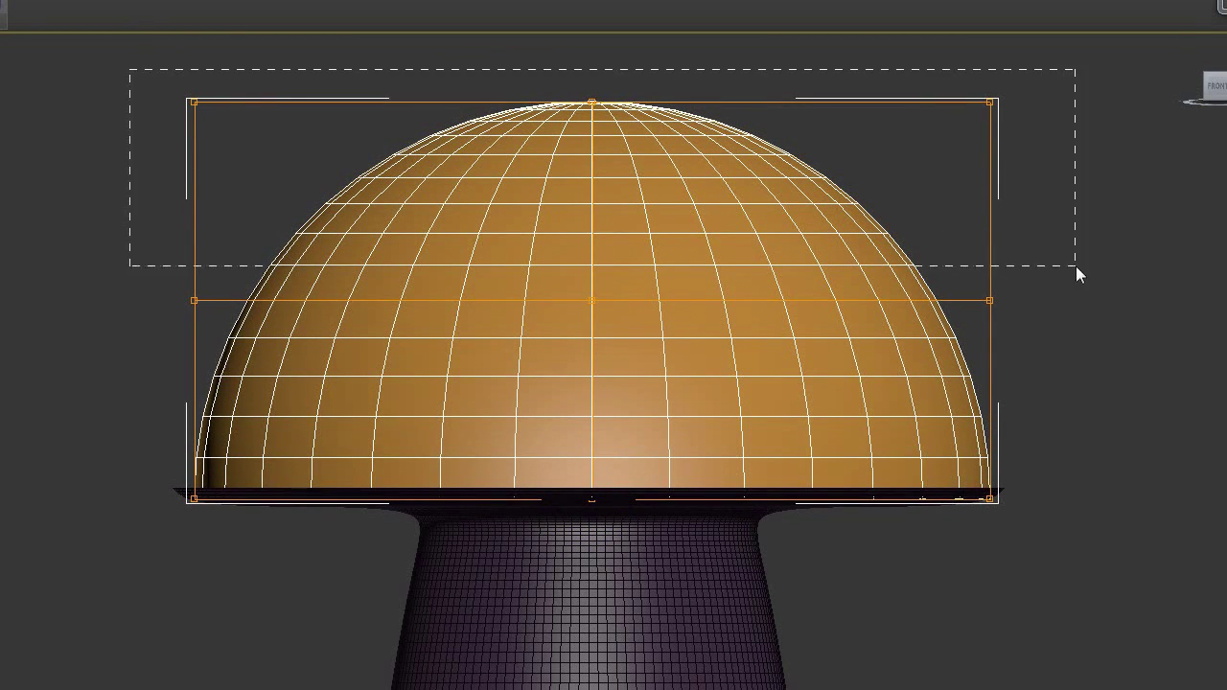
pyautogui.moveTo(612, 180); pyautogui.dragTo(589, 375)
# Examine the shallow dome together with its flared base in perspective.
pyautogui.press('p')
pyautogui.keyDown('alt'); pyautogui.moveTo(944, 403); pyautogui.dragTo(786, 457, button='middle'); pyautogui.keyUp('alt')
pyautogui.moveTo(786, 457); pyautogui.dragTo(846, 228, button='middle')
pyautogui.keyDown('ctrl'); pyautogui.click(1187, 325); pyautogui.keyUp('ctrl')
pyautogui.press('z')
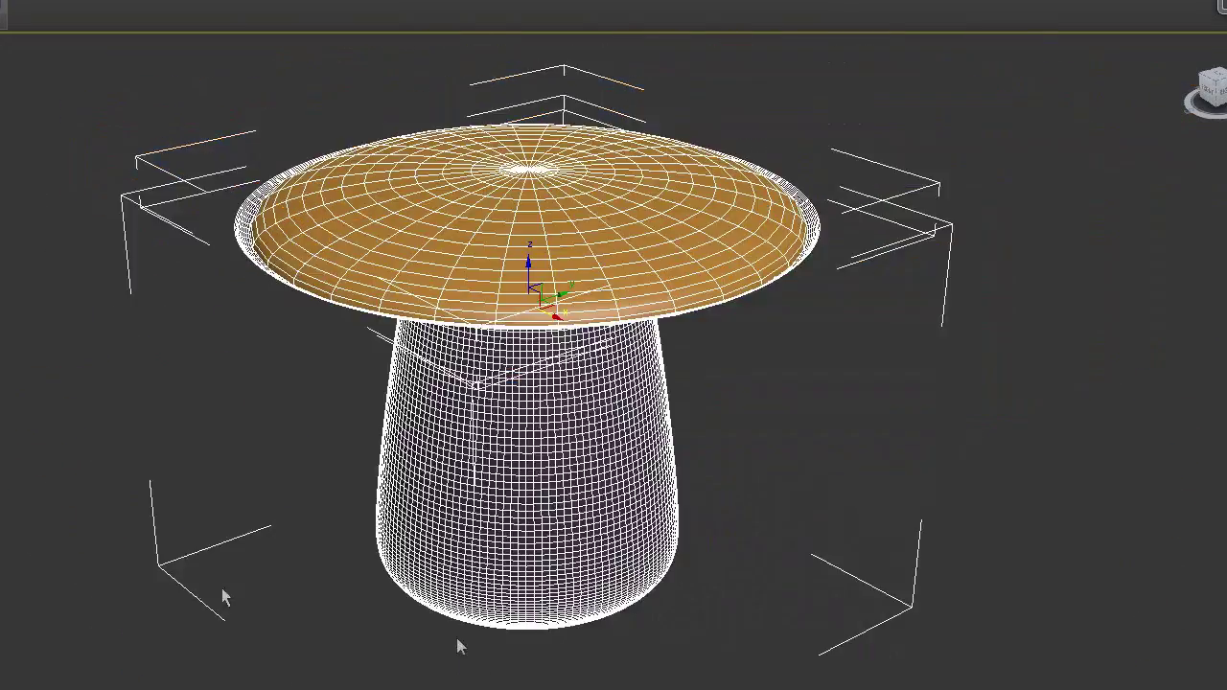
pyautogui.click(222, 587)
pyautogui.keyDown('alt'); pyautogui.moveTo(222, 588); pyautogui.dragTo(265, 480, button='middle'); pyautogui.keyUp('alt')
pyautogui.press('F4')
# In the front view, lower the middle control points at the top of the second petal's FFD to indent its tip.
pyautogui.click(1214, 91)
pyautogui.hotkey('ctrl', 'a')
pyautogui.press('F4')
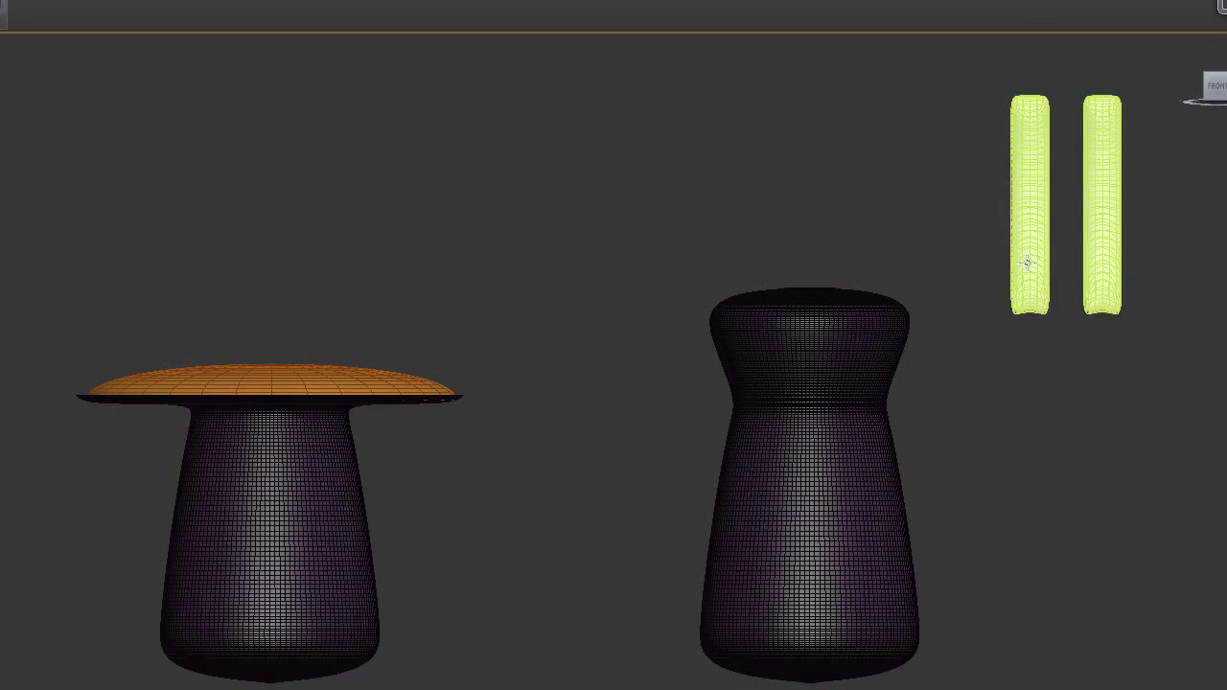
pyautogui.click(1102, 201)
pyautogui.press('z')
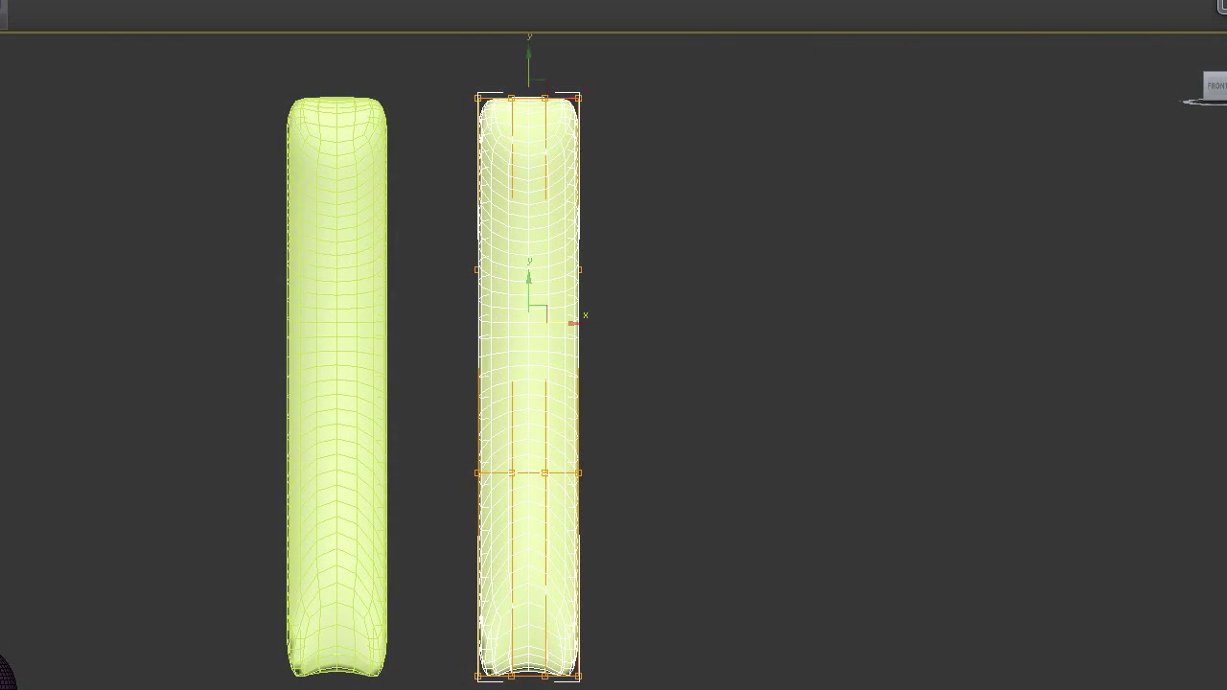
pyautogui.moveTo(773, 165); pyautogui.dragTo(814, 249, button='middle')
pyautogui.moveTo(482, 84); pyautogui.dragTo(553, 177)
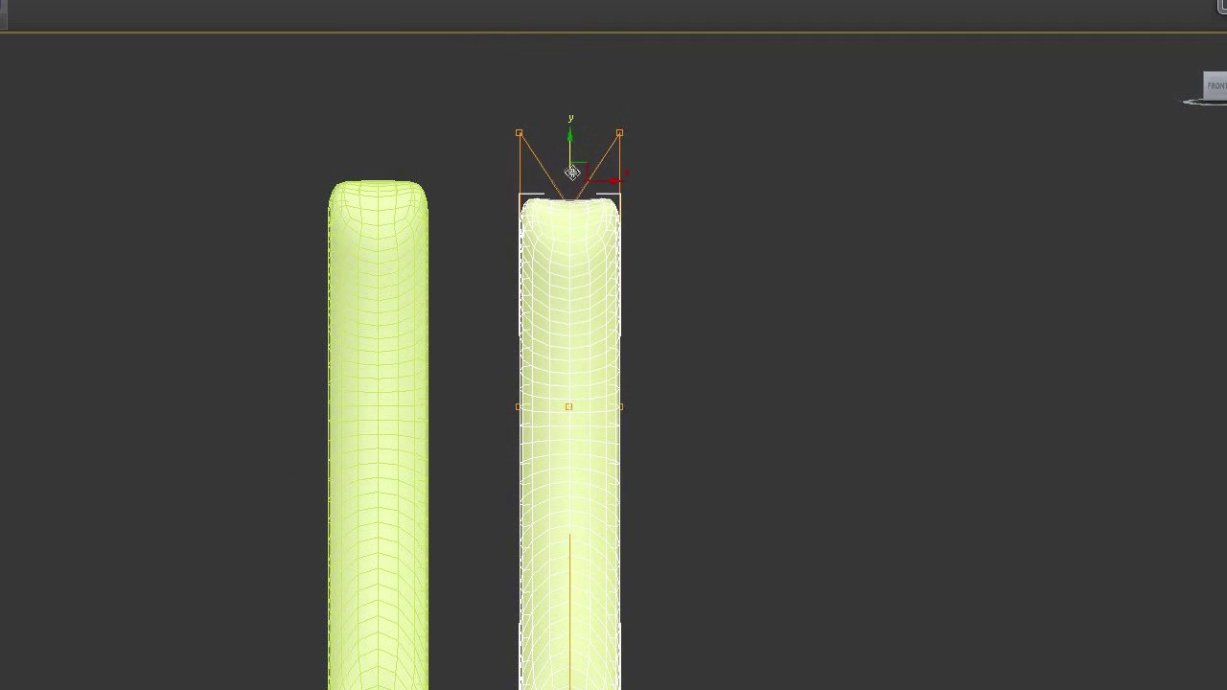
pyautogui.moveTo(635, 392); pyautogui.dragTo(665, 338, button='middle')
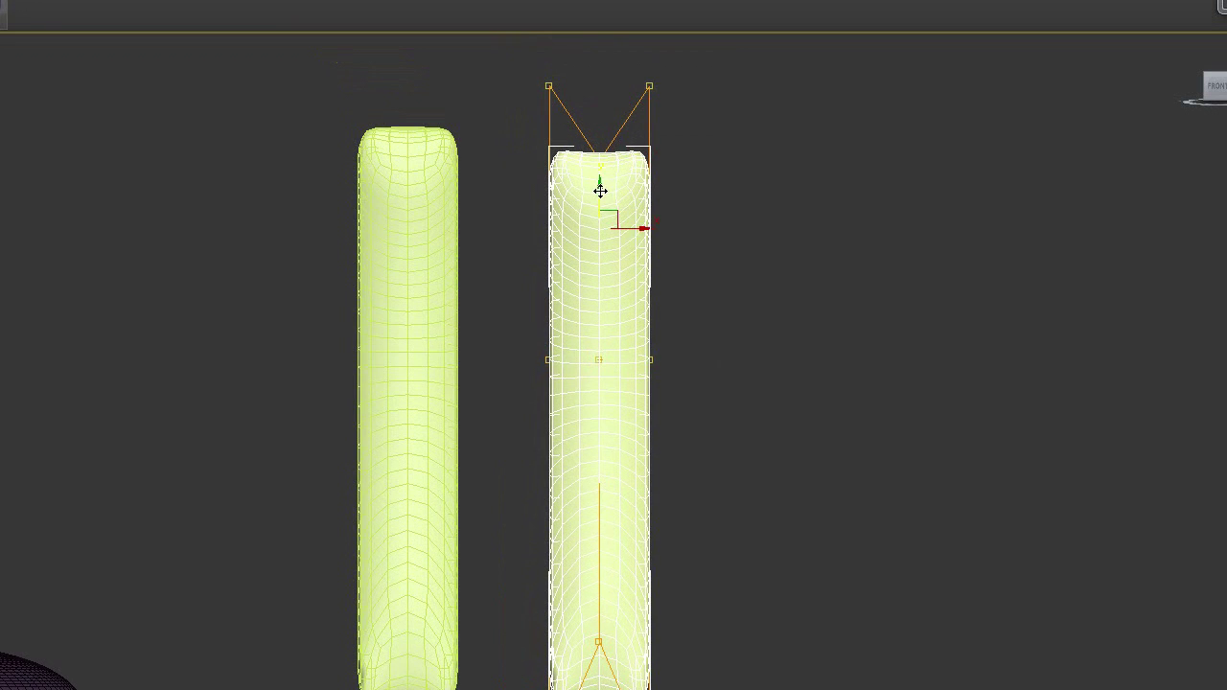
pyautogui.scroll(-4, 890, 331)
pyautogui.scroll(2, 901, 396)
# Turn both petals edge-on to the front view and rotate them to lie horizontally with their curved tips pointing down.
pyautogui.click(892, 249)
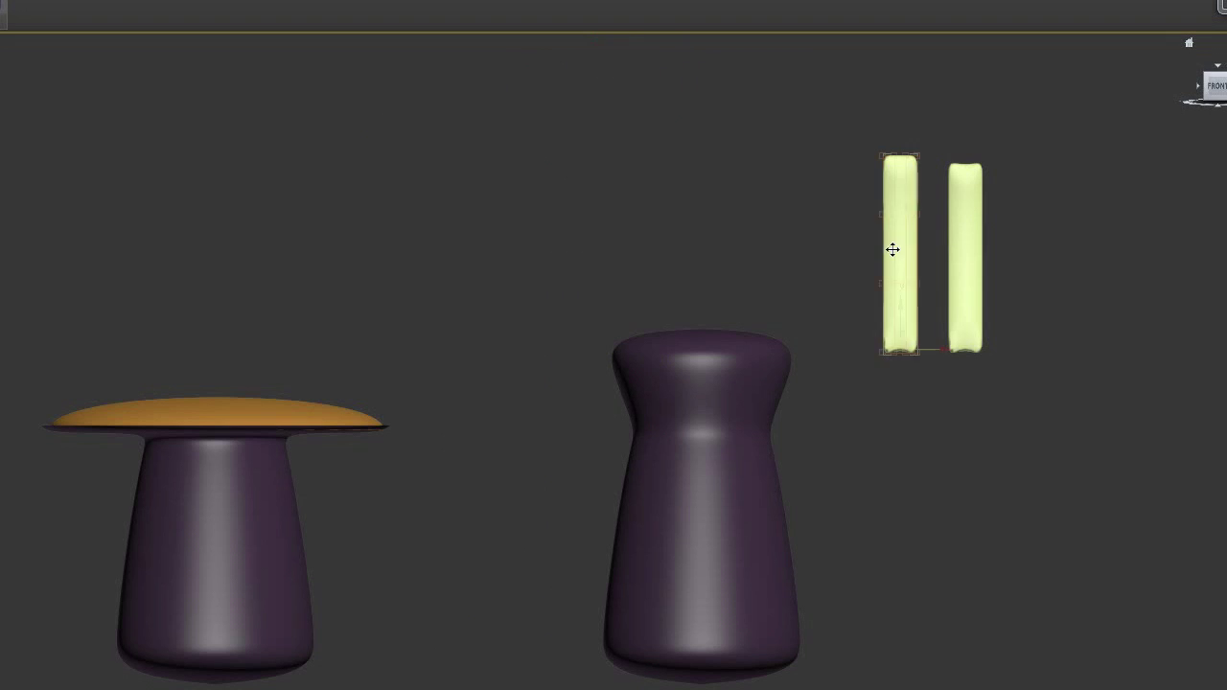
pyautogui.scroll(1, 986, 375)
pyautogui.press('e')
pyautogui.moveTo(1050, 228); pyautogui.dragTo(1084, 230)
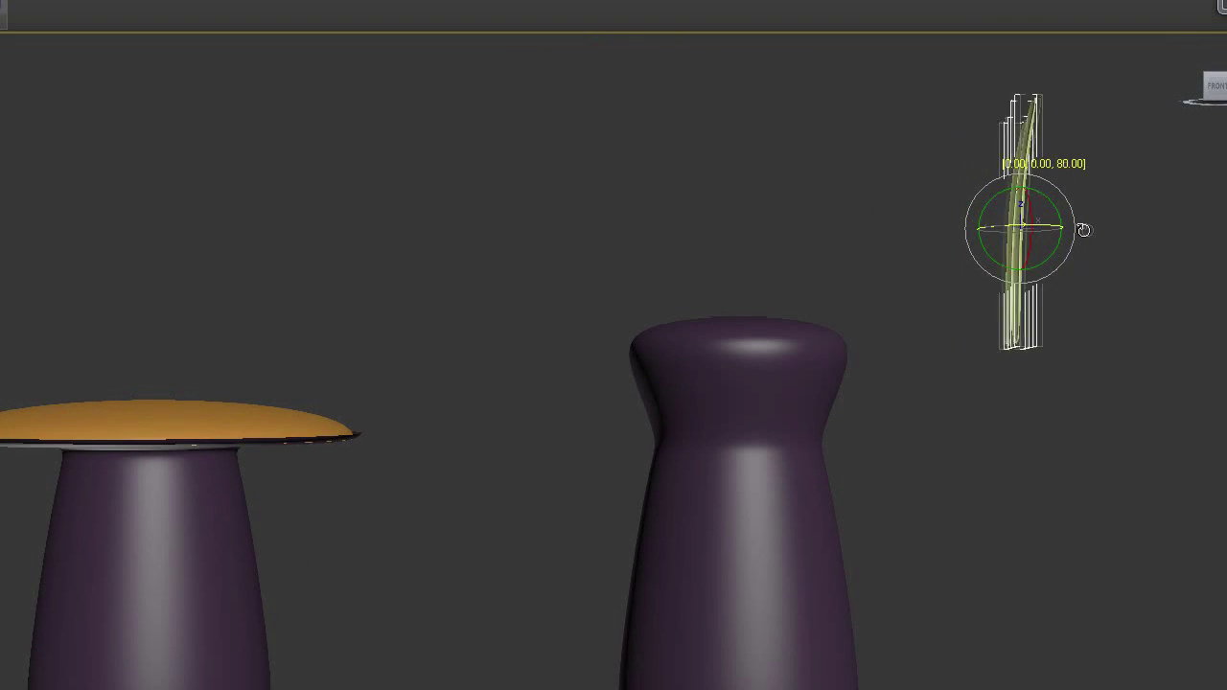
pyautogui.moveTo(990, 255); pyautogui.dragTo(978, 166)
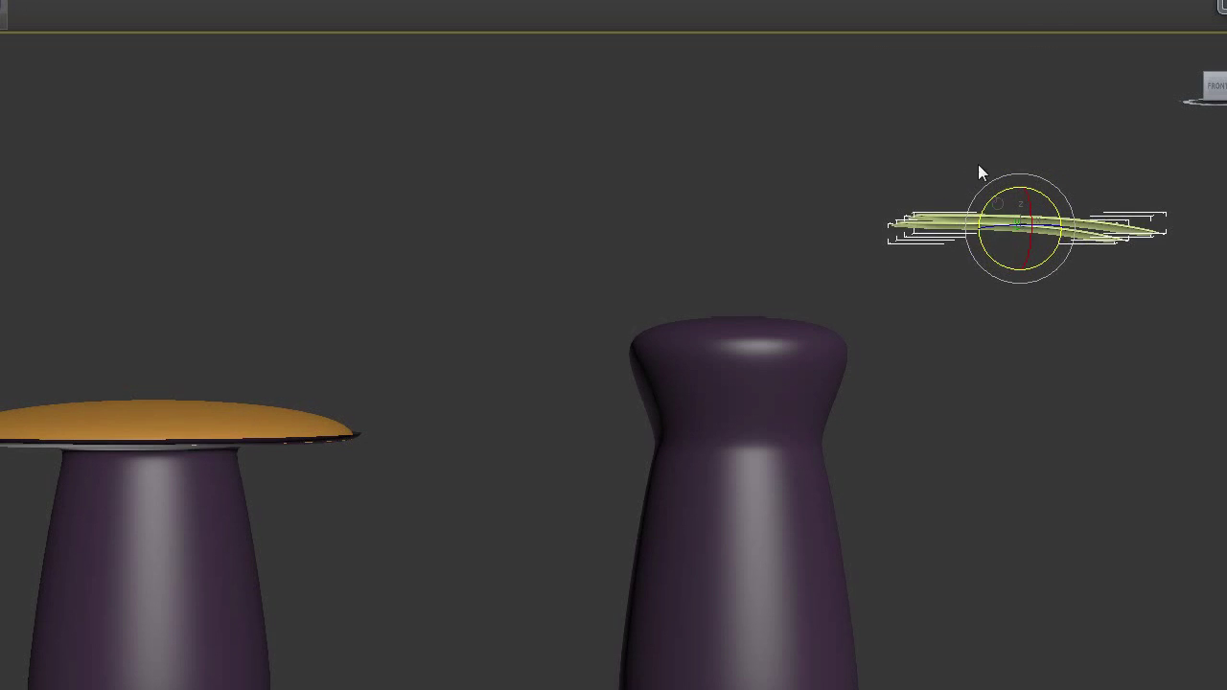
pyautogui.moveTo(1092, 320); pyautogui.dragTo(1084, 339, button='middle')
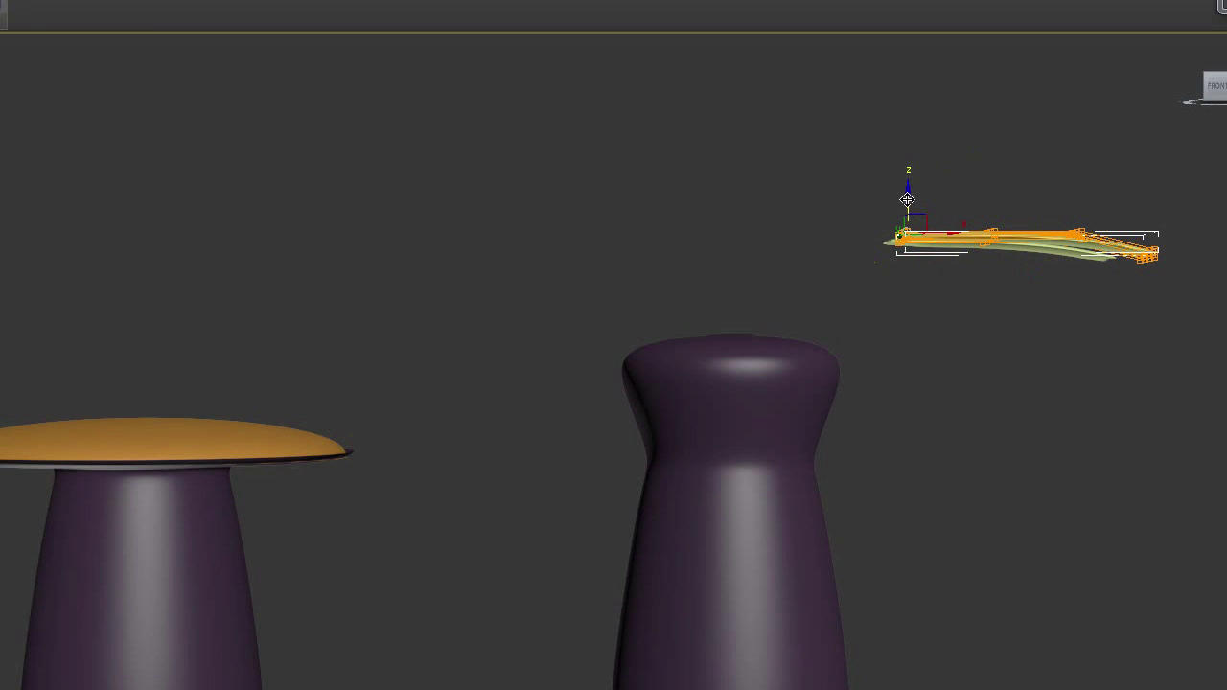
# Take one petal over to the dome and place its root against the flared base's rim.
pyautogui.keyDown('shift'); pyautogui.moveTo(907, 199); pyautogui.dragTo(909, 147); pyautogui.keyUp('shift')
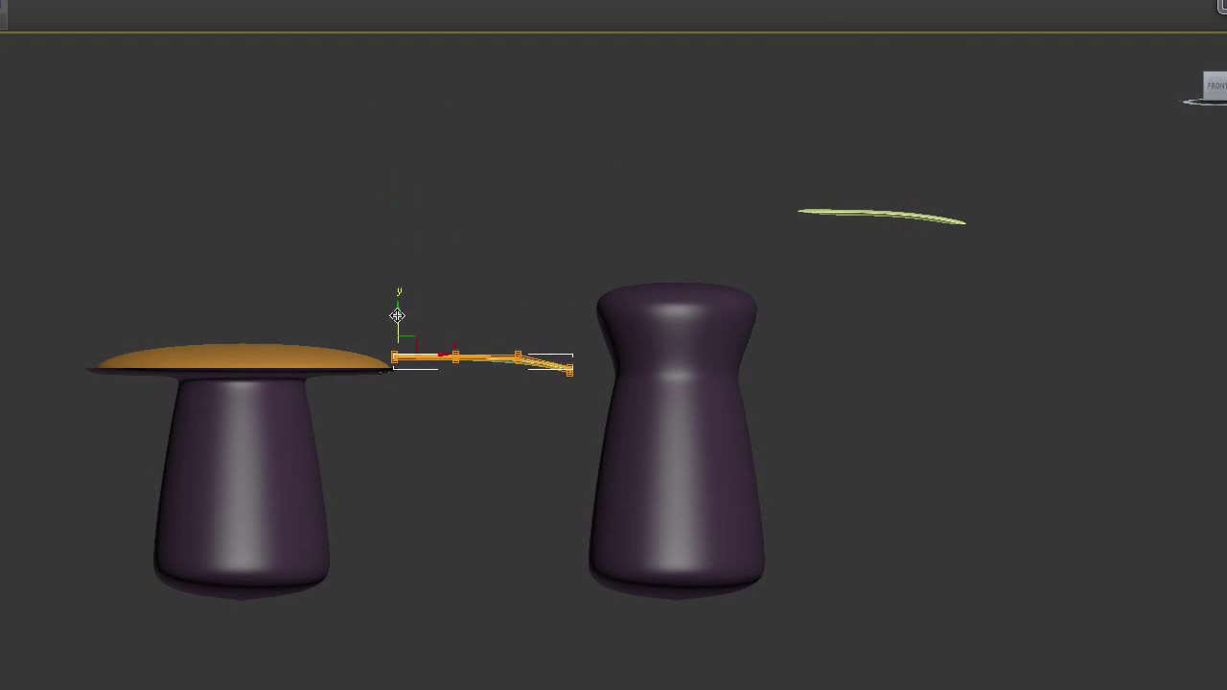
pyautogui.scroll(5, 422, 358)
pyautogui.moveTo(370, 412); pyautogui.dragTo(442, 393, button='middle')
pyautogui.moveTo(1226, 11); pyautogui.dragTo(1035, 0)
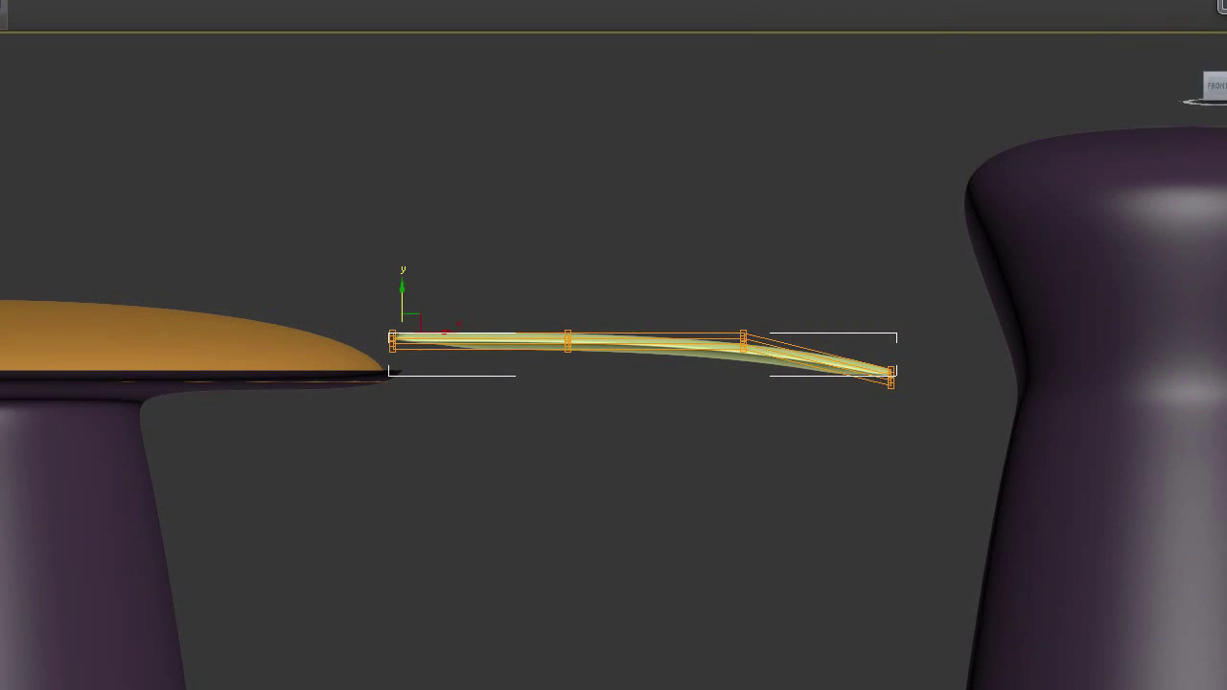
pyautogui.moveTo(454, 333); pyautogui.dragTo(417, 330)
pyautogui.moveTo(368, 288); pyautogui.dragTo(367, 315)
# Tilt the petal slightly upward and shift its root into the edge where the dome meets the disc.
pyautogui.scroll(5, 470, 395)
pyautogui.scroll(2, 253, 338)
pyautogui.moveTo(252, 339); pyautogui.dragTo(416, 402, button='middle')
pyautogui.press('e')
pyautogui.moveTo(391, 396); pyautogui.dragTo(387, 377)
pyautogui.press('w')
pyautogui.moveTo(375, 382)
pyautogui.mouseDown()
pyautogui.moveTo(338, 386)
pyautogui.moveTo(368, 400)
pyautogui.mouseUp()
pyautogui.press('e')
# Nudge the dome's height on the flared base and adjust the petal's root to sit just inside the dome's edge.
pyautogui.click(131, 382)
pyautogui.scroll(-5, 131, 381)
pyautogui.moveTo(132, 381); pyautogui.dragTo(355, 395, button='middle')
pyautogui.scroll(3, 55, 400)
pyautogui.press('w')
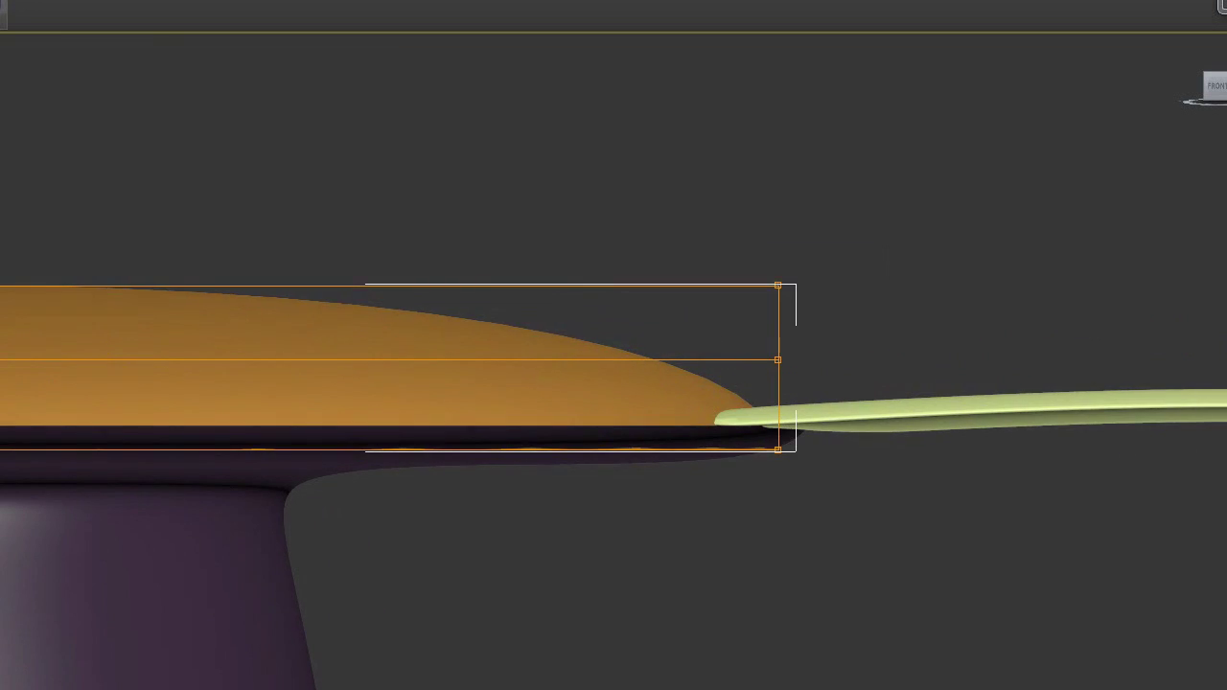
pyautogui.moveTo(4, 402); pyautogui.dragTo(4, 395)
pyautogui.moveTo(1028, 522); pyautogui.dragTo(668, 567, button='middle')
pyautogui.scroll(4, 668, 567)
pyautogui.click(238, 376)
pyautogui.moveTo(148, 422); pyautogui.dragTo(408, 479, button='middle')
pyautogui.moveTo(295, 366)
pyautogui.mouseDown()
pyautogui.moveTo(294, 336)
pyautogui.moveTo(299, 357)
pyautogui.mouseUp()
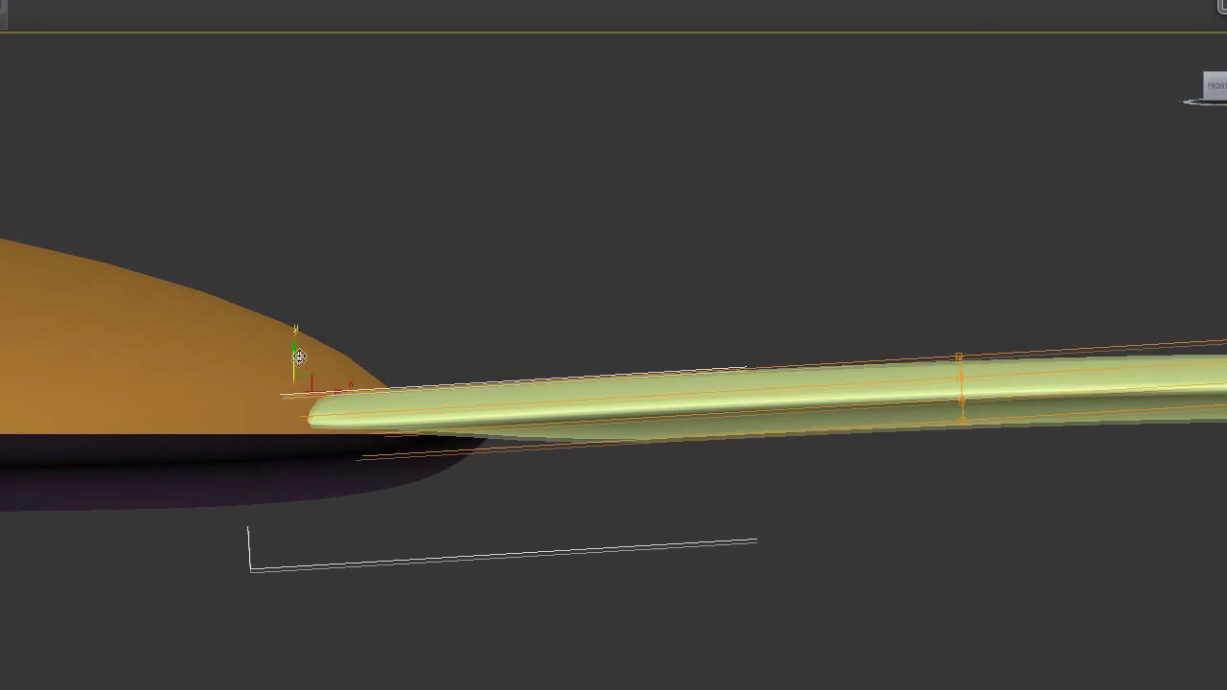
pyautogui.moveTo(861, 547); pyautogui.dragTo(522, 539, button='middle')
pyautogui.scroll(-10, 646, 526)
pyautogui.scroll(3, 873, 399)
# Bring the remaining petal over to the dome and seat it just above the first one with a similar slight tilt.
pyautogui.moveTo(1078, 264); pyautogui.dragTo(912, 88)
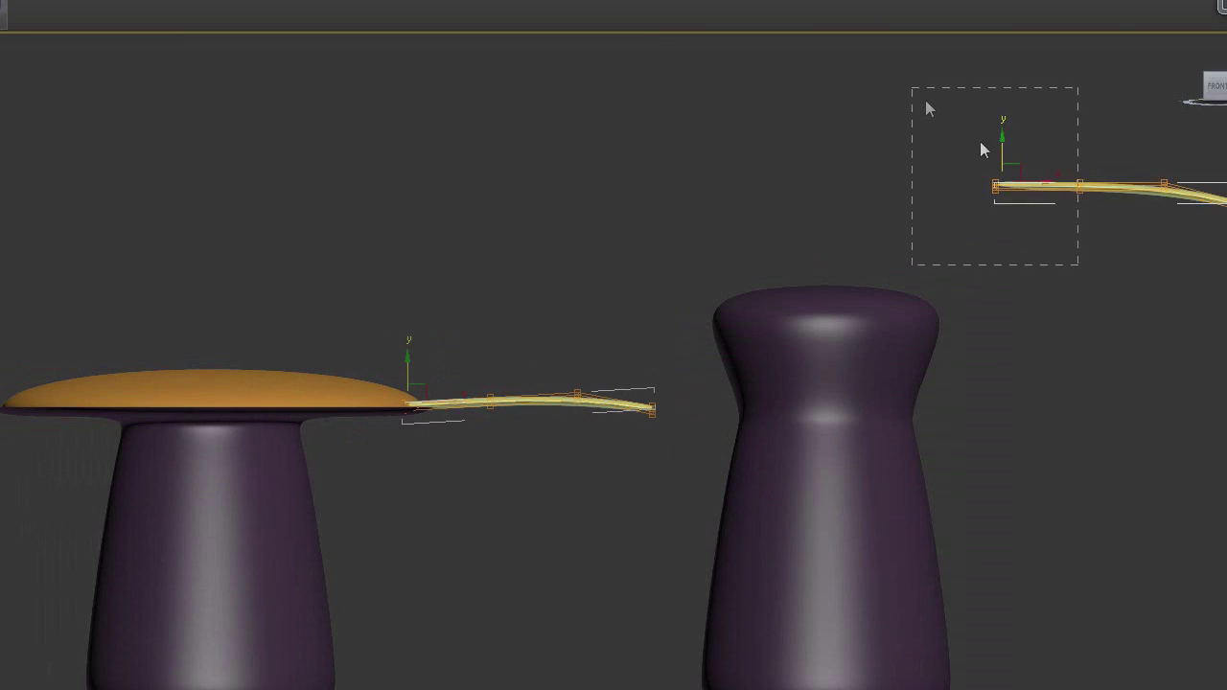
pyautogui.moveTo(848, 193); pyautogui.dragTo(403, 321)
pyautogui.scroll(4, 528, 388)
pyautogui.moveTo(310, 526); pyautogui.dragTo(433, 494, button='middle')
pyautogui.press('e')
pyautogui.moveTo(288, 198); pyautogui.dragTo(322, 339)
pyautogui.press('w')
pyautogui.scroll(4, 307, 410)
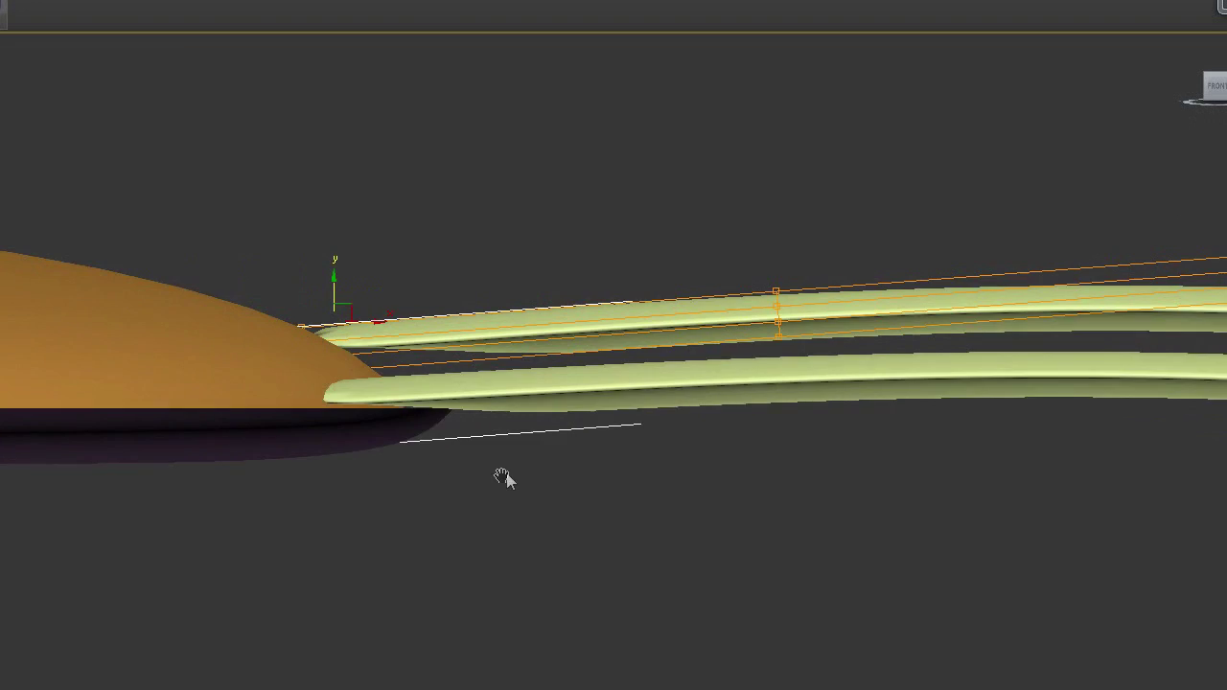
# In the top view, line up the two petals directly over each other along the dome's horizontal centre line.
pyautogui.keyDown('alt'); pyautogui.moveTo(504, 476); pyautogui.dragTo(534, 537, button='middle'); pyautogui.keyUp('alt')
pyautogui.scroll(-4, 625, 441)
pyautogui.press('t')
pyautogui.scroll(3, 565, 400)
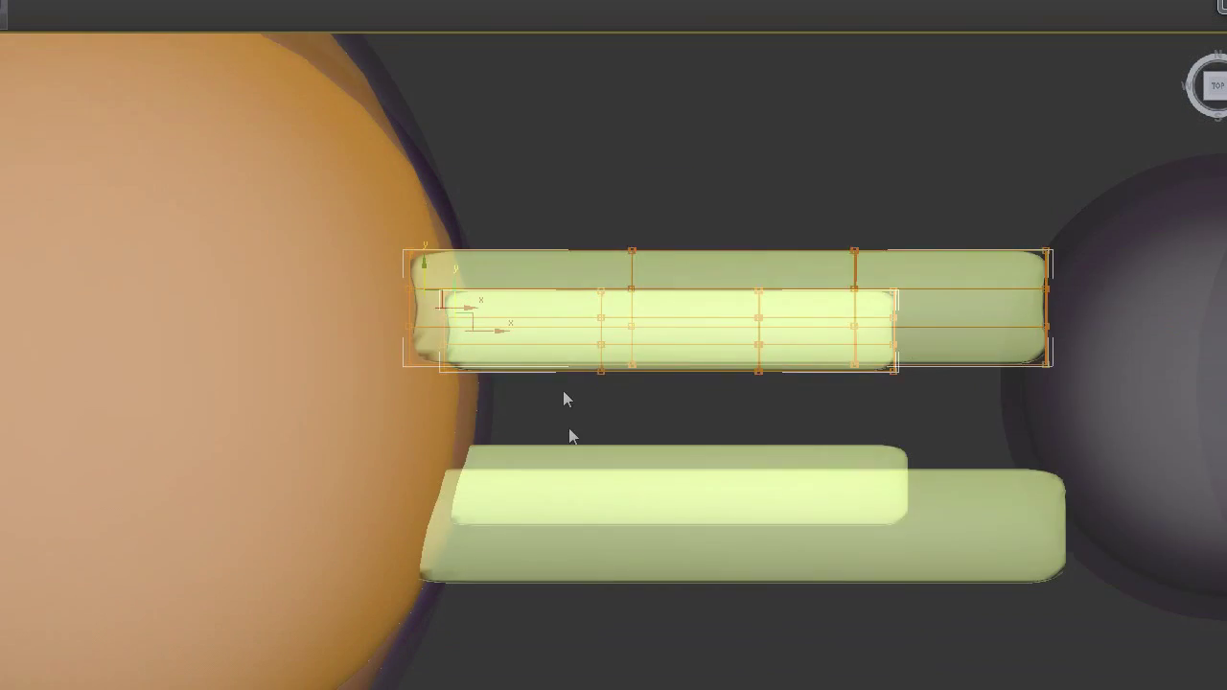
pyautogui.click(462, 512)
pyautogui.moveTo(410, 512); pyautogui.dragTo(422, 352)
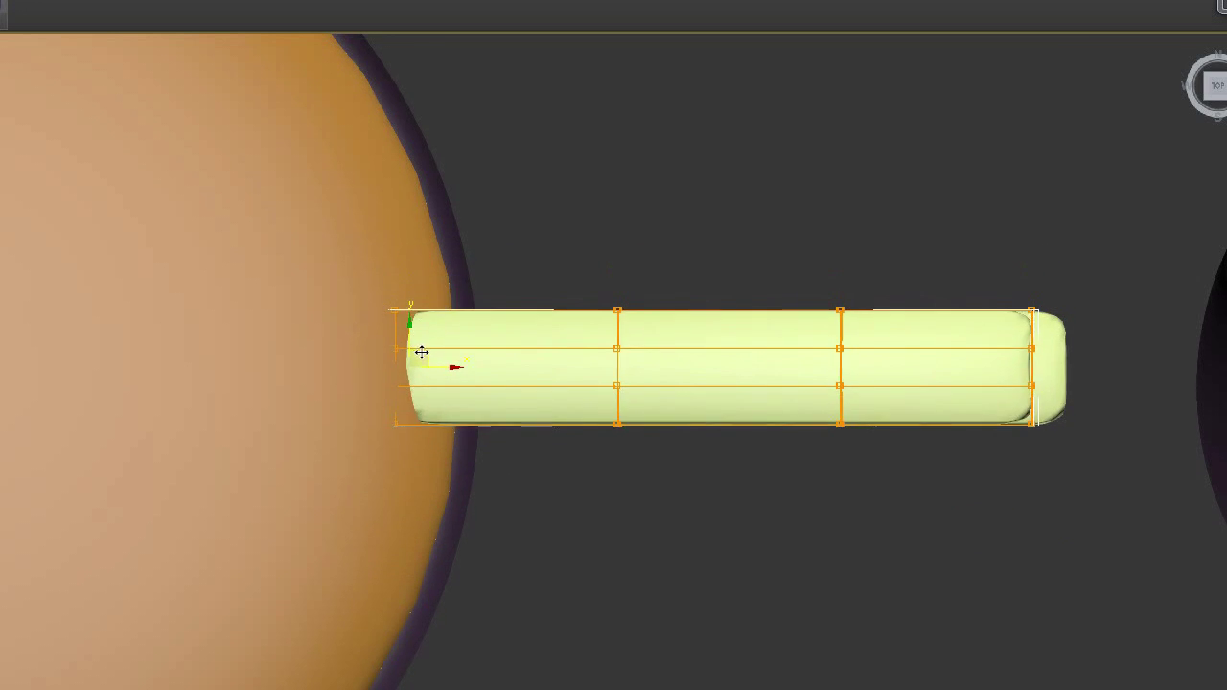
pyautogui.keyDown('alt'); pyautogui.moveTo(539, 547); pyautogui.dragTo(429, 384, button='middle'); pyautogui.keyUp('alt')
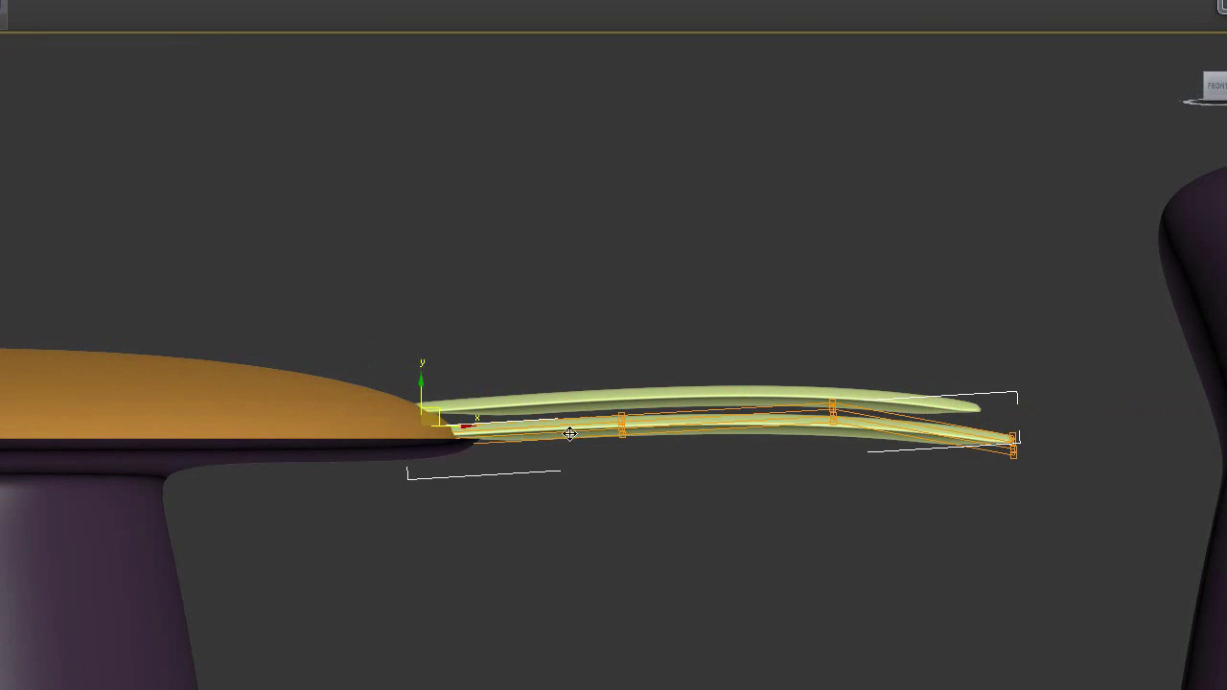
# Copy a petal to a third position higher on the dome and rotate it slightly upward from its root.
pyautogui.keyDown('shift'); pyautogui.moveTo(457, 424); pyautogui.dragTo(400, 362); pyautogui.keyUp('shift')
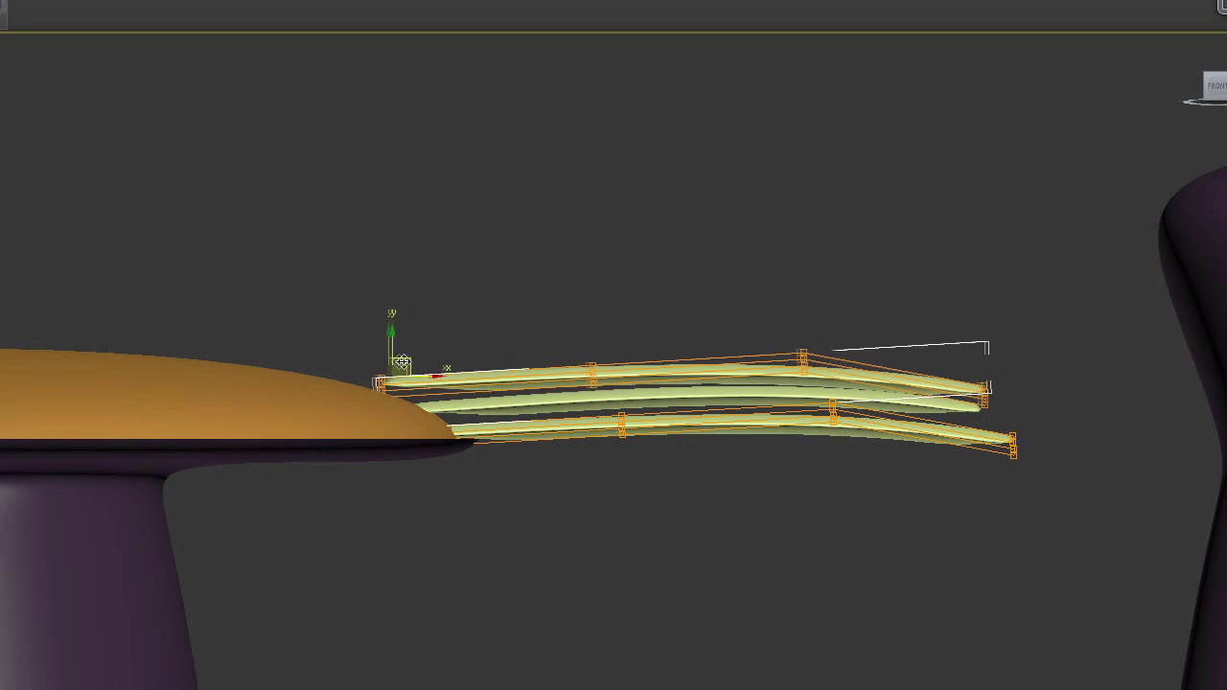
pyautogui.click(720, 441)
pyautogui.moveTo(449, 514); pyautogui.dragTo(605, 526, button='middle')
pyautogui.scroll(4, 540, 389)
pyautogui.press('e')
pyautogui.moveTo(579, 393)
pyautogui.mouseDown()
pyautogui.moveTo(564, 358)
pyautogui.moveTo(536, 388)
pyautogui.mouseUp()
pyautogui.press('w')
pyautogui.scroll(-4, 747, 589)
pyautogui.press('e')
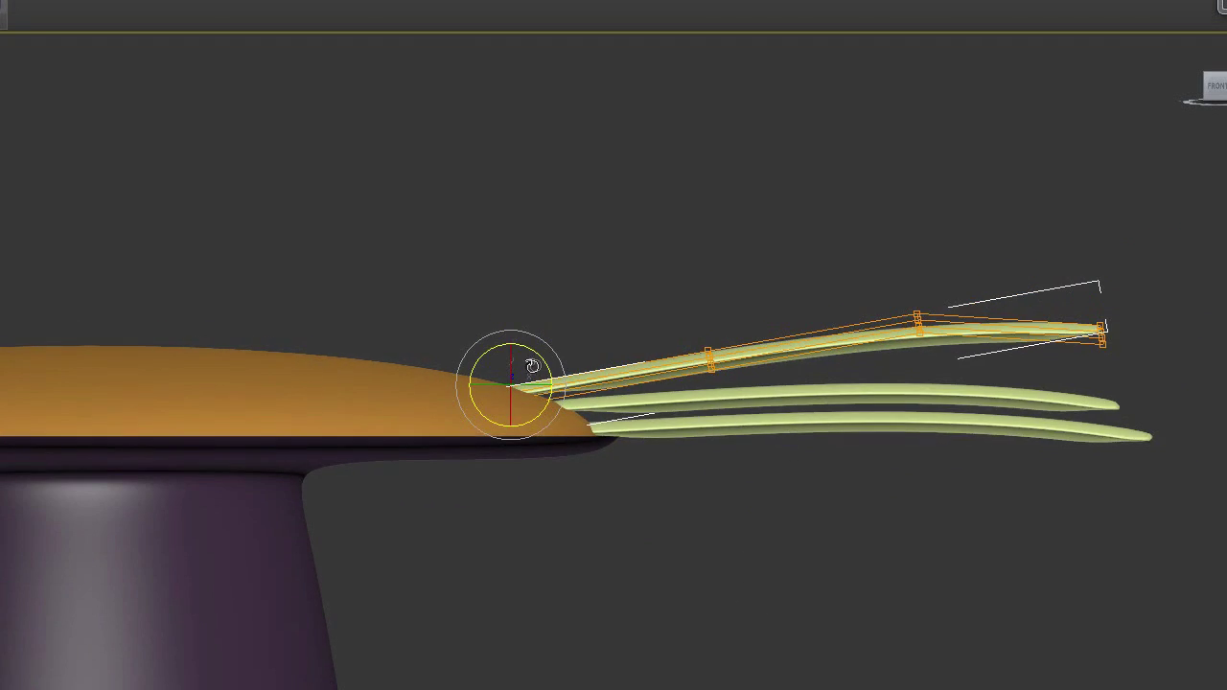
# Add a fourth petal higher up the dome's slope and tilt it more steeply than the third.
pyautogui.click(755, 554)
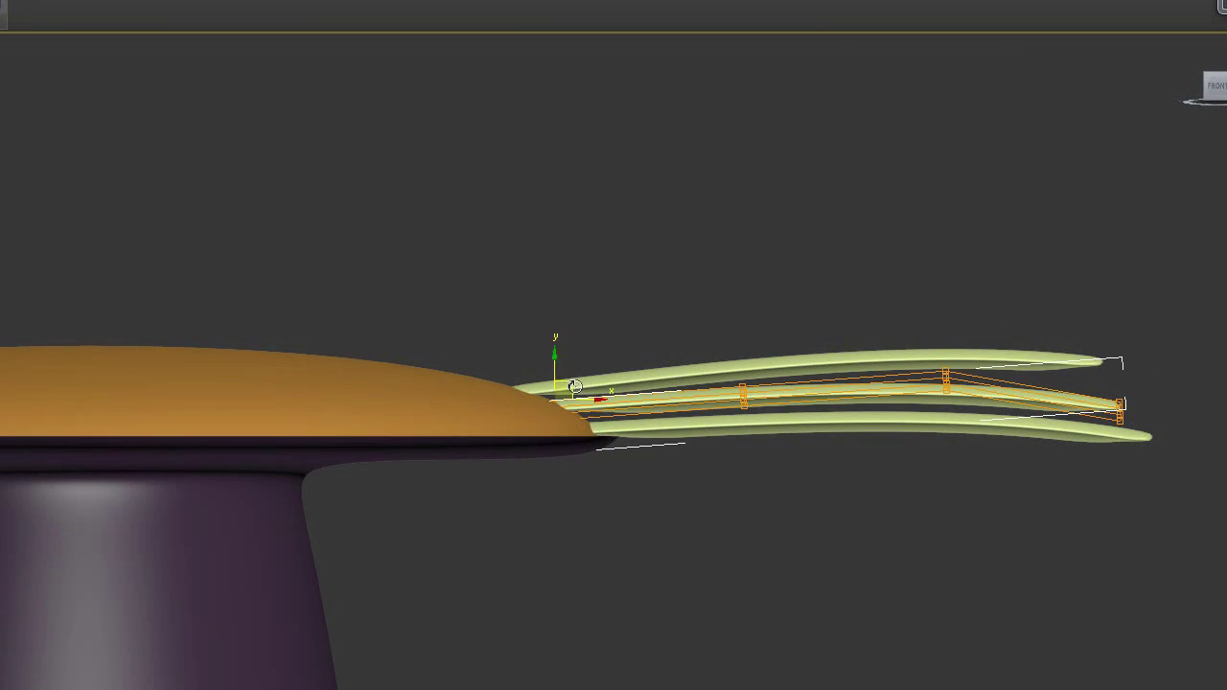
pyautogui.click(703, 428)
pyautogui.press('e')
pyautogui.moveTo(524, 343)
pyautogui.mouseDown()
pyautogui.moveTo(518, 324)
pyautogui.moveTo(497, 363)
pyautogui.mouseUp()
pyautogui.press('w')
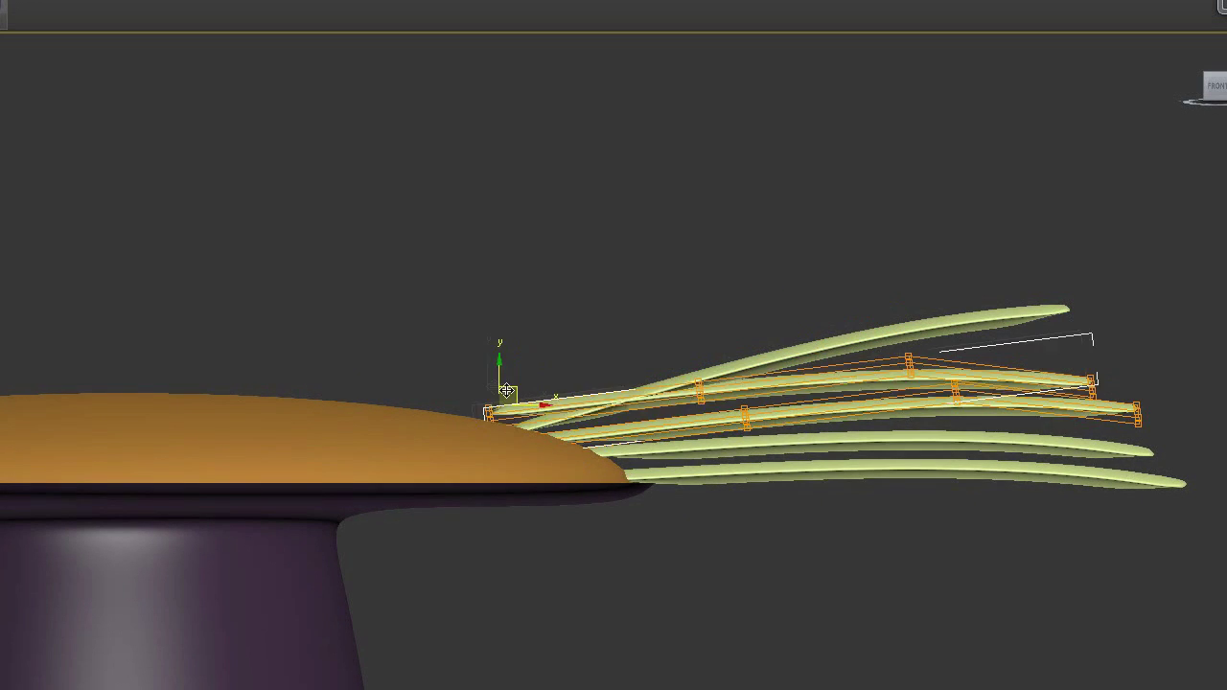
# Duplicate a petal as the fifth in the row, scale it down and rotate it to follow the dome's slope.
pyautogui.moveTo(506, 390)
pyautogui.keyDown('shift'); pyautogui.mouseDown()
pyautogui.moveTo(490, 402)
pyautogui.moveTo(509, 391)
pyautogui.mouseUp(); pyautogui.keyUp('shift')
pyautogui.press('Return')
pyautogui.press('r')
pyautogui.press('e')
pyautogui.press('r')
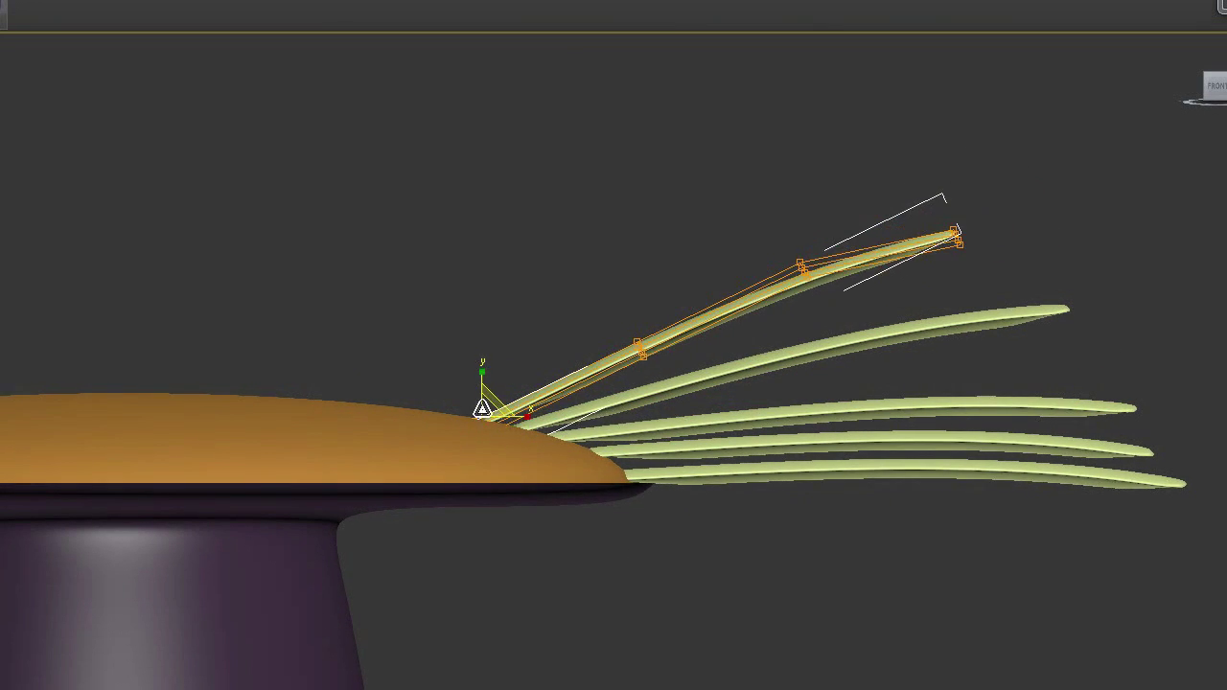
pyautogui.keyDown('alt'); pyautogui.moveTo(482, 410); pyautogui.dragTo(660, 482, button='middle'); pyautogui.keyUp('alt')
pyautogui.moveTo(660, 479); pyautogui.dragTo(660, 490)
pyautogui.keyDown('alt'); pyautogui.moveTo(863, 576); pyautogui.dragTo(727, 517, button='middle'); pyautogui.keyUp('alt')
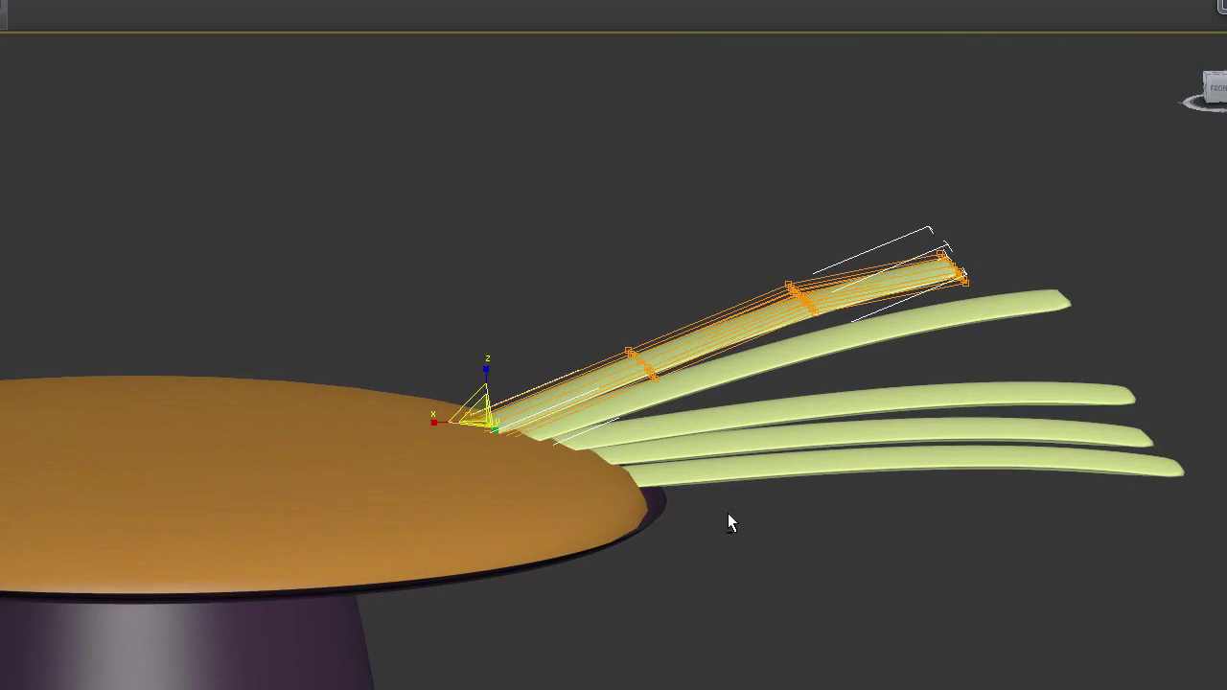
# Copy the fourth petal past the fifth, scale the copy down and tilt it more steeply.
pyautogui.press('w')
pyautogui.click(624, 391)
pyautogui.press('f')
pyautogui.scroll(-2, 383, 556)
pyautogui.moveTo(383, 556); pyautogui.dragTo(604, 398, button='middle')
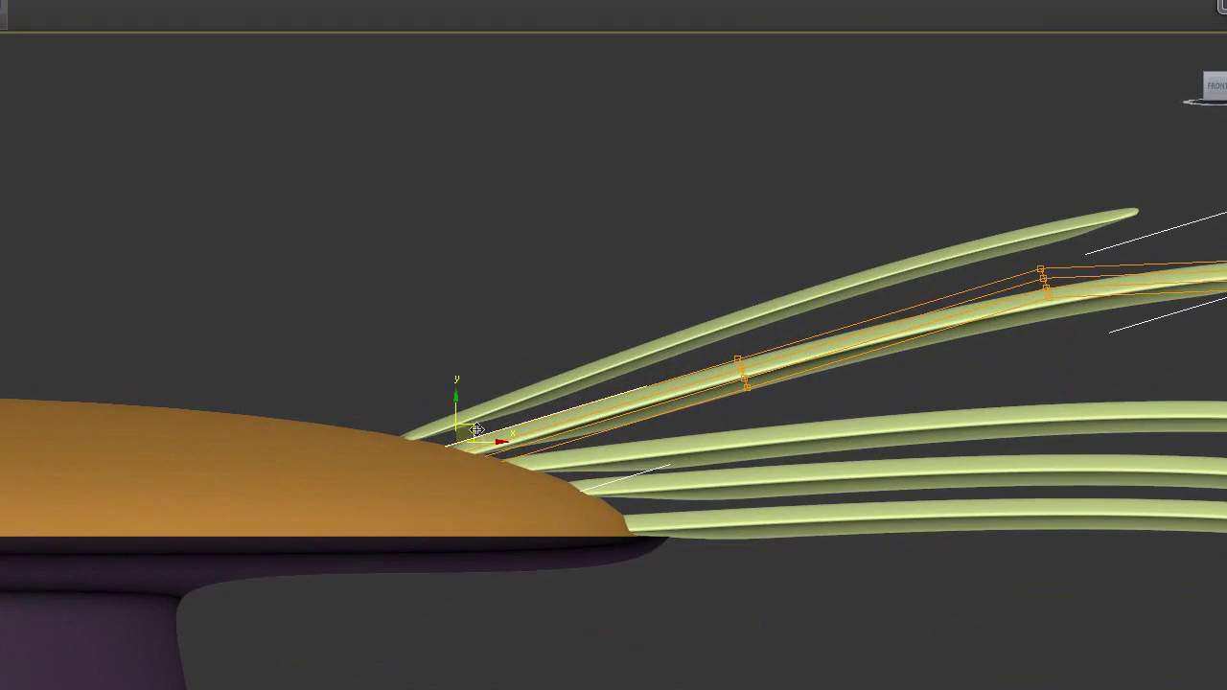
pyautogui.moveTo(476, 430)
pyautogui.keyDown('shift'); pyautogui.mouseDown()
pyautogui.moveTo(342, 405)
pyautogui.moveTo(351, 419)
pyautogui.moveTo(354, 391)
pyautogui.moveTo(330, 442)
pyautogui.moveTo(369, 414)
pyautogui.mouseUp(); pyautogui.keyUp('shift')
pyautogui.press('Return')
pyautogui.press('e')
pyautogui.press('r')
pyautogui.press('e')
pyautogui.moveTo(556, 421); pyautogui.dragTo(810, 438, button='middle')
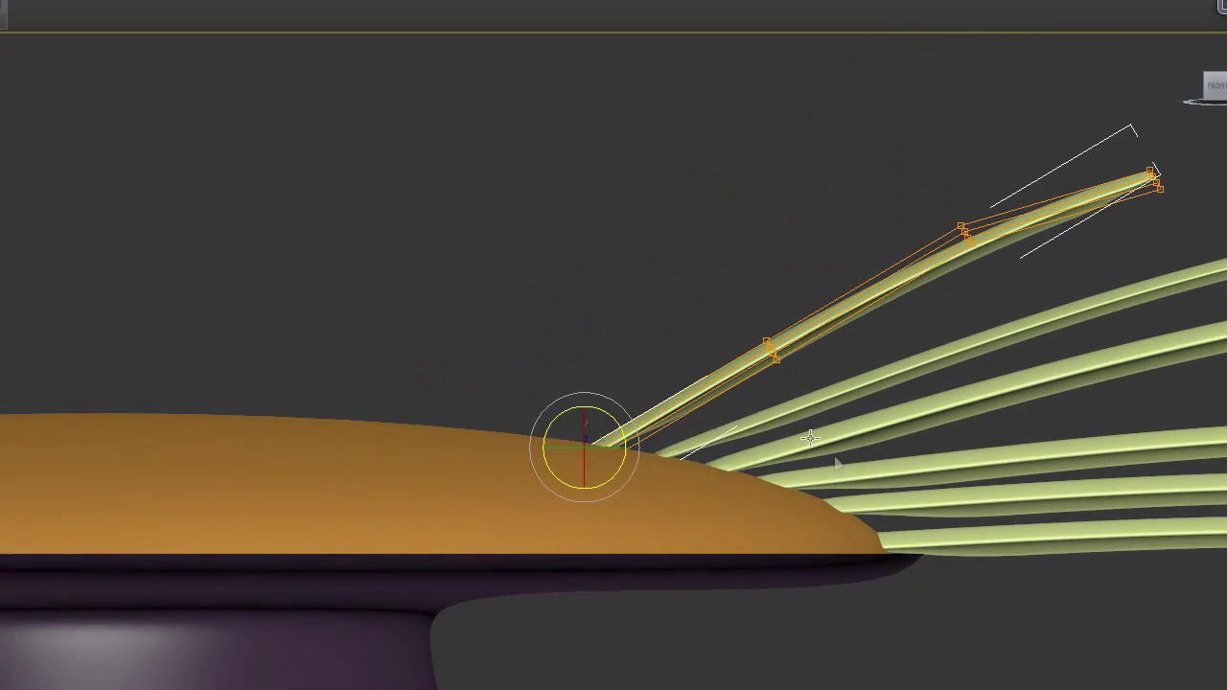
# Continue the row with more petal copies toward the dome's top, rotating each steeper and varying their sizes.
pyautogui.moveTo(688, 448)
pyautogui.keyDown('shift'); pyautogui.mouseDown()
pyautogui.moveTo(534, 422)
pyautogui.moveTo(540, 403)
pyautogui.moveTo(536, 438)
pyautogui.moveTo(489, 416)
pyautogui.moveTo(501, 398)
pyautogui.moveTo(425, 416)
pyautogui.moveTo(417, 399)
pyautogui.moveTo(423, 416)
pyautogui.mouseUp(); pyautogui.keyUp('shift')
pyautogui.click(707, 424)
pyautogui.press('e')
pyautogui.press('r')
pyautogui.click(707, 423)
pyautogui.press('e')
pyautogui.hotkey('ctrl', 'z')
pyautogui.click(707, 423)
pyautogui.press('r')
pyautogui.press('e')
pyautogui.press('r')
pyautogui.press('w')
# Copy the topmost petal further toward the dome's centre and rotate the copy steeper.
pyautogui.moveTo(424, 415); pyautogui.dragTo(583, 443, button='middle')
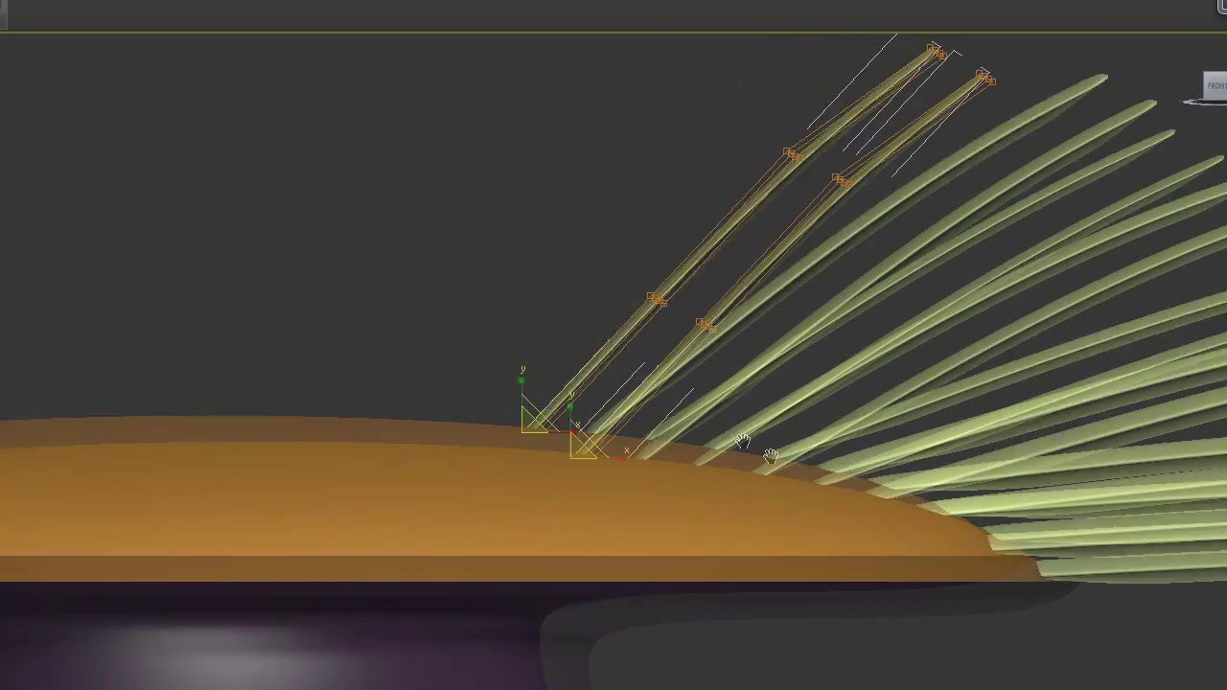
pyautogui.moveTo(583, 443)
pyautogui.keyDown('shift'); pyautogui.mouseDown()
pyautogui.moveTo(467, 434)
pyautogui.moveTo(470, 408)
pyautogui.mouseUp(); pyautogui.keyUp('shift')
pyautogui.click(707, 423)
pyautogui.press('e')
# Copy a wider petal from lower in the row to the next place near the dome's top and rotate it to match.
pyautogui.click(692, 418)
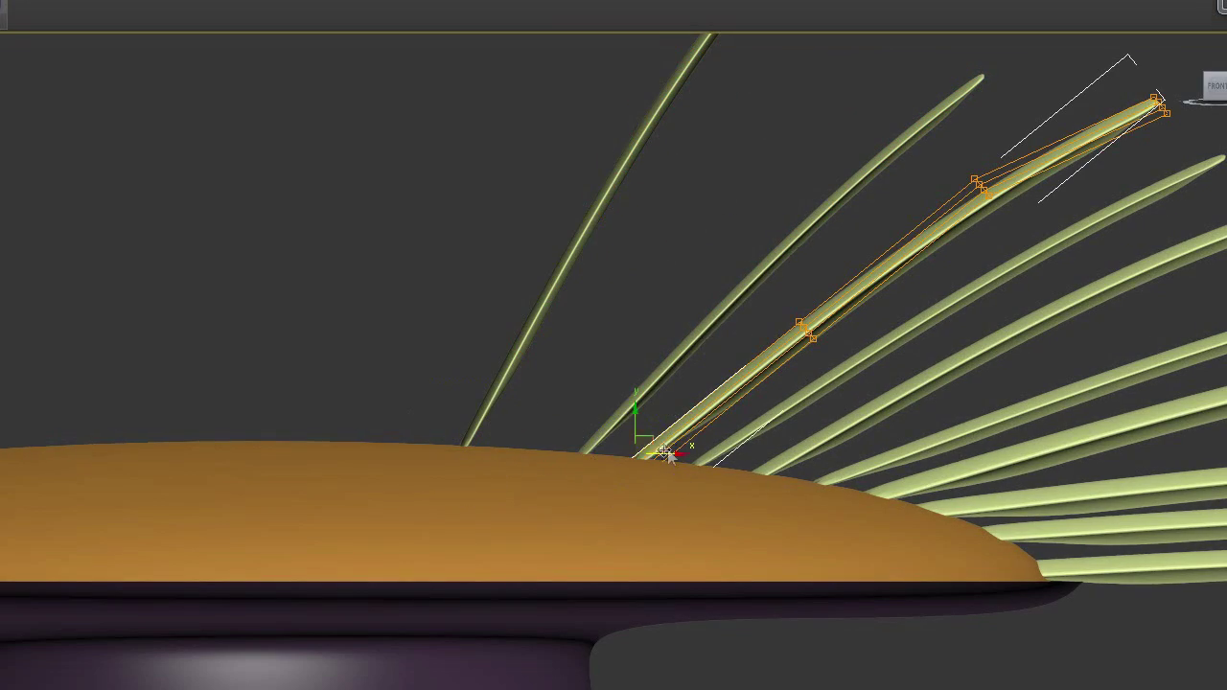
pyautogui.moveTo(668, 455)
pyautogui.keyDown('shift'); pyautogui.mouseDown()
pyautogui.moveTo(538, 444)
pyautogui.moveTo(512, 407)
pyautogui.mouseUp(); pyautogui.keyUp('shift')
pyautogui.click(705, 424)
pyautogui.press('e')
pyautogui.moveTo(494, 465)
pyautogui.mouseDown(button='middle')
pyautogui.moveTo(632, 547)
pyautogui.moveTo(679, 490)
pyautogui.mouseUp(button='middle')
pyautogui.click(669, 435)
# Add one more petal a short distance closer to the dome's centre and adjust its steep tilt.
pyautogui.press('w')
pyautogui.moveTo(680, 468)
pyautogui.keyDown('shift'); pyautogui.mouseDown()
pyautogui.moveTo(632, 467)
pyautogui.moveTo(621, 448)
pyautogui.mouseUp(); pyautogui.keyUp('shift')
pyautogui.click(706, 424)
pyautogui.press('e')
pyautogui.moveTo(725, 516); pyautogui.dragTo(765, 491, button='middle')
pyautogui.click(712, 399)
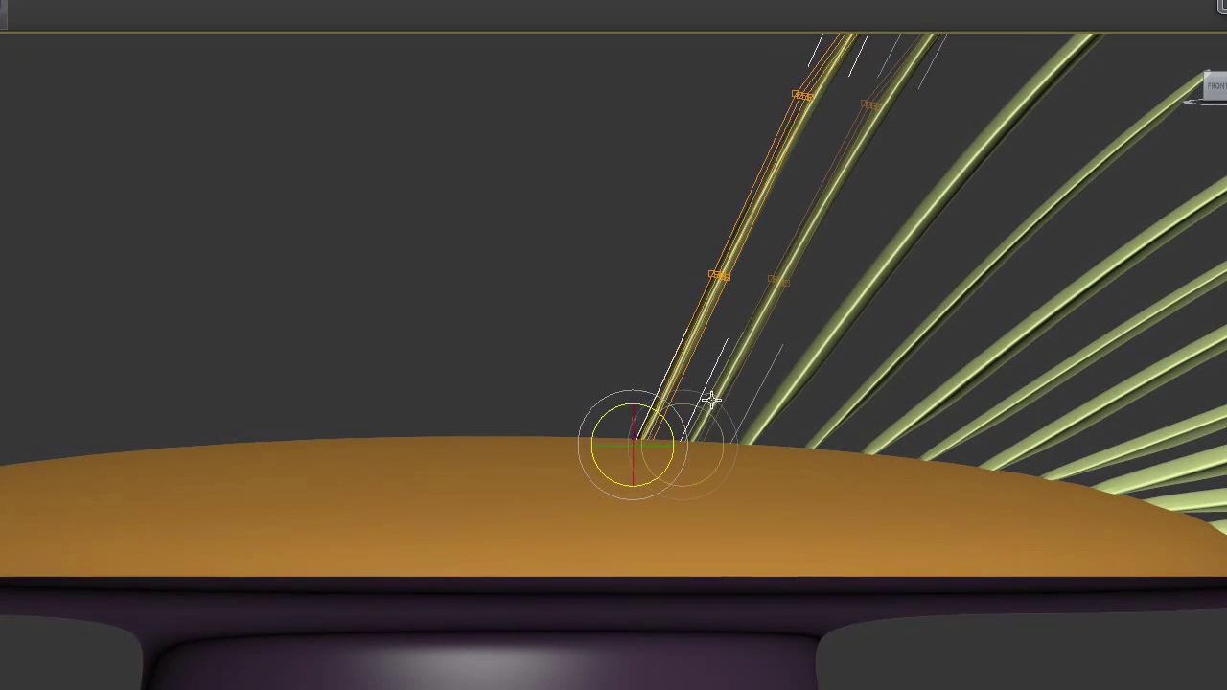
# Finish the row with a nearly upright petal close to the dome's centre and slightly adjust the fourth petal from the top.
pyautogui.press('w')
pyautogui.moveTo(732, 444)
pyautogui.keyDown('shift'); pyautogui.mouseDown()
pyautogui.moveTo(633, 443)
pyautogui.moveTo(594, 407)
pyautogui.mouseUp(); pyautogui.keyUp('shift')
pyautogui.click(704, 423)
pyautogui.press('e')
pyautogui.scroll(-2, 730, 517)
pyautogui.moveTo(731, 517); pyautogui.dragTo(744, 470, button='middle')
pyautogui.scroll(1, 683, 447)
pyautogui.press('w')
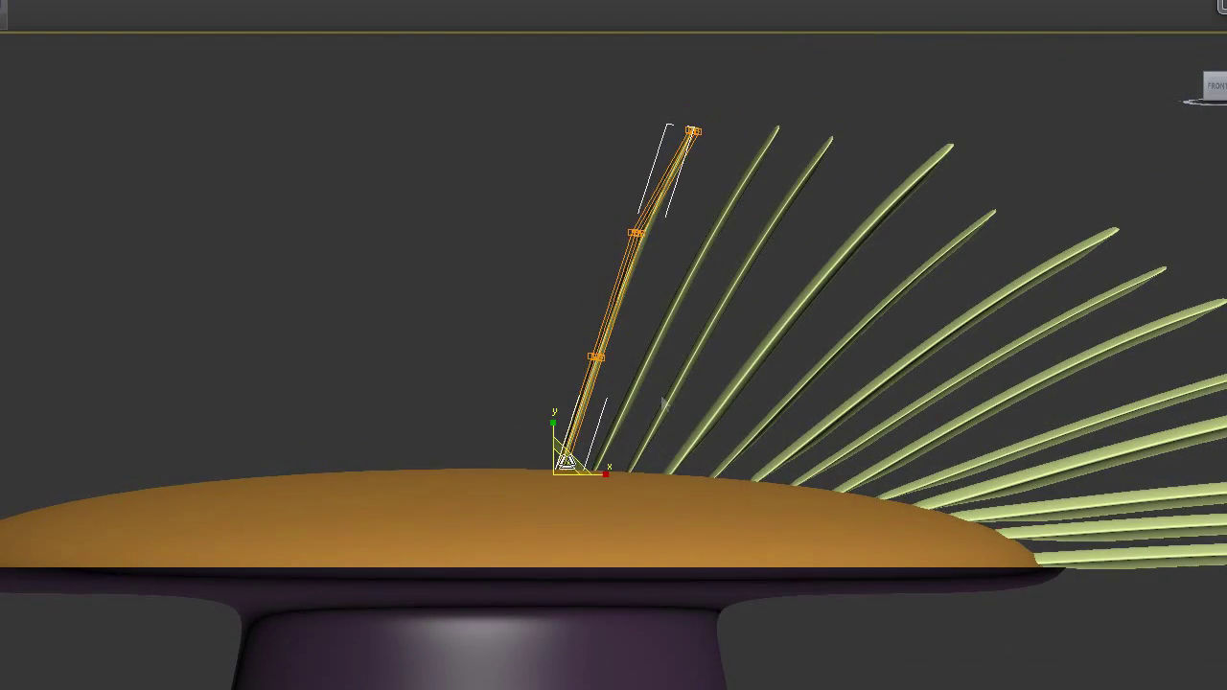
pyautogui.moveTo(670, 465); pyautogui.dragTo(669, 470)
# Select the whole row of petals and move their pivot points inward to the dome's central axis.
pyautogui.click(1076, 621)
pyautogui.scroll(-5, 1077, 621)
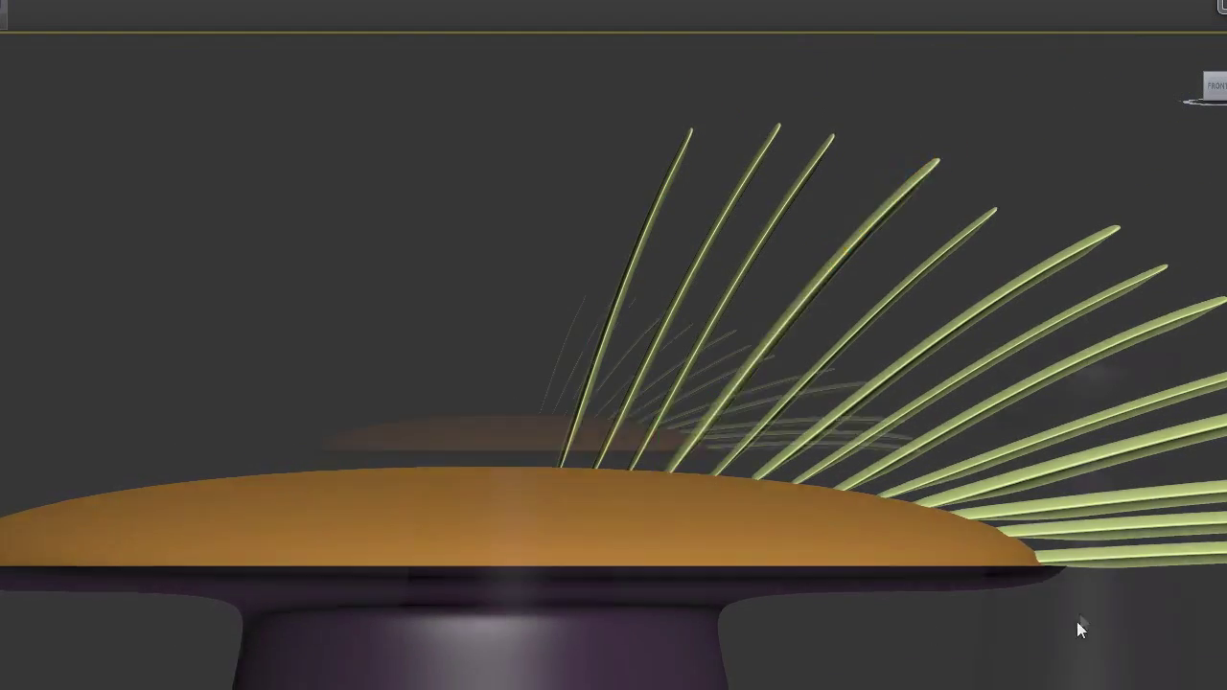
pyautogui.scroll(2, 1007, 582)
pyautogui.moveTo(935, 543); pyautogui.dragTo(662, 393, button='middle')
pyautogui.moveTo(501, 270); pyautogui.dragTo(675, 460, button='middle')
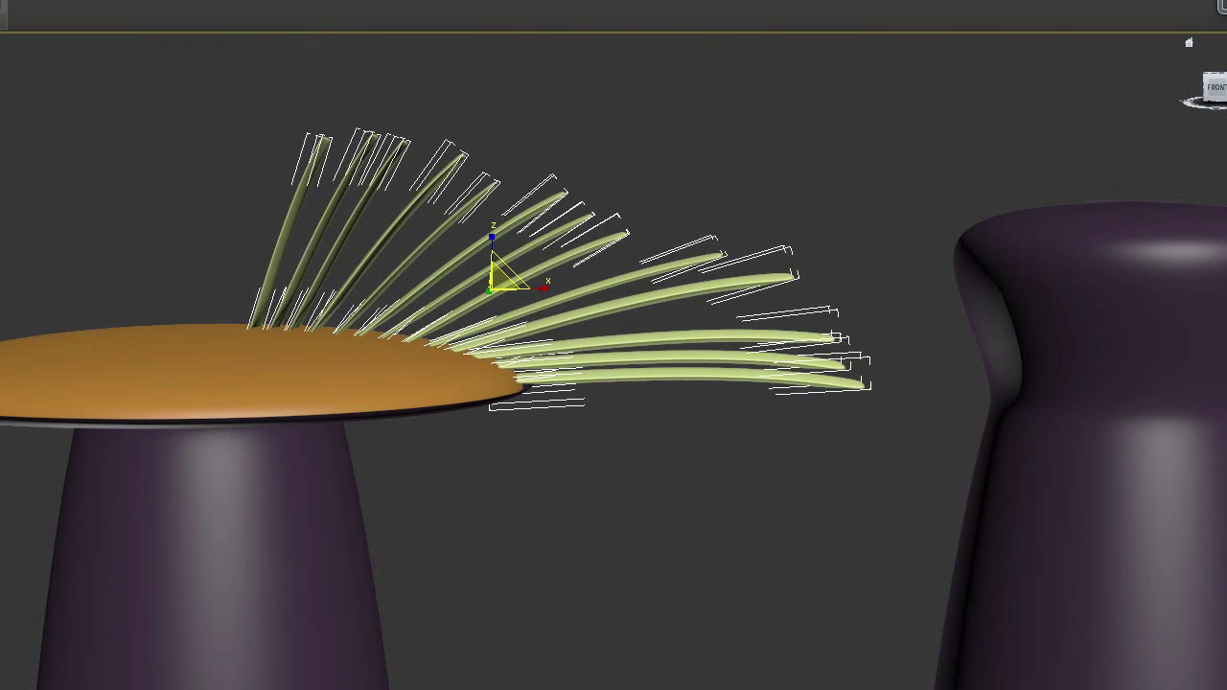
pyautogui.press('Insert')
pyautogui.press('w')
pyautogui.press('f')
pyautogui.moveTo(544, 480); pyautogui.dragTo(793, 271, button='middle')
pyautogui.scroll(-4, 793, 271)
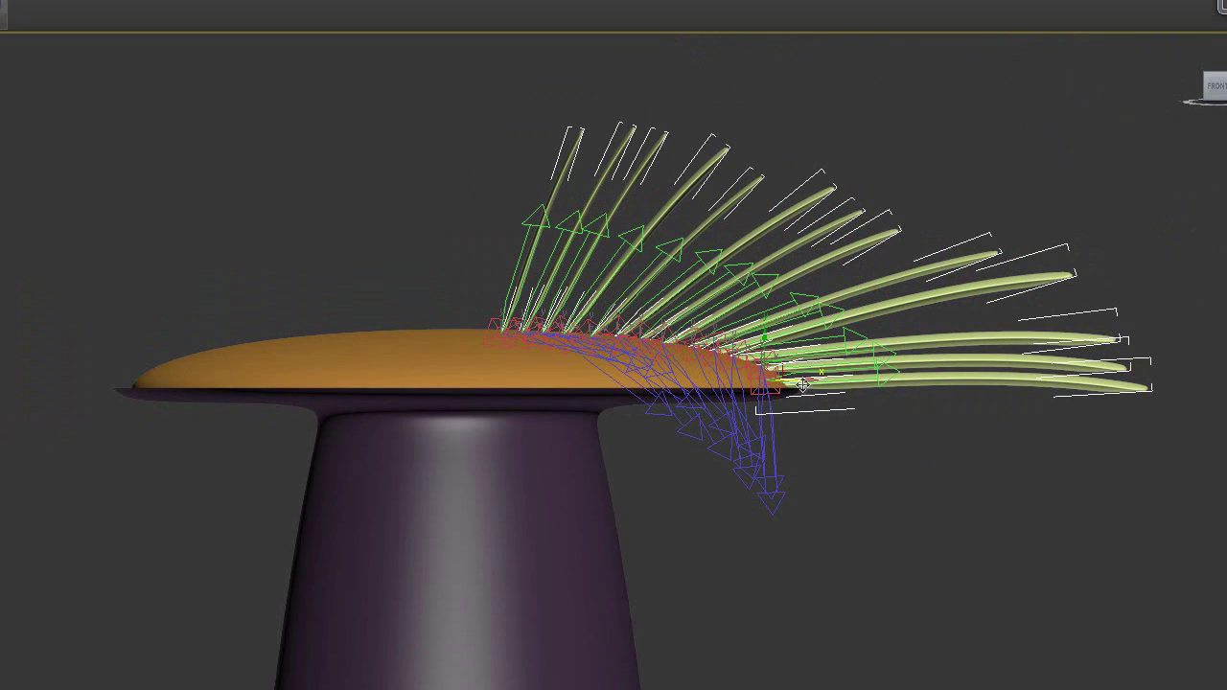
pyautogui.moveTo(819, 380); pyautogui.dragTo(525, 413)
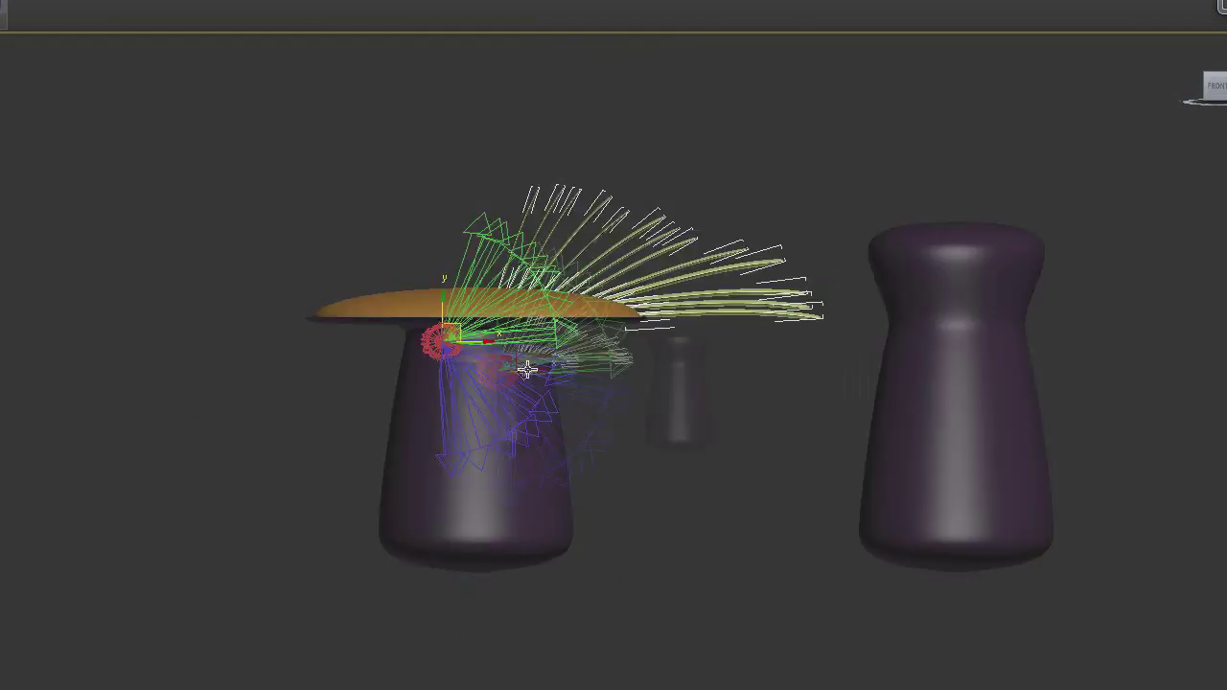
pyautogui.scroll(6, 527, 369)
pyautogui.moveTo(527, 369); pyautogui.dragTo(725, 663, button='middle')
pyautogui.moveTo(398, 541); pyautogui.dragTo(563, 442)
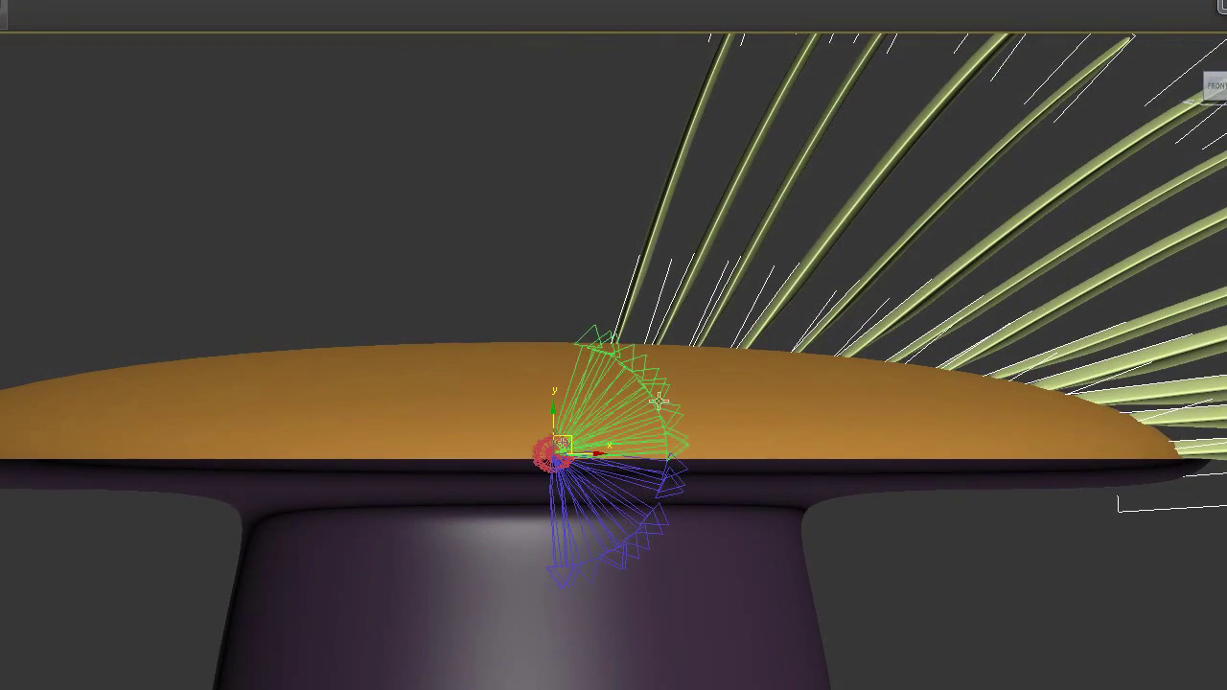
# Align the X, Y and Z pivot positions of all the petals in the row to the dome's pivot point.
pyautogui.click(584, 406)
pyautogui.scroll(-3, 863, 470)
pyautogui.moveTo(1005, 504); pyautogui.dragTo(927, 505, button='middle')
pyautogui.moveTo(468, 84); pyautogui.dragTo(944, 331)
pyautogui.keyDown('ctrl'); pyautogui.moveTo(1016, 335); pyautogui.dragTo(1094, 525); pyautogui.keyUp('ctrl')
pyautogui.click(420, 395)
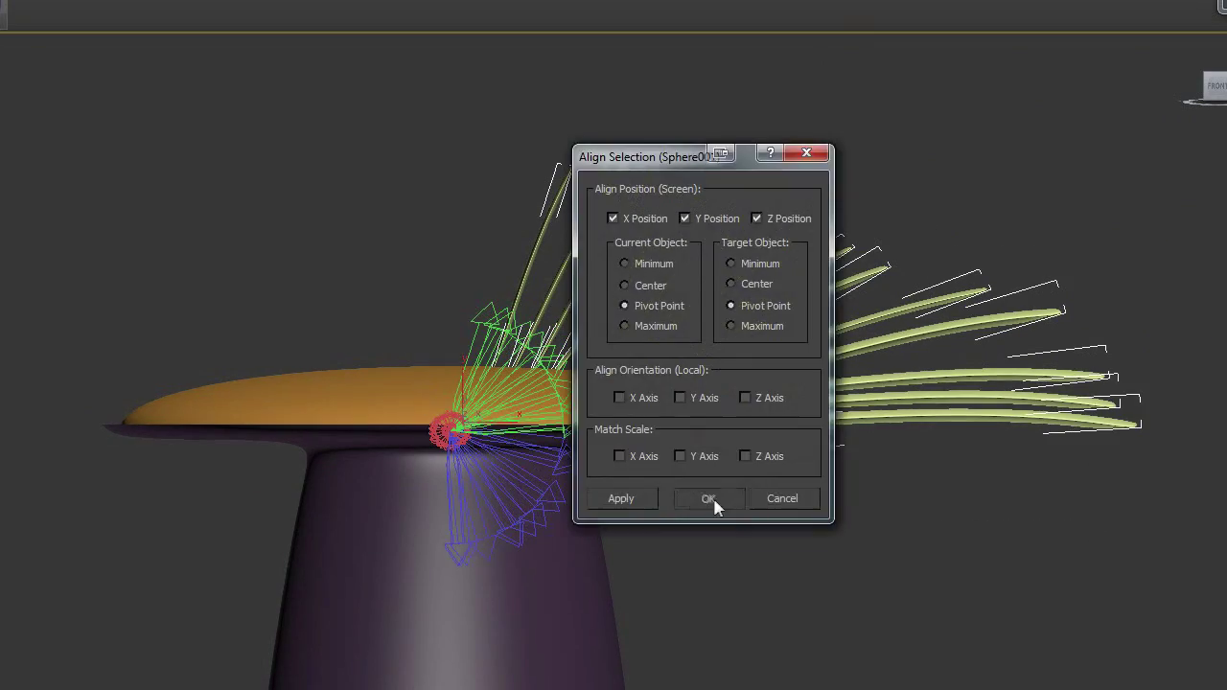
pyautogui.click(715, 501)
pyautogui.keyDown('alt'); pyautogui.moveTo(769, 460); pyautogui.dragTo(738, 479, button='middle'); pyautogui.keyUp('alt')
pyautogui.click(703, 362)
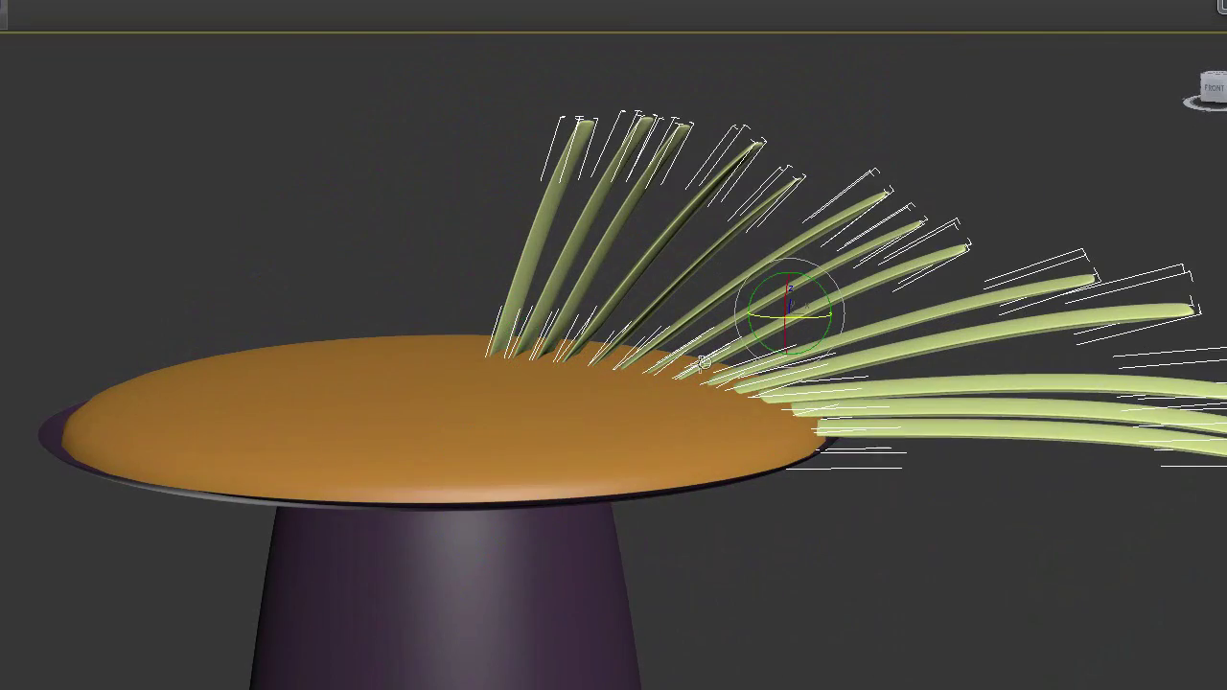
pyautogui.keyDown('shift'); pyautogui.moveTo(801, 322); pyautogui.dragTo(780, 416); pyautogui.keyUp('shift')
pyautogui.click(781, 422)
# Align the orientation of the petals' pivots to the dome on the X, Y and Z axes.
pyautogui.click(412, 407)
pyautogui.click(597, 397)
pyautogui.click(680, 396)
pyautogui.click(759, 397)
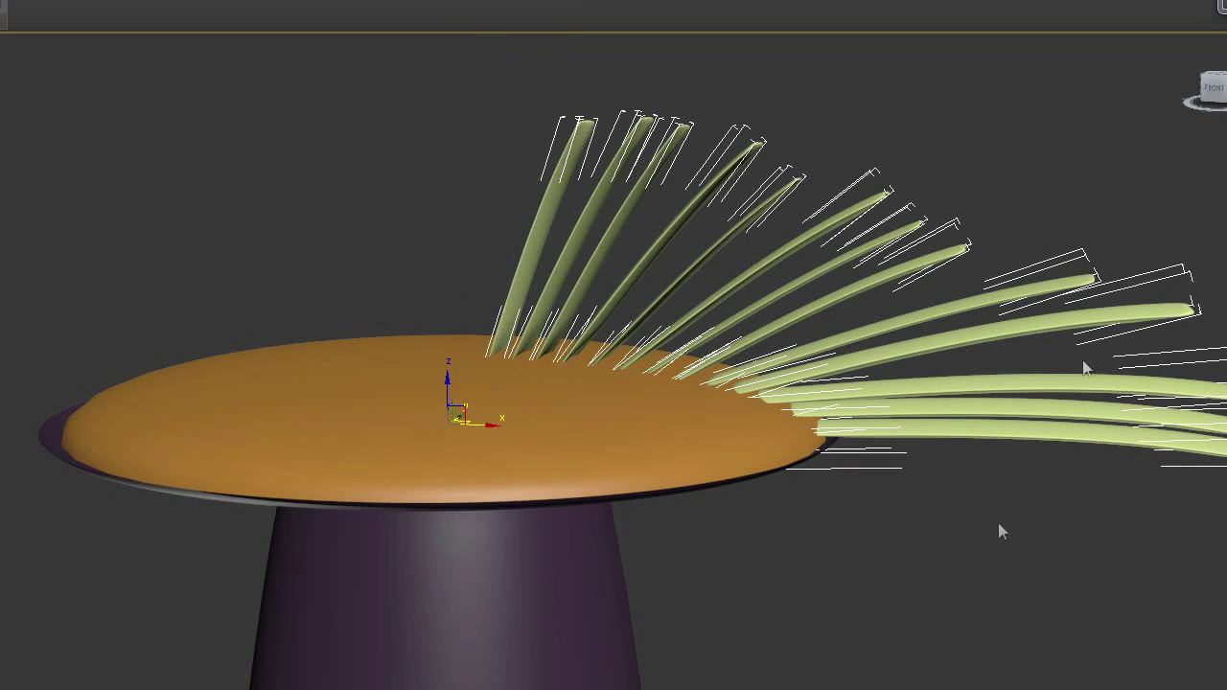
# Select the whole petal row and change the reference coordinate system used for rotating it.
pyautogui.moveTo(1096, 474); pyautogui.dragTo(937, 238)
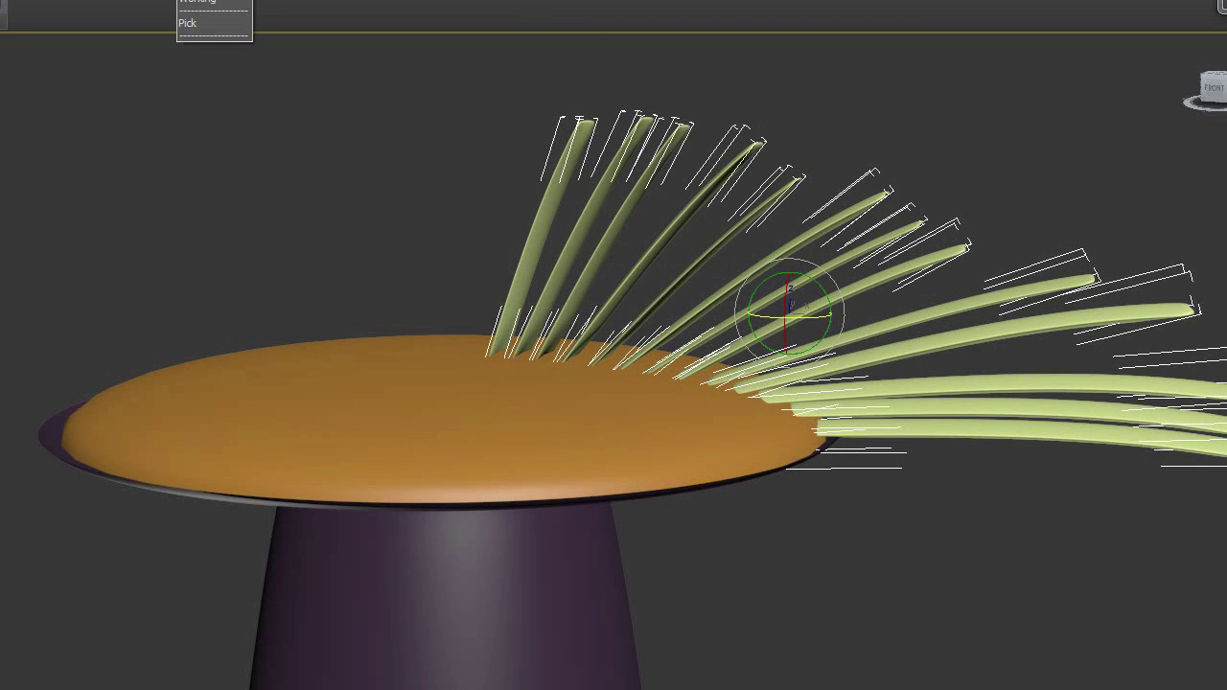
pyautogui.click(213, 1)
pyautogui.click(213, 1)
pyautogui.click(212, 1)
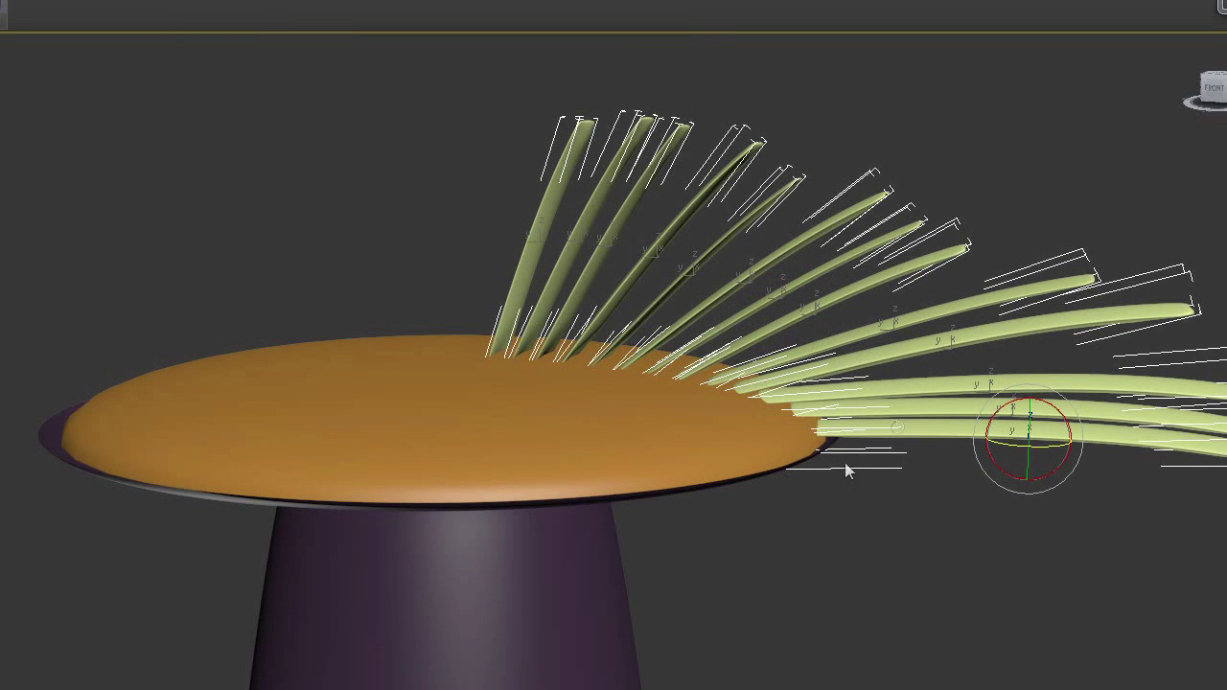
pyautogui.moveTo(1054, 561); pyautogui.dragTo(959, 484, button='middle')
pyautogui.click(983, 520)
pyautogui.scroll(-4, 849, 522)
pyautogui.moveTo(552, 462); pyautogui.dragTo(821, 477, button='middle')
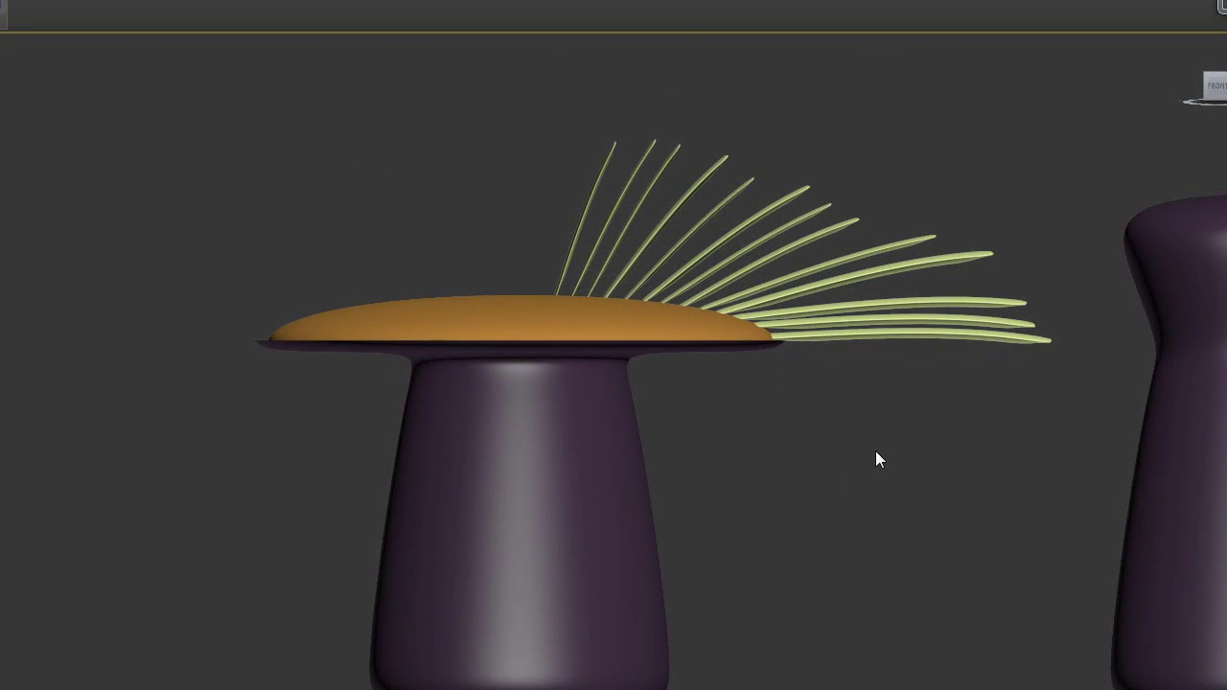
pyautogui.scroll(2, 983, 374)
pyautogui.click(976, 326)
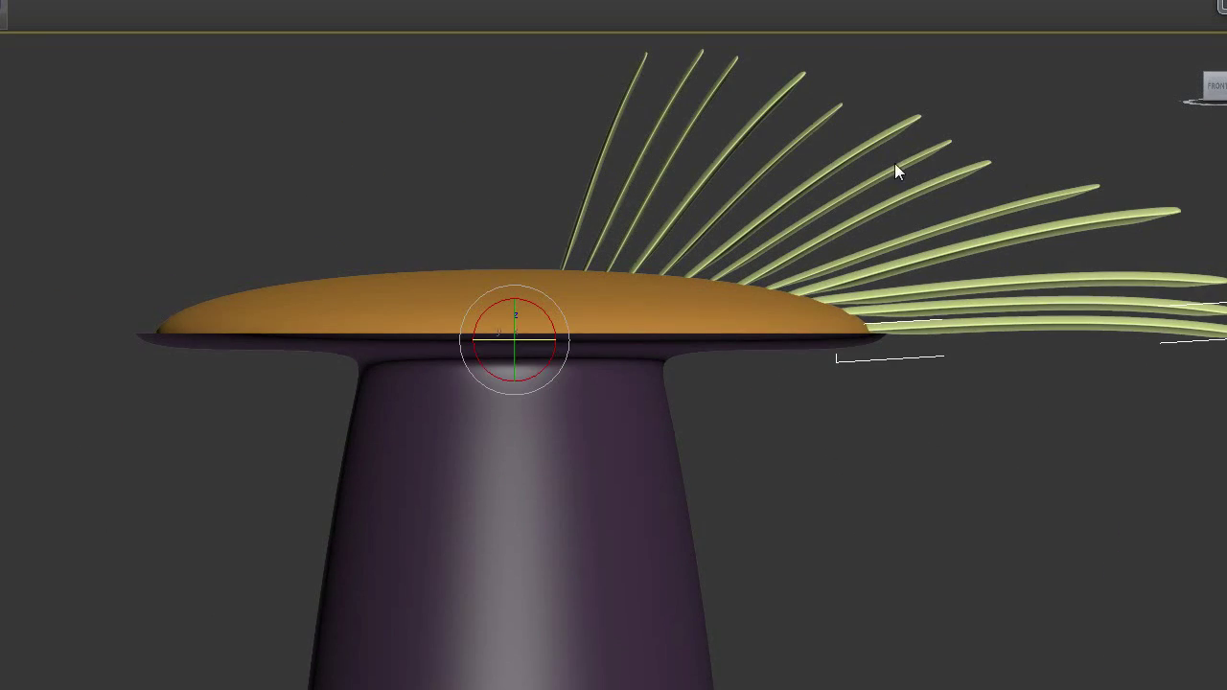
pyautogui.moveTo(694, 361); pyautogui.dragTo(715, 385, button='middle')
pyautogui.moveTo(464, 391); pyautogui.dragTo(909, 369, button='middle')
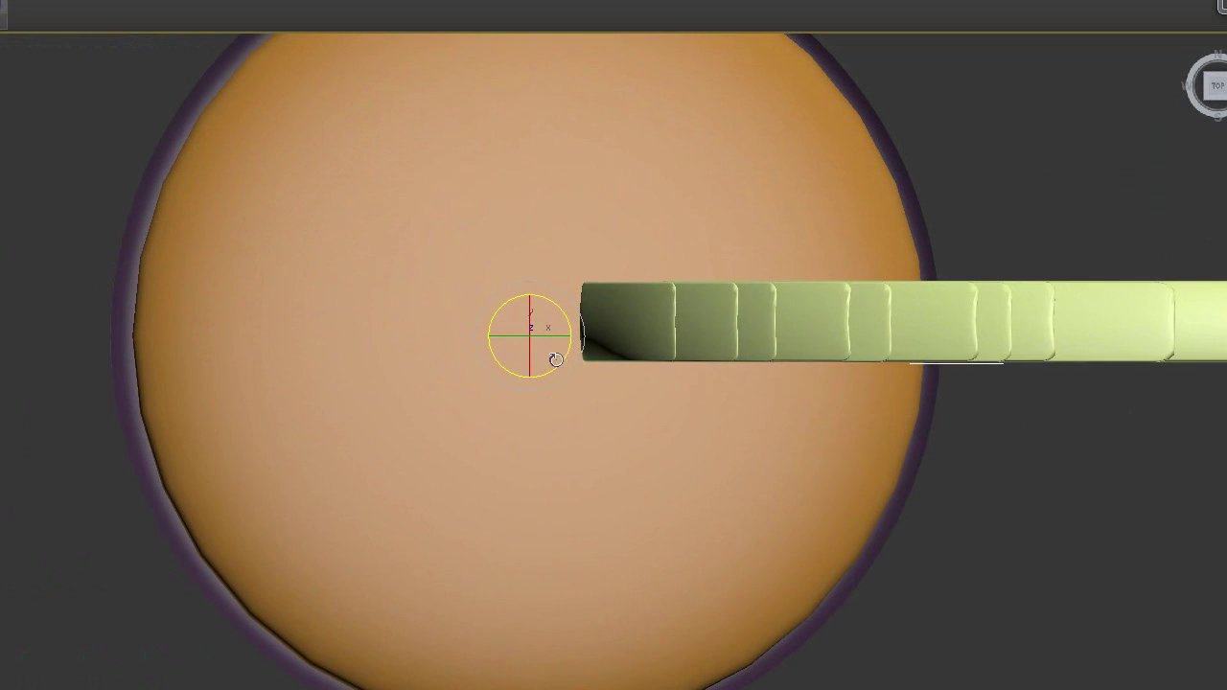
pyautogui.keyDown('shift'); pyautogui.moveTo(556, 386); pyautogui.dragTo(558, 387); pyautogui.keyUp('shift')
pyautogui.press('Return')
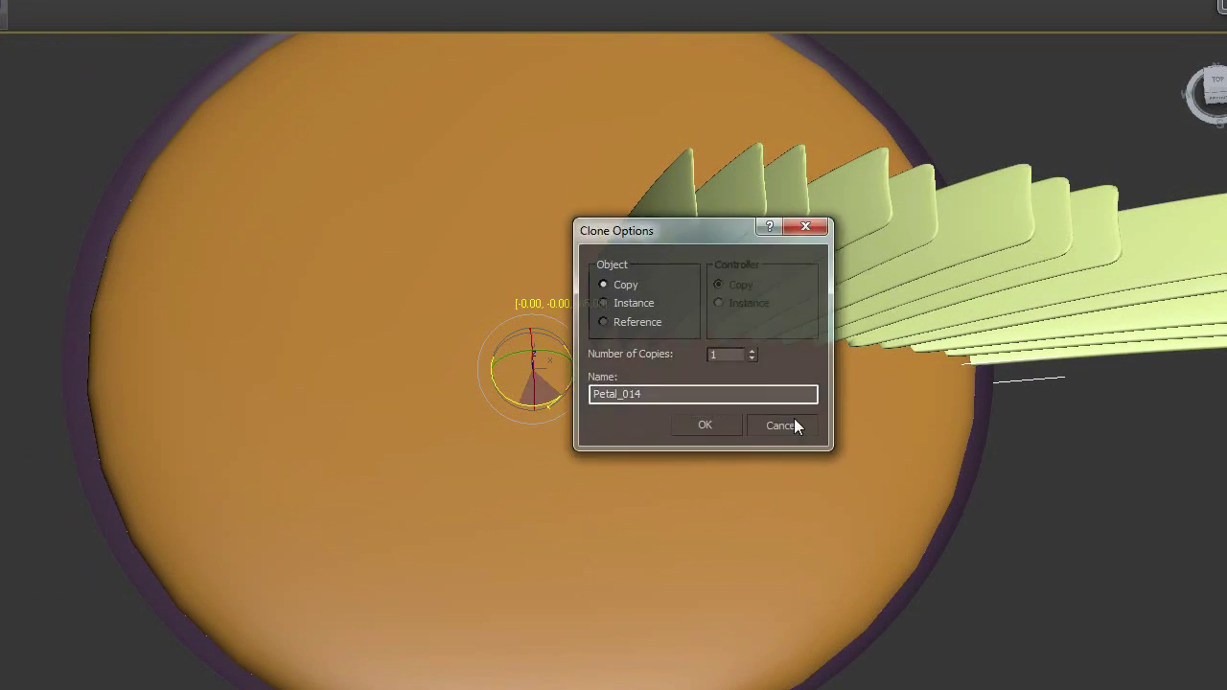
pyautogui.click(786, 424)
# Rotate the lowest petals slightly by differing amounts around the dome's vertical axis so they stagger sideways.
pyautogui.moveTo(931, 507)
pyautogui.keyDown('alt'); pyautogui.mouseDown(button='middle')
pyautogui.moveTo(887, 504)
pyautogui.moveTo(975, 482)
pyautogui.moveTo(843, 389)
pyautogui.moveTo(1016, 416)
pyautogui.moveTo(1031, 306)
pyautogui.mouseUp(button='middle'); pyautogui.keyUp('alt')
pyautogui.press('f')
pyautogui.keyDown('alt'); pyautogui.moveTo(478, 324); pyautogui.dragTo(583, 397, button='middle'); pyautogui.keyUp('alt')
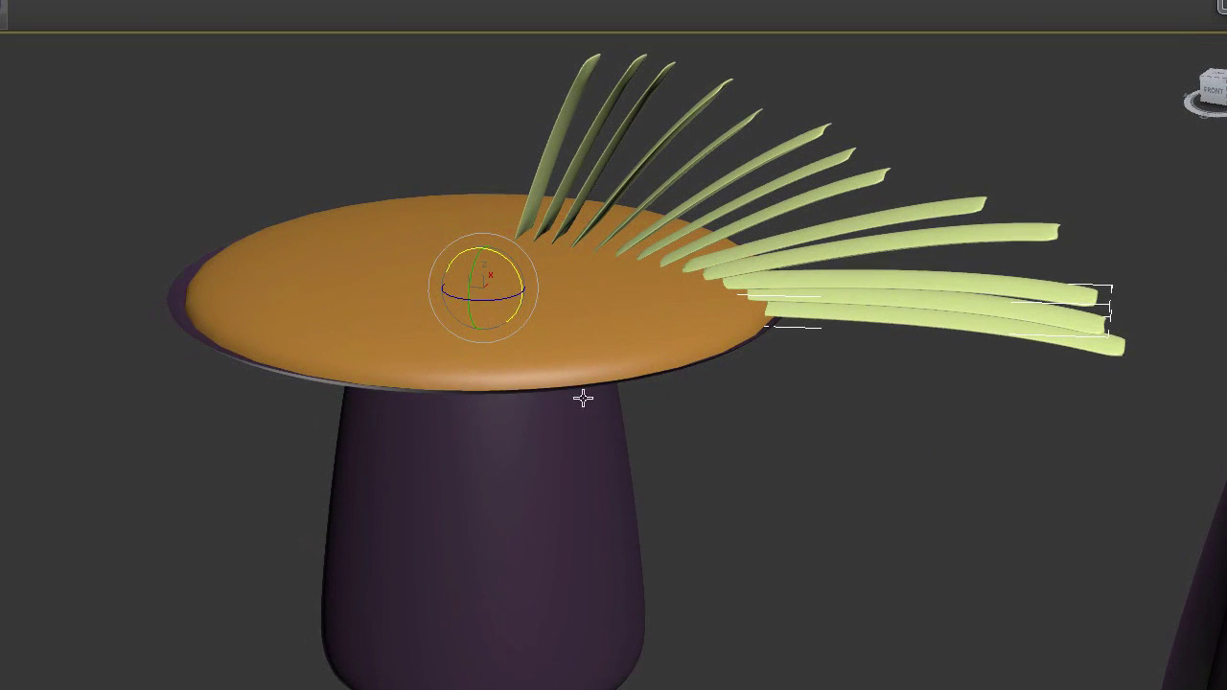
pyautogui.moveTo(498, 298); pyautogui.dragTo(496, 296)
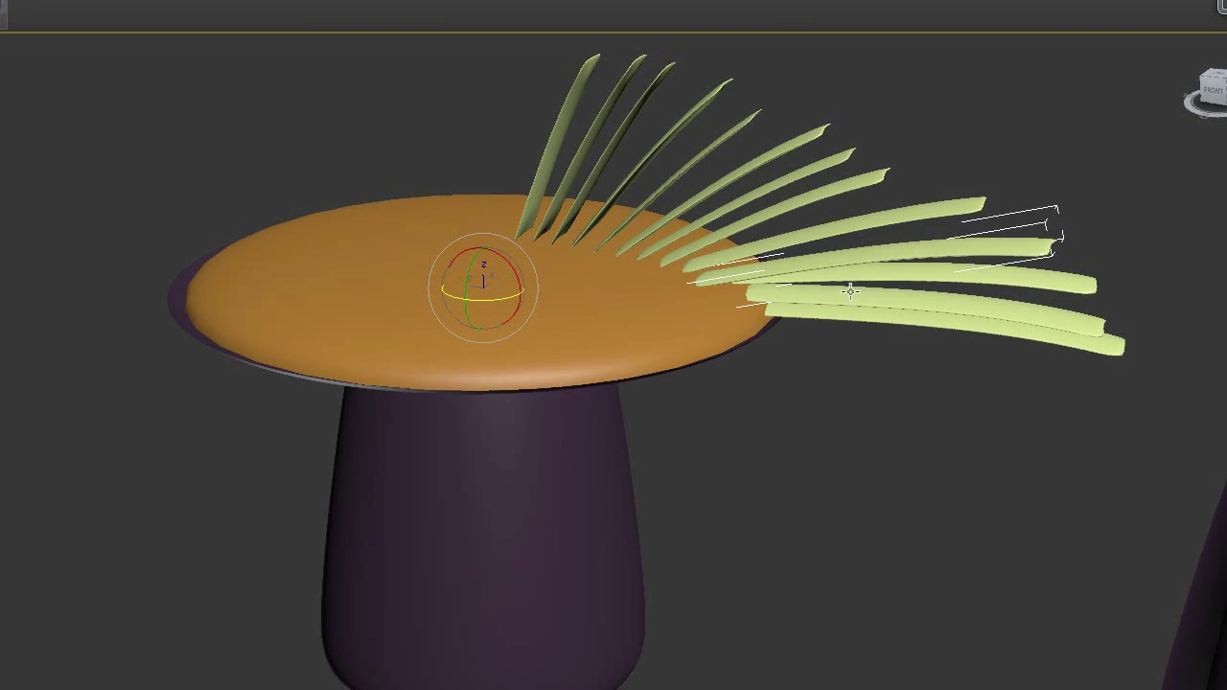
# Stagger the middle petals of the row by rotating them individually to alternating sides around the dome's central axis.
pyautogui.press('t')
pyautogui.scroll(-2, 931, 408)
pyautogui.moveTo(585, 428); pyautogui.dragTo(1033, 409, button='middle')
pyautogui.scroll(-1, 1016, 413)
pyautogui.click(987, 374)
pyautogui.moveTo(202, 369); pyautogui.dragTo(181, 395)
pyautogui.click(812, 334)
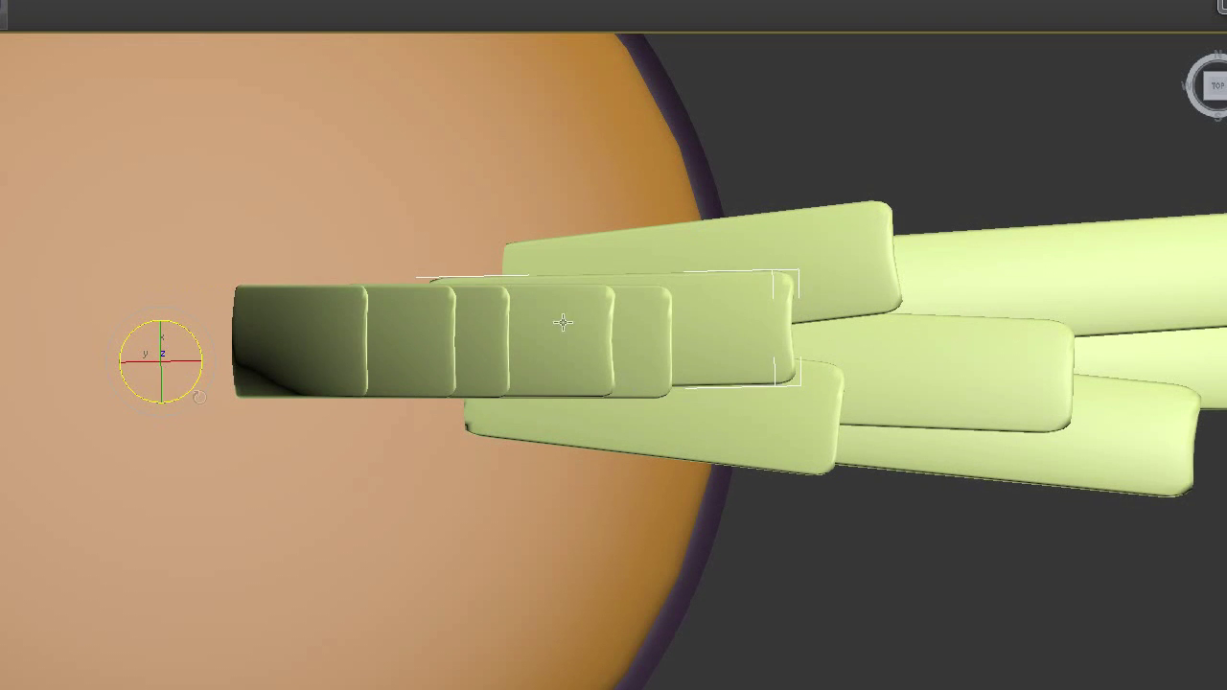
# Rotate the innermost petals one by one around the dome's central axis to finish the staggered arrangement.
pyautogui.moveTo(212, 378); pyautogui.dragTo(158, 411)
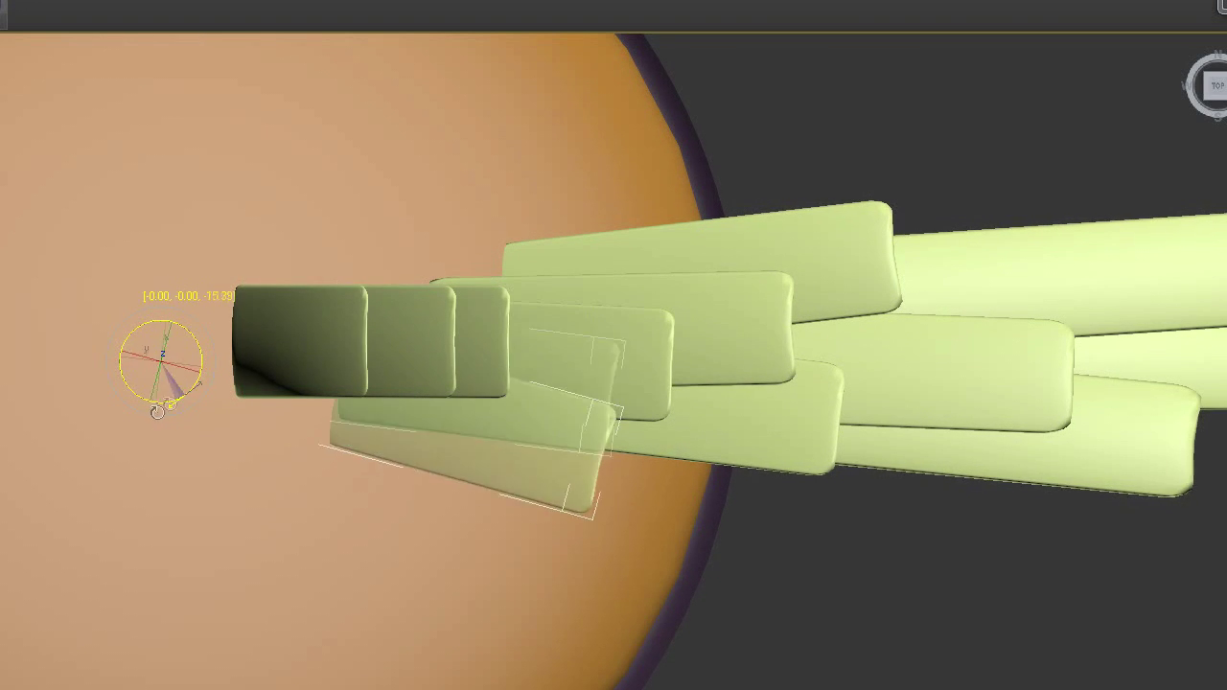
pyautogui.click(483, 328)
pyautogui.moveTo(201, 351); pyautogui.dragTo(201, 392)
pyautogui.click(323, 368)
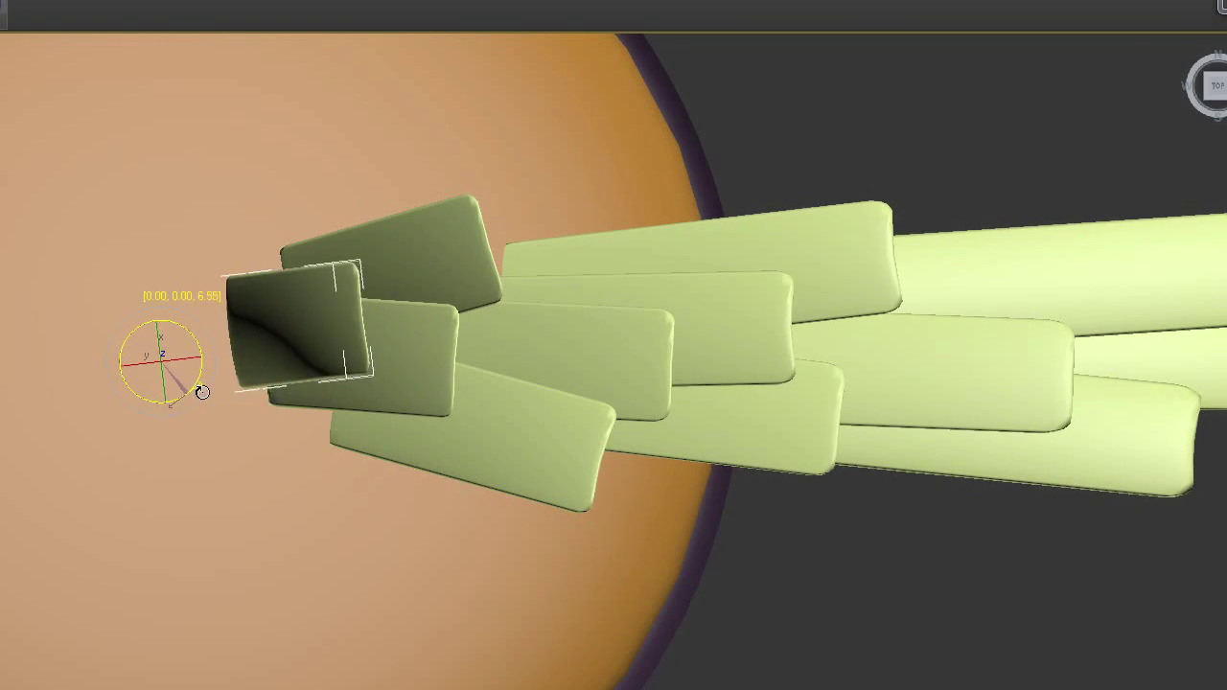
# Select every petal in the staggered row and switch to viewing the dome from above.
pyautogui.scroll(-4, 544, 317)
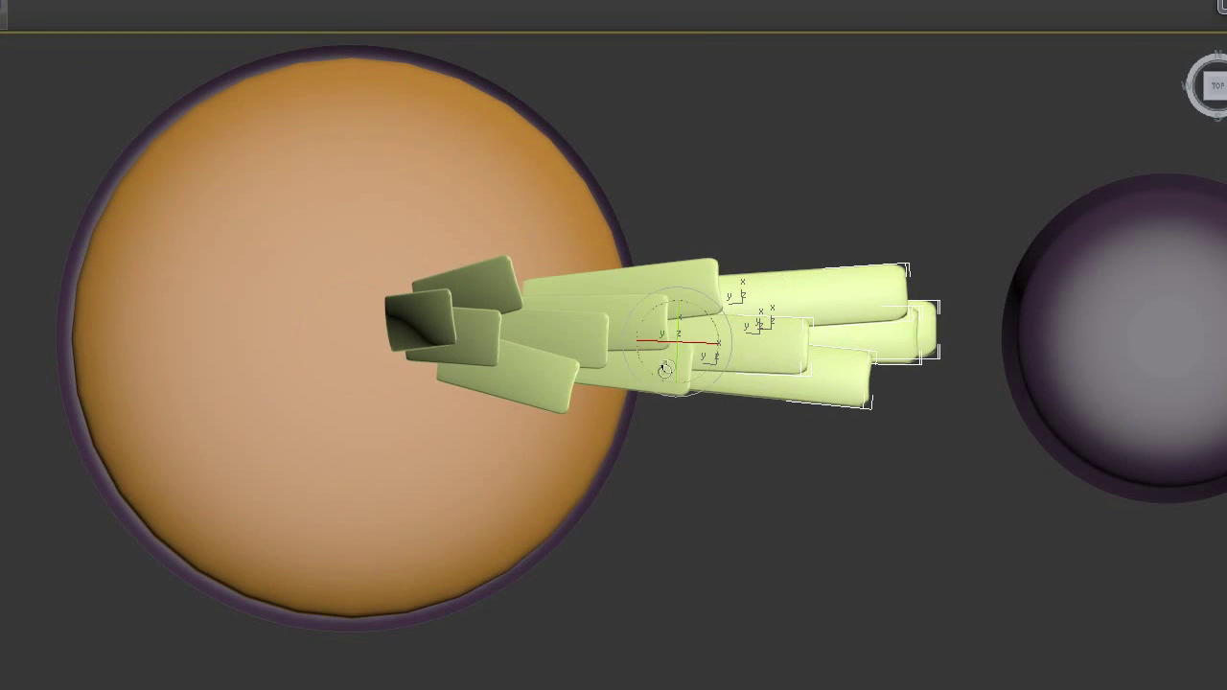
pyautogui.keyDown('ctrl'); pyautogui.click(465, 285); pyautogui.keyUp('ctrl')
pyautogui.moveTo(814, 539)
pyautogui.keyDown('alt'); pyautogui.mouseDown(button='middle')
pyautogui.moveTo(801, 484)
pyautogui.moveTo(864, 504)
pyautogui.moveTo(833, 523)
pyautogui.mouseUp(button='middle'); pyautogui.keyUp('alt')
pyautogui.press('t')
pyautogui.scroll(-2, 833, 524)
pyautogui.moveTo(613, 345); pyautogui.dragTo(762, 327, button='middle')
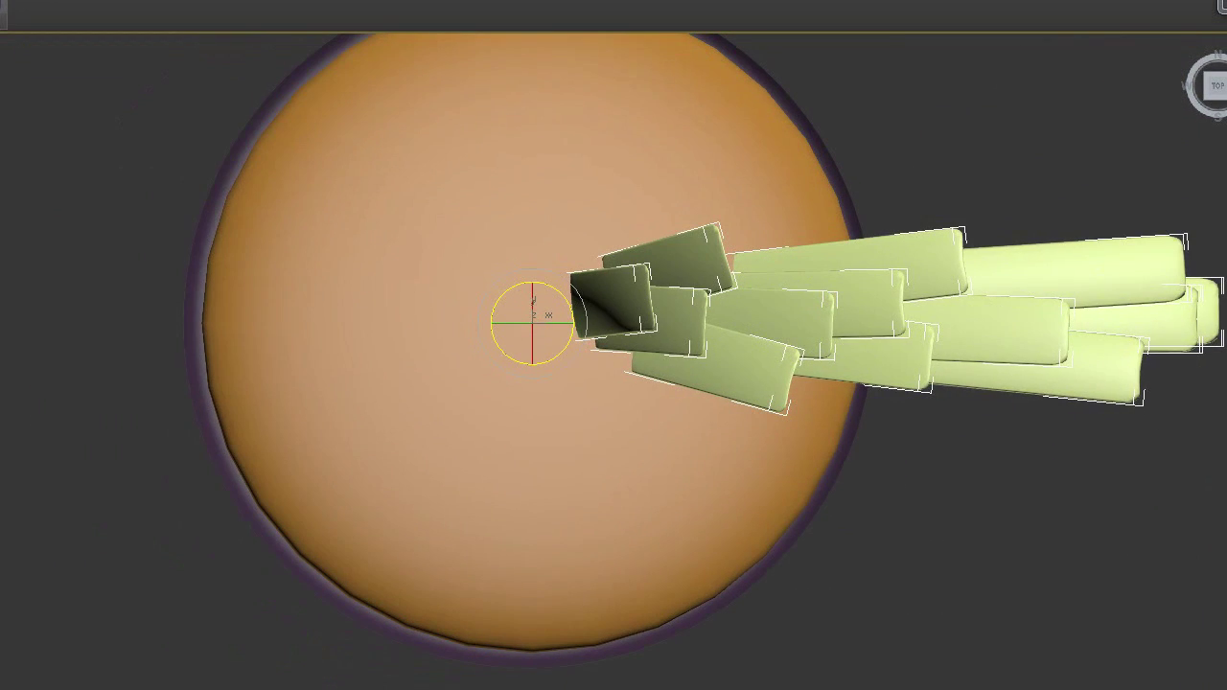
# Try to array the entire staggered row around the dome with rotated copies and inspect the resulting flower.
pyautogui.moveTo(562, 354)
pyautogui.keyDown('shift'); pyautogui.mouseDown()
pyautogui.moveTo(537, 355)
pyautogui.moveTo(558, 358)
pyautogui.mouseUp(); pyautogui.keyUp('shift')
pyautogui.click(775, 427)
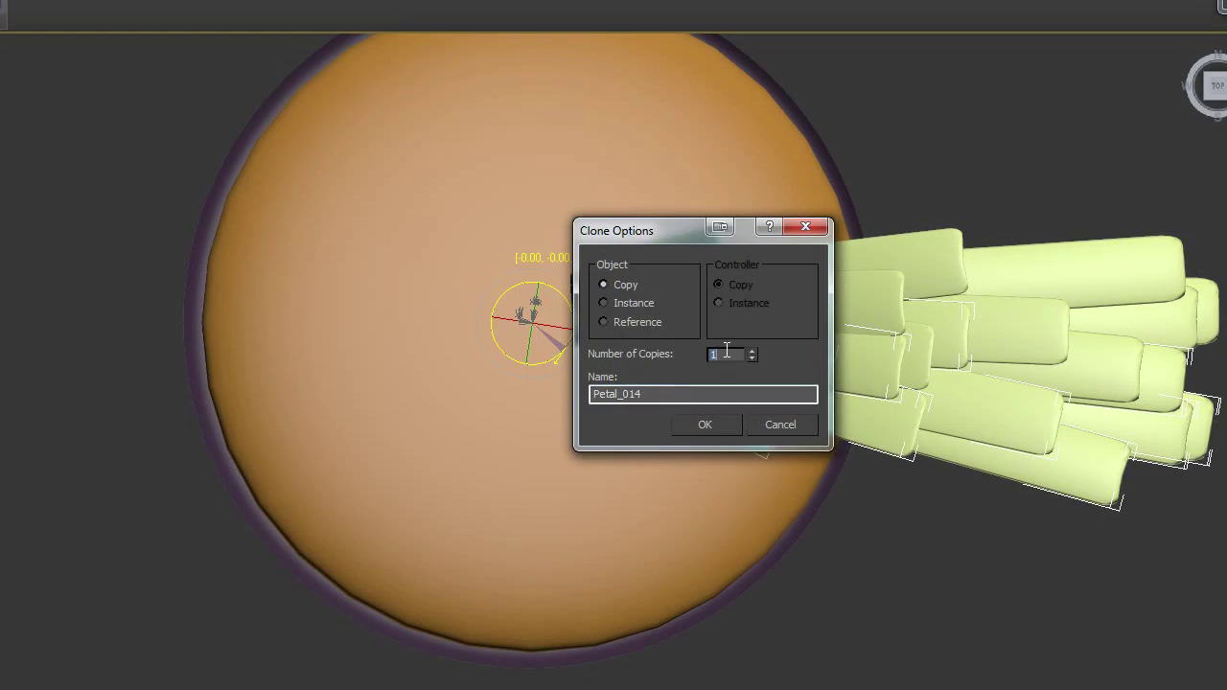
pyautogui.click(704, 426)
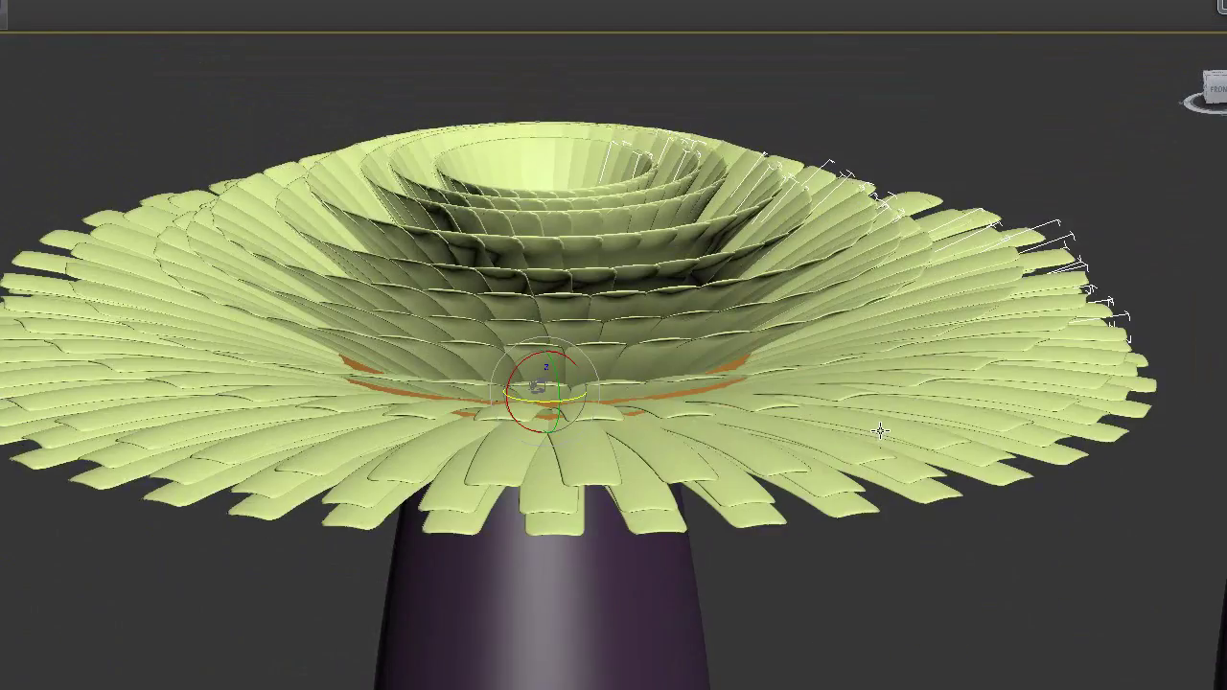
pyautogui.scroll(-3, 879, 430)
pyautogui.keyDown('alt'); pyautogui.moveTo(1006, 584); pyautogui.dragTo(1018, 682, button='middle'); pyautogui.keyUp('alt')
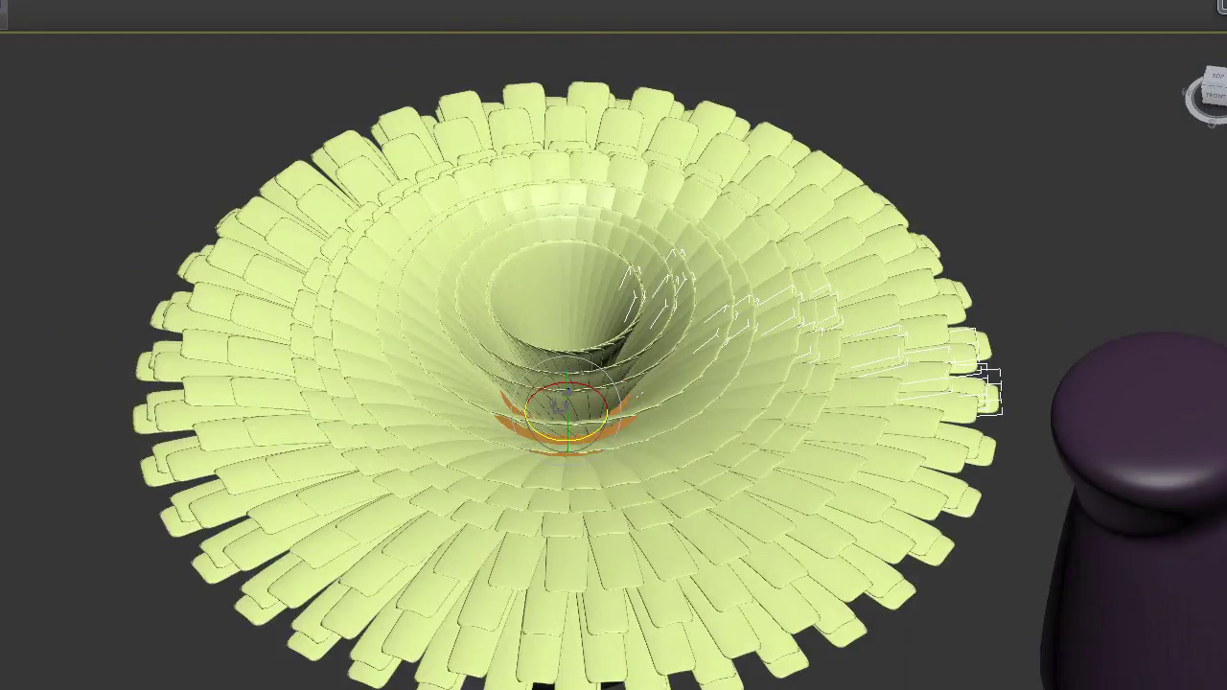
pyautogui.scroll(-3, 940, 677)
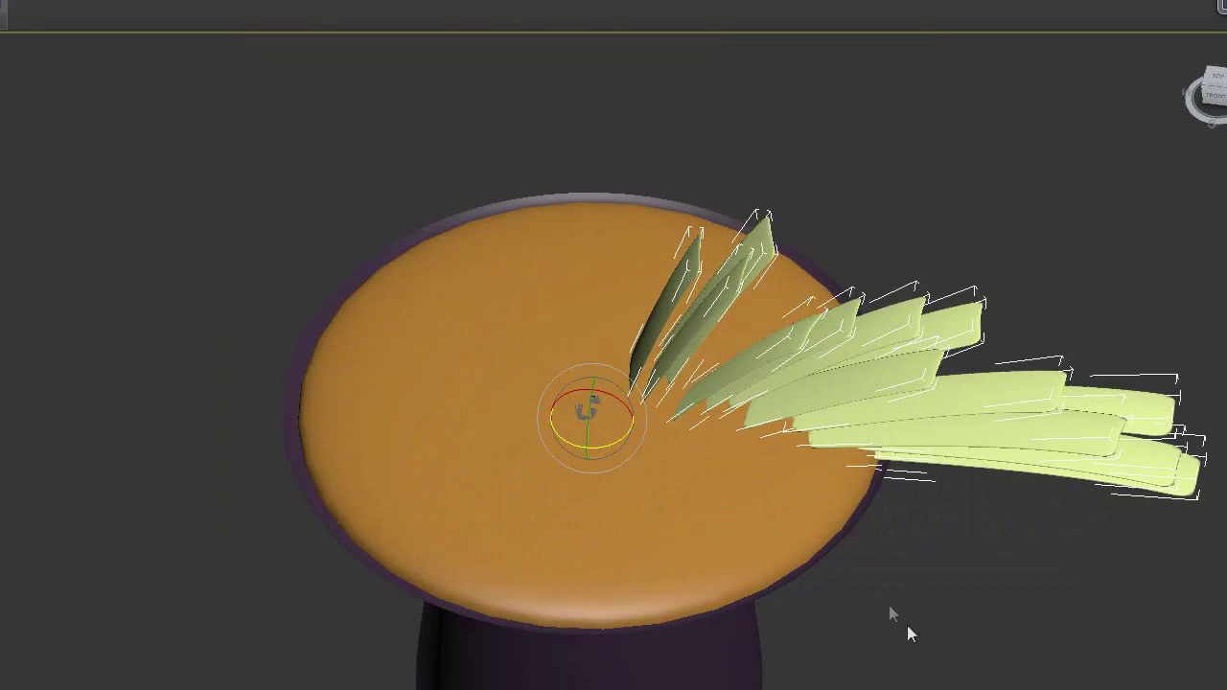
# Try to array the entire staggered row around the dome by rotation with 18 copies.
pyautogui.keyDown('shift'); pyautogui.moveTo(903, 624); pyautogui.dragTo(738, 386); pyautogui.keyUp('shift')
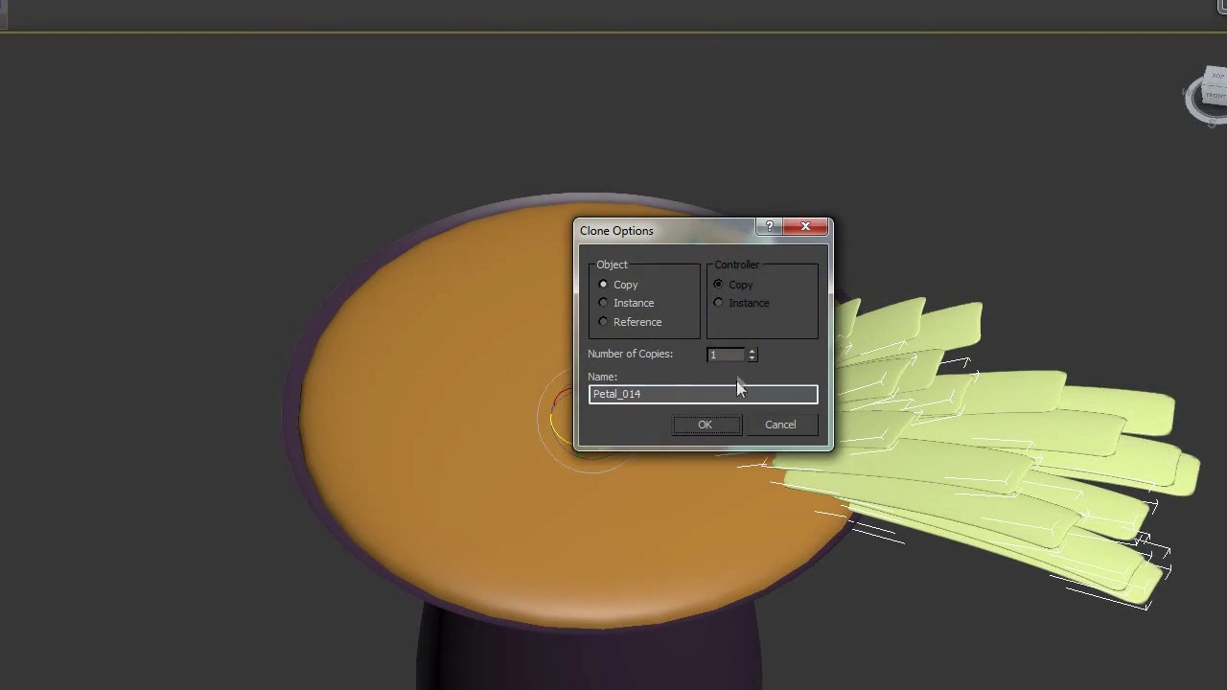
pyautogui.click(113, 689)
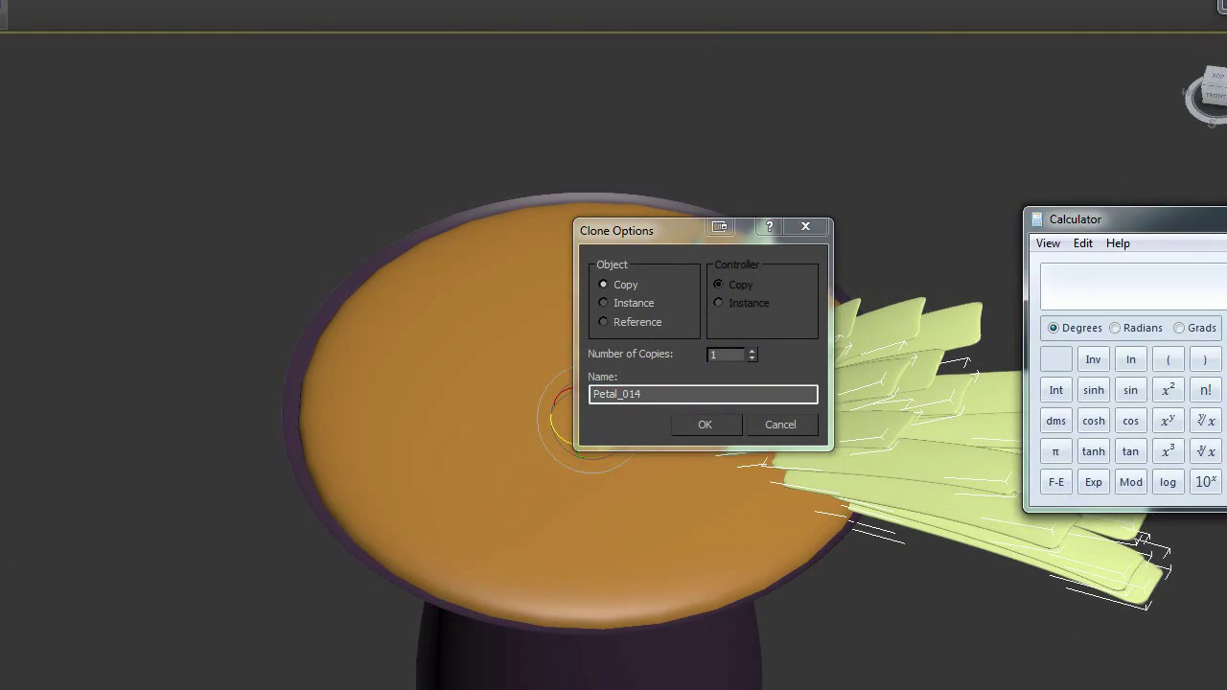
pyautogui.doubleClick(726, 355)
pyautogui.write('18')
pyautogui.click(705, 423)
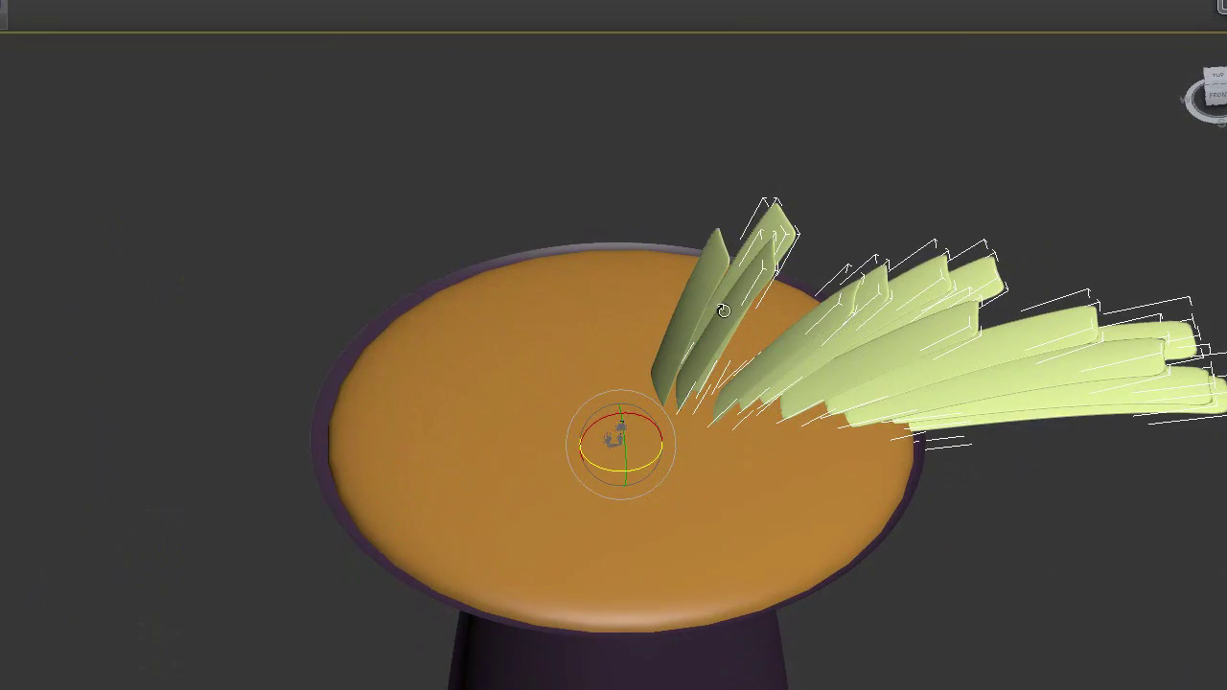
# Array only the outer petals around the dome with rotated copies, leaving the innermost petals single.
pyautogui.keyDown('shift'); pyautogui.moveTo(640, 464); pyautogui.dragTo(623, 467); pyautogui.keyUp('shift')
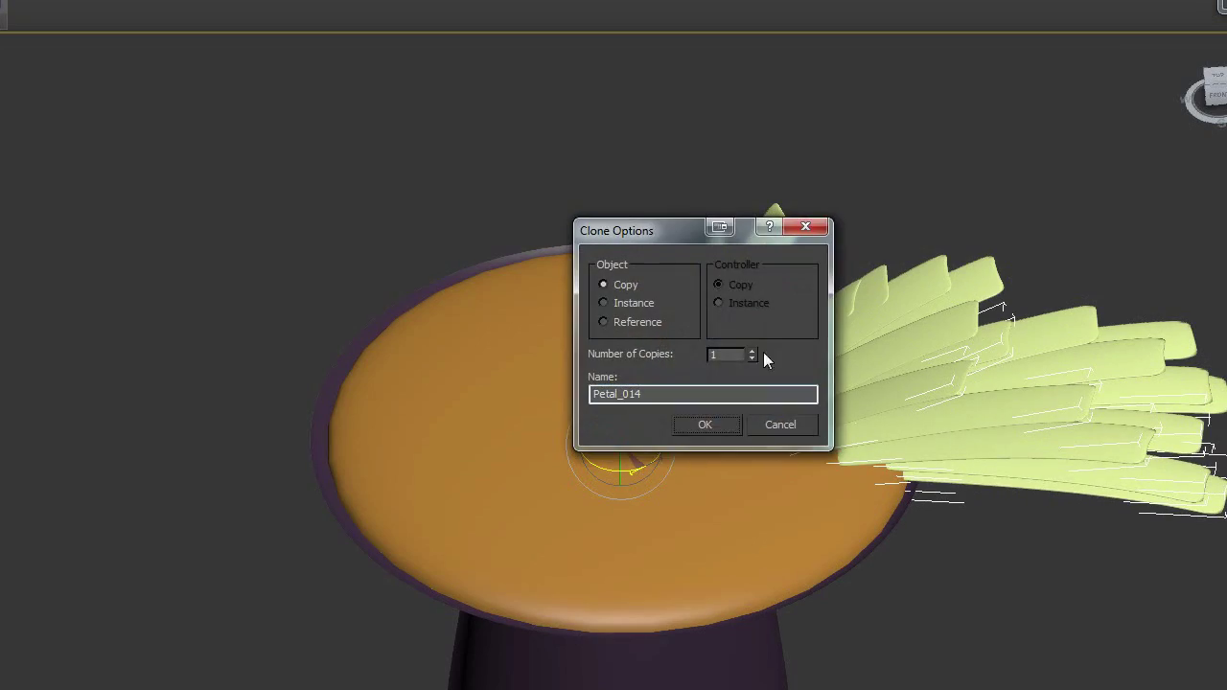
pyautogui.click(711, 433)
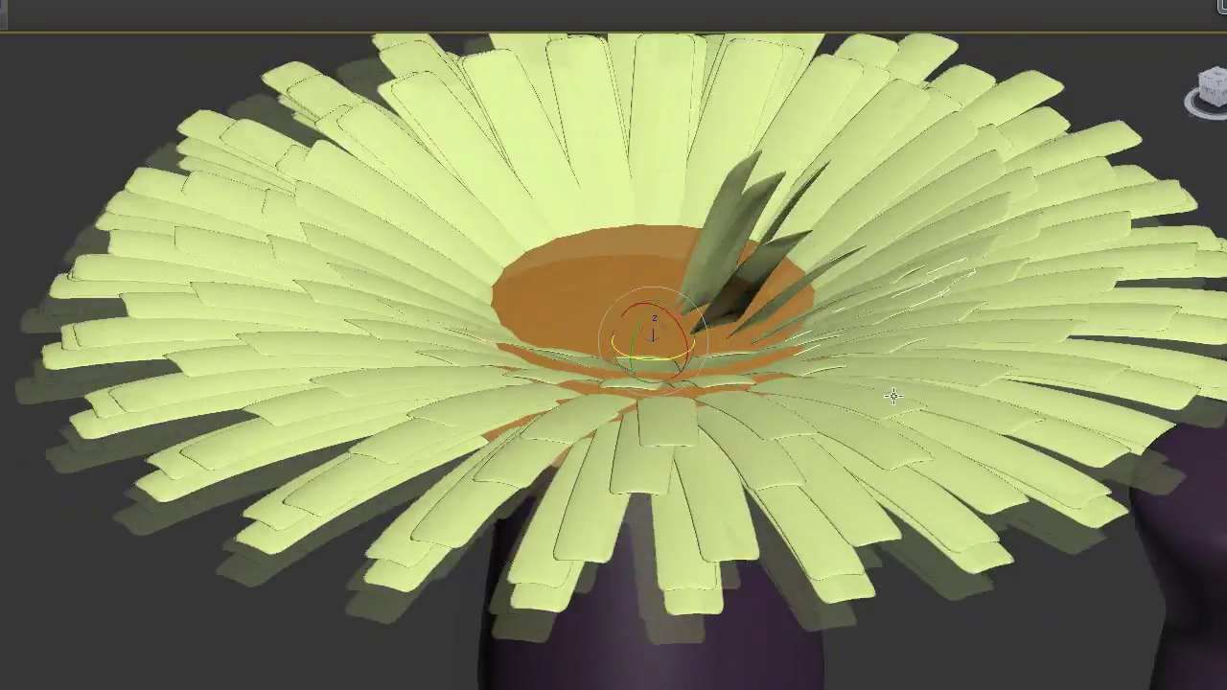
pyautogui.keyDown('alt'); pyautogui.moveTo(893, 396); pyautogui.dragTo(789, 361, button='middle'); pyautogui.keyUp('alt')
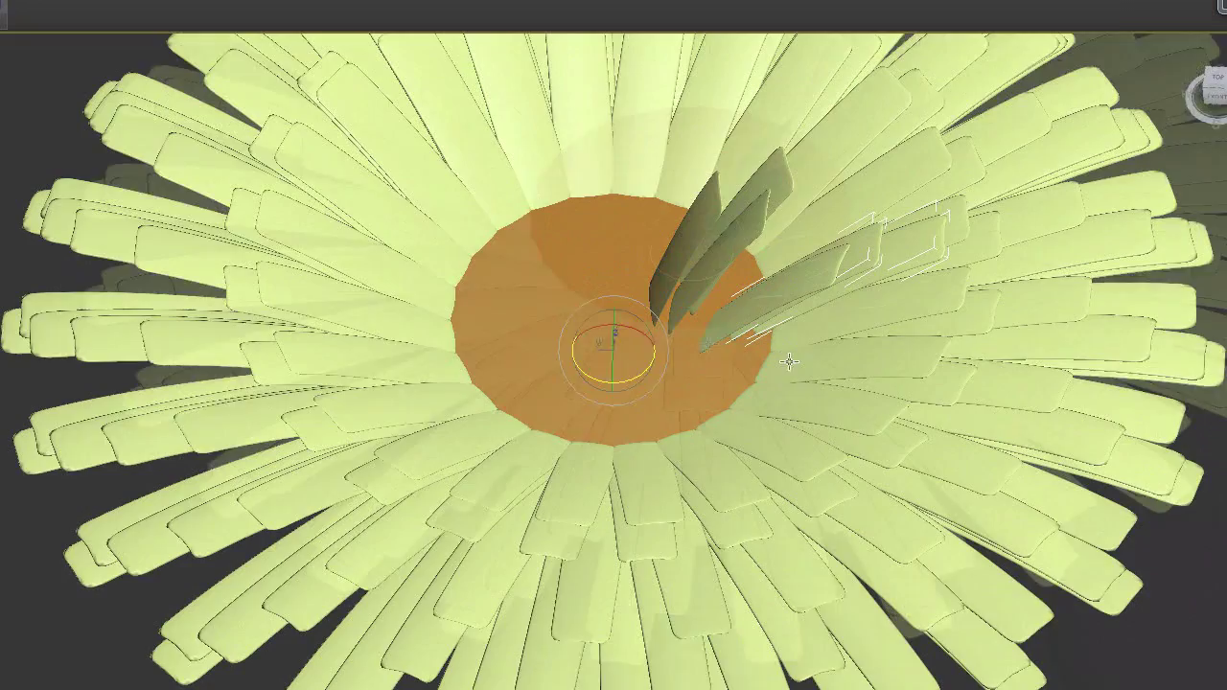
# Array the next petals inward around the dome by rotation with 19 copies.
pyautogui.moveTo(644, 406)
pyautogui.keyDown('shift'); pyautogui.mouseDown()
pyautogui.moveTo(634, 372)
pyautogui.moveTo(631, 389)
pyautogui.mouseUp(); pyautogui.keyUp('shift')
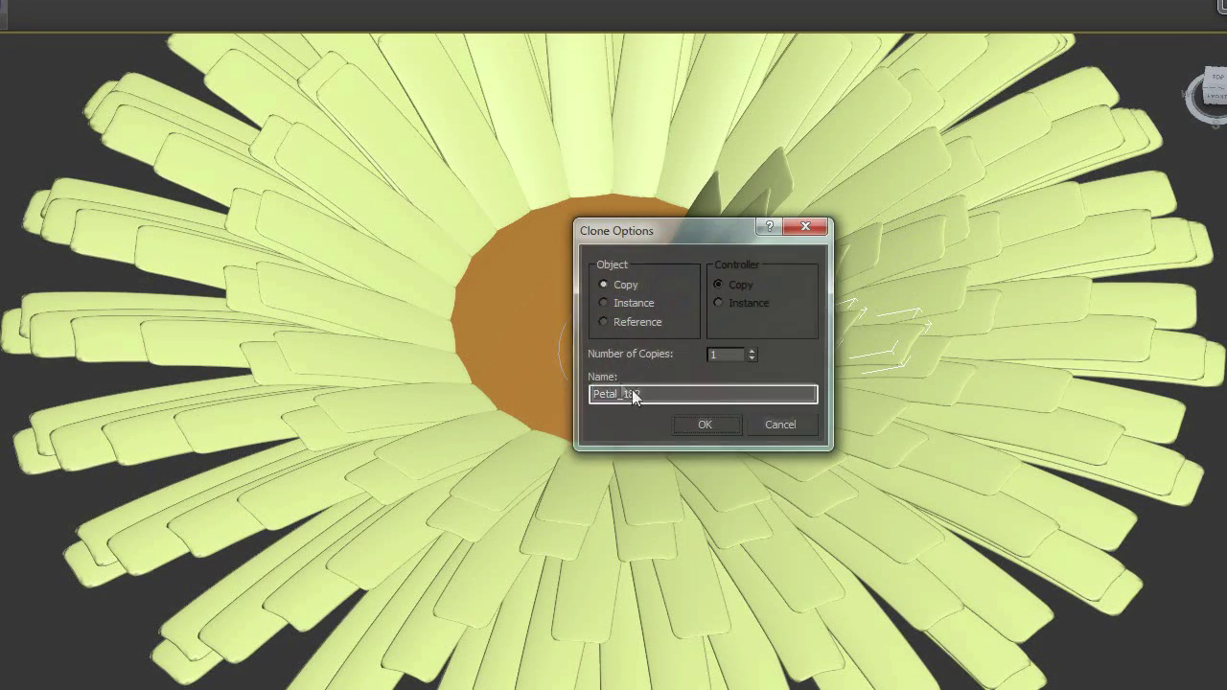
pyautogui.click(383, 689)
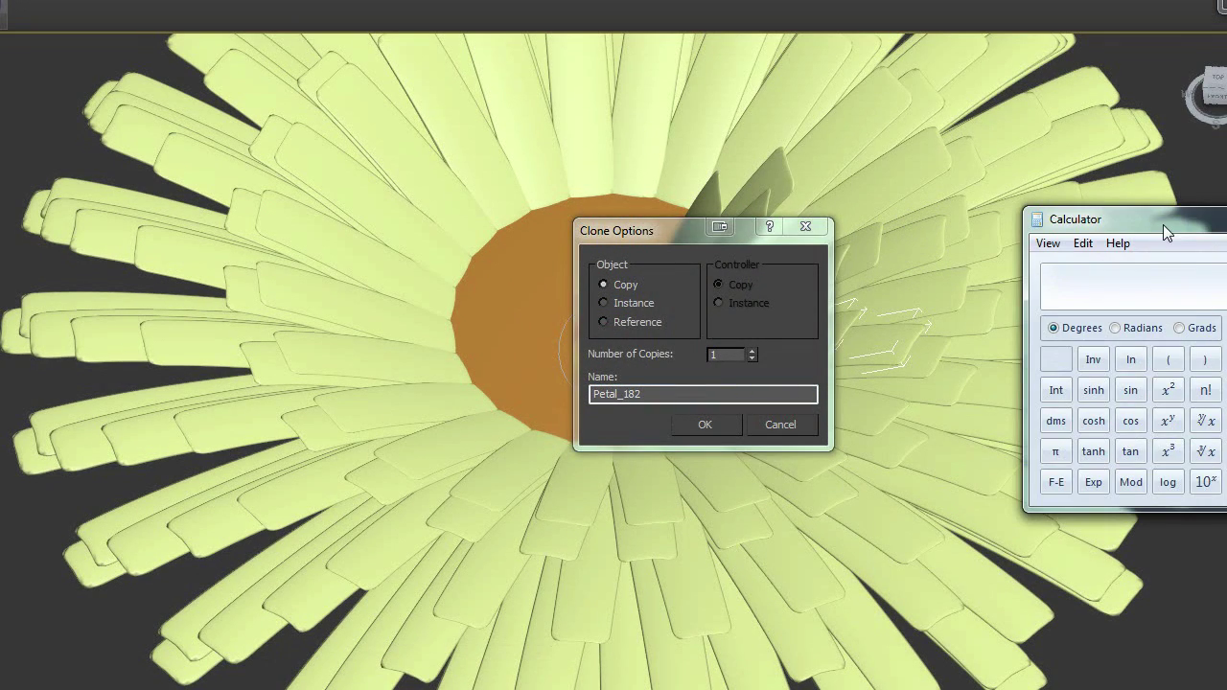
pyautogui.doubleClick(733, 353)
pyautogui.write('19')
pyautogui.click(727, 419)
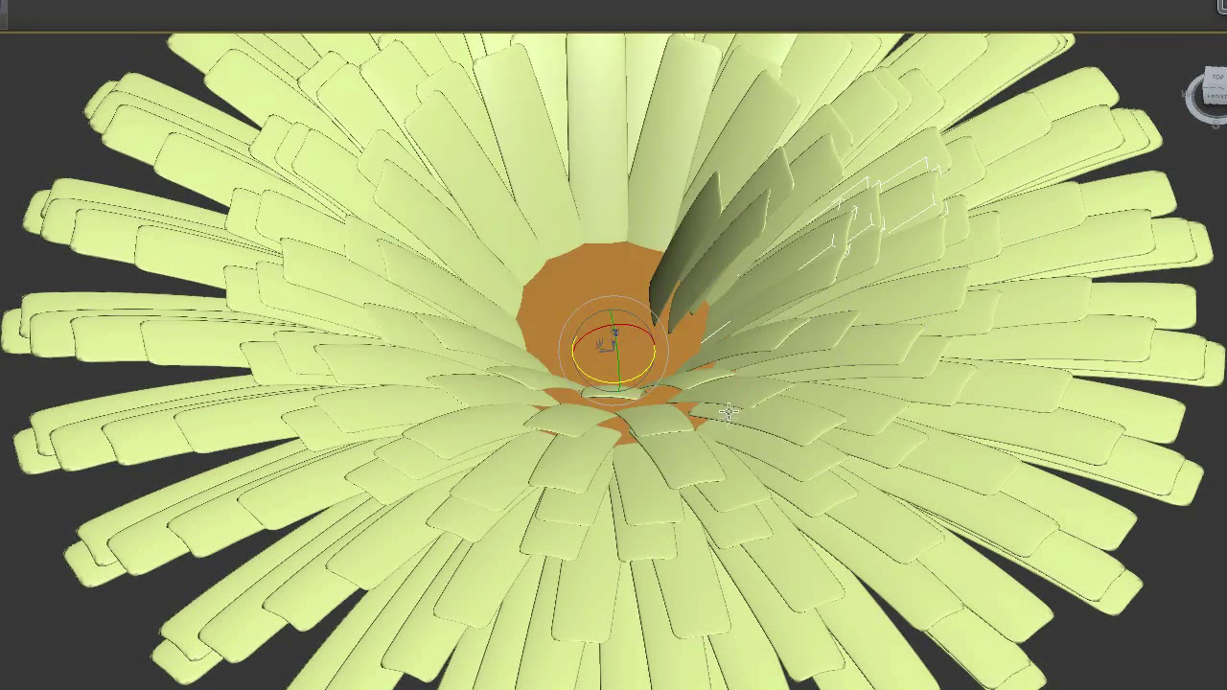
# Copy the remaining innermost petals around the dome's central axis at 45-degree steps to close the inner ring.
pyautogui.keyDown('alt'); pyautogui.moveTo(760, 317); pyautogui.dragTo(728, 320, button='middle'); pyautogui.keyUp('alt')
pyautogui.keyDown('shift'); pyautogui.moveTo(609, 314); pyautogui.dragTo(609, 313); pyautogui.keyUp('shift')
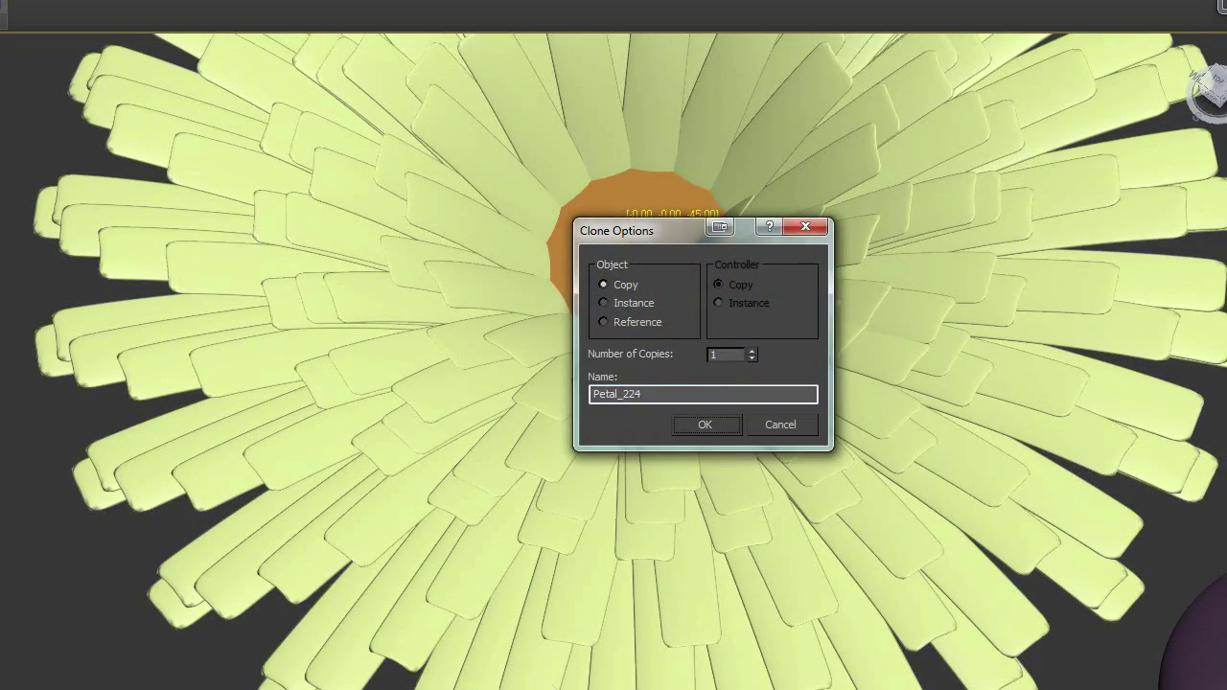
pyautogui.click(67, 689)
pyautogui.doubleClick(736, 355)
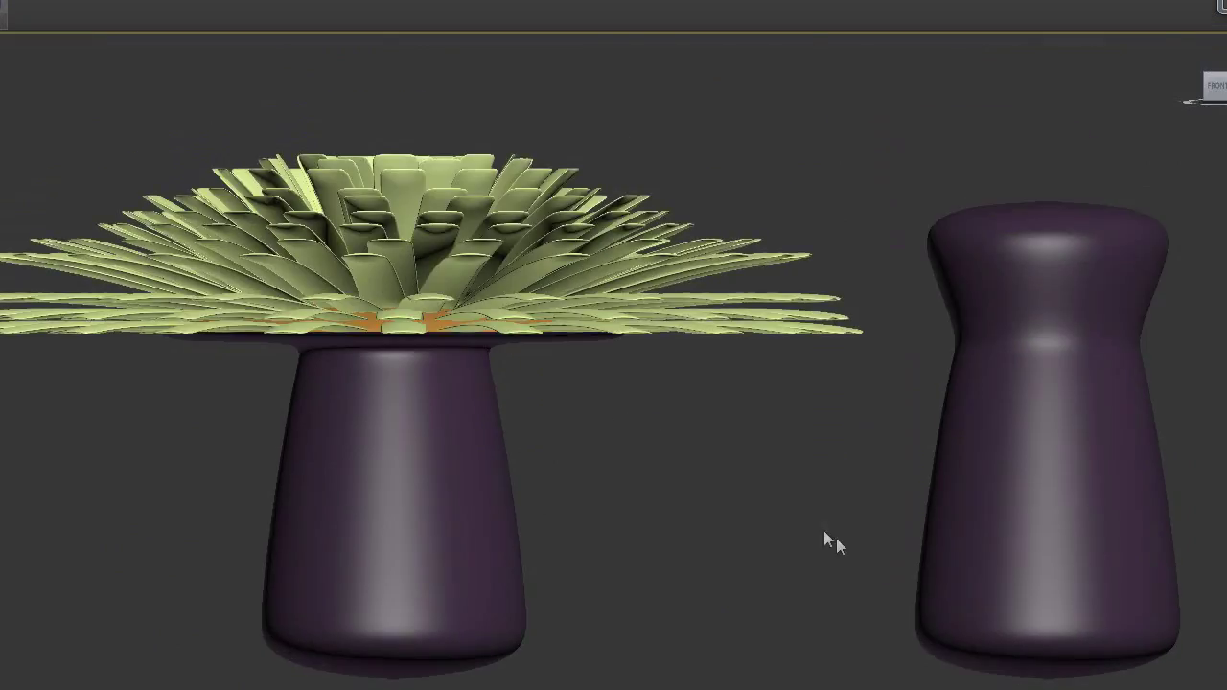
# Copy one of the innermost petals and rotate the copy inside the opening at the flower's centre.
pyautogui.keyDown('alt'); pyautogui.moveTo(836, 542); pyautogui.dragTo(815, 466, button='middle'); pyautogui.keyUp('alt')
pyautogui.hotkey('shift', 'z')
pyautogui.scroll(-6, 813, 469)
pyautogui.keyDown('alt'); pyautogui.moveTo(764, 518); pyautogui.dragTo(812, 618, button='middle'); pyautogui.keyUp('alt')
pyautogui.scroll(5, 484, 385)
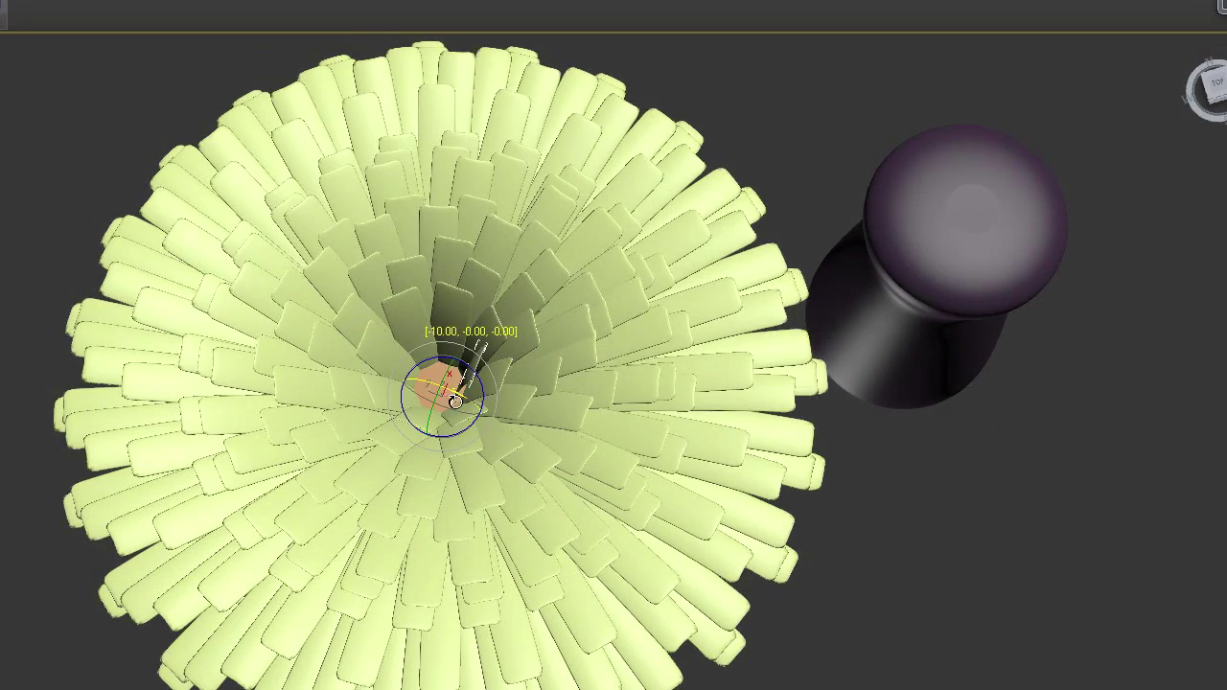
pyautogui.click(712, 430)
pyautogui.keyDown('shift'); pyautogui.moveTo(455, 402); pyautogui.dragTo(412, 442); pyautogui.keyUp('shift')
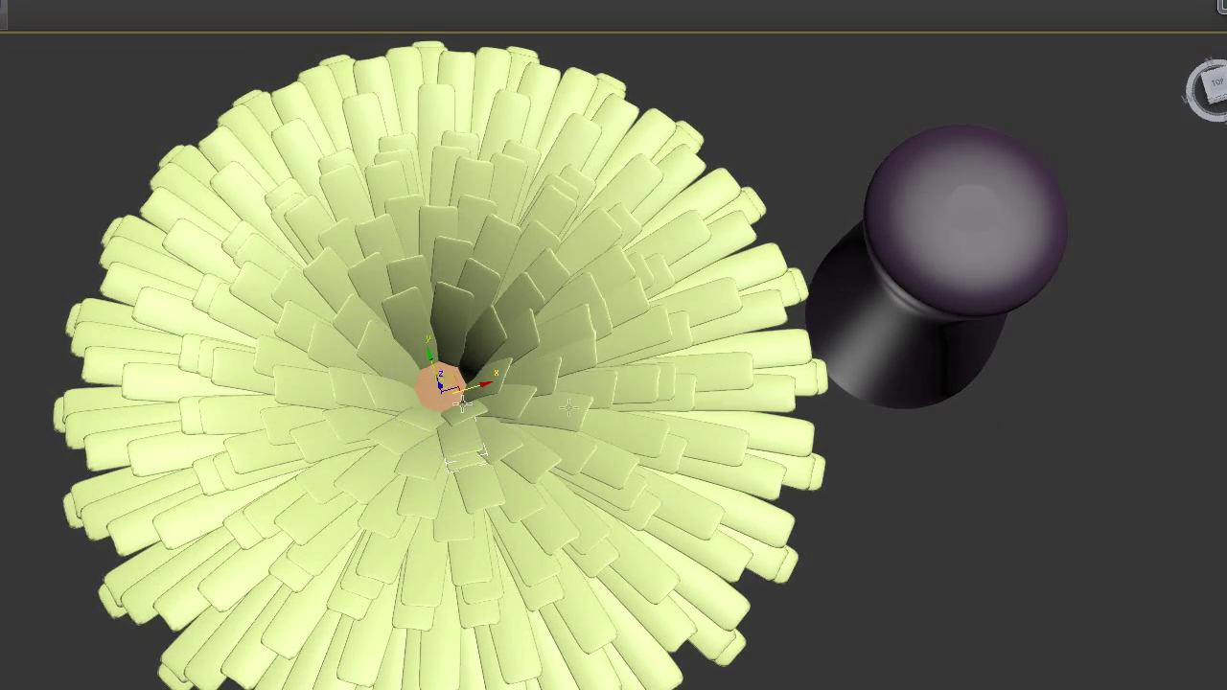
# Move the loose copied petal to the edge of the opening at the flower's centre.
pyautogui.moveTo(489, 483); pyautogui.dragTo(584, 461, button='middle')
pyautogui.scroll(10, 616, 425)
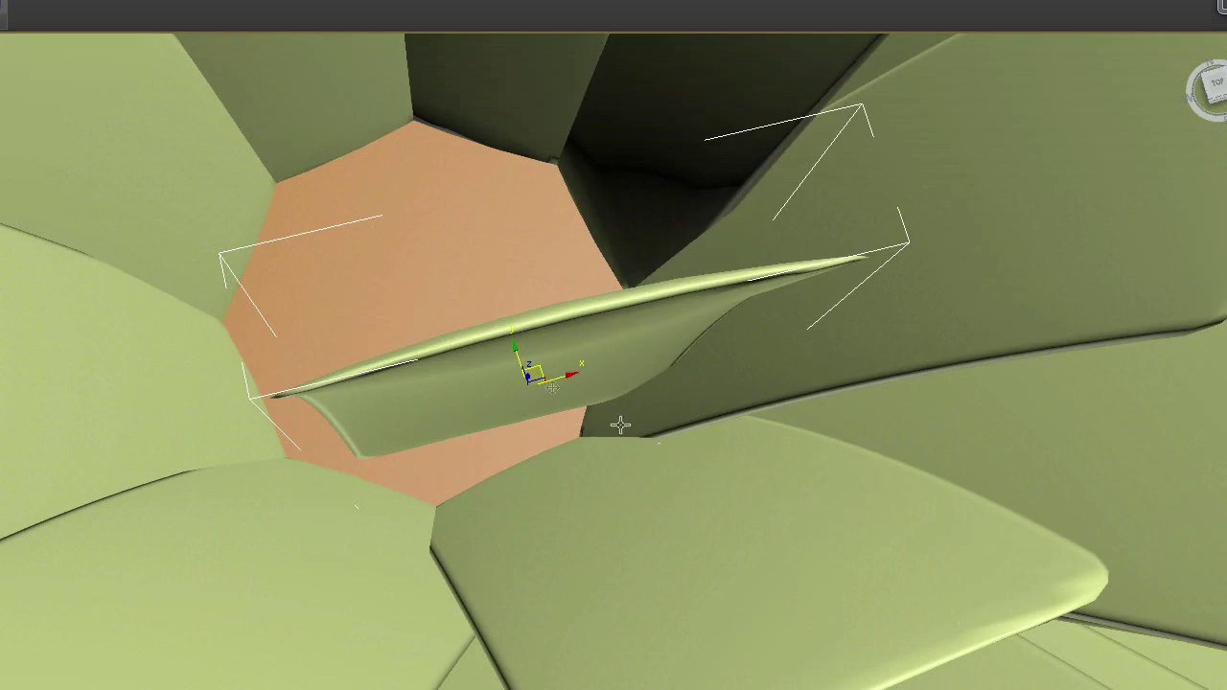
pyautogui.moveTo(523, 357); pyautogui.dragTo(485, 298)
pyautogui.keyDown('alt'); pyautogui.moveTo(485, 298); pyautogui.dragTo(441, 316, button='middle'); pyautogui.keyUp('alt')
pyautogui.scroll(-6, 711, 506)
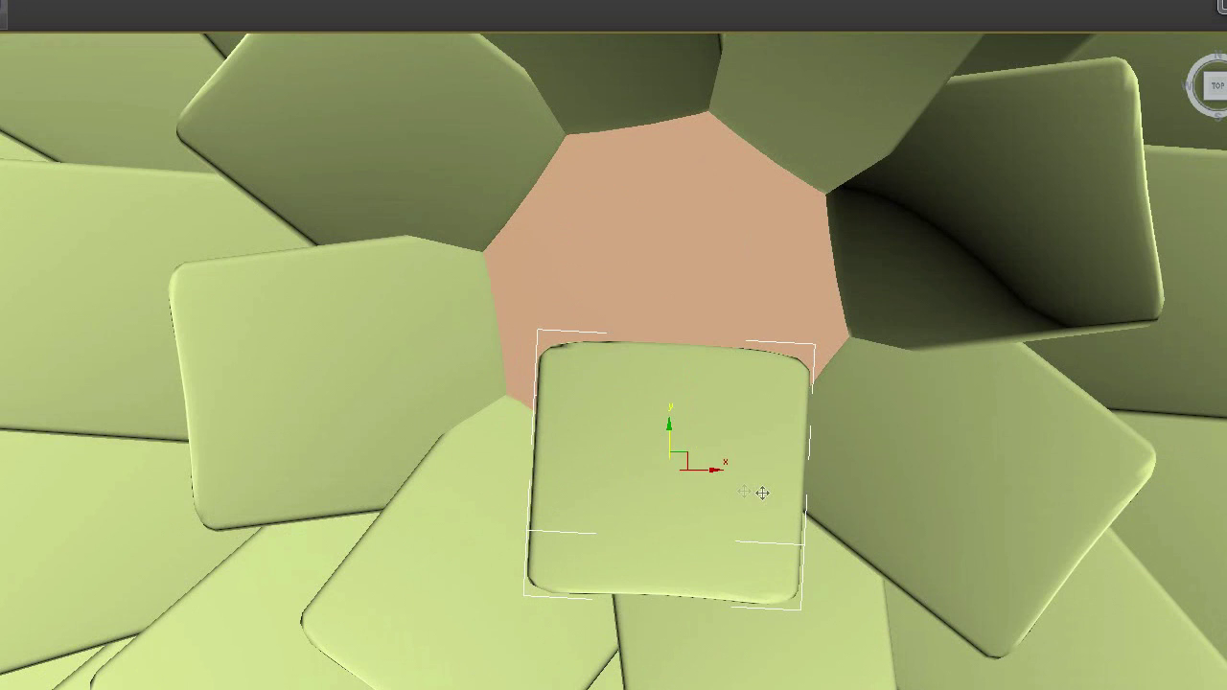
# Copy the centre petal with a 140-degree rotation and move the copy into the flower's central opening.
pyautogui.press('e')
pyautogui.moveTo(761, 492)
pyautogui.keyDown('shift'); pyautogui.mouseDown()
pyautogui.moveTo(550, 402)
pyautogui.moveTo(627, 466)
pyautogui.moveTo(801, 182)
pyautogui.moveTo(375, 186)
pyautogui.moveTo(74, 326)
pyautogui.moveTo(461, 230)
pyautogui.mouseUp(); pyautogui.keyUp('shift')
pyautogui.click(698, 416)
pyautogui.press('e')
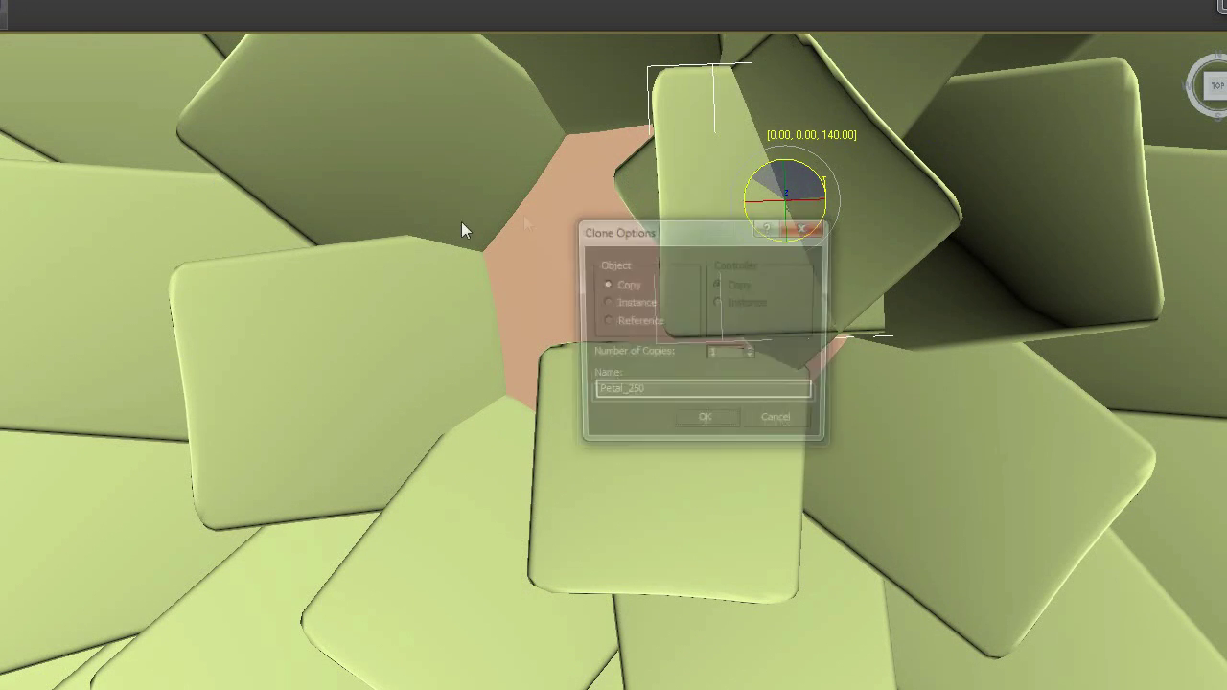
pyautogui.click(705, 416)
pyautogui.press('w')
pyautogui.moveTo(805, 185)
pyautogui.mouseDown()
pyautogui.moveTo(509, 274)
pyautogui.moveTo(526, 262)
pyautogui.moveTo(592, 468)
pyautogui.mouseUp()
# Make another rotated copy of the centre petal and move it into the remaining gap of the opening.
pyautogui.press('e')
pyautogui.click(775, 429)
pyautogui.moveTo(523, 239)
pyautogui.keyDown('shift'); pyautogui.mouseDown()
pyautogui.moveTo(531, 252)
pyautogui.moveTo(373, 447)
pyautogui.moveTo(449, 423)
pyautogui.mouseUp(); pyautogui.keyUp('shift')
pyautogui.press('Return')
pyautogui.press('w')
pyautogui.moveTo(516, 278); pyautogui.dragTo(749, 279)
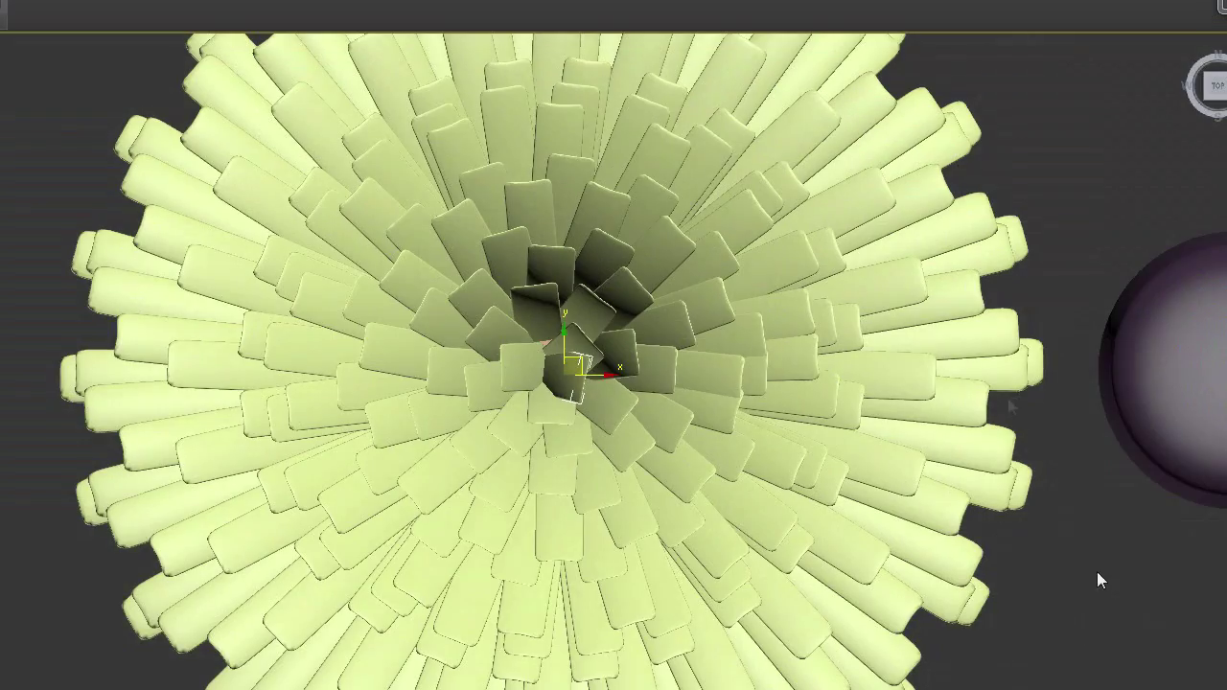
# Compare the open flower's front profile with the dandelion reference photo.
pyautogui.press('f')
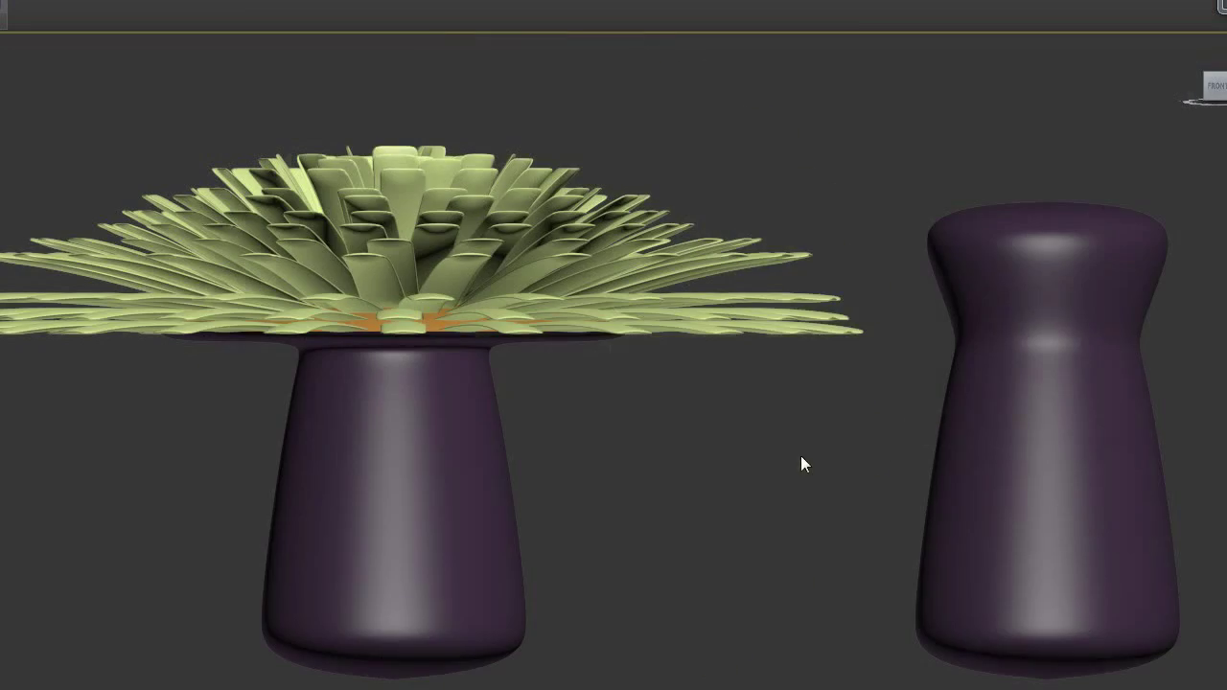
pyautogui.hotkey('alt', 'Tab')
pyautogui.moveTo(1019, 339); pyautogui.dragTo(1044, 176)
pyautogui.moveTo(1068, 515); pyautogui.dragTo(1205, 441)
pyautogui.moveTo(661, 417); pyautogui.dragTo(600, 454, button='middle')
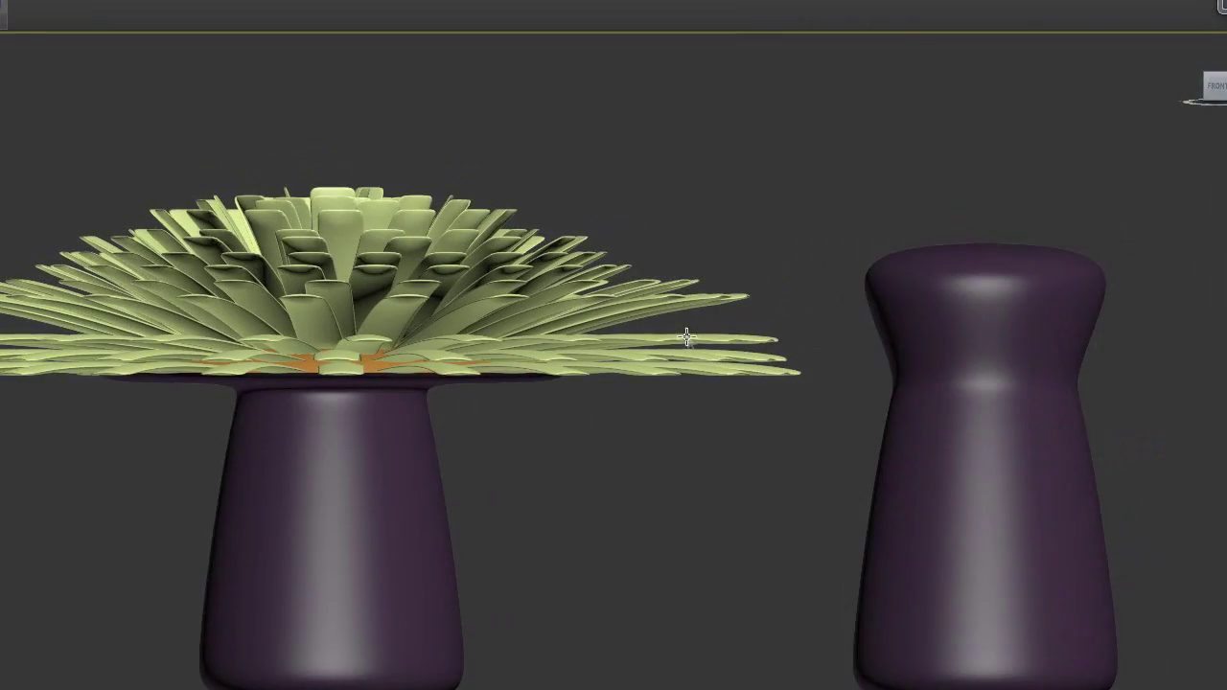
# Copy outermost petals of the open flower and place the copies beside the second purple base.
pyautogui.click(687, 340)
pyautogui.moveTo(640, 411); pyautogui.dragTo(640, 471, button='middle')
pyautogui.scroll(5, 920, 384)
pyautogui.scroll(-4, 920, 383)
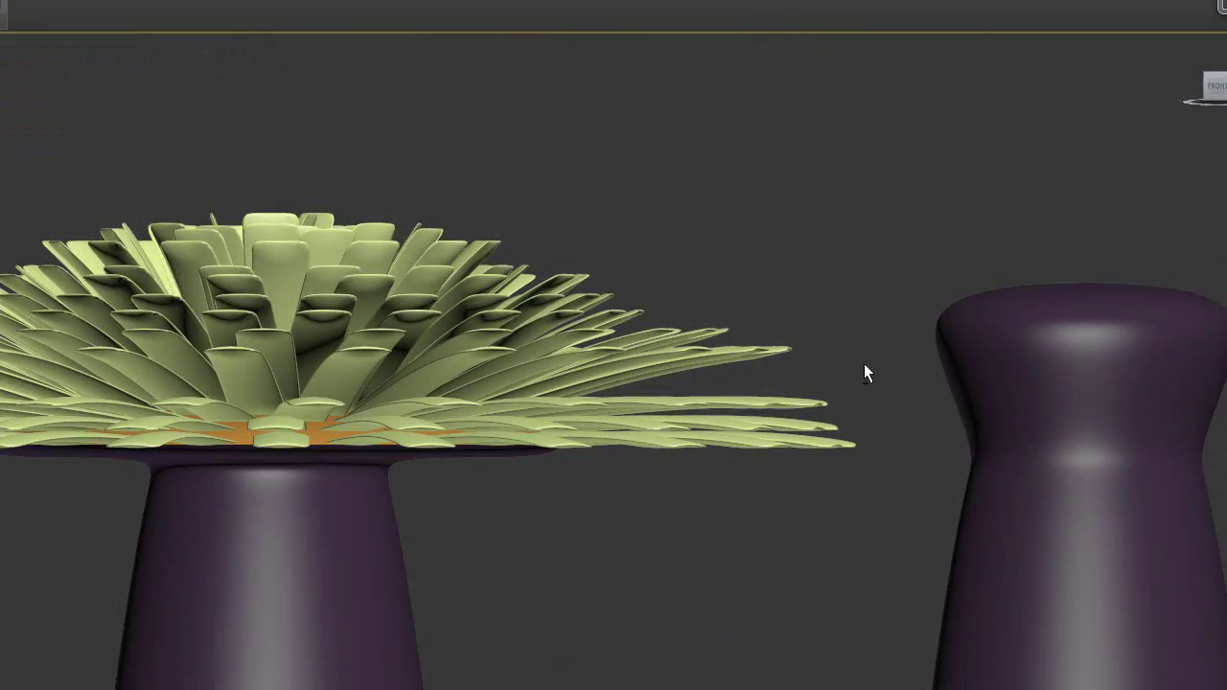
pyautogui.press('t')
pyautogui.hotkey('ctrl', 'v')
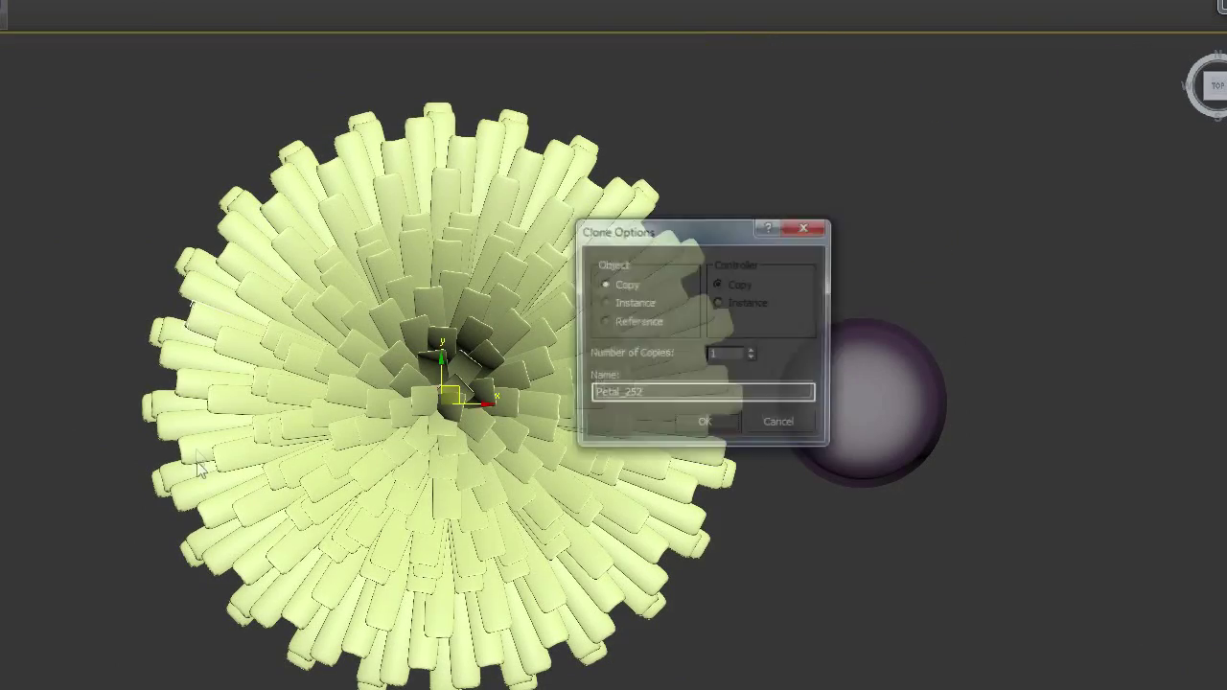
pyautogui.press('Return')
pyautogui.press('p')
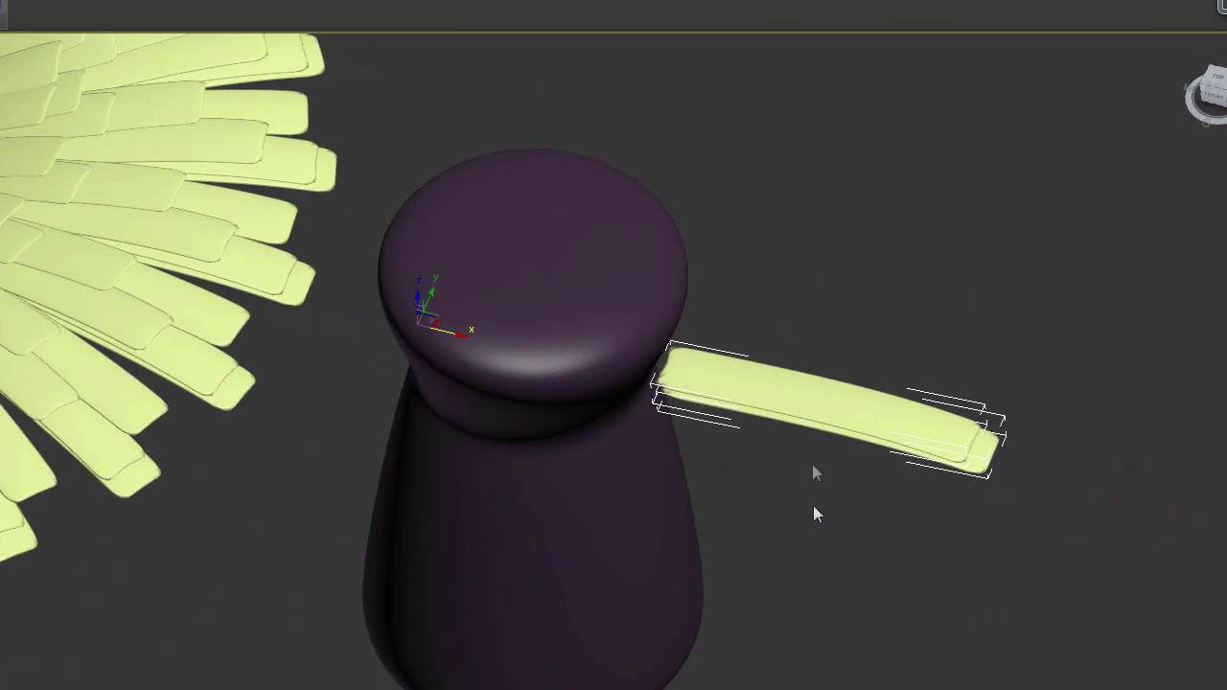
pyautogui.scroll(5, 813, 506)
pyautogui.moveTo(813, 506); pyautogui.dragTo(590, 549, button='middle')
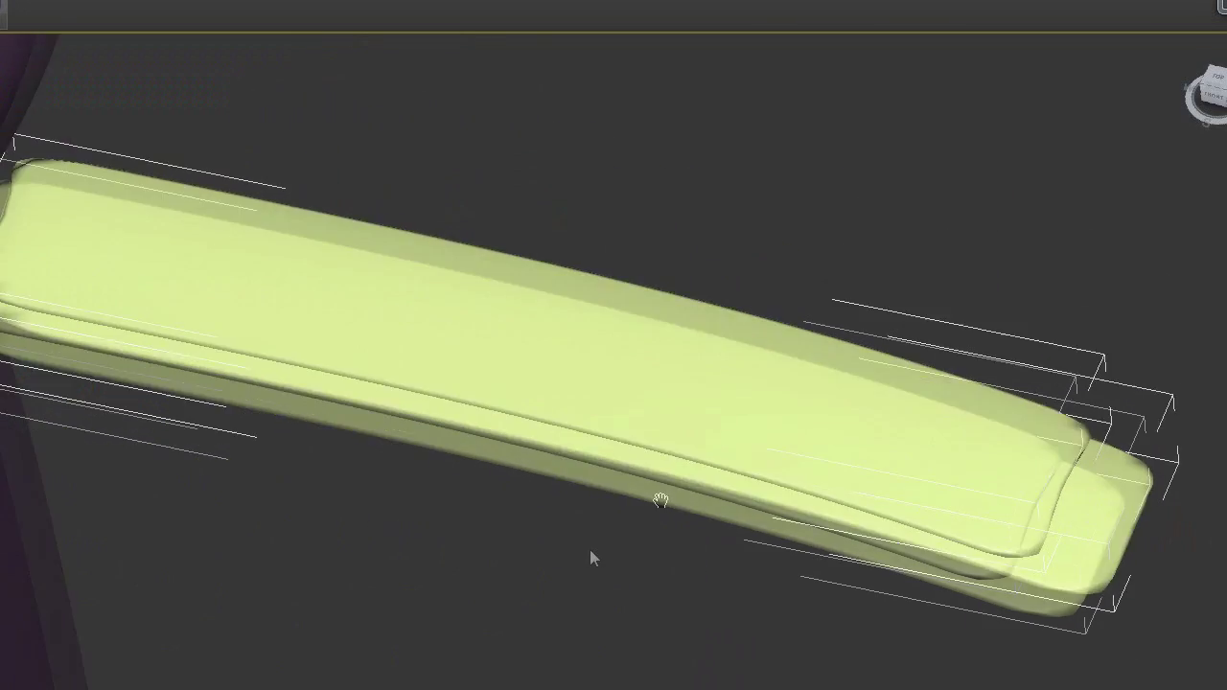
# Isolate the second base with its copied petals and centre the petals' pivots on the petals.
pyautogui.press('f')
pyautogui.scroll(-5, 950, 392)
pyautogui.keyDown('ctrl'); pyautogui.click(421, 254); pyautogui.keyUp('ctrl')
pyautogui.hotkey('alt', 'q')
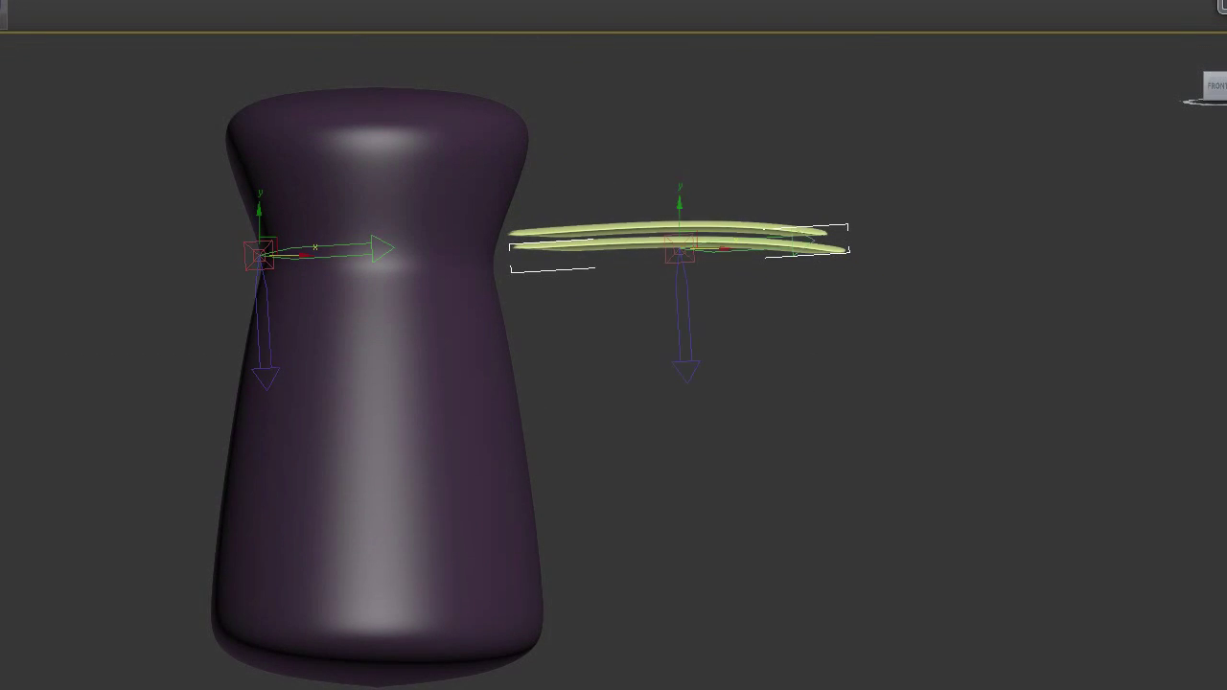
pyautogui.keyDown('alt'); pyautogui.moveTo(671, 270); pyautogui.dragTo(627, 553, button='middle'); pyautogui.keyUp('alt')
pyautogui.scroll(5, 668, 288)
# Rotate the copied petals from nearly horizontal to upright in the front view.
pyautogui.press('f')
pyautogui.press('e')
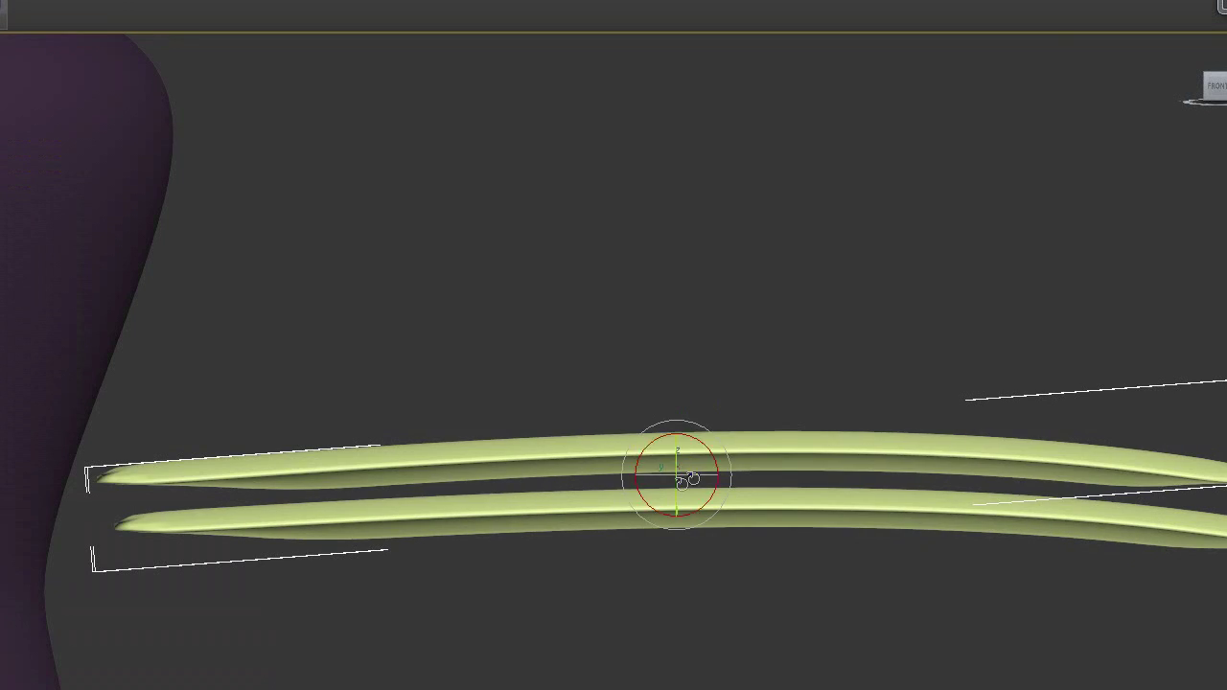
pyautogui.moveTo(709, 449); pyautogui.dragTo(652, 393)
pyautogui.click(540, 515)
pyautogui.moveTo(755, 514); pyautogui.dragTo(674, 449)
pyautogui.scroll(-5, 732, 521)
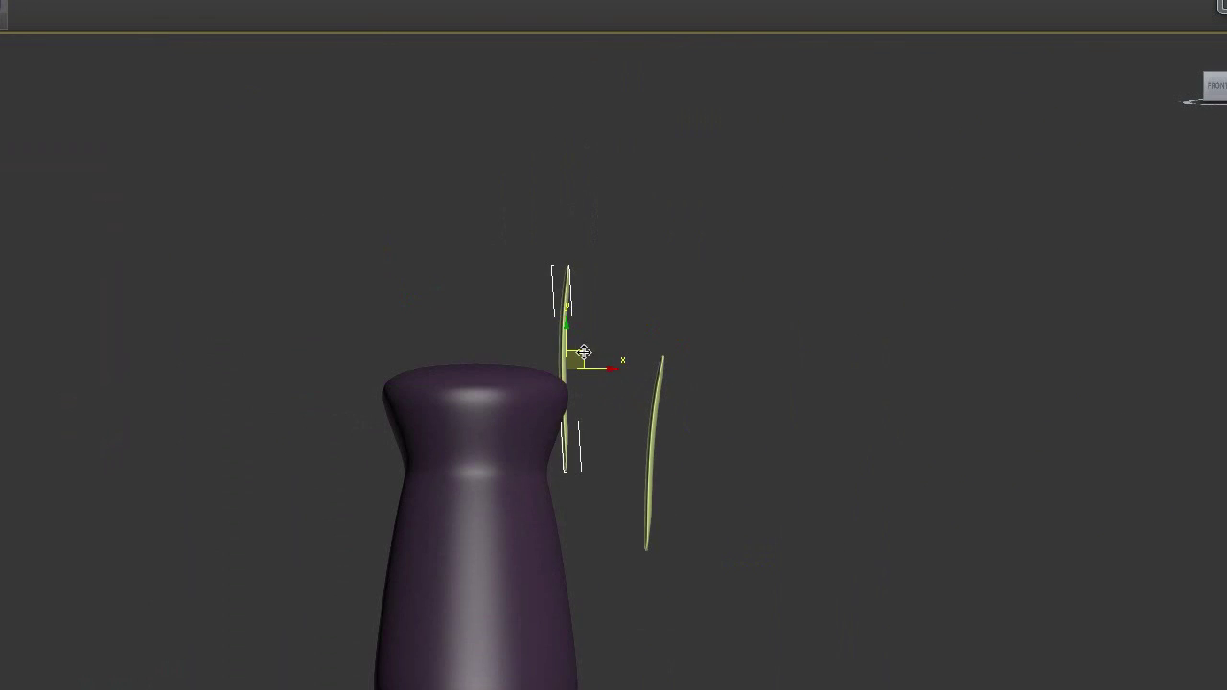
# Move the two upright petals onto the outer part of the second base's top.
pyautogui.moveTo(530, 323); pyautogui.dragTo(526, 325)
pyautogui.click(900, 433)
pyautogui.scroll(5, 632, 384)
pyautogui.moveTo(642, 422); pyautogui.dragTo(662, 630, button='middle')
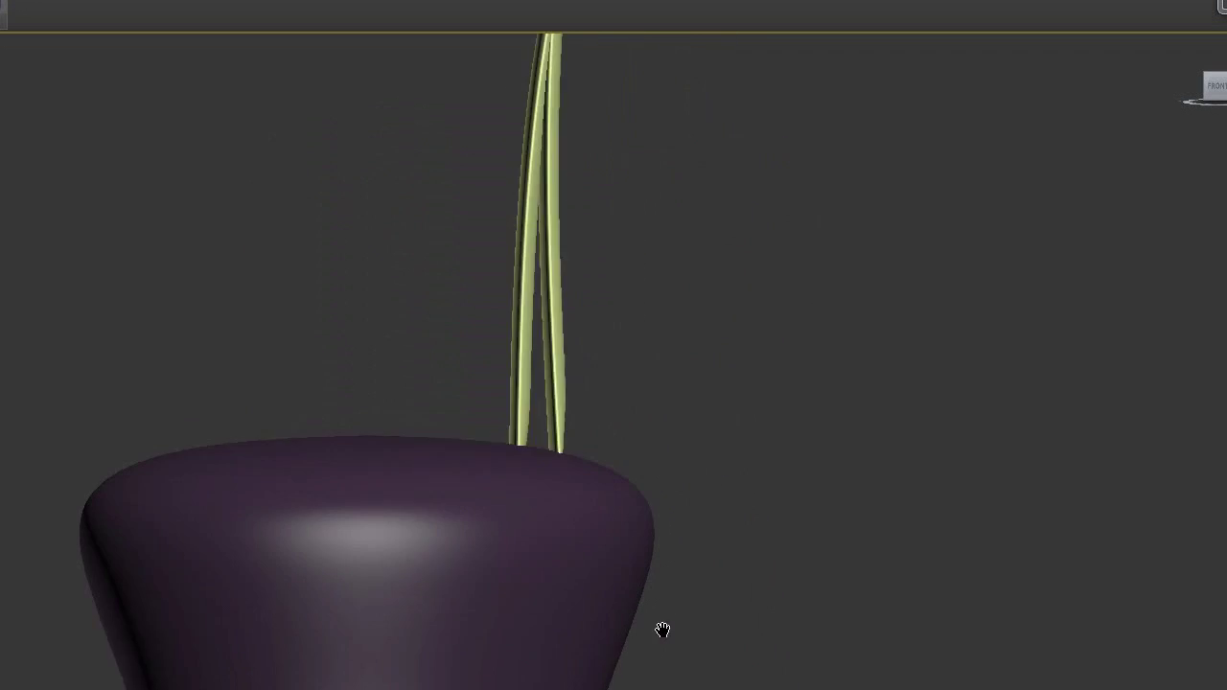
pyautogui.scroll(-2, 633, 479)
pyautogui.click(548, 278)
pyautogui.press('r')
pyautogui.press('w')
pyautogui.moveTo(562, 237); pyautogui.dragTo(604, 266)
# Line up the two petals one behind the other near the rim of the base's top.
pyautogui.press('t')
pyautogui.press('z')
pyautogui.scroll(-5, 724, 459)
pyautogui.press('F4')
pyautogui.scroll(5, 529, 390)
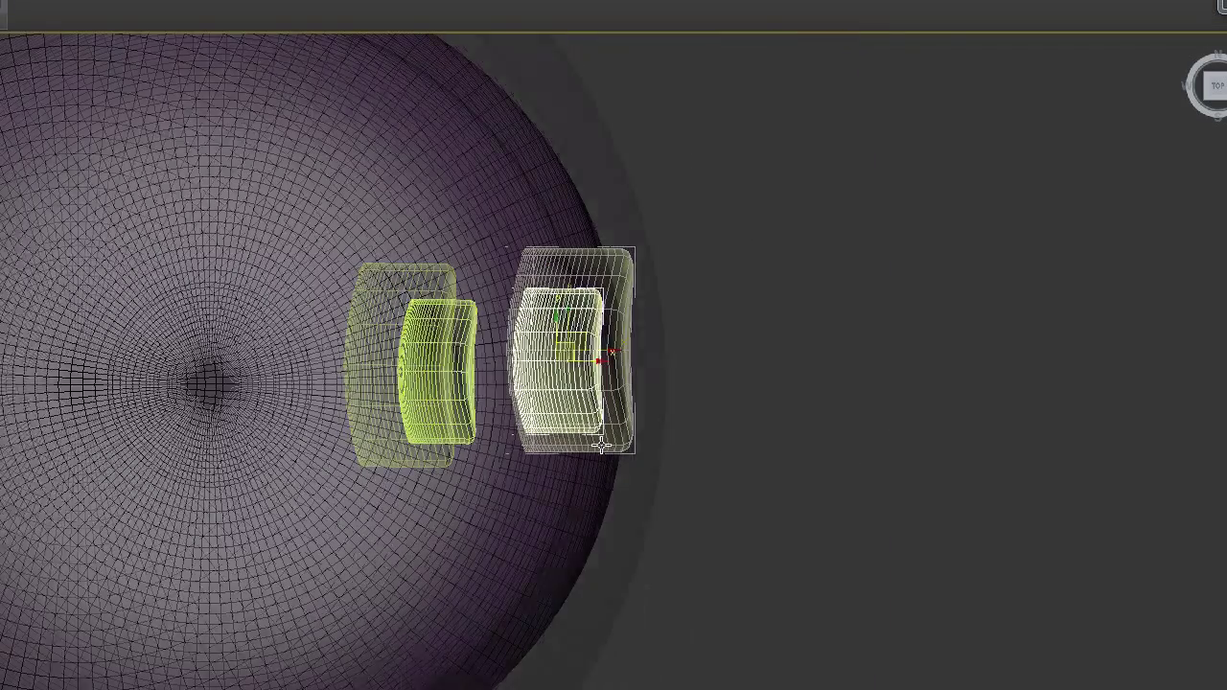
pyautogui.moveTo(535, 385); pyautogui.dragTo(722, 345, button='middle')
pyautogui.moveTo(811, 250); pyautogui.dragTo(891, 320)
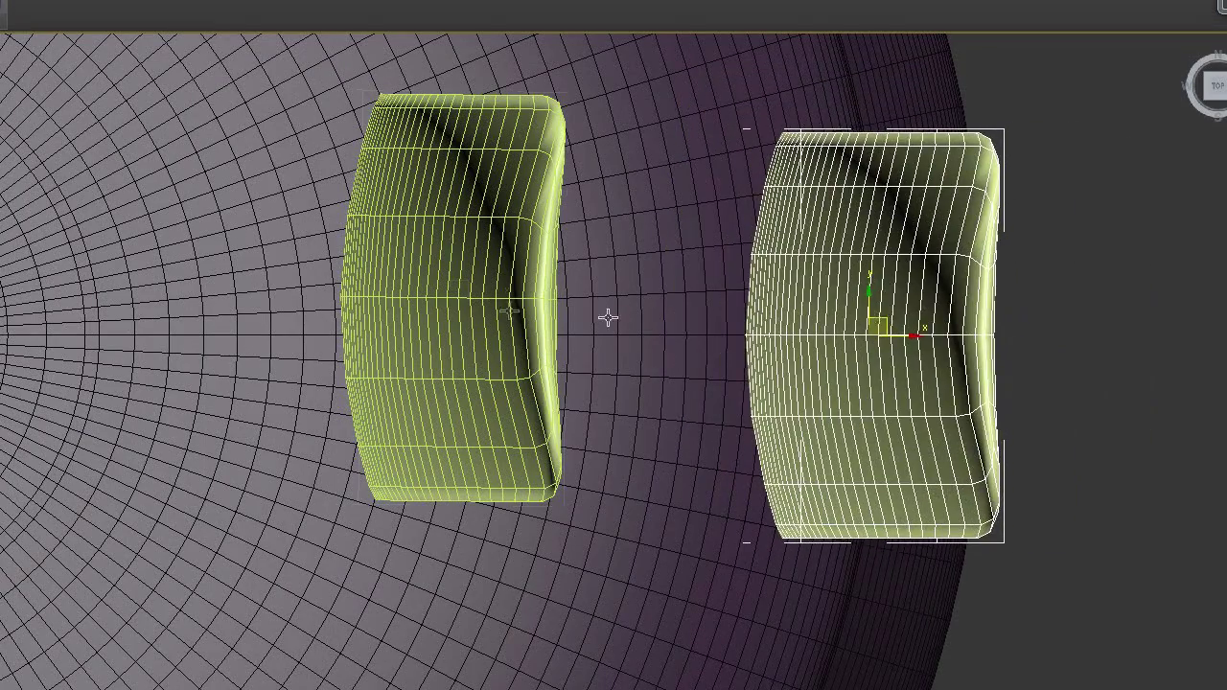
pyautogui.moveTo(460, 319); pyautogui.dragTo(753, 321)
# Lower both petals into the base's top so that only their upper portions project.
pyautogui.press('f')
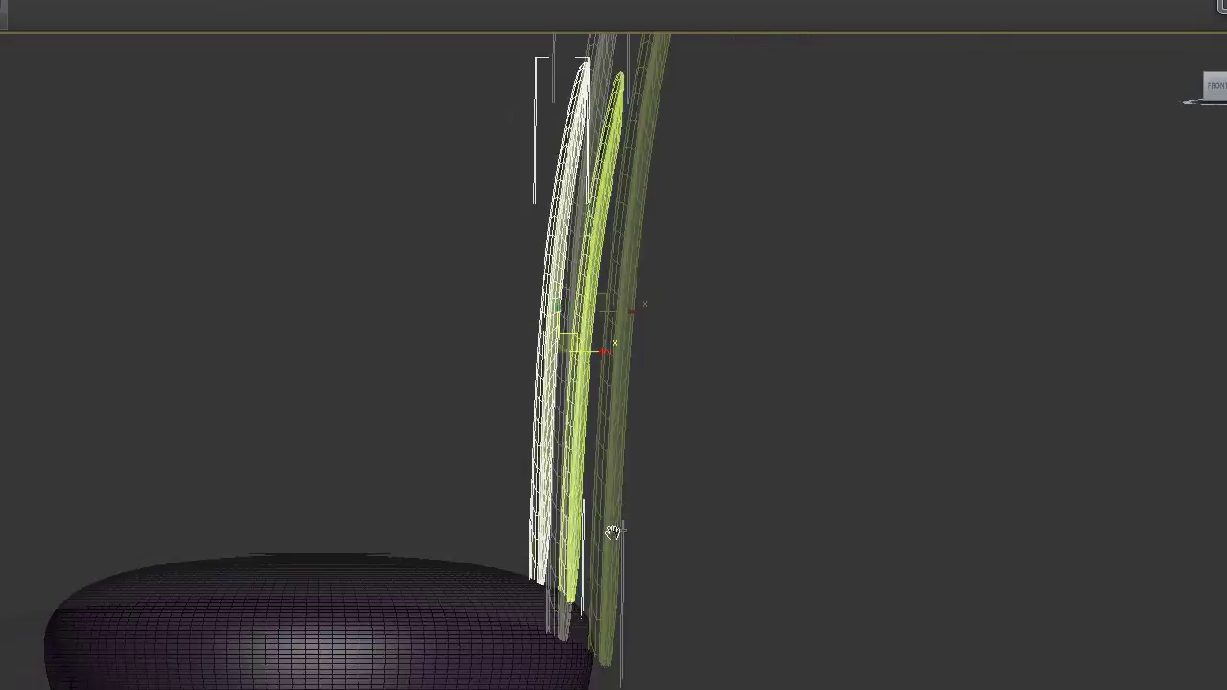
pyautogui.scroll(4, 703, 460)
pyautogui.hotkey('alt', 'Tab')
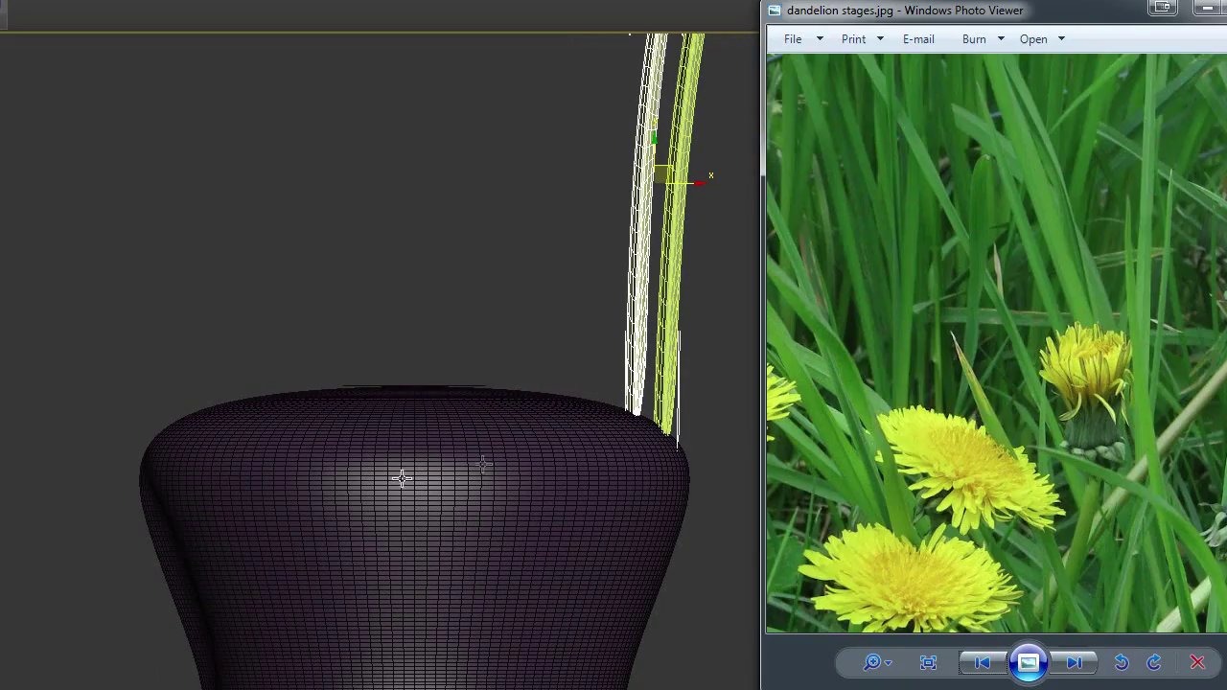
pyautogui.moveTo(669, 165); pyautogui.dragTo(634, 331)
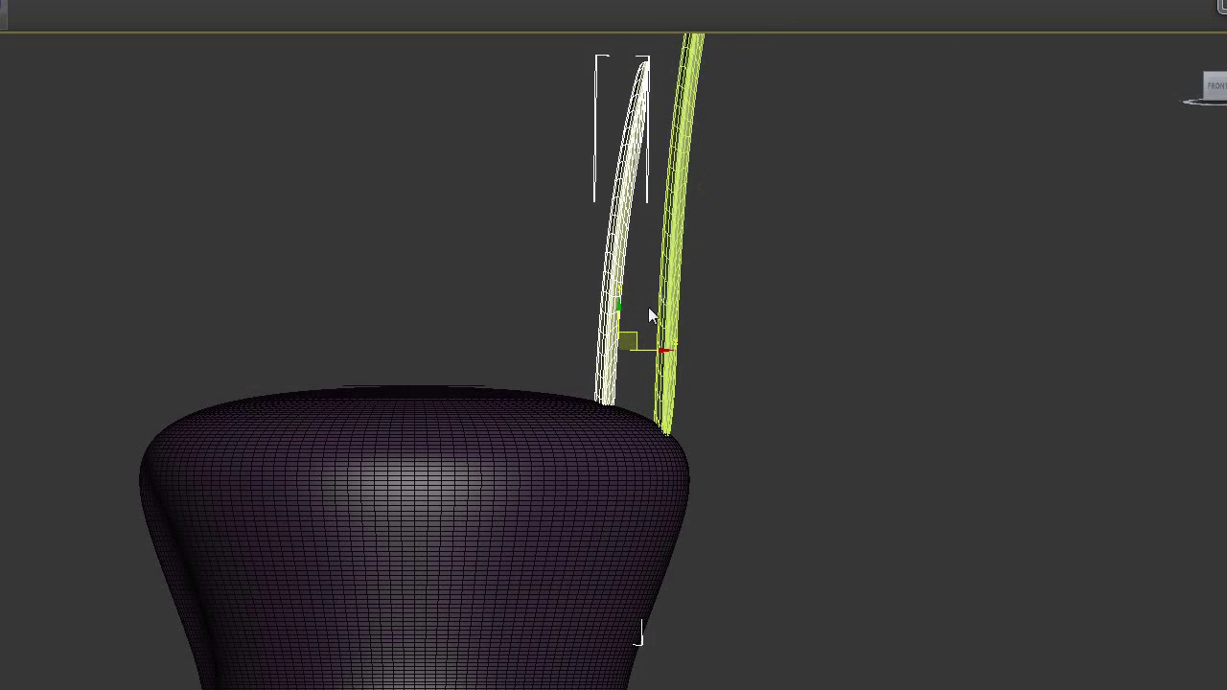
pyautogui.click(675, 240)
pyautogui.click(699, 185)
pyautogui.click(681, 182)
pyautogui.moveTo(705, 168); pyautogui.dragTo(656, 469)
# Tilt the two petals slightly outward to match the half-closed dandelion in the reference photo.
pyautogui.press('e')
pyautogui.press('w')
pyautogui.hotkey('alt', 'Tab')
pyautogui.moveTo(1025, 428); pyautogui.dragTo(1025, 553)
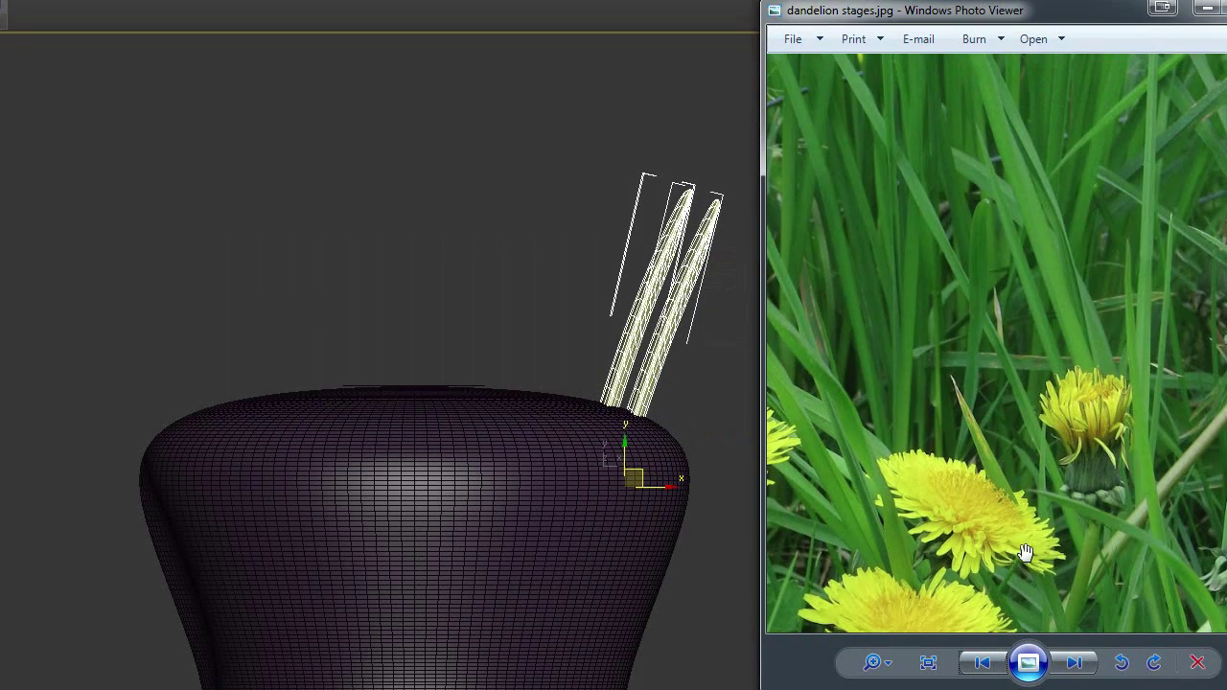
pyautogui.moveTo(1126, 378); pyautogui.dragTo(1126, 356)
pyautogui.click(594, 523)
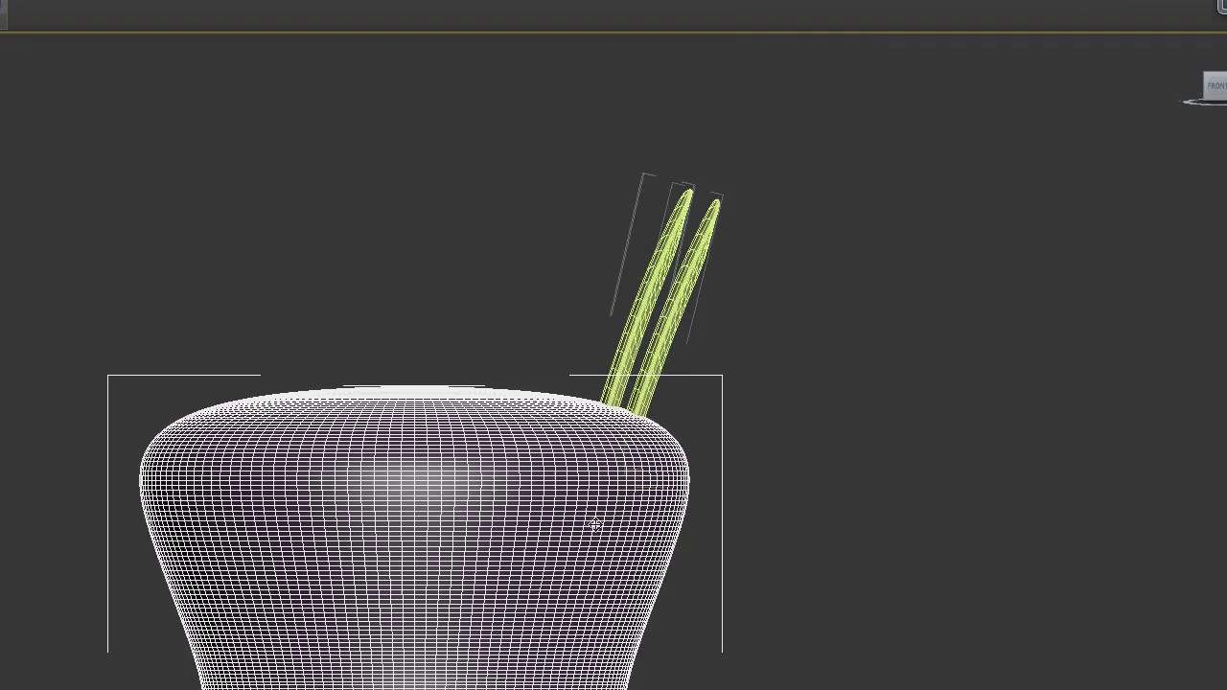
pyautogui.hotkey('ctrl', 'z')
pyautogui.press('e')
pyautogui.moveTo(668, 469)
pyautogui.mouseDown()
pyautogui.moveTo(663, 449)
pyautogui.moveTo(225, 446)
pyautogui.moveTo(488, 485)
pyautogui.moveTo(667, 483)
pyautogui.moveTo(649, 415)
pyautogui.moveTo(659, 401)
pyautogui.moveTo(668, 428)
pyautogui.mouseUp()
# Copy the petal pair inward to make four pairs, raising the copies progressively towards the base's centre.
pyautogui.press('w')
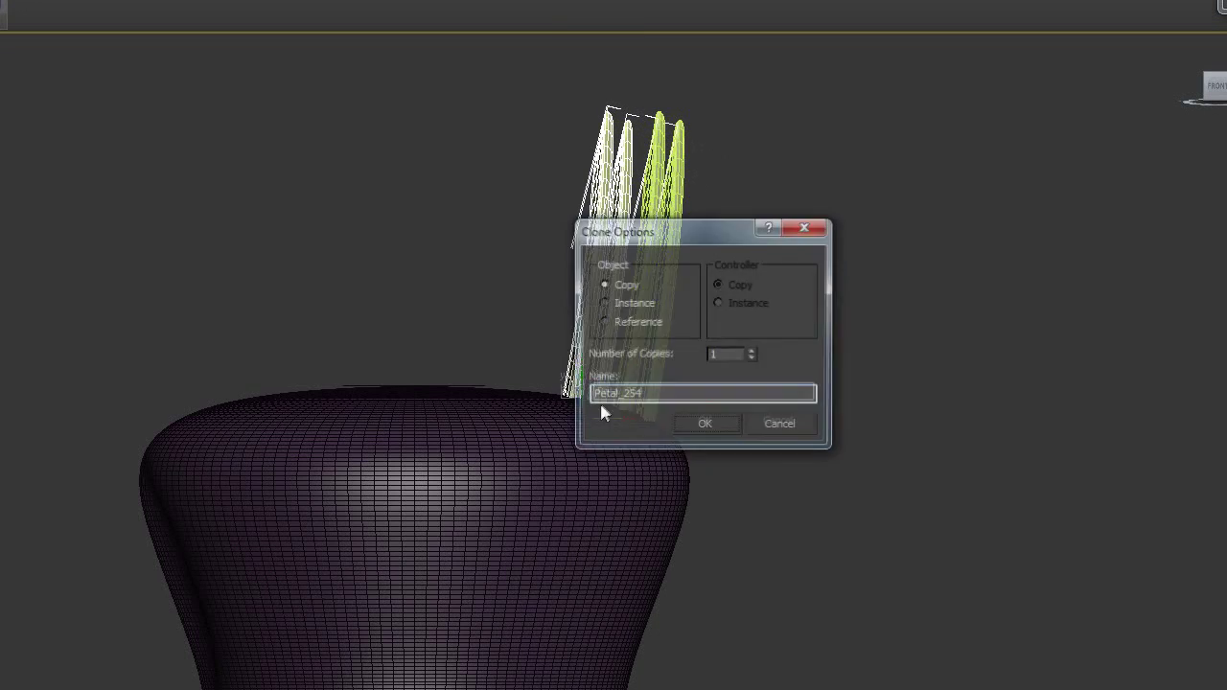
pyautogui.press('Return')
pyautogui.moveTo(621, 369)
pyautogui.mouseDown()
pyautogui.moveTo(611, 397)
pyautogui.moveTo(547, 364)
pyautogui.moveTo(522, 314)
pyautogui.moveTo(562, 346)
pyautogui.mouseUp()
pyautogui.press('Return')
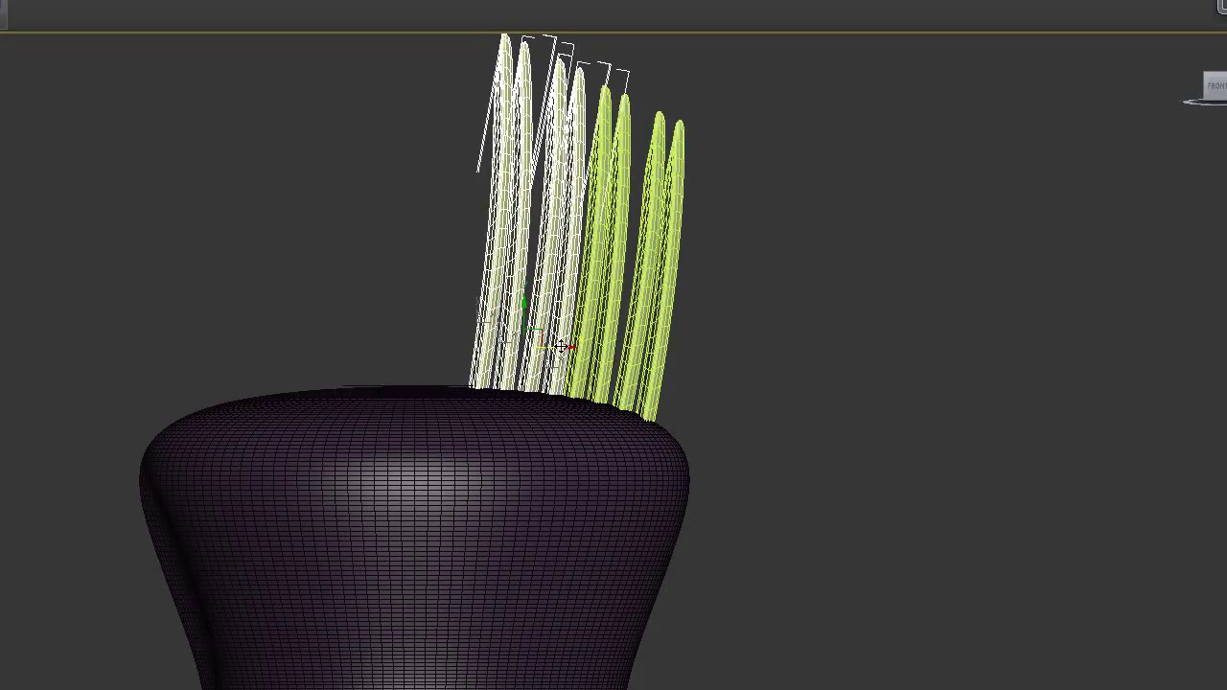
# Align the pivots of all eight petals to the base's pivot point in X, Y and Z position and orientation.
pyautogui.keyDown('alt'); pyautogui.moveTo(940, 325); pyautogui.dragTo(942, 361, button='middle'); pyautogui.keyUp('alt')
pyautogui.press('t')
pyautogui.scroll(4, 989, 460)
pyautogui.moveTo(991, 465); pyautogui.dragTo(910, 436, button='middle')
pyautogui.click(842, 430)
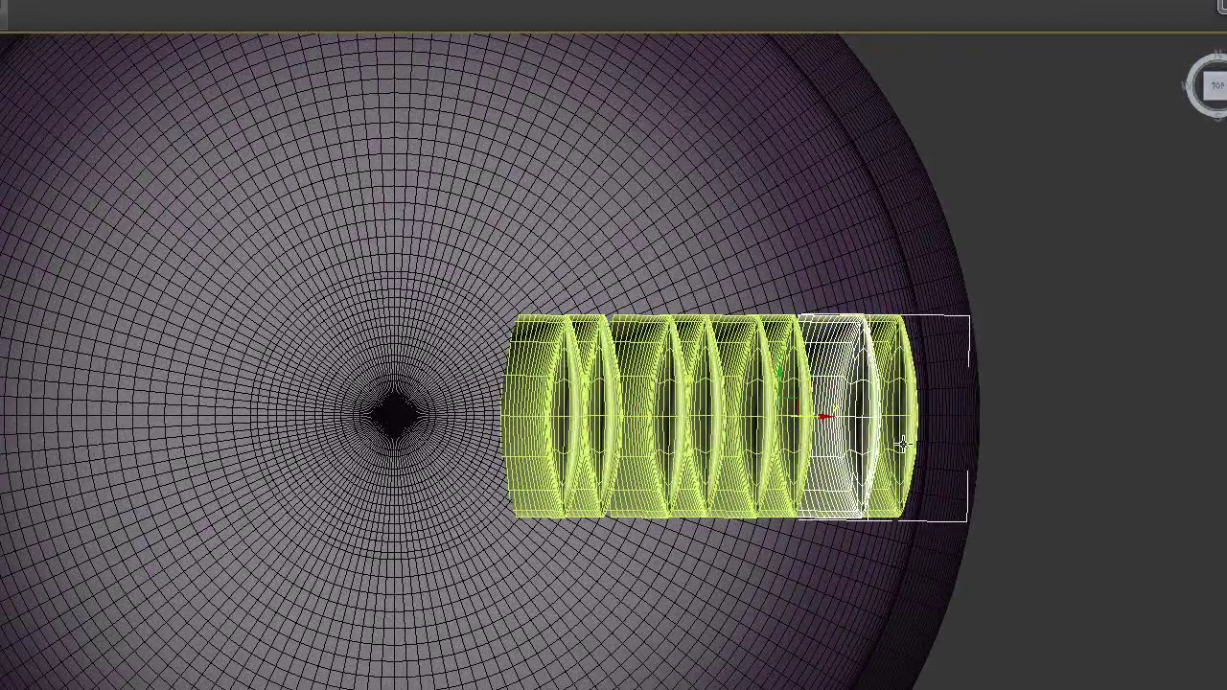
pyautogui.keyDown('ctrl'); pyautogui.click(903, 445); pyautogui.keyUp('ctrl')
pyautogui.keyDown('ctrl'); pyautogui.click(795, 435); pyautogui.keyUp('ctrl')
pyautogui.keyDown('ctrl'); pyautogui.click(747, 437); pyautogui.keyUp('ctrl')
pyautogui.keyDown('ctrl'); pyautogui.click(705, 439); pyautogui.keyUp('ctrl')
pyautogui.keyDown('ctrl'); pyautogui.click(654, 439); pyautogui.keyUp('ctrl')
pyautogui.keyDown('ctrl'); pyautogui.click(599, 439); pyautogui.keyUp('ctrl')
pyautogui.keyDown('ctrl'); pyautogui.click(551, 439); pyautogui.keyUp('ctrl')
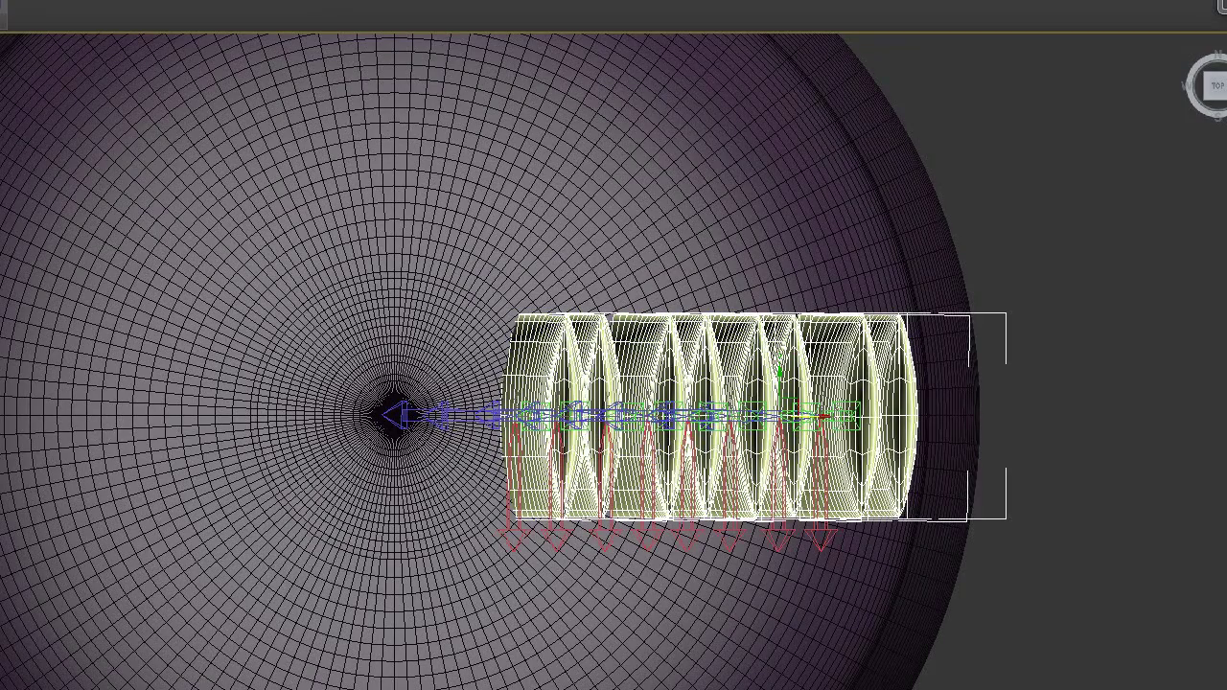
pyautogui.hotkey('alt', 'a')
pyautogui.click(384, 366)
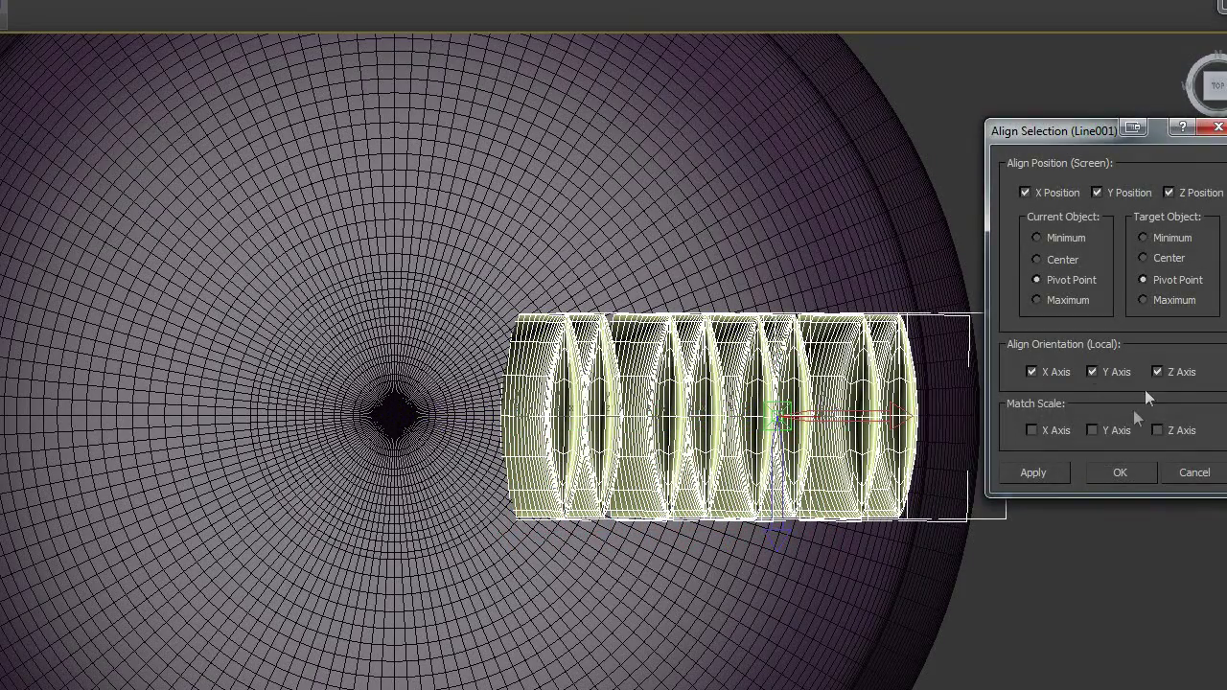
pyautogui.click(1119, 473)
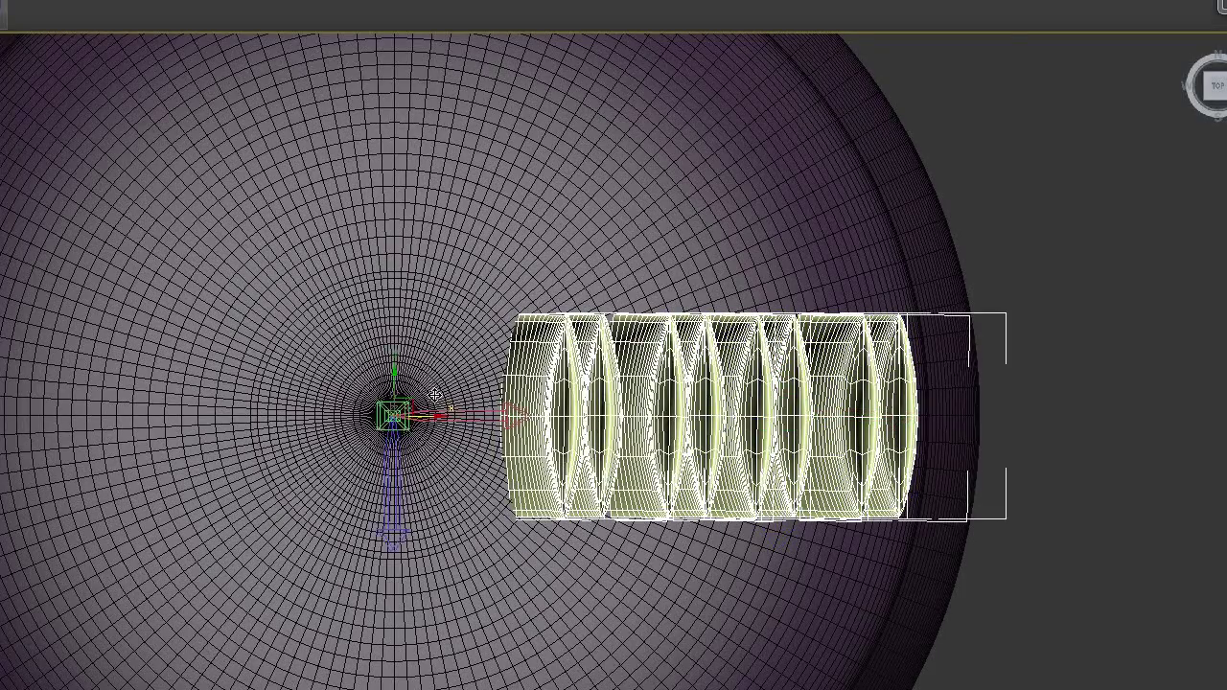
pyautogui.moveTo(435, 395); pyautogui.dragTo(527, 323, button='middle')
pyautogui.click(437, 269)
pyautogui.click(1188, 477)
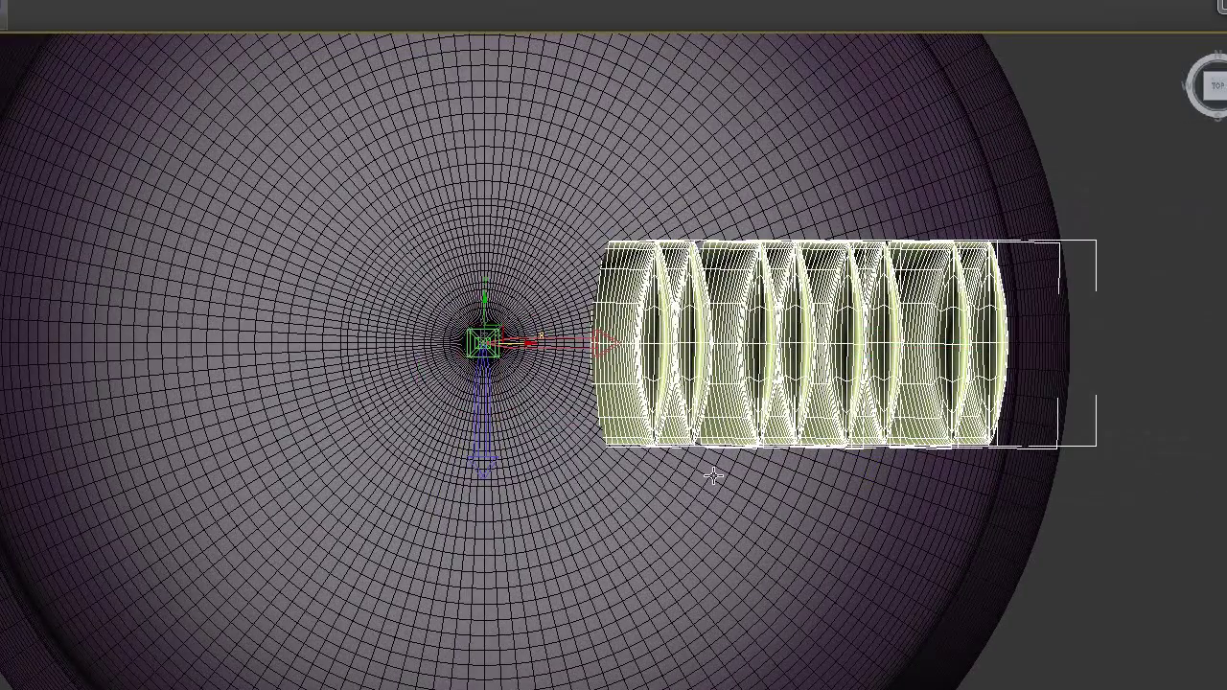
# Examine the row of petals and their shared central pivot from the front and the top.
pyautogui.keyDown('alt'); pyautogui.moveTo(988, 599); pyautogui.dragTo(961, 170, button='middle'); pyautogui.keyUp('alt')
pyautogui.press('t')
pyautogui.scroll(3, 830, 534)
pyautogui.press('f')
pyautogui.scroll(-5, 882, 373)
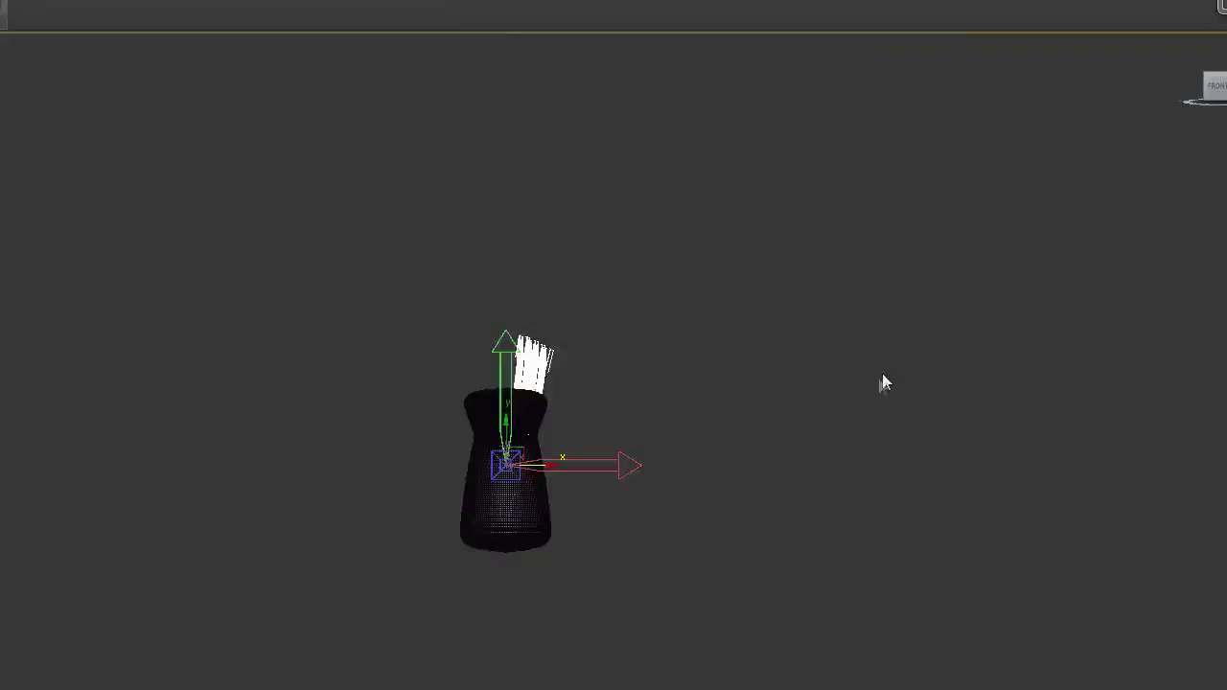
pyautogui.scroll(5, 528, 390)
pyautogui.press('t')
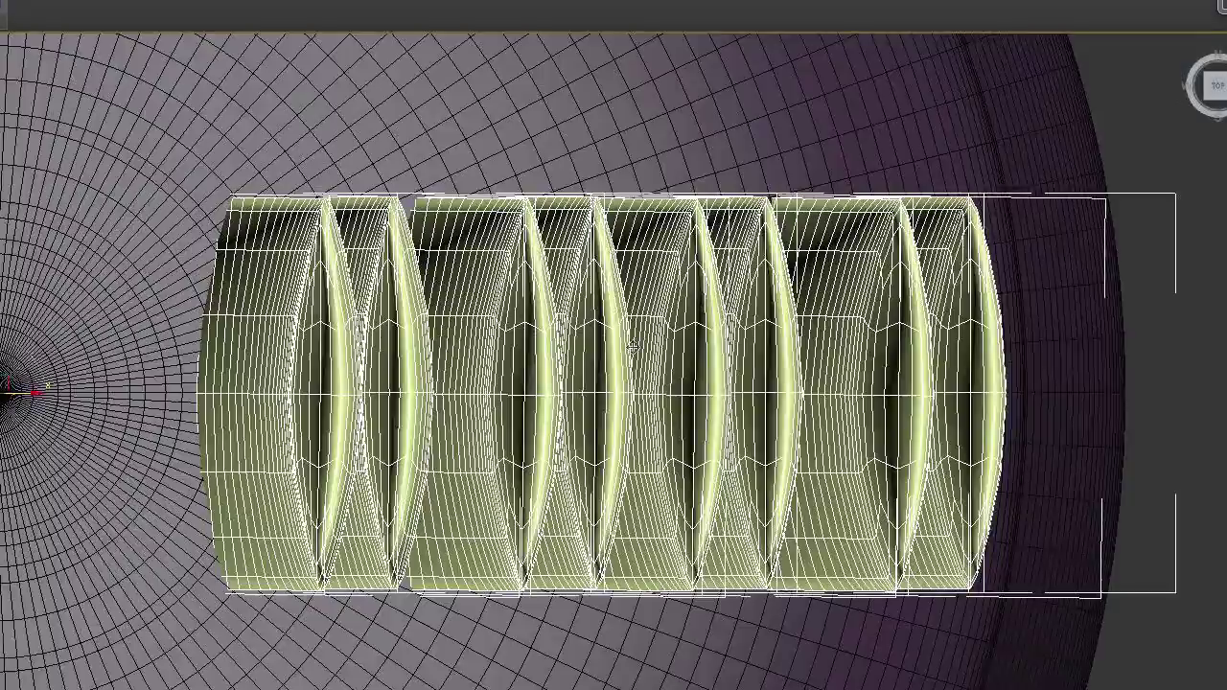
# Rotate individual petals of the row by different small angles around the base's centre to stagger them.
pyautogui.scroll(-3, 757, 297)
pyautogui.click(811, 355)
pyautogui.click(745, 351)
pyautogui.moveTo(397, 329)
pyautogui.mouseDown()
pyautogui.moveTo(396, 373)
pyautogui.moveTo(399, 354)
pyautogui.moveTo(425, 346)
pyautogui.moveTo(366, 393)
pyautogui.mouseUp()
pyautogui.click(707, 352)
pyautogui.click(497, 365)
pyautogui.click(851, 354)
pyautogui.hotkey('ctrl', 'z')
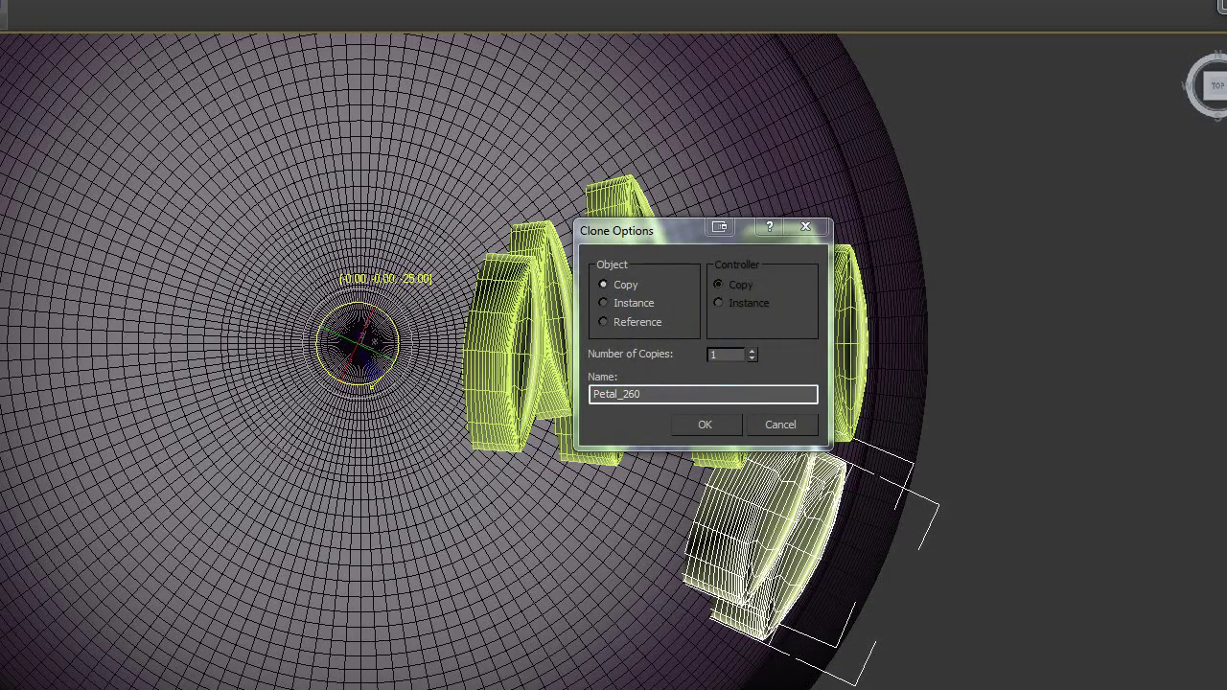
# Array the two outer petal pairs around the base's centre, the outermost with 14 copies at 25-degree steps.
pyautogui.click(726, 357)
pyautogui.write('14')
pyautogui.doubleClick(725, 357)
pyautogui.click(721, 420)
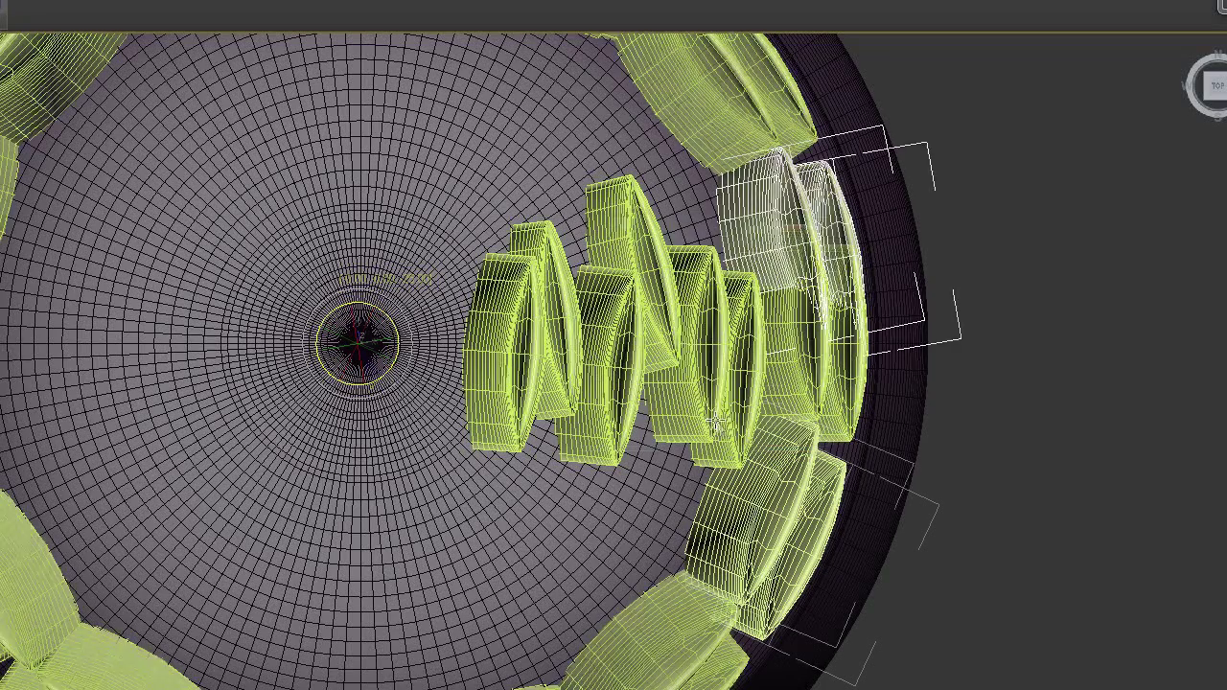
pyautogui.moveTo(382, 375)
pyautogui.mouseDown()
pyautogui.moveTo(374, 393)
pyautogui.moveTo(337, 390)
pyautogui.moveTo(358, 402)
pyautogui.mouseUp()
pyautogui.click(714, 425)
# Array the third petal pair inward around the base's centre with 9 copies at 40-degree steps.
pyautogui.click(612, 372)
pyautogui.keyDown('ctrl'); pyautogui.click(649, 317); pyautogui.keyUp('ctrl')
pyautogui.moveTo(731, 355); pyautogui.dragTo(688, 354)
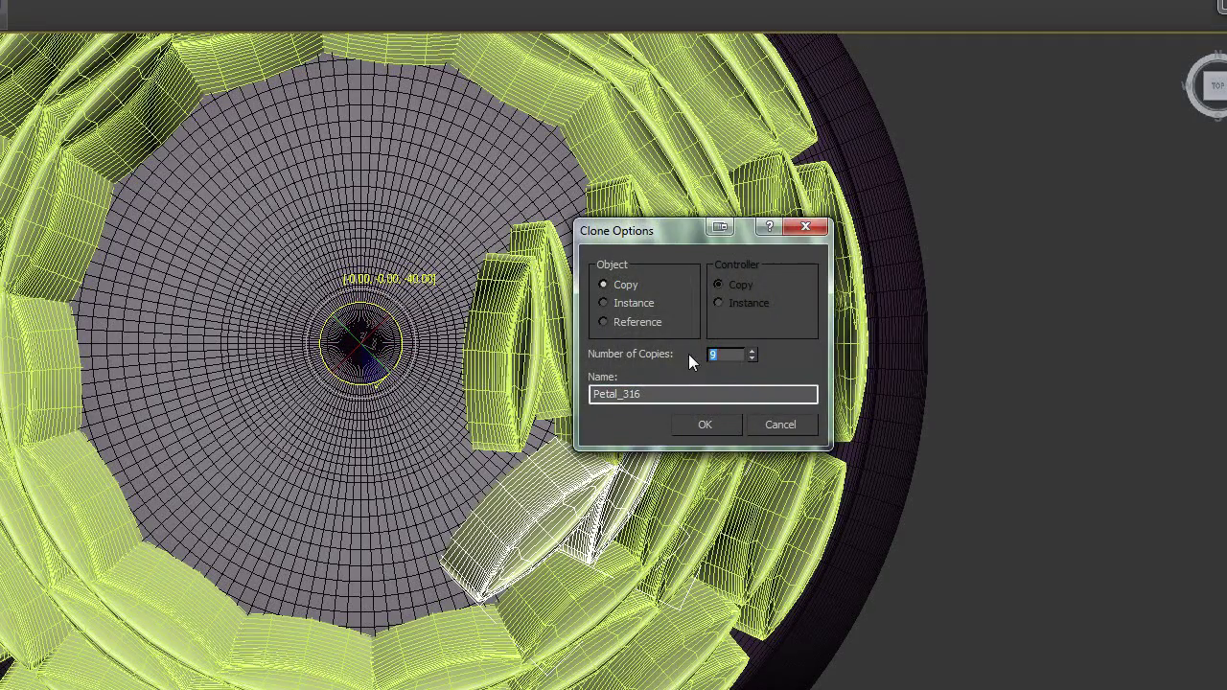
pyautogui.write('9')
pyautogui.press('Return')
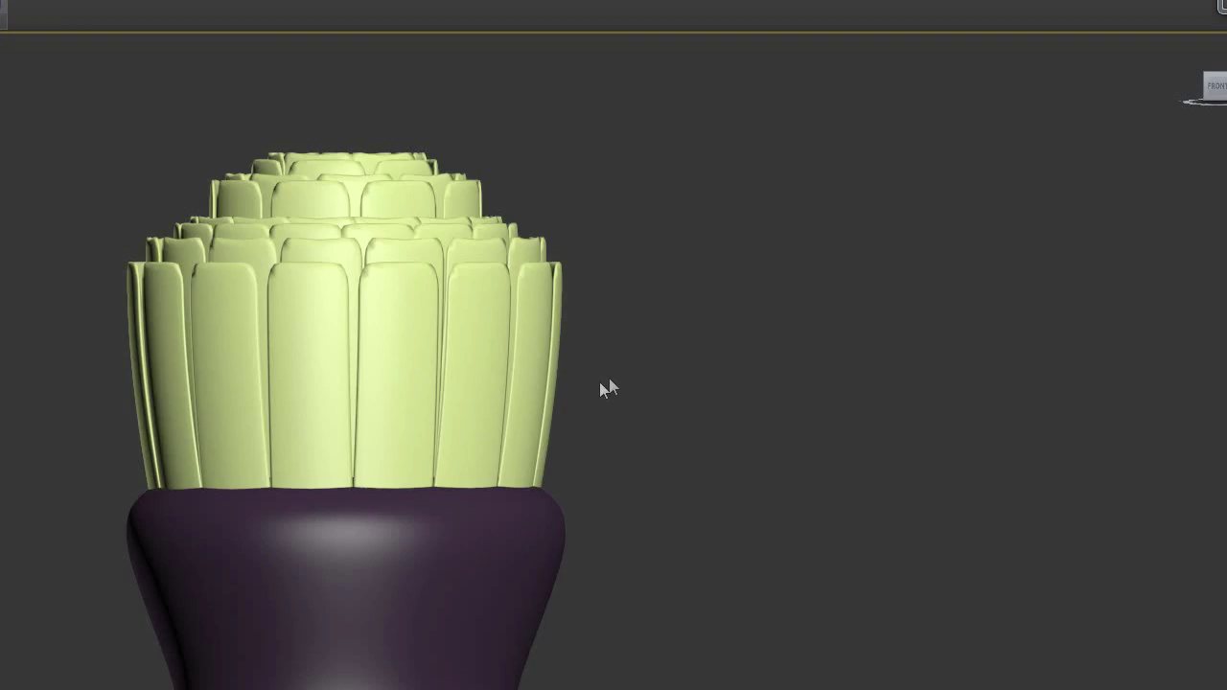
pyautogui.moveTo(601, 384); pyautogui.dragTo(772, 317, button='middle')
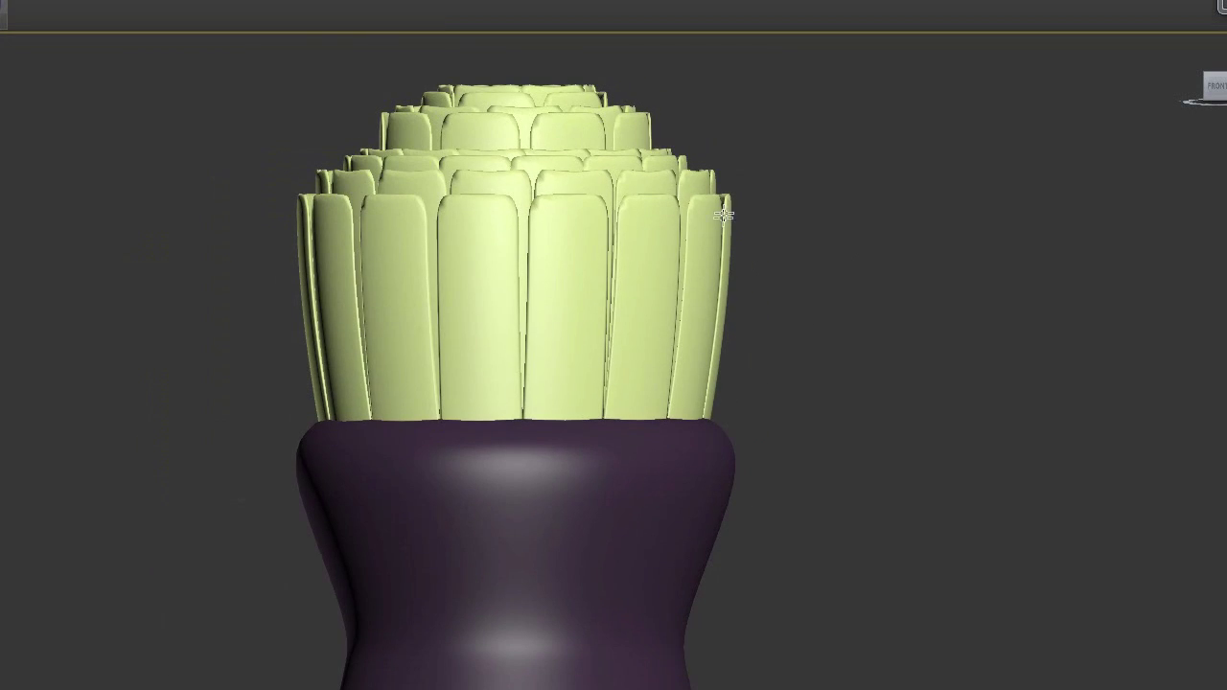
# Bend one outer petal of the half-closed flower outward and down over the base's rim by moving its upper vertices.
pyautogui.moveTo(899, 277); pyautogui.dragTo(789, 312, button='middle')
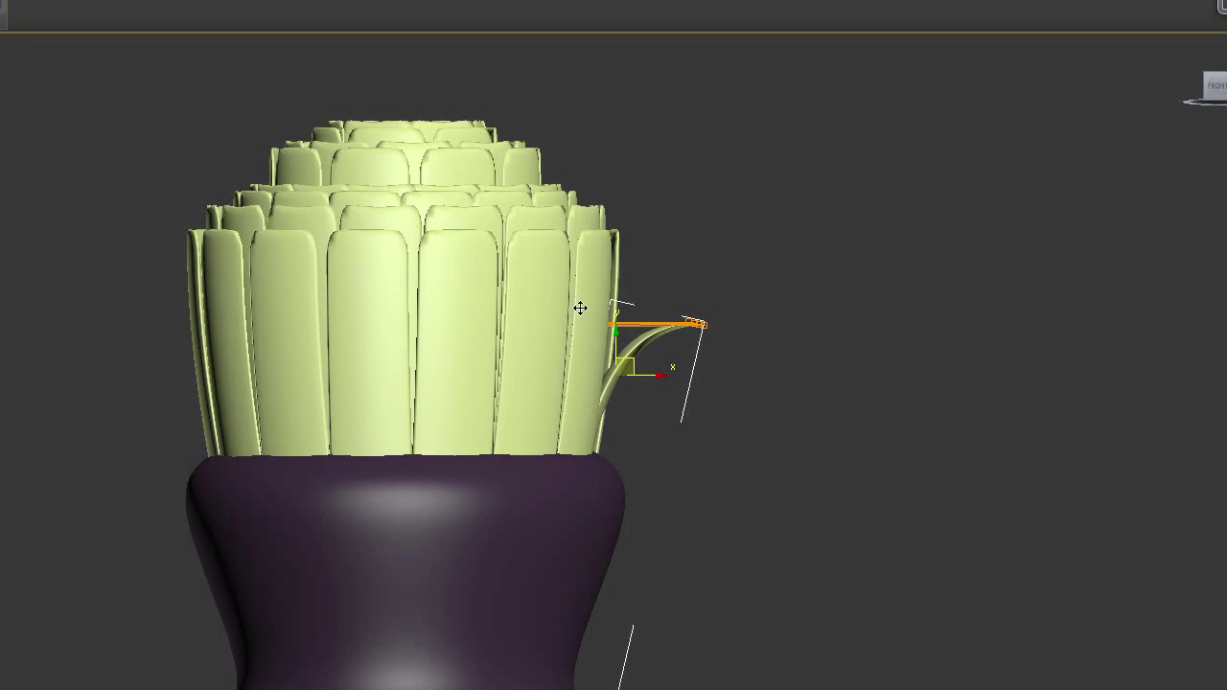
pyautogui.moveTo(584, 297); pyautogui.dragTo(792, 405)
pyautogui.moveTo(711, 315); pyautogui.dragTo(762, 435)
pyautogui.keyDown('alt'); pyautogui.moveTo(905, 493); pyautogui.dragTo(907, 542, button='middle'); pyautogui.keyUp('alt')
pyautogui.press('f')
pyautogui.scroll(3, 907, 485)
pyautogui.scroll(-2, 958, 566)
pyautogui.keyDown('alt'); pyautogui.moveTo(973, 567); pyautogui.dragTo(892, 564, button='middle'); pyautogui.keyUp('alt')
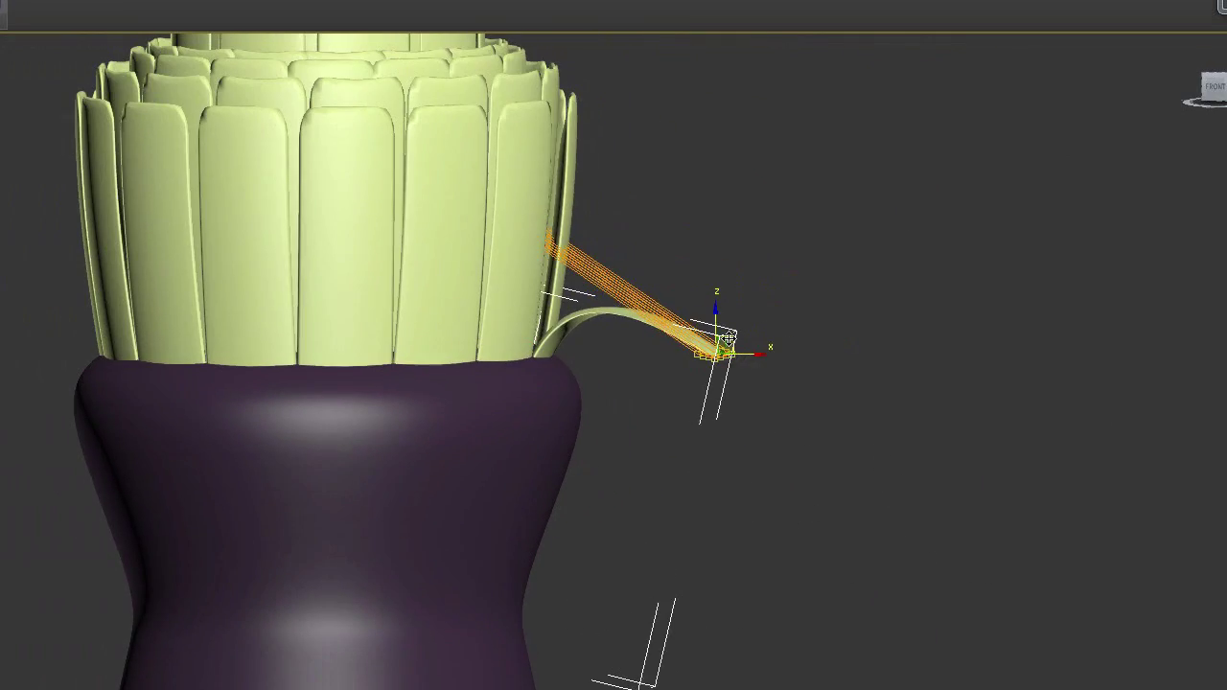
pyautogui.moveTo(726, 345); pyautogui.dragTo(721, 446)
pyautogui.keyDown('alt'); pyautogui.moveTo(730, 551); pyautogui.dragTo(689, 551, button='middle'); pyautogui.keyUp('alt')
pyautogui.moveTo(479, 529); pyautogui.dragTo(532, 559, button='middle')
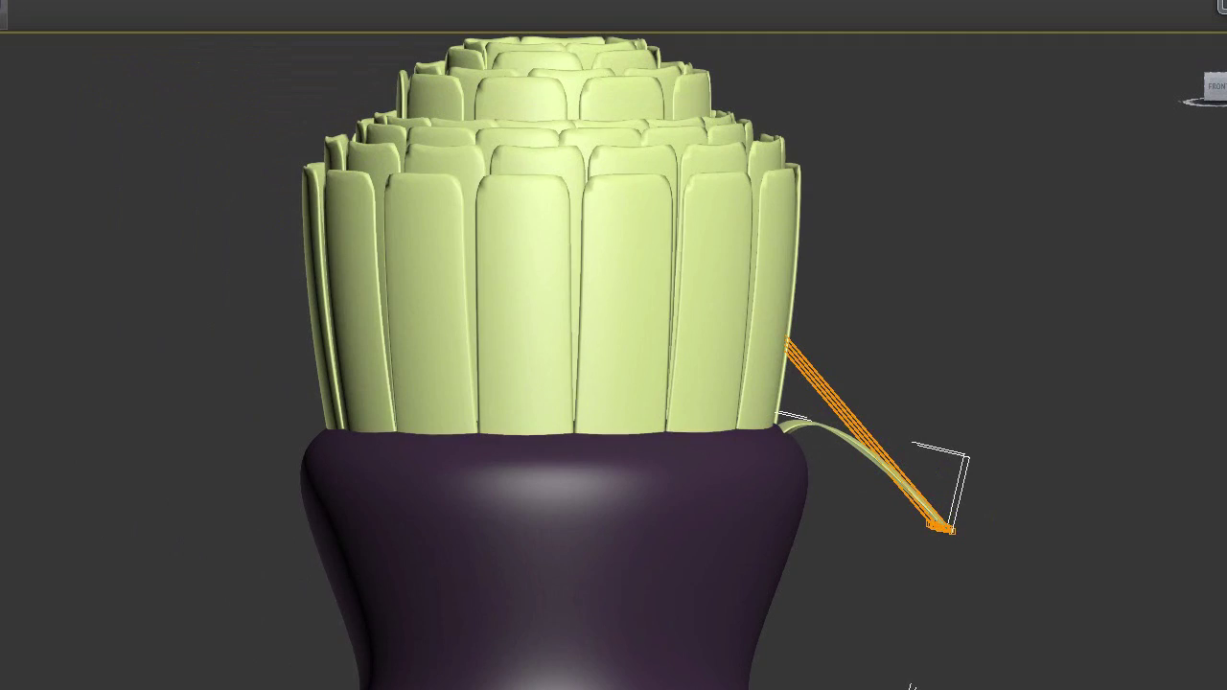
# Bend an outer petal on the opposite side of the flower outward by moving its upper vertices.
pyautogui.click(353, 252)
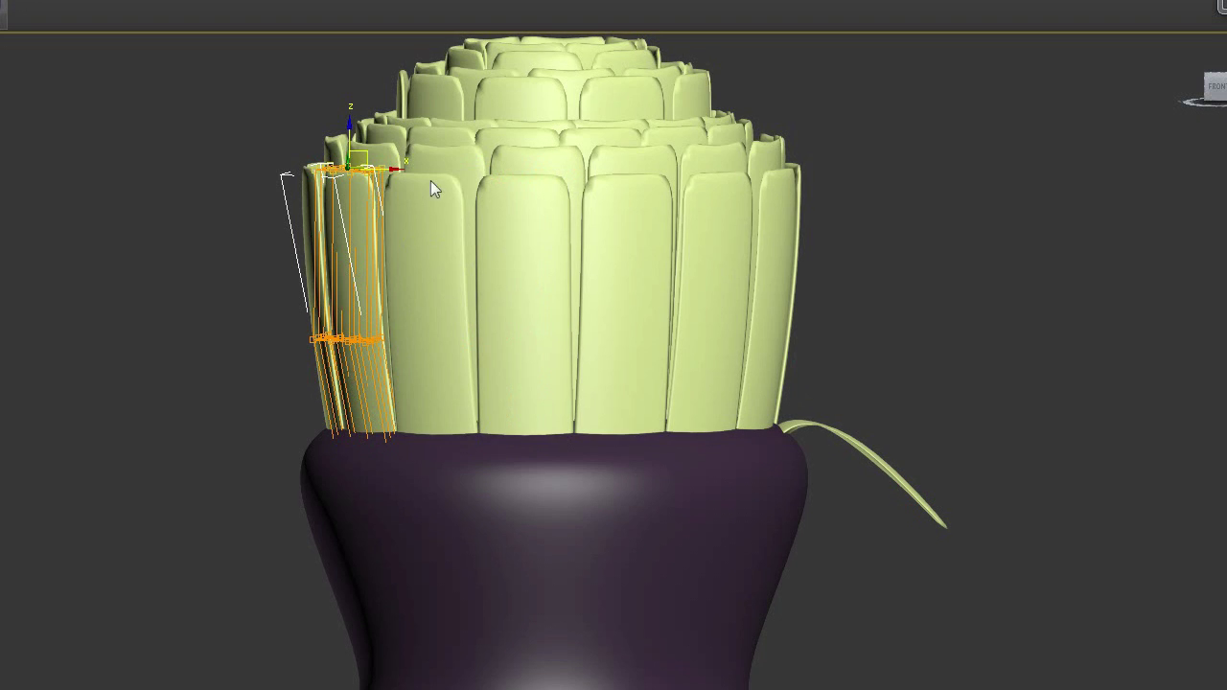
pyautogui.moveTo(278, 239); pyautogui.dragTo(419, 287)
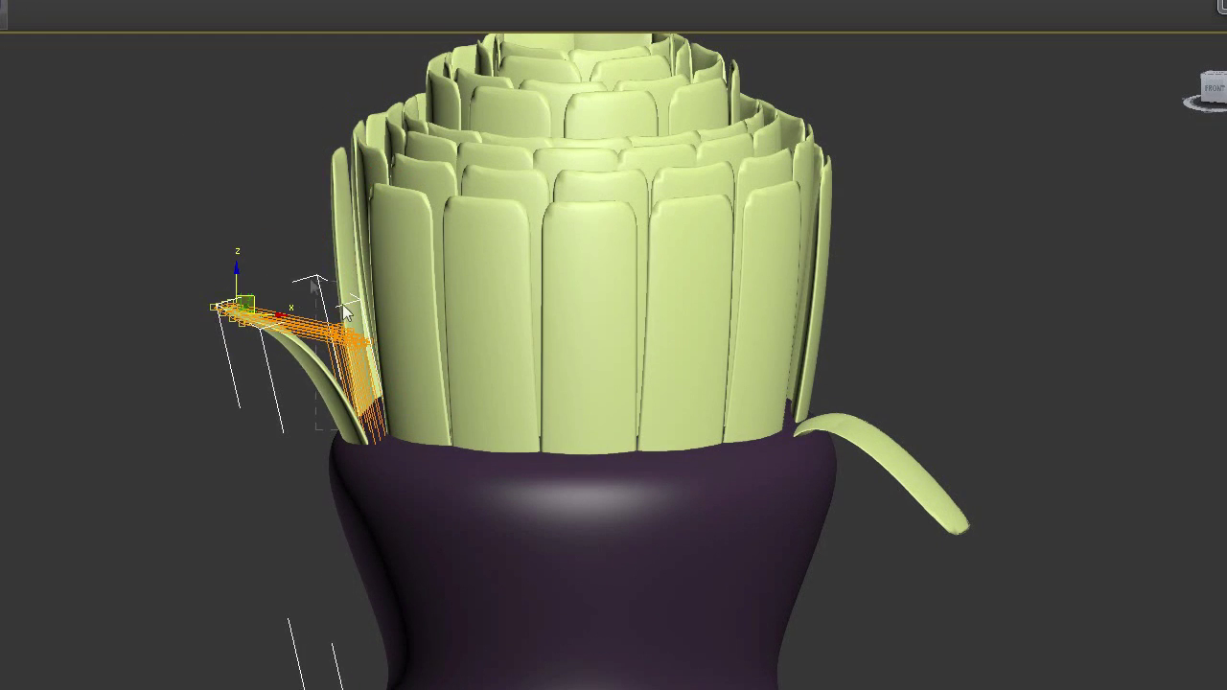
pyautogui.click(700, 483)
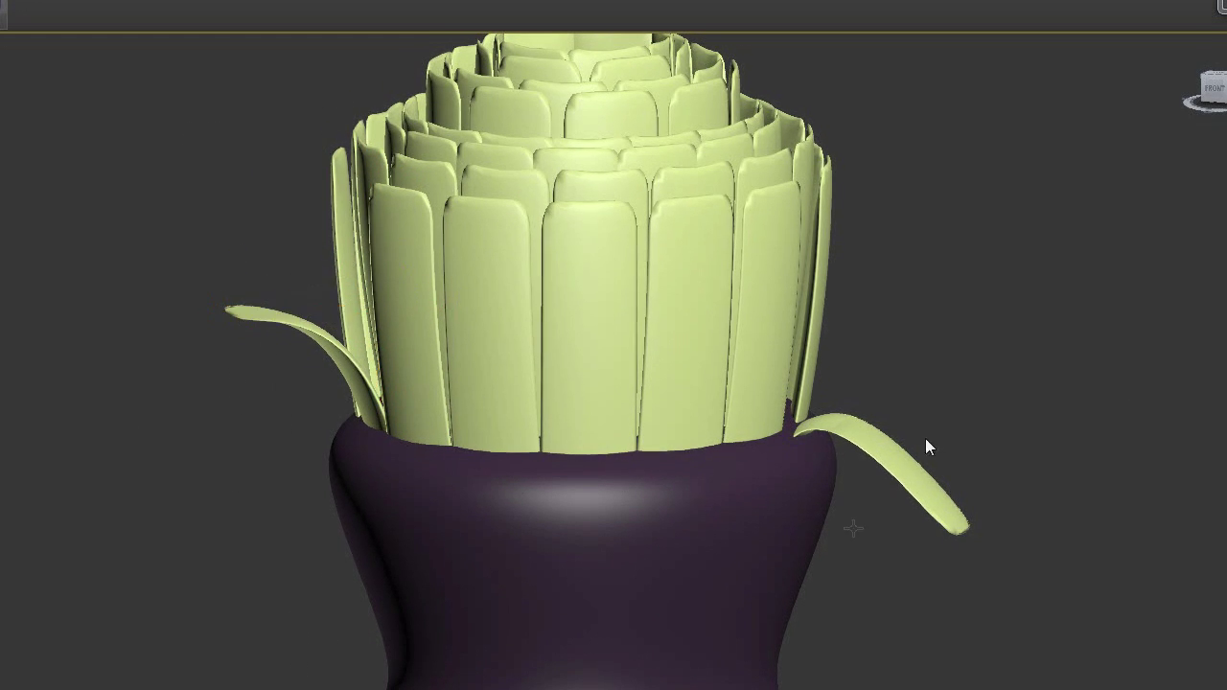
# Lean the upper part of an outer petal at the back of the half-closed flower slightly outward.
pyautogui.scroll(-4, 756, 418)
pyautogui.scroll(5, 641, 389)
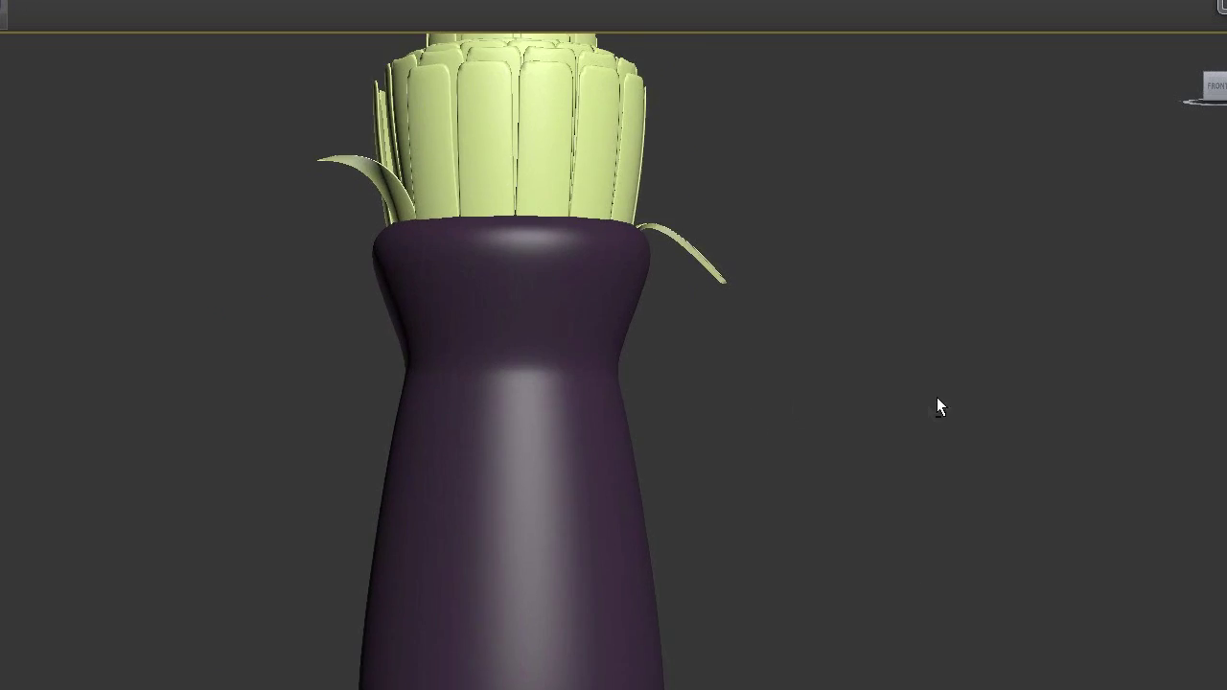
pyautogui.keyDown('alt'); pyautogui.moveTo(936, 406); pyautogui.dragTo(652, 496, button='middle'); pyautogui.keyUp('alt')
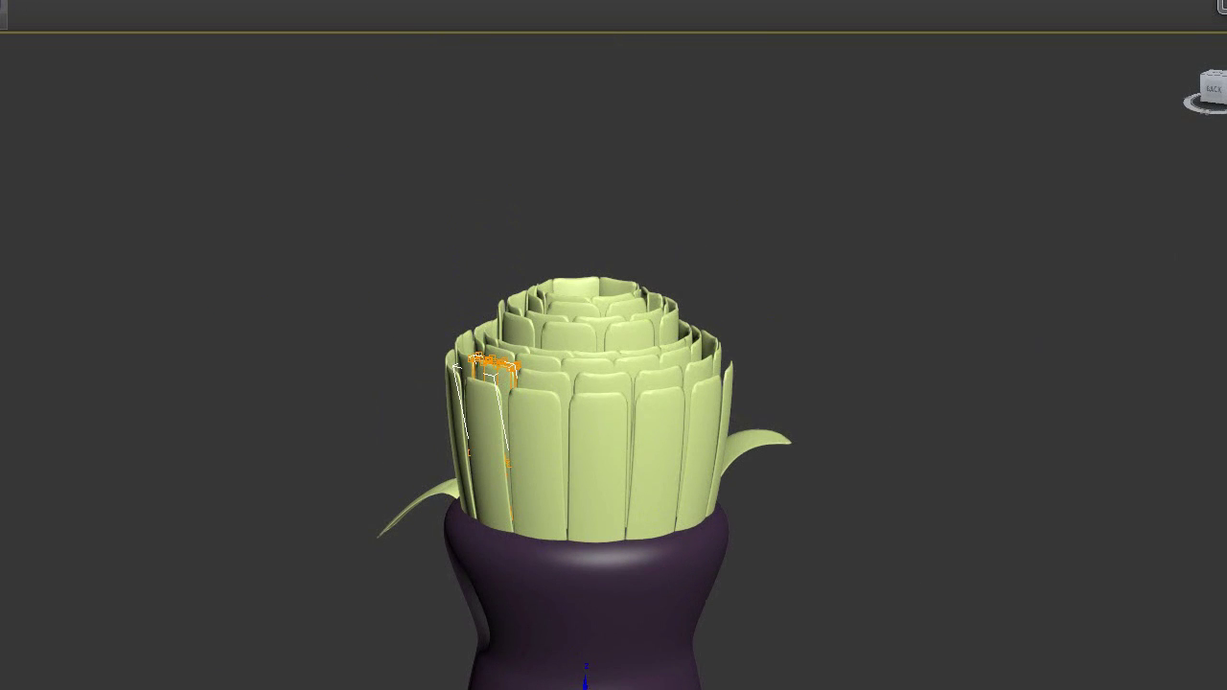
pyautogui.scroll(5, 548, 469)
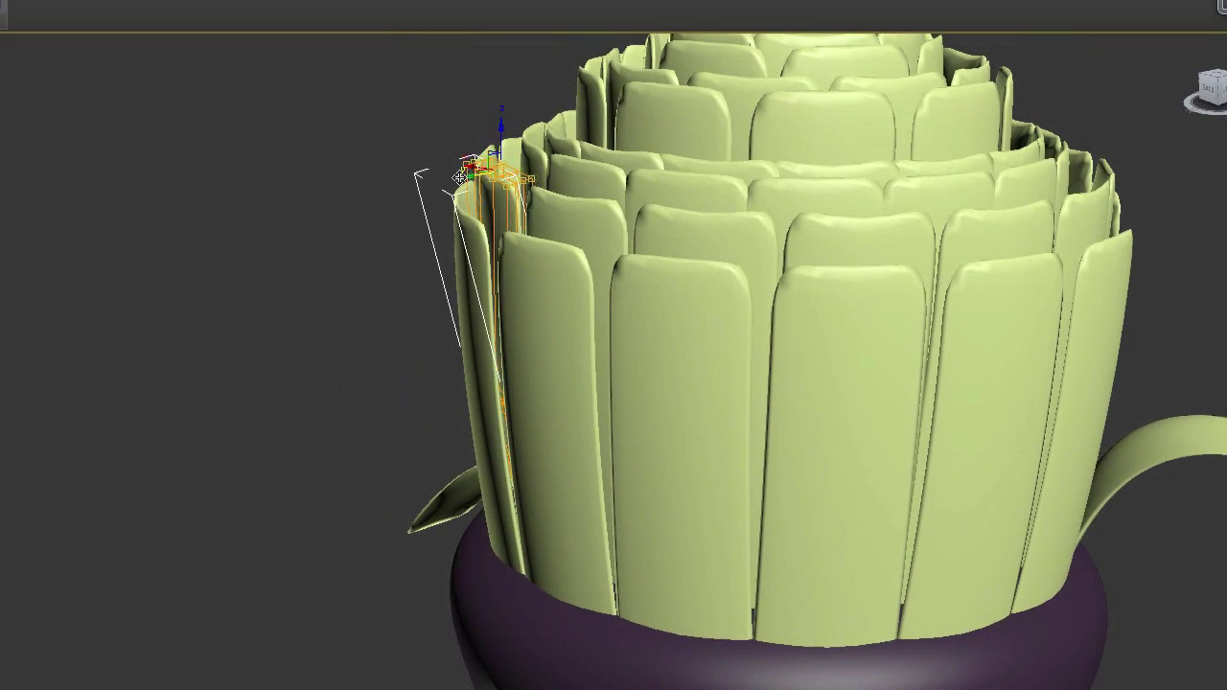
pyautogui.keyDown('alt'); pyautogui.moveTo(533, 254); pyautogui.dragTo(522, 421, button='middle'); pyautogui.keyUp('alt')
pyautogui.click(439, 501)
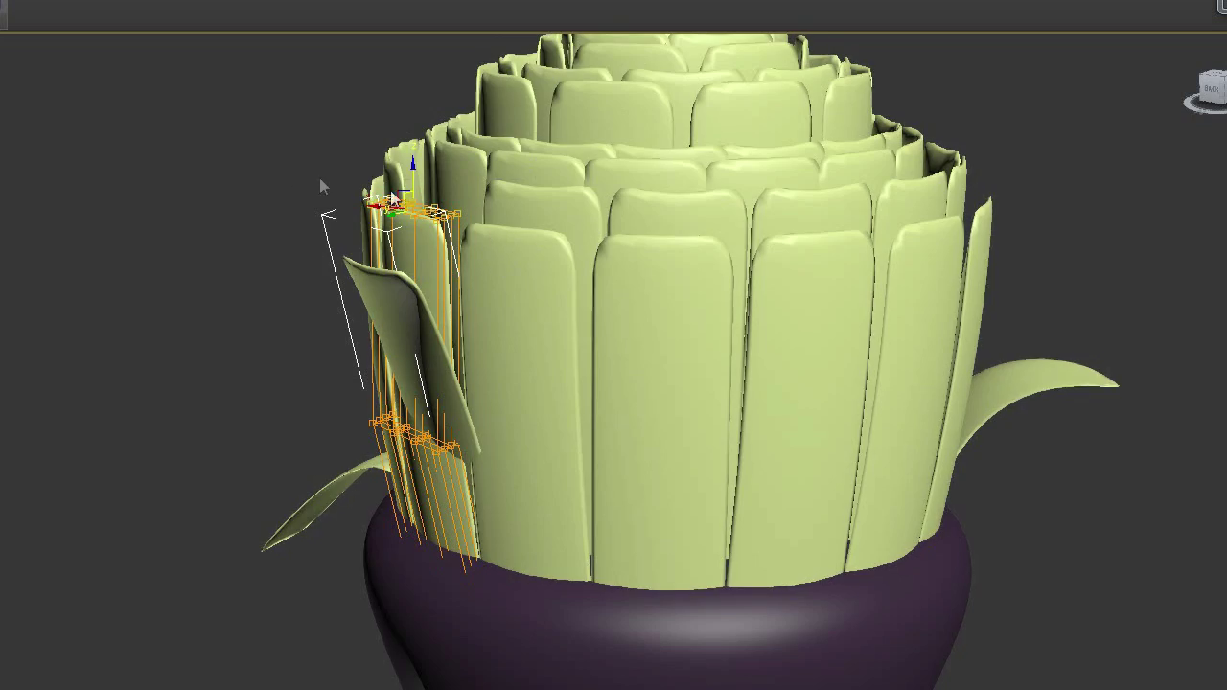
# Curve the petal beside the leaning back petal outward and lower its tip vertices.
pyautogui.keyDown('alt'); pyautogui.moveTo(391, 196); pyautogui.dragTo(404, 199, button='middle'); pyautogui.keyUp('alt')
pyautogui.moveTo(405, 200); pyautogui.dragTo(257, 295)
pyautogui.keyDown('alt'); pyautogui.moveTo(287, 316); pyautogui.dragTo(499, 529, button='middle'); pyautogui.keyUp('alt')
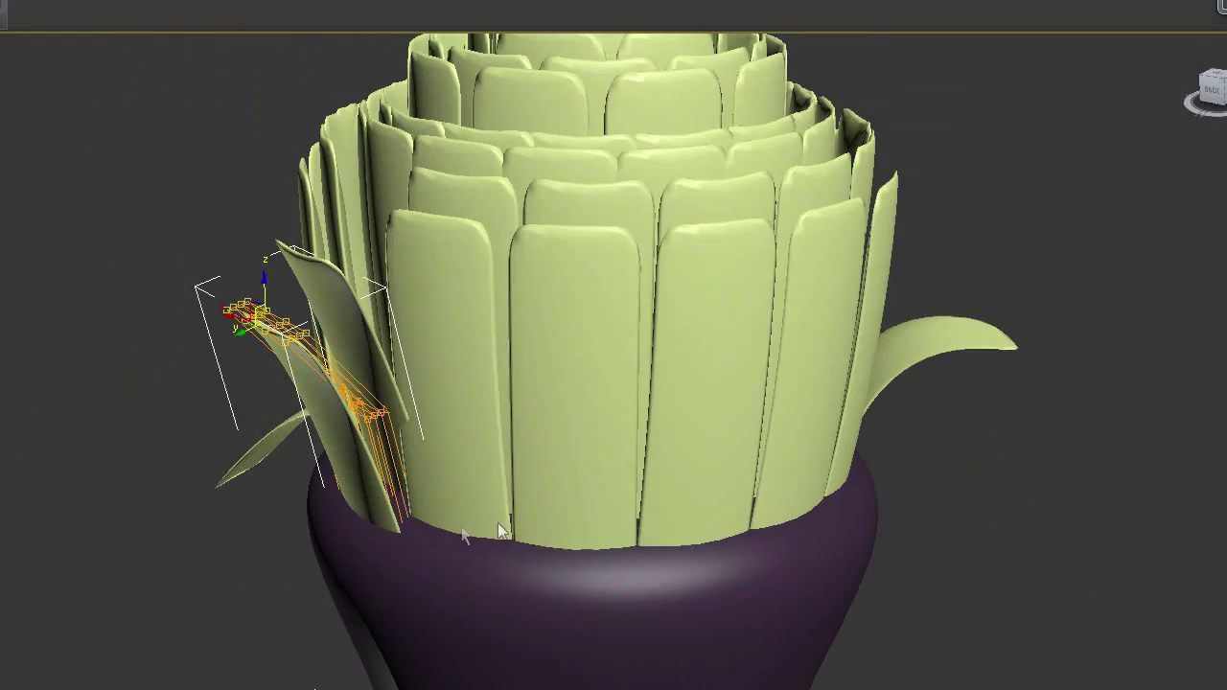
pyautogui.moveTo(323, 376); pyautogui.dragTo(358, 374)
pyautogui.keyDown('alt'); pyautogui.moveTo(431, 500); pyautogui.dragTo(491, 518, button='middle'); pyautogui.keyUp('alt')
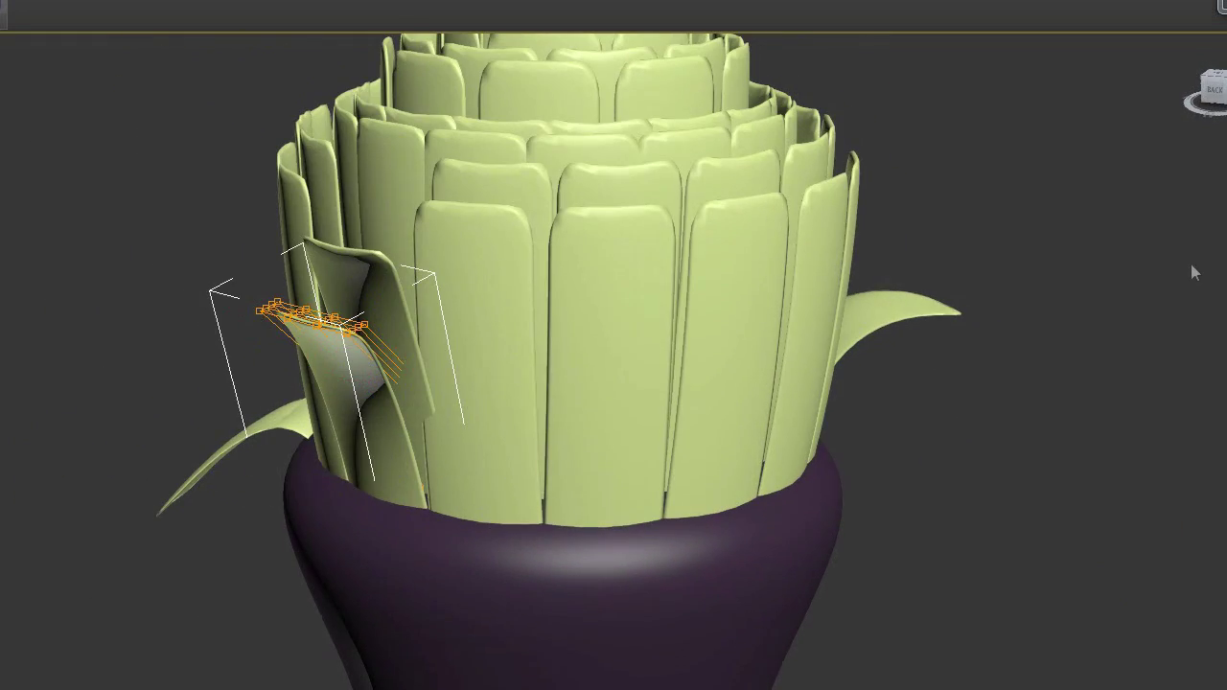
# Tilt the top vertices of one more outer petal slightly outward, beside the already bent back petals.
pyautogui.click(399, 218)
pyautogui.click(466, 269)
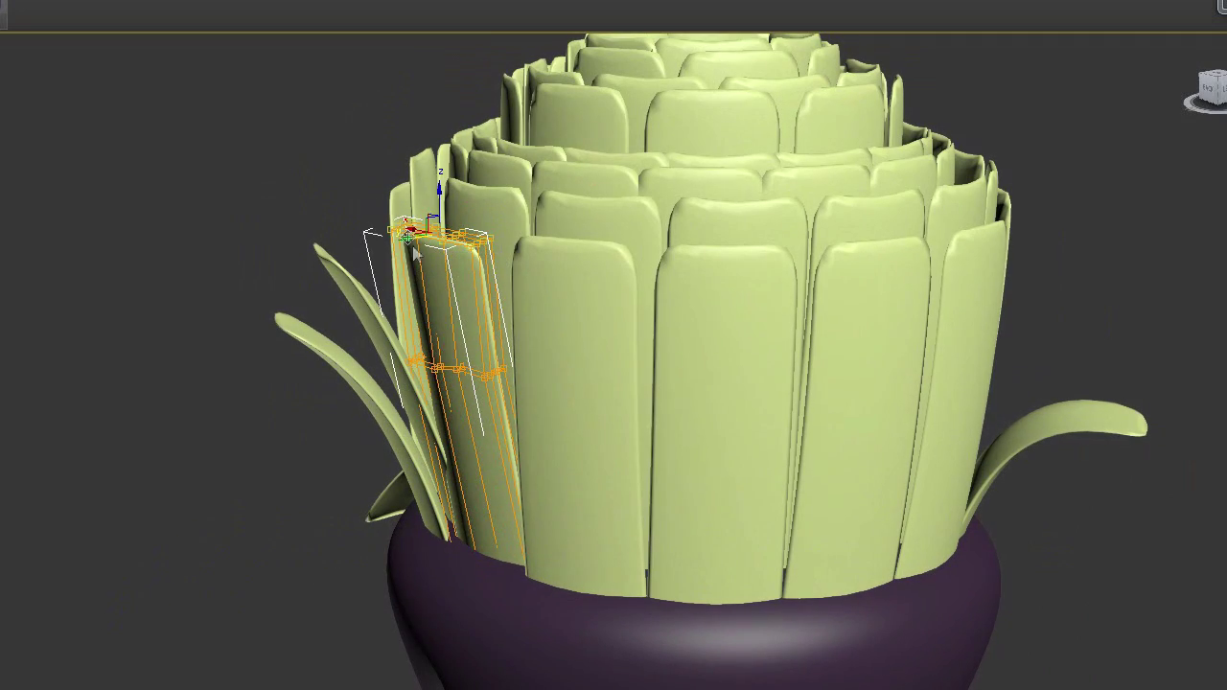
pyautogui.moveTo(428, 220); pyautogui.dragTo(379, 215)
pyautogui.click(116, 316)
# Move the half-closed flower together with its base along X, farther away from the open flower.
pyautogui.click(1191, 338)
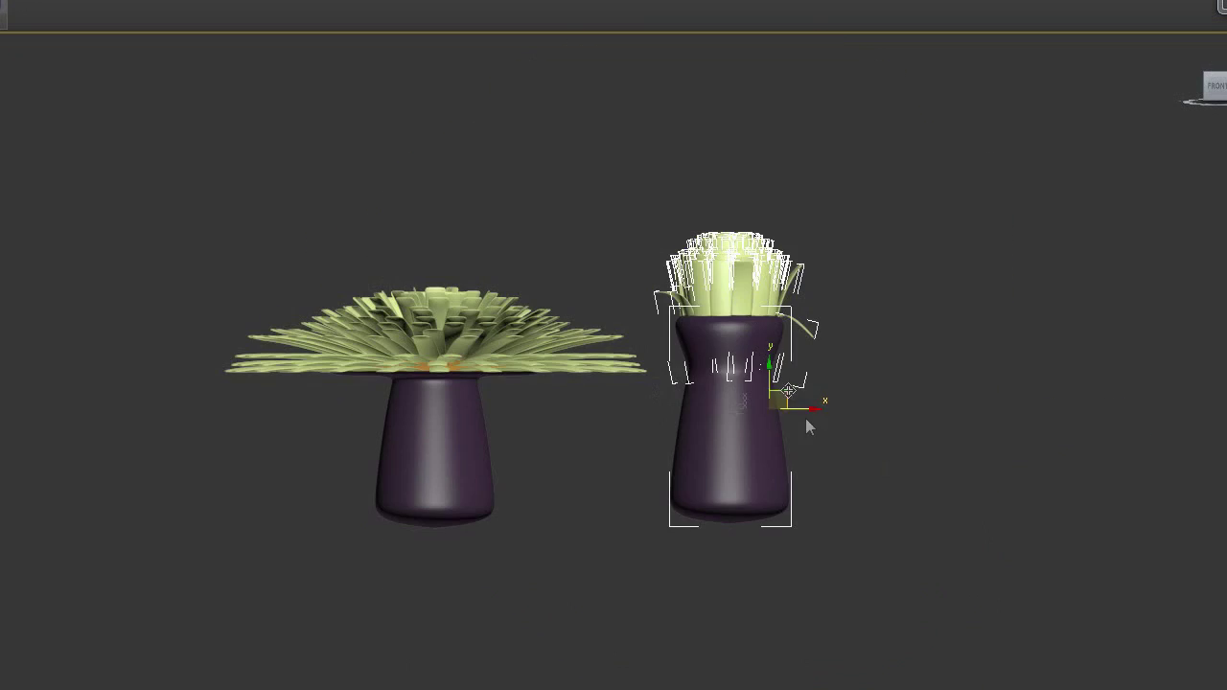
pyautogui.moveTo(805, 417); pyautogui.dragTo(1012, 412)
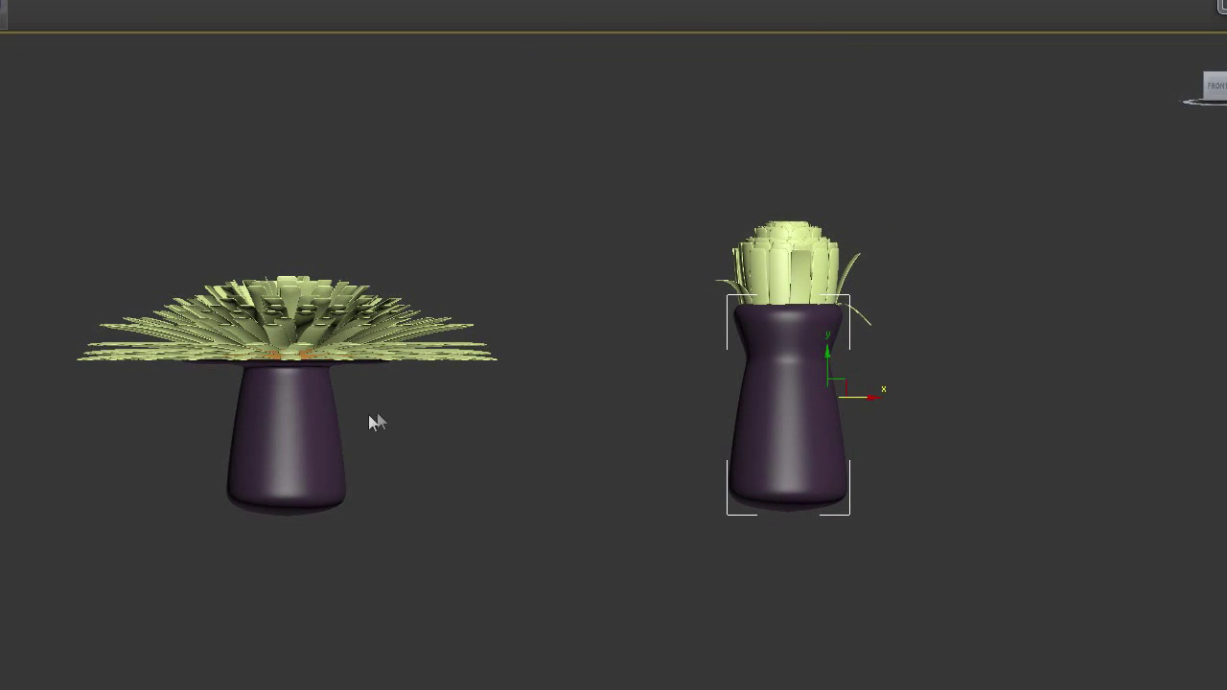
pyautogui.click(325, 432)
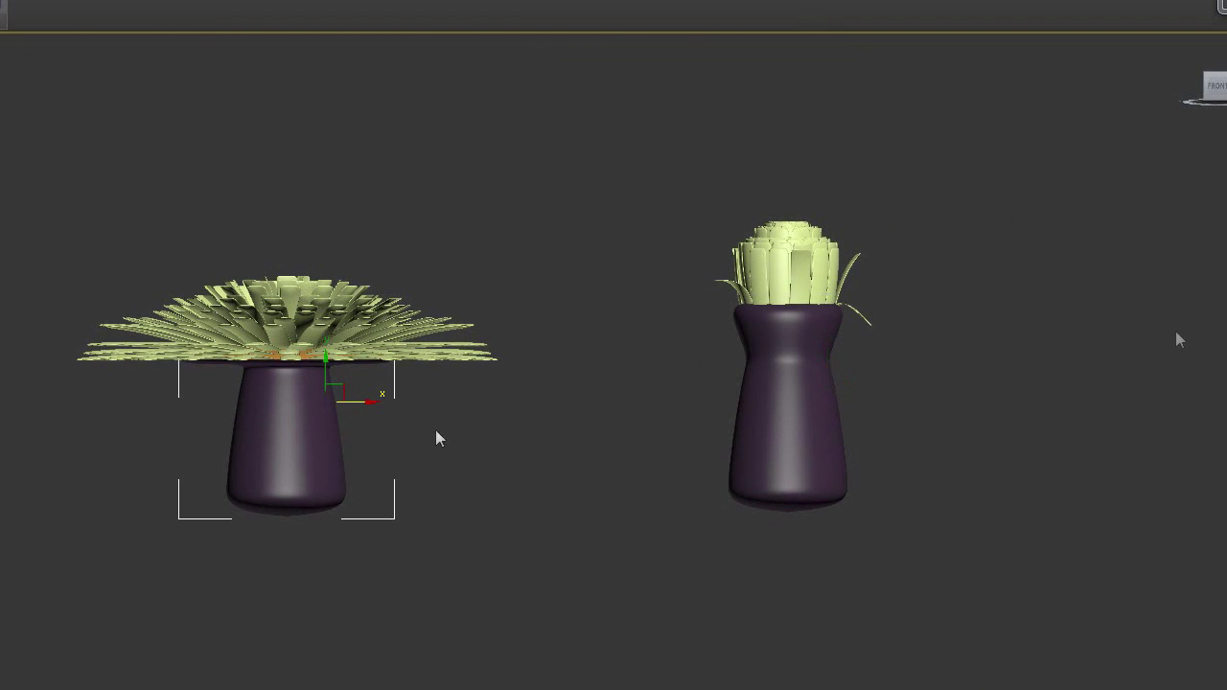
# Isolate all petals of the half-closed flower and attach them together into one object.
pyautogui.moveTo(749, 226); pyautogui.dragTo(178, 150)
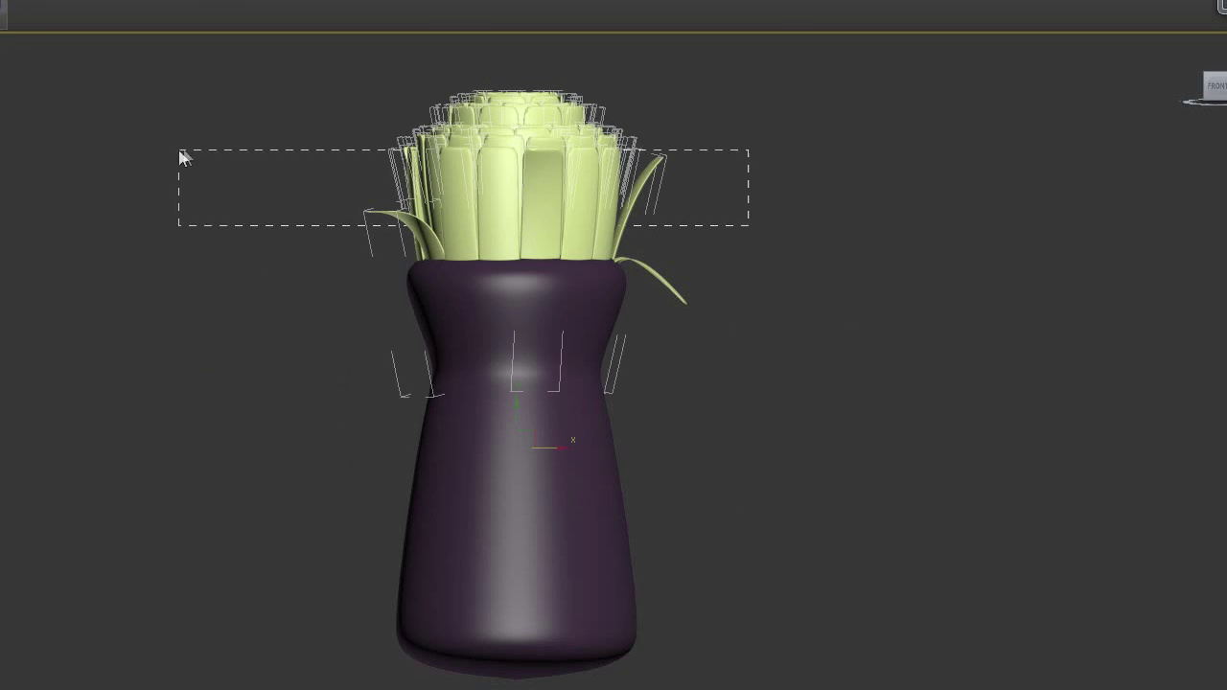
pyautogui.keyDown('ctrl'); pyautogui.click(669, 285); pyautogui.keyUp('ctrl')
pyautogui.hotkey('alt', 'q')
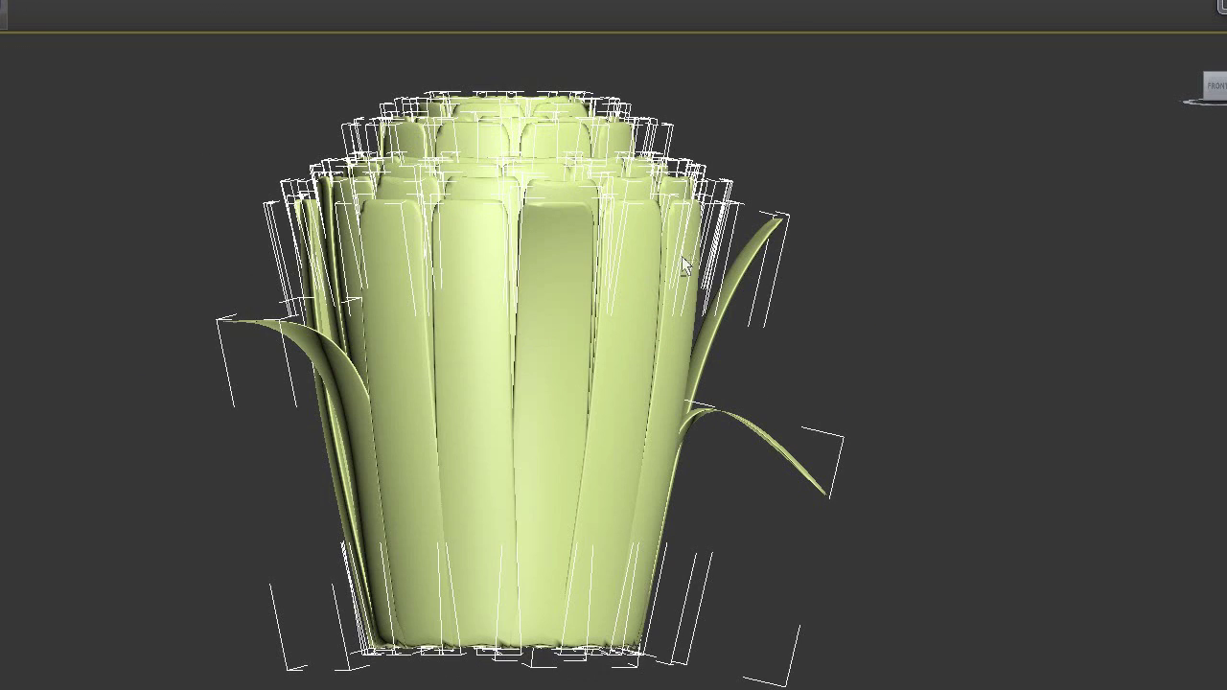
pyautogui.click(251, 407)
pyautogui.click(498, 408)
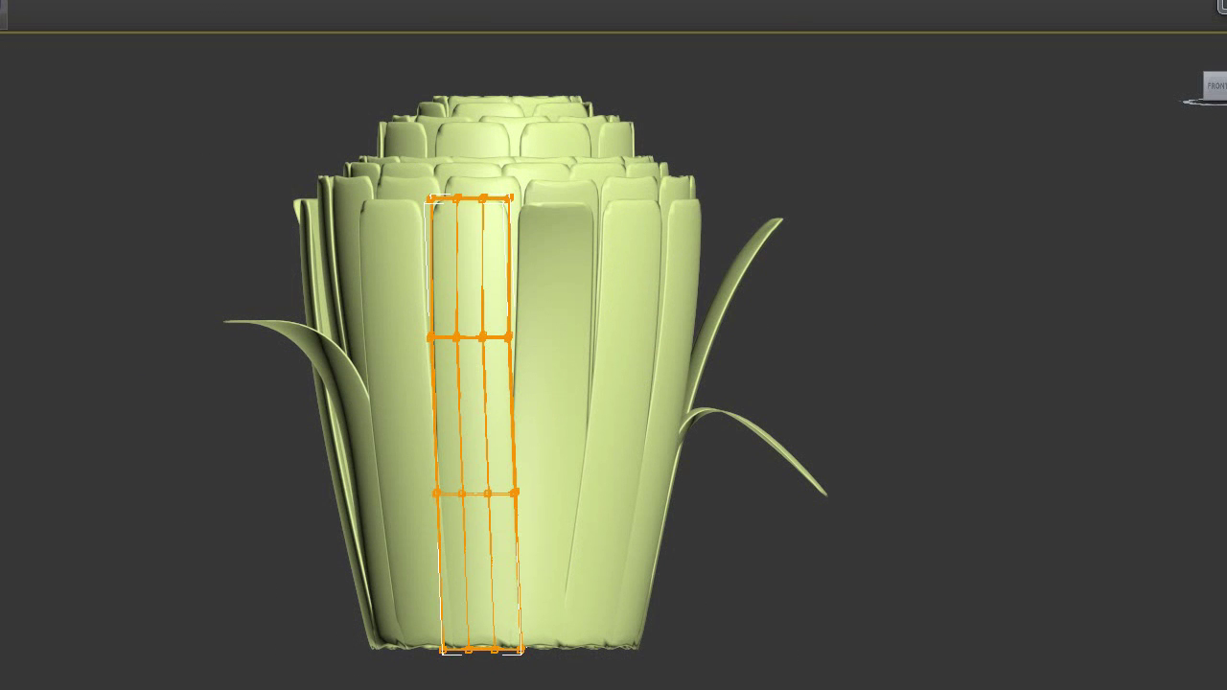
pyautogui.hotkey('ctrl', 'a')
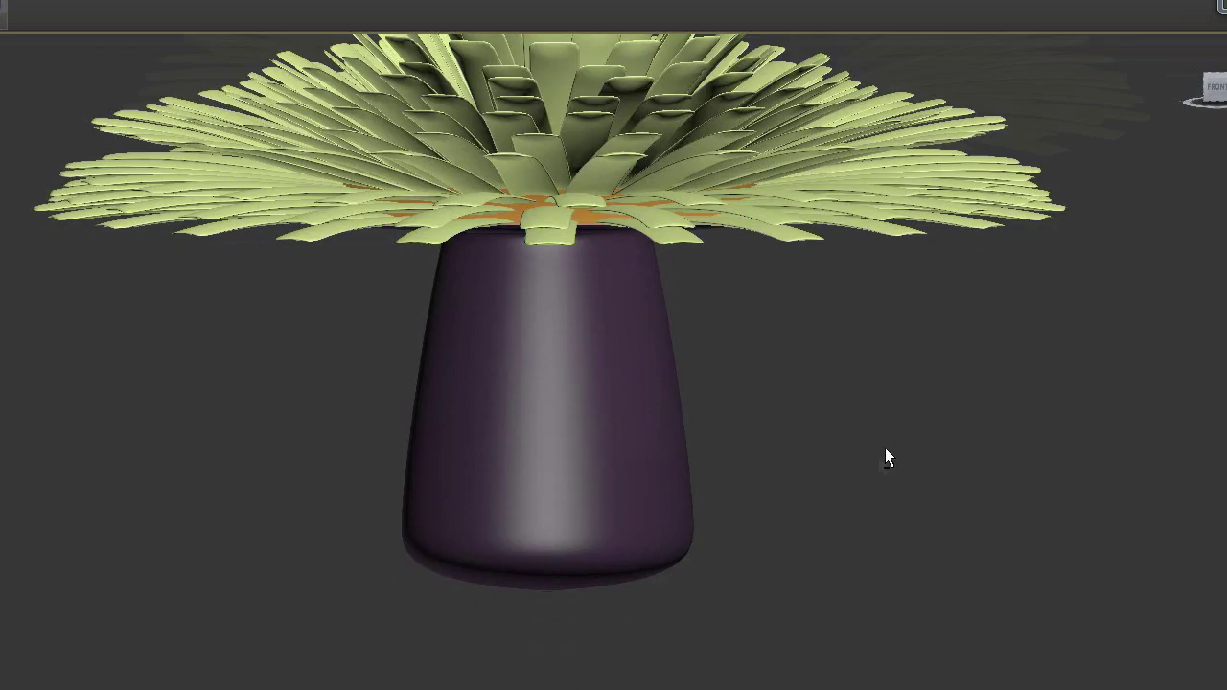
# Isolate the open flower's head without its base and attach all its petals to the orange centre disc.
pyautogui.keyDown('alt'); pyautogui.moveTo(885, 447); pyautogui.dragTo(793, 550, button='middle'); pyautogui.keyUp('alt')
pyautogui.rightClick(568, 503)
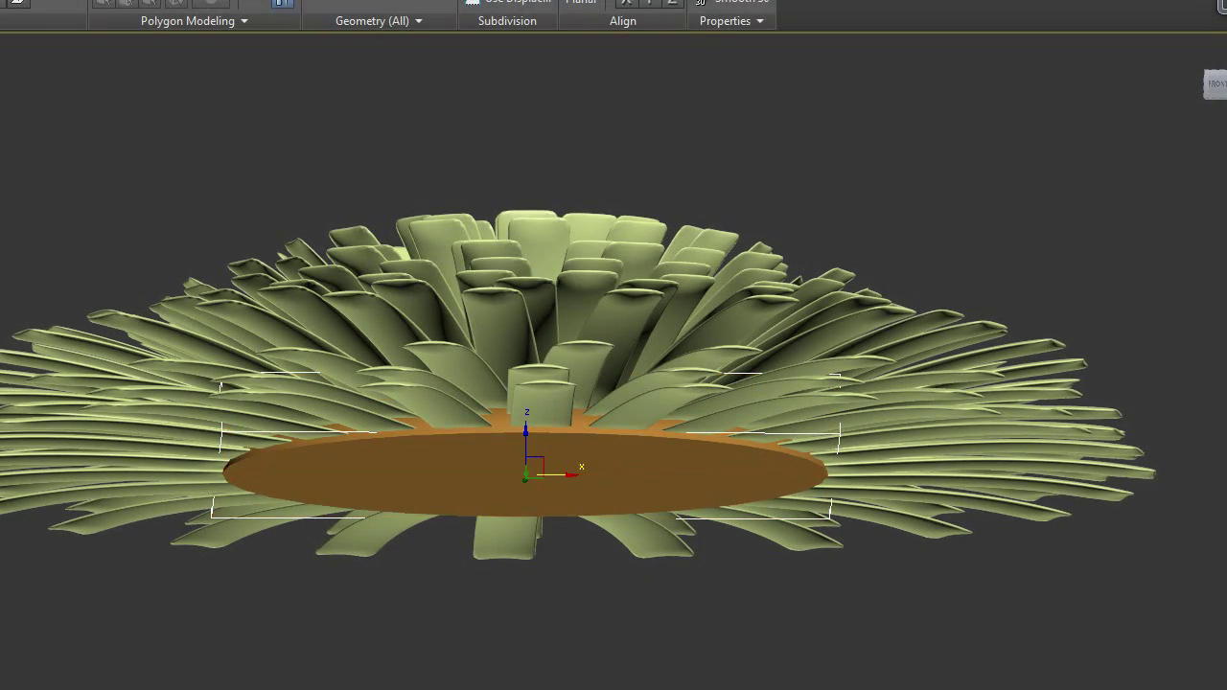
pyautogui.keyDown('alt'); pyautogui.moveTo(1100, 343); pyautogui.dragTo(1218, 498, button='middle'); pyautogui.keyUp('alt')
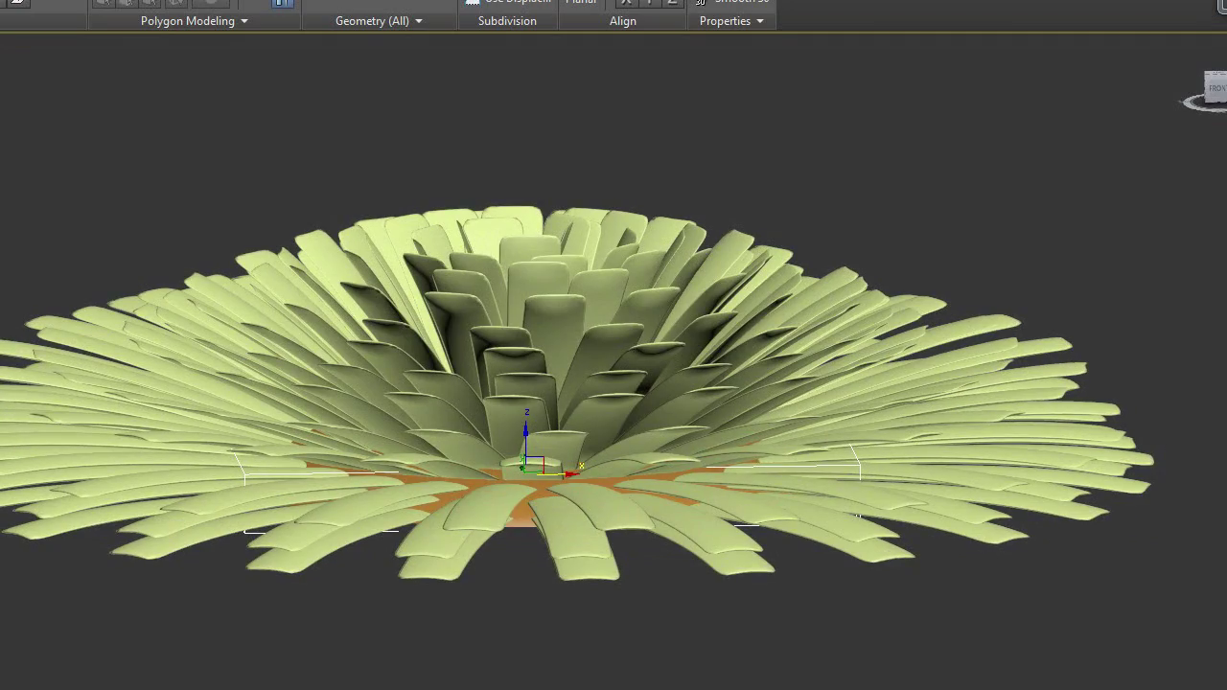
pyautogui.press('h')
pyautogui.press('Return')
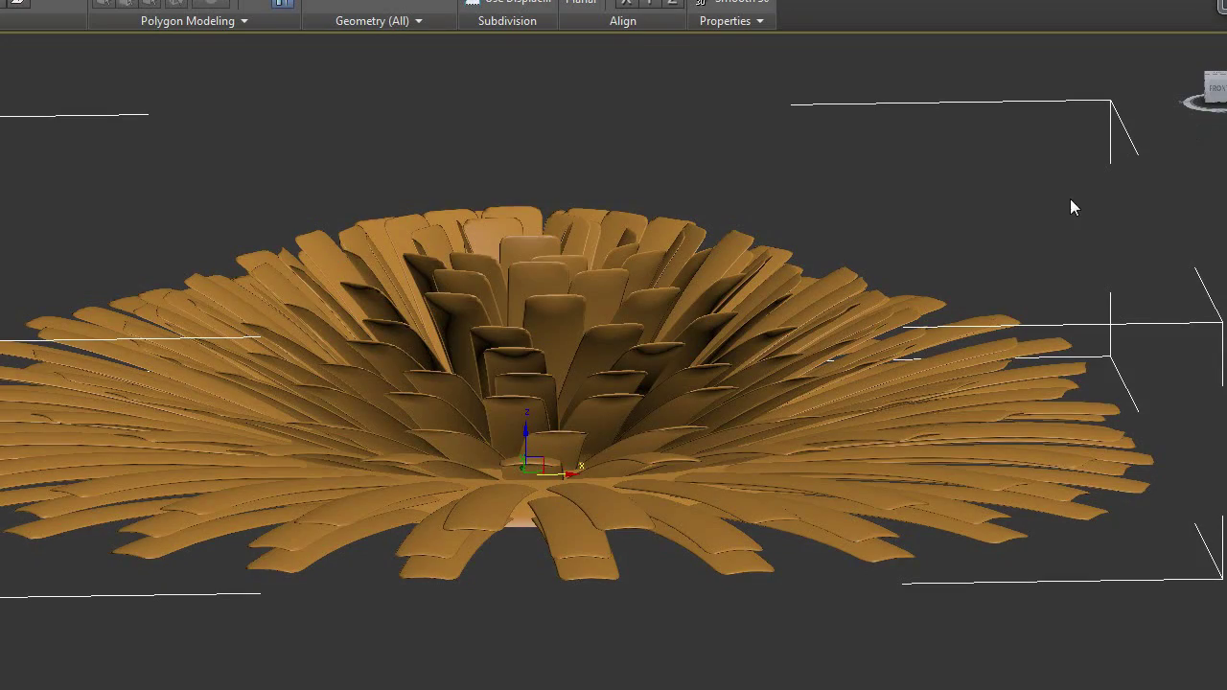
# Change the merged open flower head's object colour to yellow and bring the rest of the scene back into view.
pyautogui.keyDown('alt'); pyautogui.moveTo(1004, 481); pyautogui.dragTo(1016, 509, button='middle'); pyautogui.keyUp('alt')
pyautogui.click(597, 288)
pyautogui.click(793, 447)
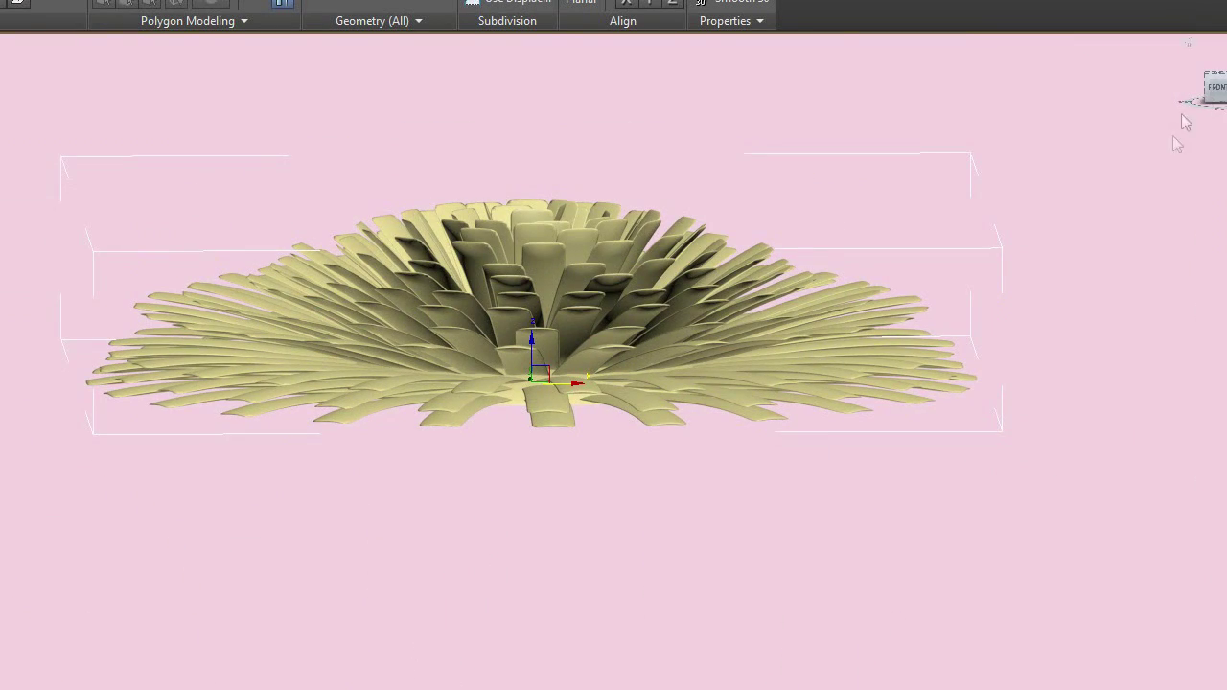
pyautogui.press('z')
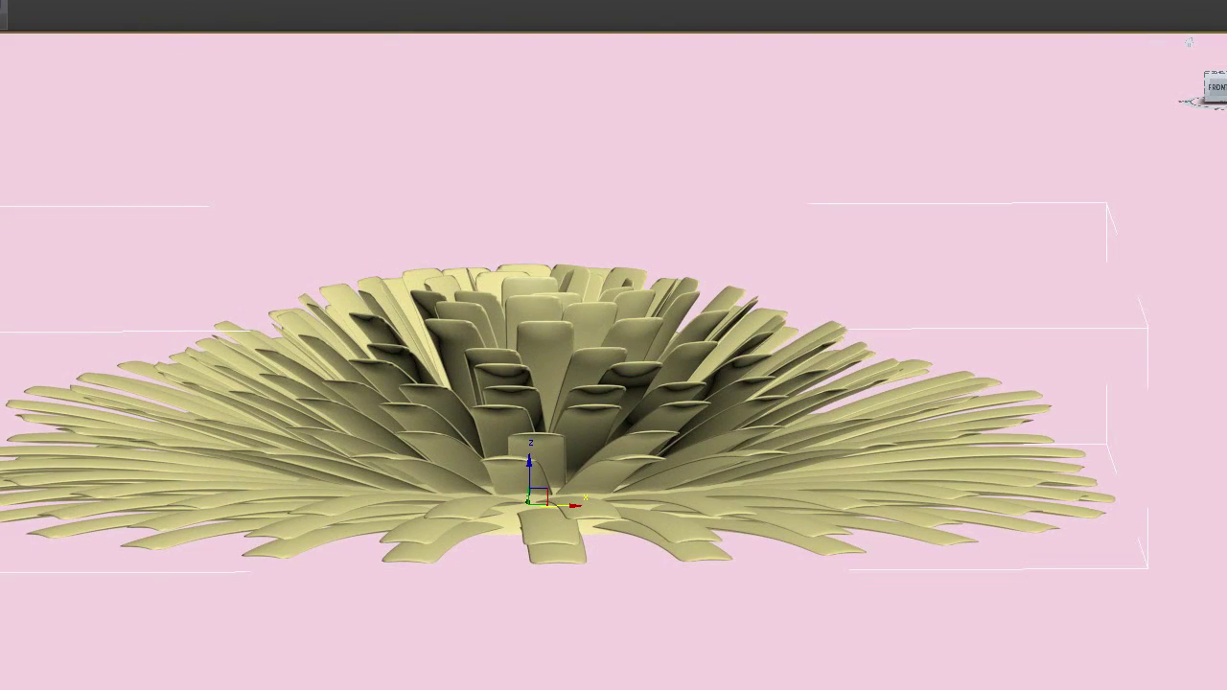
pyautogui.scroll(-5, 892, 351)
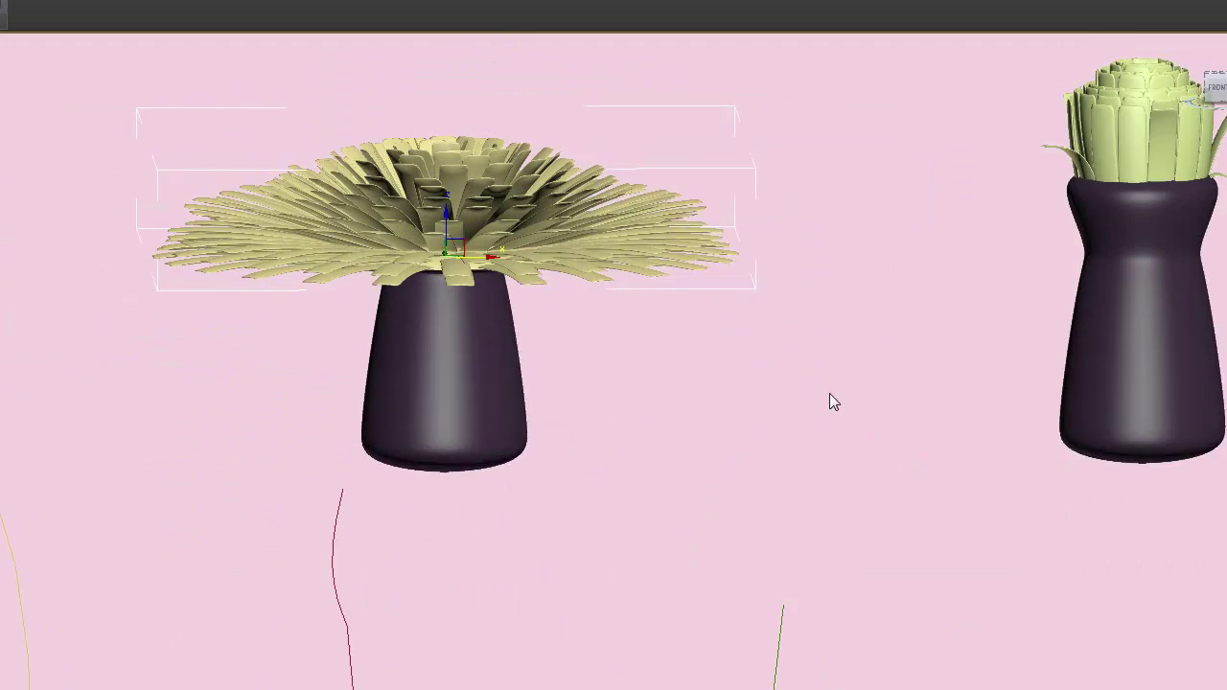
# Give all the stem curves a visible thickness and recolour the background plane light blue.
pyautogui.scroll(-6, 1126, 186)
pyautogui.moveTo(968, 336); pyautogui.dragTo(874, 375, button='middle')
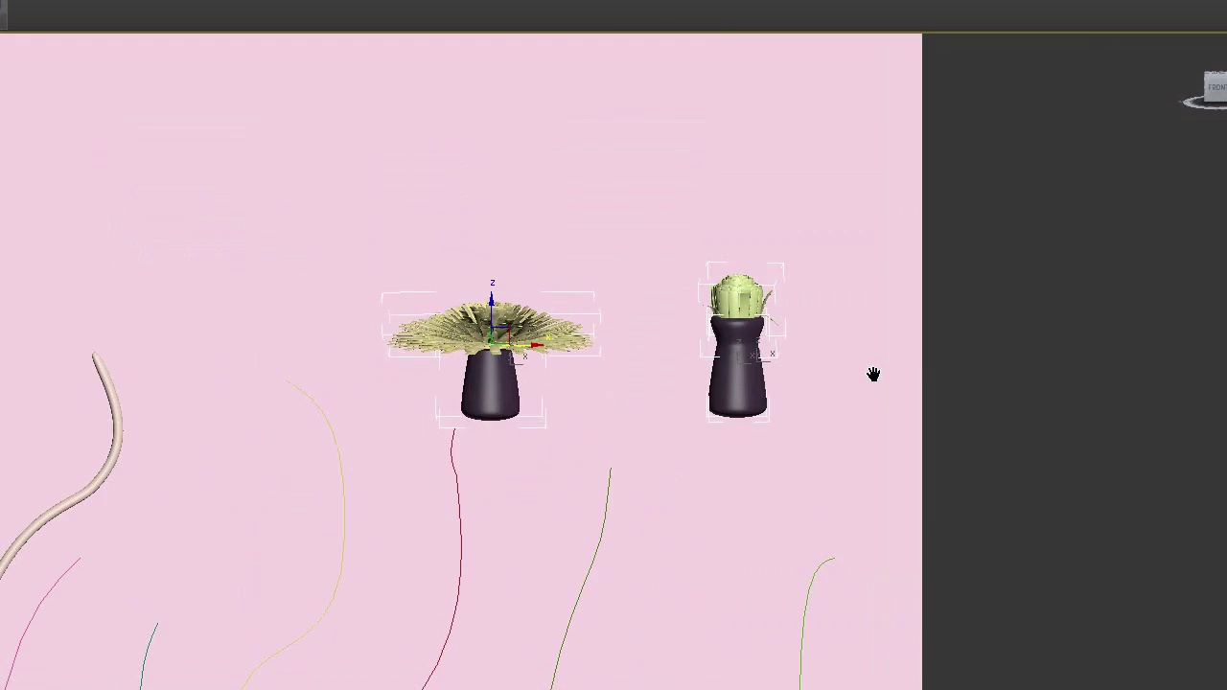
pyautogui.scroll(-3, 939, 359)
pyautogui.moveTo(972, 652); pyautogui.dragTo(102, 436)
pyautogui.click(948, 627)
pyautogui.moveTo(976, 421); pyautogui.dragTo(1040, 583, button='middle')
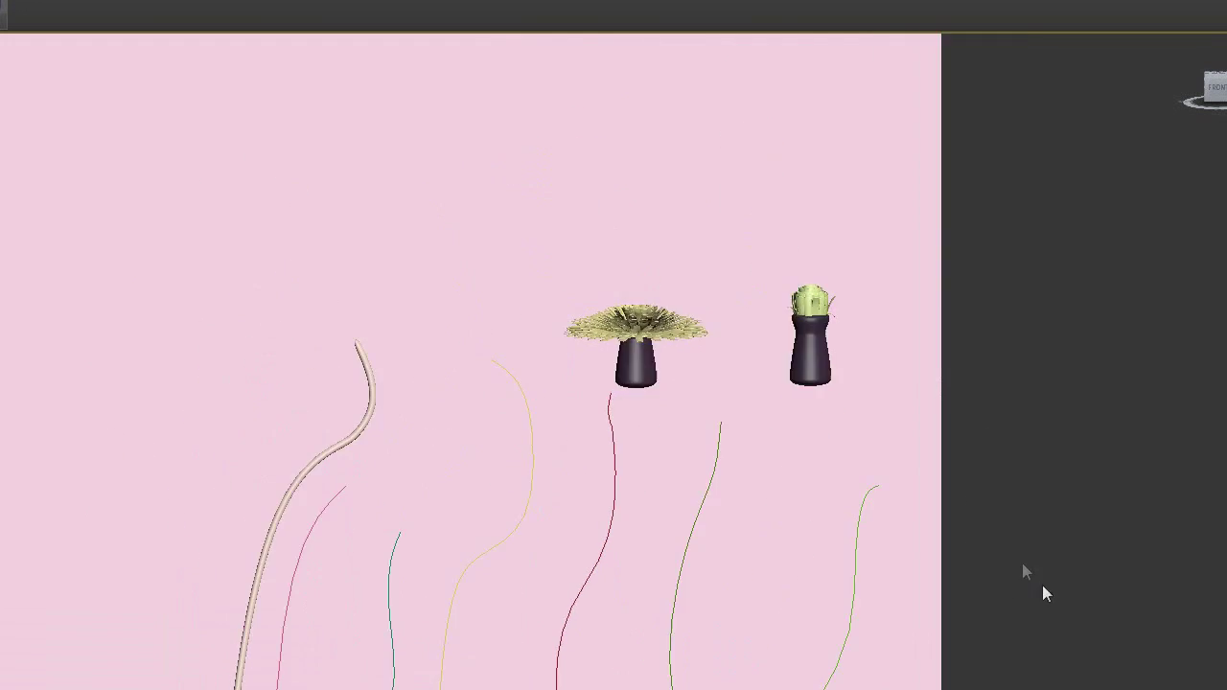
pyautogui.scroll(4, 540, 437)
pyautogui.moveTo(539, 437); pyautogui.dragTo(522, 361, button='middle')
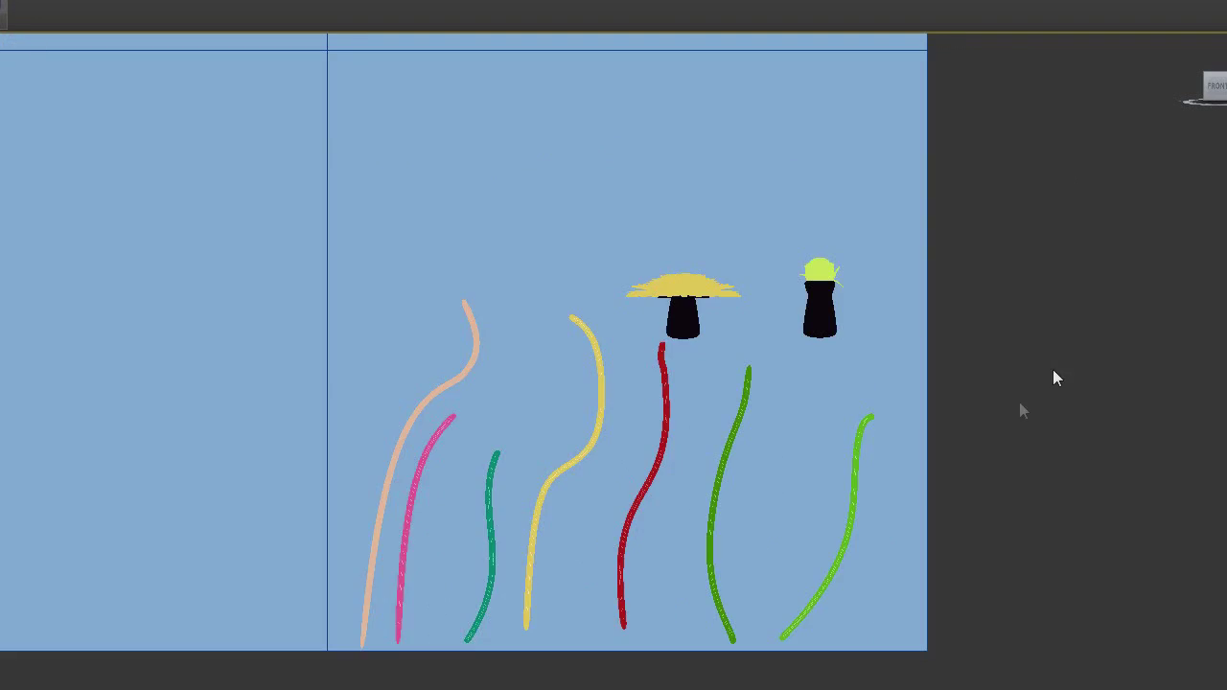
pyautogui.press('F4')
pyautogui.moveTo(872, 462); pyautogui.dragTo(857, 542, button='middle')
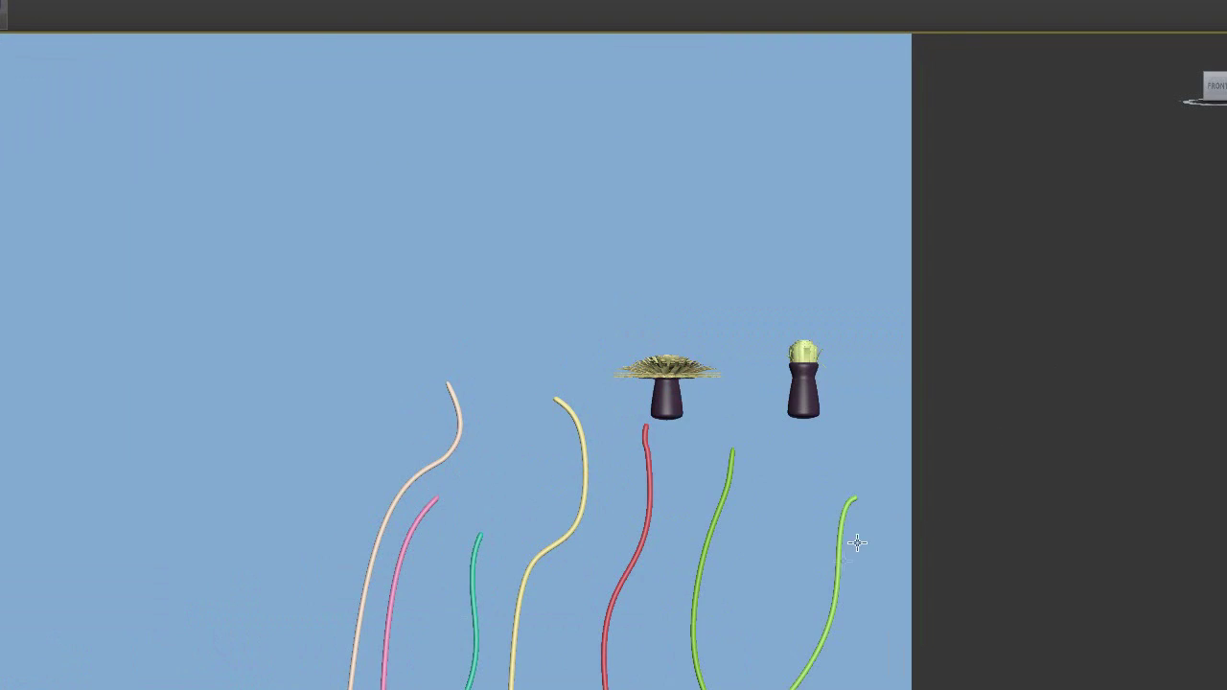
pyautogui.press('F4')
pyautogui.click(232, 357)
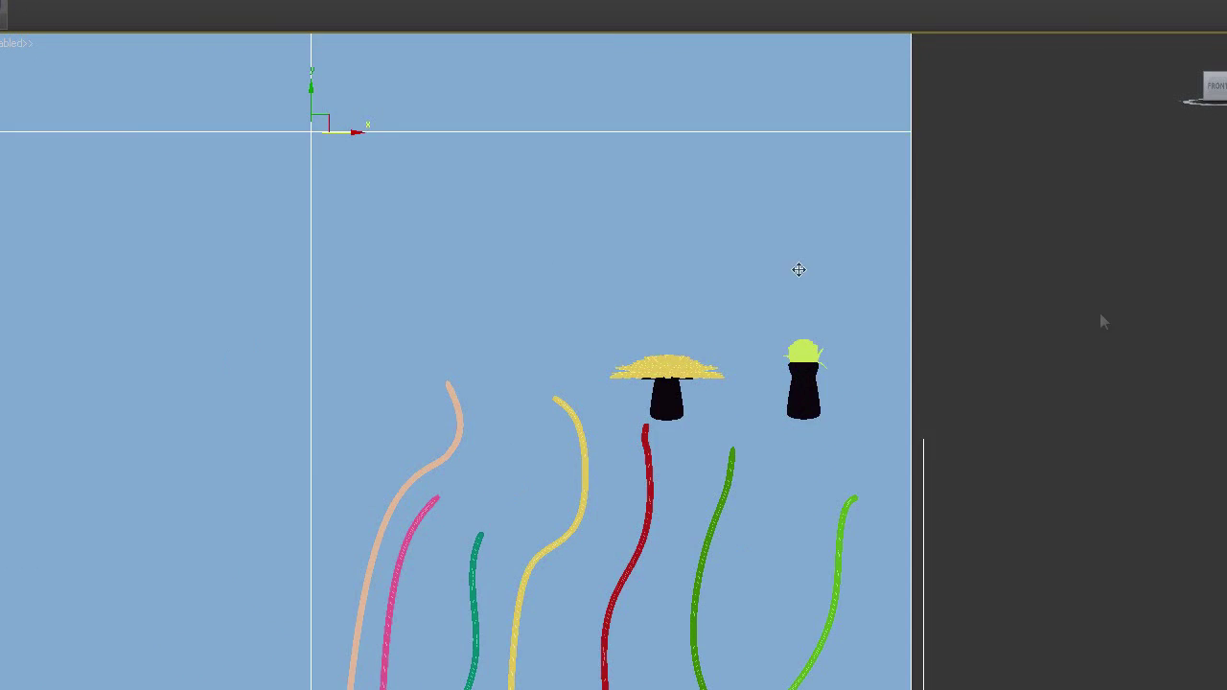
pyautogui.click(1100, 312)
# Move all seven stems together off the background plane to the empty area beside it, roughly level with its lower half.
pyautogui.moveTo(997, 438); pyautogui.dragTo(941, 406, button='middle')
pyautogui.scroll(-5, 941, 406)
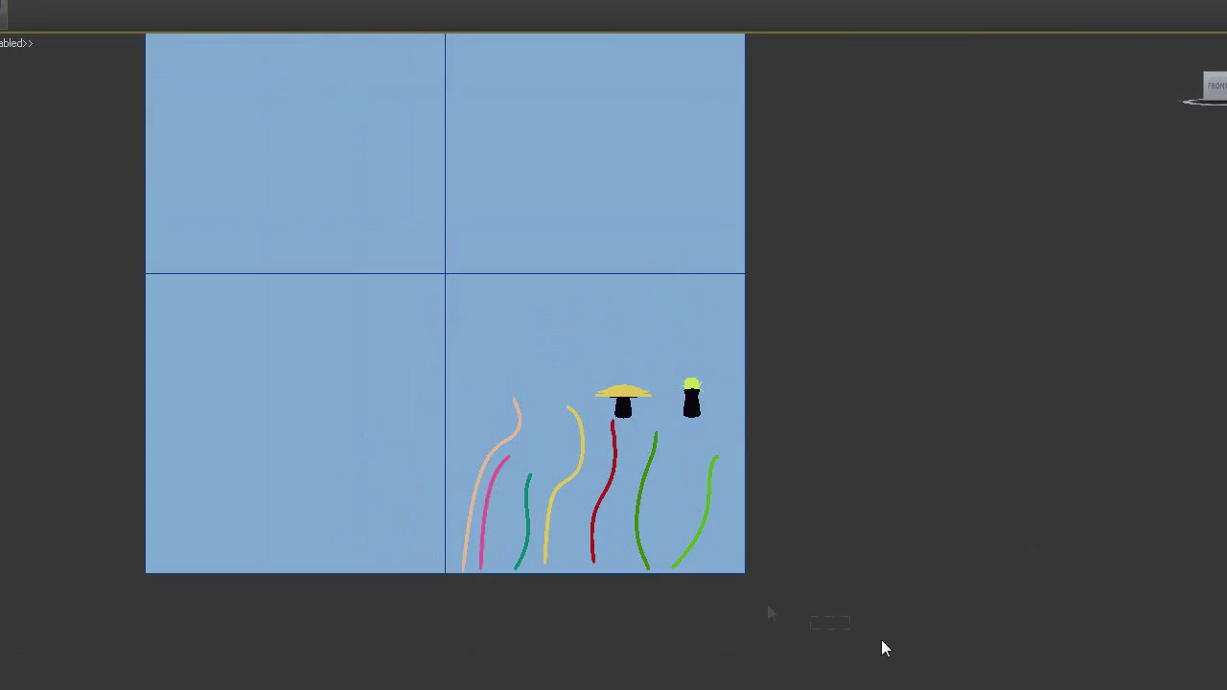
pyautogui.moveTo(678, 574); pyautogui.dragTo(460, 388)
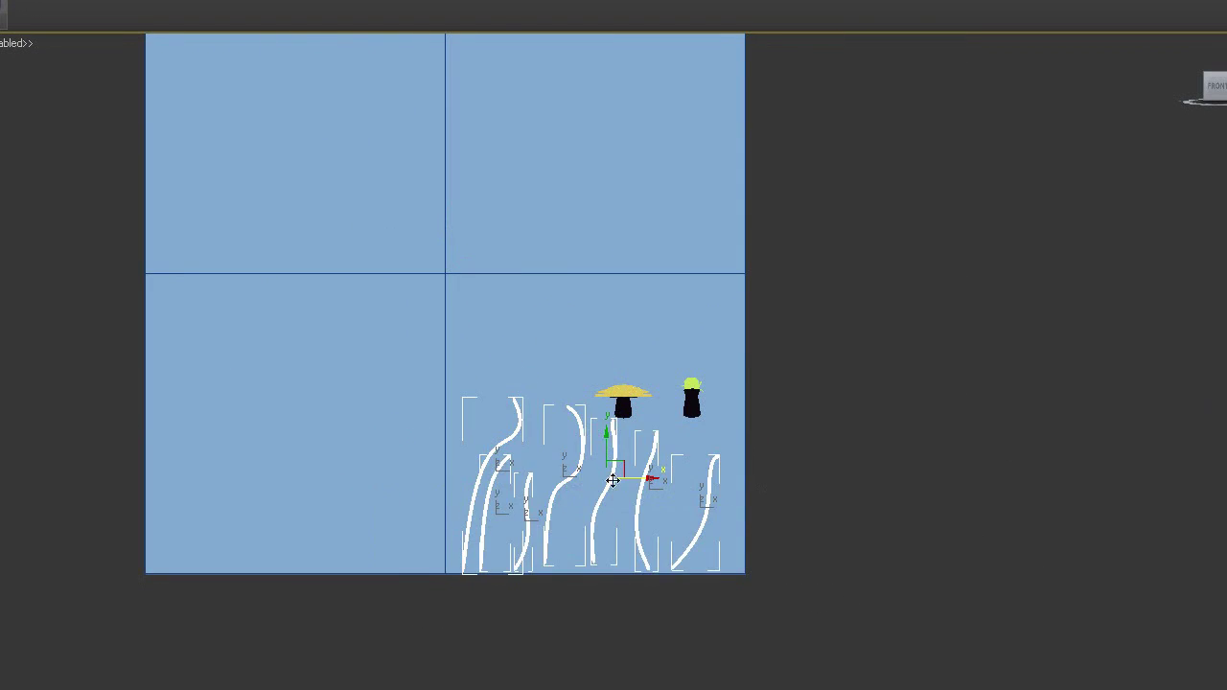
pyautogui.moveTo(623, 461); pyautogui.dragTo(351, 152)
pyautogui.scroll(4, 347, 170)
pyautogui.moveTo(347, 177); pyautogui.dragTo(923, 346, button='middle')
pyautogui.moveTo(915, 291); pyautogui.dragTo(799, 324)
pyautogui.scroll(-4, 799, 326)
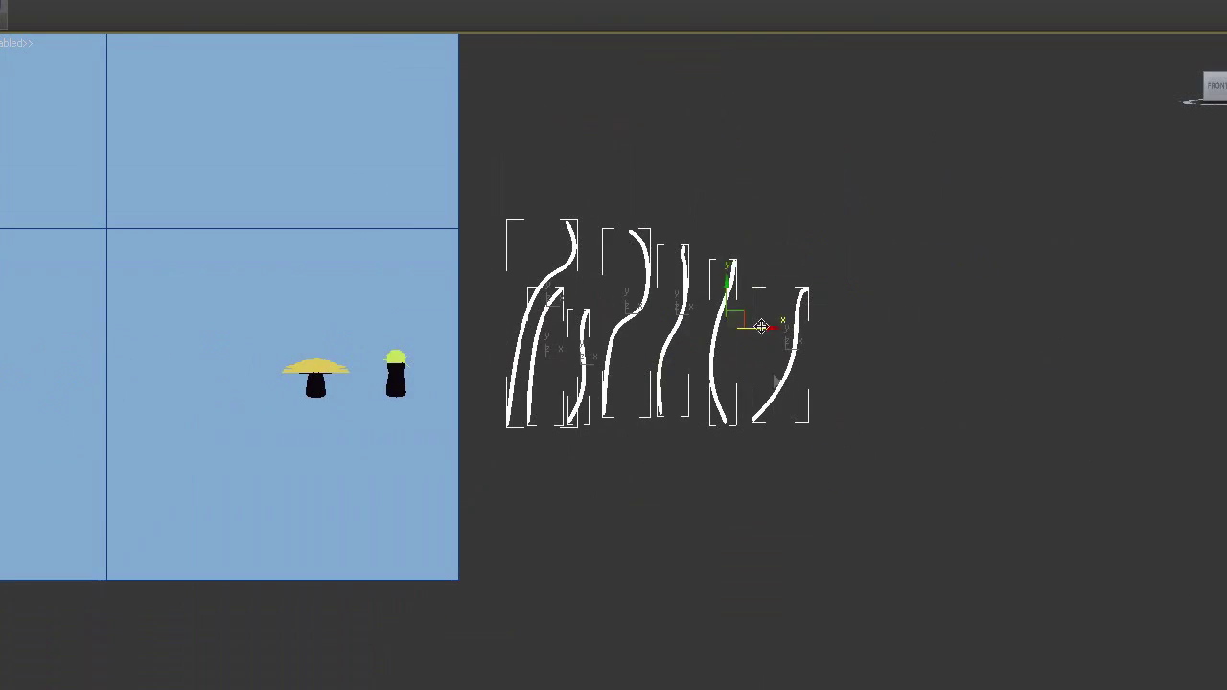
pyautogui.moveTo(739, 315); pyautogui.dragTo(741, 460)
# Move the open flower and the closed bud together off the background plane to the empty area beyond the stems.
pyautogui.click(340, 369)
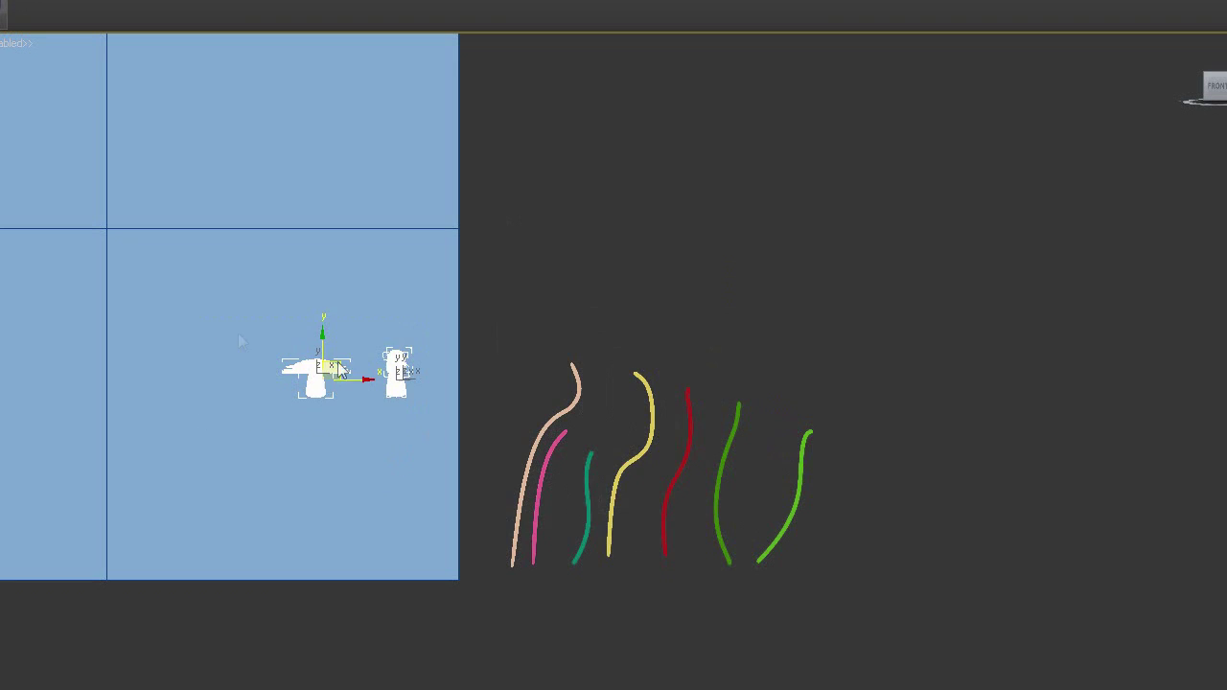
pyautogui.moveTo(319, 382); pyautogui.dragTo(898, 410)
pyautogui.scroll(3, 1022, 567)
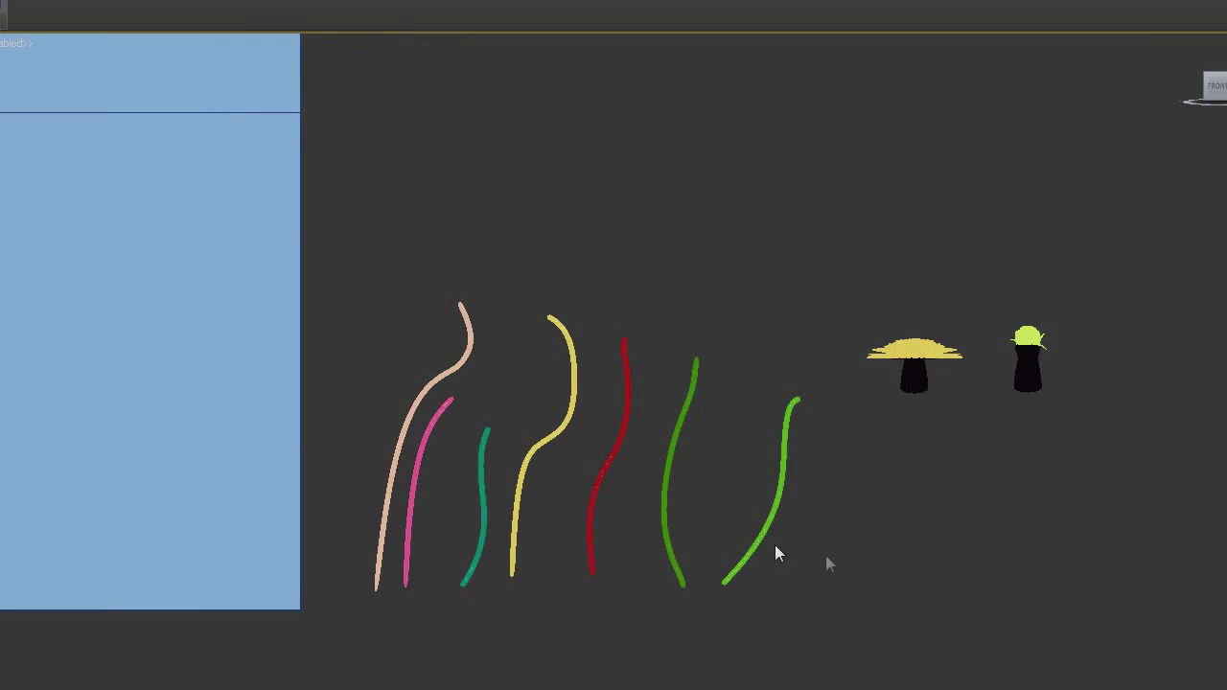
# Copy the closed bud, tilt the copy sideways and fit its base onto the tip of the outermost light green stem.
pyautogui.click(777, 554)
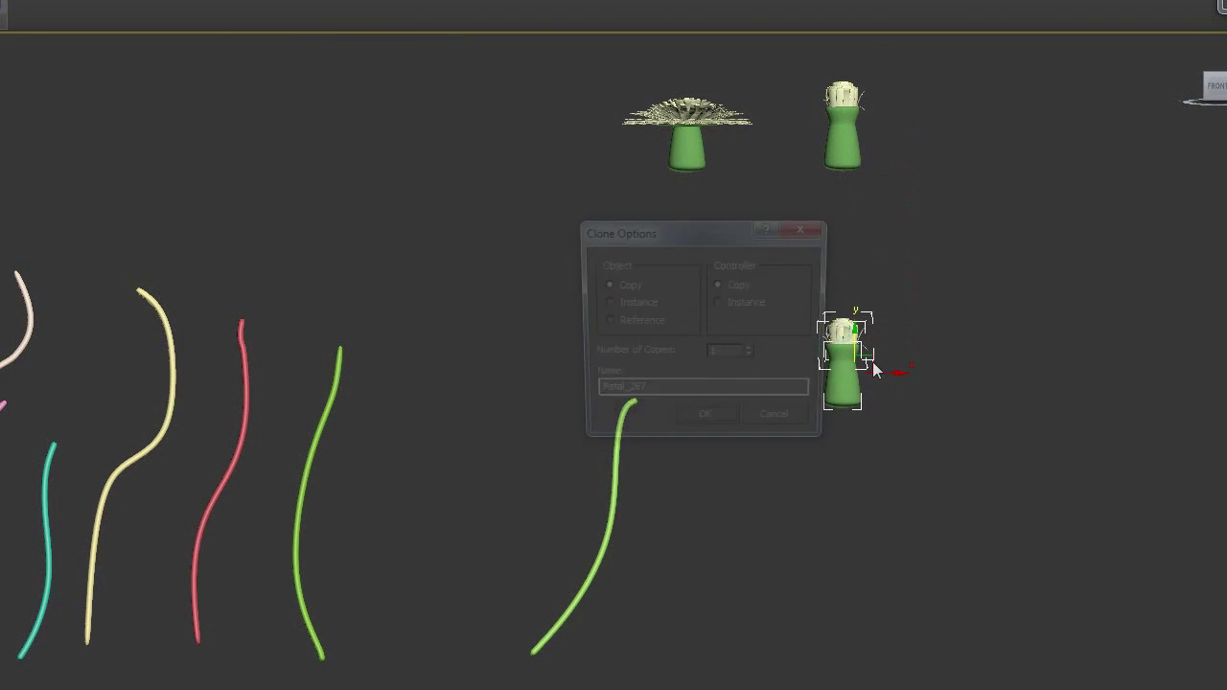
pyautogui.moveTo(1102, 292); pyautogui.dragTo(770, 345)
pyautogui.press('e')
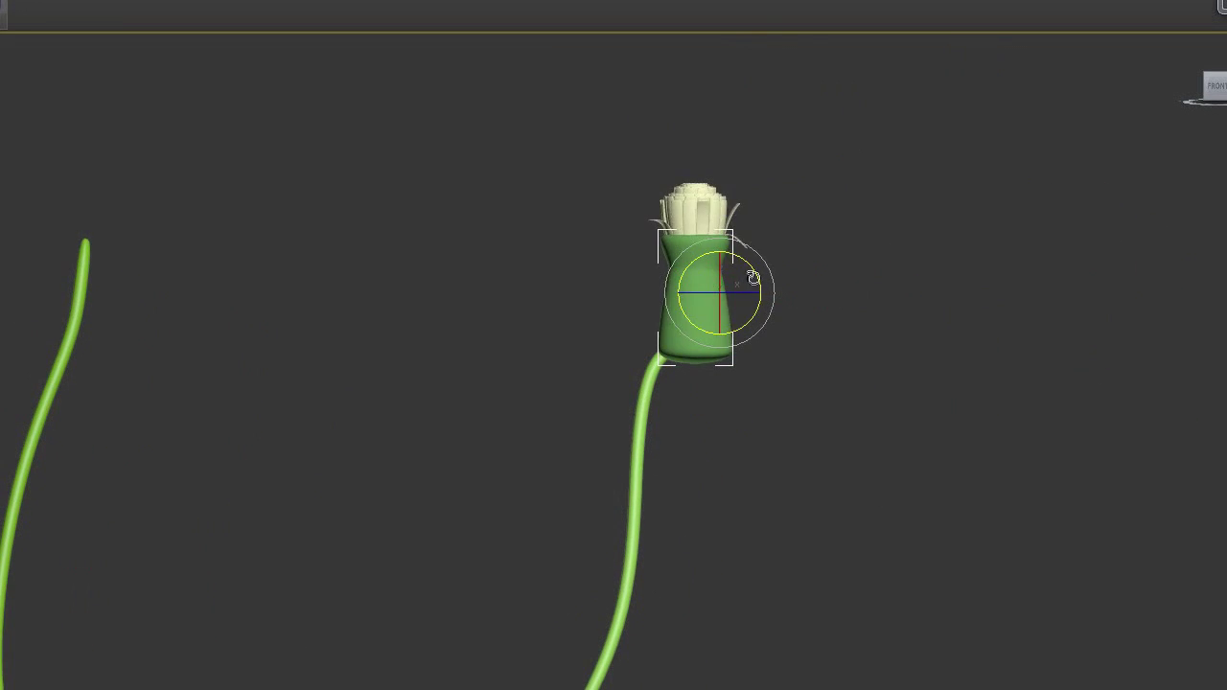
pyautogui.press('w')
pyautogui.moveTo(733, 285); pyautogui.dragTo(762, 342)
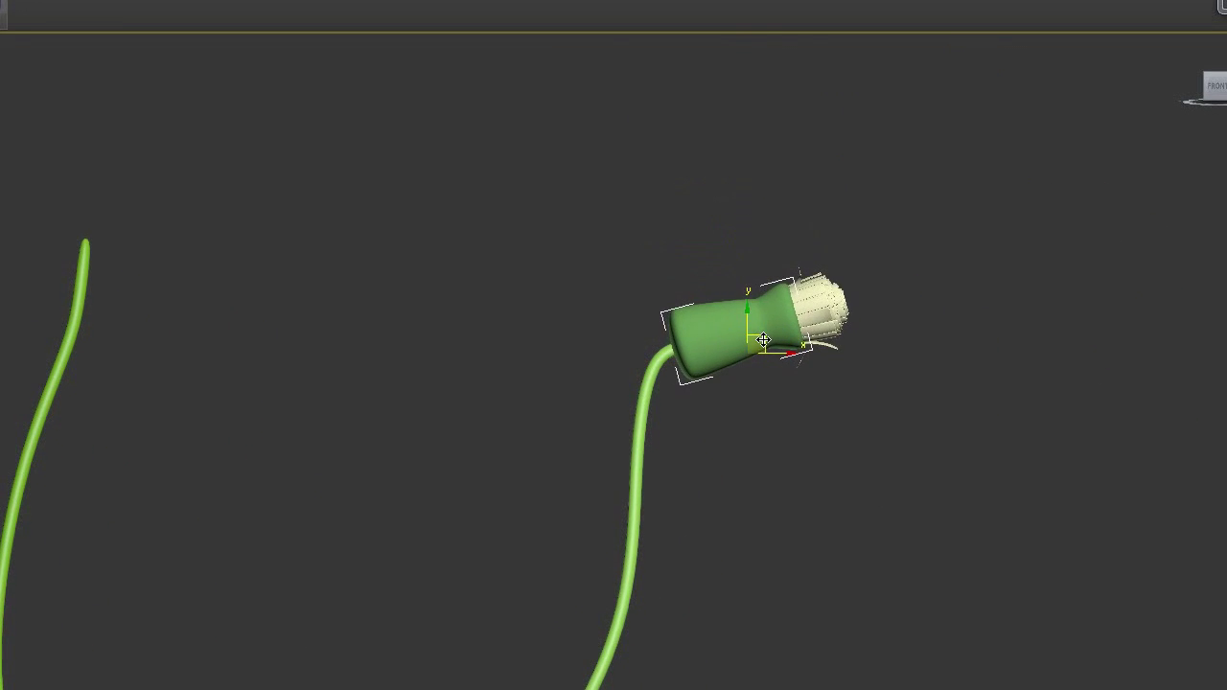
pyautogui.moveTo(793, 536); pyautogui.dragTo(799, 535, button='middle')
pyautogui.scroll(-4, 755, 554)
# Move the neighbouring darker green stem closer to the drooping bud and copy the open flower straight down from the original.
pyautogui.click(433, 419)
pyautogui.moveTo(433, 420); pyautogui.dragTo(624, 466)
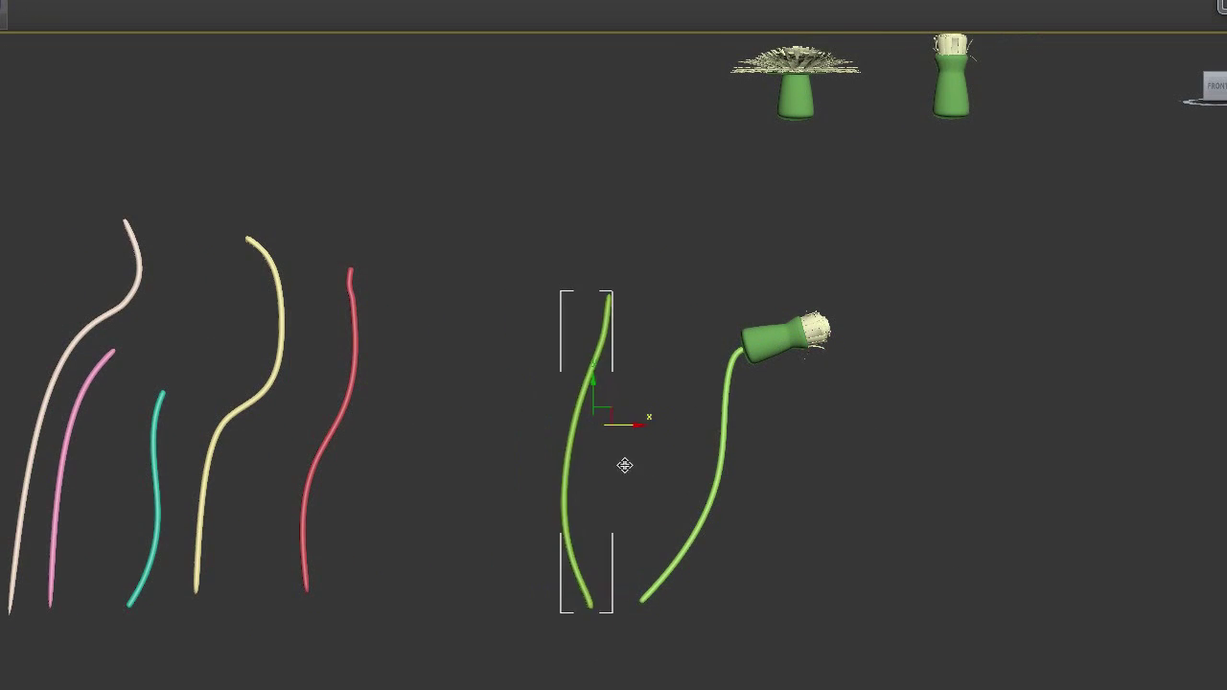
pyautogui.keyDown('shift'); pyautogui.moveTo(811, 58); pyautogui.dragTo(811, 184); pyautogui.keyUp('shift')
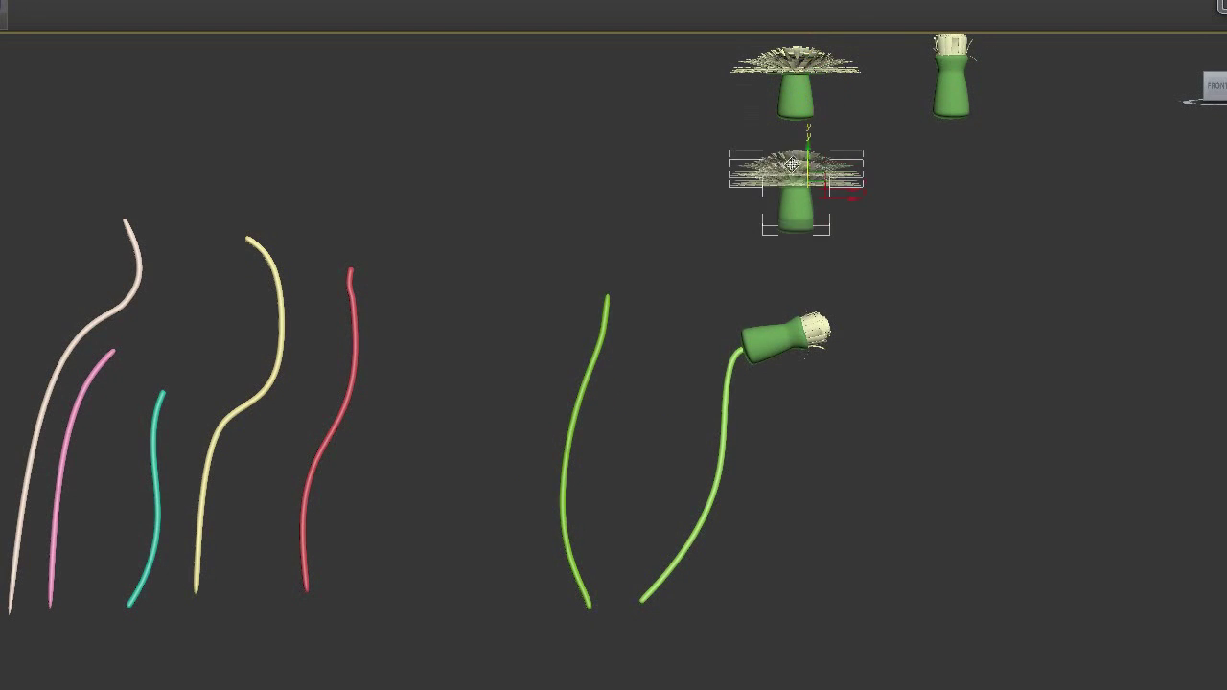
pyautogui.click(706, 425)
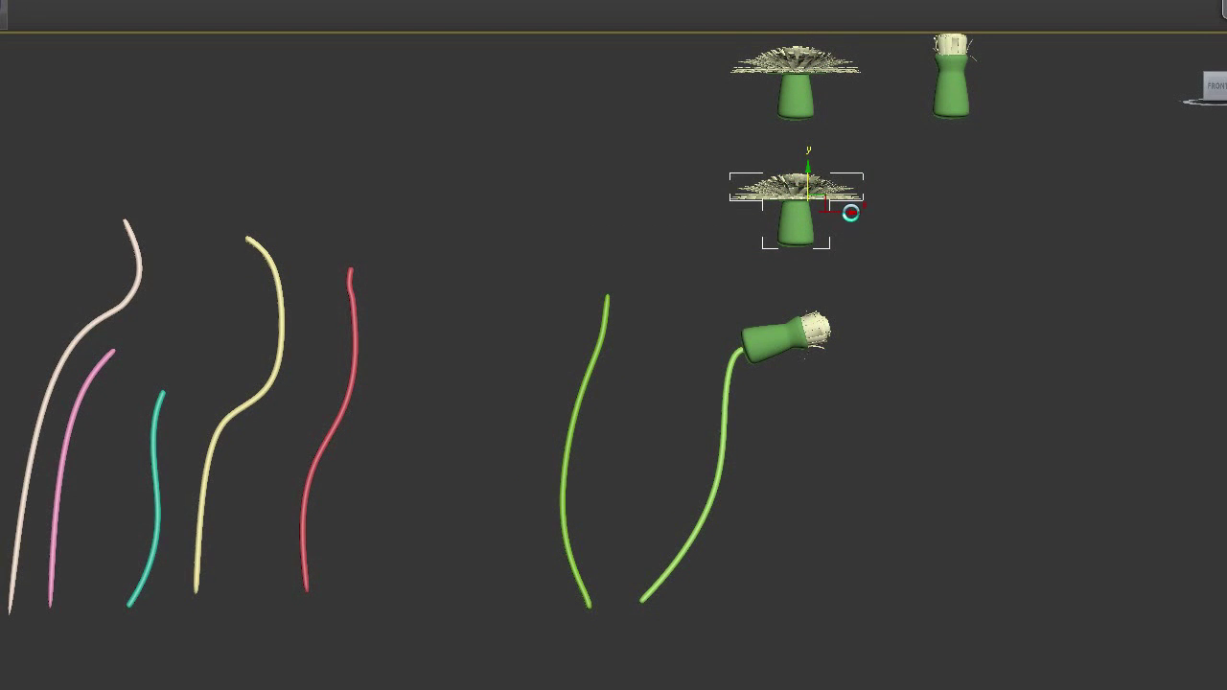
# Place the open flower's copy upright on the tip of the darker green stem and align its base with the stem.
pyautogui.press('l')
pyautogui.moveTo(839, 230)
pyautogui.mouseDown()
pyautogui.moveTo(643, 233)
pyautogui.moveTo(649, 279)
pyautogui.moveTo(640, 241)
pyautogui.moveTo(632, 268)
pyautogui.moveTo(653, 267)
pyautogui.moveTo(652, 253)
pyautogui.moveTo(643, 273)
pyautogui.mouseUp()
pyautogui.scroll(5, 632, 259)
pyautogui.press('e')
pyautogui.press('w')
pyautogui.press('e')
pyautogui.press('w')
pyautogui.scroll(-10, 643, 273)
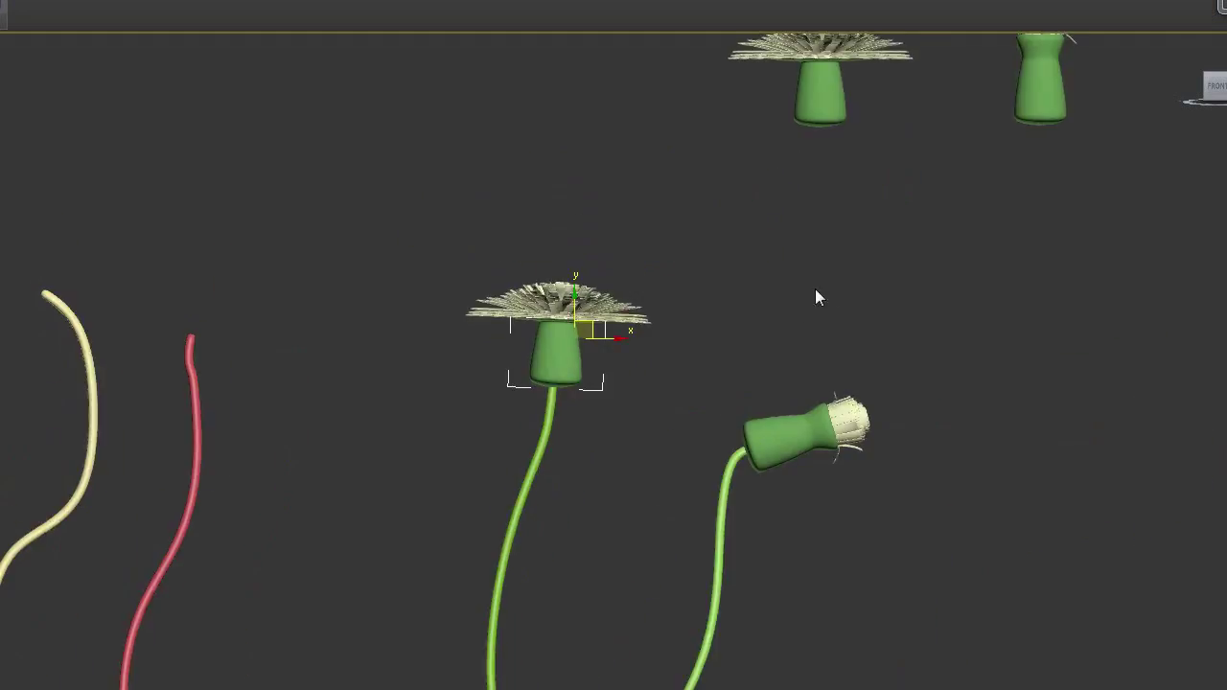
# Rotate the spare open flower beside the background plane so its petals face the front view.
pyautogui.scroll(5, 579, 534)
pyautogui.moveTo(860, 487); pyautogui.dragTo(429, 461, button='middle')
pyautogui.scroll(-6, 747, 421)
pyautogui.click(764, 284)
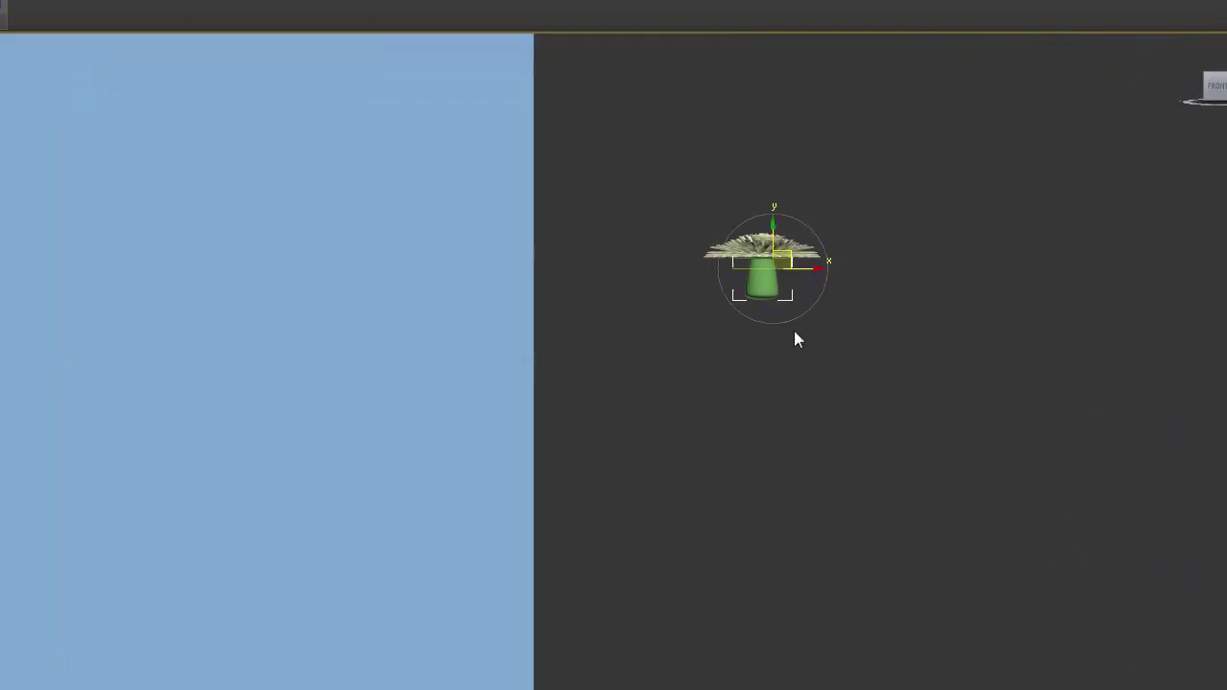
pyautogui.moveTo(775, 249); pyautogui.dragTo(773, 333)
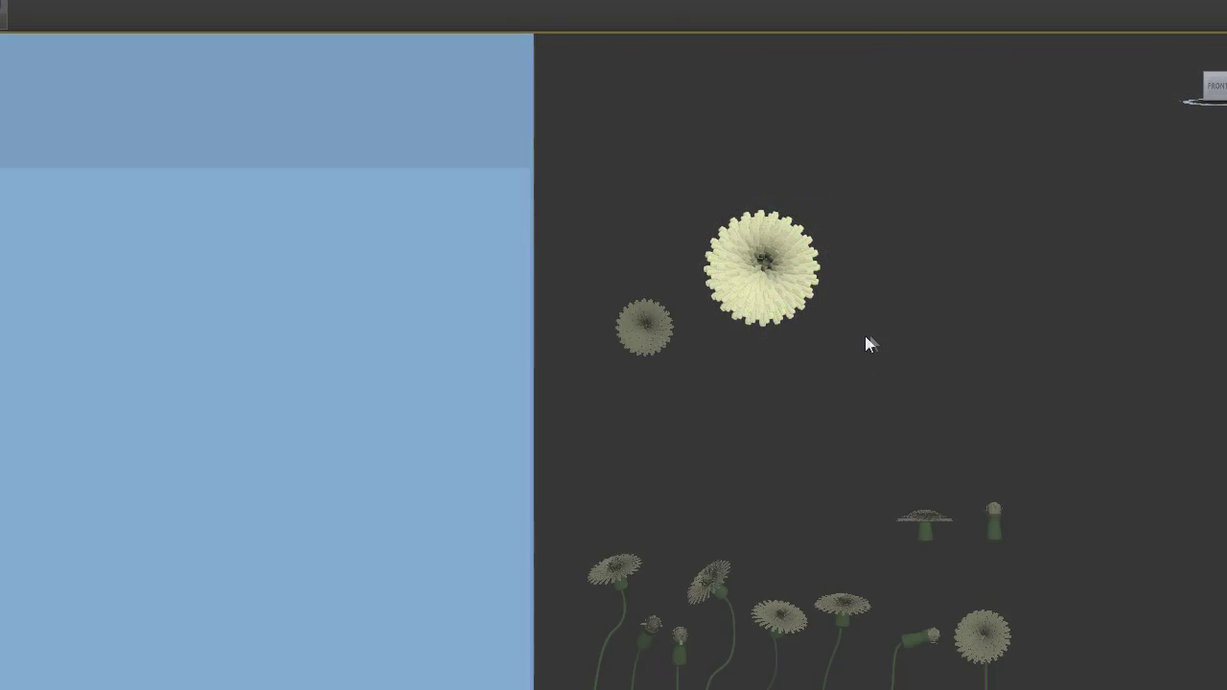
pyautogui.scroll(-2, 796, 365)
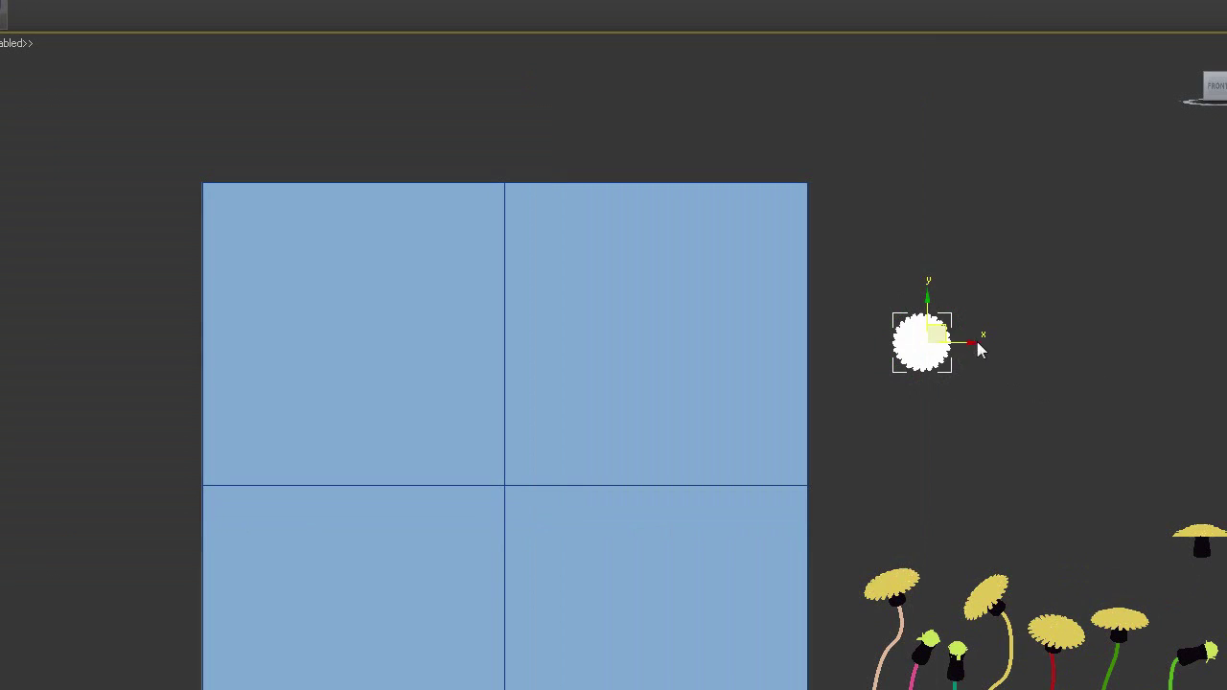
# Enlarge the front-facing flower head and position it to fill the background plane's upper-right quarter.
pyautogui.moveTo(980, 350); pyautogui.dragTo(999, 102)
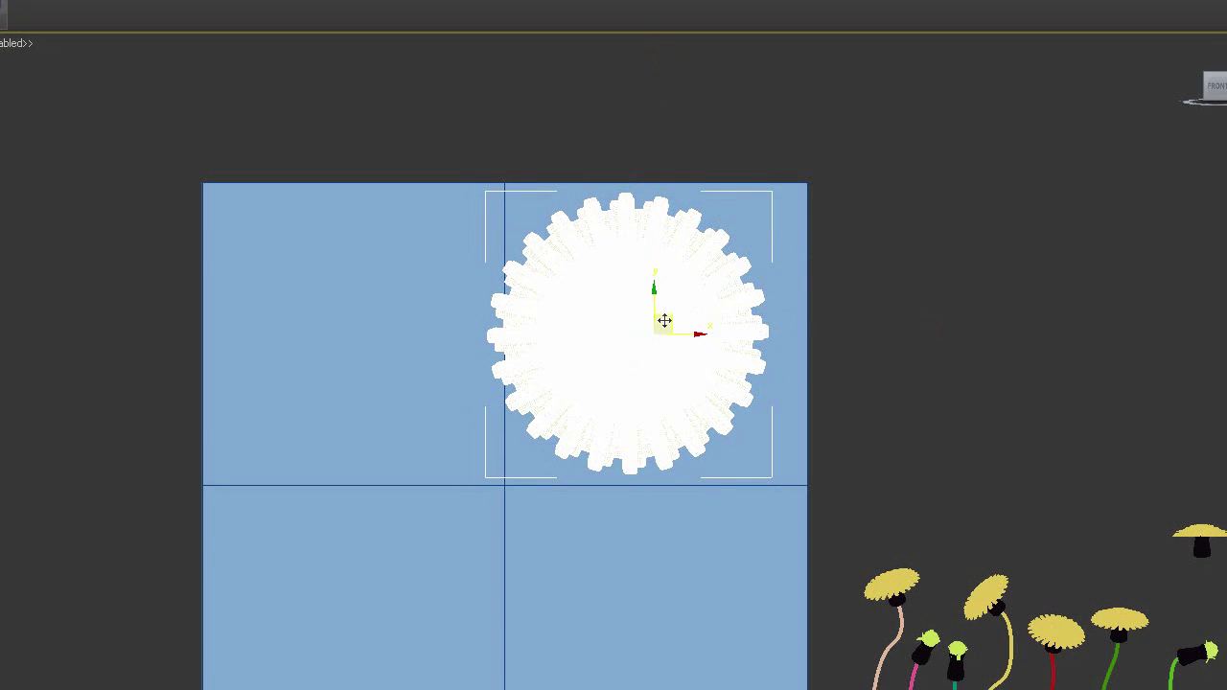
pyautogui.moveTo(664, 321)
pyautogui.mouseDown()
pyautogui.moveTo(693, 312)
pyautogui.moveTo(682, 326)
pyautogui.moveTo(700, 325)
pyautogui.moveTo(705, 304)
pyautogui.moveTo(696, 403)
pyautogui.mouseUp()
pyautogui.press('r')
pyautogui.click(780, 425)
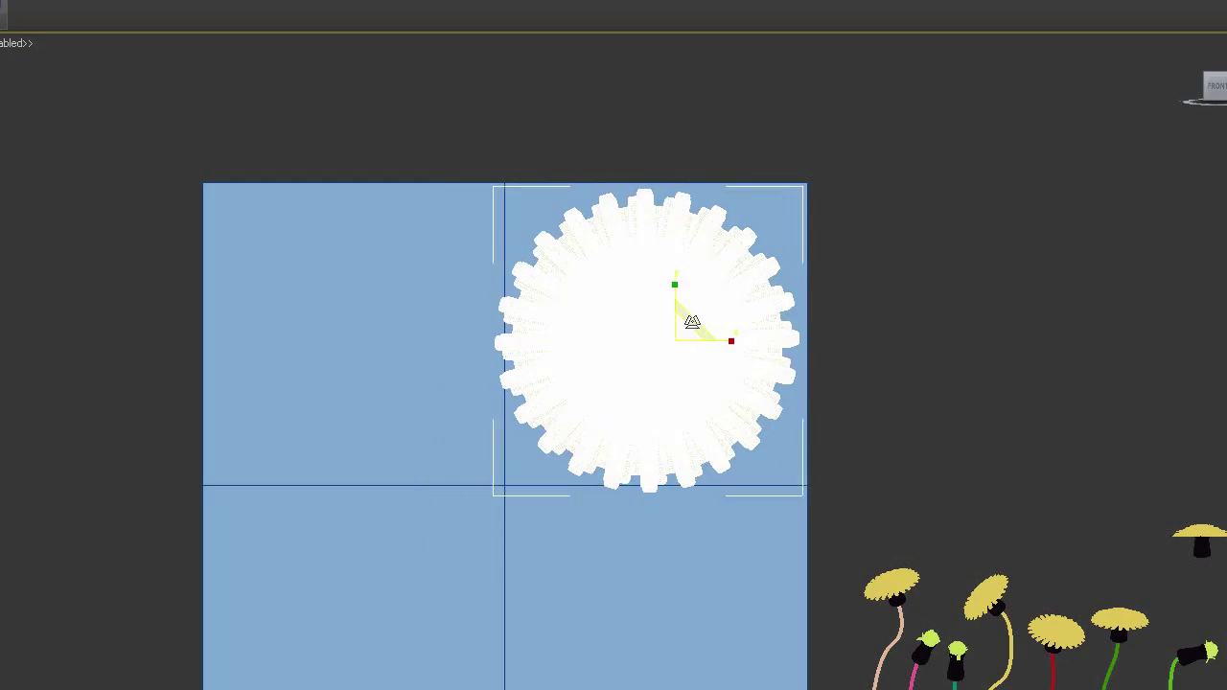
pyautogui.press('e')
pyautogui.press('w')
pyautogui.click(907, 356)
# Examine the enlarged flower head's mesh in edged-faces, wireframe and shaded display.
pyautogui.scroll(4, 907, 356)
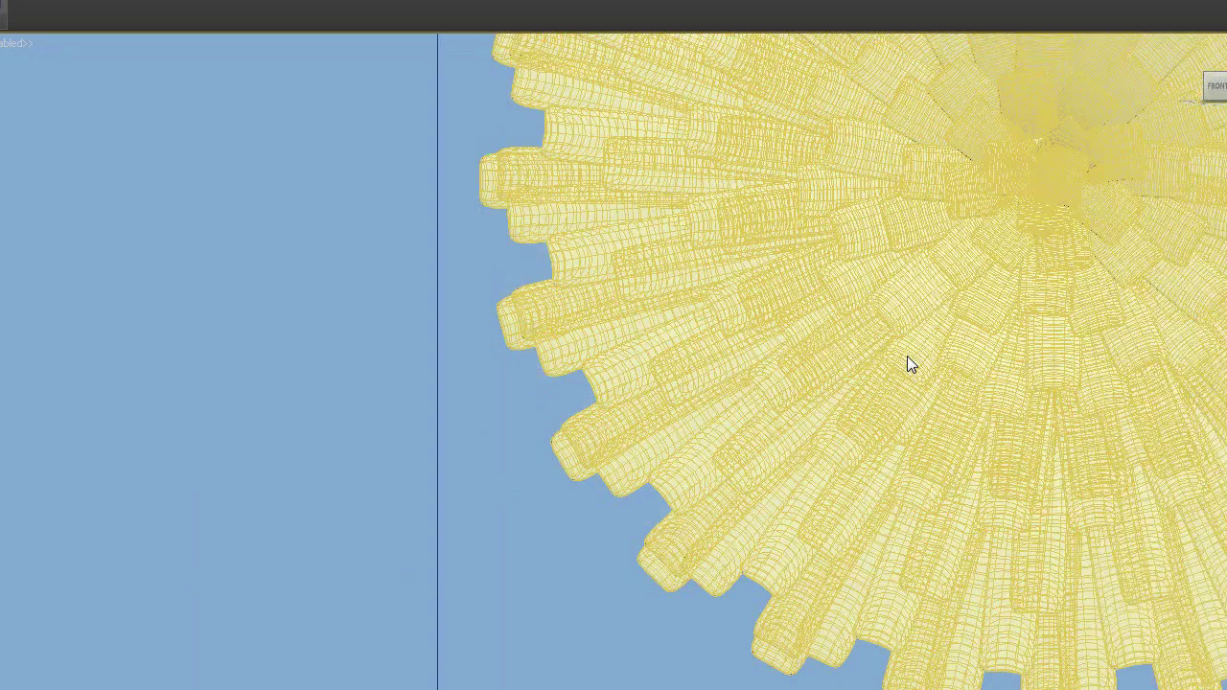
pyautogui.scroll(-2, 906, 356)
pyautogui.press('F4')
pyautogui.press('F3')
pyautogui.press('F3')
pyautogui.press('F3')
pyautogui.press('F3')
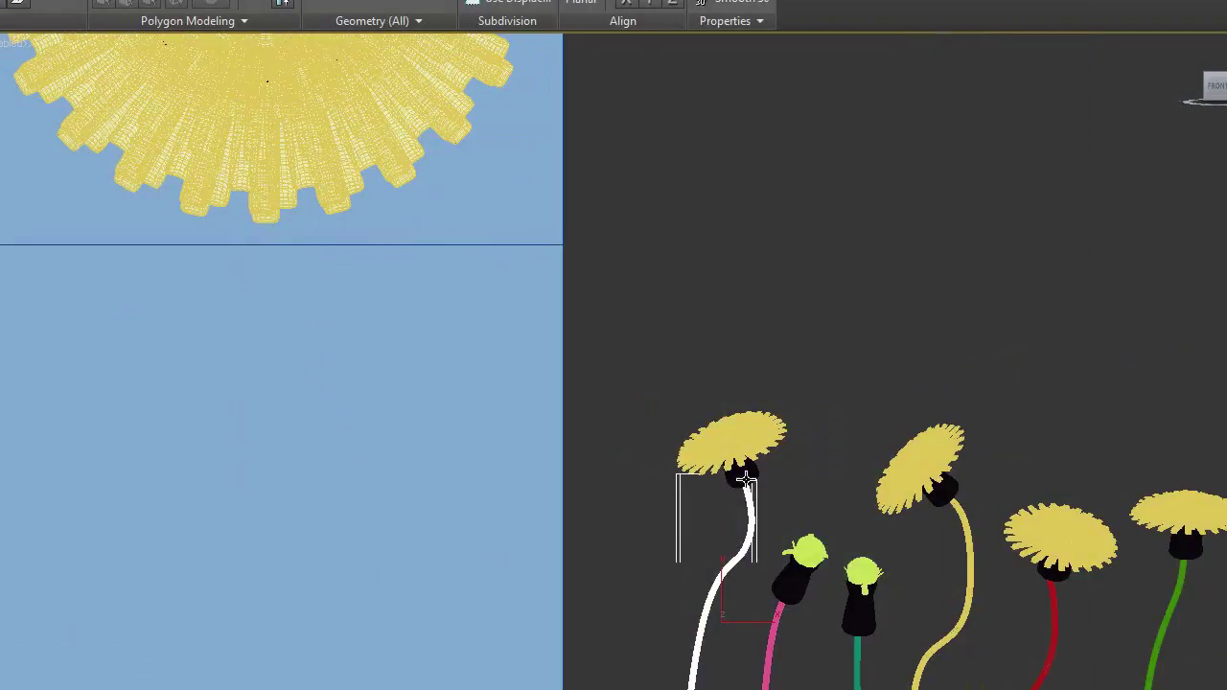
# Attach the leftmost tilted flower's base and petal head to its stem so they form one object.
pyautogui.click(738, 442)
pyautogui.click(799, 313)
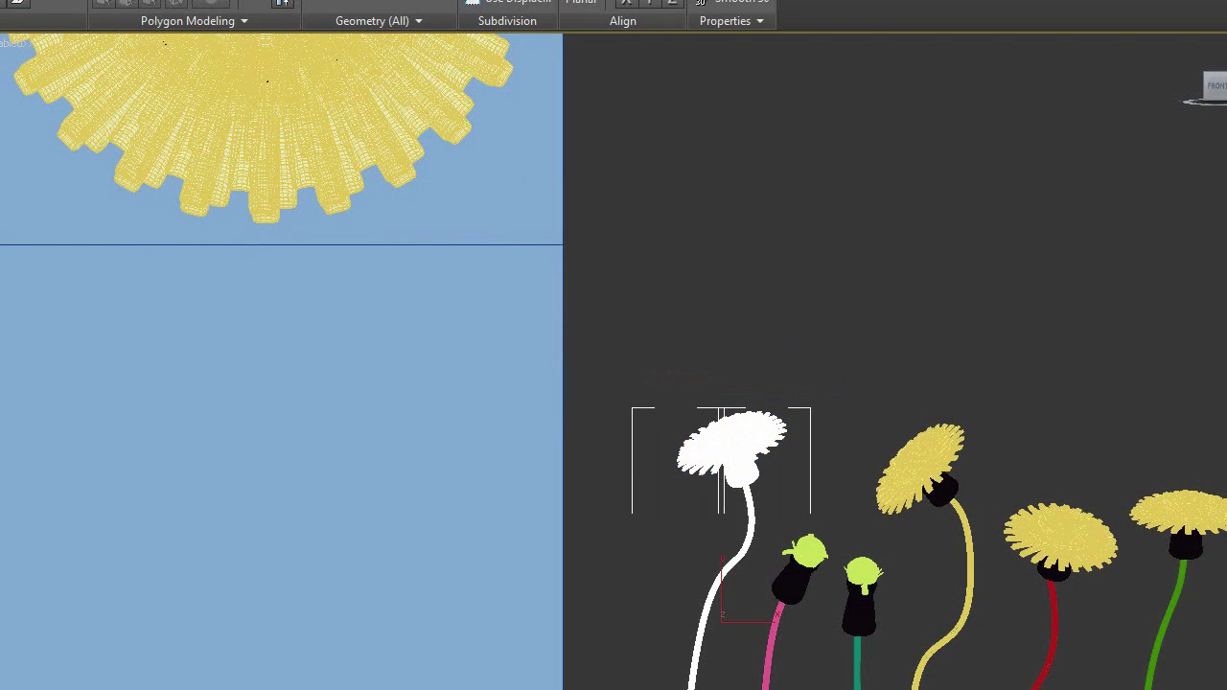
pyautogui.click(810, 343)
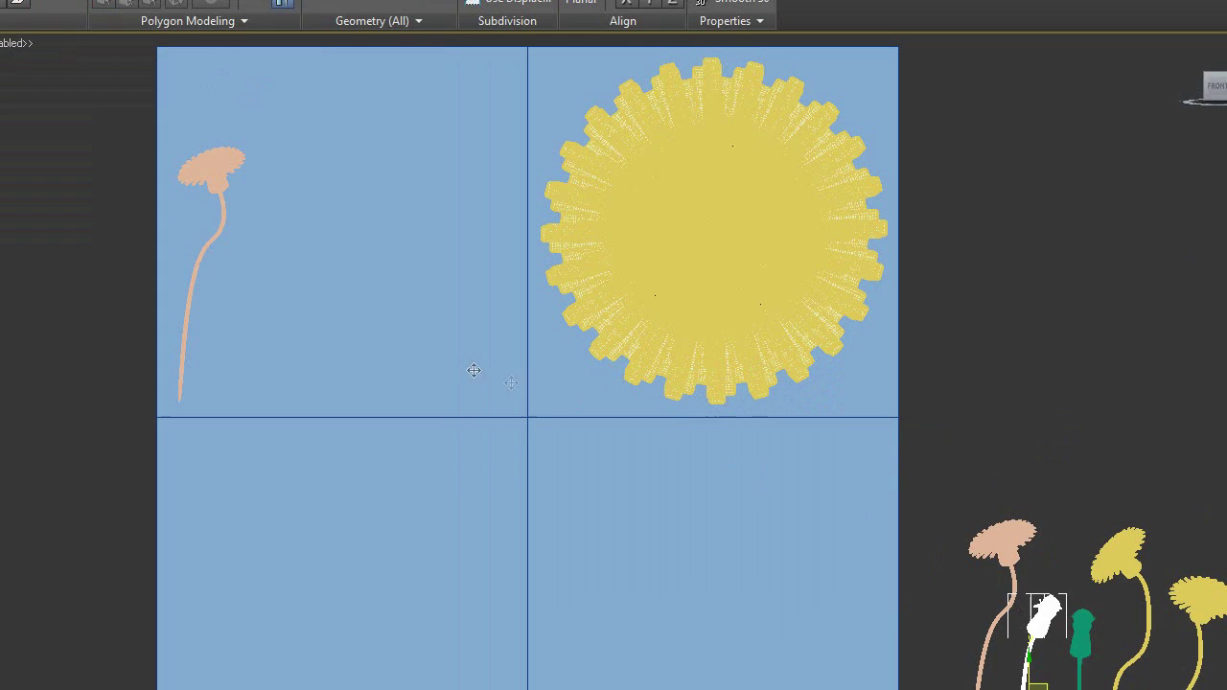
# Copy the pink bud and the sideways drooping bud onto the plane's upper-left quarter, joining their stem bases with the tilted flower's.
pyautogui.moveTo(474, 370); pyautogui.dragTo(199, 316)
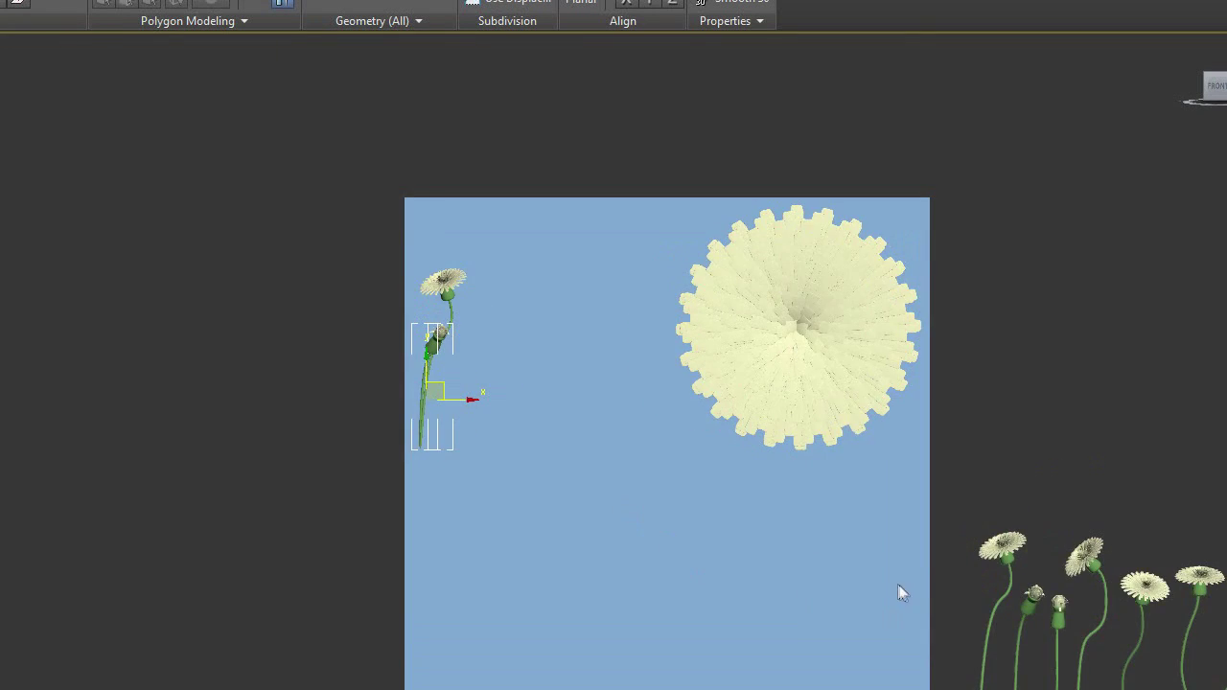
pyautogui.click(1122, 653)
pyautogui.keyDown('shift'); pyautogui.moveTo(1166, 551); pyautogui.dragTo(373, 290); pyautogui.keyUp('shift')
pyautogui.click(707, 427)
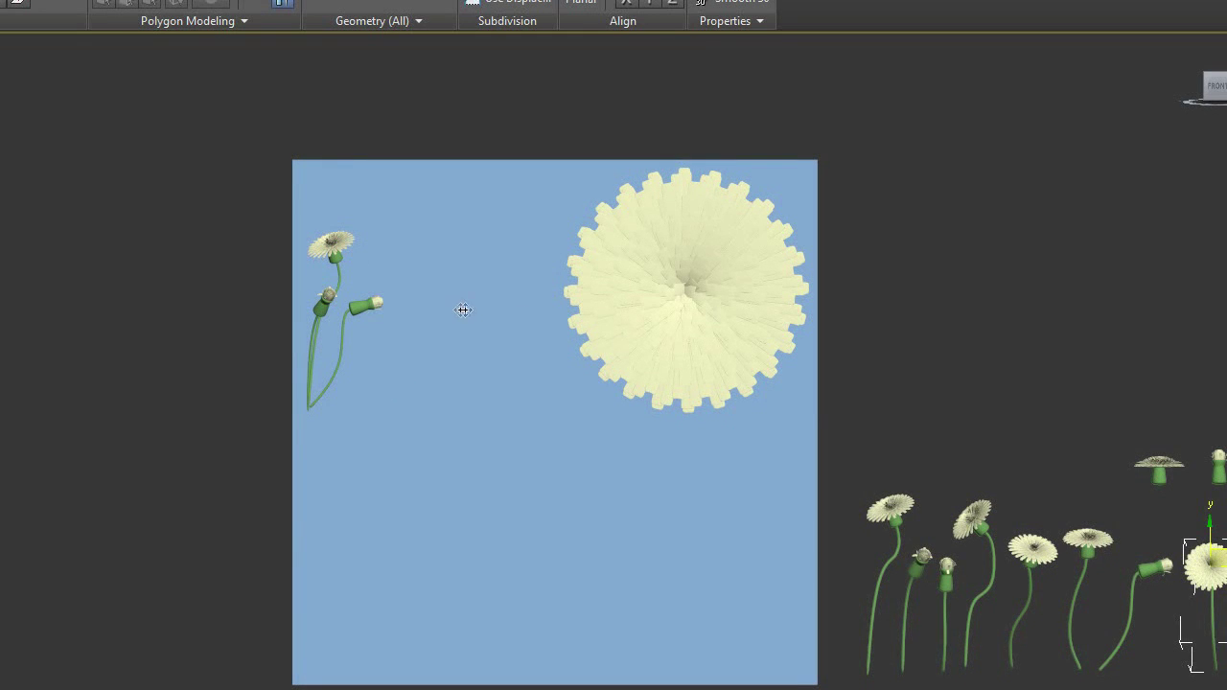
# Copy the front-facing stemmed flower onto the plane beside the drooping bud and fine-tune its height.
pyautogui.moveTo(463, 310)
pyautogui.keyDown('shift'); pyautogui.mouseDown()
pyautogui.moveTo(427, 301)
pyautogui.moveTo(432, 290)
pyautogui.mouseUp(); pyautogui.keyUp('shift')
pyautogui.click(709, 427)
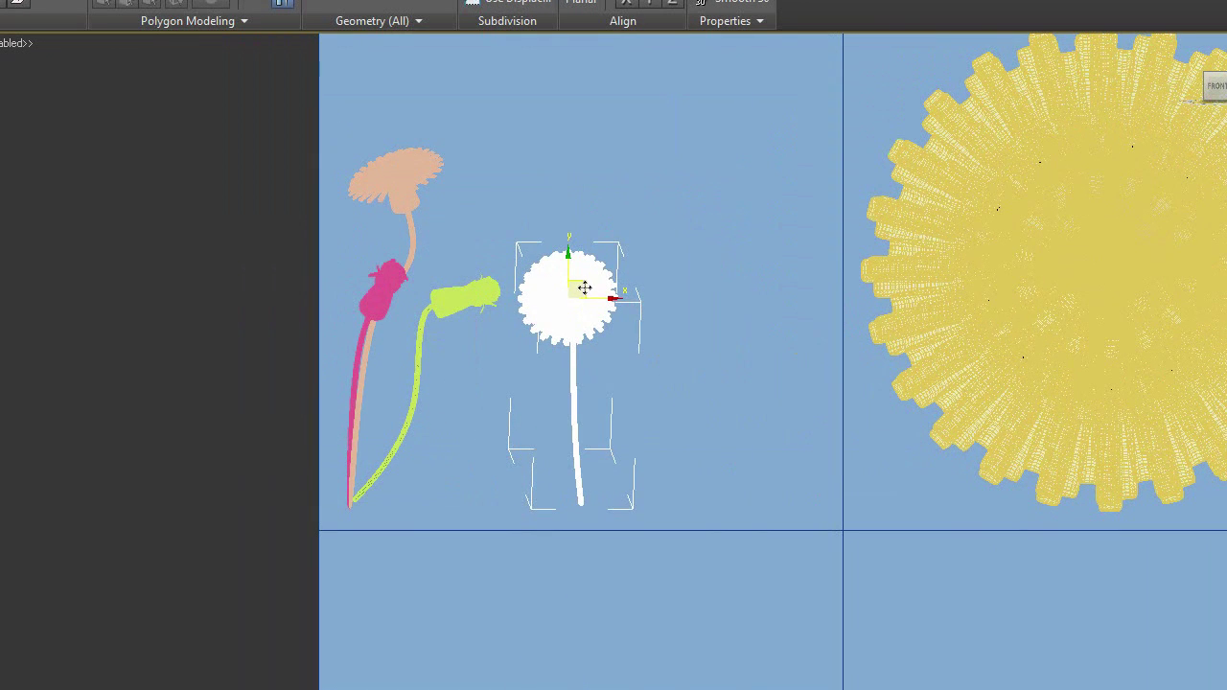
pyautogui.moveTo(584, 287)
pyautogui.mouseDown()
pyautogui.moveTo(570, 288)
pyautogui.moveTo(584, 282)
pyautogui.mouseUp()
pyautogui.scroll(-4, 1118, 649)
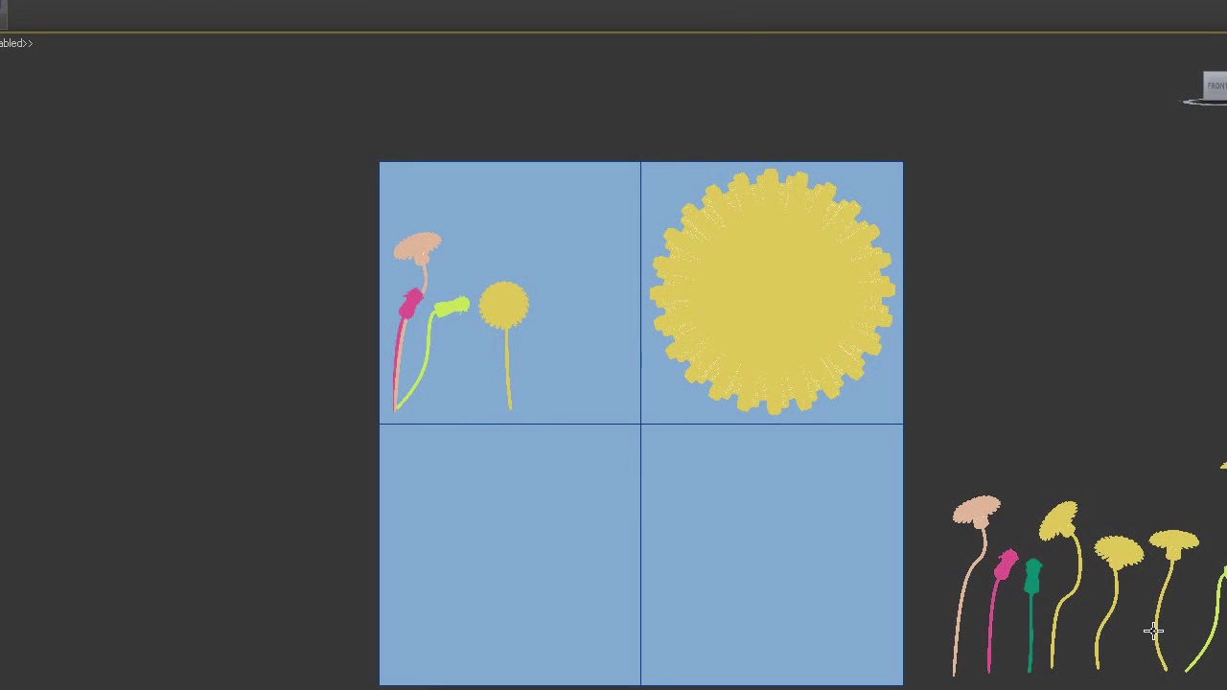
# Copy the upright open flower on the curved stem onto the plane, overlapping the front-facing flower with their stem bases together.
pyautogui.click(1155, 630)
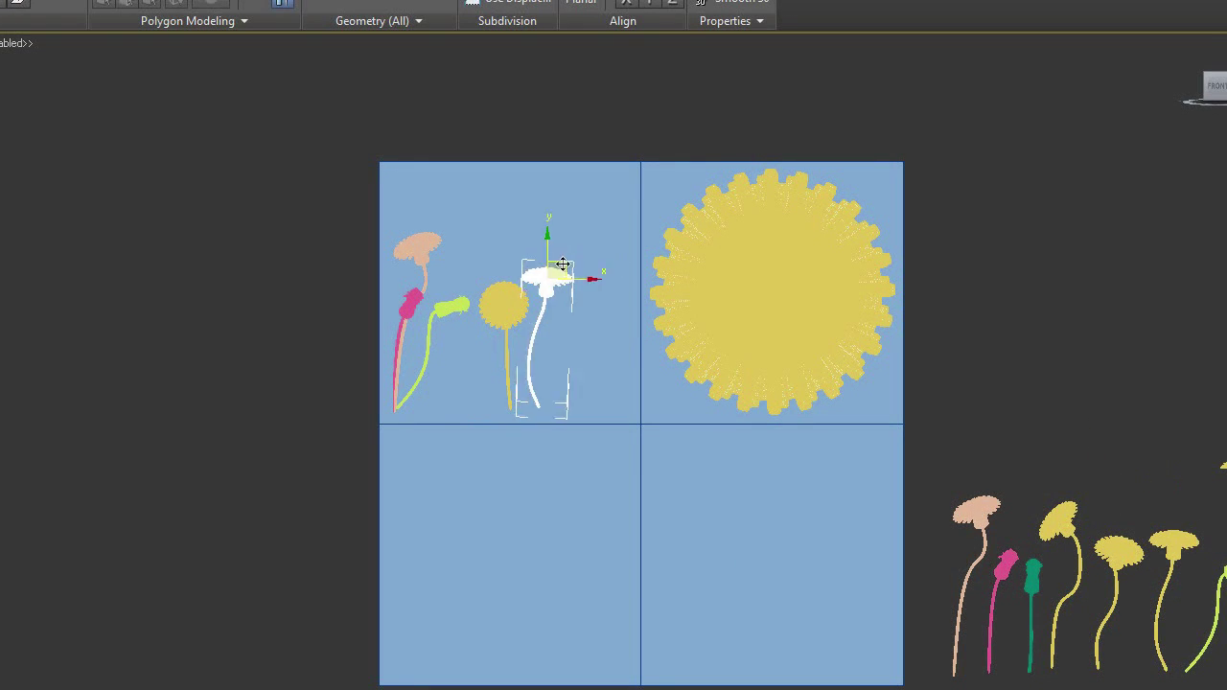
pyautogui.keyDown('shift'); pyautogui.moveTo(563, 264); pyautogui.dragTo(520, 267); pyautogui.keyUp('shift')
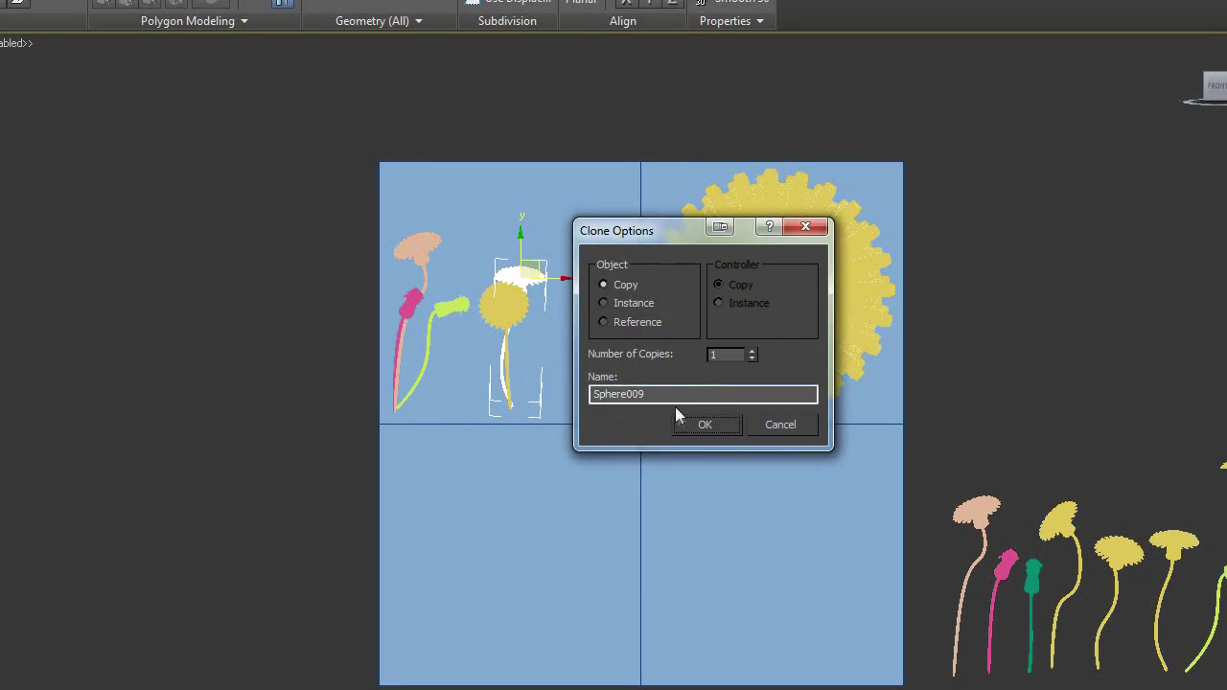
pyautogui.click(682, 421)
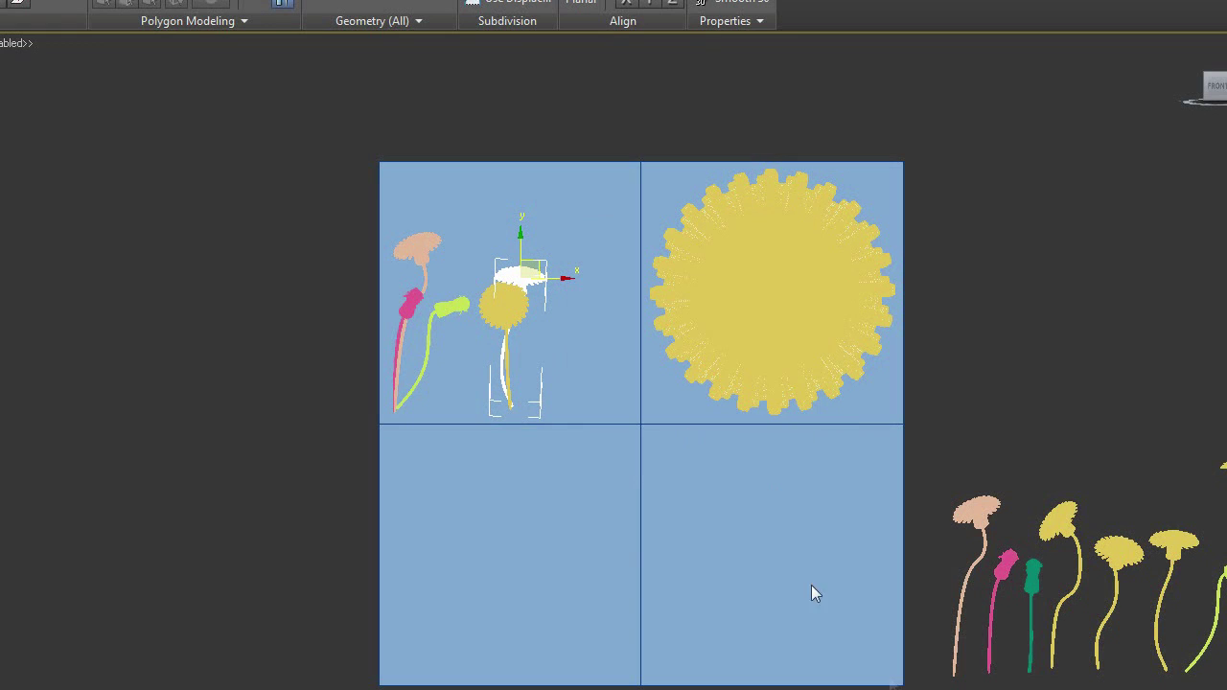
# Copy the steeply tilted yellow flower with the S-curved stem onto the plane beside the second flower cluster.
pyautogui.click(1073, 577)
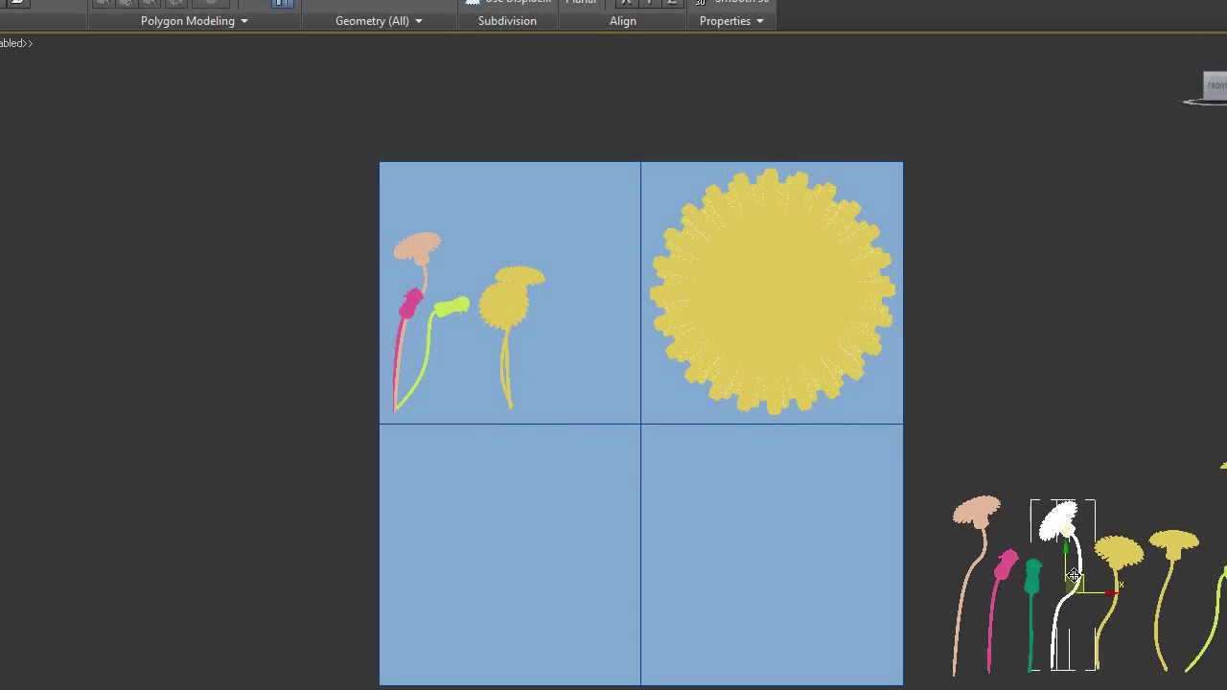
pyautogui.keyDown('shift'); pyautogui.moveTo(583, 331); pyautogui.dragTo(560, 320); pyautogui.keyUp('shift')
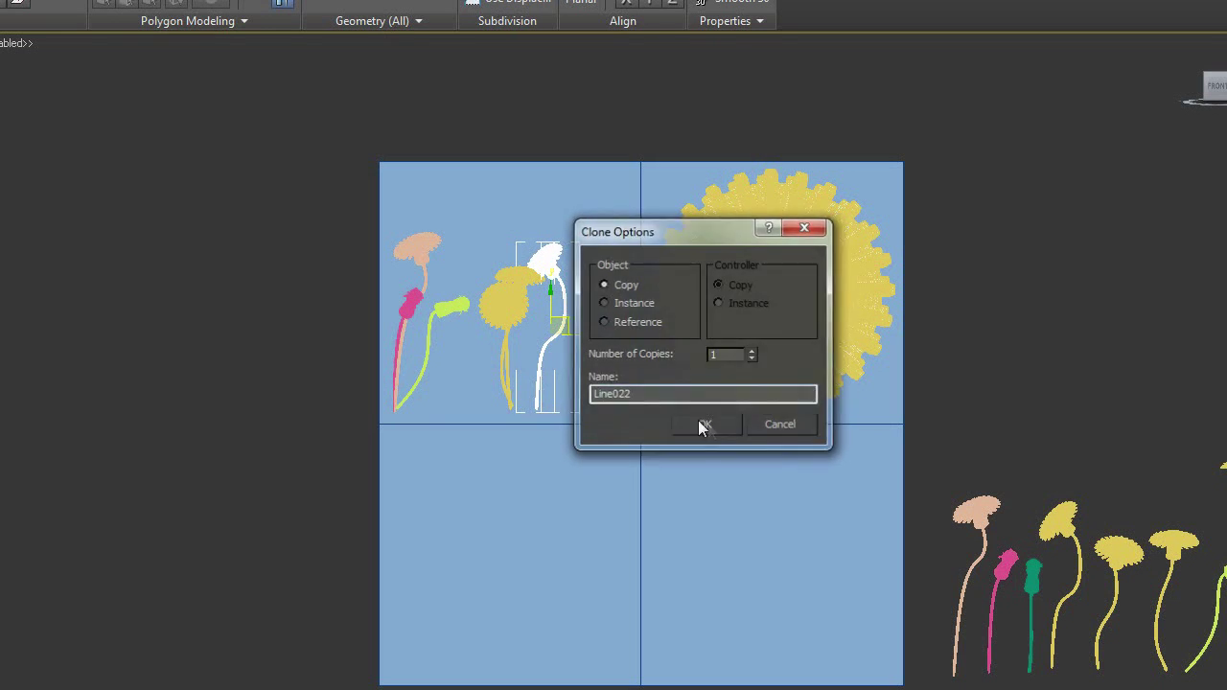
pyautogui.click(698, 425)
# Scale, raise and rotate the tilted flower's copy so it stands above the second cluster with its stem base joining the others.
pyautogui.press('r')
pyautogui.moveTo(550, 272); pyautogui.dragTo(547, 267)
pyautogui.press('w')
pyautogui.moveTo(595, 312); pyautogui.dragTo(575, 271)
pyautogui.press('e')
pyautogui.moveTo(681, 364); pyautogui.dragTo(556, 271, button='middle')
pyautogui.press('z')
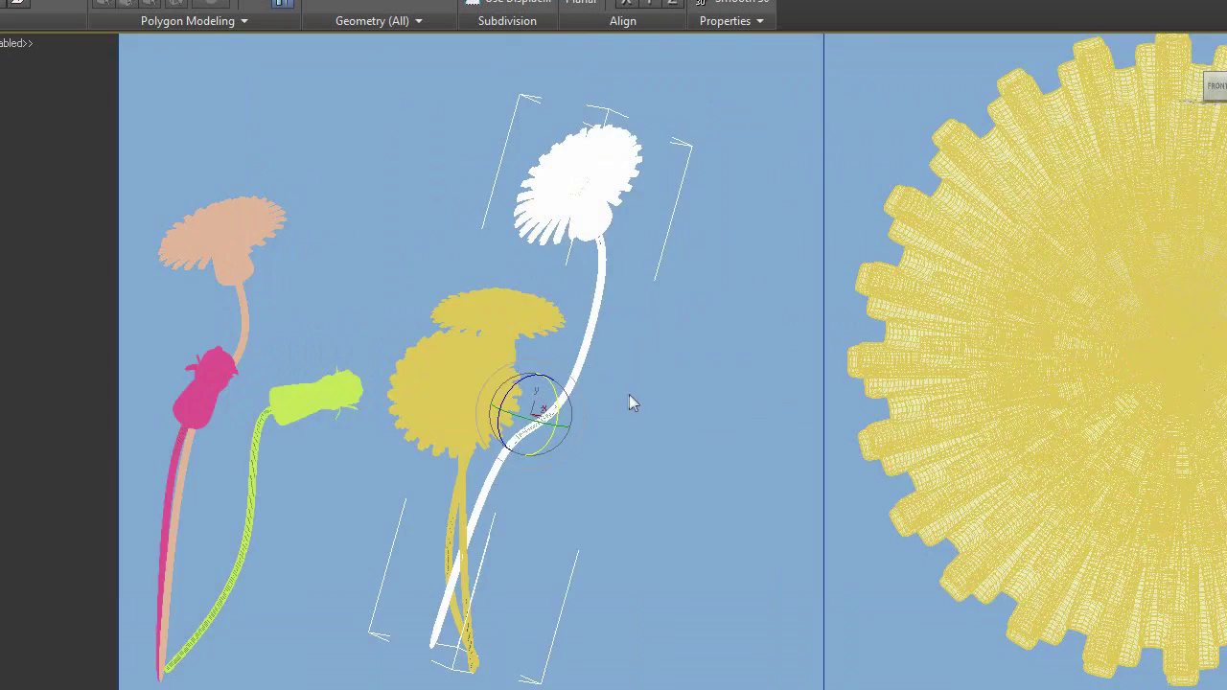
pyautogui.moveTo(629, 394); pyautogui.dragTo(775, 395, button='middle')
pyautogui.click(201, 1)
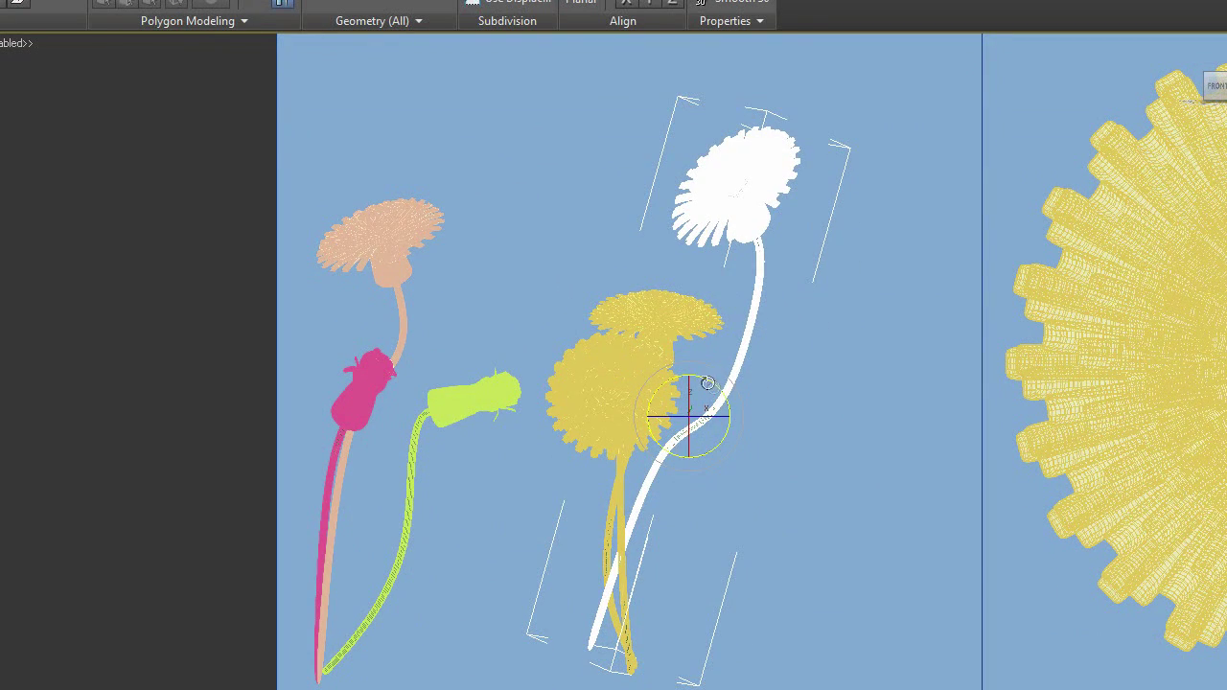
pyautogui.moveTo(723, 392)
pyautogui.mouseDown()
pyautogui.moveTo(705, 381)
pyautogui.moveTo(722, 391)
pyautogui.mouseUp()
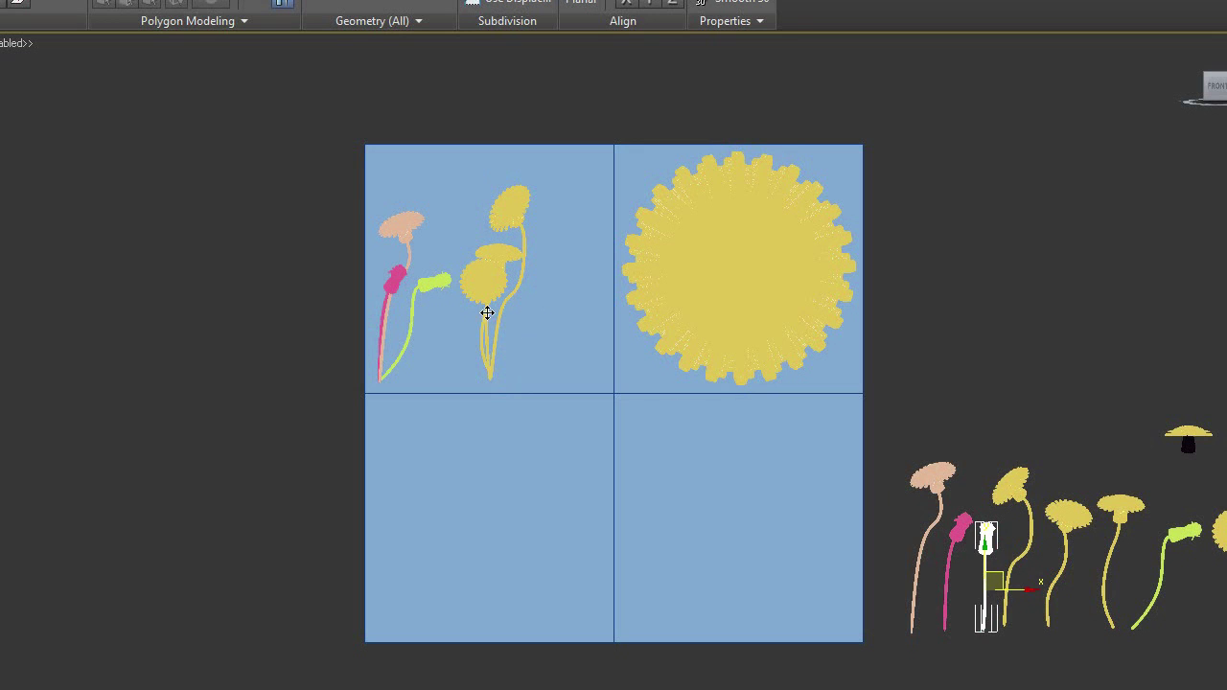
# Copy the straight-stemmed closed bud onto the plane next to the second cluster and rotate the copy slightly.
pyautogui.moveTo(487, 312)
pyautogui.keyDown('shift'); pyautogui.mouseDown()
pyautogui.moveTo(466, 324)
pyautogui.moveTo(524, 321)
pyautogui.mouseUp(); pyautogui.keyUp('shift')
pyautogui.press('Return')
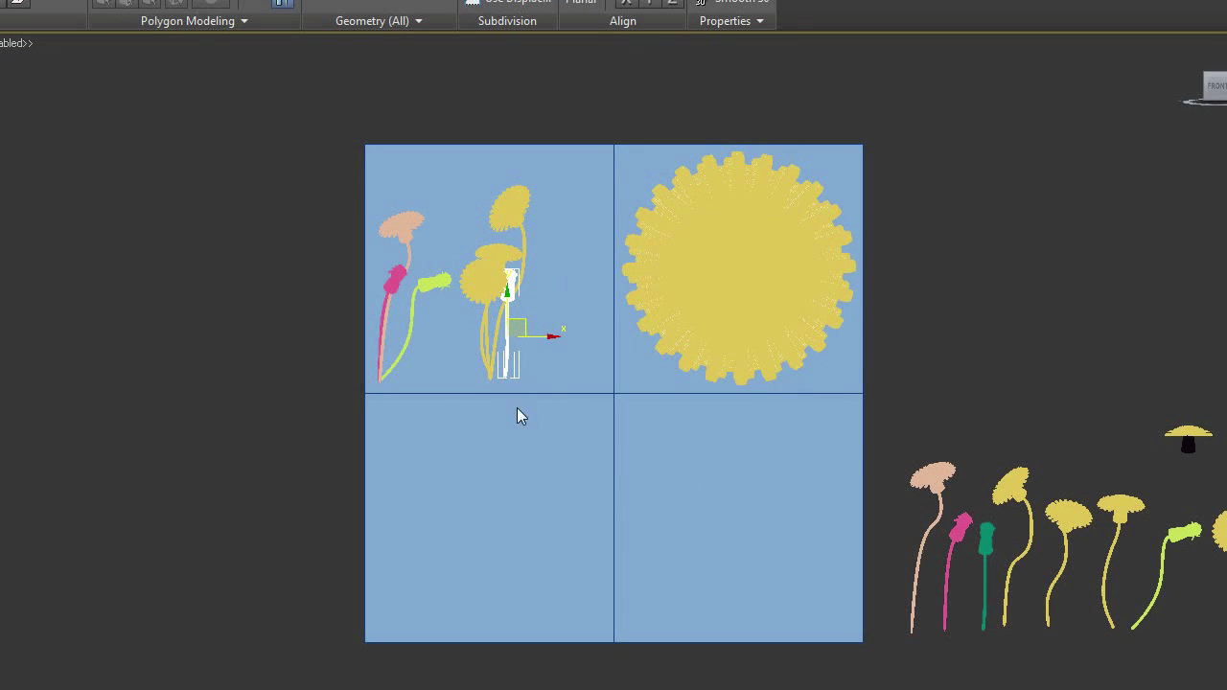
pyautogui.scroll(2, 516, 407)
pyautogui.scroll(2, 637, 436)
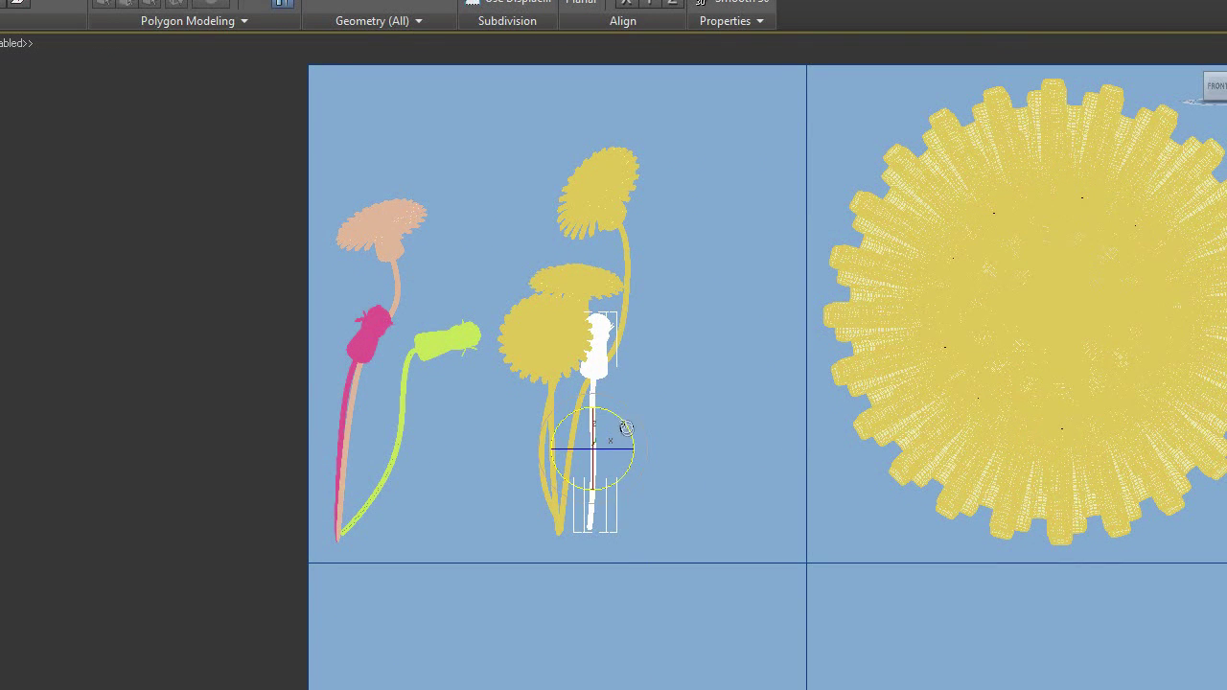
pyautogui.moveTo(626, 428)
pyautogui.mouseDown()
pyautogui.moveTo(637, 451)
pyautogui.moveTo(612, 444)
pyautogui.mouseUp()
pyautogui.press('w')
pyautogui.press('e')
pyautogui.moveTo(645, 438); pyautogui.dragTo(609, 392)
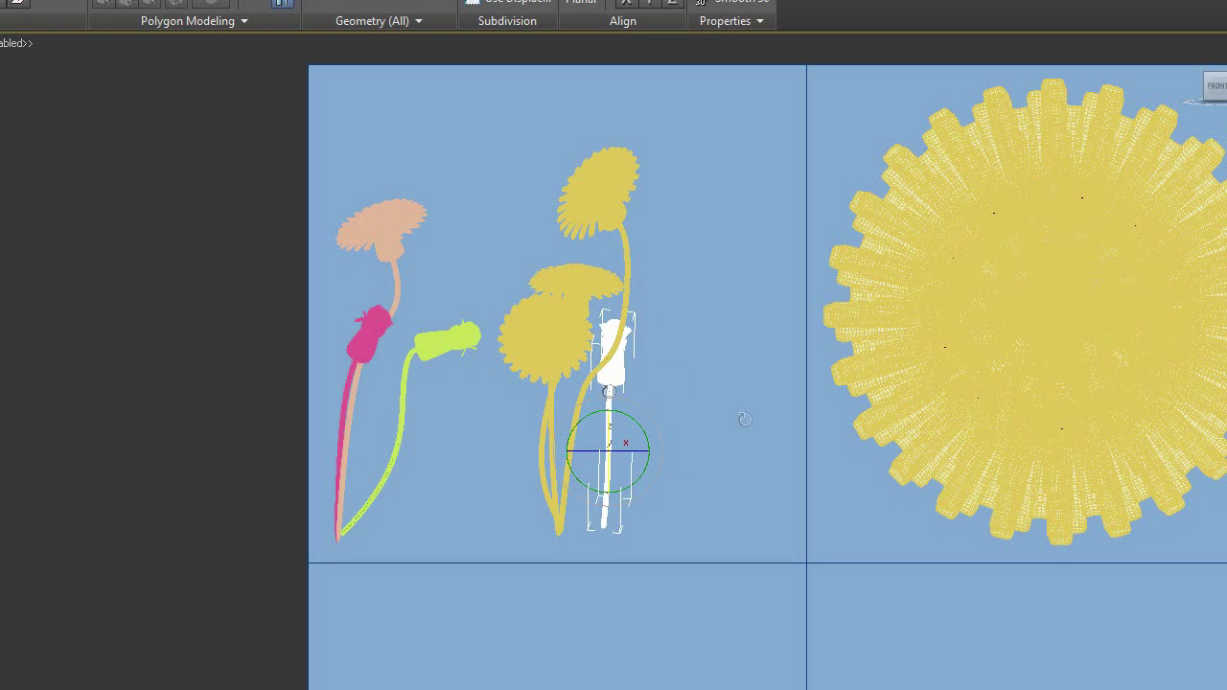
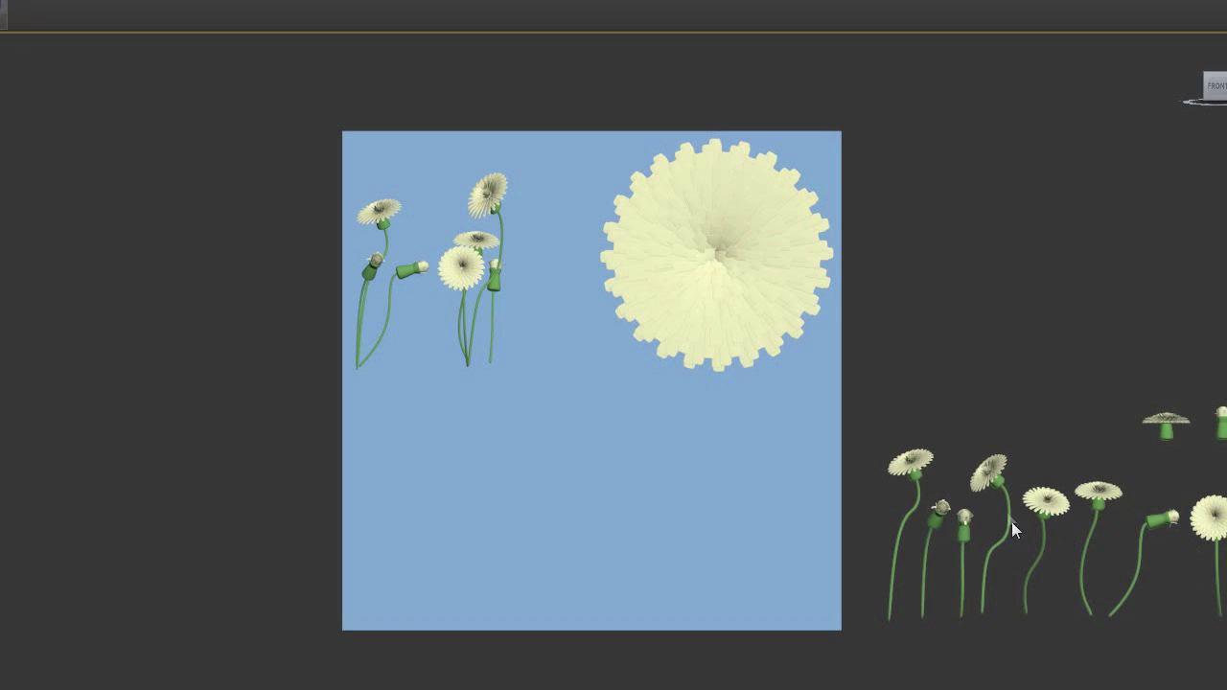
# Copy the steeply tilted yellow flower with the S-curved stem onto the plane, to the right of the second cluster.
pyautogui.click(996, 481)
pyautogui.press('w')
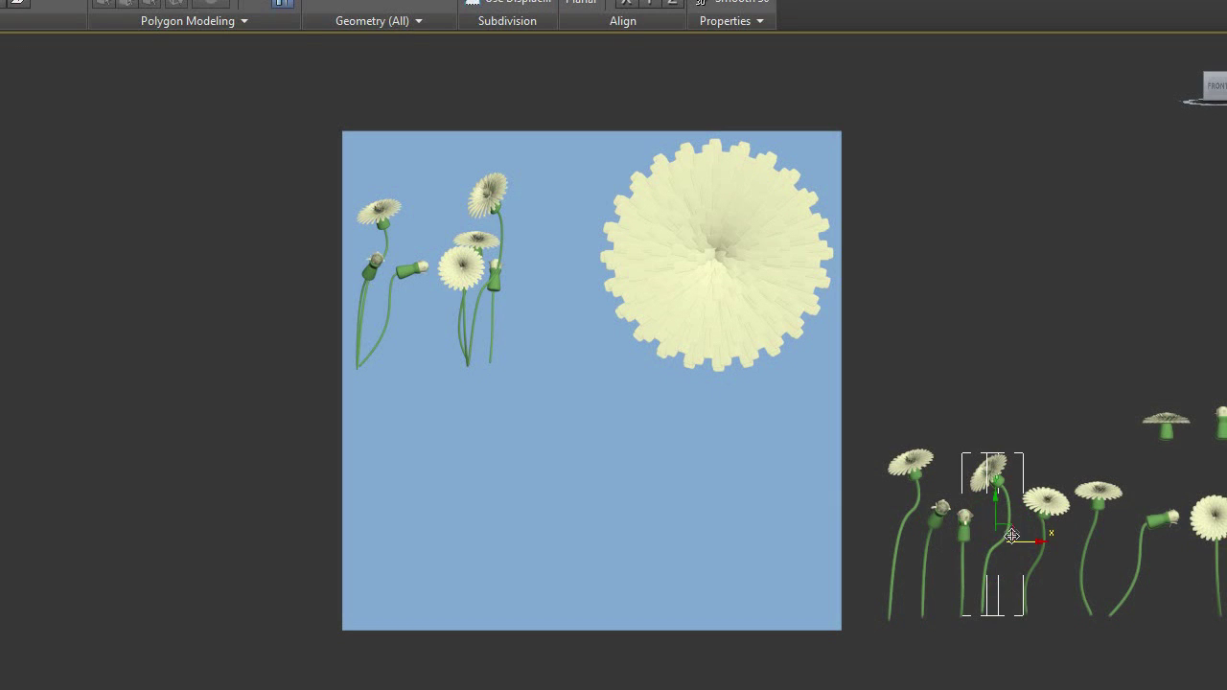
pyautogui.keyDown('shift'); pyautogui.moveTo(1000, 523); pyautogui.dragTo(534, 277); pyautogui.keyUp('shift')
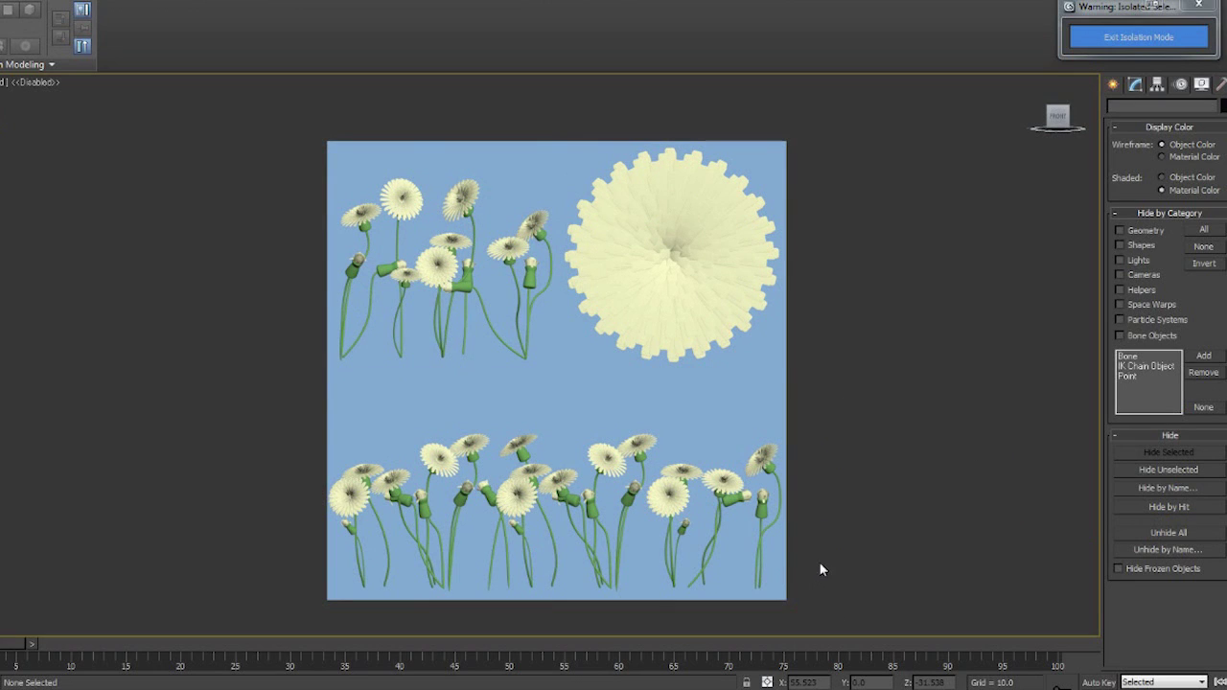
# Apply a Projection modifier to the blue background plane behind the flower clusters.
pyautogui.press('m')
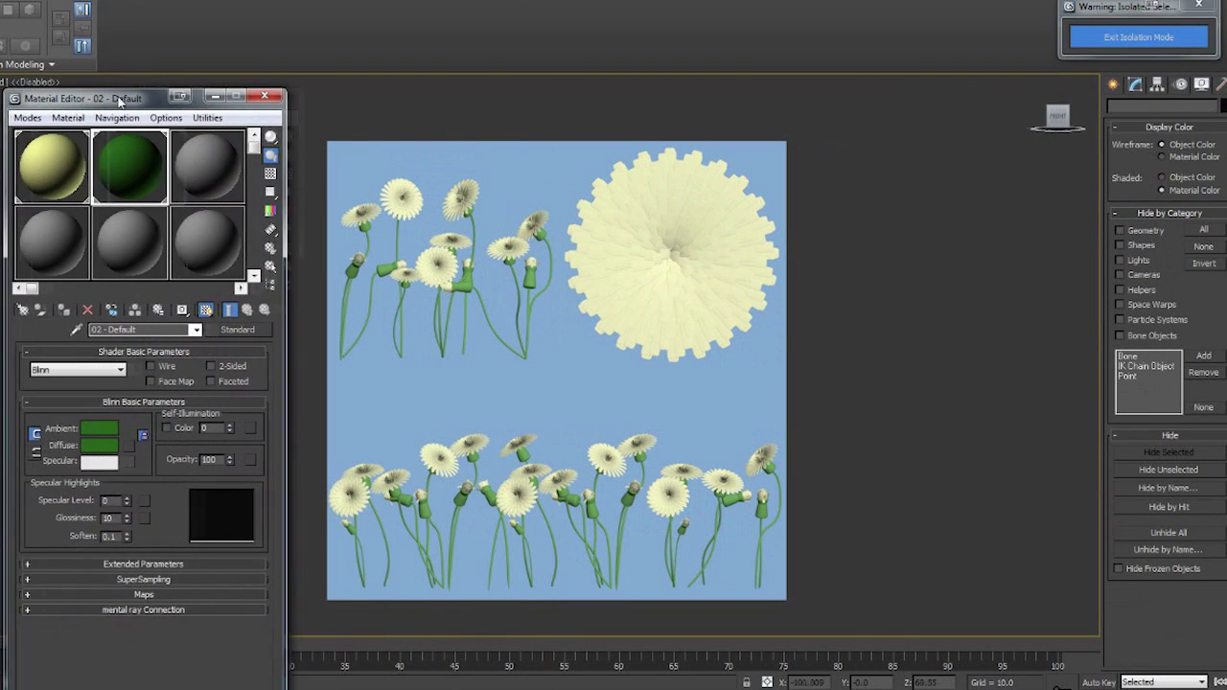
pyautogui.moveTo(120, 106); pyautogui.dragTo(119, 96)
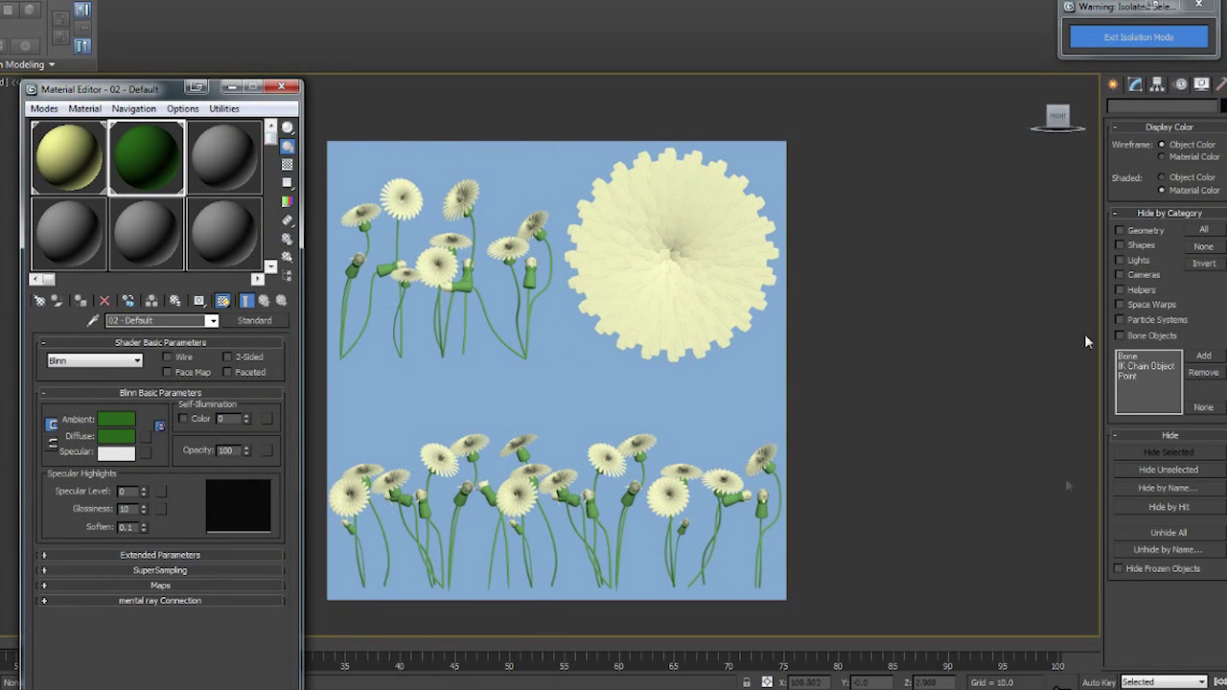
pyautogui.moveTo(830, 430); pyautogui.dragTo(879, 411, button='middle')
pyautogui.click(796, 376)
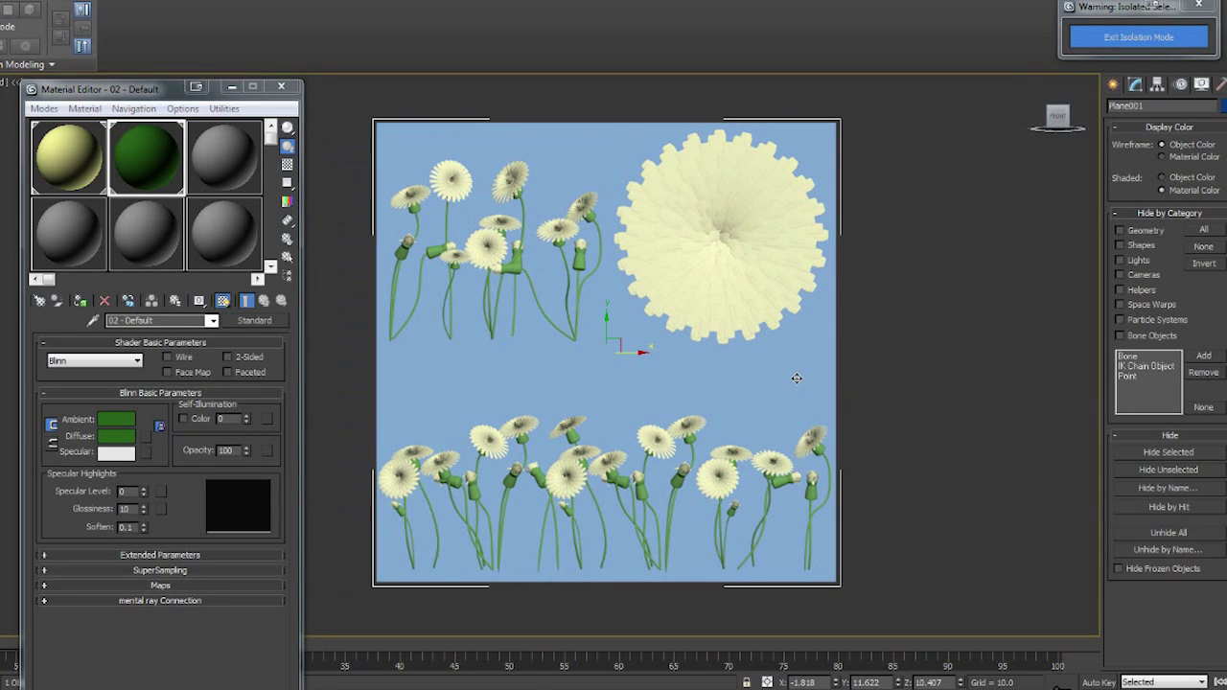
pyautogui.click(1136, 84)
pyautogui.click(1163, 126)
pyautogui.scroll(-20, 1162, 399)
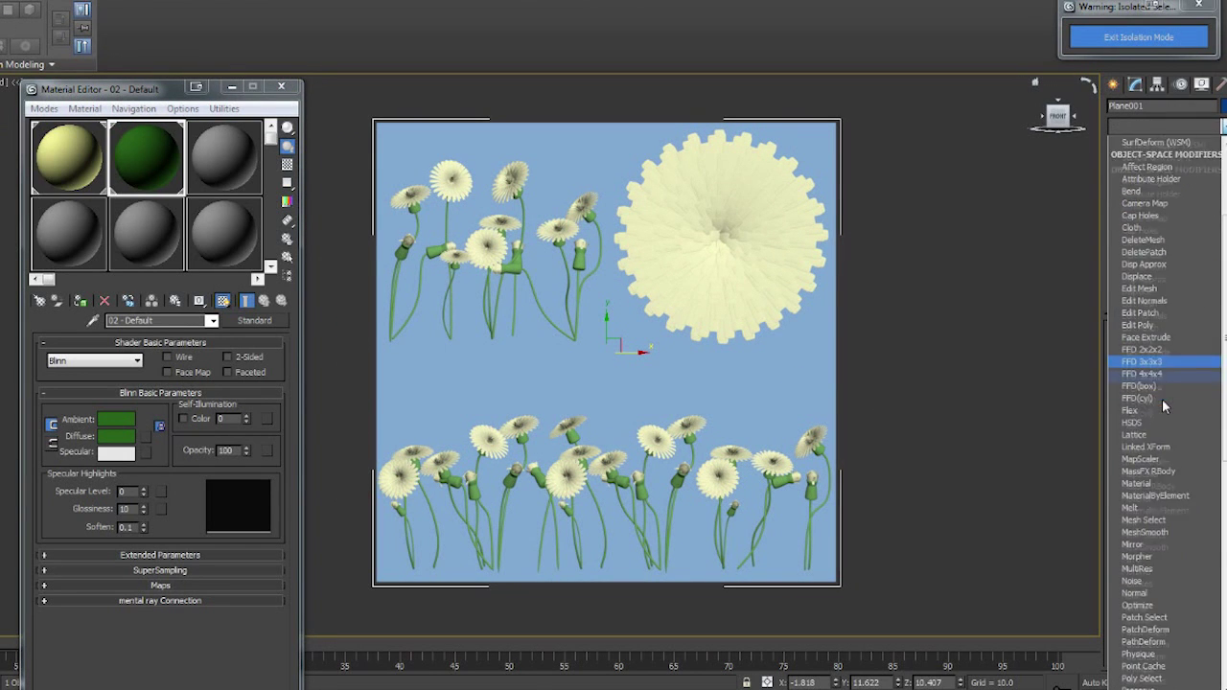
pyautogui.click(1166, 228)
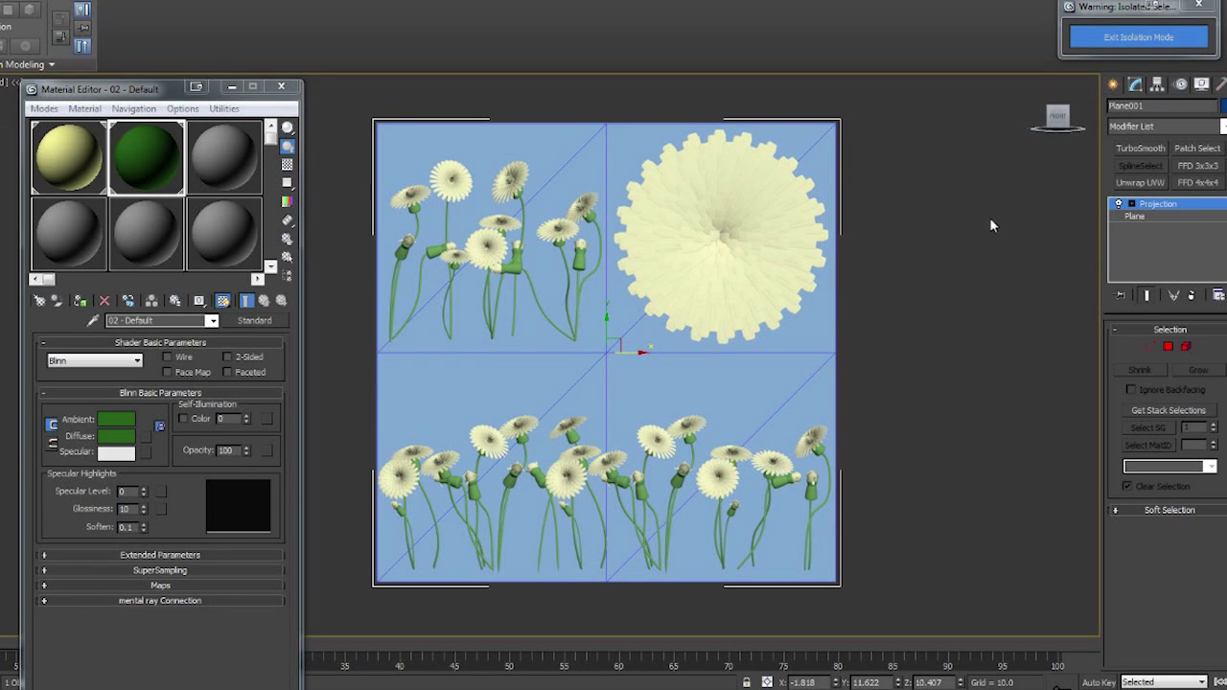
# Enable projection mapping for the plane in Render To Texture and add the flower objects as projection targets.
pyautogui.press('0')
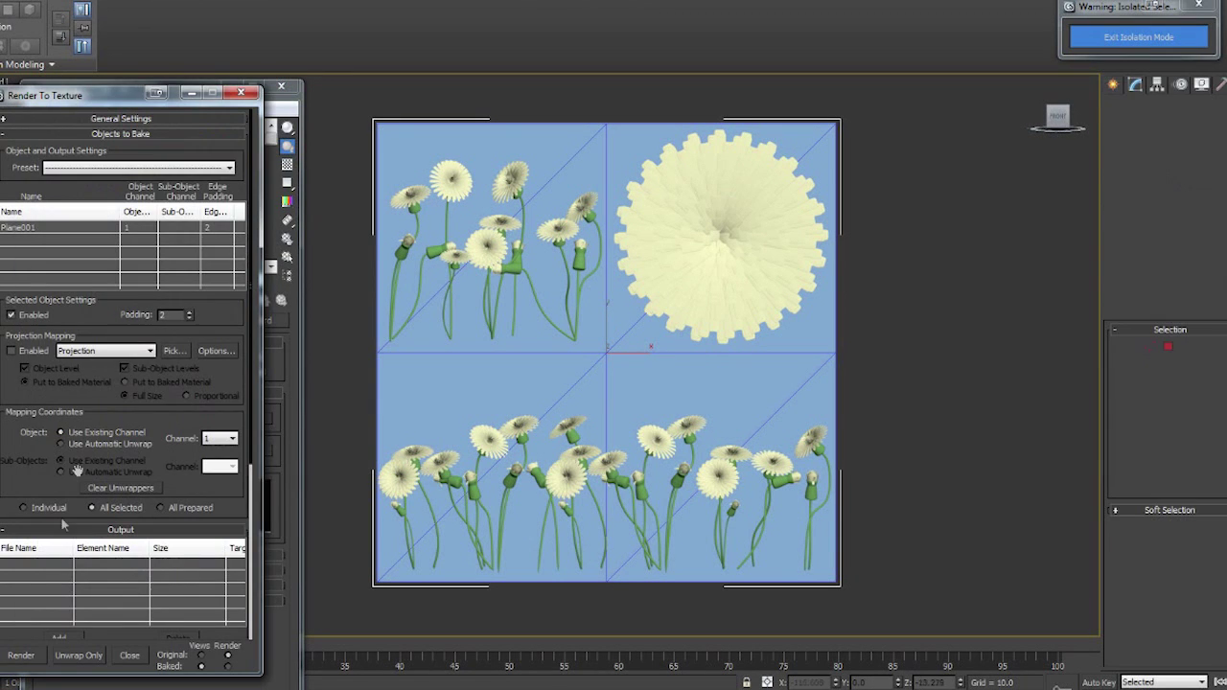
pyautogui.scroll(-5, 119, 393)
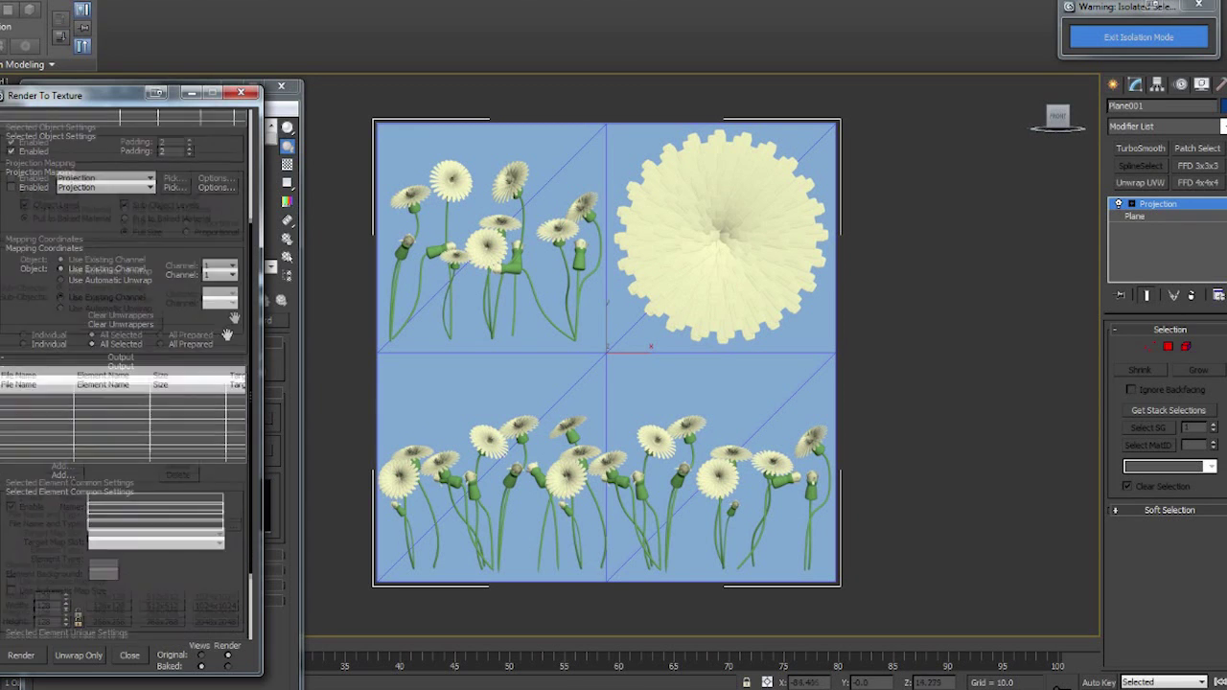
pyautogui.scroll(5, 231, 474)
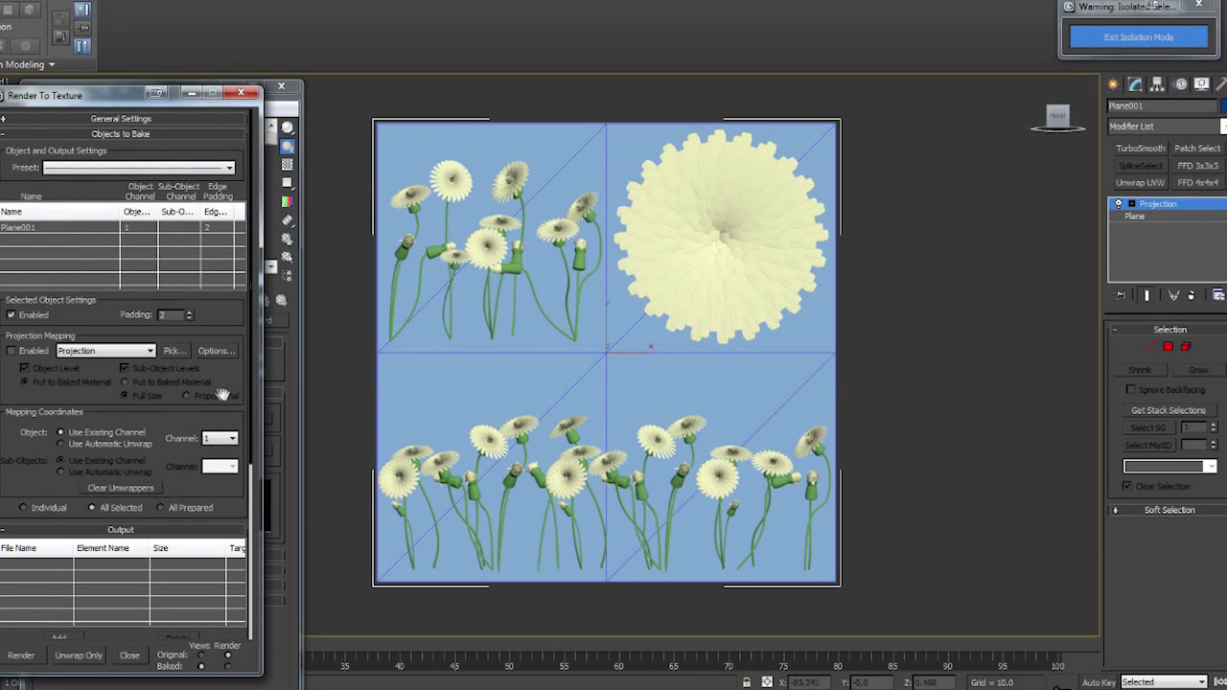
pyautogui.click(12, 351)
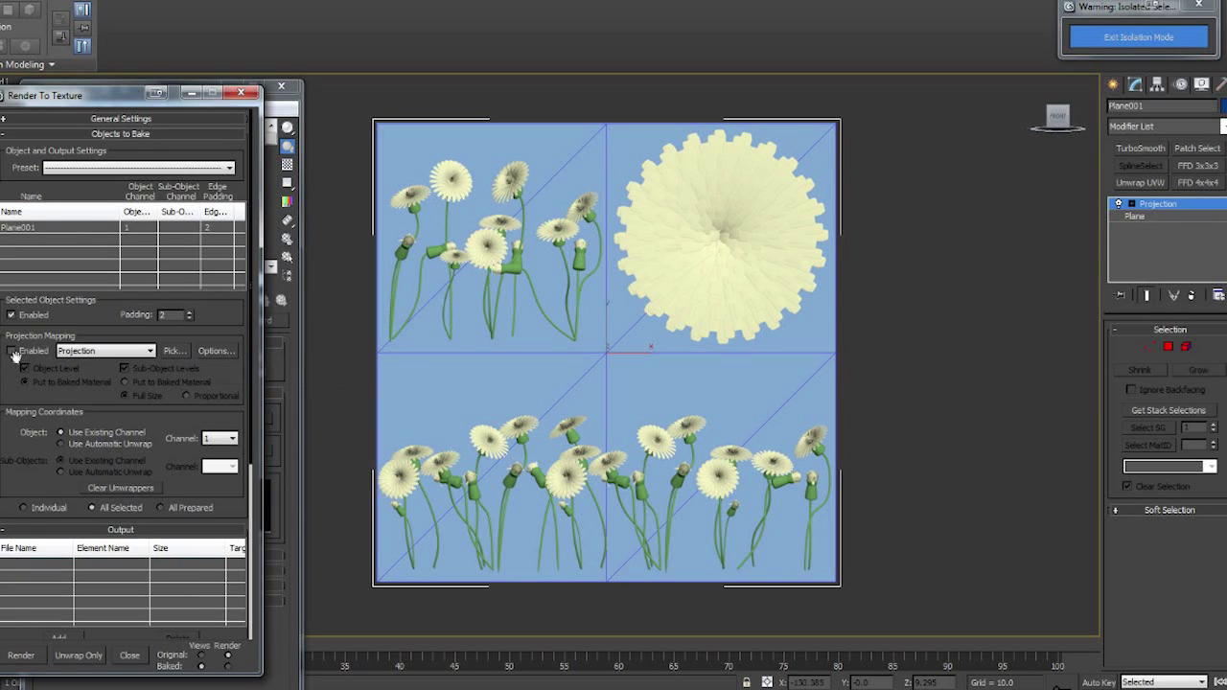
pyautogui.click(172, 351)
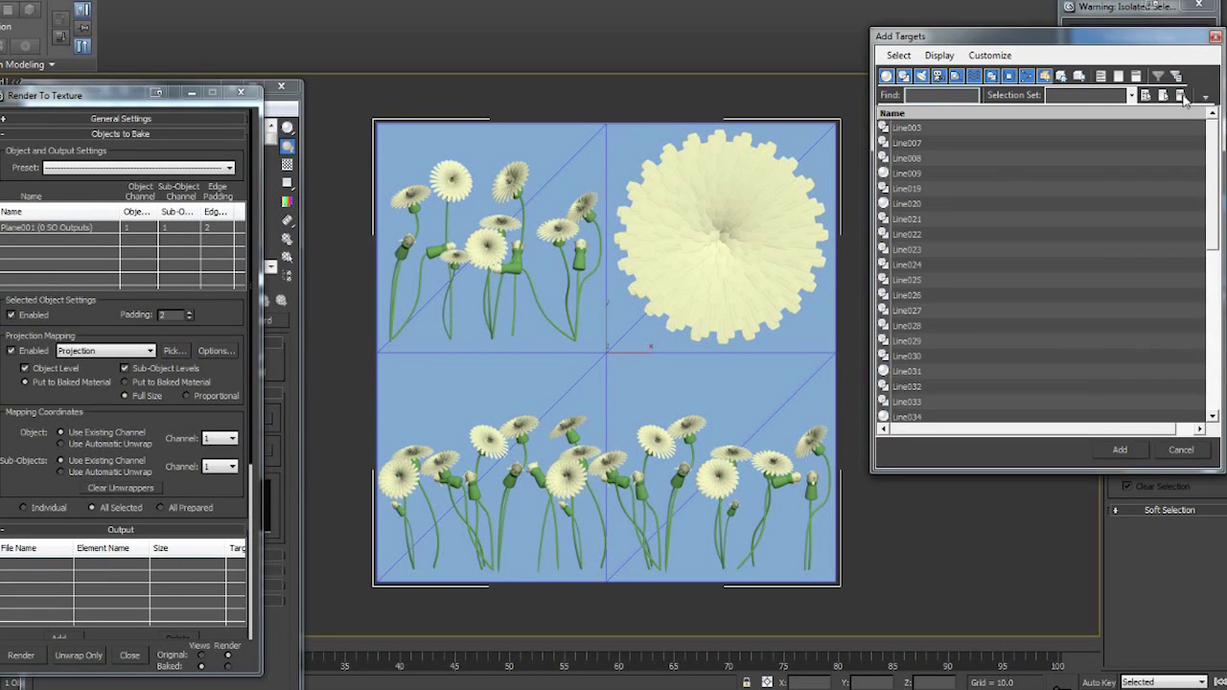
pyautogui.click(1119, 450)
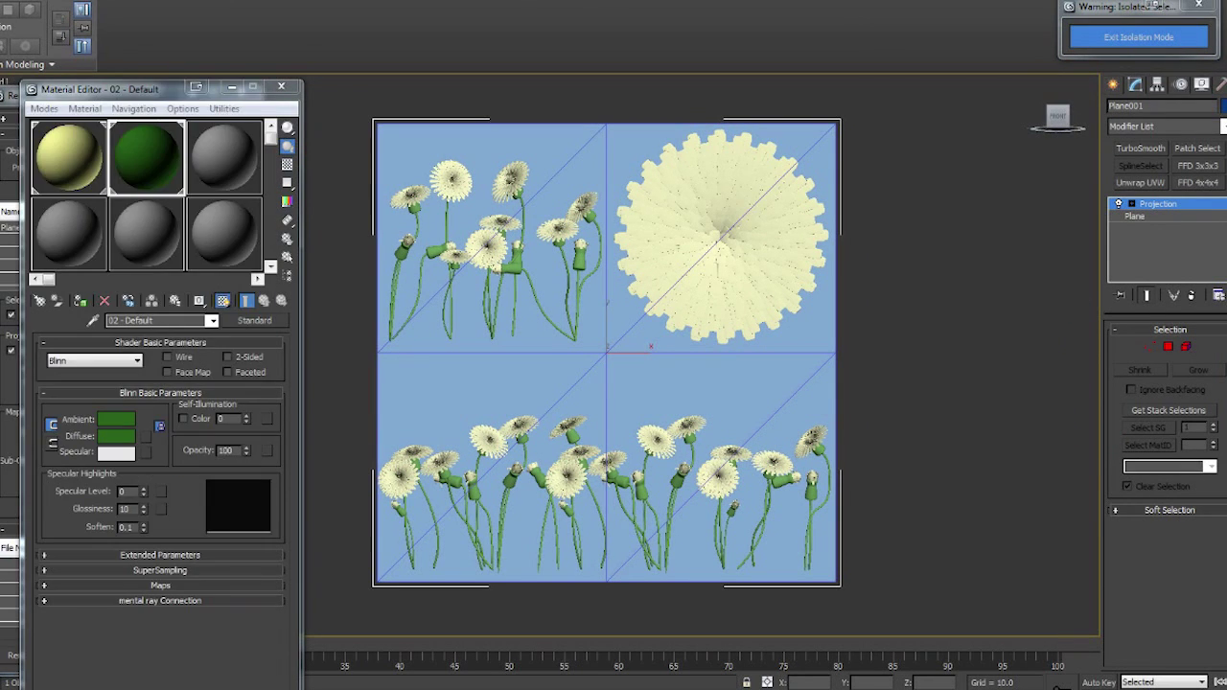
# Close the Render To Texture and Material Editor windows and enter the Cage level of the plane's Projection modifier.
pyautogui.press('0')
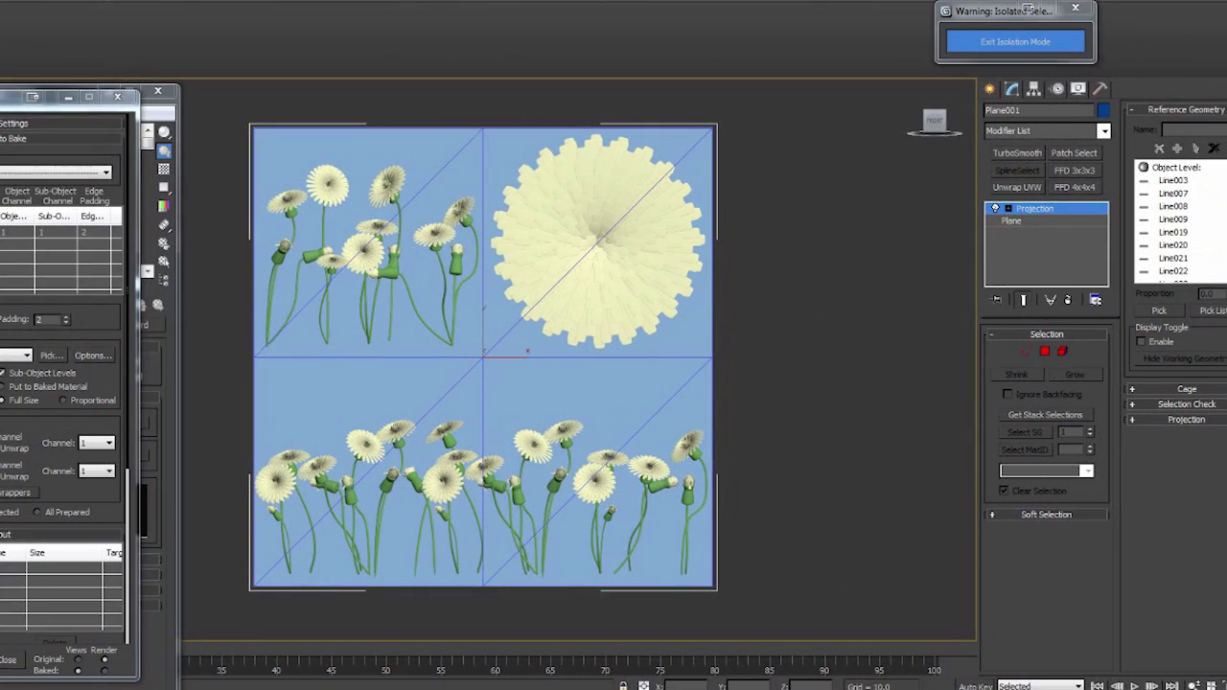
pyautogui.moveTo(1219, 183); pyautogui.dragTo(1221, 209)
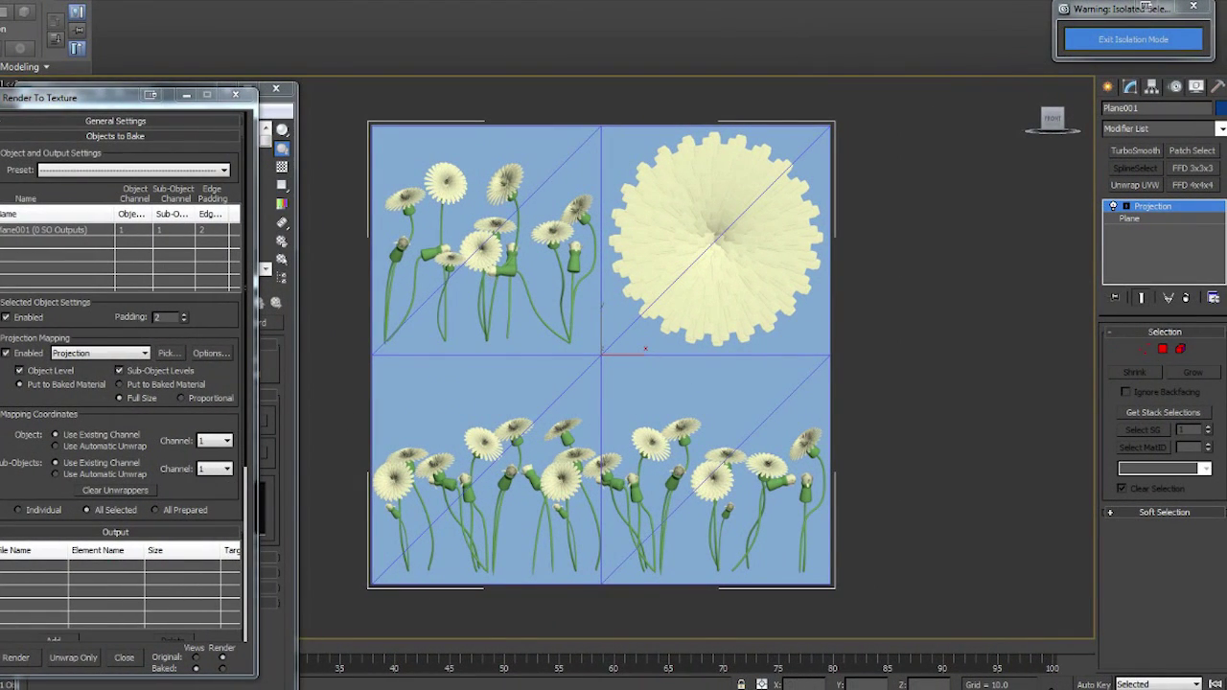
pyautogui.click(1126, 207)
pyautogui.click(235, 95)
pyautogui.moveTo(238, 91); pyautogui.dragTo(263, 91)
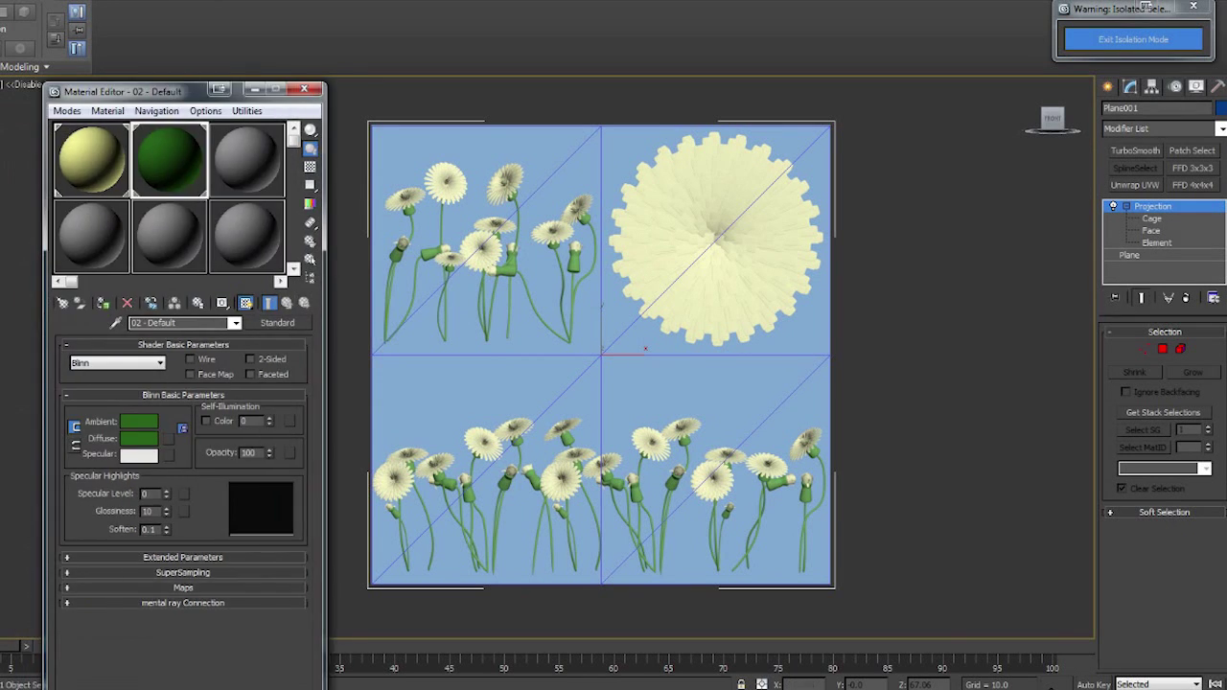
pyautogui.click(302, 89)
pyautogui.click(1160, 219)
# Reset the projection cage and, in the left view, push it outward from the plane to enclose the flowers.
pyautogui.keyDown('alt'); pyautogui.moveTo(987, 276); pyautogui.dragTo(906, 274, button='middle'); pyautogui.keyUp('alt')
pyautogui.press('f')
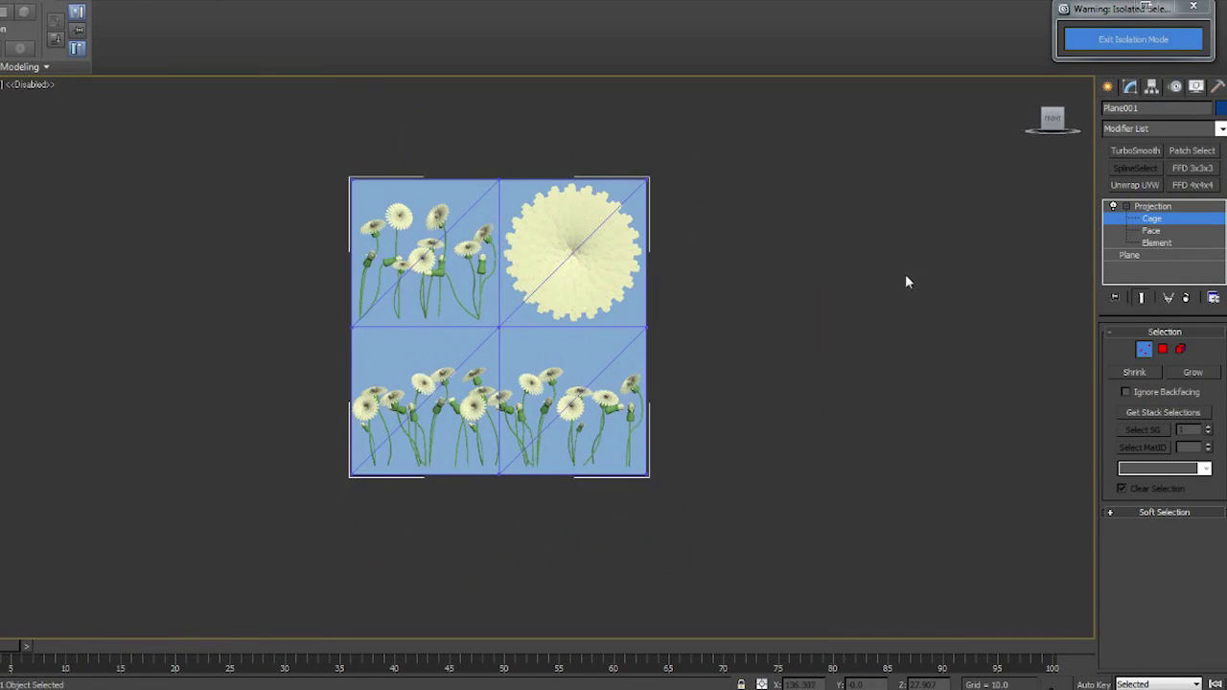
pyautogui.press('l')
pyautogui.press('z')
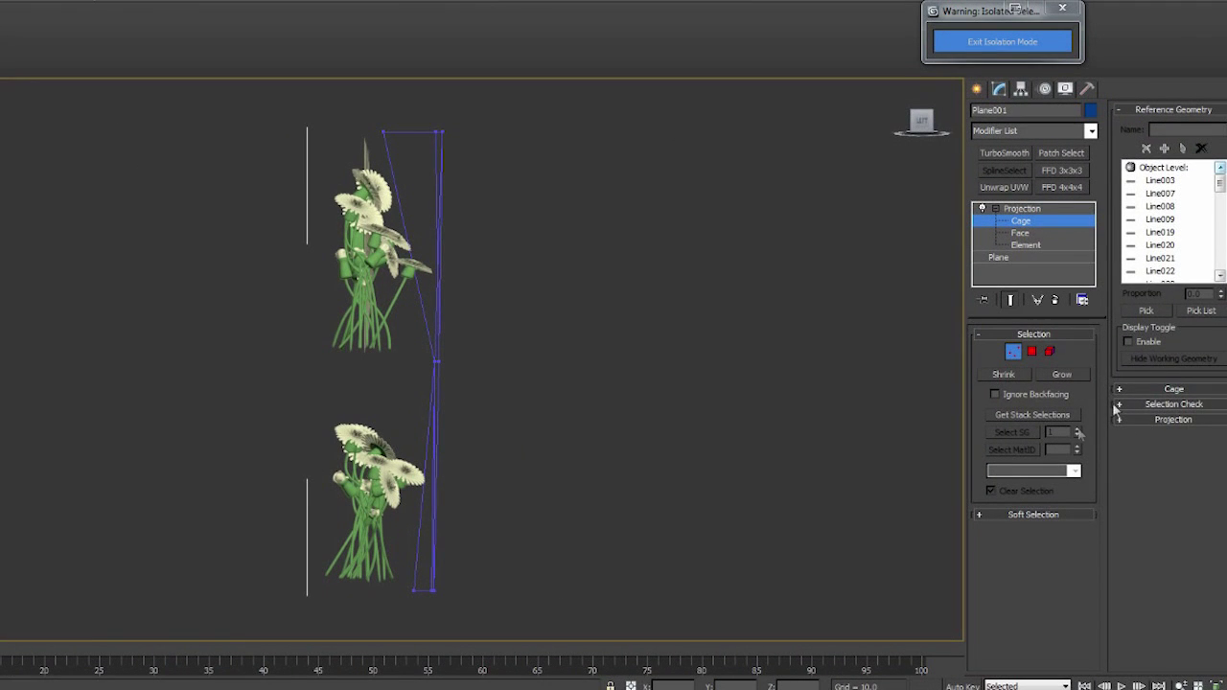
pyautogui.click(1118, 389)
pyautogui.click(1171, 620)
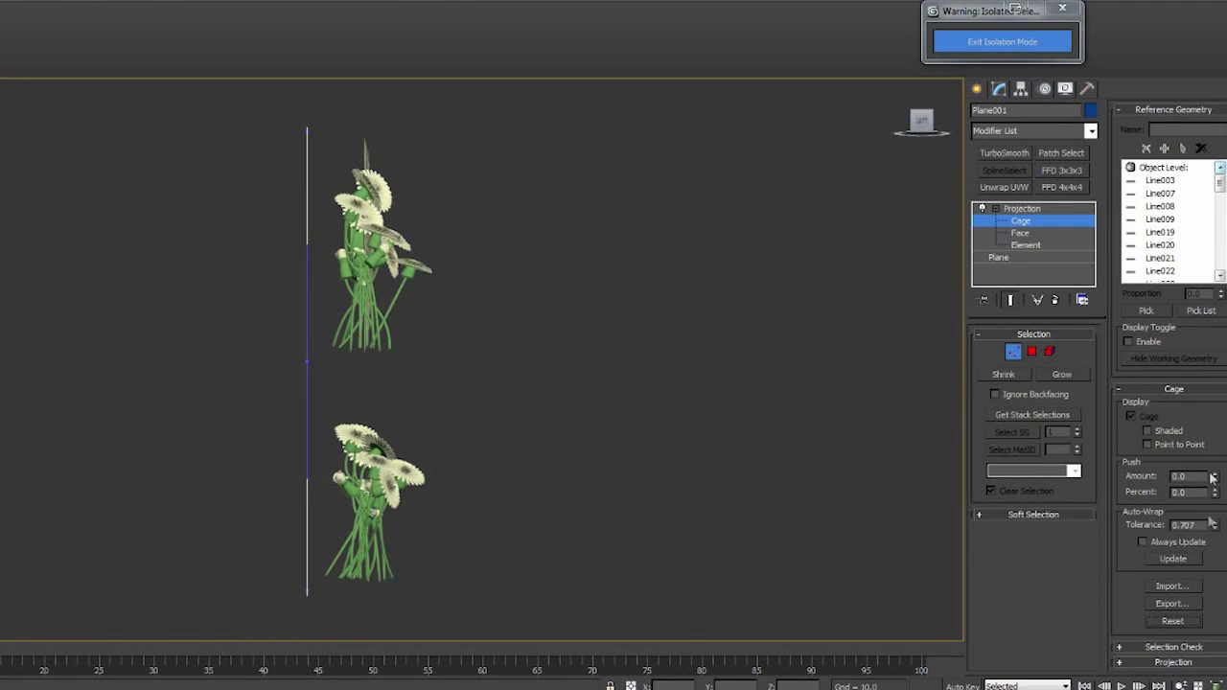
pyautogui.moveTo(1213, 477); pyautogui.dragTo(1212, 444)
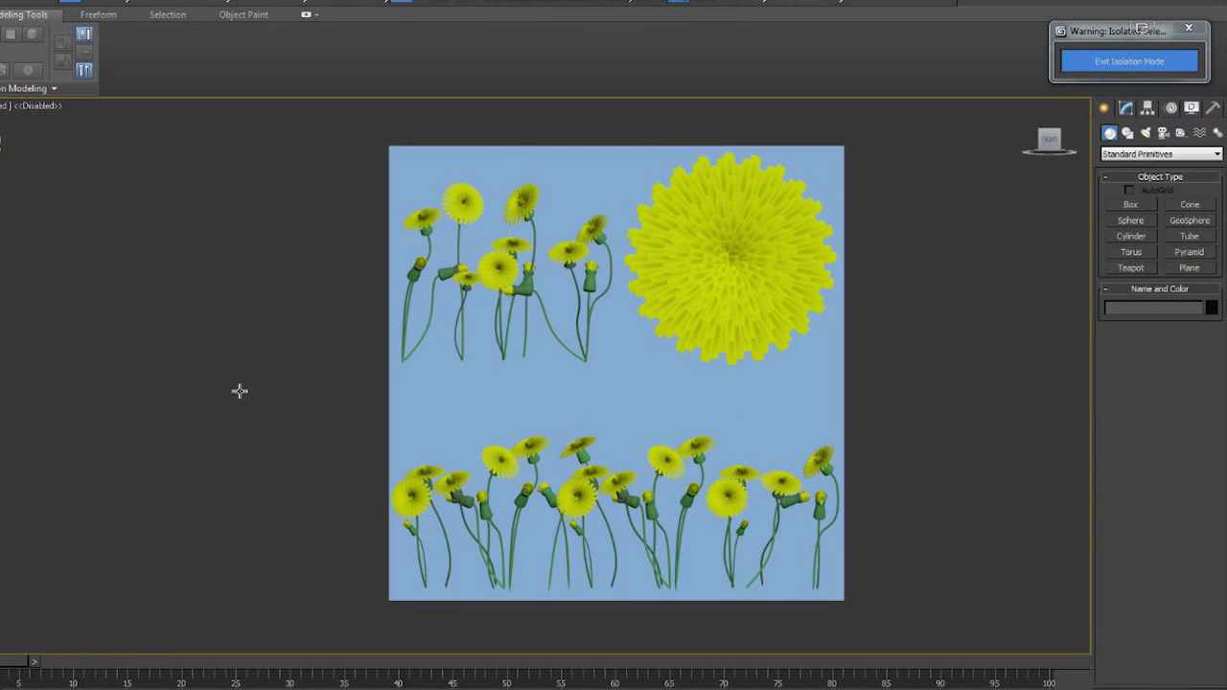
# Select the background plane and load a 3dsmax.scanline render preset in the Render To Texture settings.
pyautogui.click(406, 382)
pyautogui.press('0')
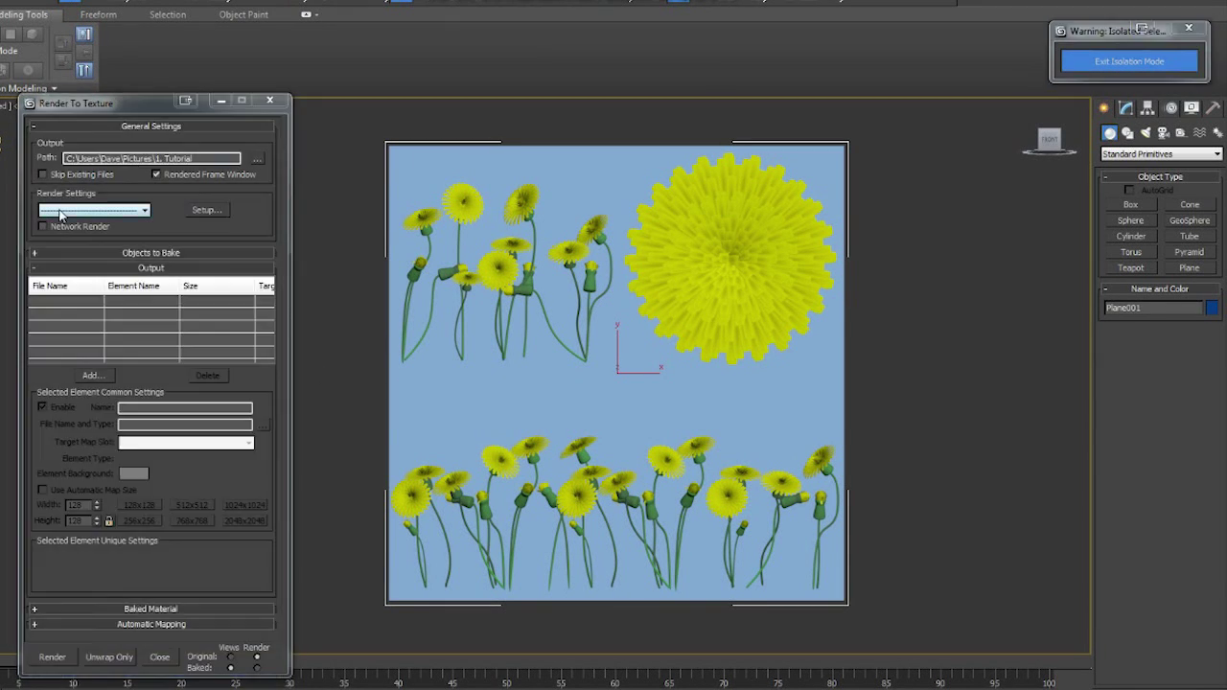
pyautogui.click(94, 210)
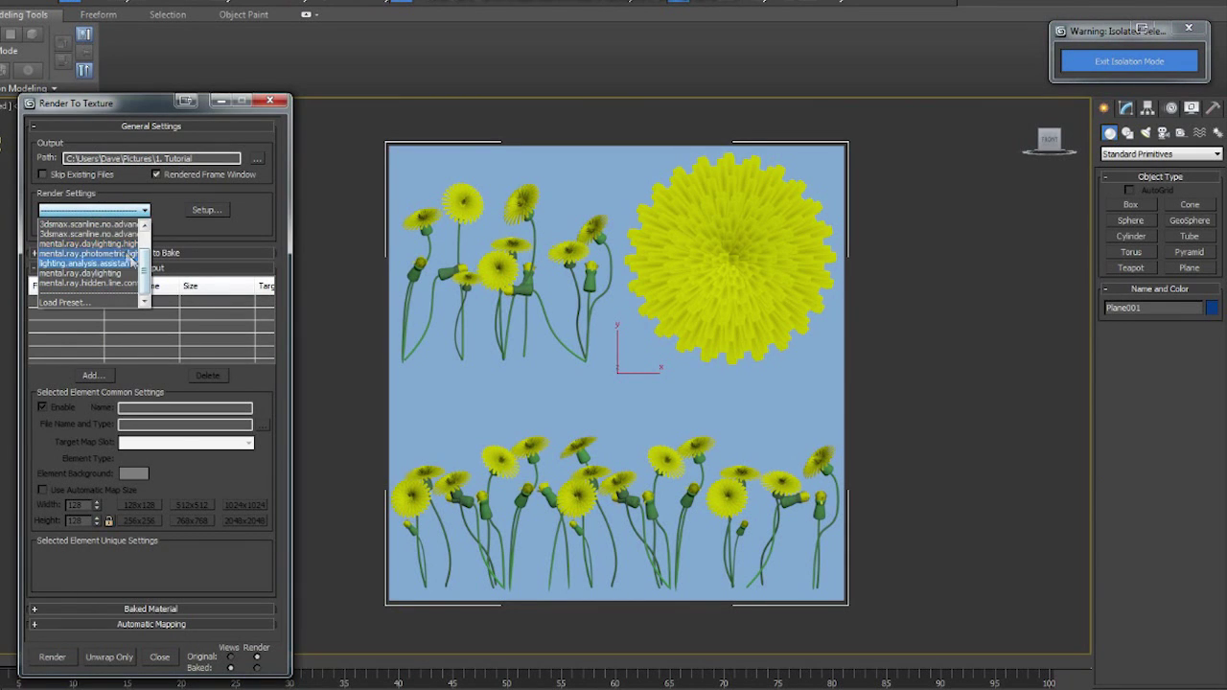
pyautogui.click(97, 227)
pyautogui.click(453, 310)
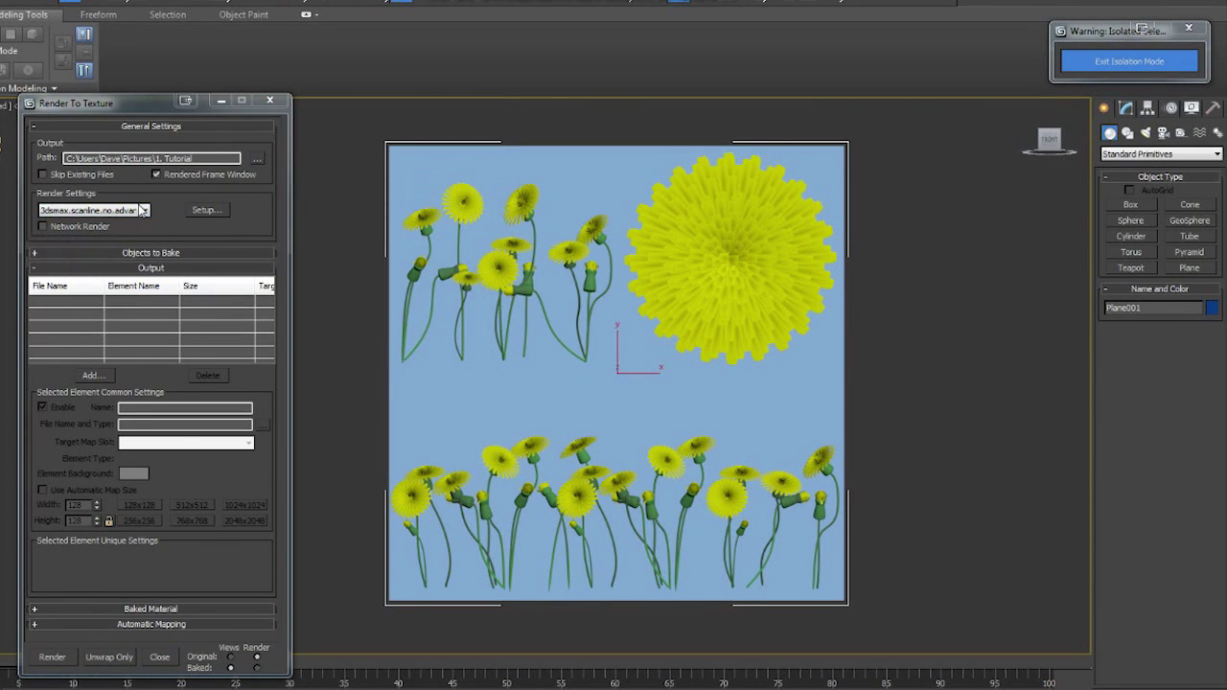
pyautogui.click(144, 211)
pyautogui.click(127, 233)
pyautogui.click(378, 308)
# Reload the 3dsmax.scanline render preset and turn off Enabled in the plane's selected object bake settings.
pyautogui.click(159, 253)
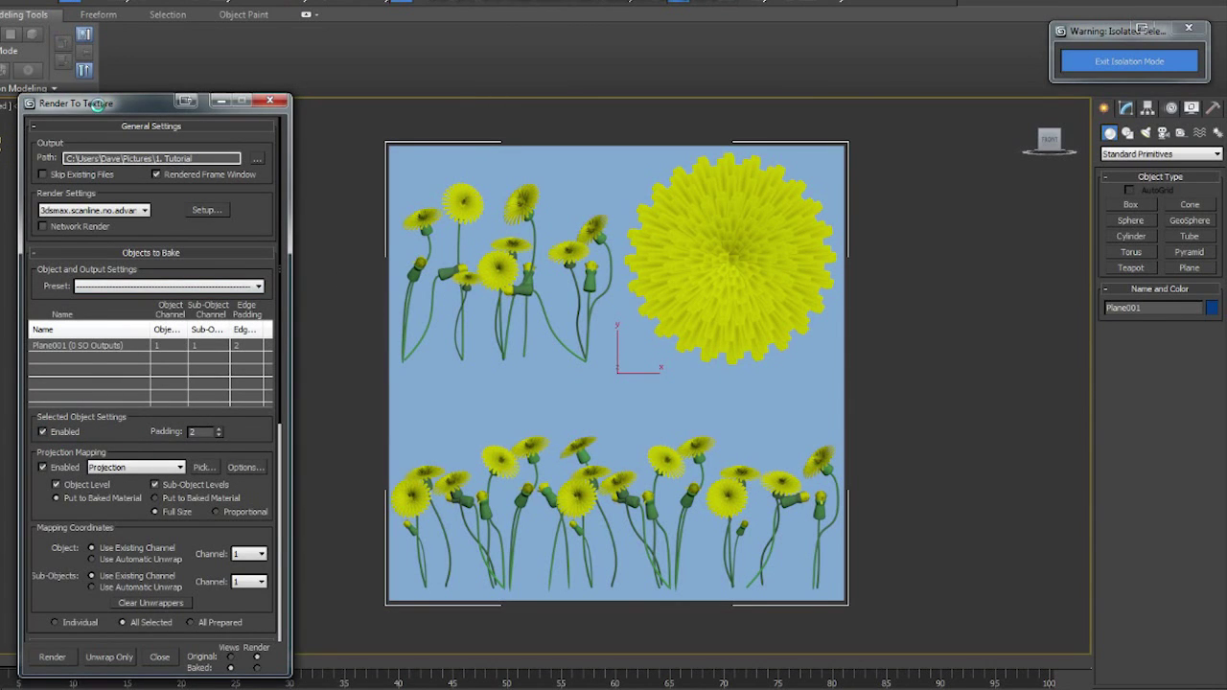
pyautogui.click(145, 210)
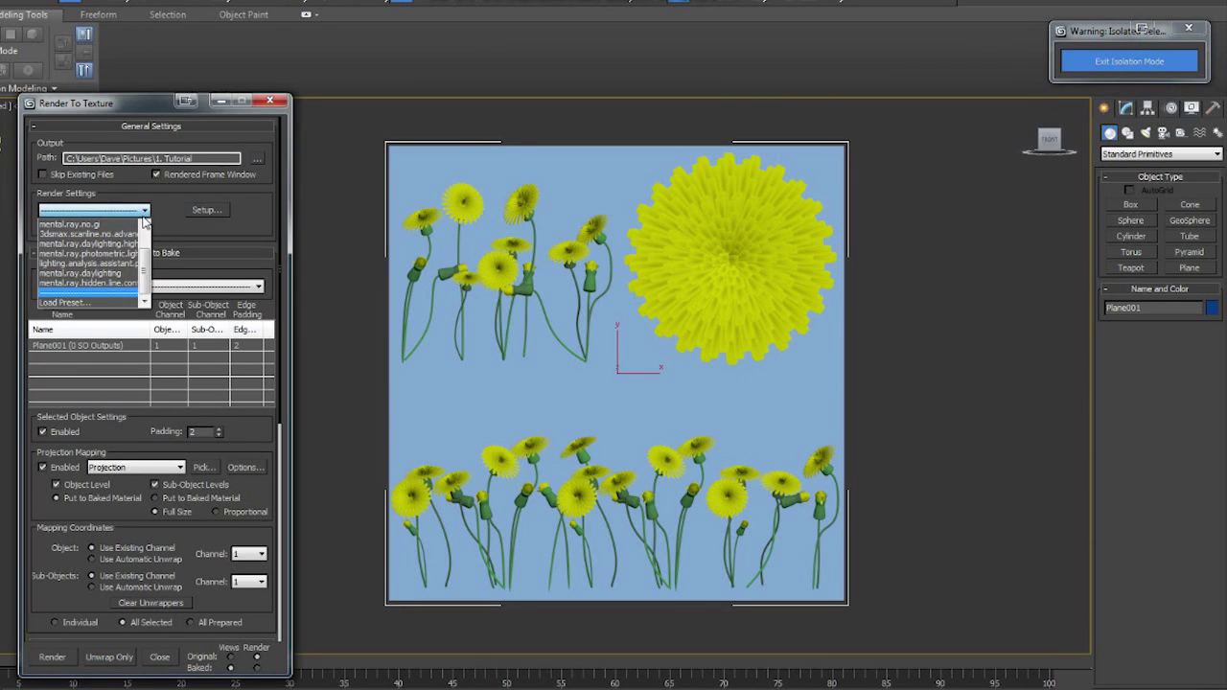
pyautogui.click(113, 235)
pyautogui.click(364, 310)
pyautogui.click(210, 253)
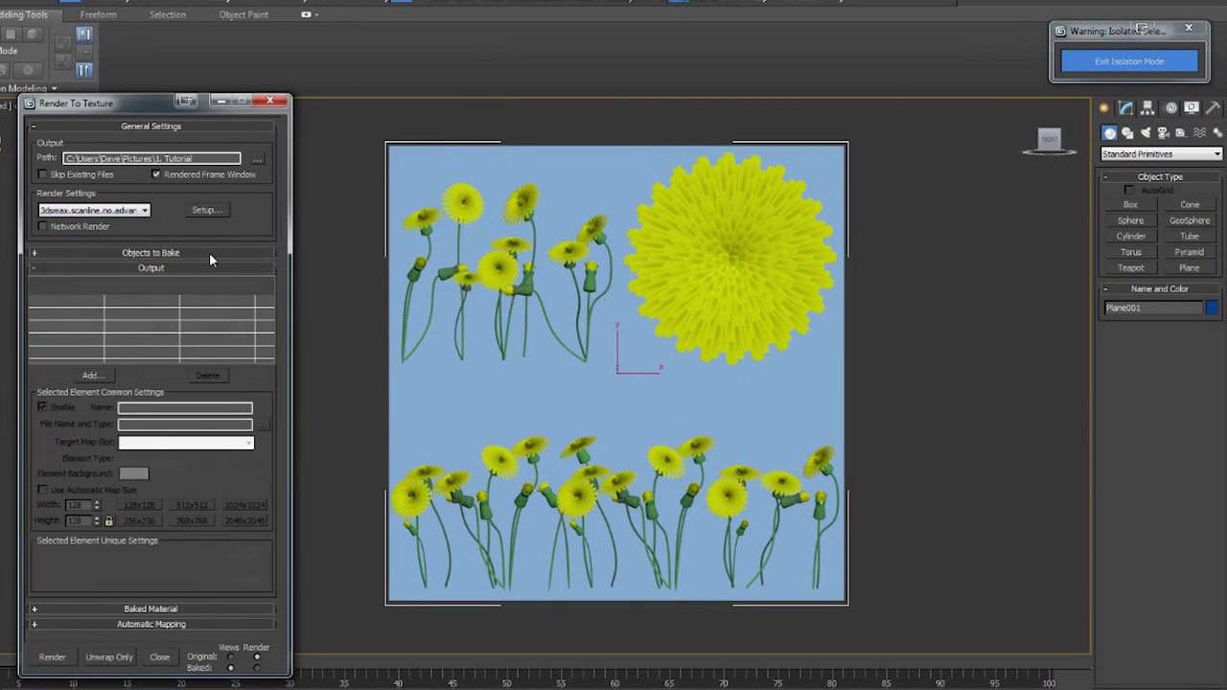
pyautogui.click(210, 253)
pyautogui.scroll(-2, 131, 345)
pyautogui.click(43, 361)
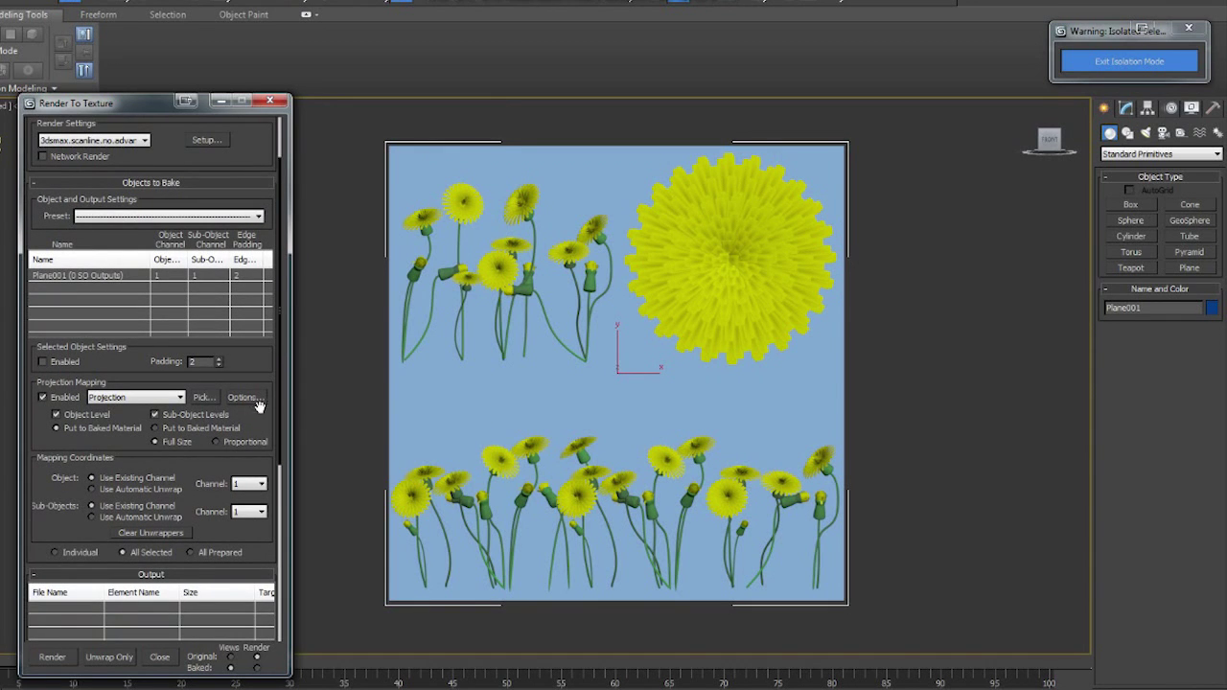
# Add a DiffuseMap output element for the plane and set its size to 2048x2048.
pyautogui.scroll(-7, 197, 532)
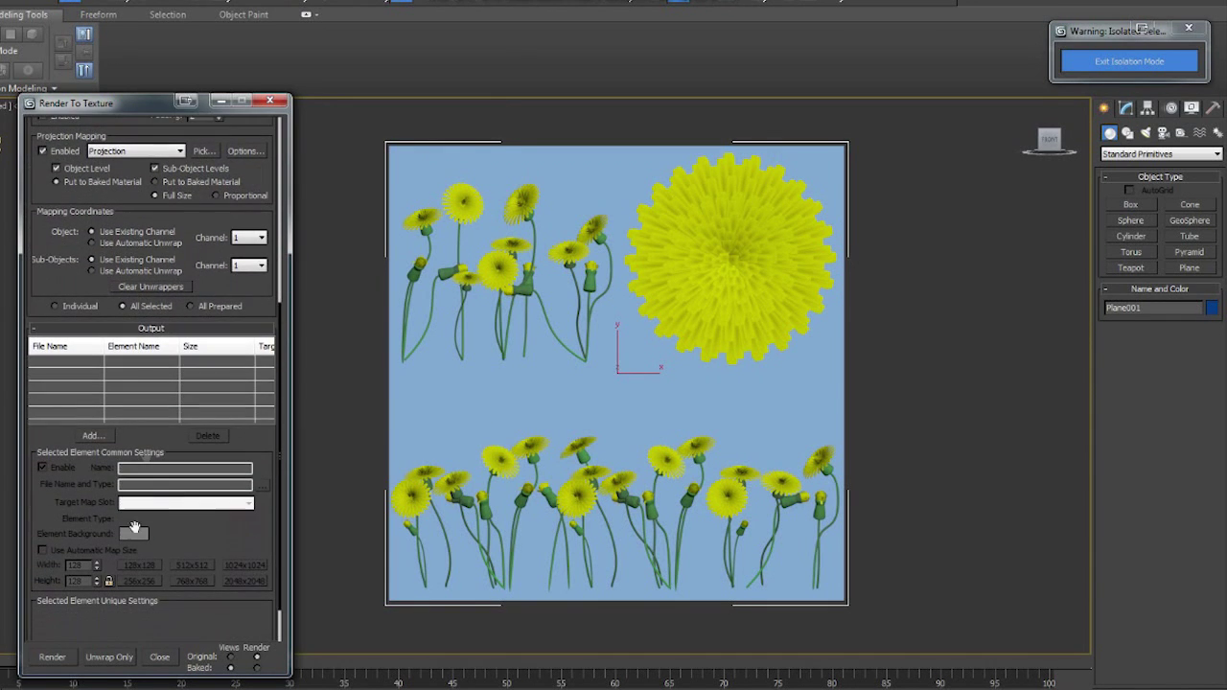
pyautogui.scroll(-2, 197, 532)
pyautogui.scroll(3, 115, 479)
pyautogui.click(93, 456)
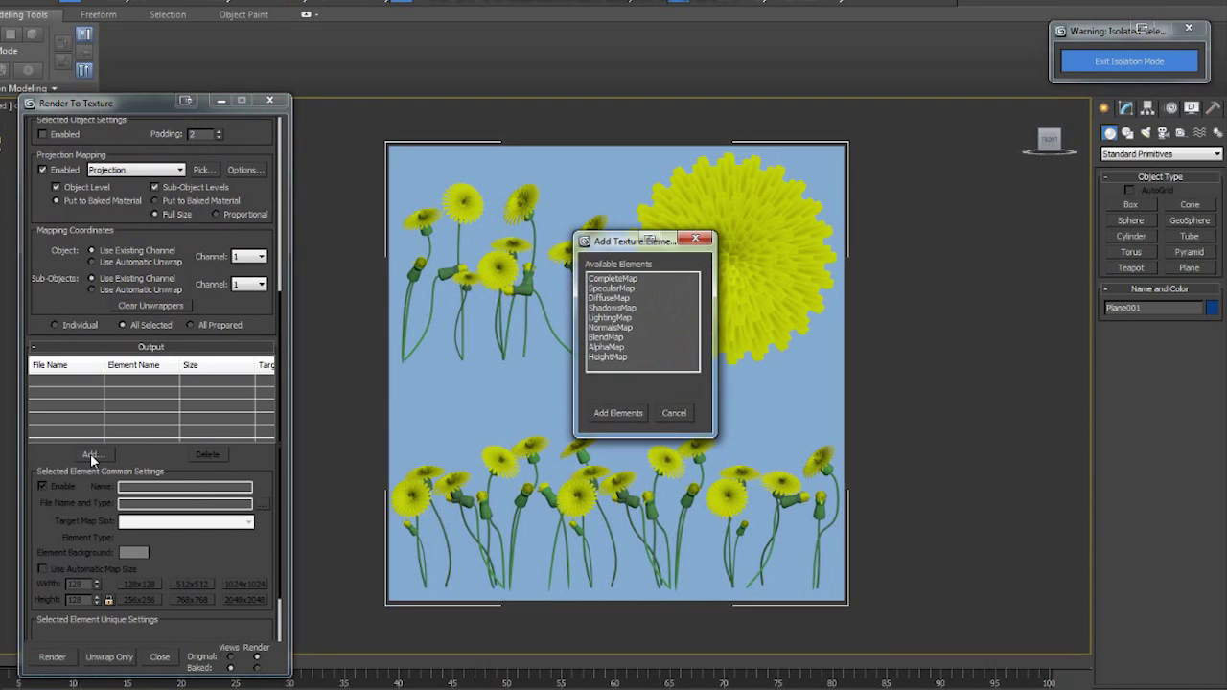
pyautogui.click(613, 298)
pyautogui.click(618, 413)
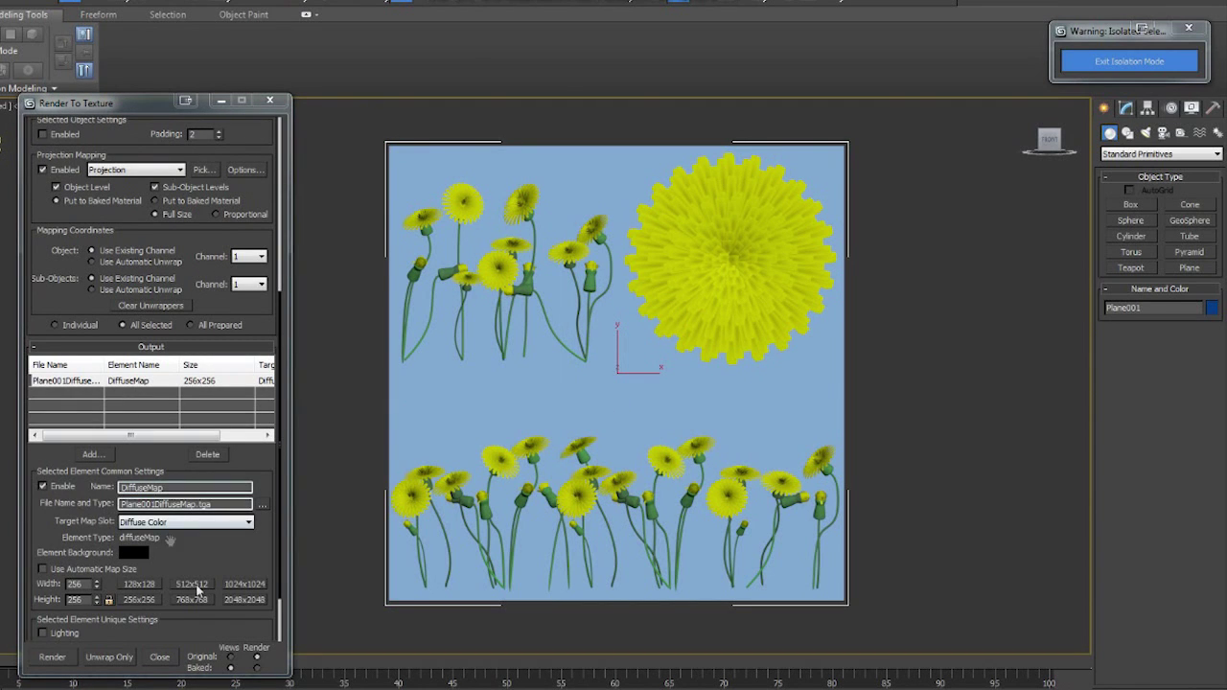
pyautogui.click(245, 600)
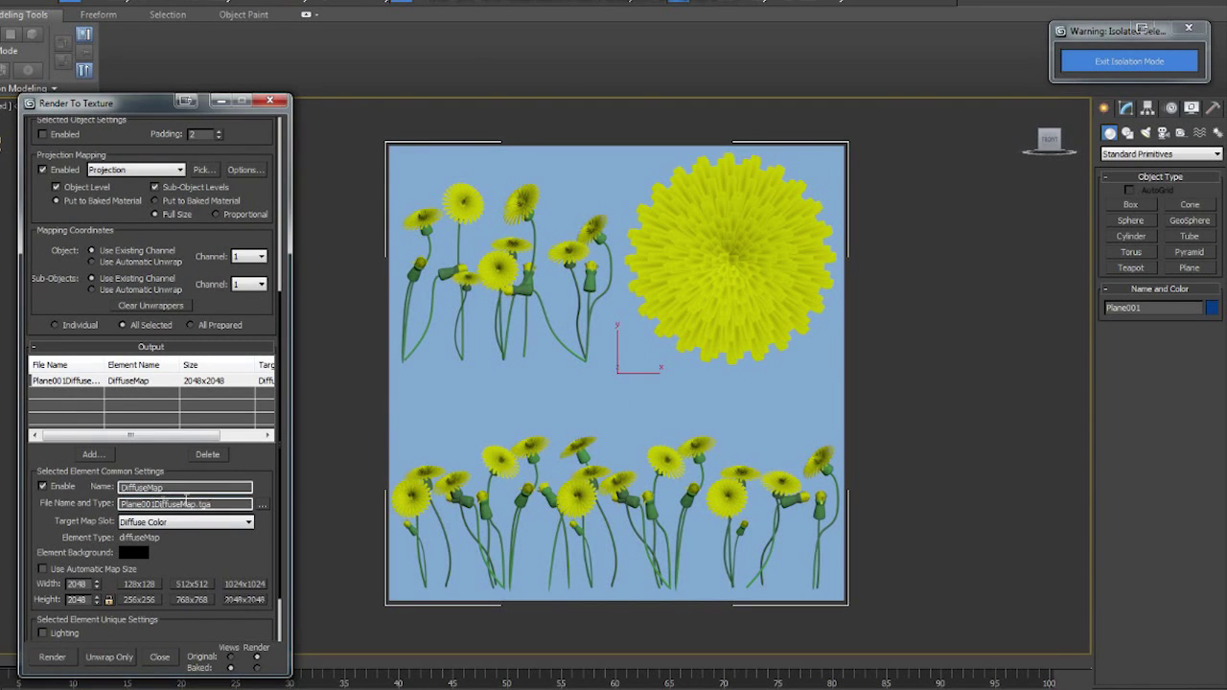
# Set the plane's DiffuseMap output file to Daisy_diffuse as a Targa image and check the element background colour.
pyautogui.moveTo(196, 504); pyautogui.dragTo(42, 514)
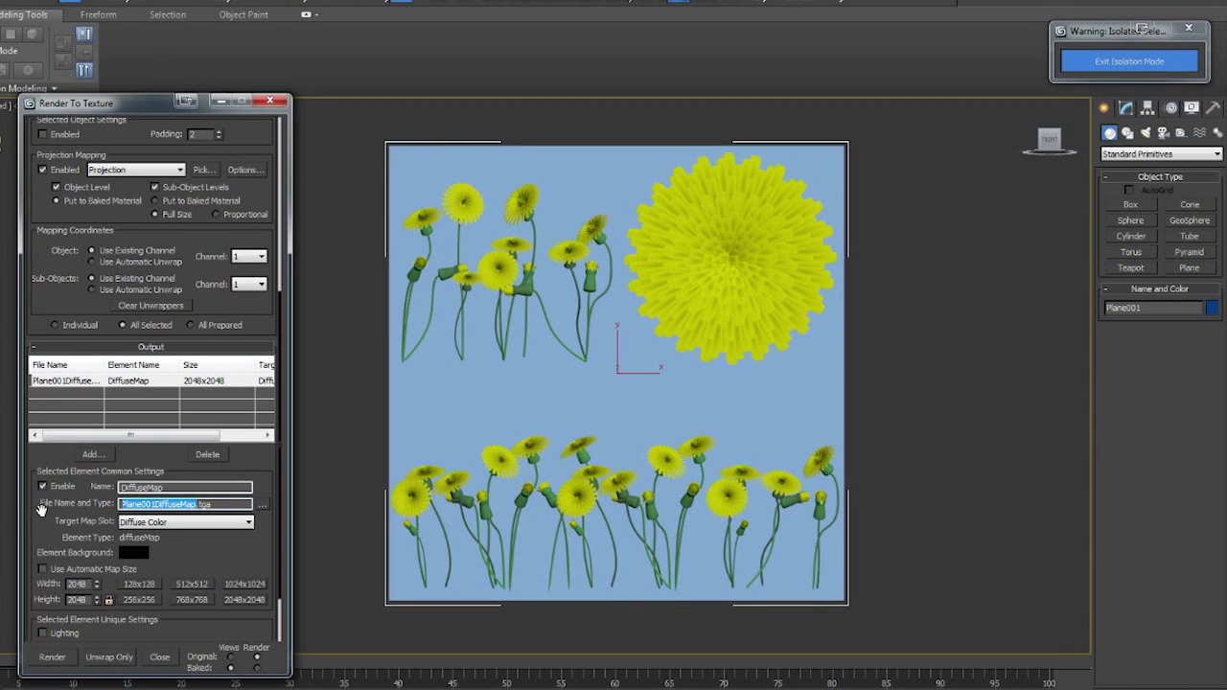
pyautogui.click(262, 504)
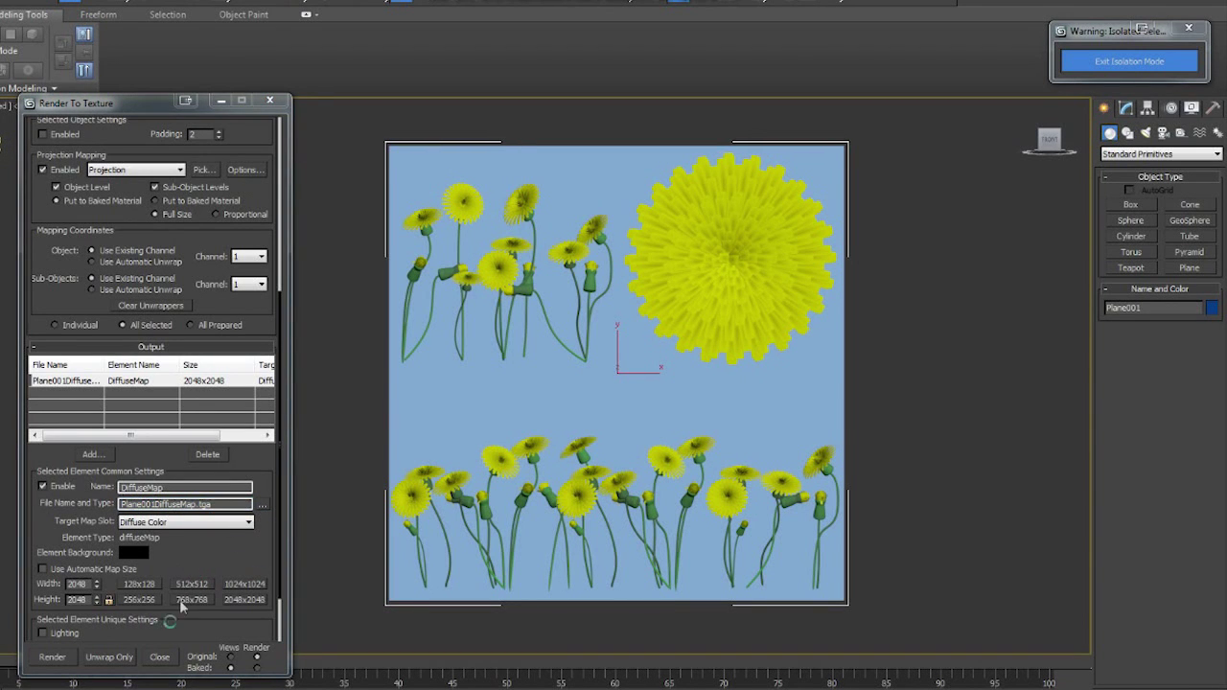
pyautogui.write('Da')
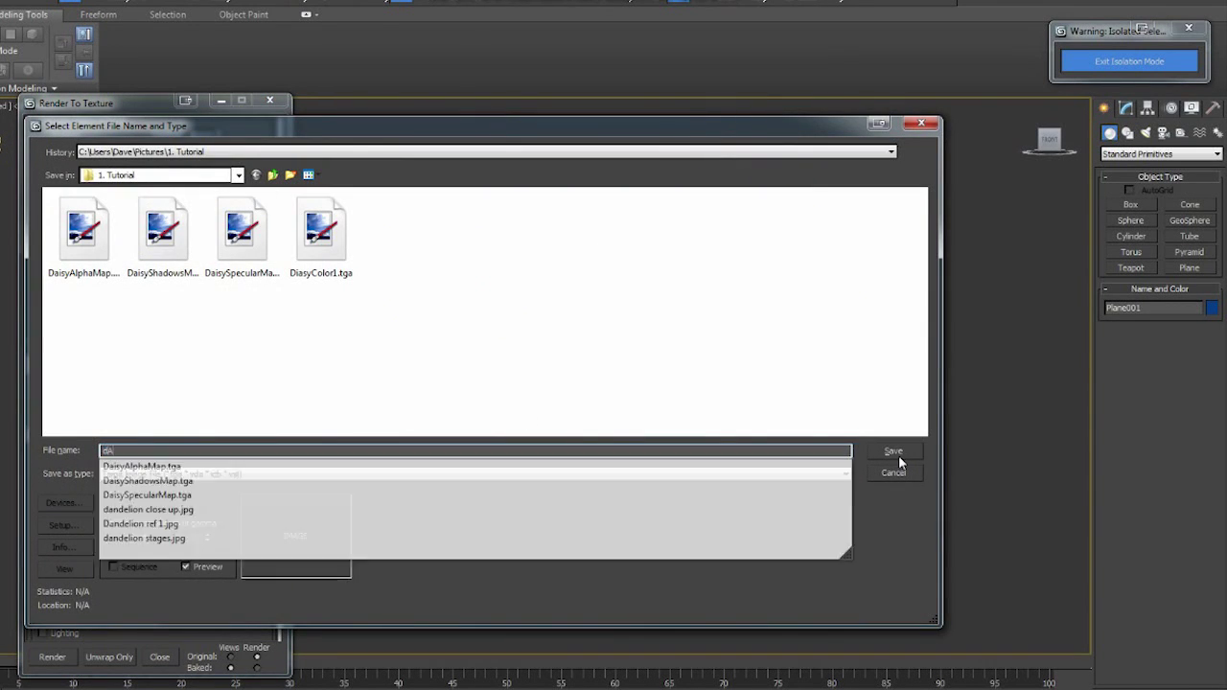
pyautogui.write('isy_diffuse')
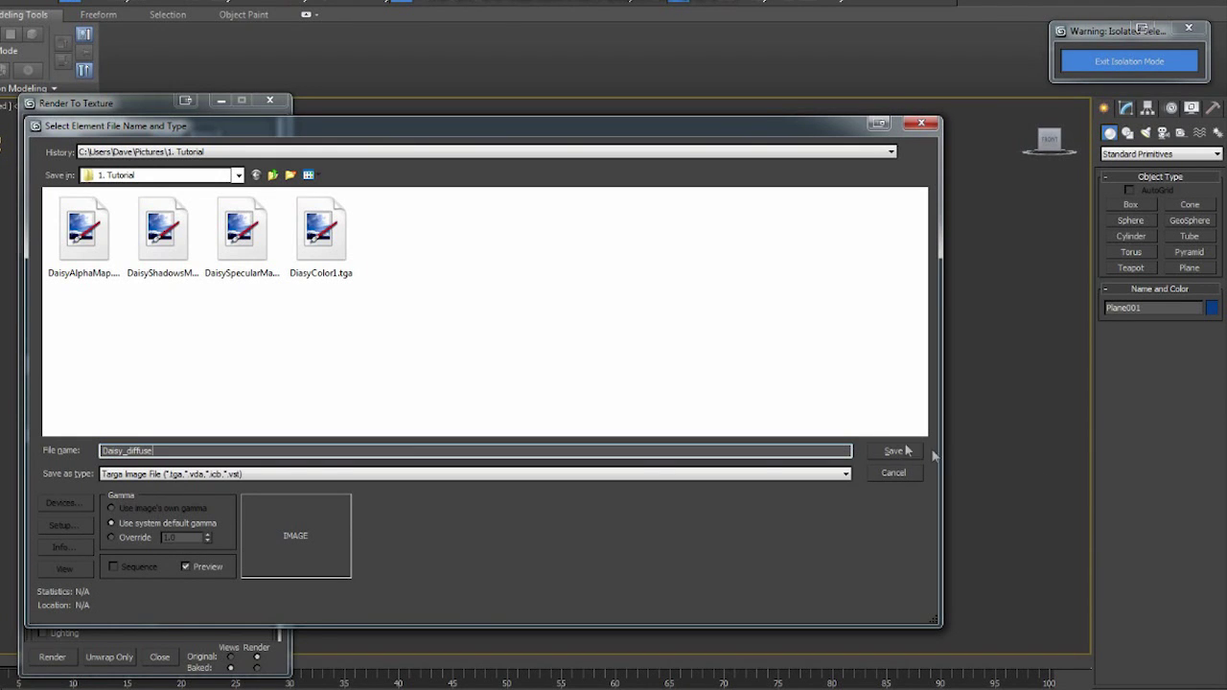
pyautogui.click(893, 450)
pyautogui.click(602, 460)
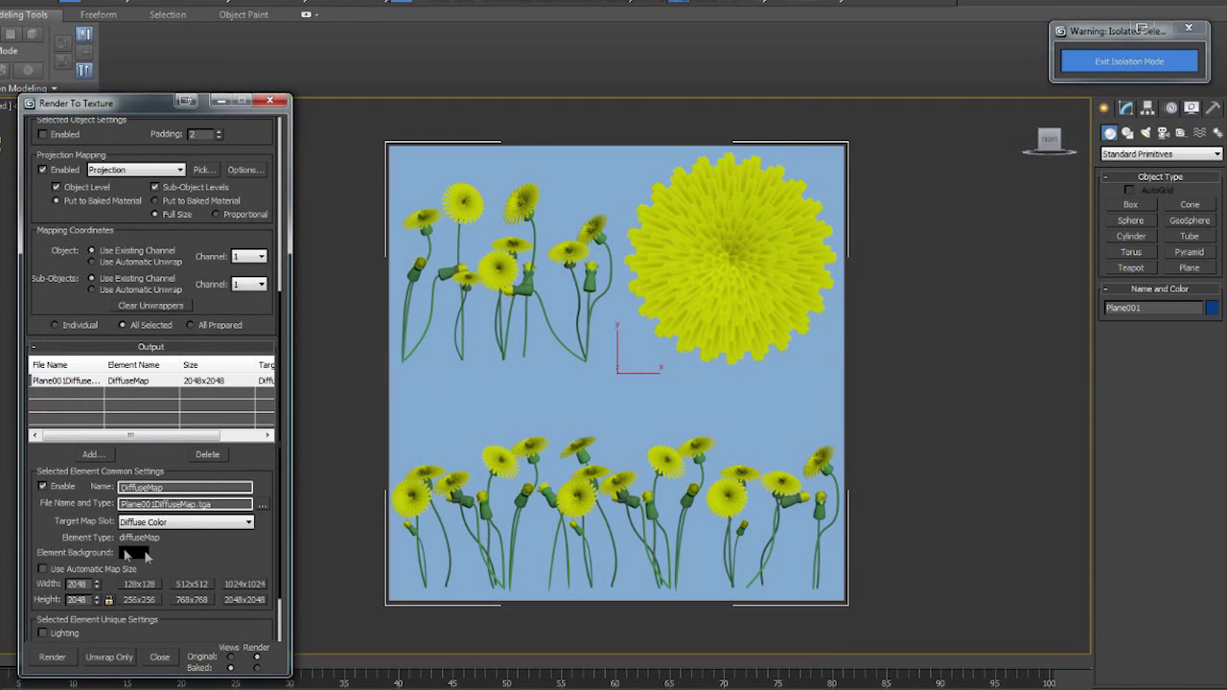
pyautogui.click(133, 556)
pyautogui.click(475, 169)
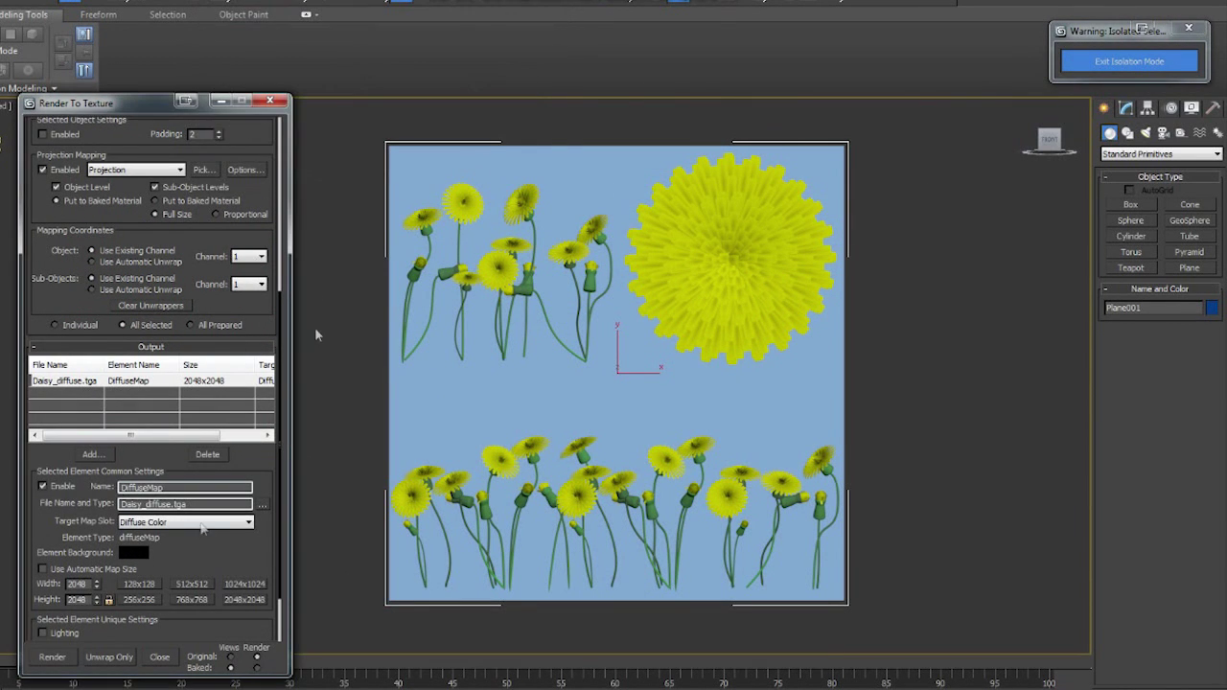
# Add an AlphaMap output element at 2048x2048 with the file name Diasy_AlphaMap.tga.
pyautogui.moveTo(201, 540); pyautogui.dragTo(220, 404)
pyautogui.click(124, 617)
pyautogui.scroll(-5, 243, 462)
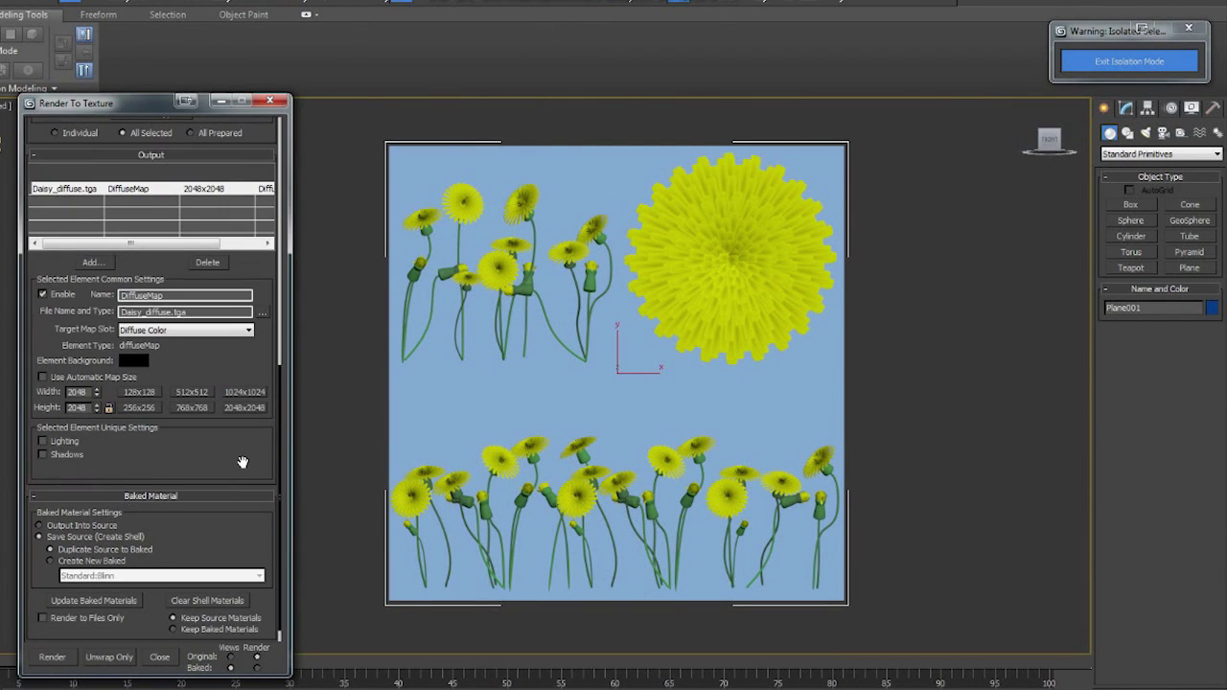
pyautogui.scroll(-1, 243, 455)
pyautogui.click(92, 243)
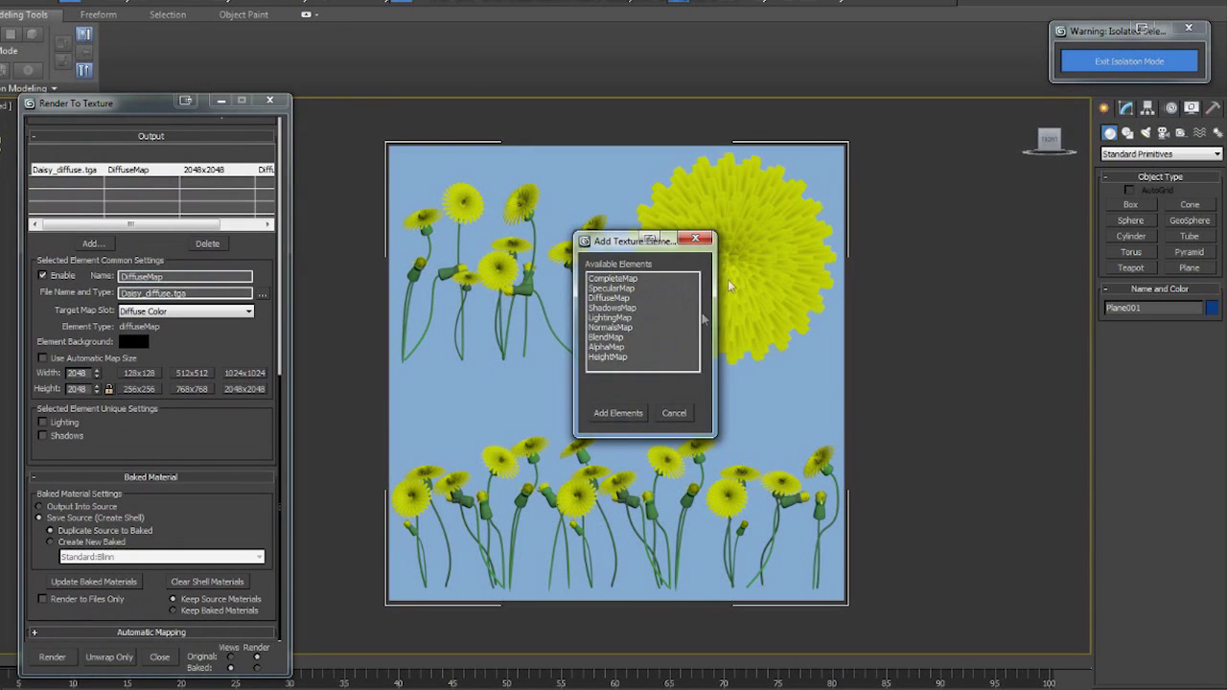
pyautogui.click(623, 347)
pyautogui.click(619, 413)
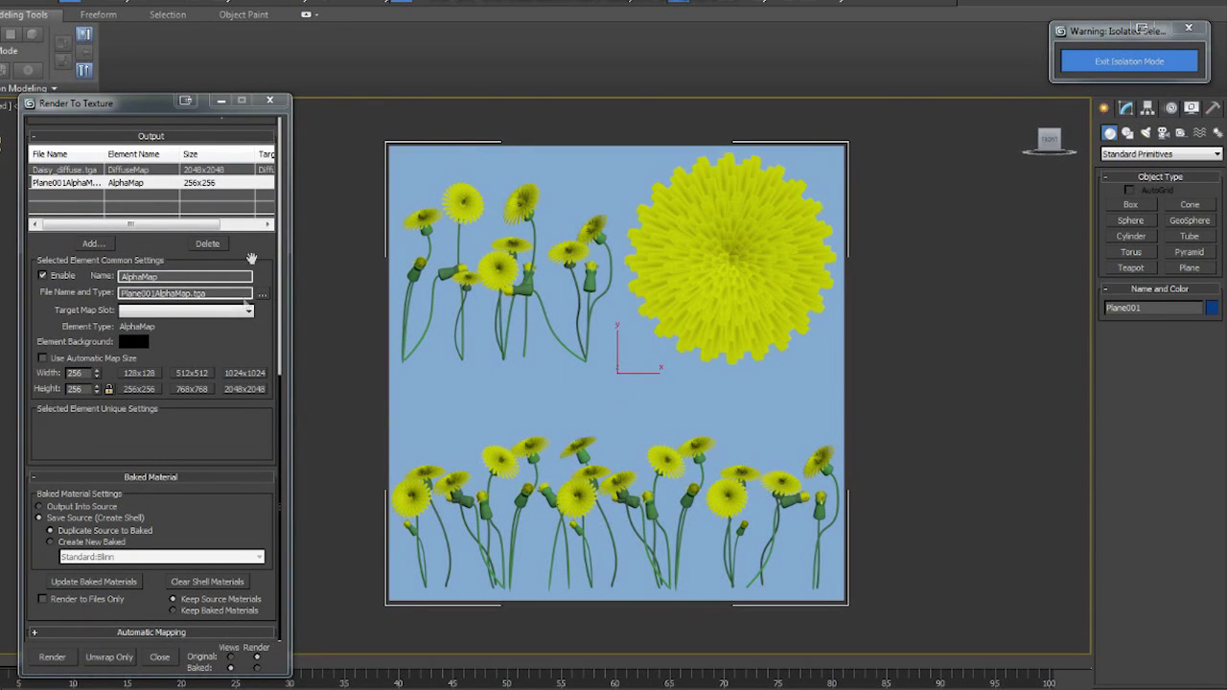
pyautogui.moveTo(159, 293); pyautogui.dragTo(118, 293)
pyautogui.write('Diasy')
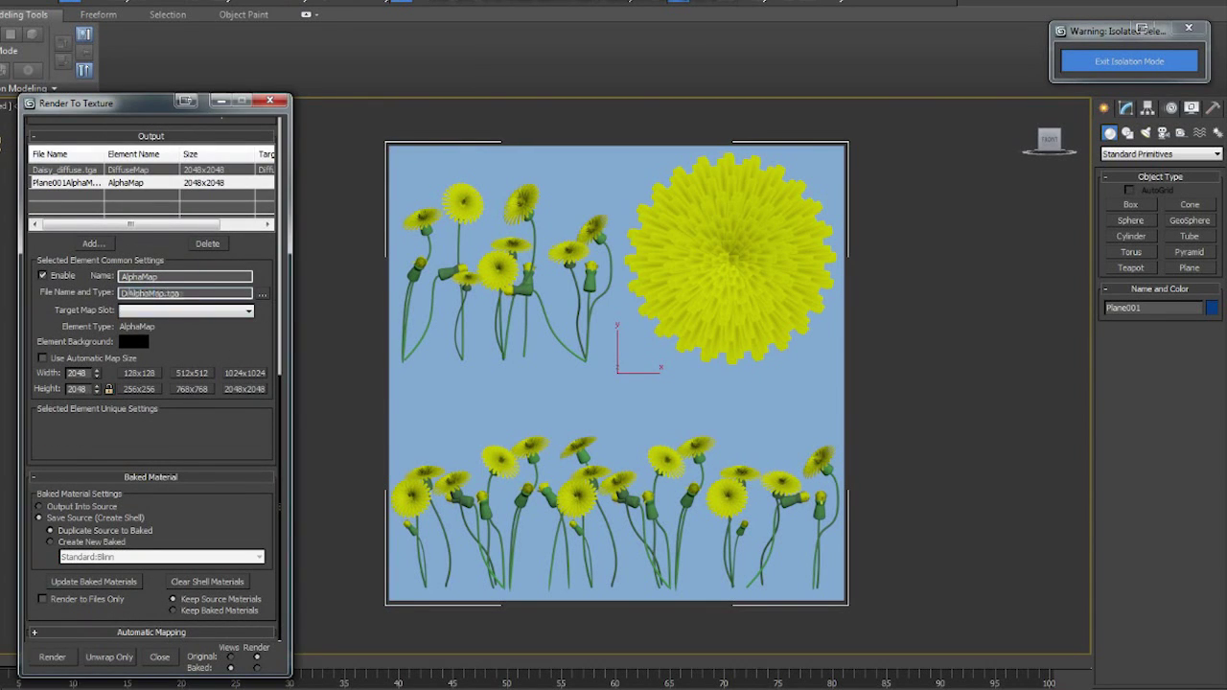
pyautogui.click(171, 310)
pyautogui.click(268, 341)
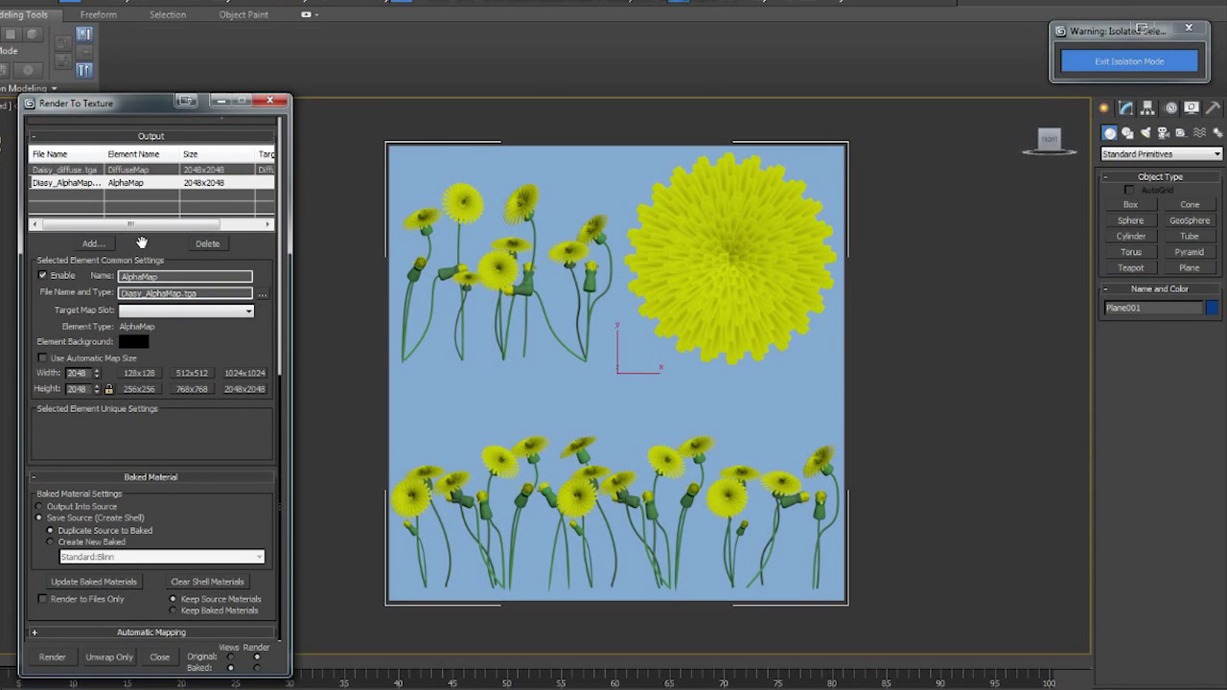
# Add a LightingMap output element at 2048x2048 with the file name DiasyLightingMap.tga.
pyautogui.click(93, 244)
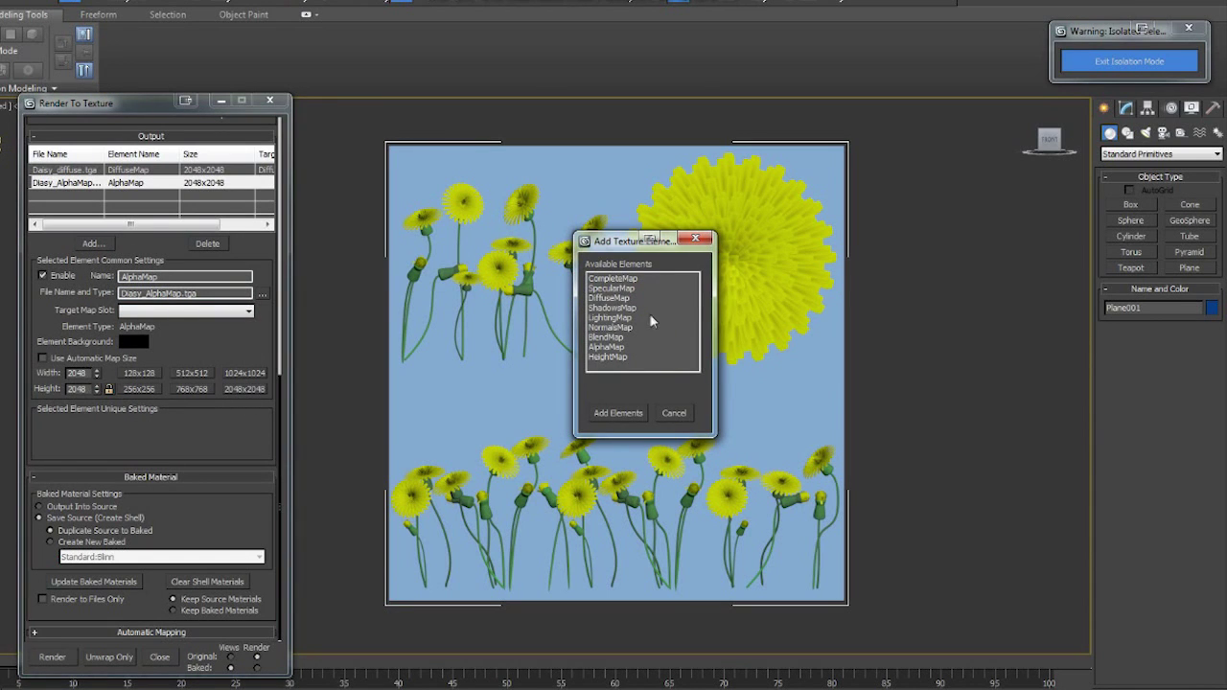
pyautogui.click(649, 317)
pyautogui.click(618, 413)
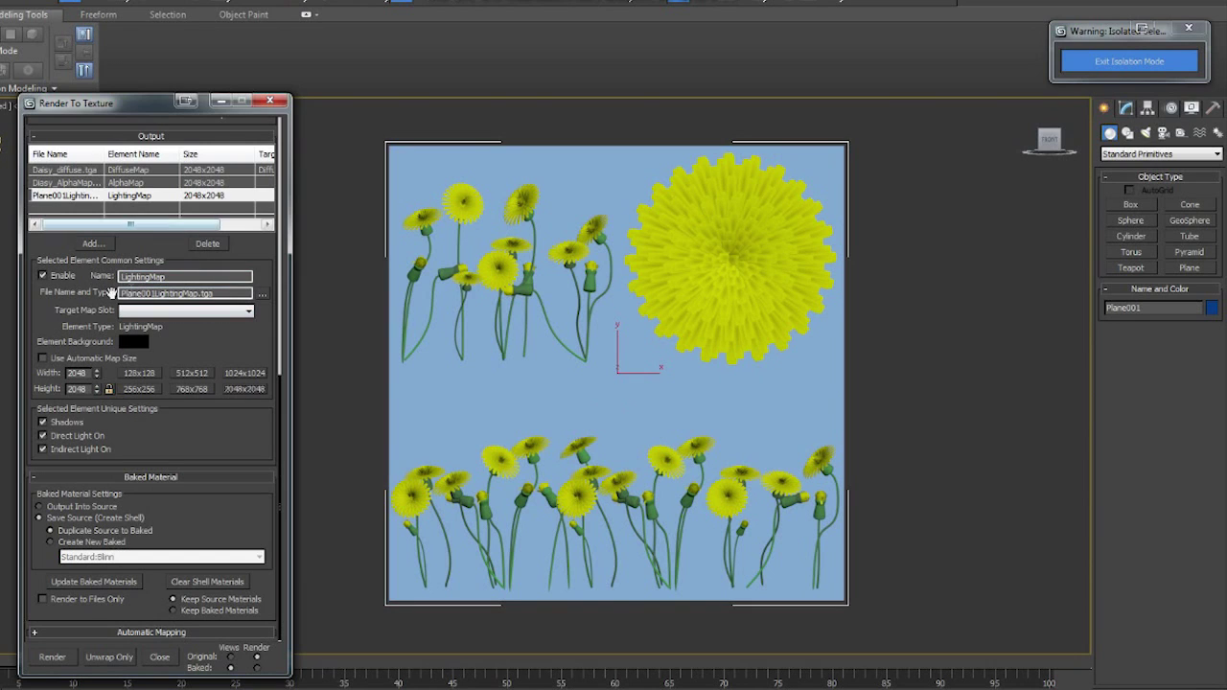
pyautogui.moveTo(153, 293); pyautogui.dragTo(85, 294)
pyautogui.write('Diasy')
# Add a second DiffuseMap output element, name its file Color1_DiffuseMap.tga and set its size to 2048x2048.
pyautogui.click(92, 243)
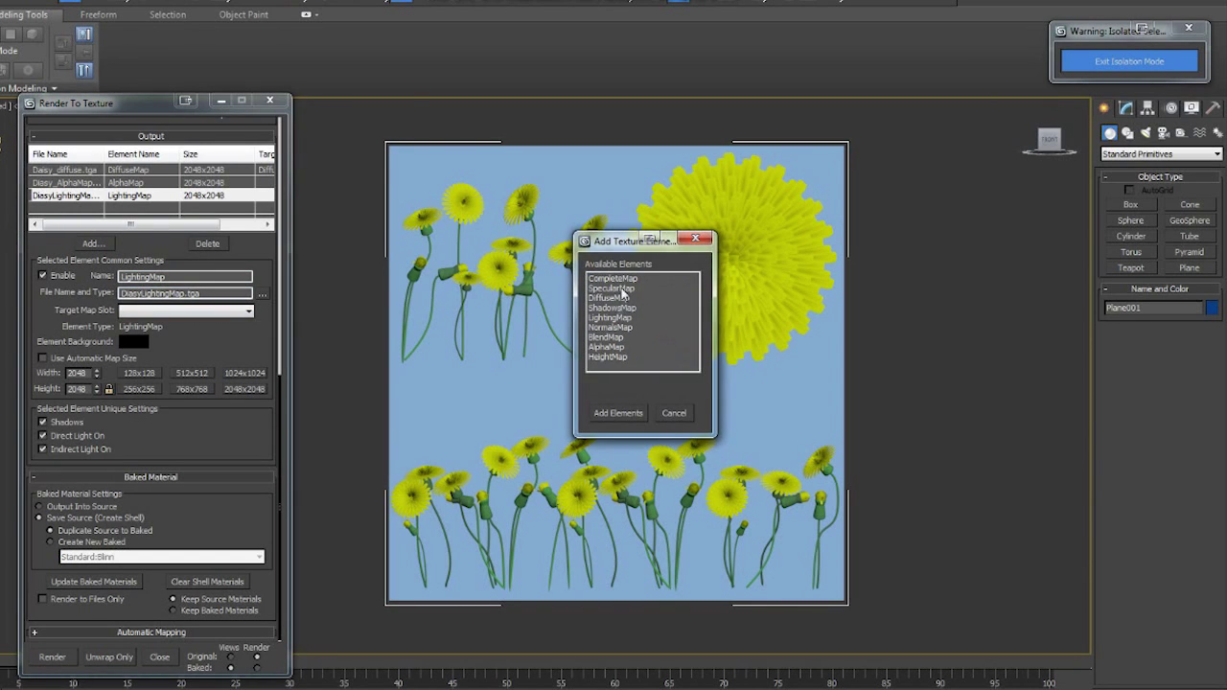
pyautogui.click(623, 301)
pyautogui.click(602, 416)
pyautogui.moveTo(153, 292); pyautogui.dragTo(74, 290)
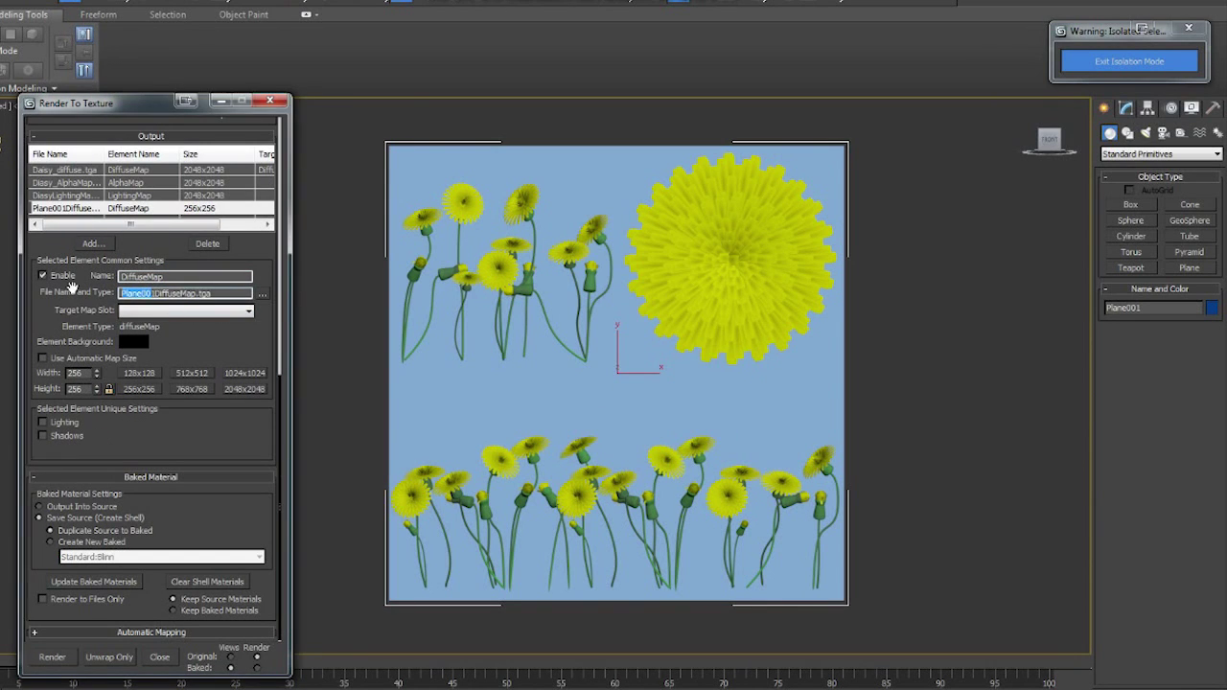
pyautogui.write('Color1_')
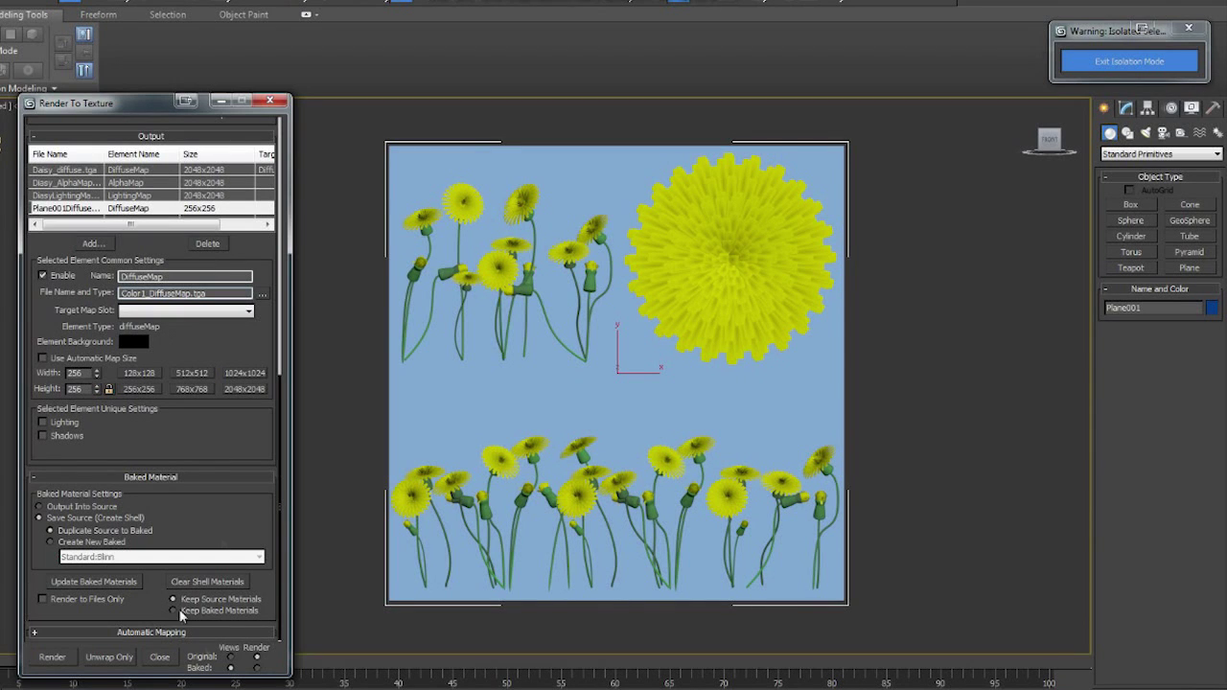
pyautogui.click(244, 389)
# Add a SpecularMap output element at 2048x2048 with the file name DiasySpecularMap.tga.
pyautogui.click(92, 244)
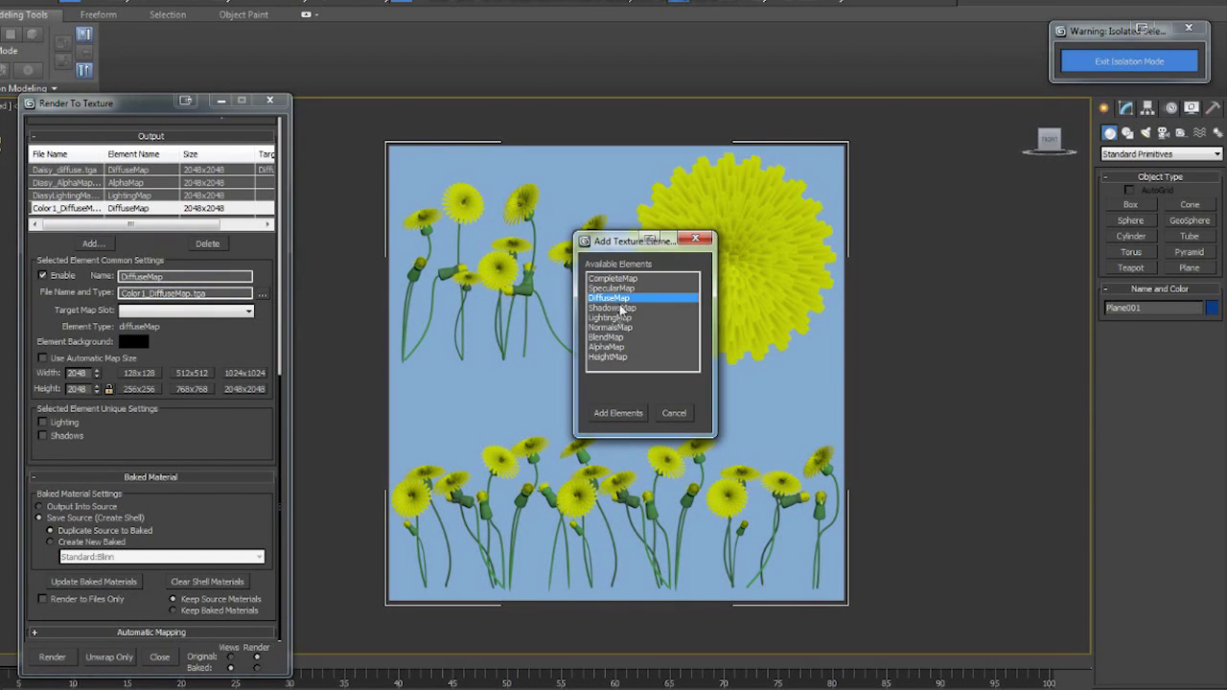
pyautogui.click(610, 287)
pyautogui.click(633, 415)
pyautogui.moveTo(155, 293); pyautogui.dragTo(62, 290)
pyautogui.write('DiasySpecularMap')
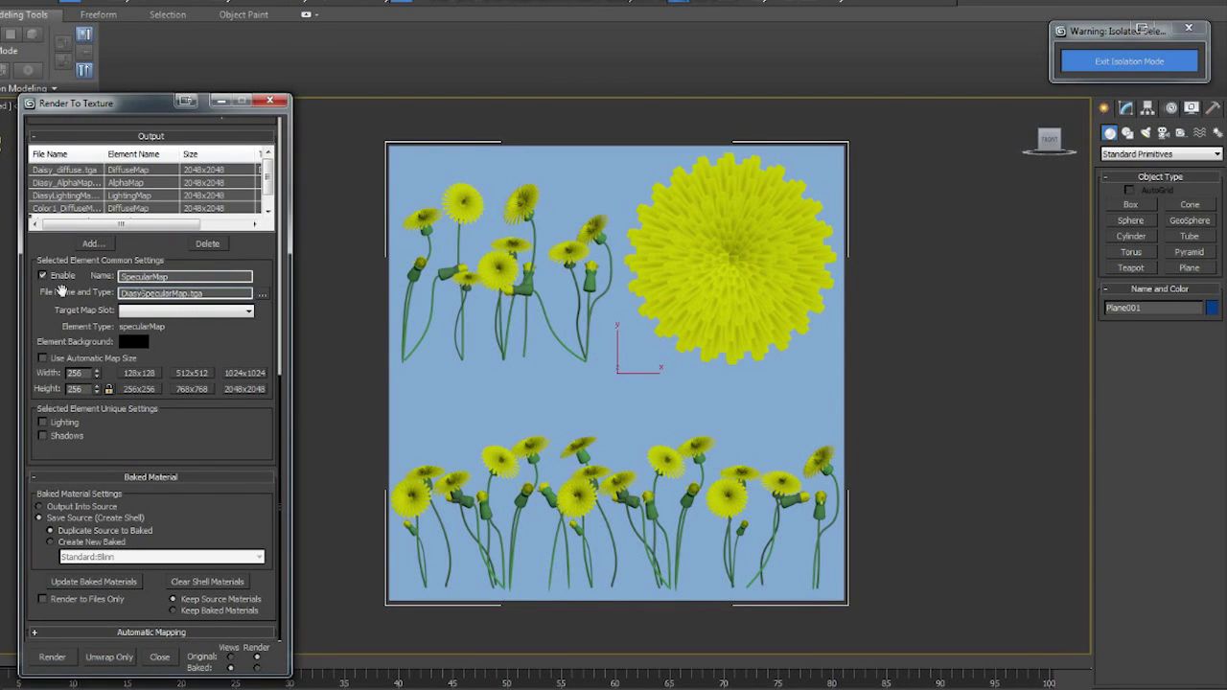
# Disable the Color1_DiffuseMap.tga output element so that it is excluded from the bake.
pyautogui.scroll(-1, 74, 203)
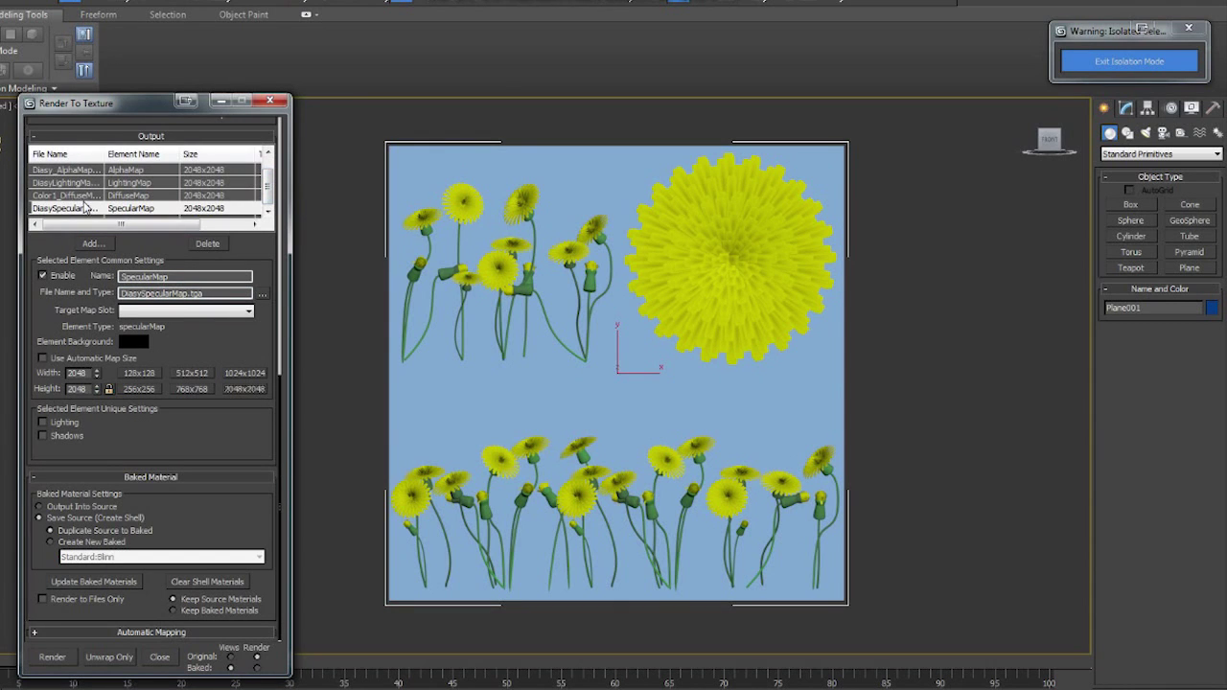
pyautogui.click(74, 196)
pyautogui.click(76, 208)
pyautogui.click(74, 196)
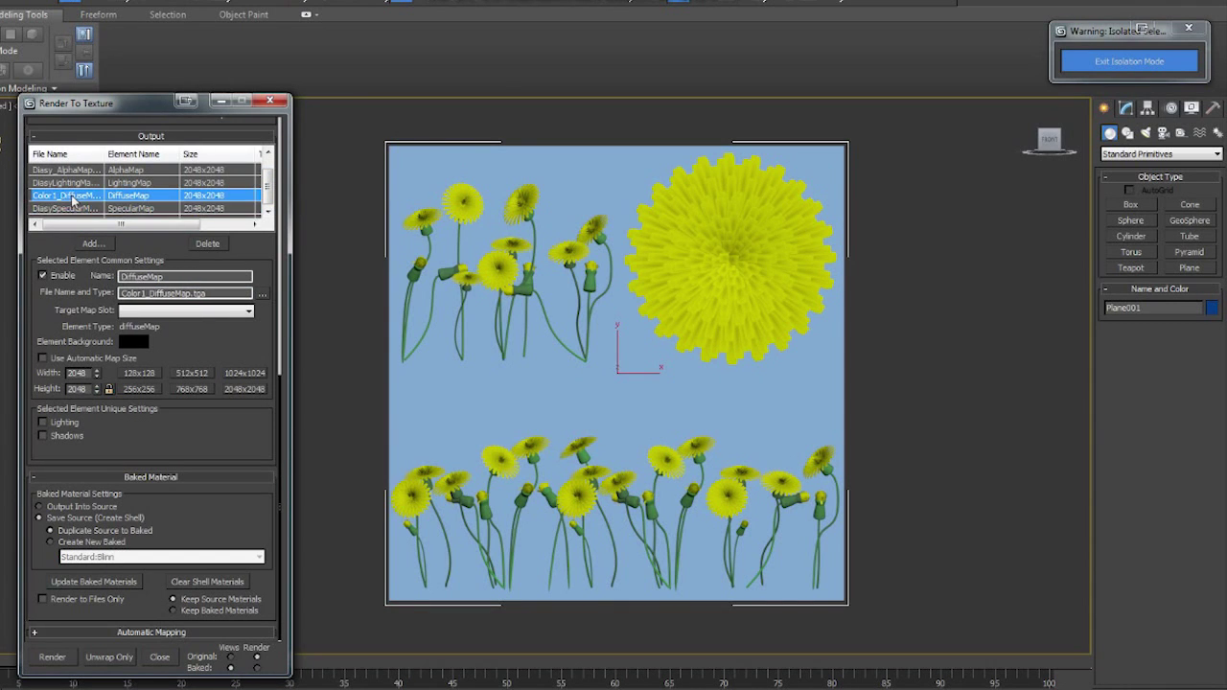
pyautogui.click(42, 276)
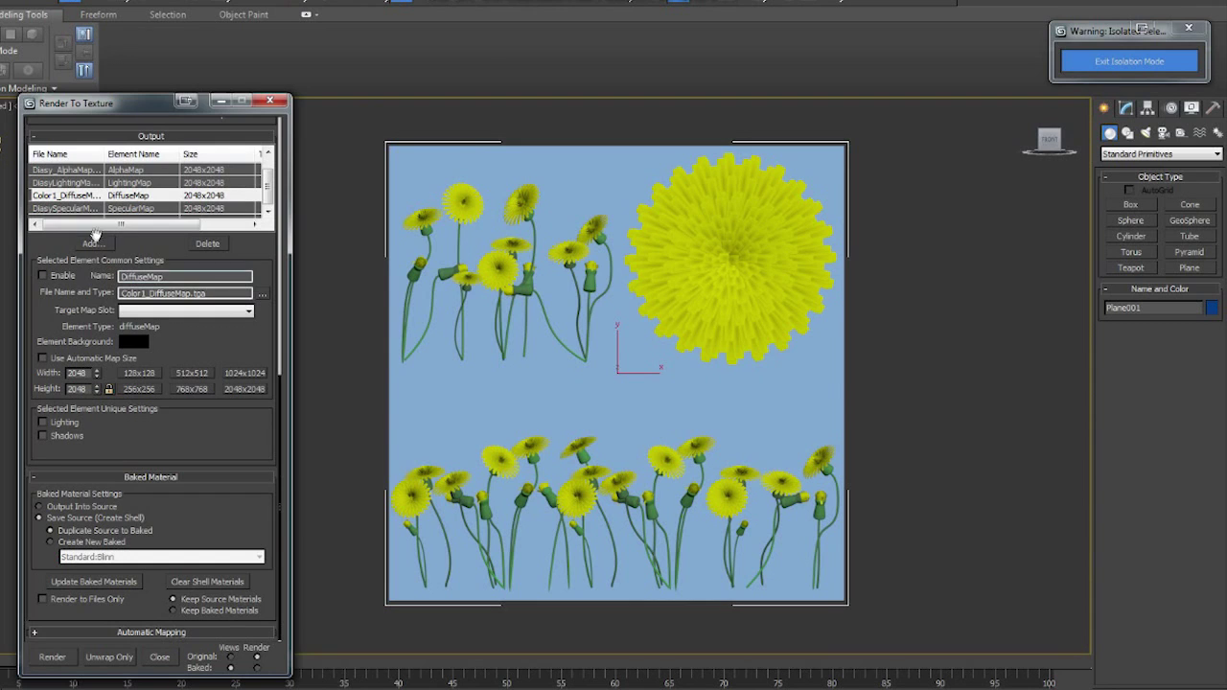
# Add another DiffuseMap element with the file name Color2DiffuseMap.tga, set it to 2048x2048 and disable it.
pyautogui.click(93, 243)
pyautogui.click(641, 278)
pyautogui.click(628, 413)
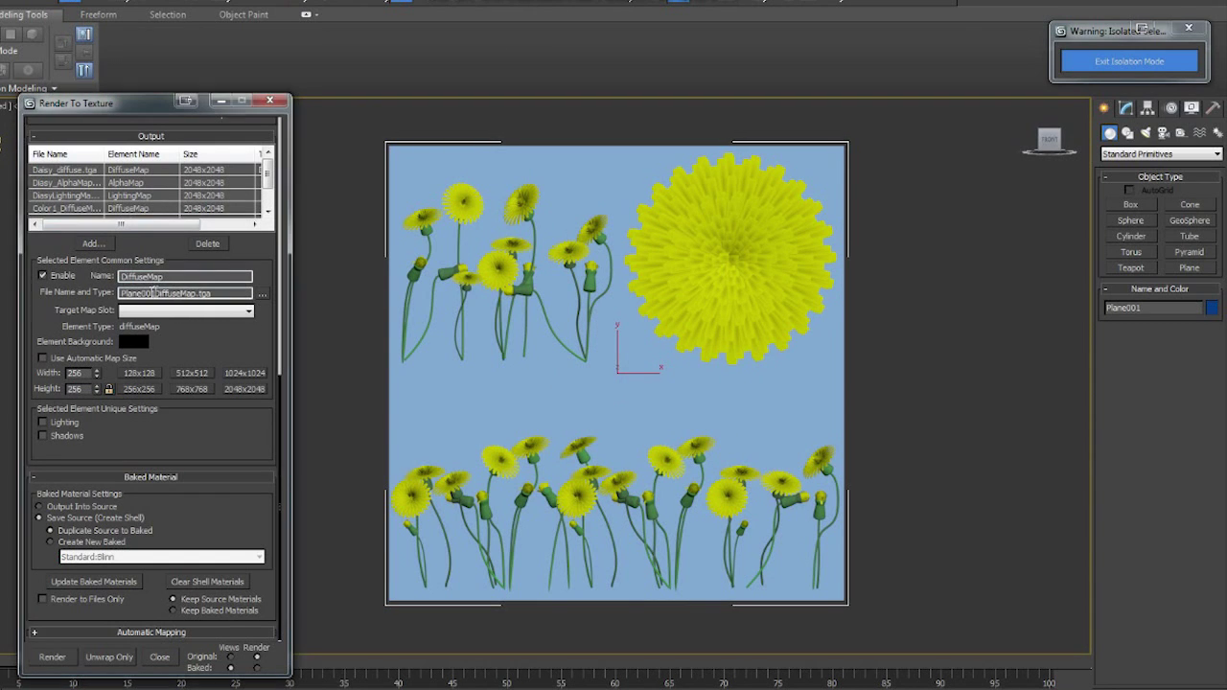
pyautogui.click(245, 388)
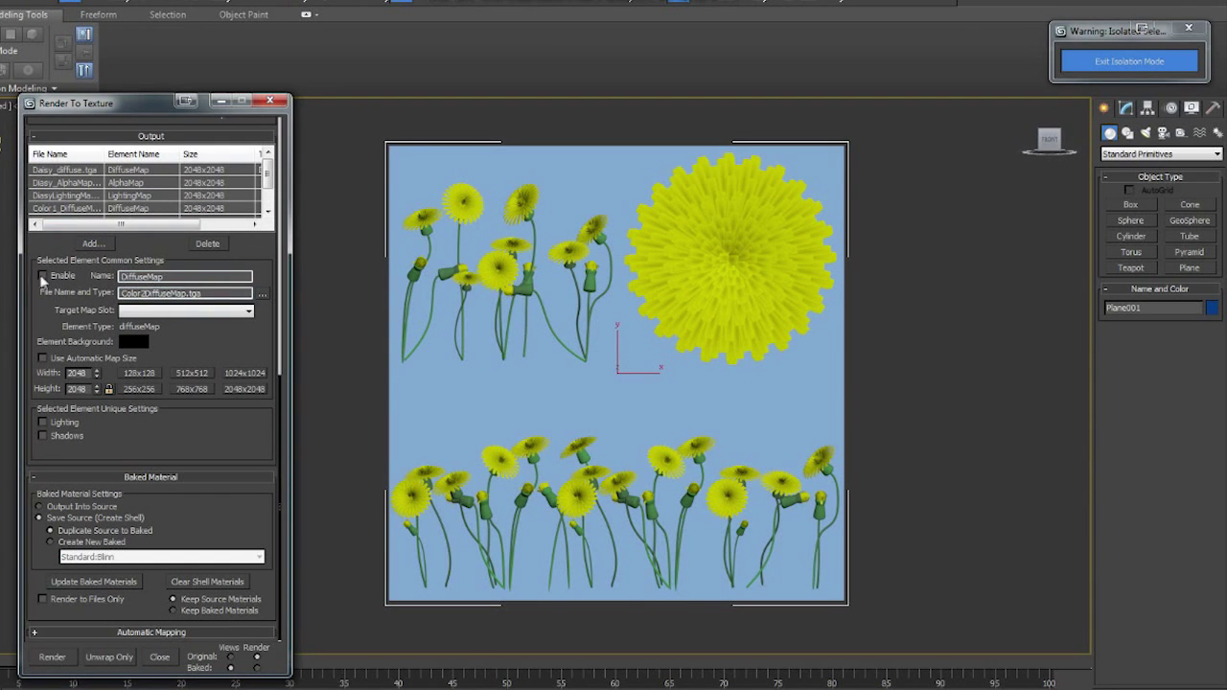
# Check the Color2DiffuseMap.tga element's settings and bake the enabled output maps for the plane.
pyautogui.scroll(-2, 77, 191)
pyautogui.click(75, 208)
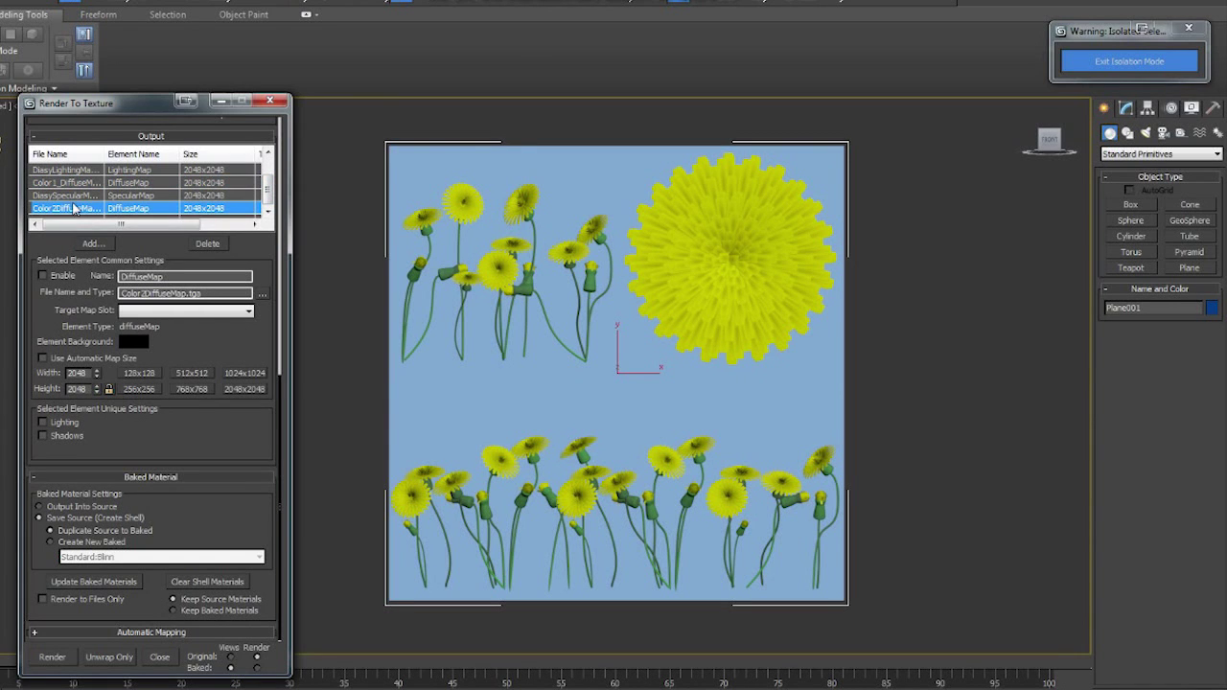
pyautogui.click(52, 658)
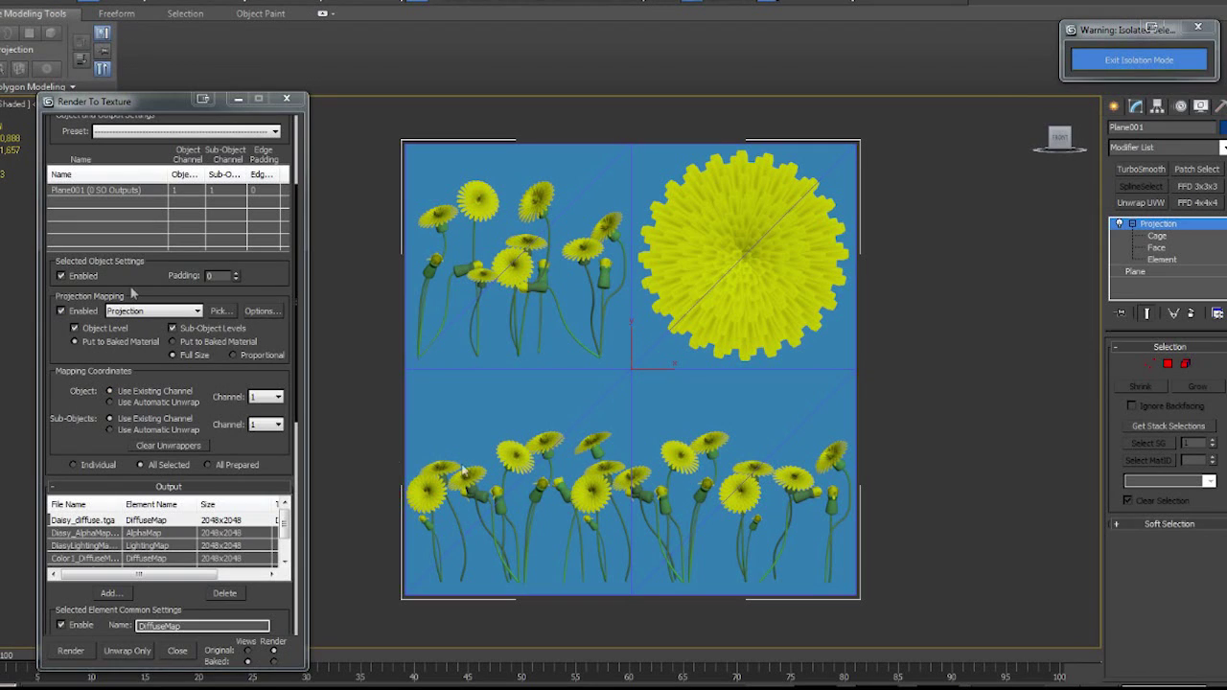
# Disable the already baked output elements, including SpecularMap, and enable Color1_DiffuseMap.tga.
pyautogui.scroll(-2, 191, 402)
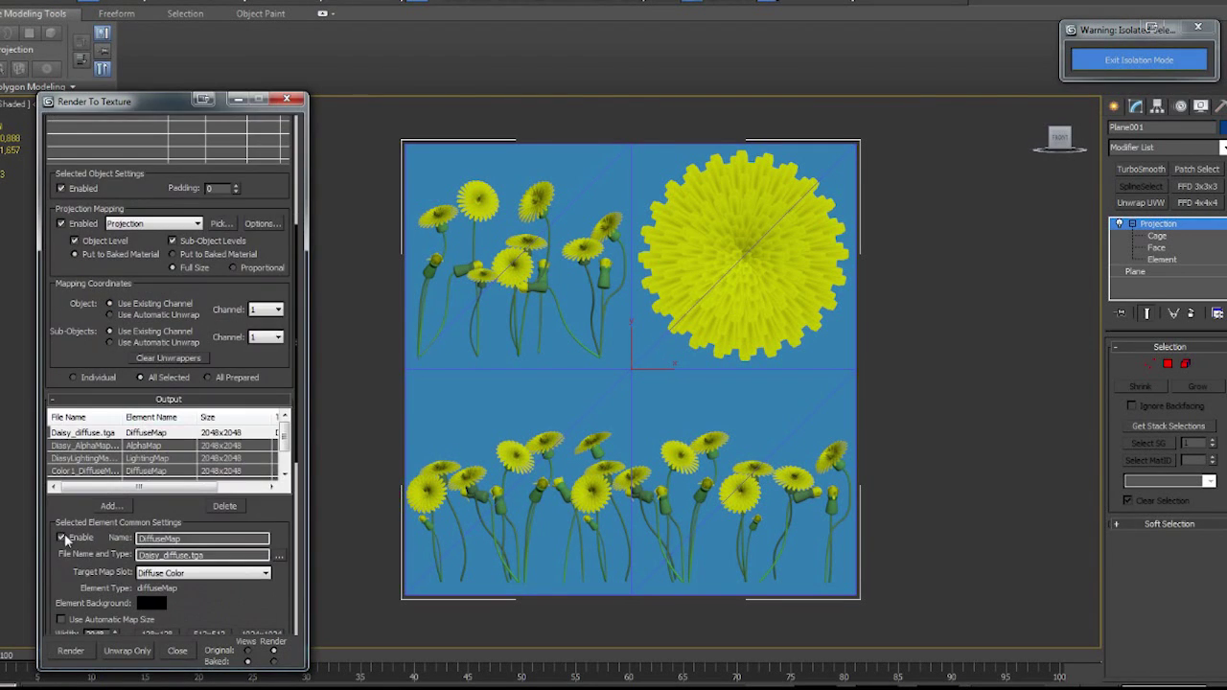
pyautogui.click(91, 446)
pyautogui.click(93, 458)
pyautogui.click(62, 538)
pyautogui.click(80, 472)
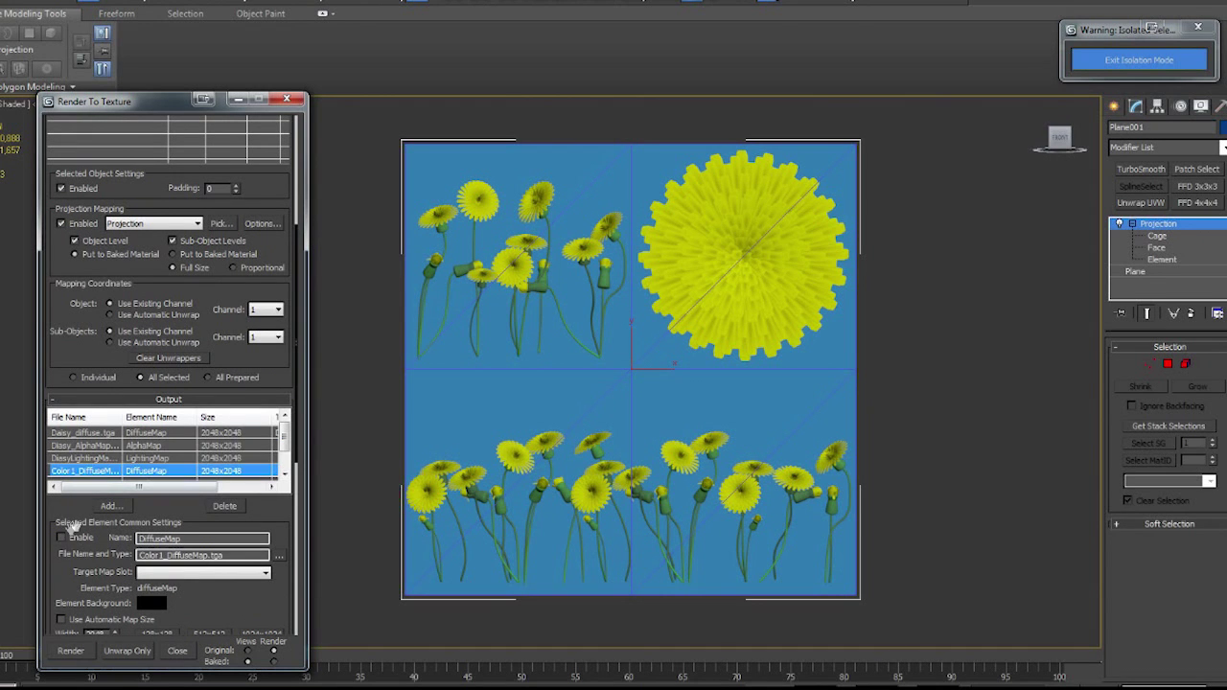
pyautogui.click(63, 537)
pyautogui.moveTo(285, 436); pyautogui.dragTo(284, 452)
pyautogui.click(95, 460)
pyautogui.click(62, 538)
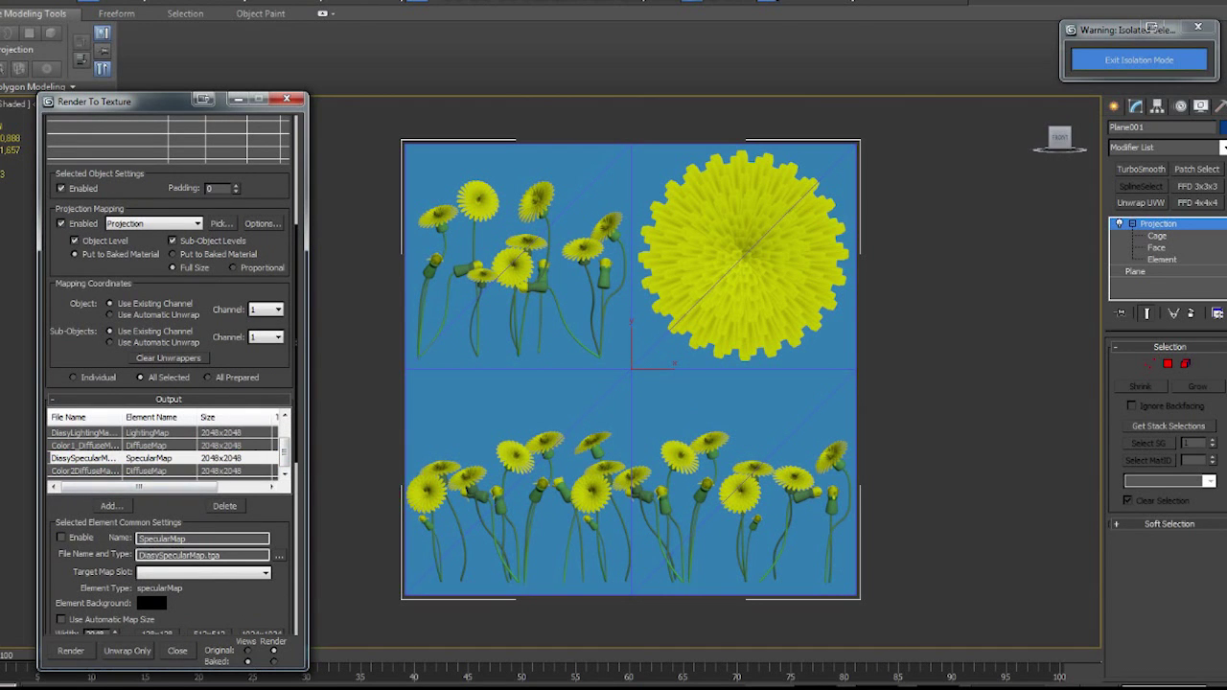
# Turn on Self-Illumination Color for the yellow 01 - Default material and sample its diffuse colour for it (RGB 245, 242, 150).
pyautogui.press('m')
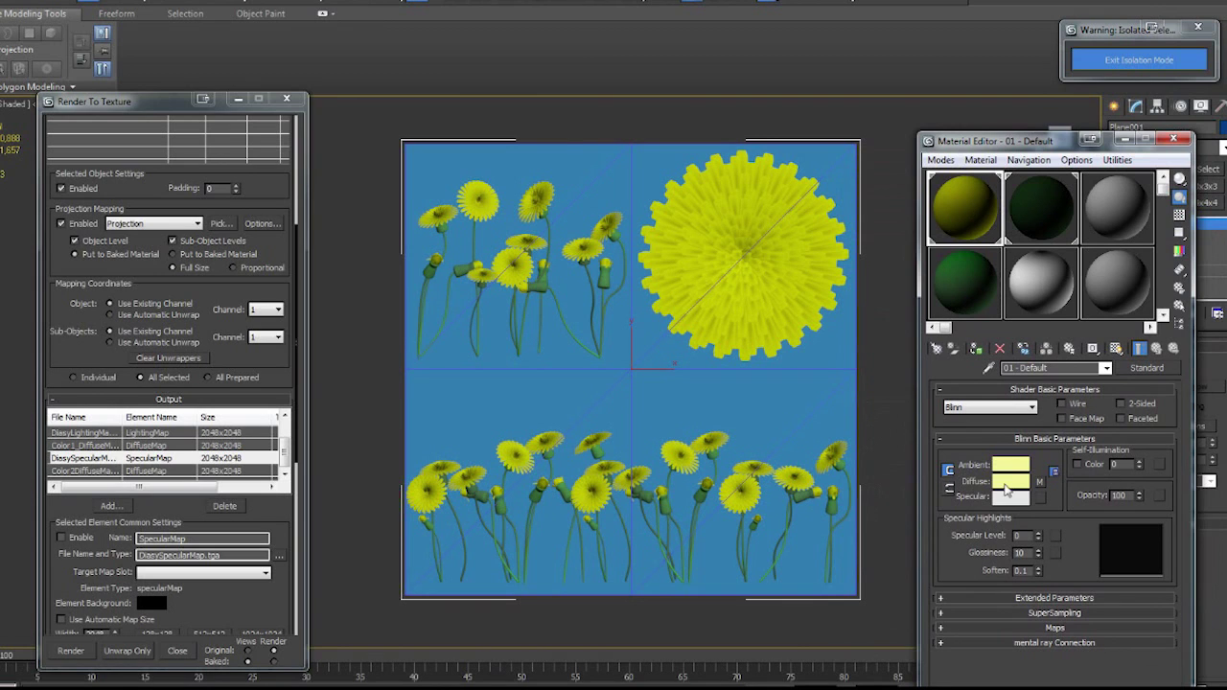
pyautogui.click(1006, 485)
pyautogui.click(534, 160)
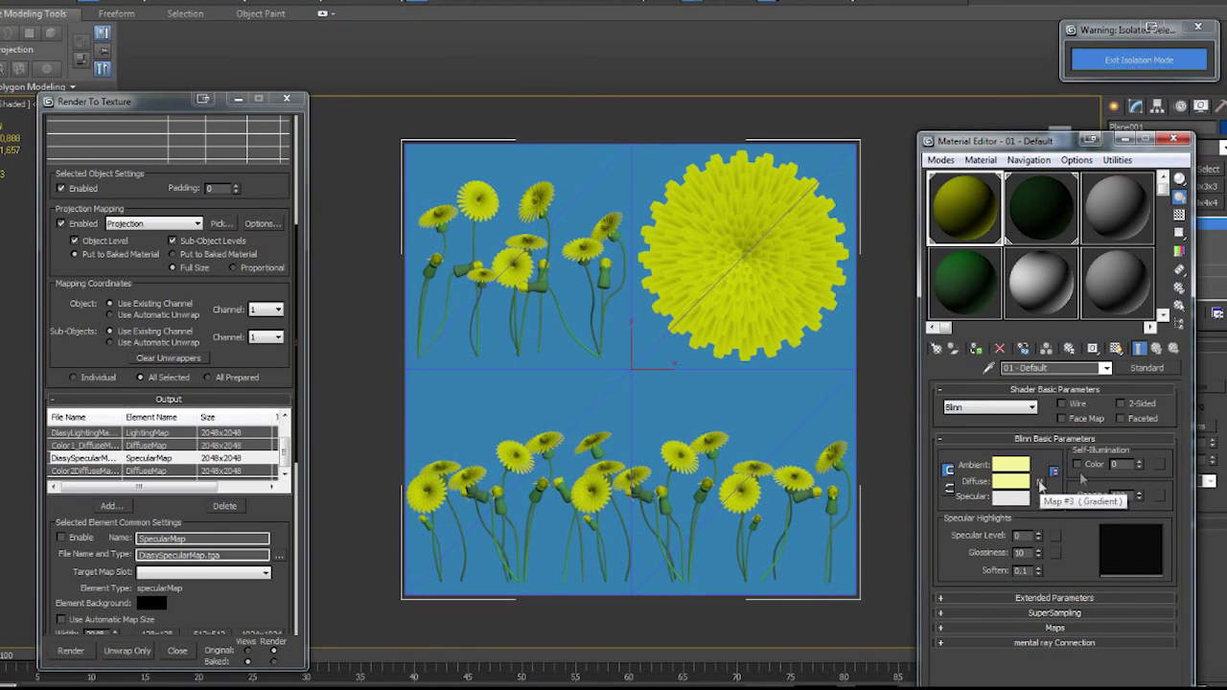
pyautogui.click(1078, 464)
pyautogui.click(1133, 465)
pyautogui.click(251, 162)
pyautogui.click(1008, 485)
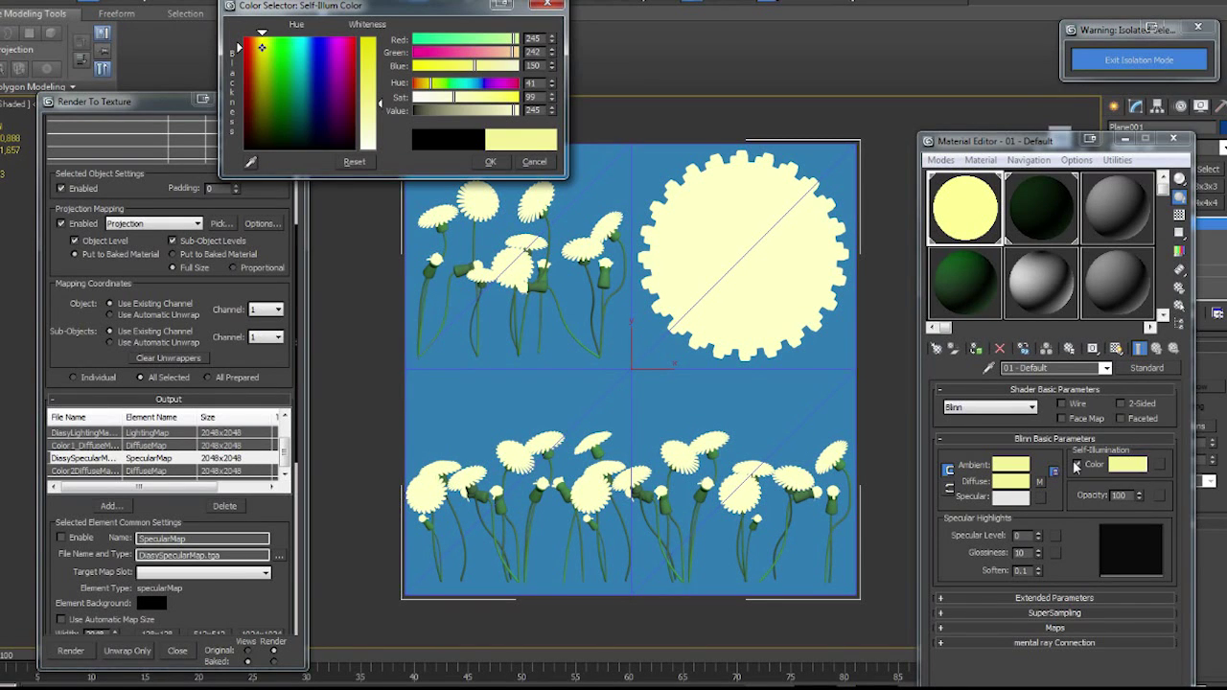
pyautogui.click(1077, 465)
pyautogui.click(1076, 464)
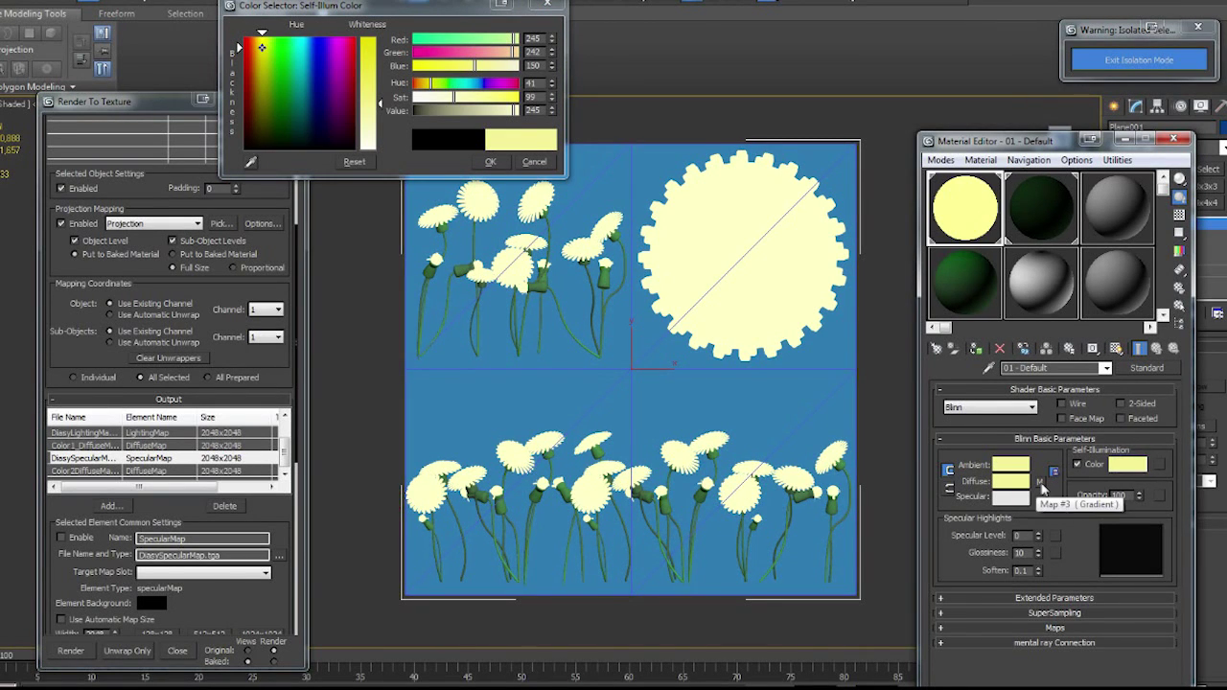
# Give the green 02 - Default material a self-illumination colour sampled from its diffuse colour (RGB 40, 99, 27).
pyautogui.click(1040, 206)
pyautogui.click(1127, 464)
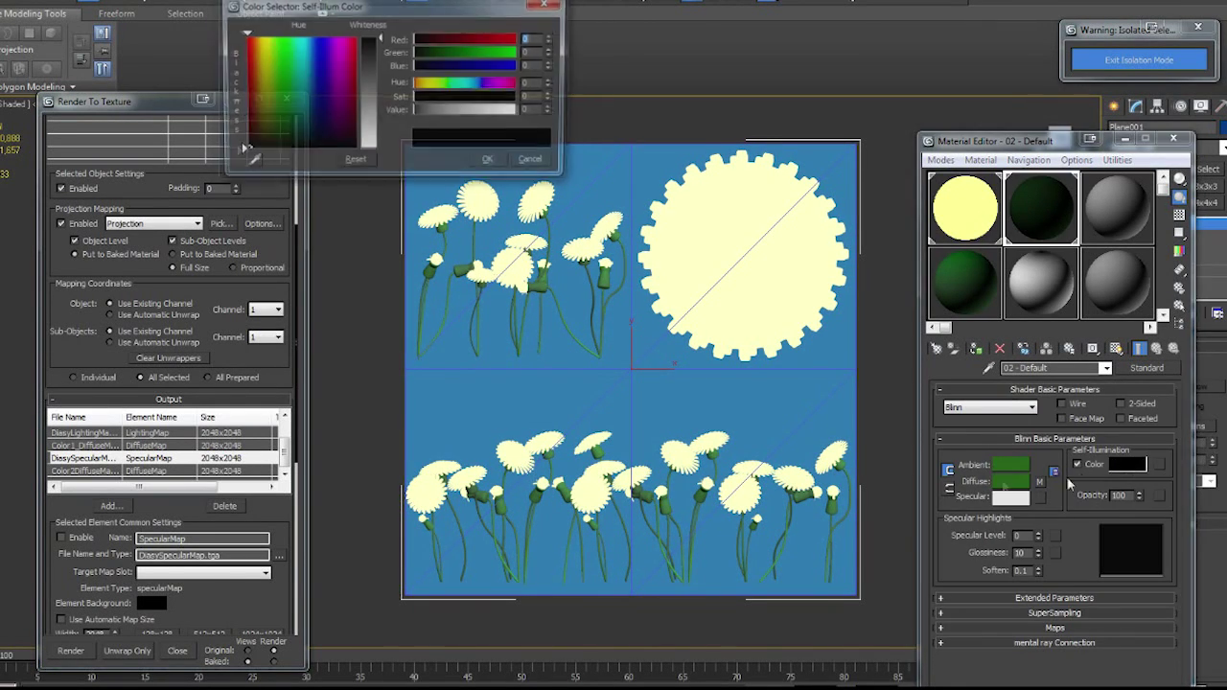
pyautogui.moveTo(251, 165); pyautogui.dragTo(1008, 479)
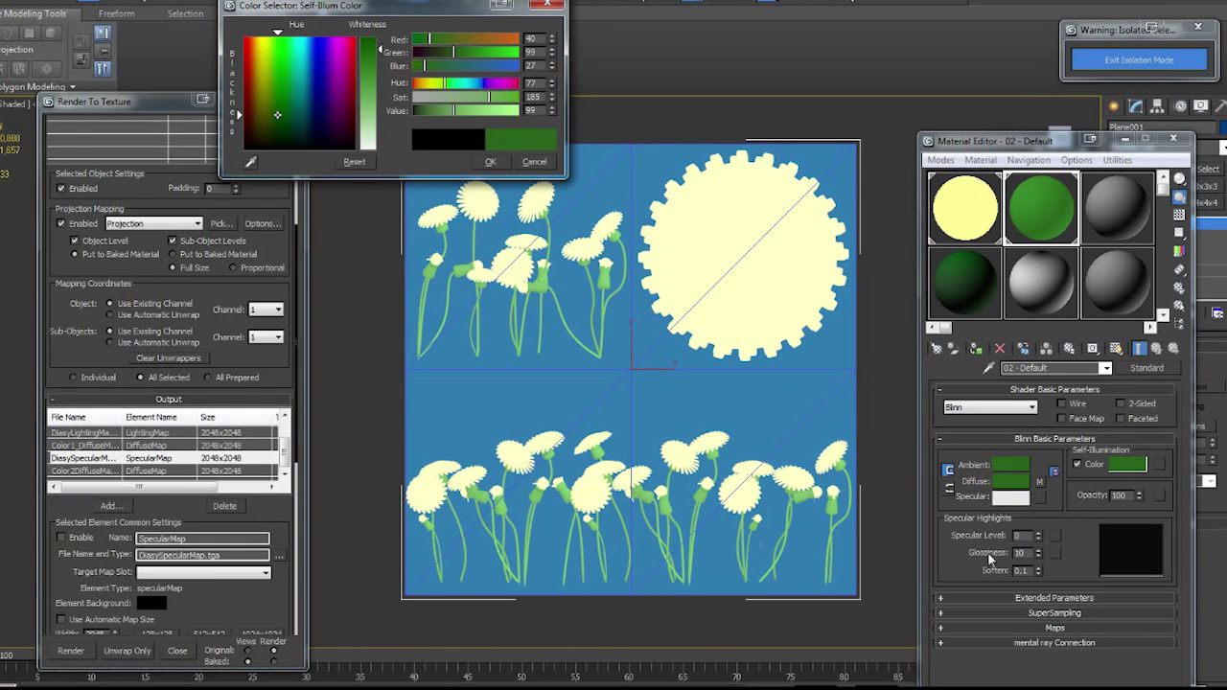
# Bake the Color1_DiffuseMap.tga texture with the self-illuminated flower materials.
pyautogui.click(71, 652)
pyautogui.click(613, 448)
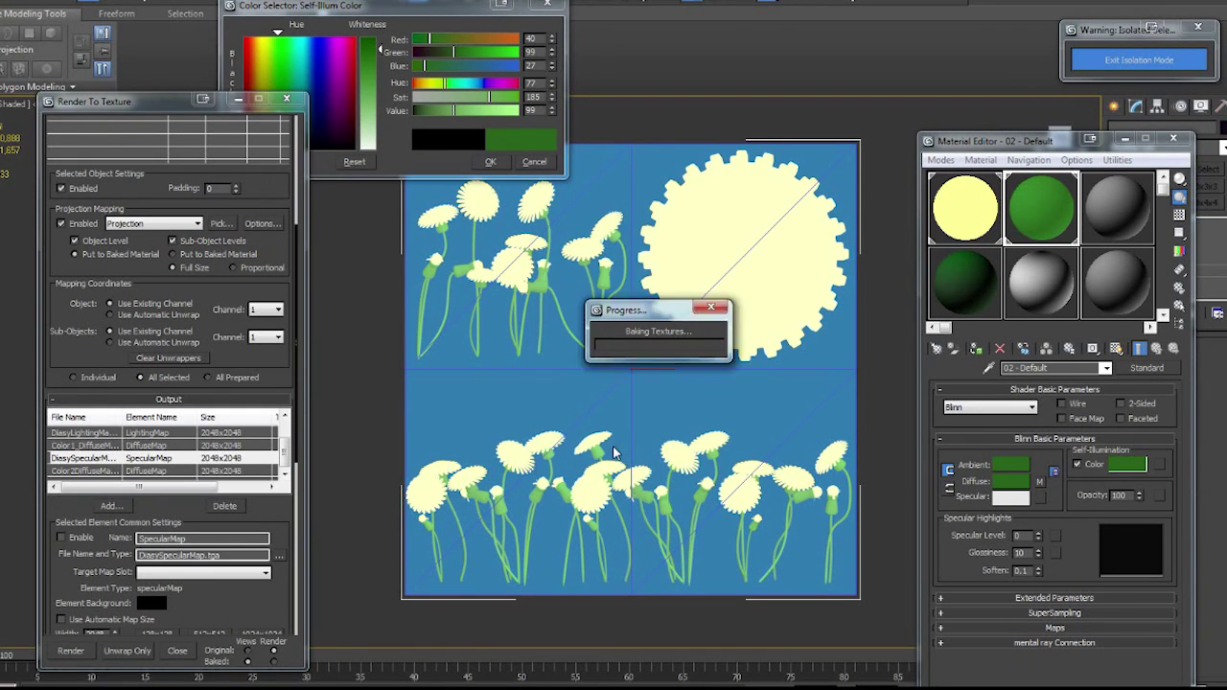
# Make the yellow 01 - Default material's diffuse gradient linear, with Color #3 at RGB 111, 114, 25 and Color 2 Position 0.12.
pyautogui.click(1039, 481)
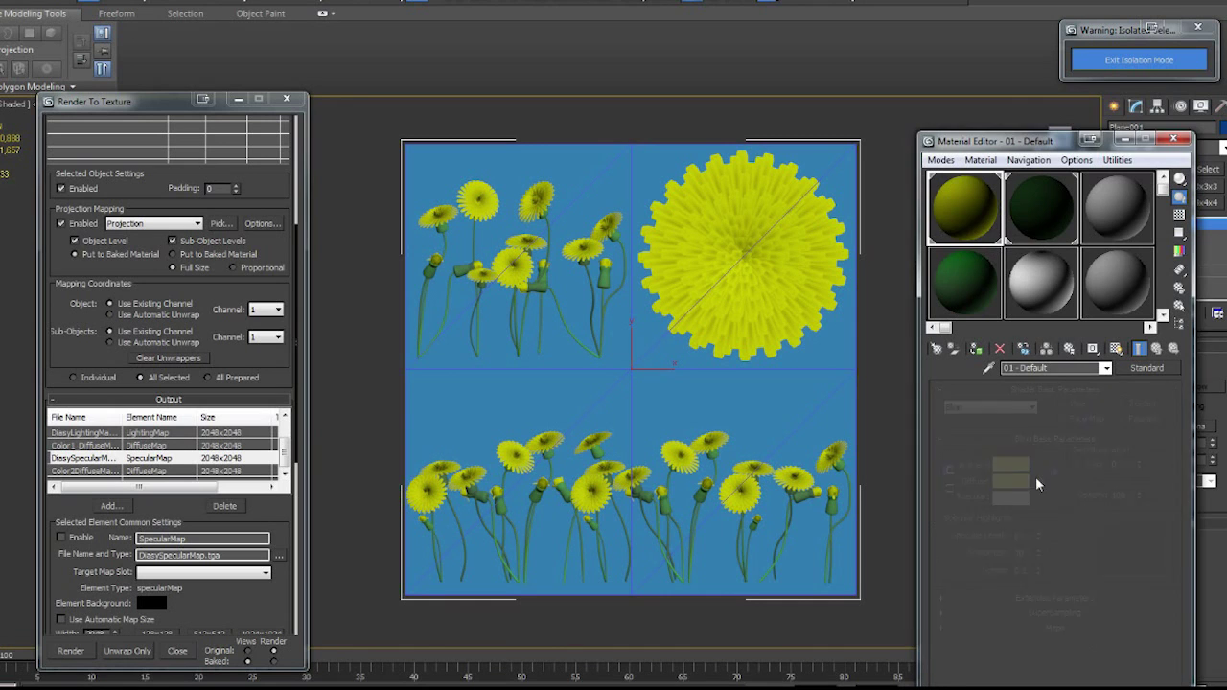
pyautogui.moveTo(1023, 141); pyautogui.dragTo(1032, 45)
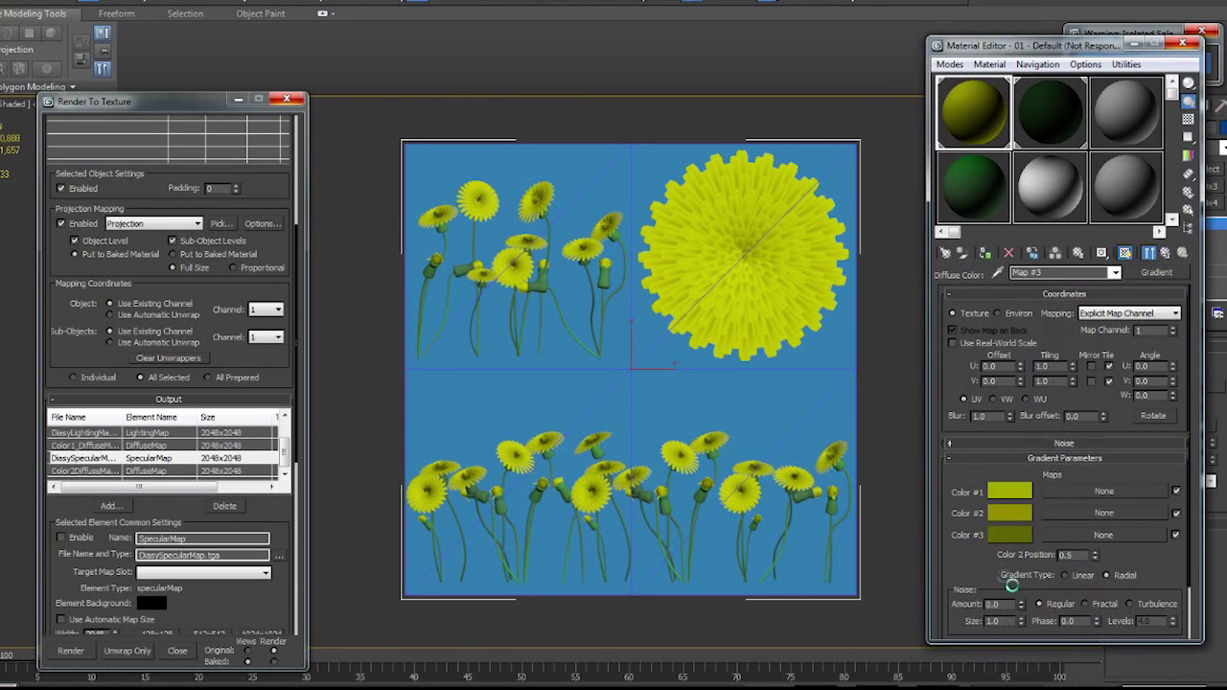
pyautogui.click(1063, 575)
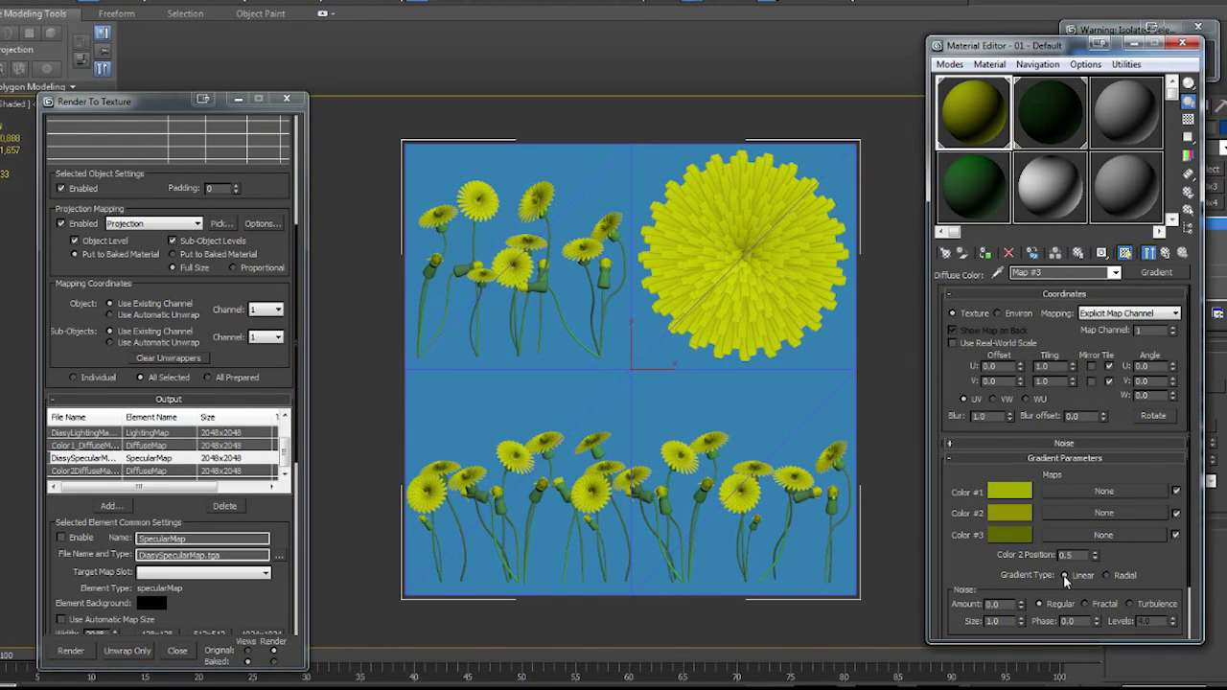
pyautogui.scroll(-2, 1093, 565)
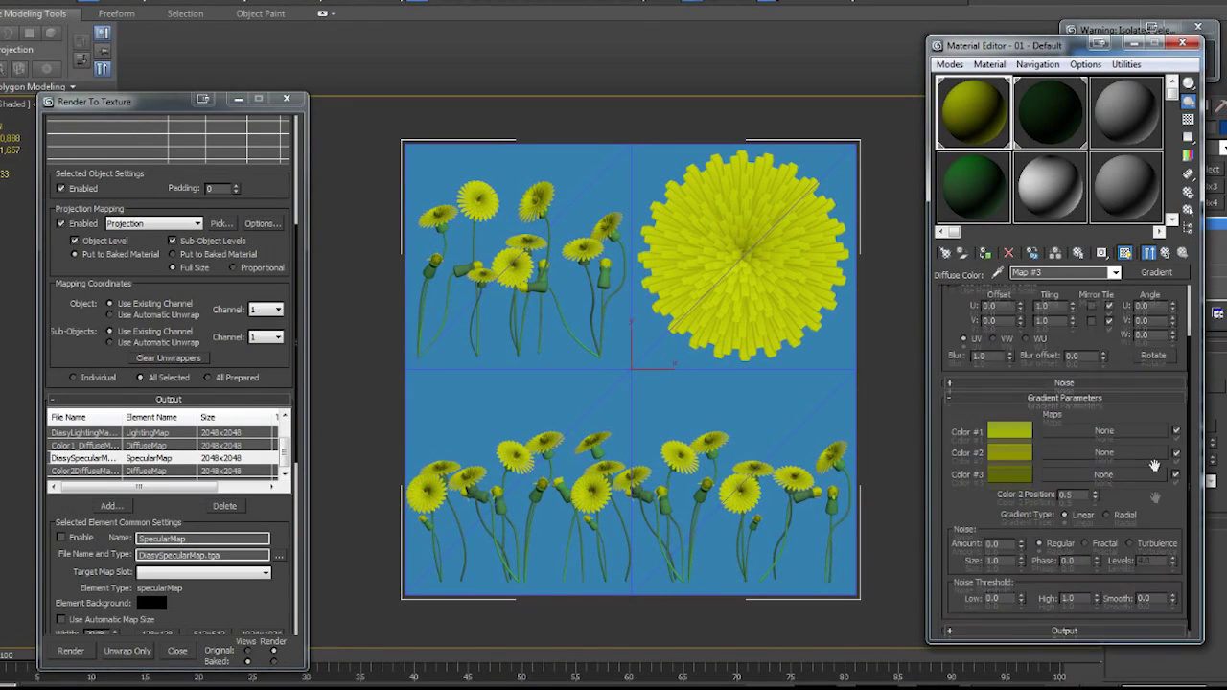
pyautogui.click(1013, 474)
pyautogui.moveTo(380, 64); pyautogui.dragTo(380, 49)
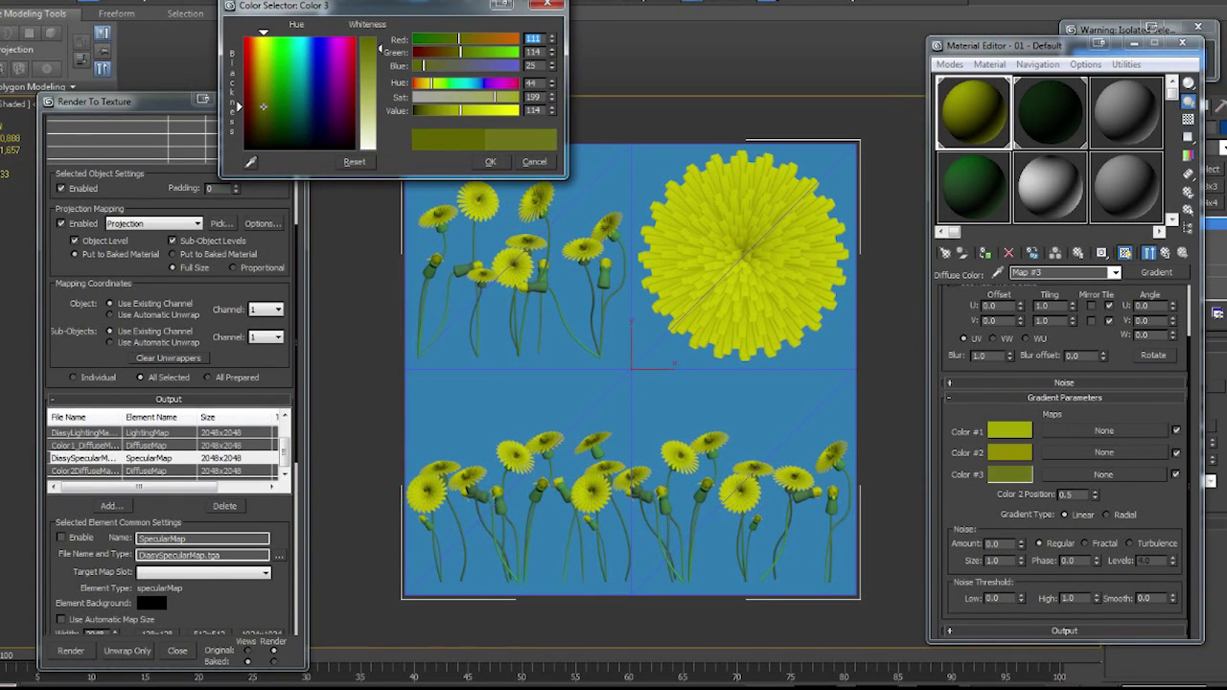
pyautogui.click(491, 162)
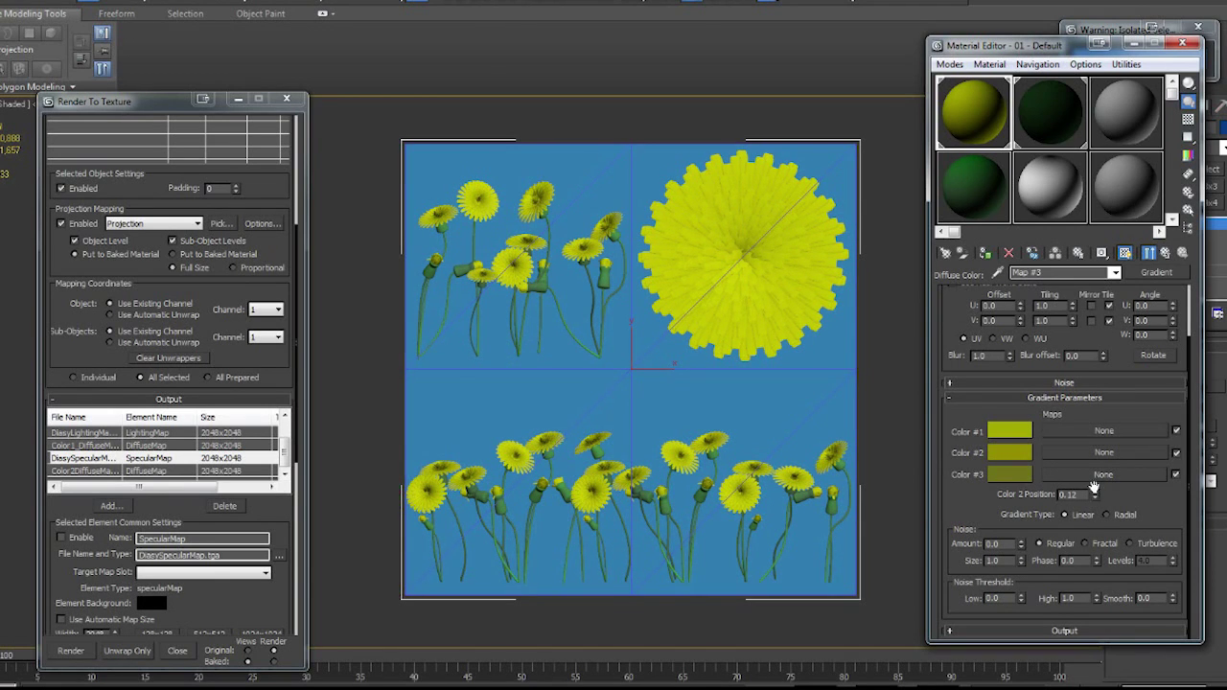
# Switch the yellow gradient's coordinates from Texture to Environ with Shrink-wrap Environment mapping.
pyautogui.scroll(2, 1142, 367)
pyautogui.click(1083, 316)
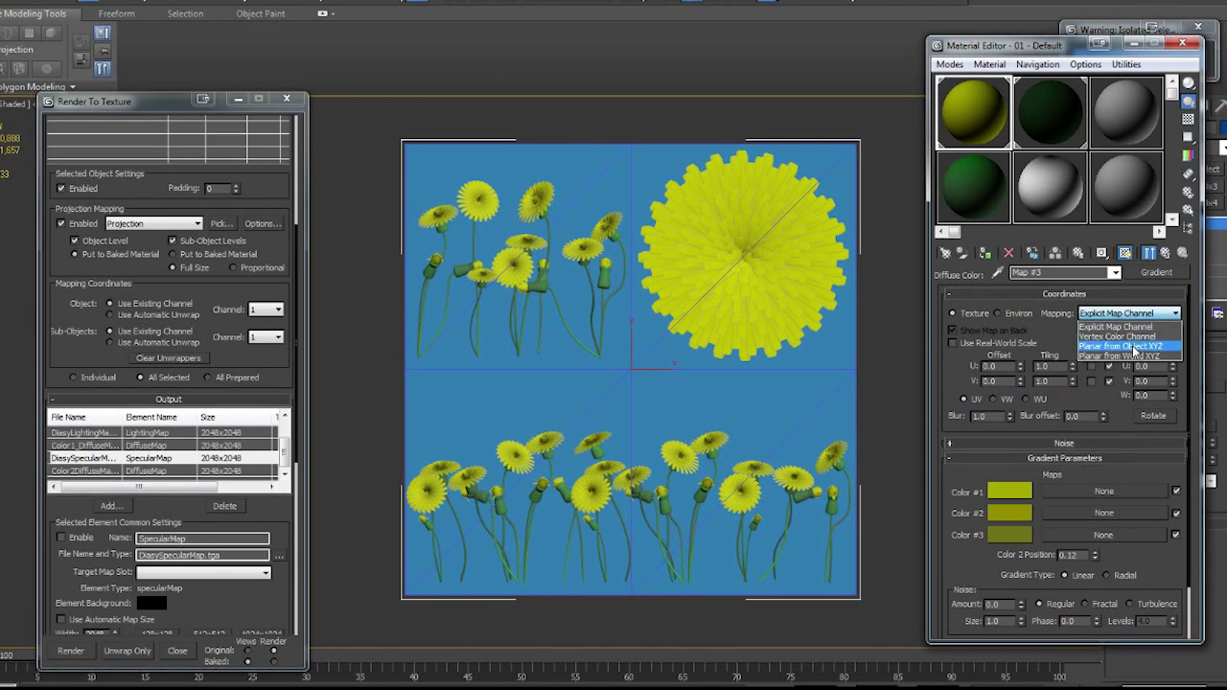
pyautogui.click(1131, 346)
pyautogui.click(1000, 314)
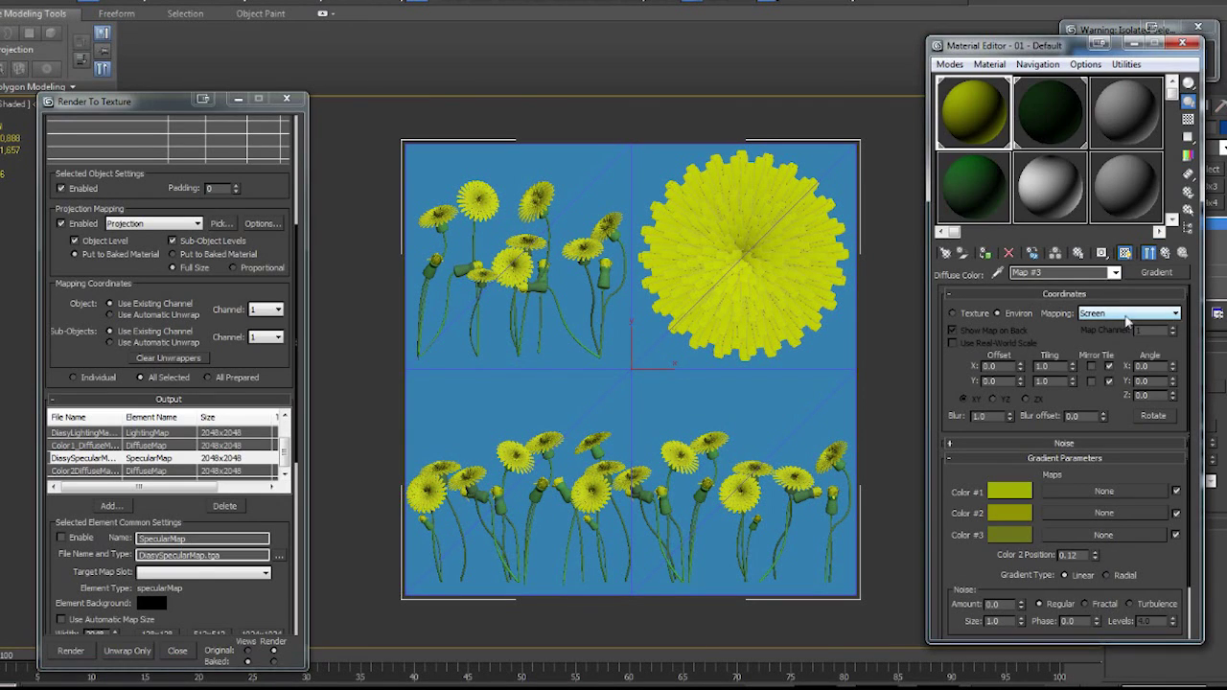
pyautogui.click(1143, 316)
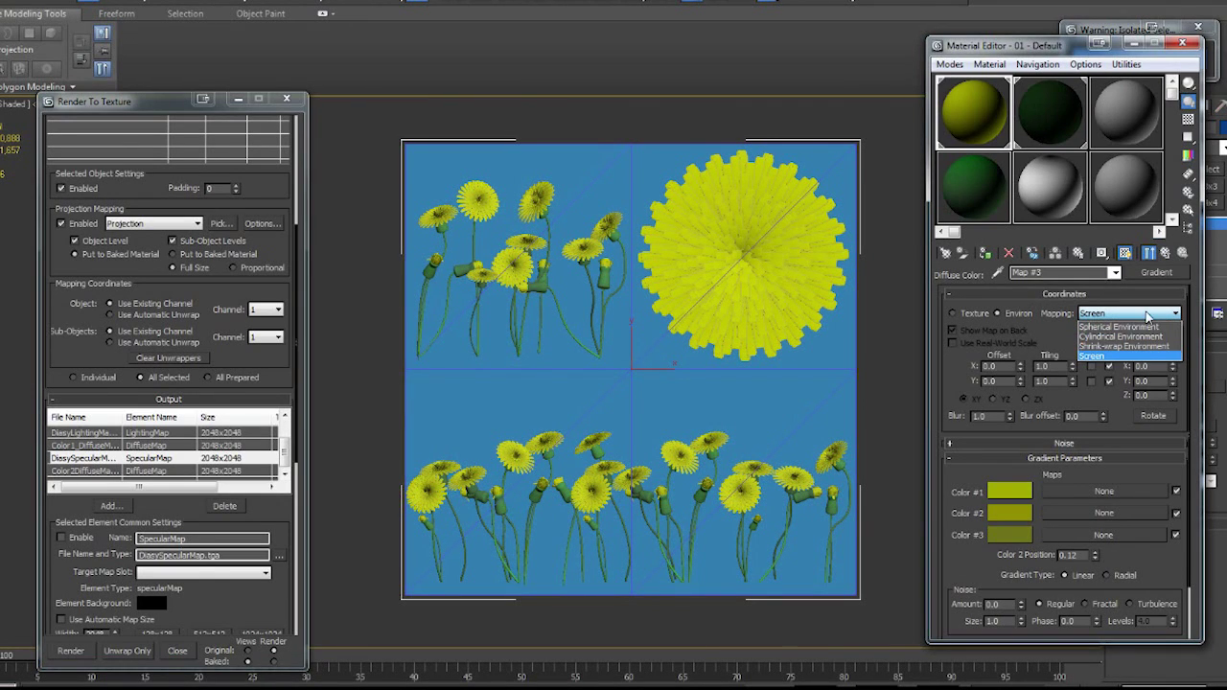
pyautogui.click(1112, 346)
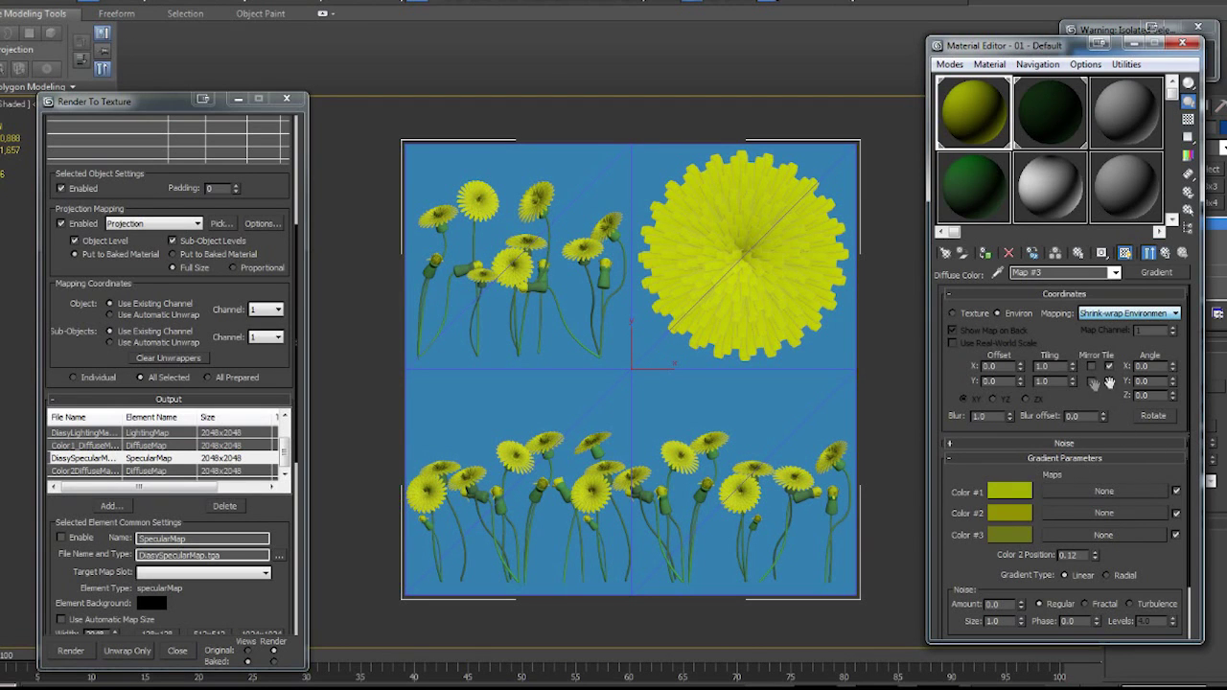
# Set Color #3 of the green 02 - Default material's diffuse gradient to dark green RGB 7, 29, 8.
pyautogui.click(1040, 119)
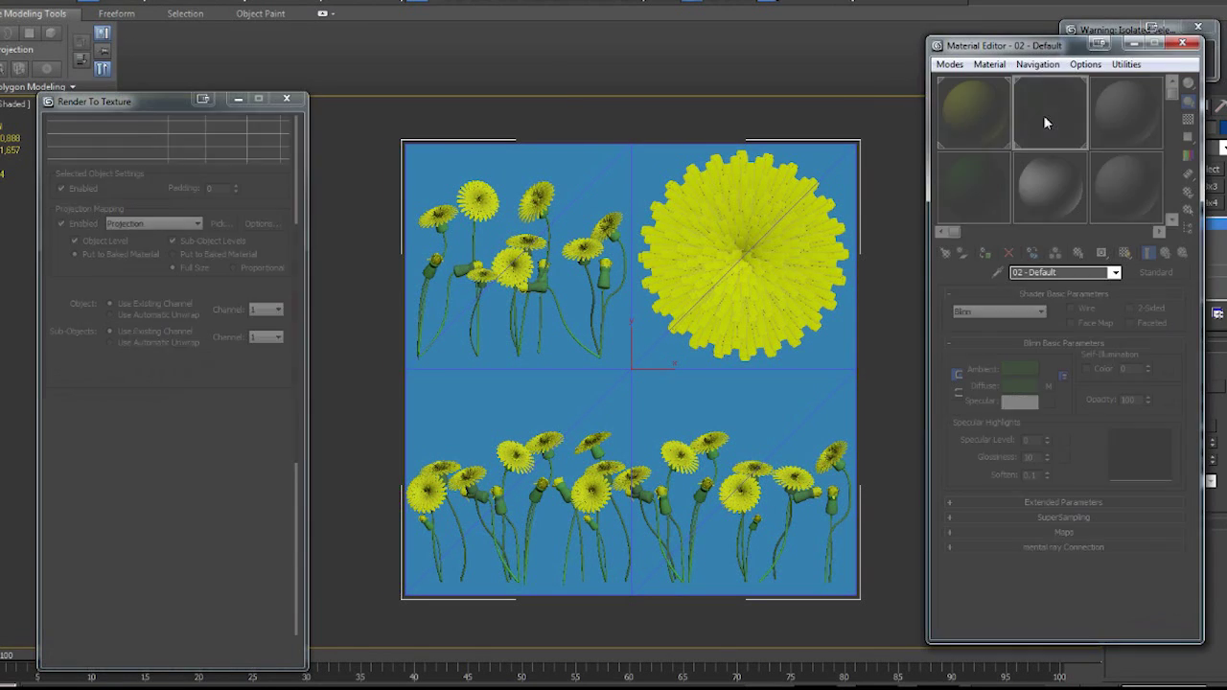
pyautogui.click(1049, 386)
pyautogui.click(1009, 534)
pyautogui.moveTo(380, 47); pyautogui.dragTo(381, 40)
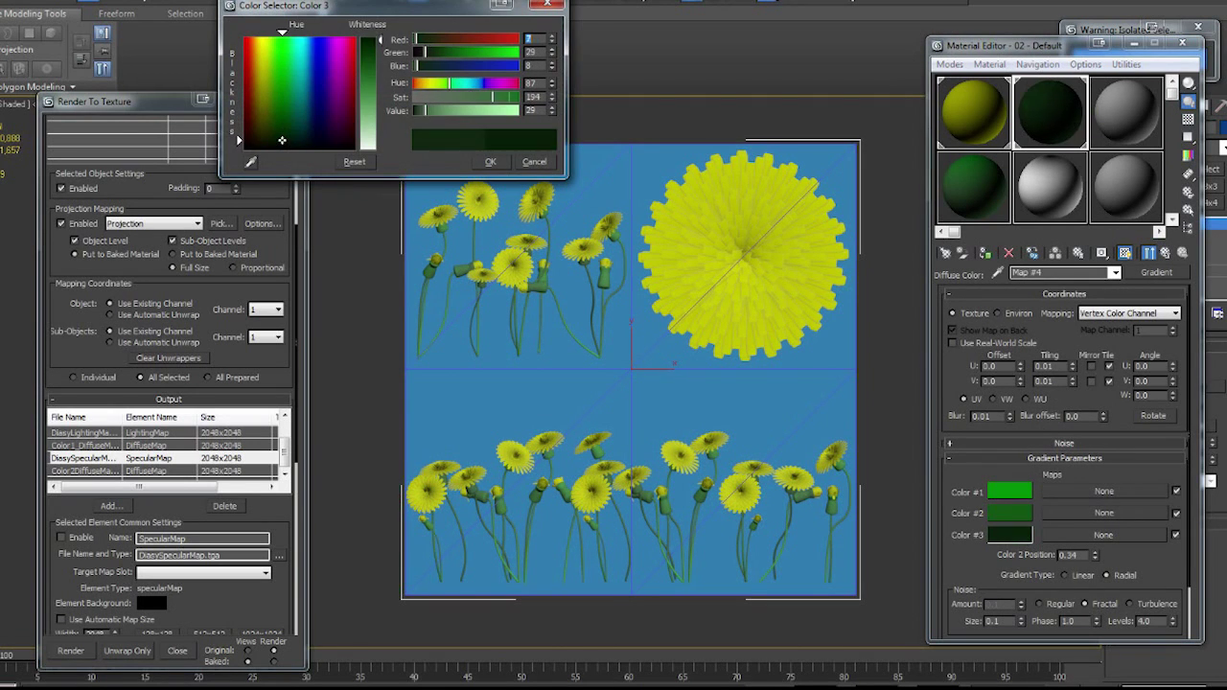
pyautogui.click(491, 162)
# Darken the green gradient's Color #2 to RGB 17, 64, 19 and Color #1 to RGB 3, 69, 0.
pyautogui.click(1013, 515)
pyautogui.click(284, 123)
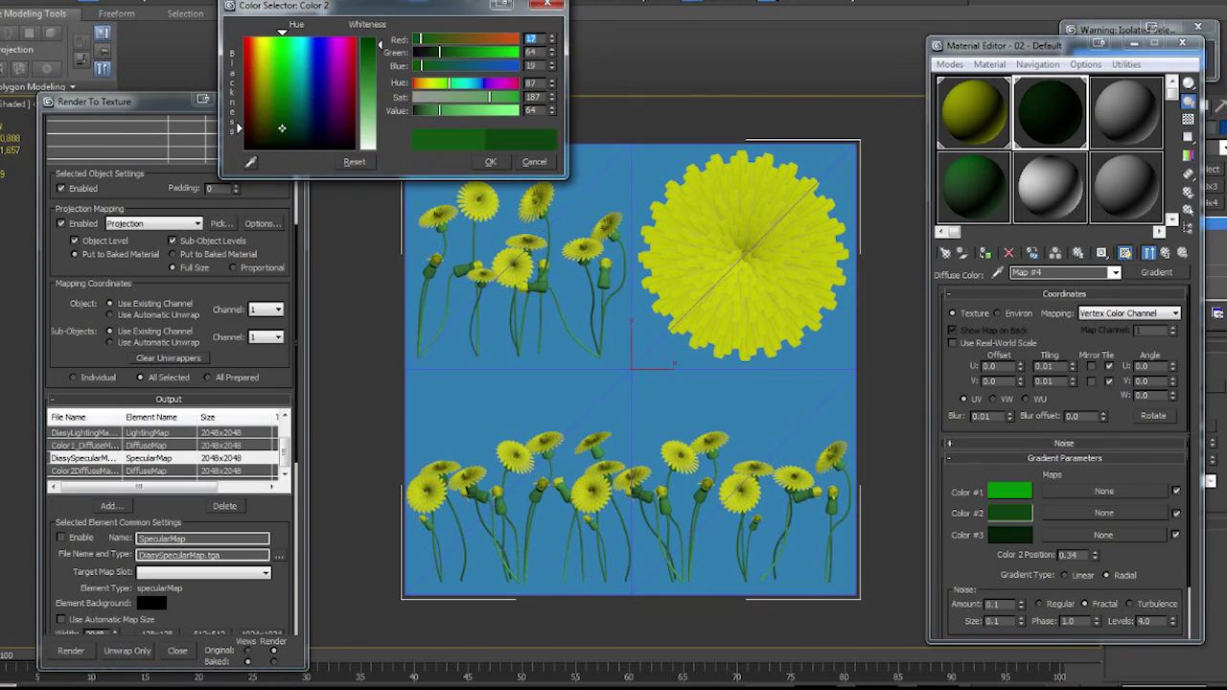
pyautogui.click(490, 161)
pyautogui.click(1009, 492)
pyautogui.click(283, 108)
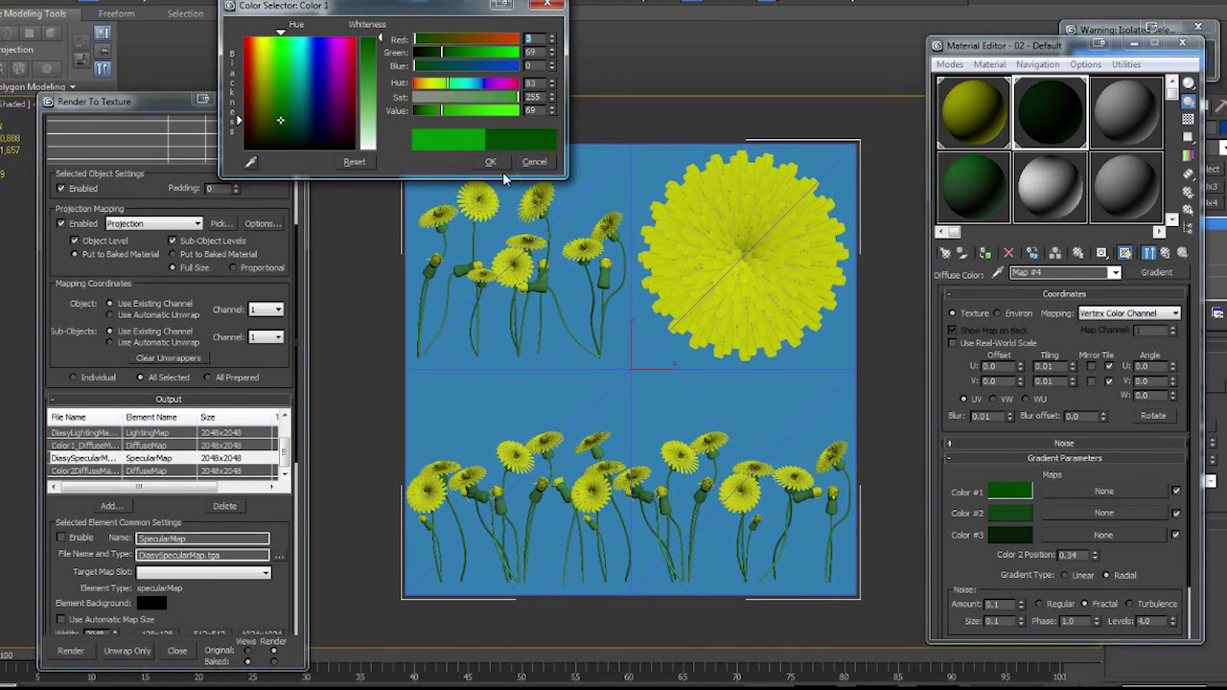
pyautogui.click(490, 161)
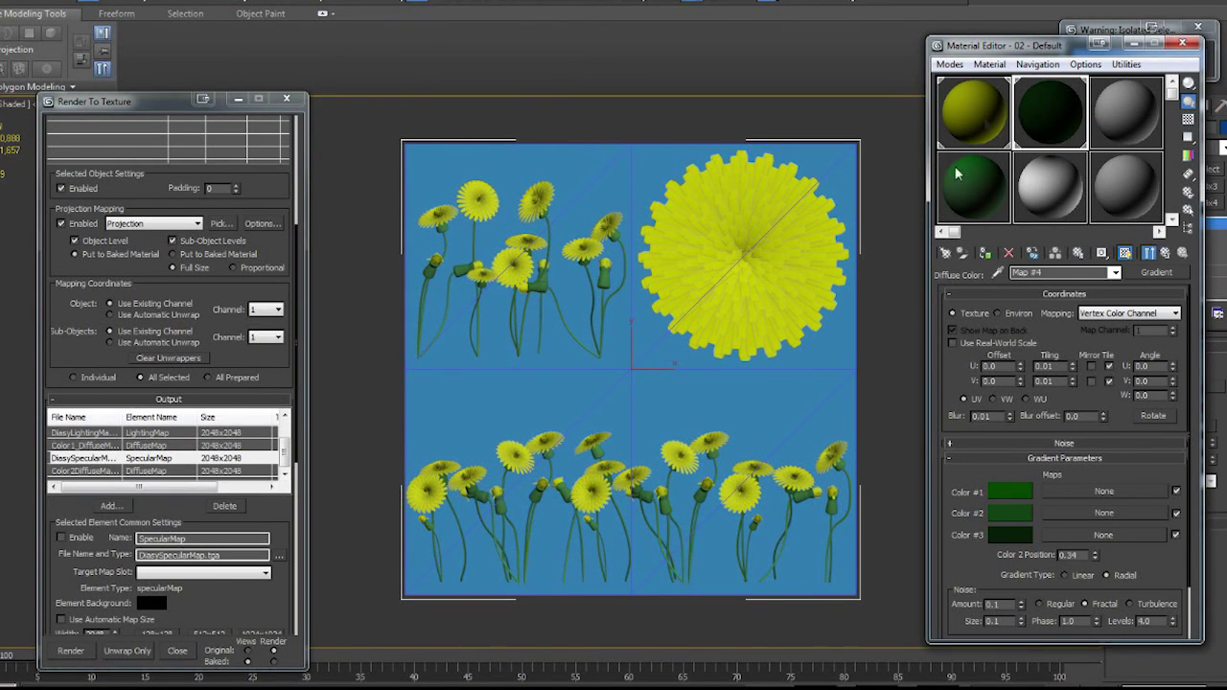
# Bake Color2DiffuseMap.tga, enabling that output element in place of Color1_DiffuseMap.tga.
pyautogui.click(93, 445)
pyautogui.click(62, 537)
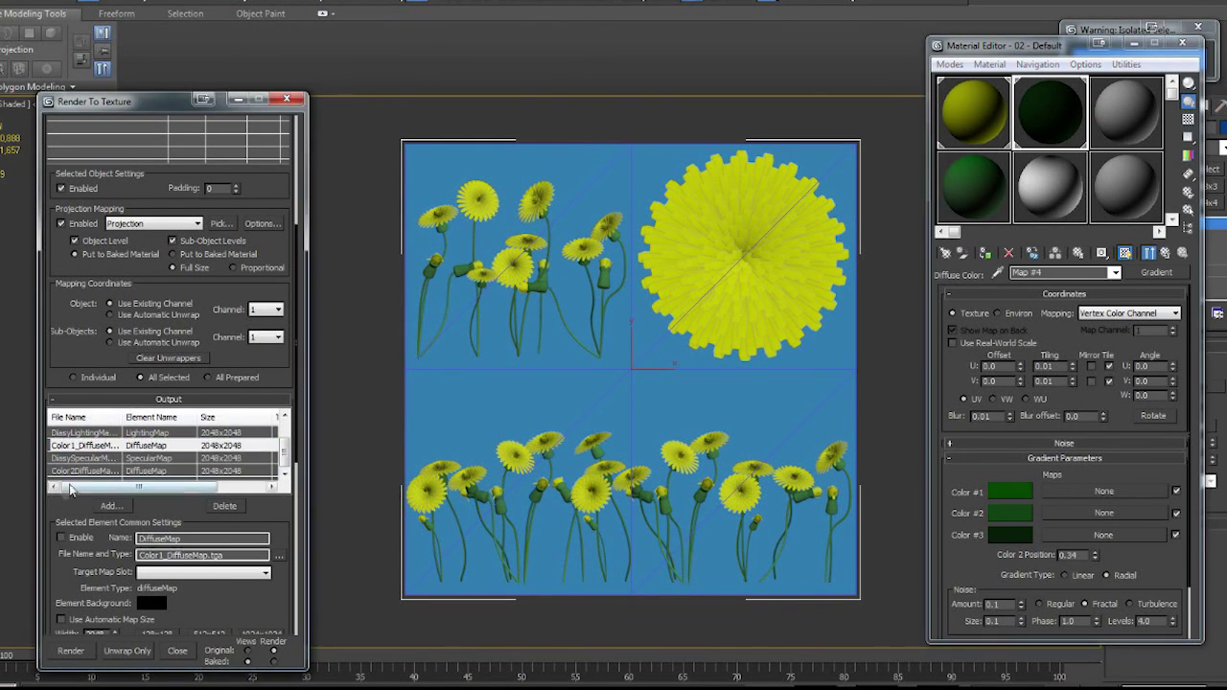
pyautogui.click(72, 470)
pyautogui.click(62, 538)
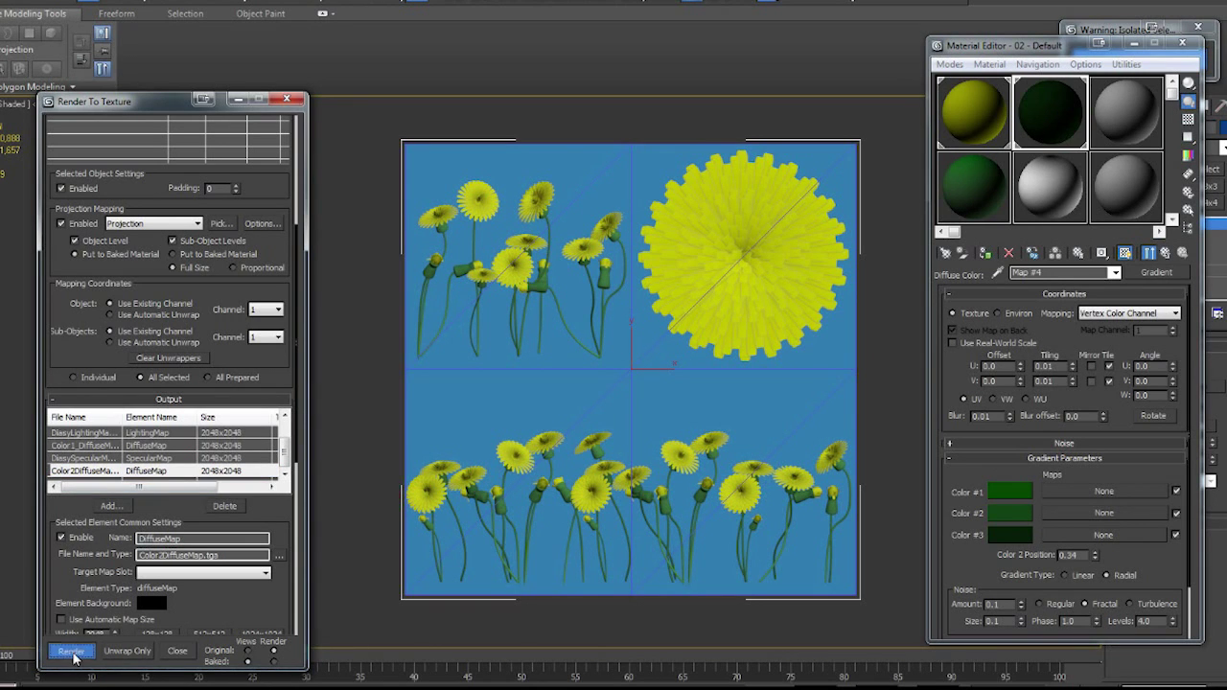
pyautogui.click(74, 654)
pyautogui.click(613, 443)
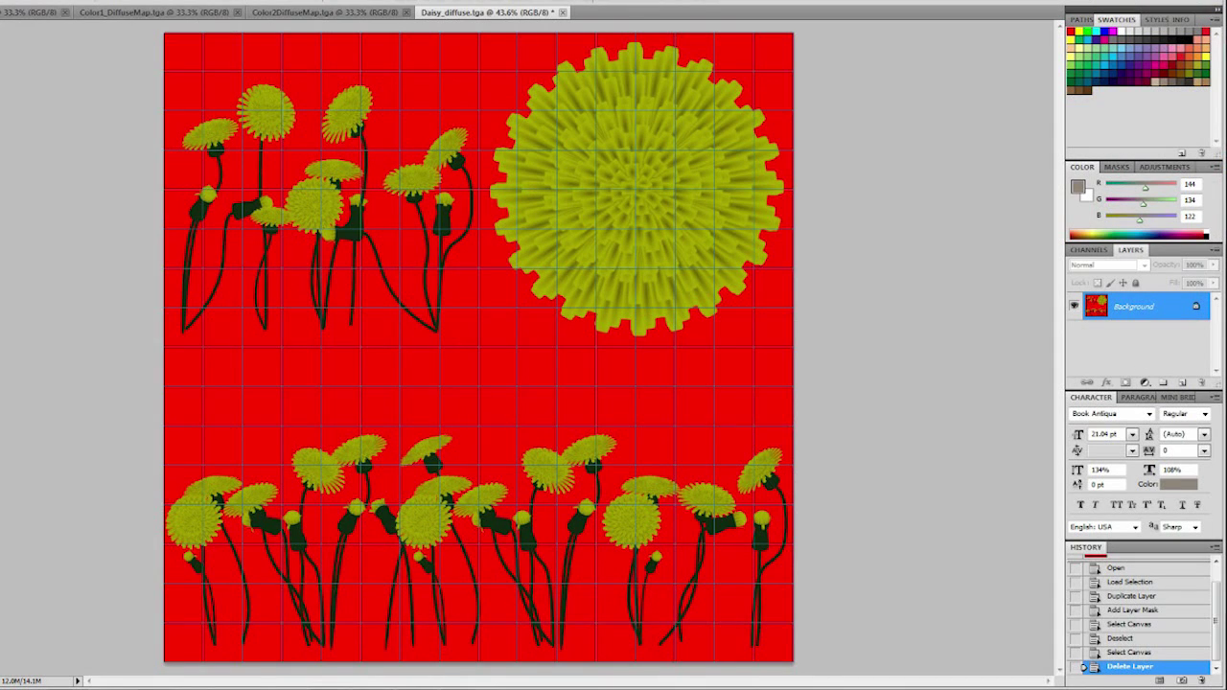
# Switch to Photoshop and compare the Color2DiffuseMap, Color1_DiffuseMap and lighting map images, ending on Daisy_diffuse.tga.
pyautogui.click(365, 15)
pyautogui.click(143, 15)
pyautogui.click(14, 16)
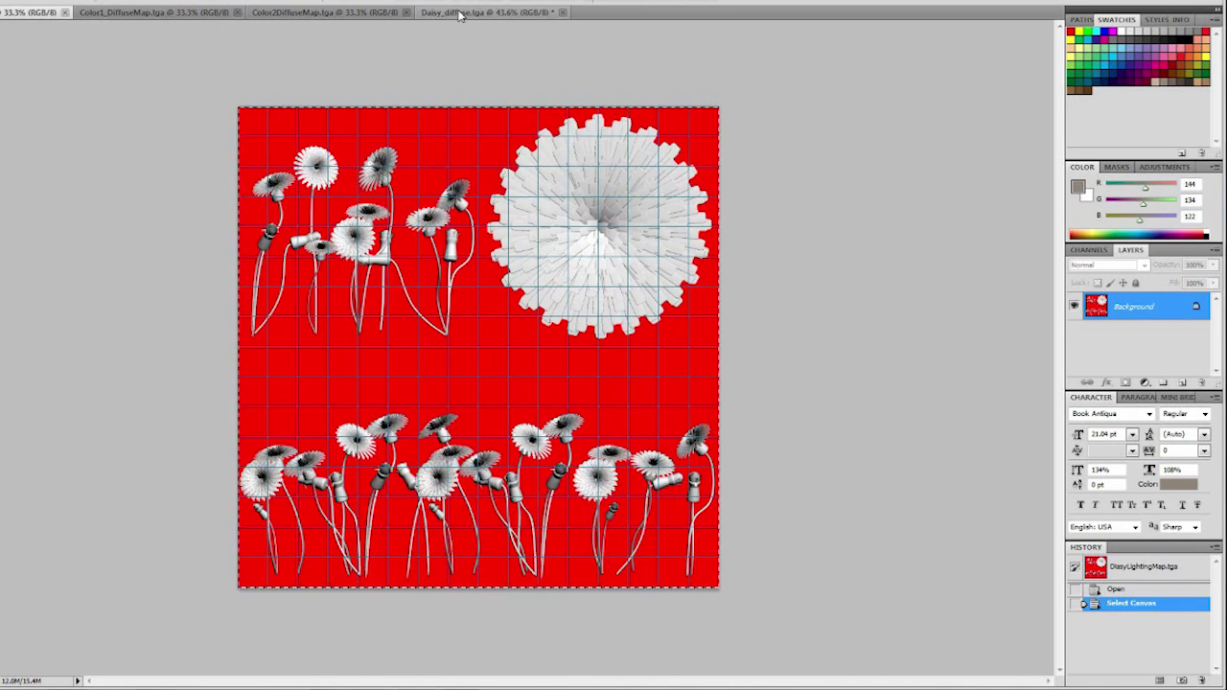
pyautogui.click(461, 13)
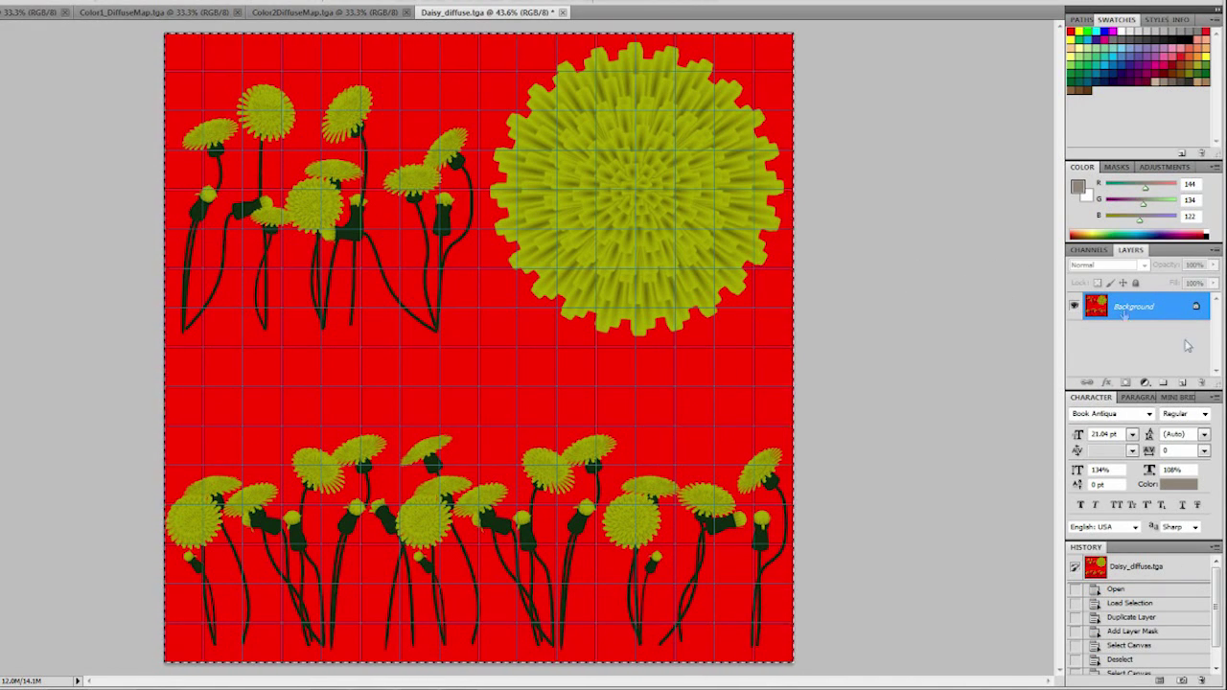
# Load the Alpha 1 selection, use it to mask a duplicate of the Background layer, and hide the original.
pyautogui.click(41, 0)
pyautogui.click(67, 216)
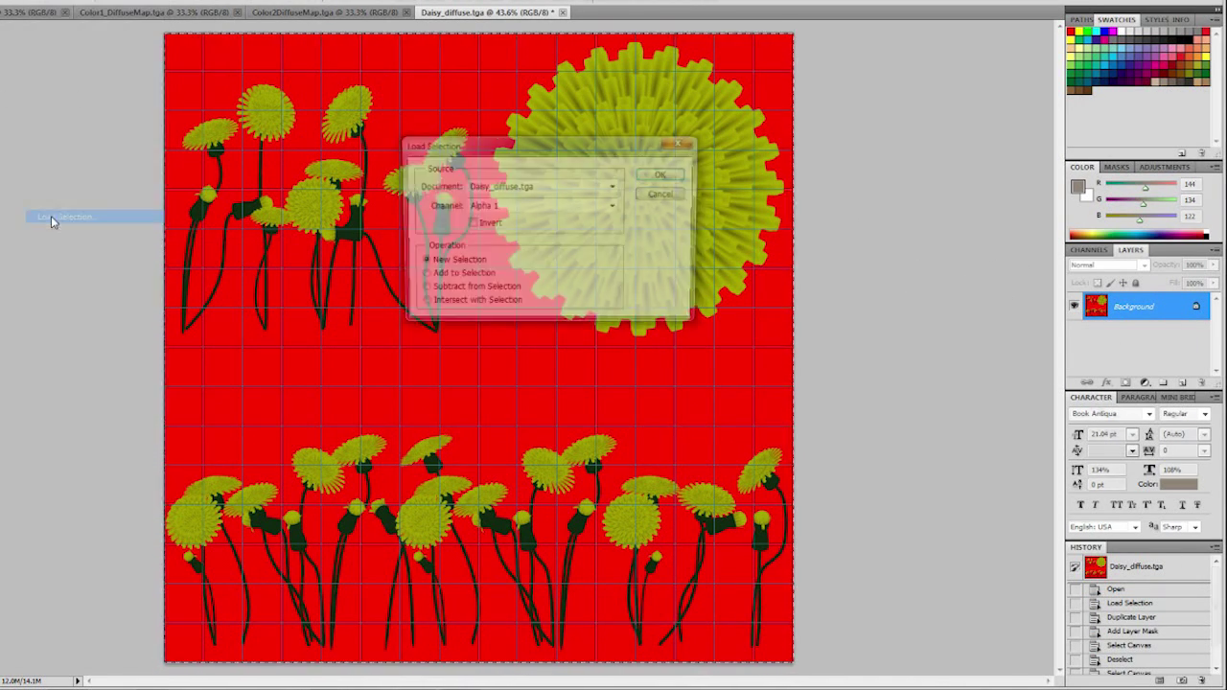
pyautogui.click(652, 171)
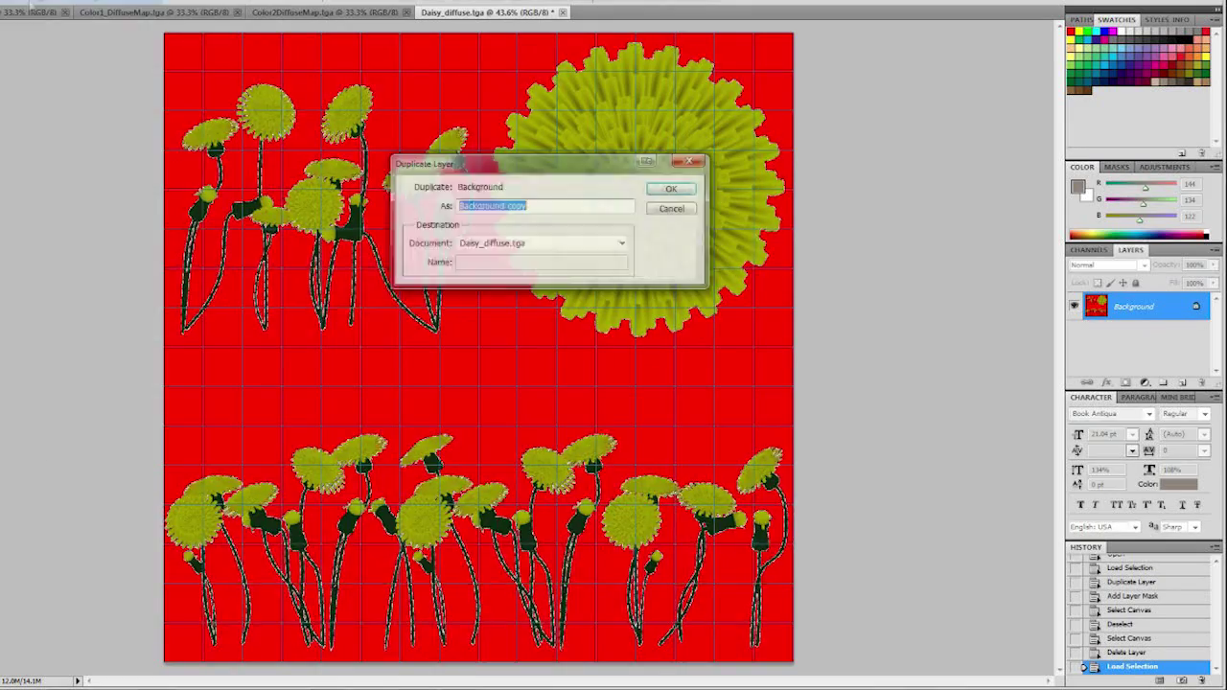
pyautogui.press('Return')
pyautogui.click(1123, 383)
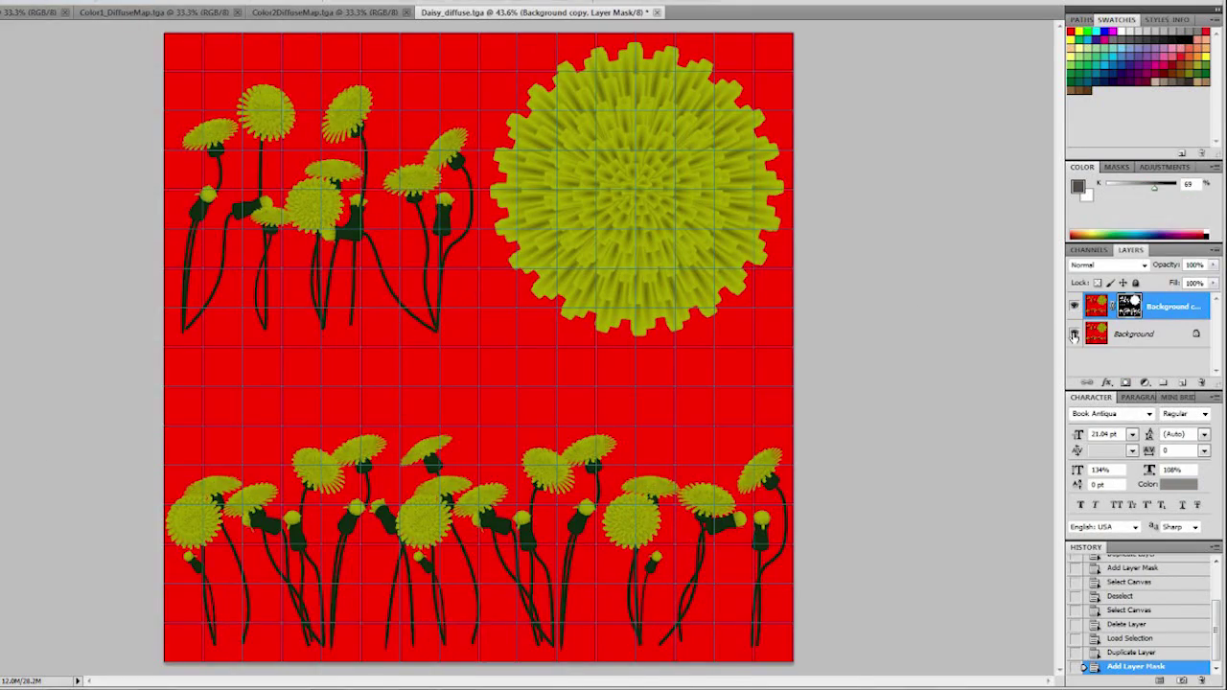
pyautogui.click(1074, 336)
pyautogui.click(1073, 336)
pyautogui.click(1073, 336)
# Try a custom Curves adjustment (input 107, output 204) on the masked layer copy, and delete that copy.
pyautogui.moveTo(1039, 364); pyautogui.dragTo(997, 356)
pyautogui.click(526, 244)
pyautogui.hotkey('ctrl', 'a')
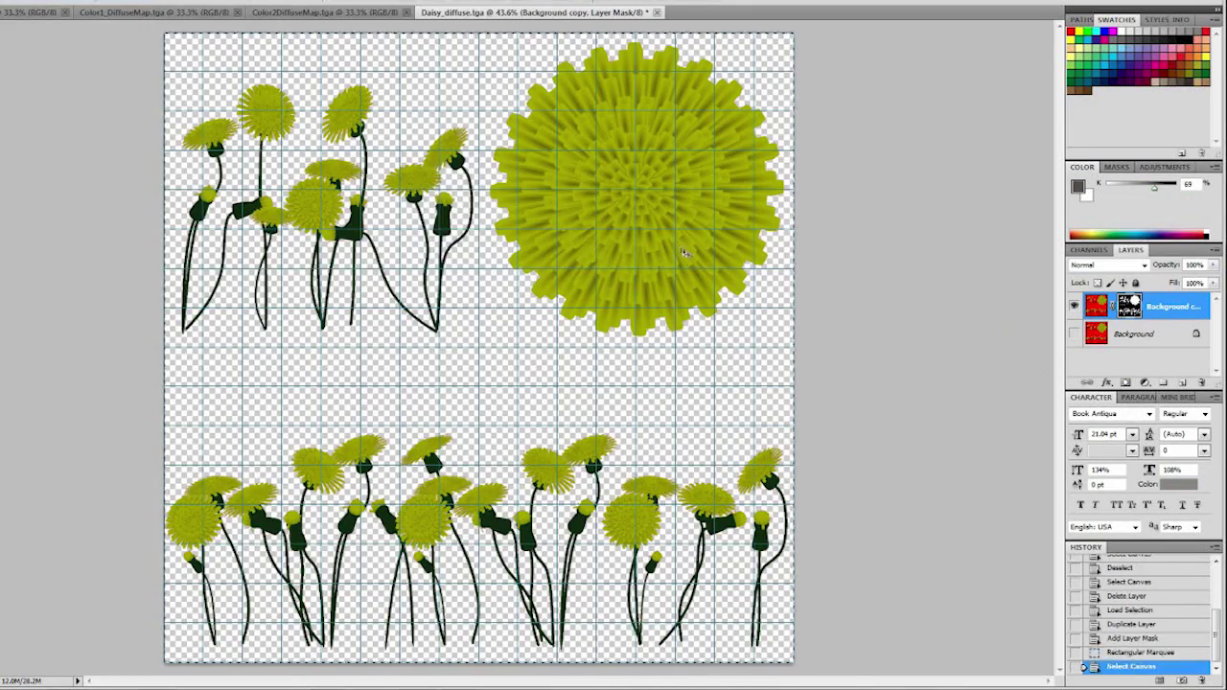
pyautogui.click(2, 1)
pyautogui.moveTo(83, 9)
pyautogui.click(203, 32)
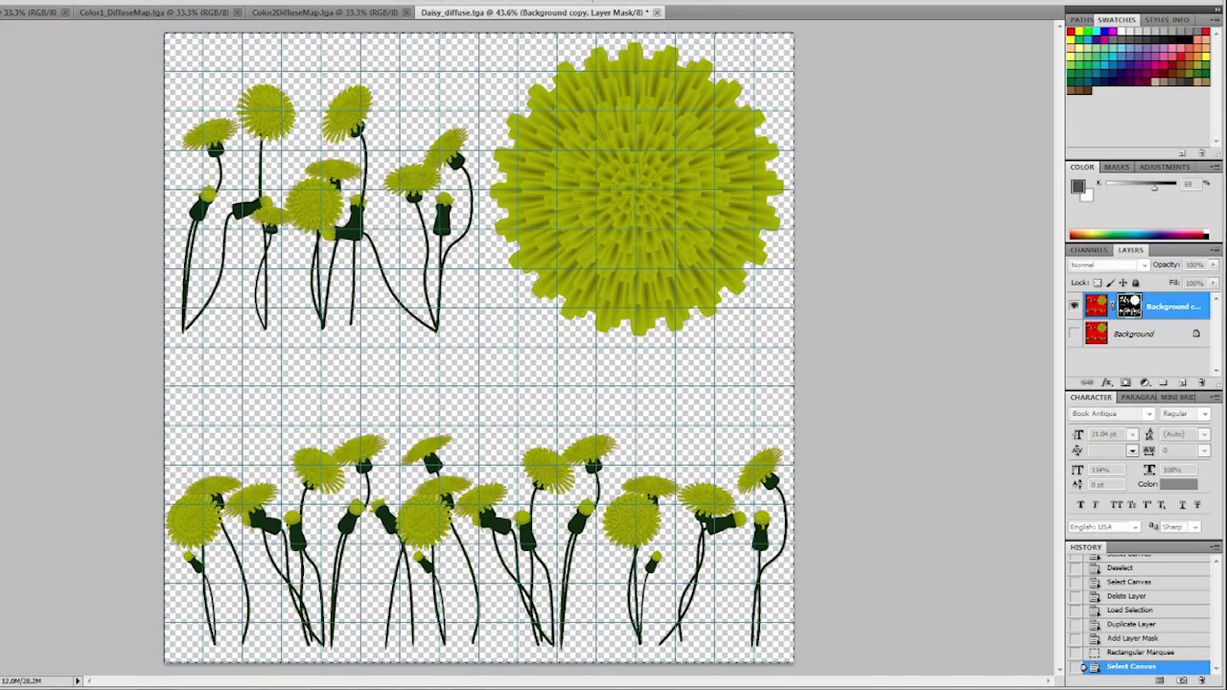
pyautogui.moveTo(844, 358); pyautogui.dragTo(747, 254)
pyautogui.moveTo(822, 434); pyautogui.dragTo(839, 349)
pyautogui.click(830, 302)
pyautogui.click(941, 283)
pyautogui.click(940, 285)
pyautogui.click(940, 285)
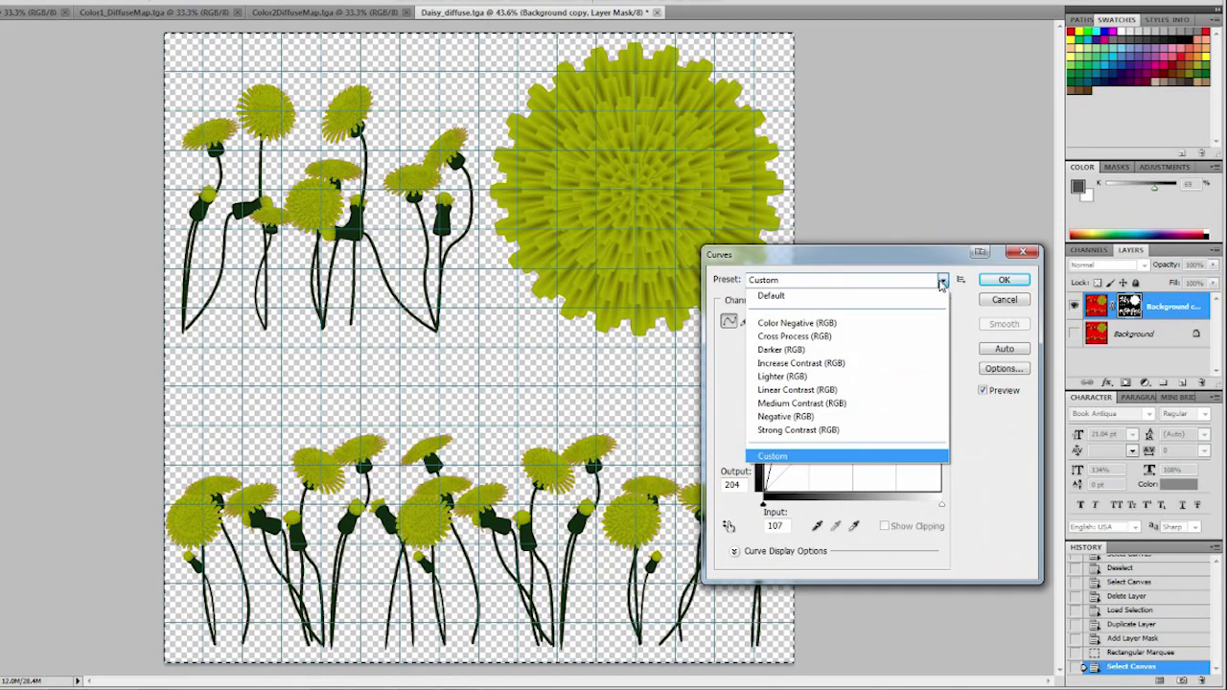
pyautogui.click(941, 280)
pyautogui.click(1004, 278)
pyautogui.hotkey('ctrl', 'd')
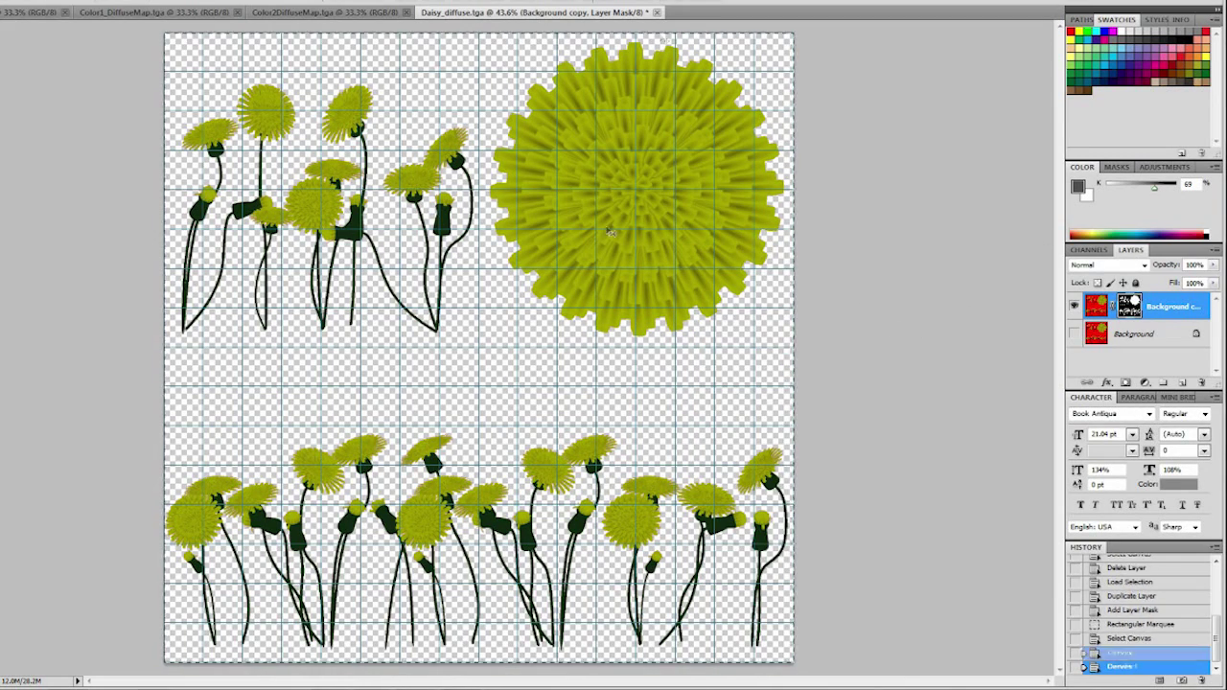
pyautogui.press('Delete')
# Brighten the Background layer of Daisy_diffuse.tga with a raised custom RGB curve, including a point at input 135, output 199.
pyautogui.keyDown('alt'); pyautogui.scroll(12, 443, 292); pyautogui.keyUp('alt')
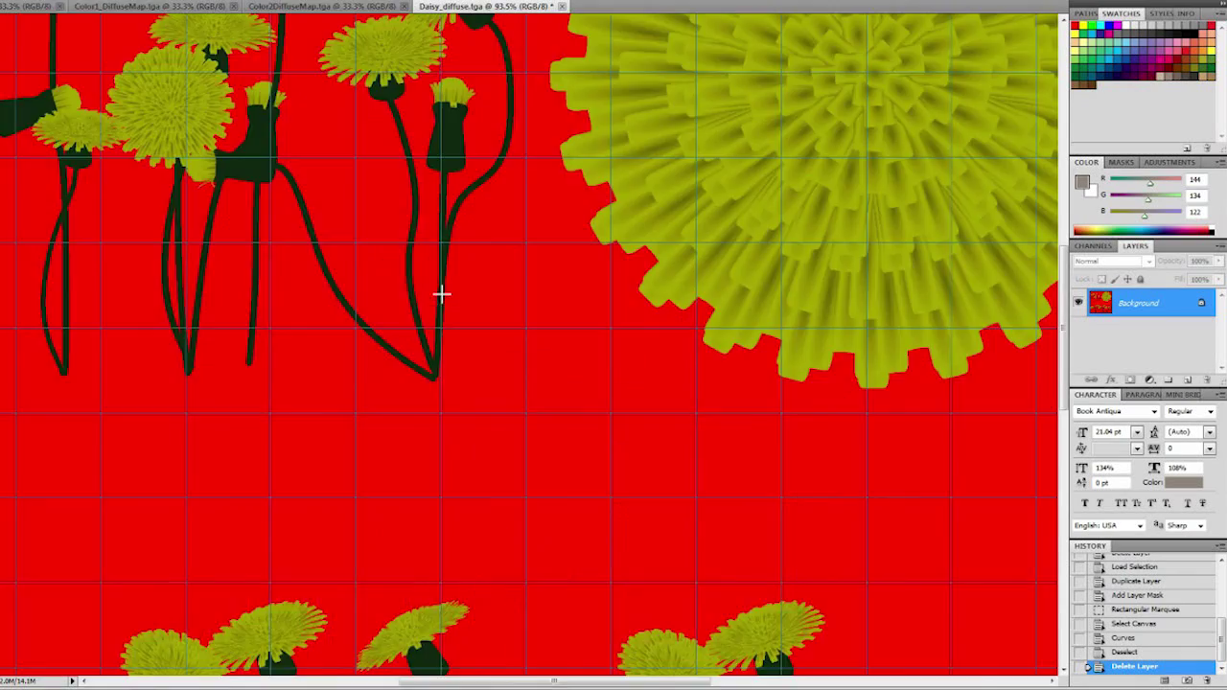
pyautogui.keyDown('alt'); pyautogui.scroll(-3, 435, 301); pyautogui.keyUp('alt')
pyautogui.click(0, 0)
pyautogui.moveTo(58, 3)
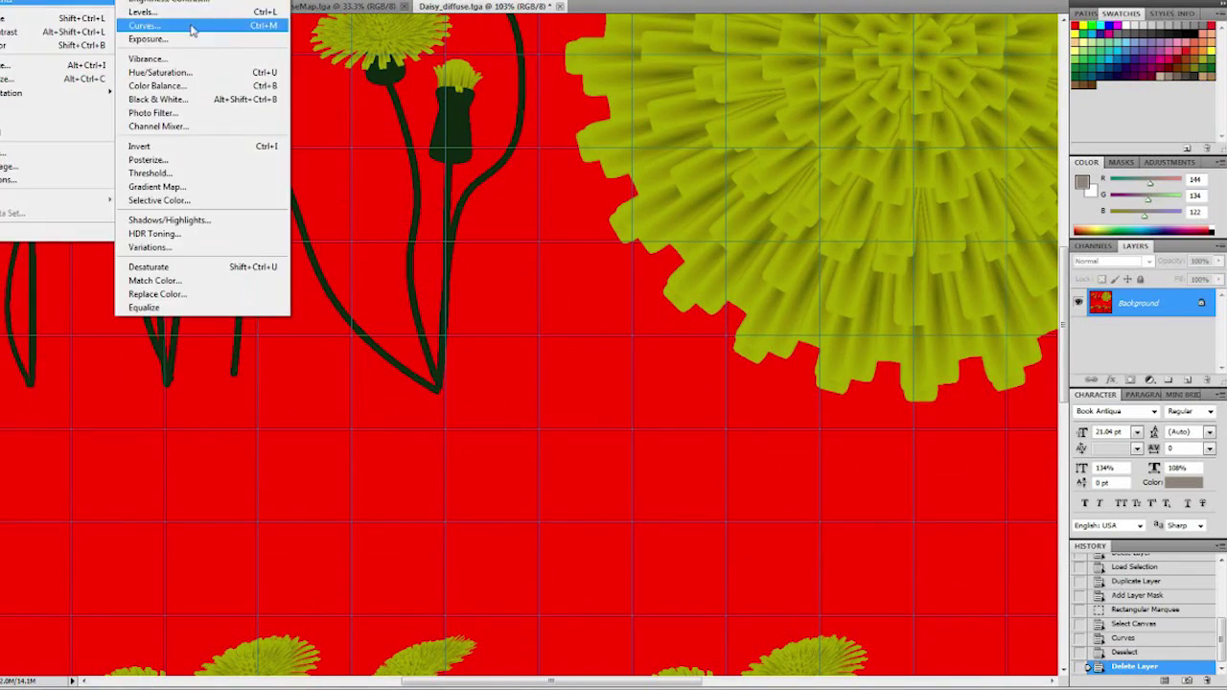
pyautogui.click(192, 27)
pyautogui.moveTo(848, 408); pyautogui.dragTo(860, 351)
pyautogui.click(798, 417)
pyautogui.click(865, 358)
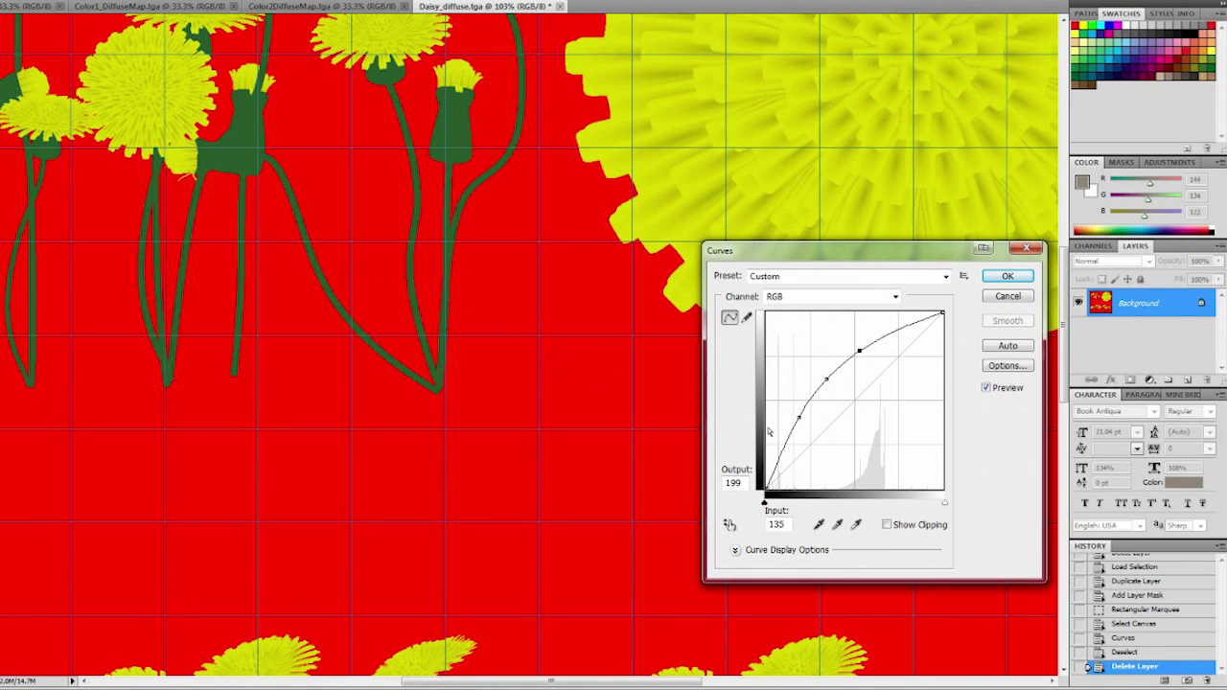
pyautogui.moveTo(799, 418); pyautogui.dragTo(790, 414)
pyautogui.click(1002, 277)
pyautogui.keyDown('alt'); pyautogui.scroll(-4, 709, 412); pyautogui.keyUp('alt')
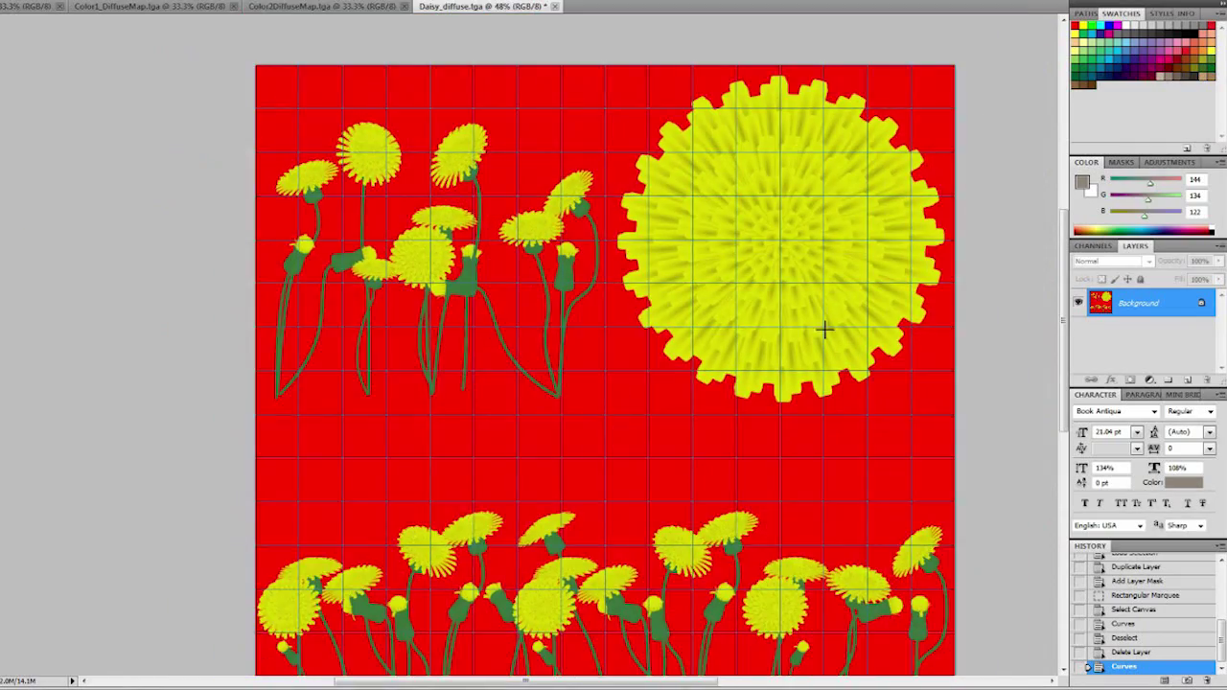
pyautogui.keyDown('alt'); pyautogui.scroll(2, 796, 335); pyautogui.keyUp('alt')
pyautogui.keyDown('alt'); pyautogui.scroll(-3, 632, 348); pyautogui.keyUp('alt')
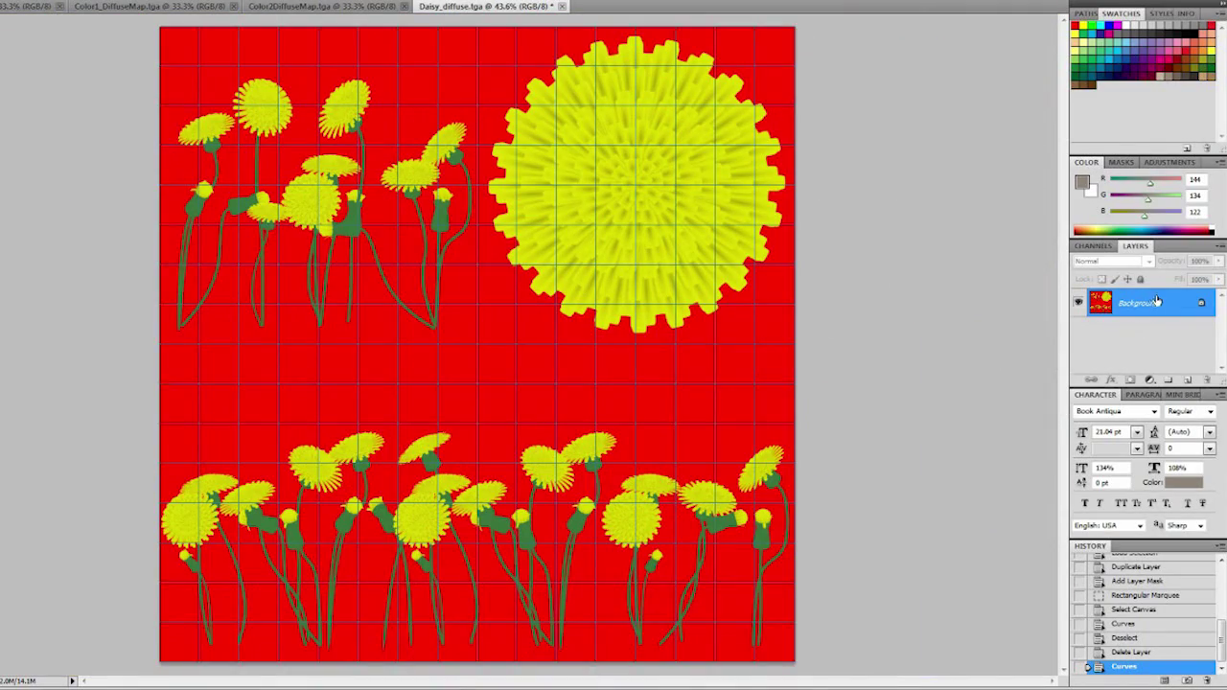
# Isolate the brightened flowers on a duplicate layer masked with the Alpha 1 selection, hiding the red Background layer.
pyautogui.click(60, 211)
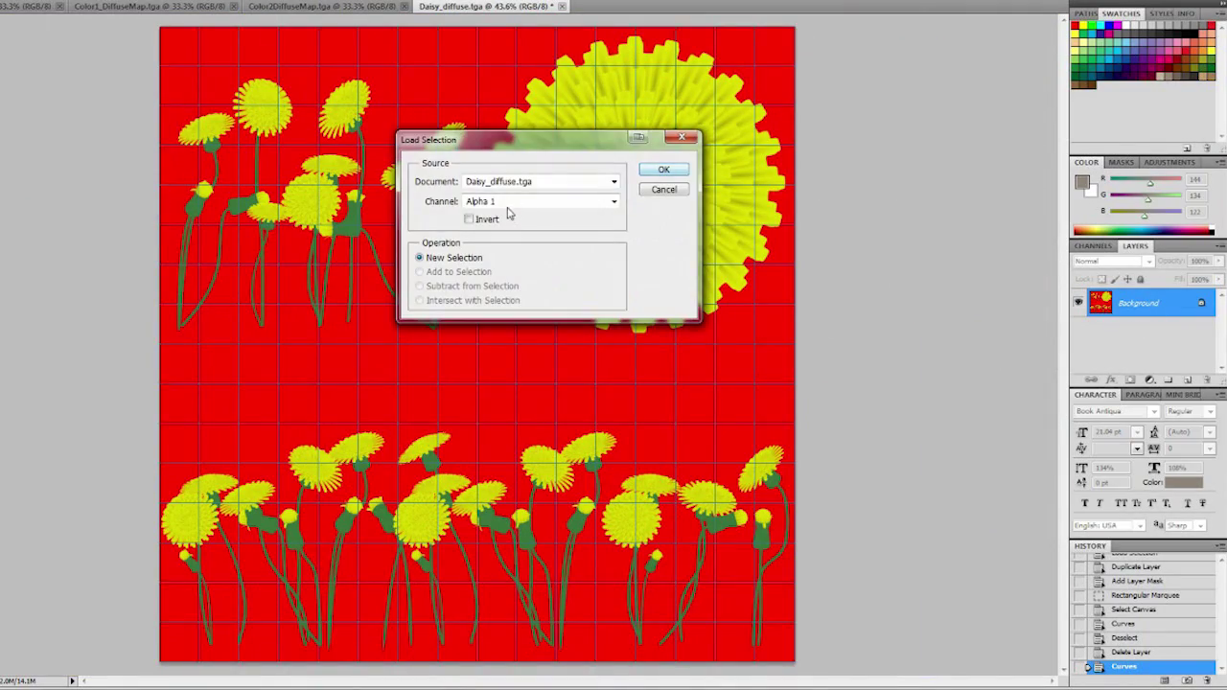
pyautogui.click(659, 174)
pyautogui.click(7, 1)
pyautogui.click(29, 2)
pyautogui.click(663, 188)
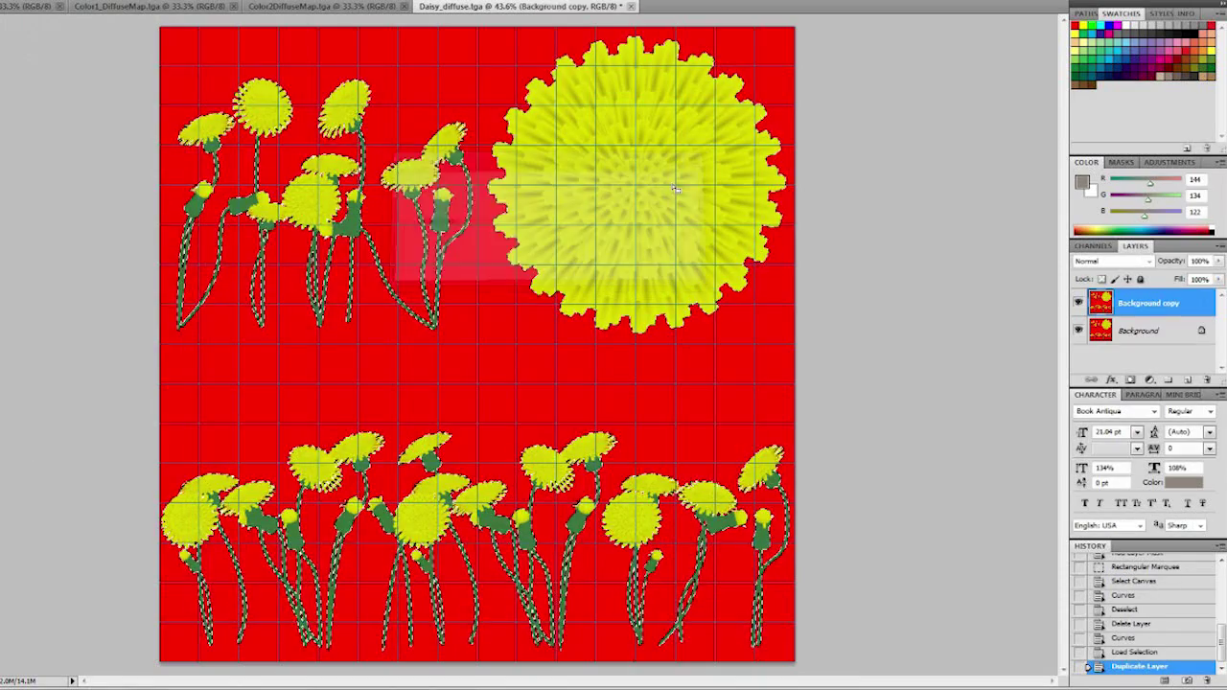
pyautogui.click(1130, 381)
pyautogui.click(1077, 331)
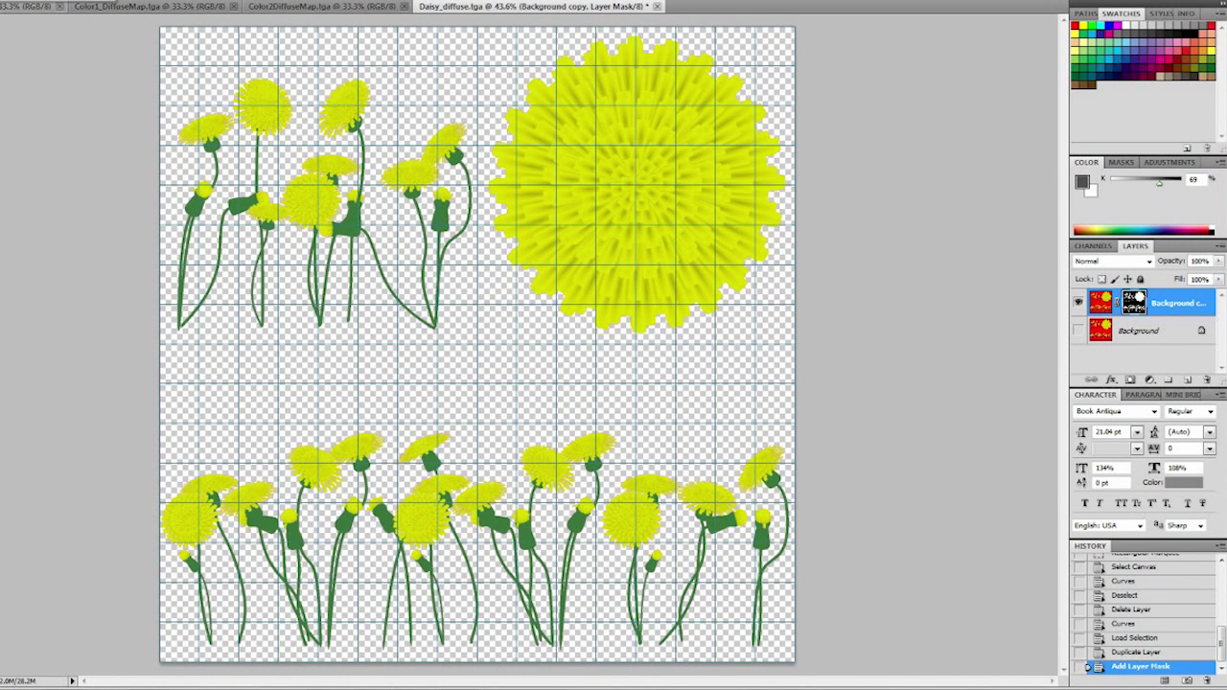
# Select and copy the entire canvas of DiasyLightingMap.tga.
pyautogui.click(84, 7)
pyautogui.click(33, 8)
pyautogui.hotkey('ctrl', 'a')
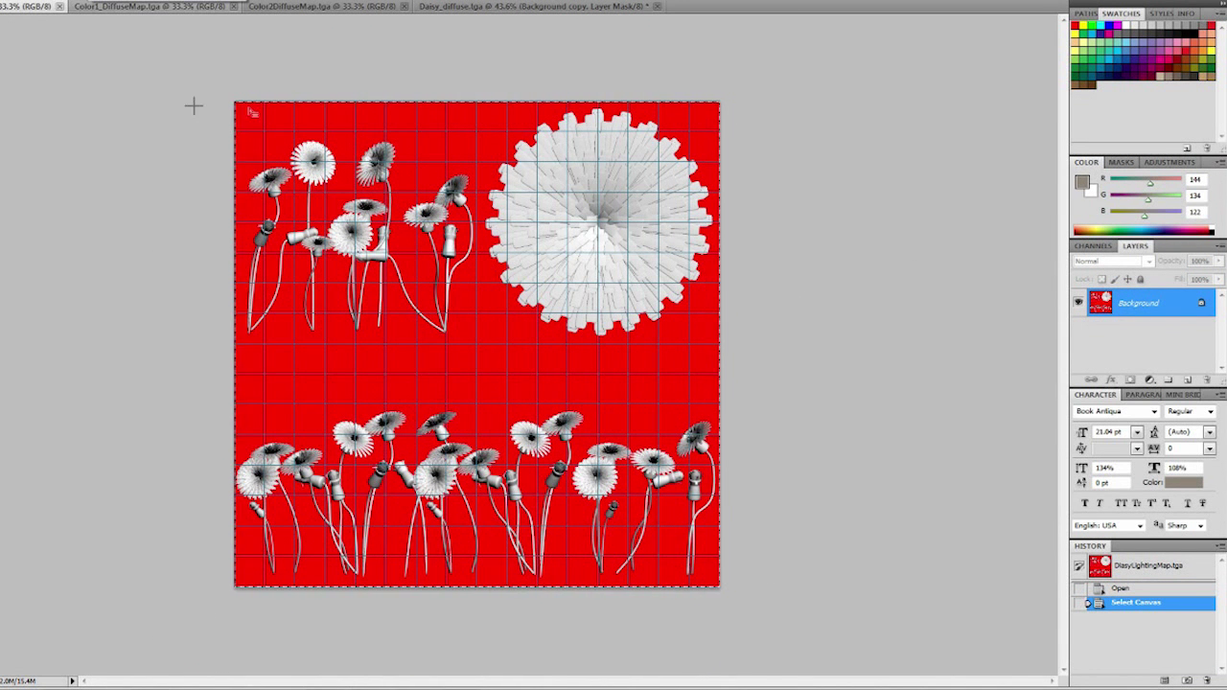
pyautogui.hotkey('ctrl', 'a')
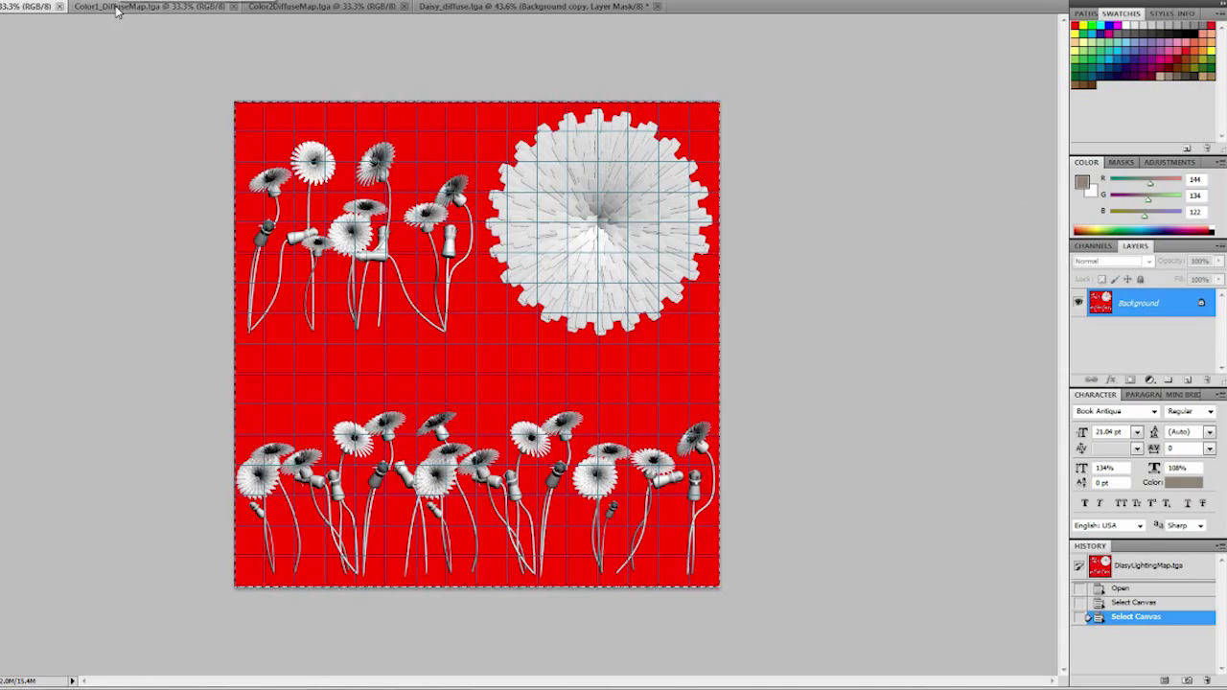
# Add a new layer named lighting to Daisy_diffuse.tga and paste the copied lighting map into it.
pyautogui.click(498, 5)
pyautogui.click(1186, 380)
pyautogui.doubleClick(1133, 303)
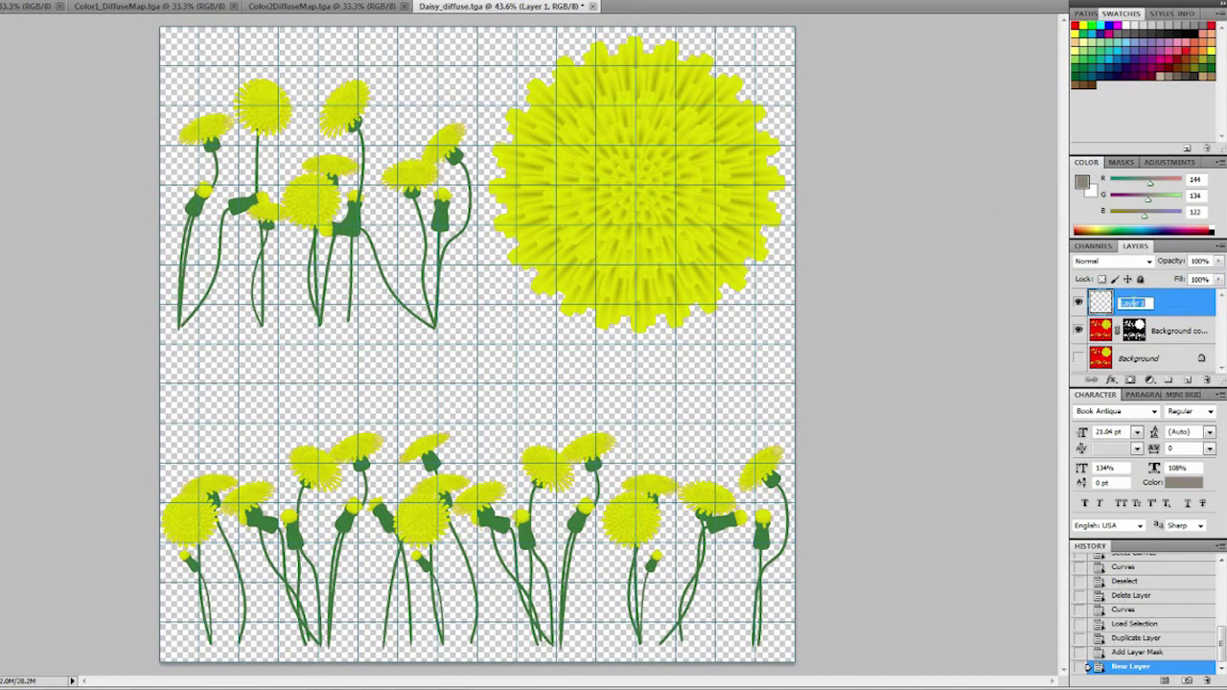
pyautogui.press('Return')
pyautogui.hotkey('ctrl', 'v')
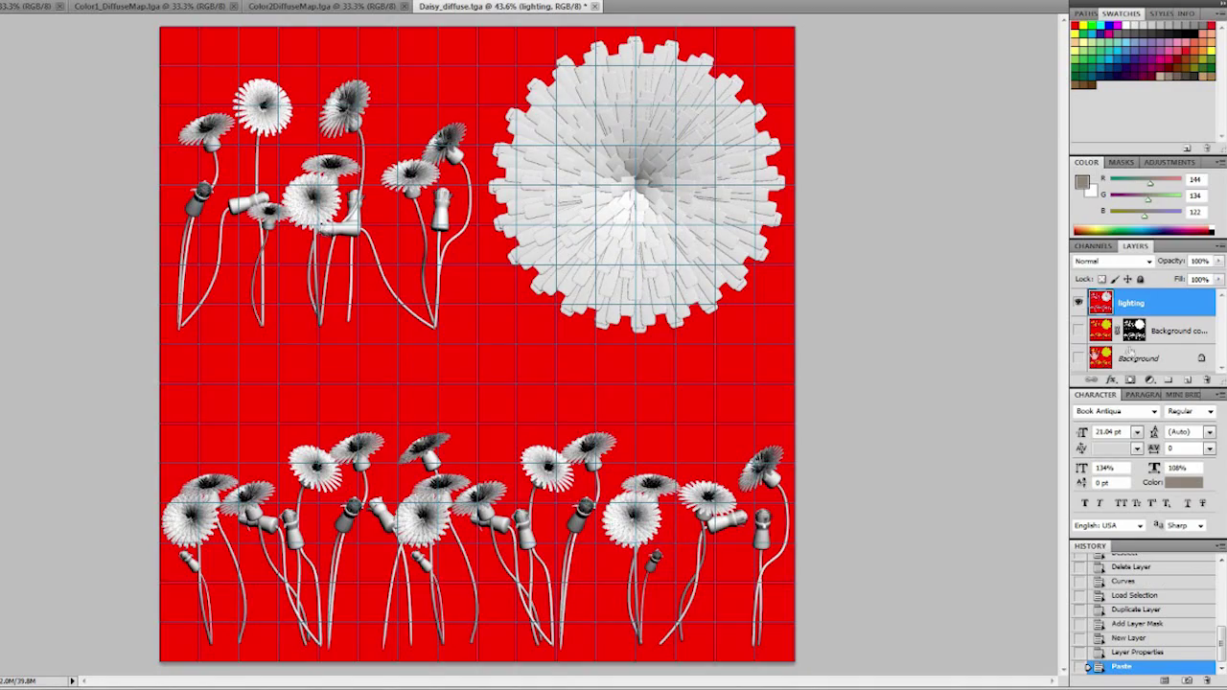
# Load the Alpha 1 selection, mask the lighting layer with it, and show the masked Background copy underneath.
pyautogui.click(1080, 332)
pyautogui.rightClick(1142, 301)
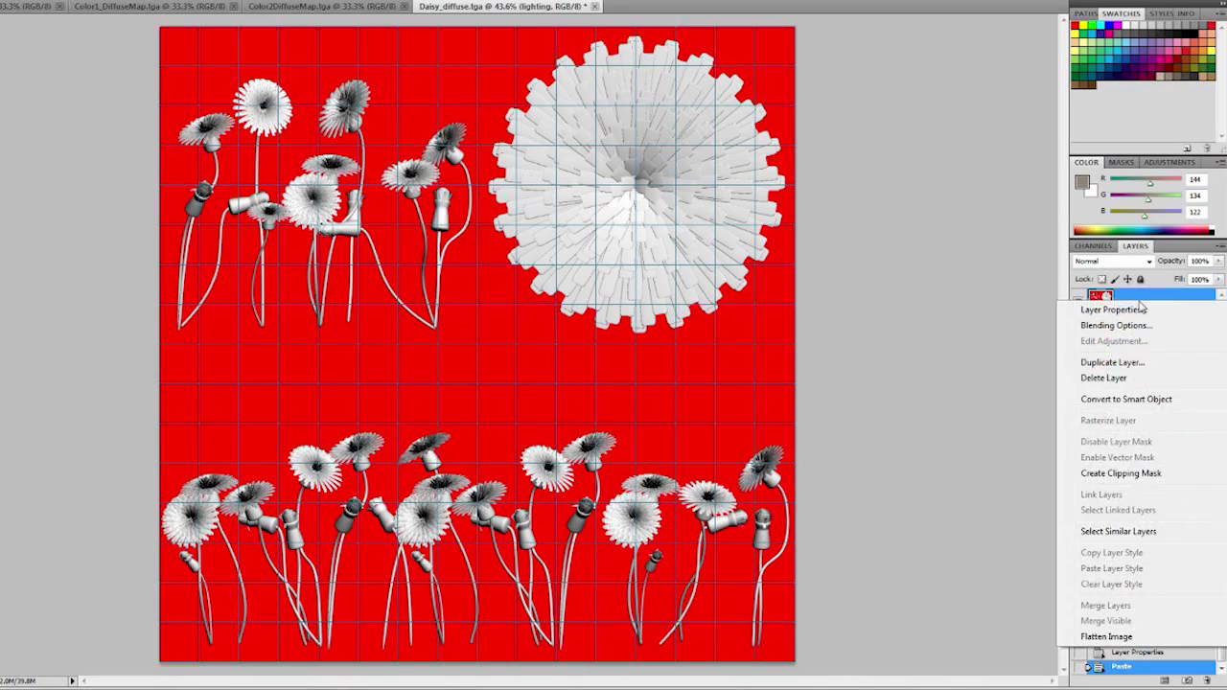
pyautogui.click(1119, 295)
pyautogui.click(27, 1)
pyautogui.moveTo(36, 1)
pyautogui.click(61, 212)
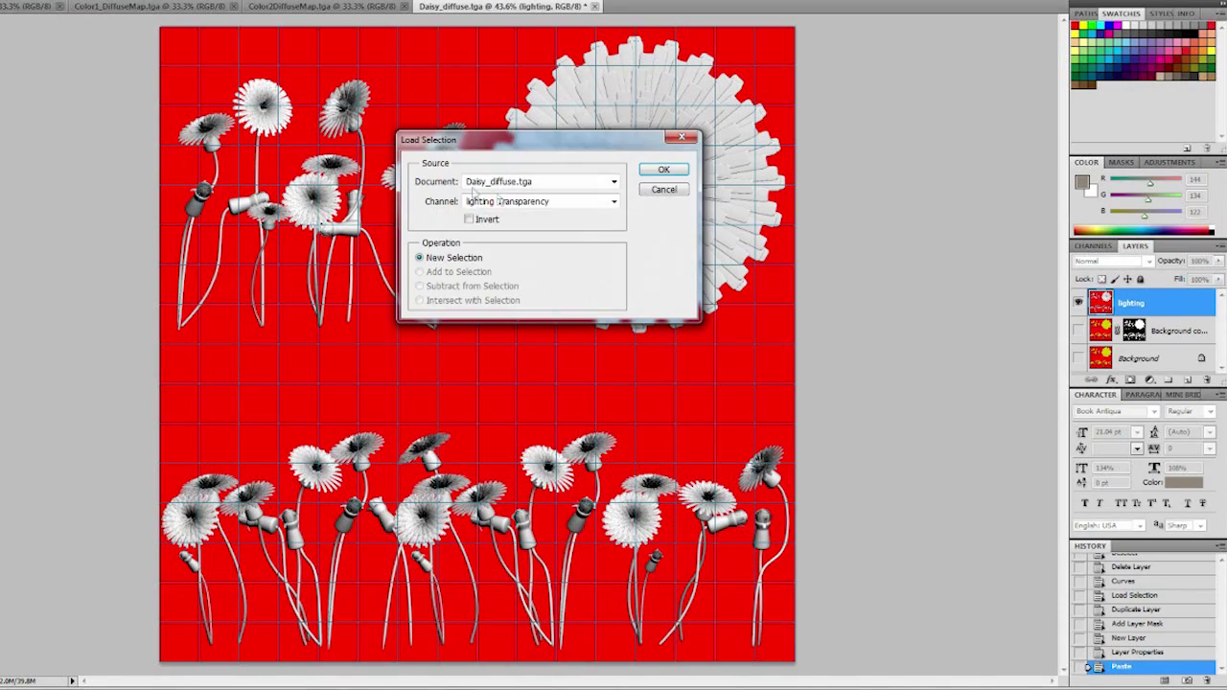
pyautogui.click(484, 200)
pyautogui.click(503, 240)
pyautogui.click(664, 173)
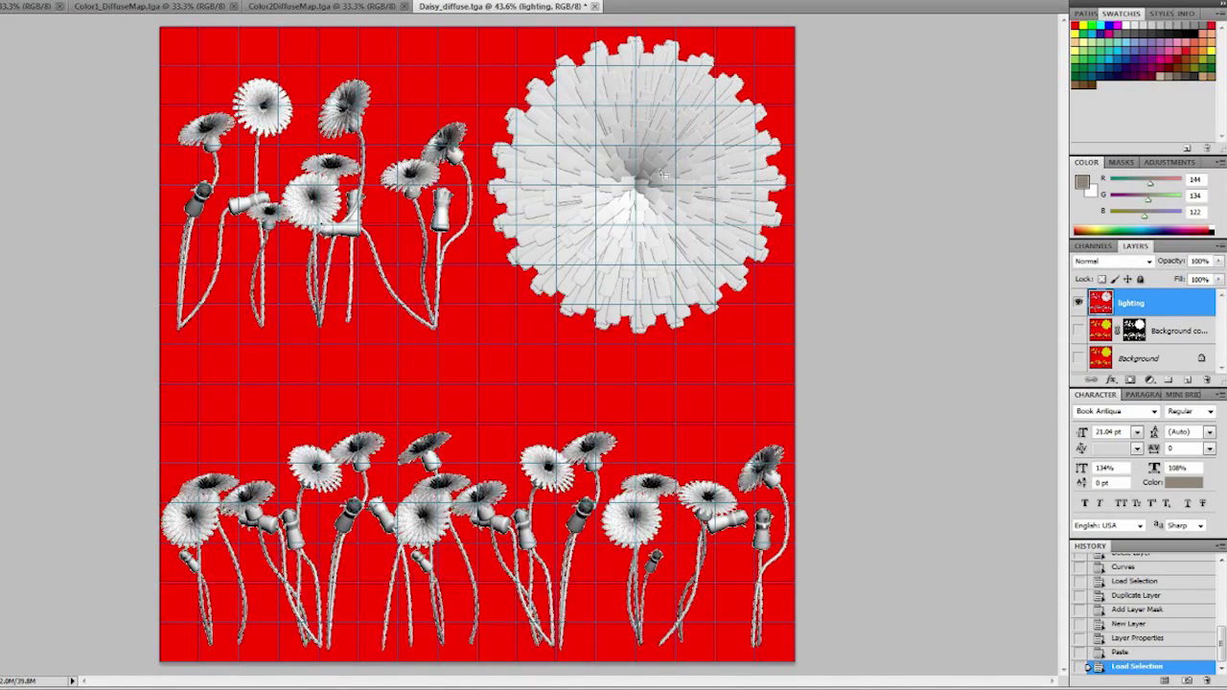
pyautogui.click(1130, 379)
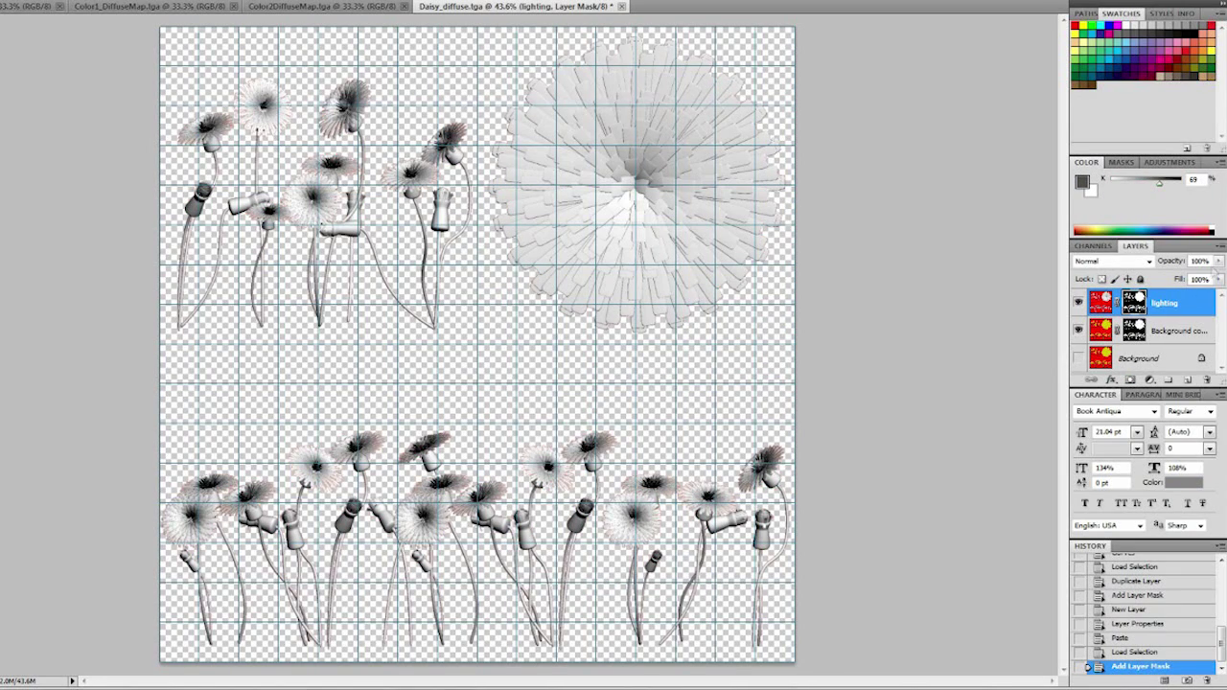
# Try different blending modes on the lighting layer, return it to Normal, and reduce its opacity to 61%.
pyautogui.moveTo(1218, 261); pyautogui.dragTo(1195, 278)
pyautogui.click(1112, 261)
pyautogui.click(1103, 299)
pyautogui.click(1146, 262)
pyautogui.click(1112, 285)
pyautogui.click(1149, 262)
pyautogui.click(1128, 276)
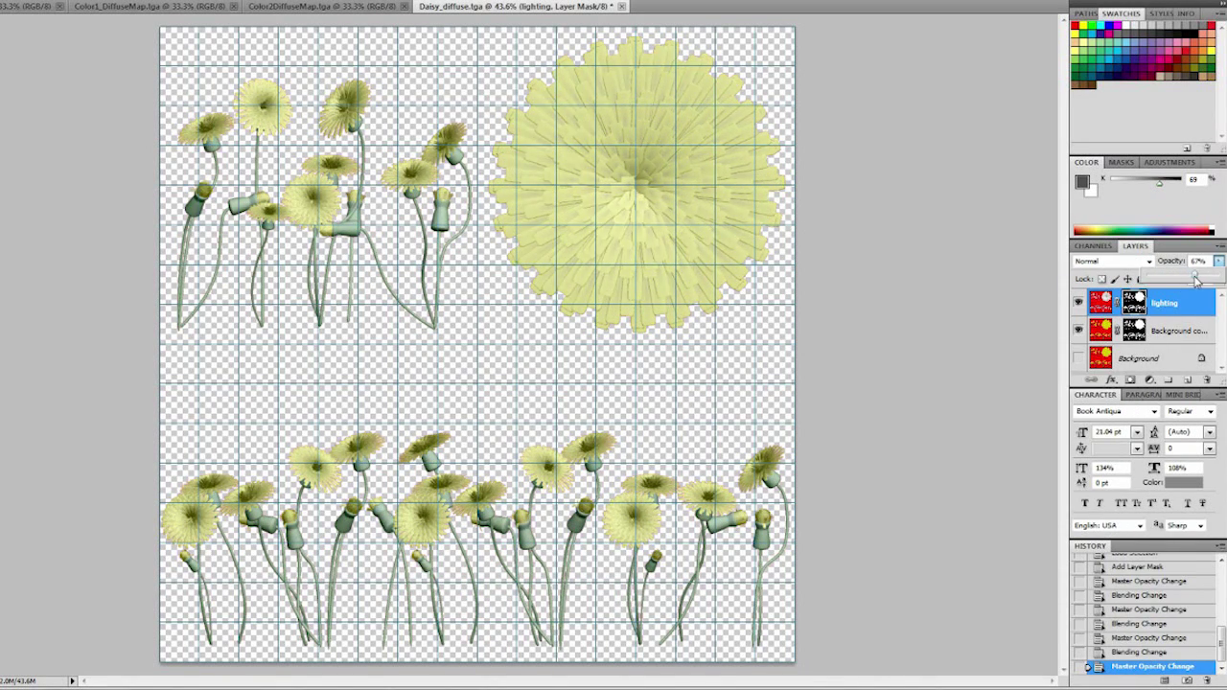
# Switch to the Color1_DiffuseMap.tga document.
pyautogui.click(102, 8)
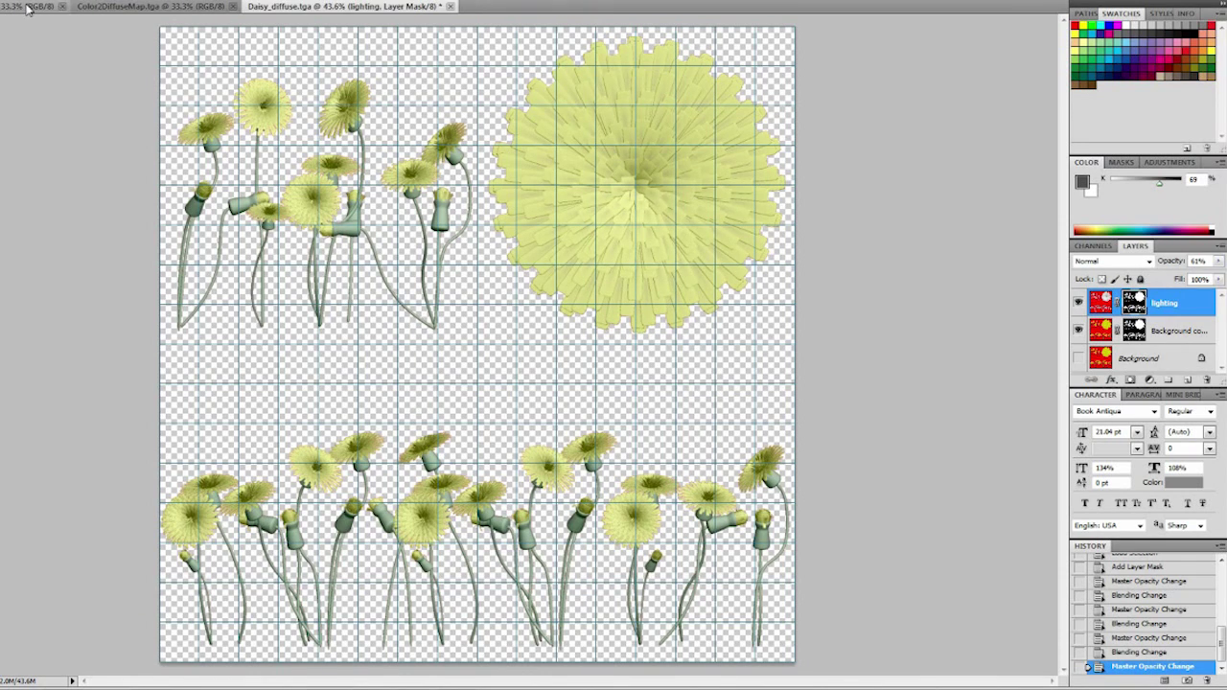
# Copy the Color2DiffuseMap.tga image onto a new layer above the lighting layer in Daisy_diffuse.tga.
pyautogui.click(103, 11)
pyautogui.click(13, 9)
pyautogui.click(113, 8)
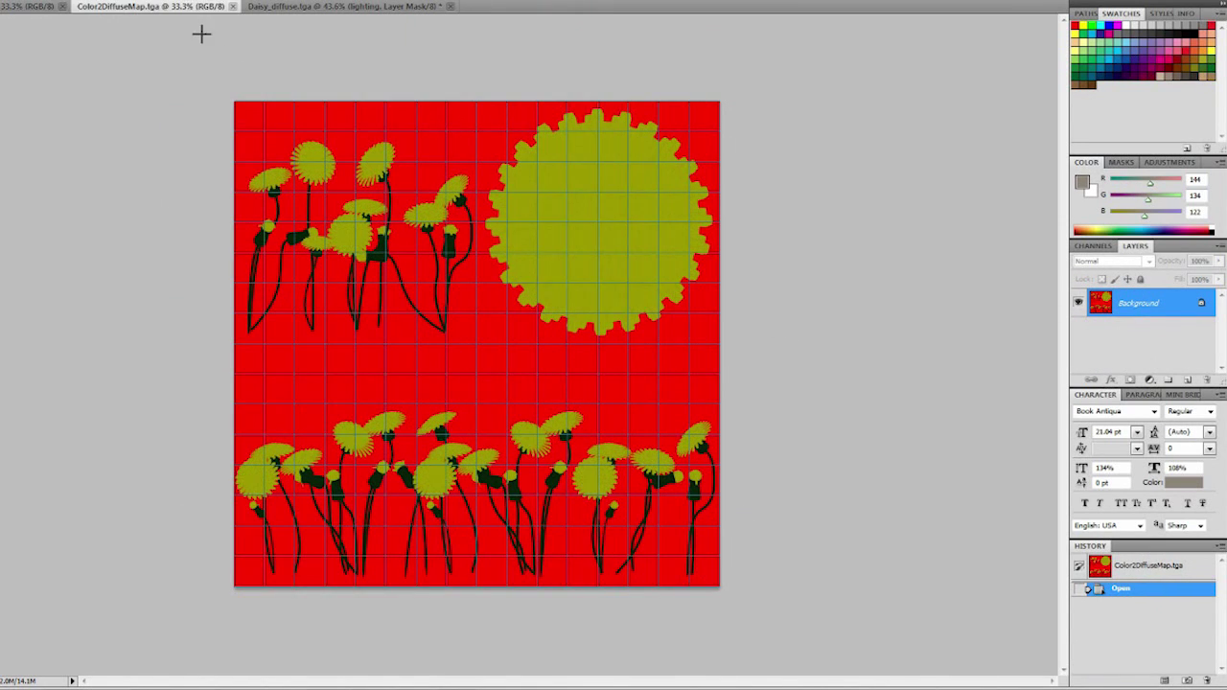
pyautogui.click(340, 6)
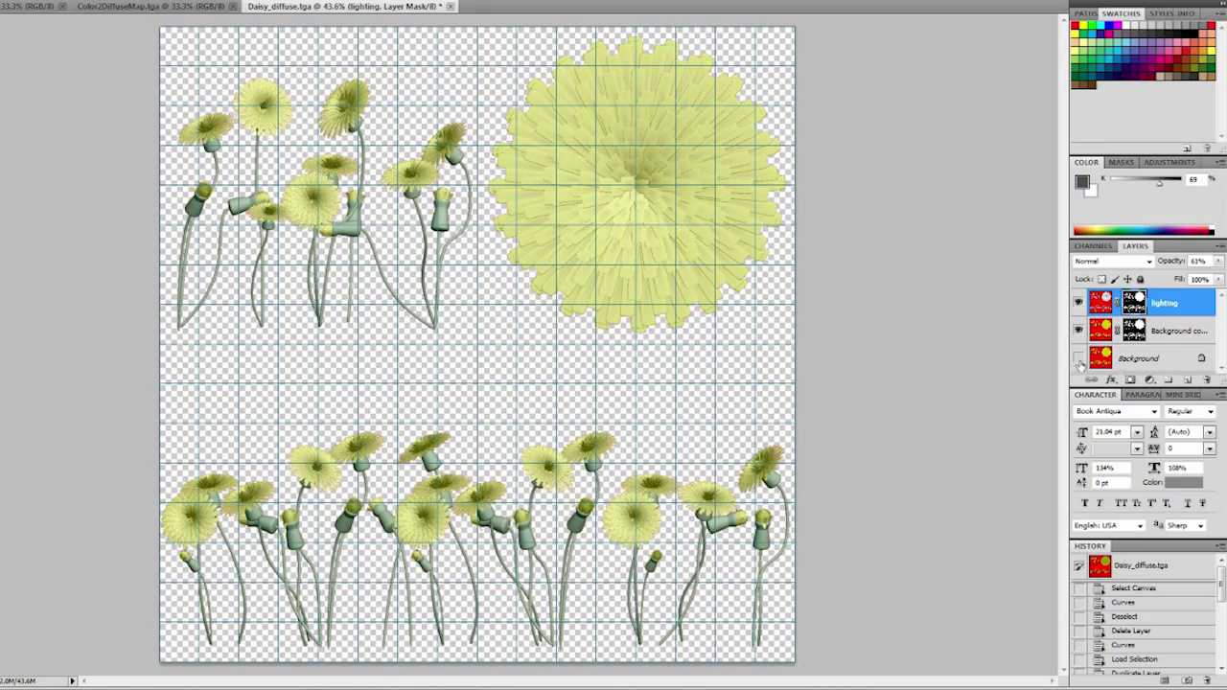
pyautogui.click(1190, 381)
pyautogui.hotkey('ctrl', 'v')
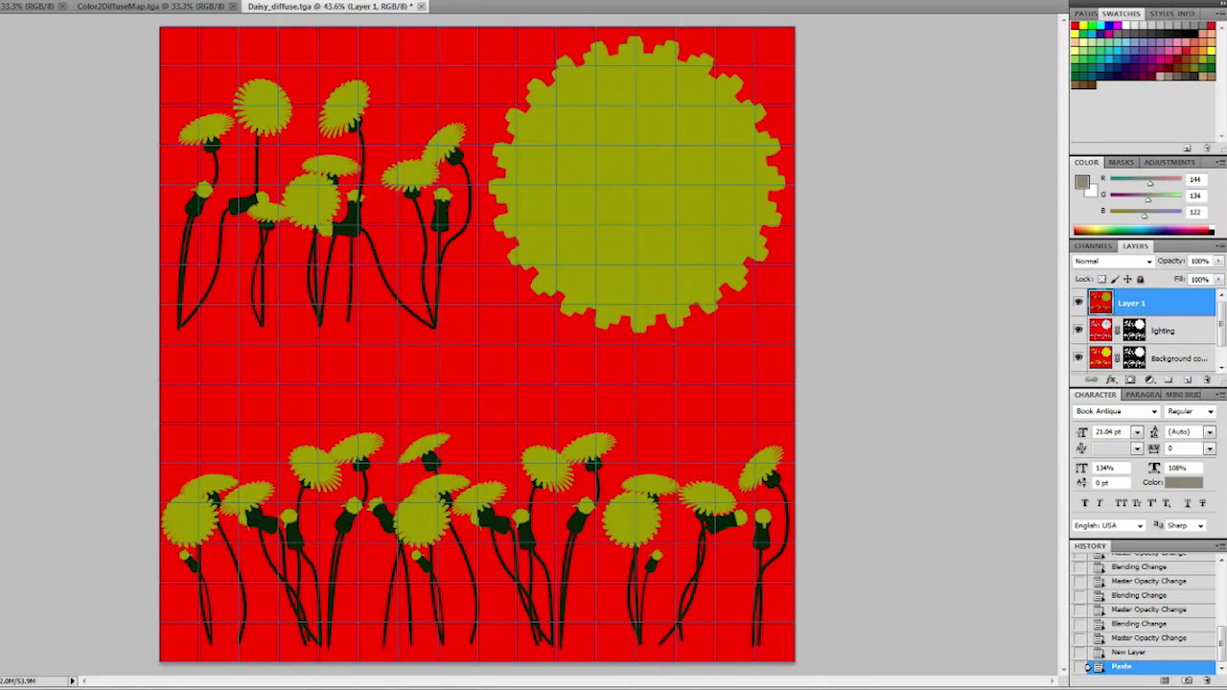
# Load the flower silhouette selection and add it as a layer mask to the pasted Layer 1.
pyautogui.click(32, 1)
pyautogui.click(68, 212)
pyautogui.click(537, 200)
pyautogui.click(509, 239)
pyautogui.click(664, 169)
pyautogui.click(1130, 380)
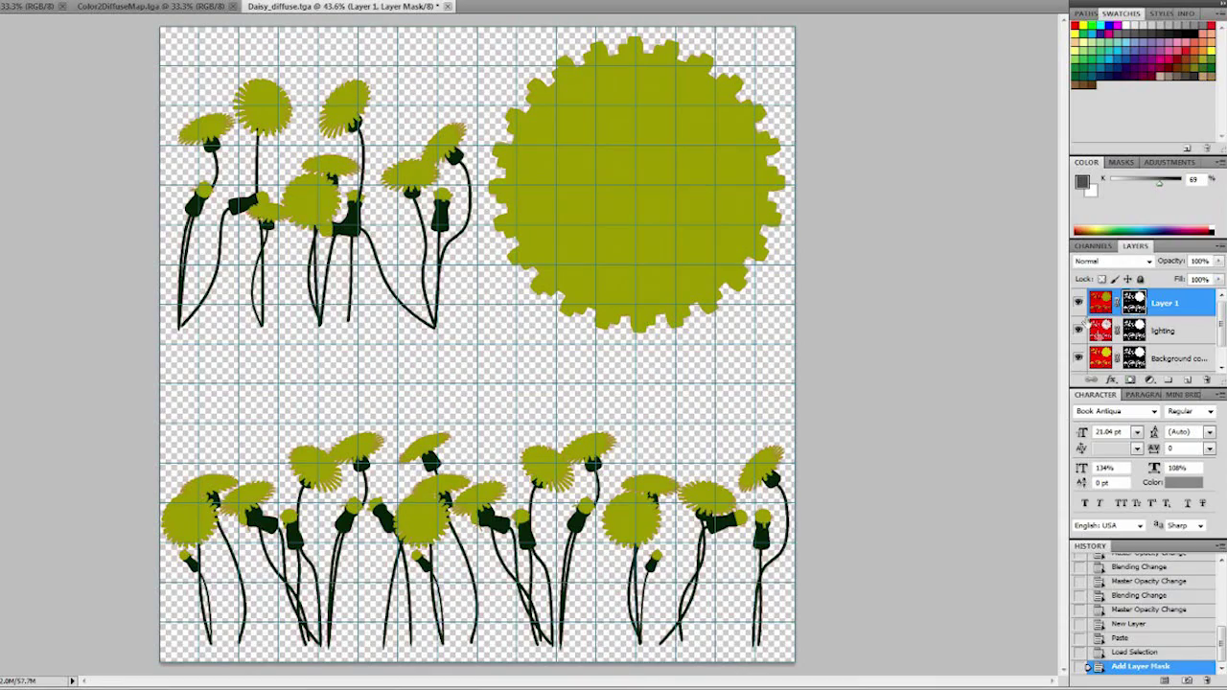
# Set Layer 1's opacity to 44%, comparing the flowers with the layer shown and hidden.
pyautogui.moveTo(1219, 264); pyautogui.dragTo(1183, 277)
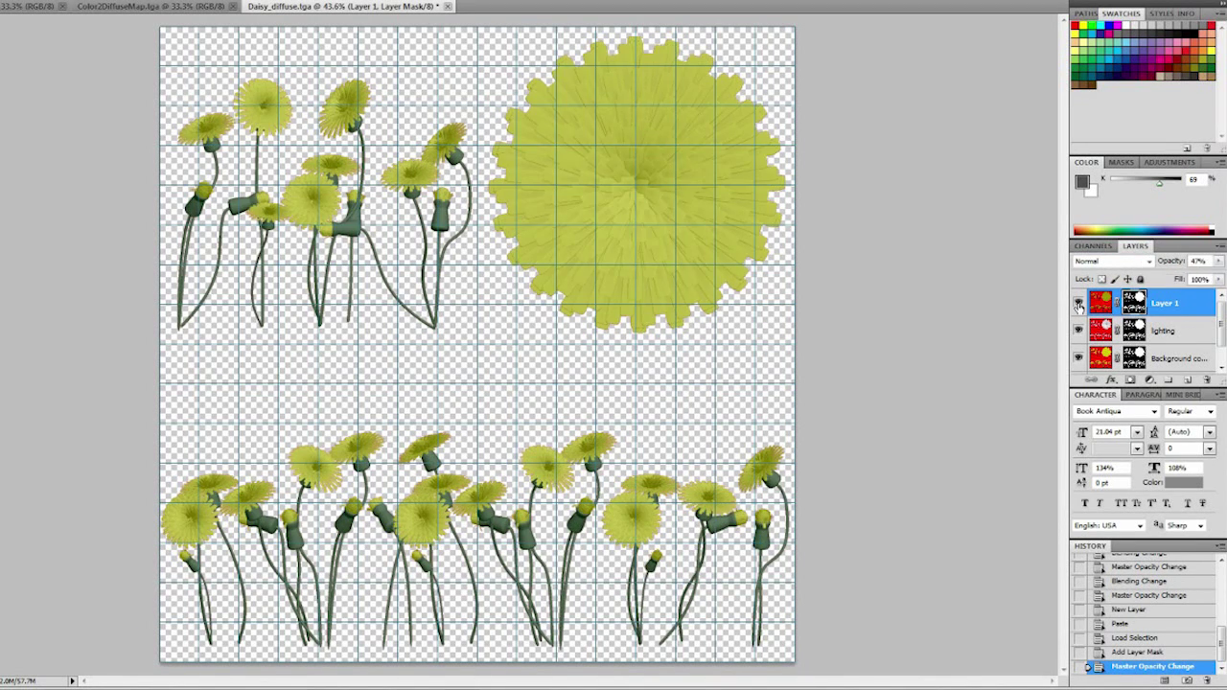
pyautogui.click(1218, 261)
pyautogui.moveTo(1182, 277); pyautogui.dragTo(1193, 278)
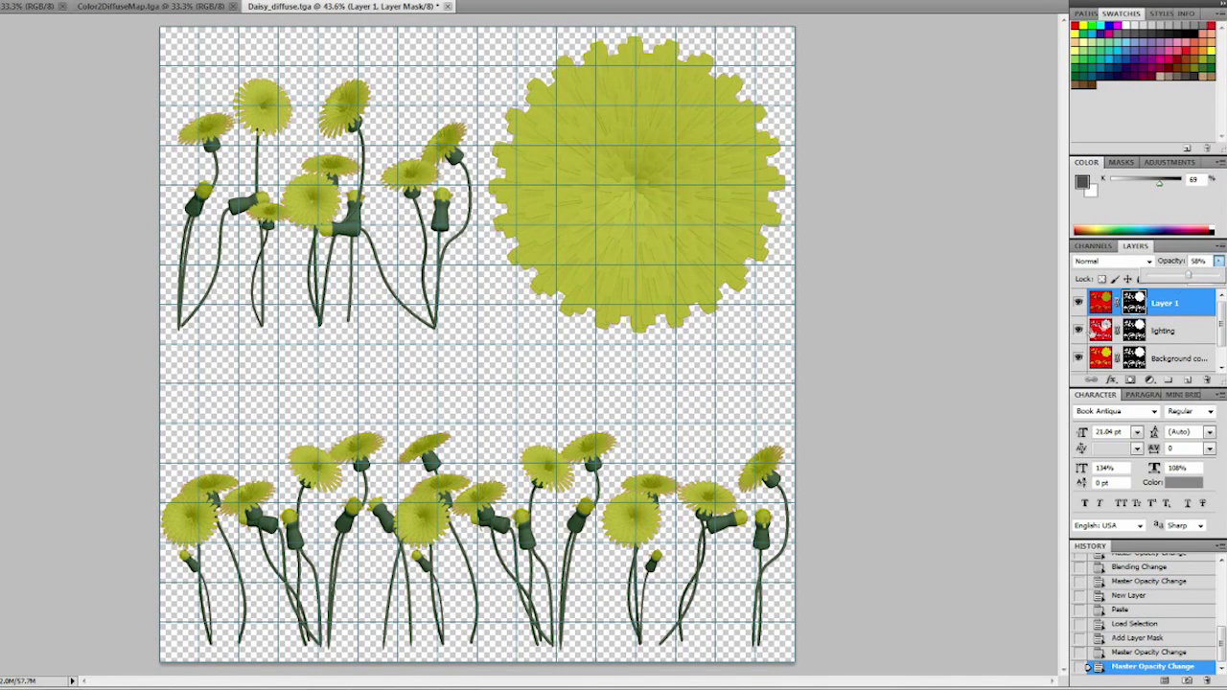
pyautogui.click(1078, 303)
pyautogui.click(1078, 303)
pyautogui.click(1220, 260)
pyautogui.moveTo(1190, 277); pyautogui.dragTo(1184, 279)
# Try the Color Burn and Dissolve blend modes on Layer 1 and return it to Normal.
pyautogui.click(1112, 261)
pyautogui.click(1109, 330)
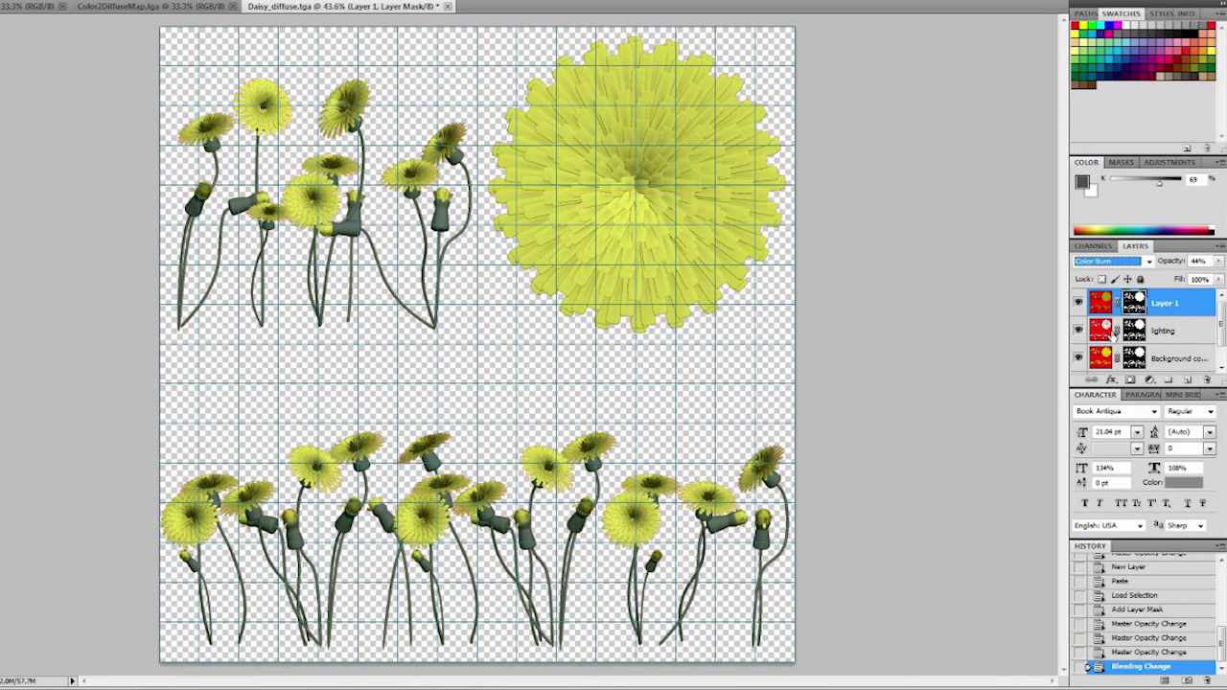
pyautogui.click(1110, 261)
pyautogui.click(1117, 267)
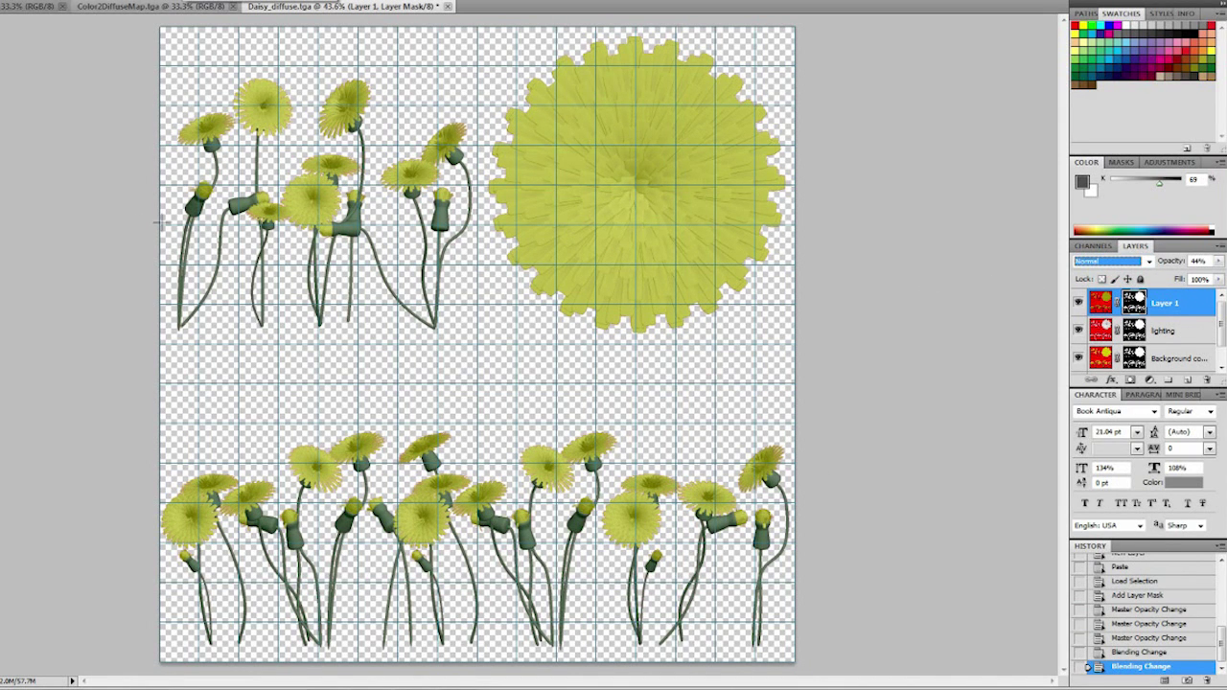
pyautogui.press('Down')
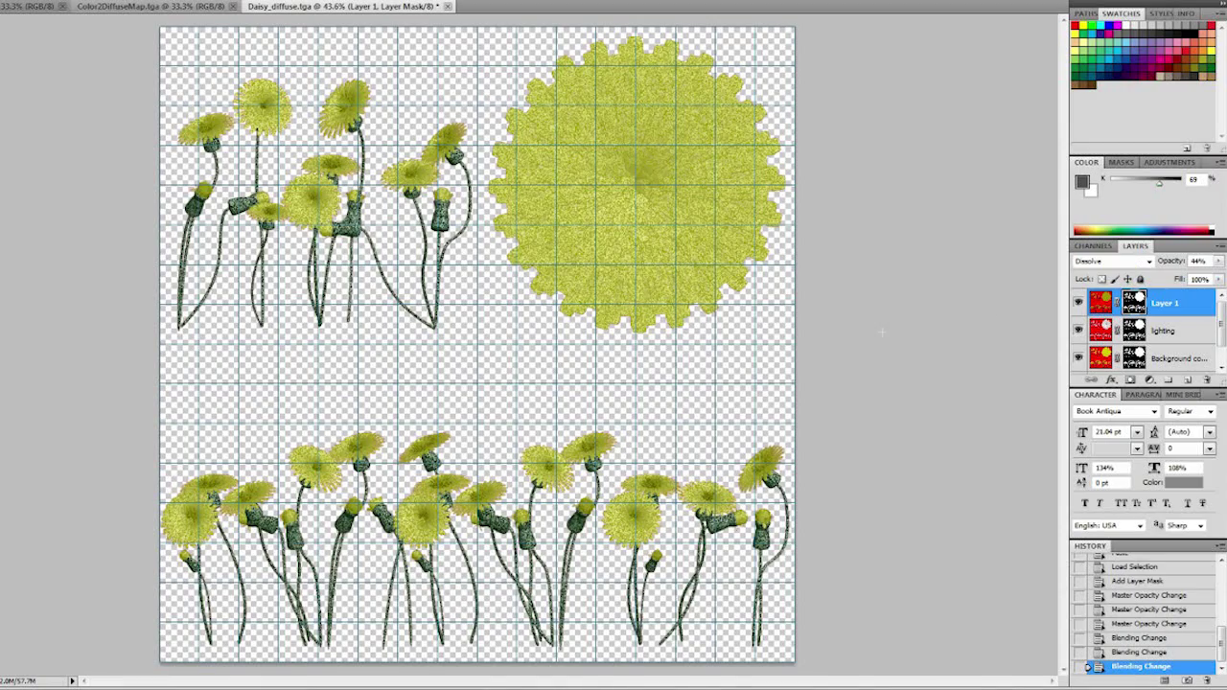
pyautogui.press('Up')
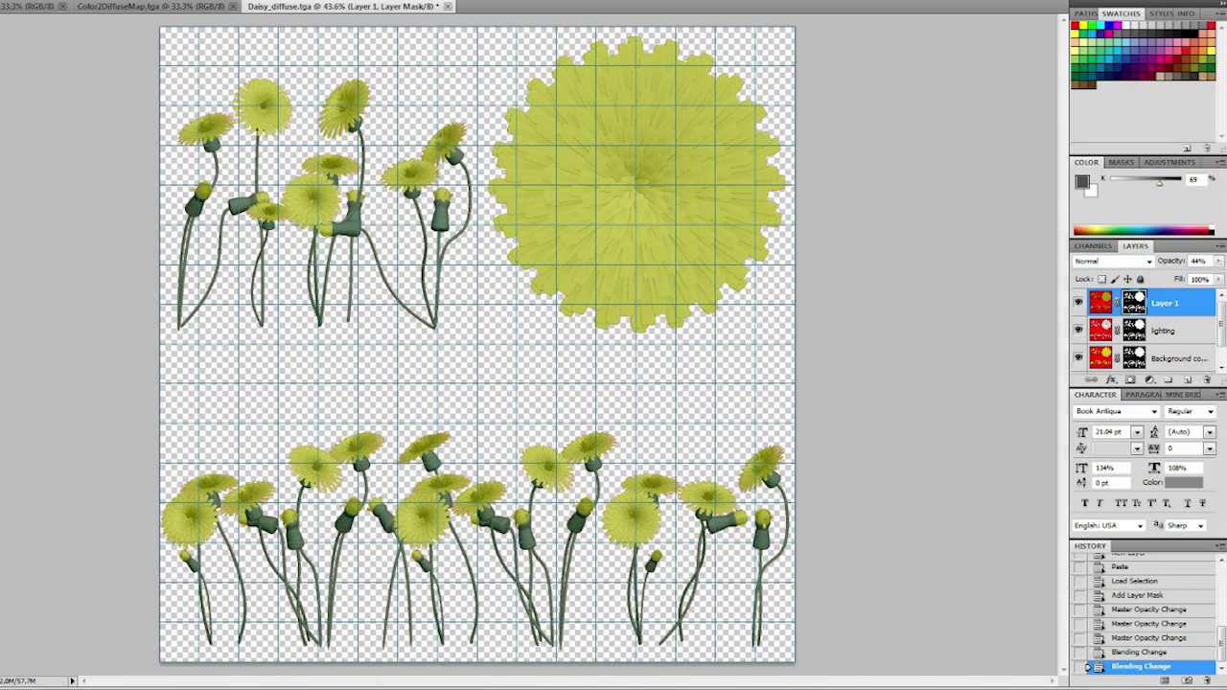
# Inspect the flowers up close and compare the contribution of each layer by switching layer visibility off and on.
pyautogui.scroll(5, 474, 308)
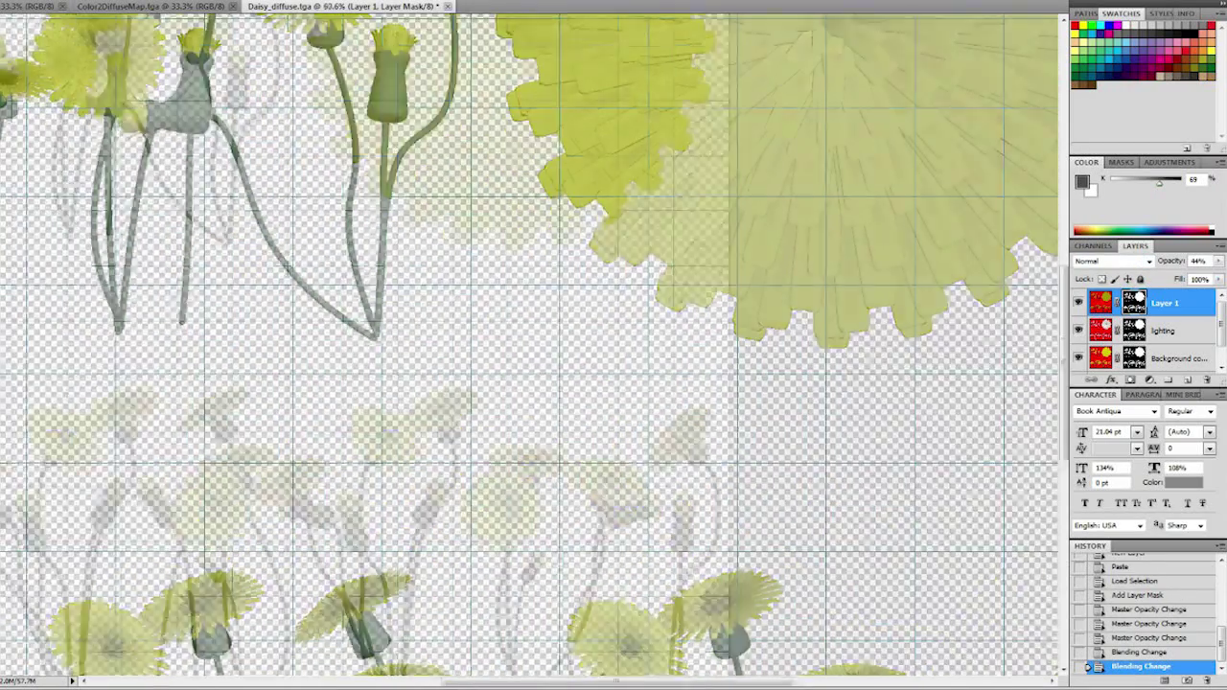
pyautogui.scroll(-5, 140, 118)
pyautogui.scroll(6, 271, 144)
pyautogui.scroll(-1, 432, 239)
pyautogui.hotkey('ctrl', '0')
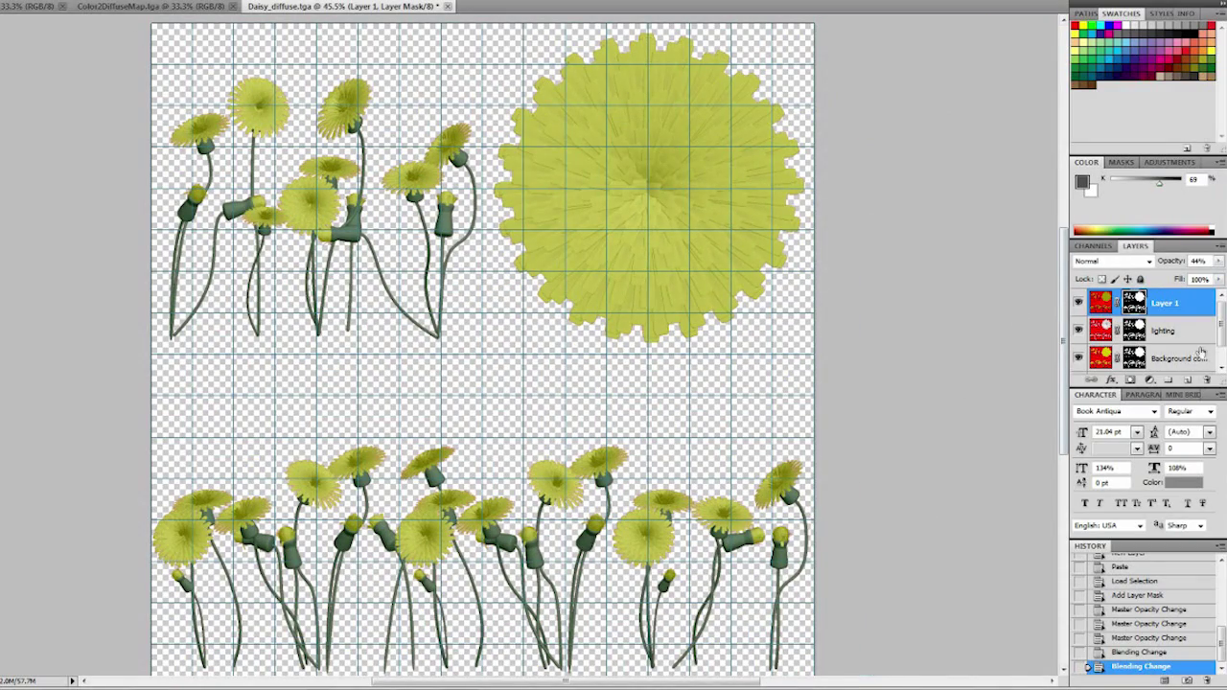
pyautogui.scroll(-1, 1212, 325)
pyautogui.click(1077, 361)
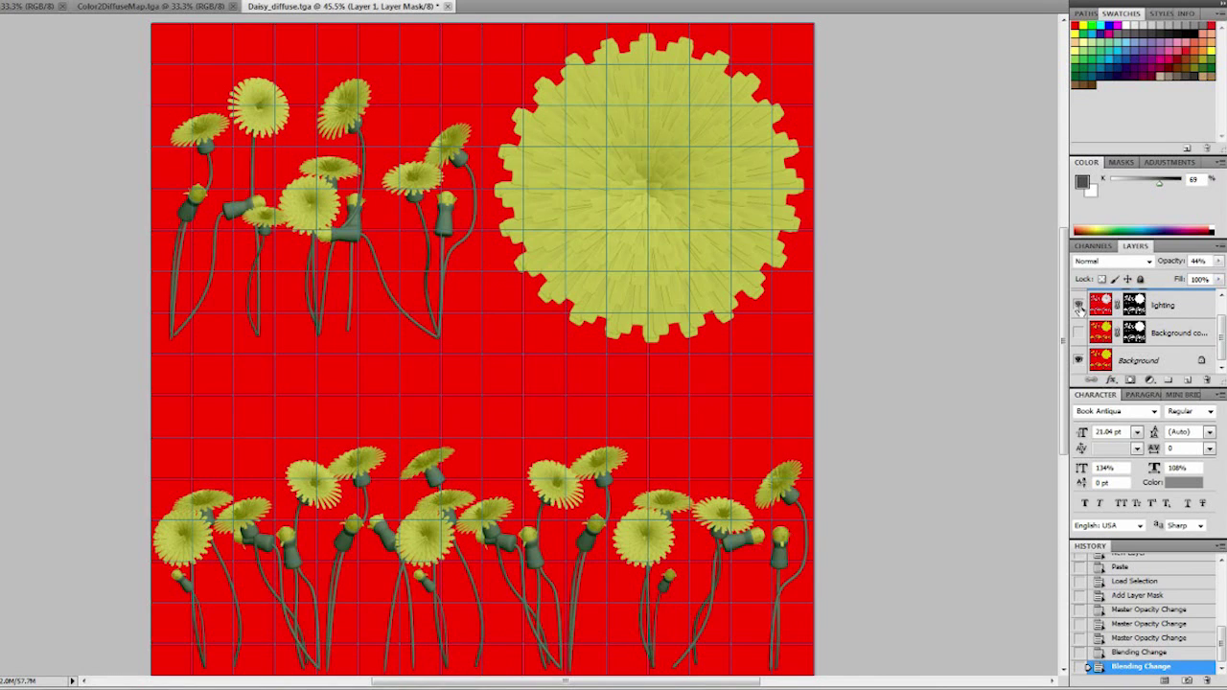
pyautogui.click(1079, 307)
pyautogui.click(1080, 307)
pyautogui.scroll(1, 1079, 309)
pyautogui.click(1079, 332)
pyautogui.click(1078, 303)
pyautogui.click(1078, 305)
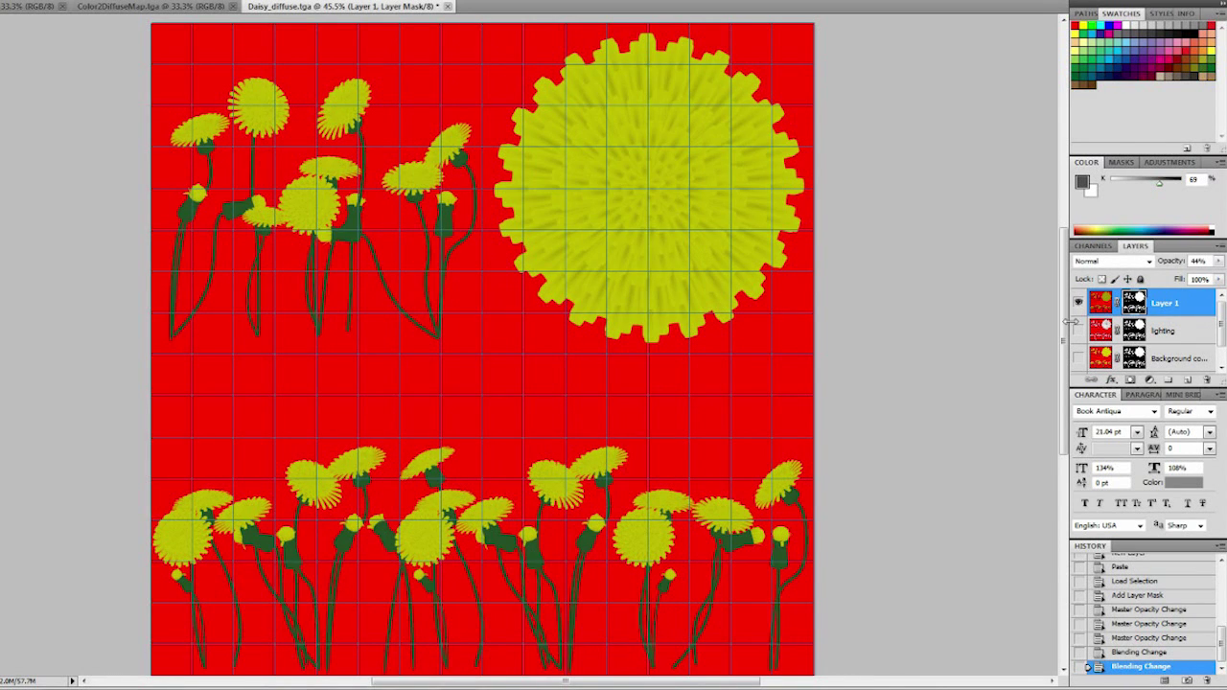
pyautogui.click(1077, 331)
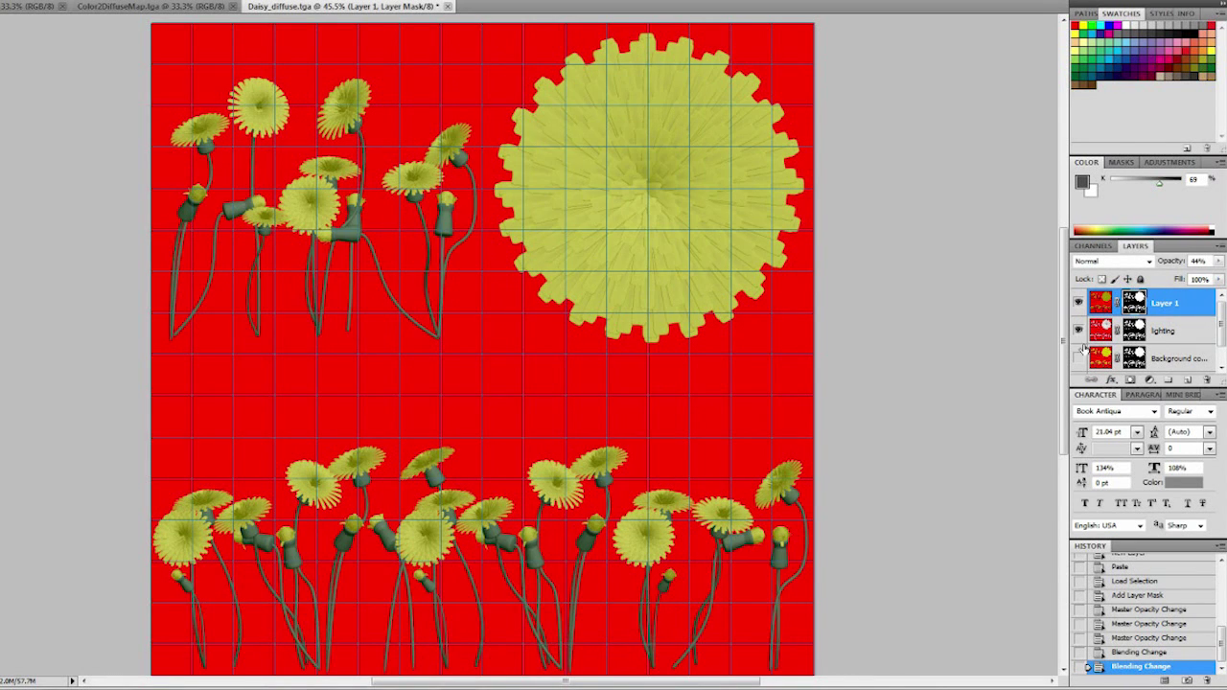
pyautogui.click(1079, 359)
pyautogui.scroll(-1, 1080, 358)
pyautogui.click(1078, 361)
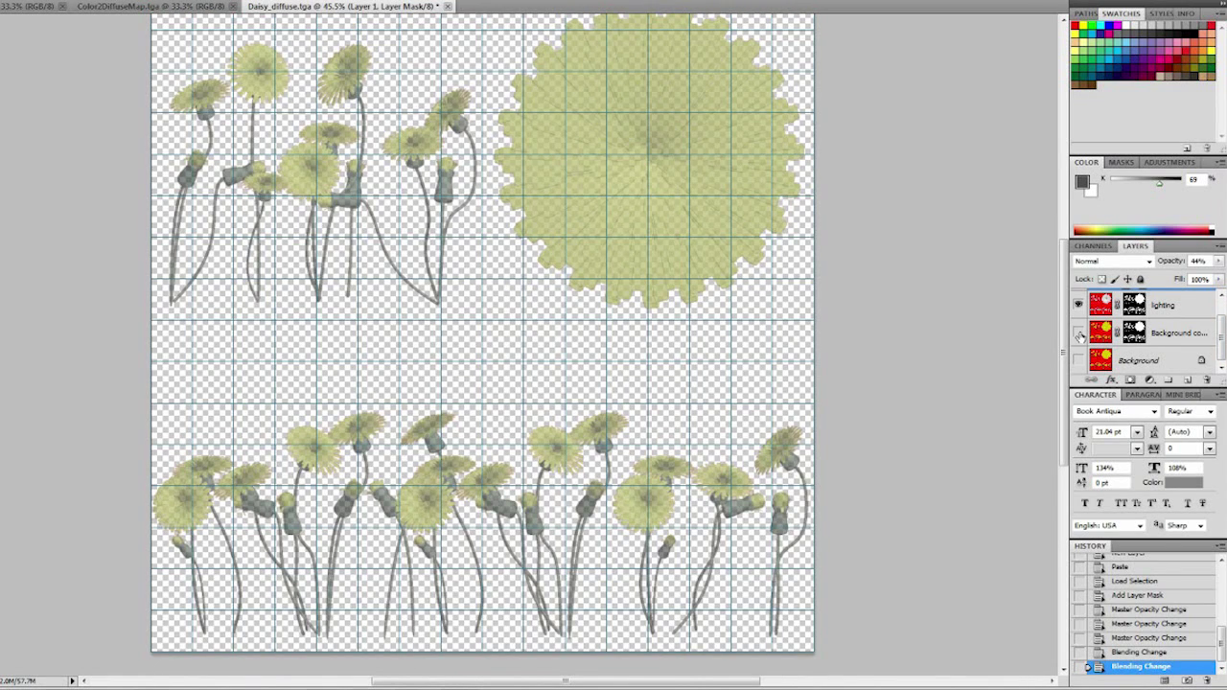
pyautogui.click(1078, 332)
# Hide the grid and merge Layer 1, lighting and the Background copy into a single layer.
pyautogui.hotkey('ctrl', "'")
pyautogui.scroll(1, 873, 406)
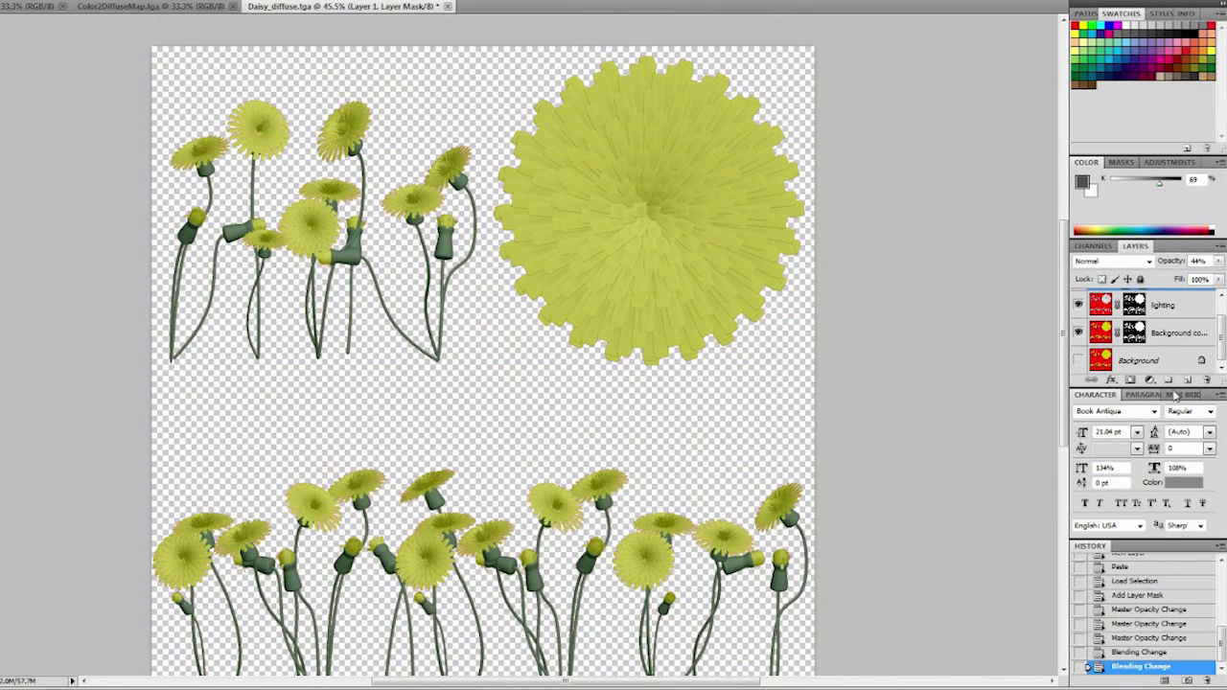
pyautogui.click(1181, 333)
pyautogui.moveTo(1220, 343); pyautogui.dragTo(1220, 318)
pyautogui.keyDown('shift'); pyautogui.click(1180, 306); pyautogui.keyUp('shift')
pyautogui.rightClick(1183, 307)
pyautogui.click(1122, 609)
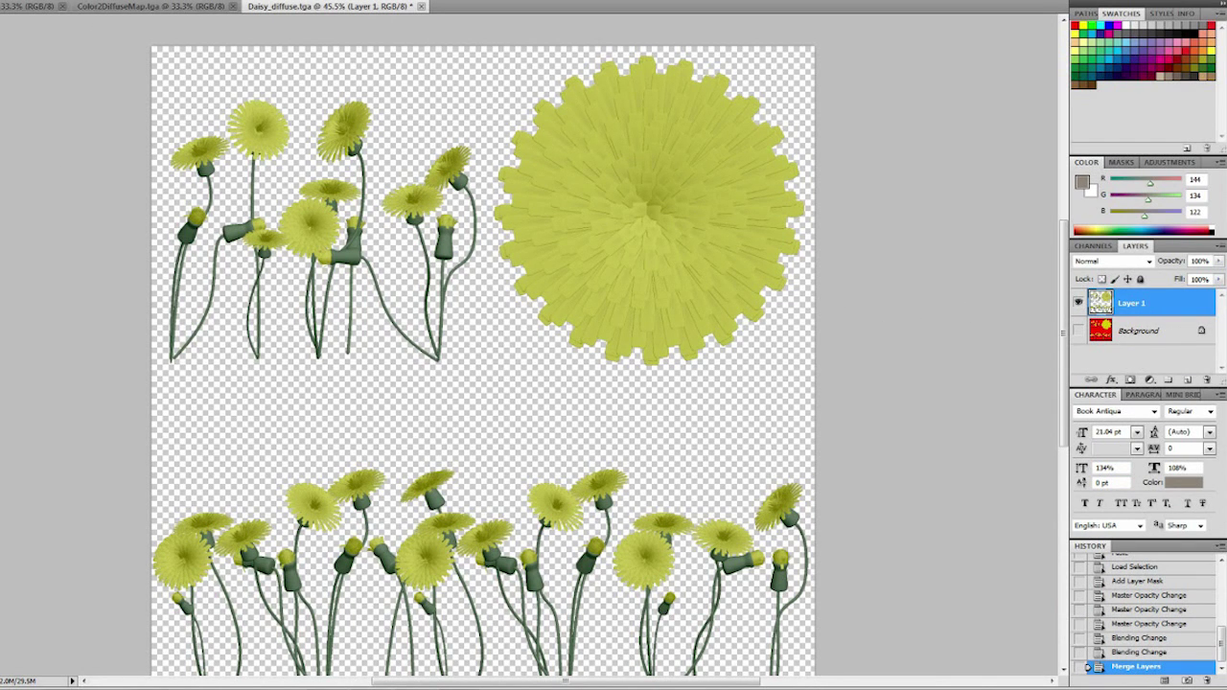
# Duplicate the merged Layer 1 under its default name.
pyautogui.click(4, 0)
pyautogui.click(38, 2)
pyautogui.click(668, 189)
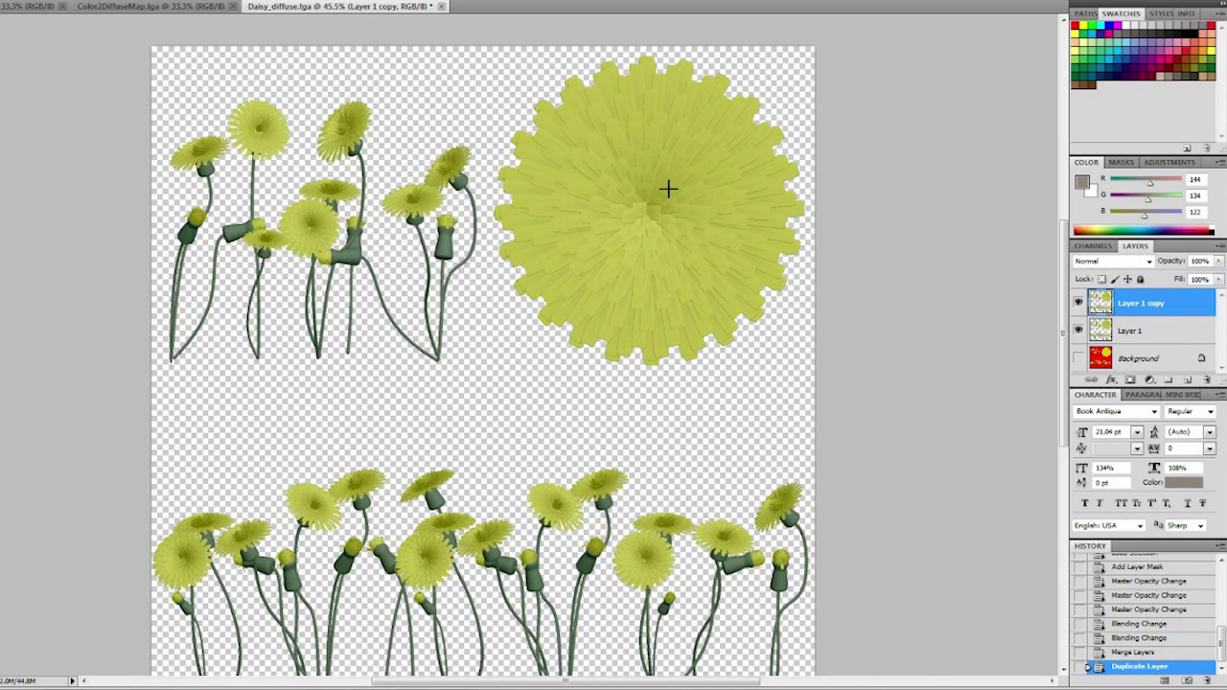
pyautogui.click(28, 0)
pyautogui.moveTo(57, 90)
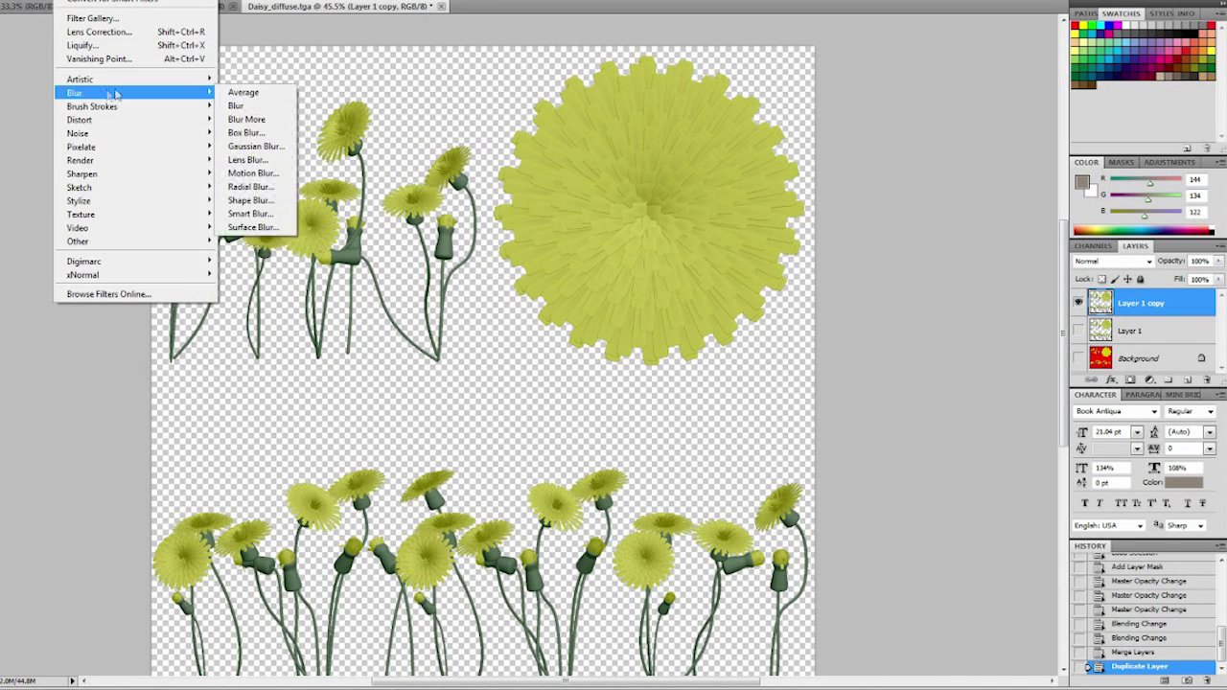
pyautogui.click(254, 146)
pyautogui.moveTo(525, 125); pyautogui.dragTo(952, 171)
pyautogui.moveTo(954, 386)
pyautogui.mouseDown()
pyautogui.moveTo(922, 385)
pyautogui.moveTo(935, 390)
pyautogui.mouseUp()
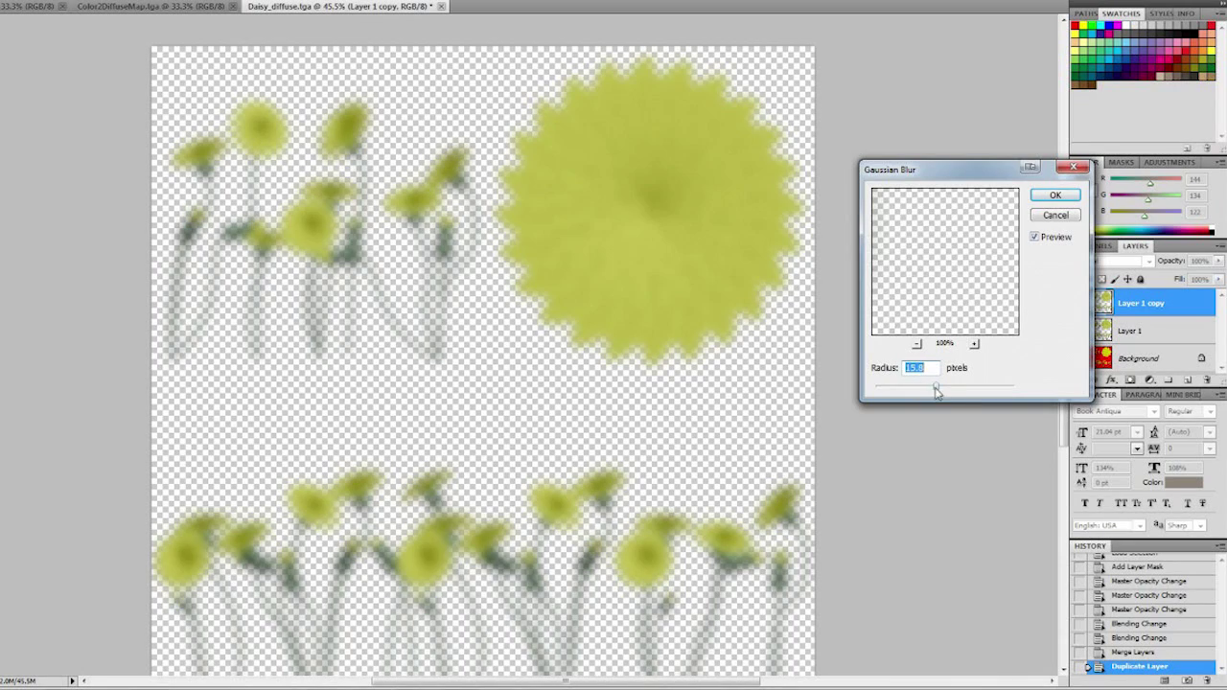
pyautogui.click(1056, 216)
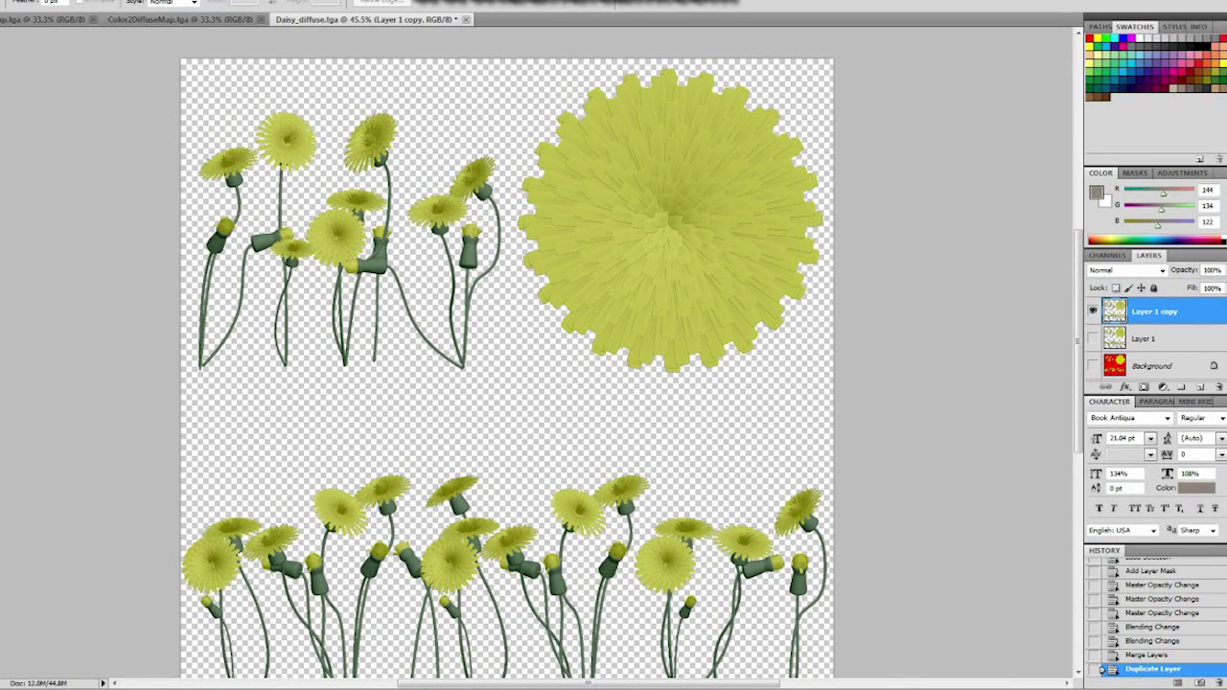
# Apply the basic Blur filter and a Gaussian Blur with a 41.1-pixel radius to Layer 1 copy.
pyautogui.click(98, 1)
pyautogui.moveTo(137, 107)
pyautogui.click(270, 118)
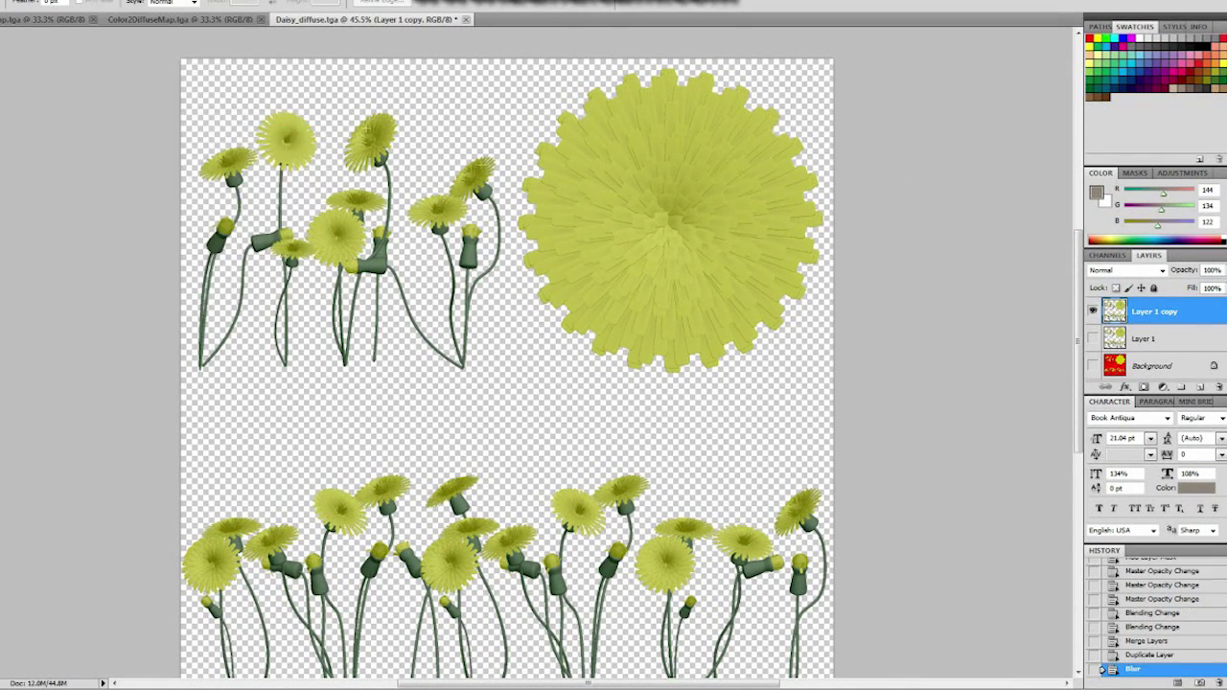
pyautogui.click(100, 1)
pyautogui.moveTo(143, 104)
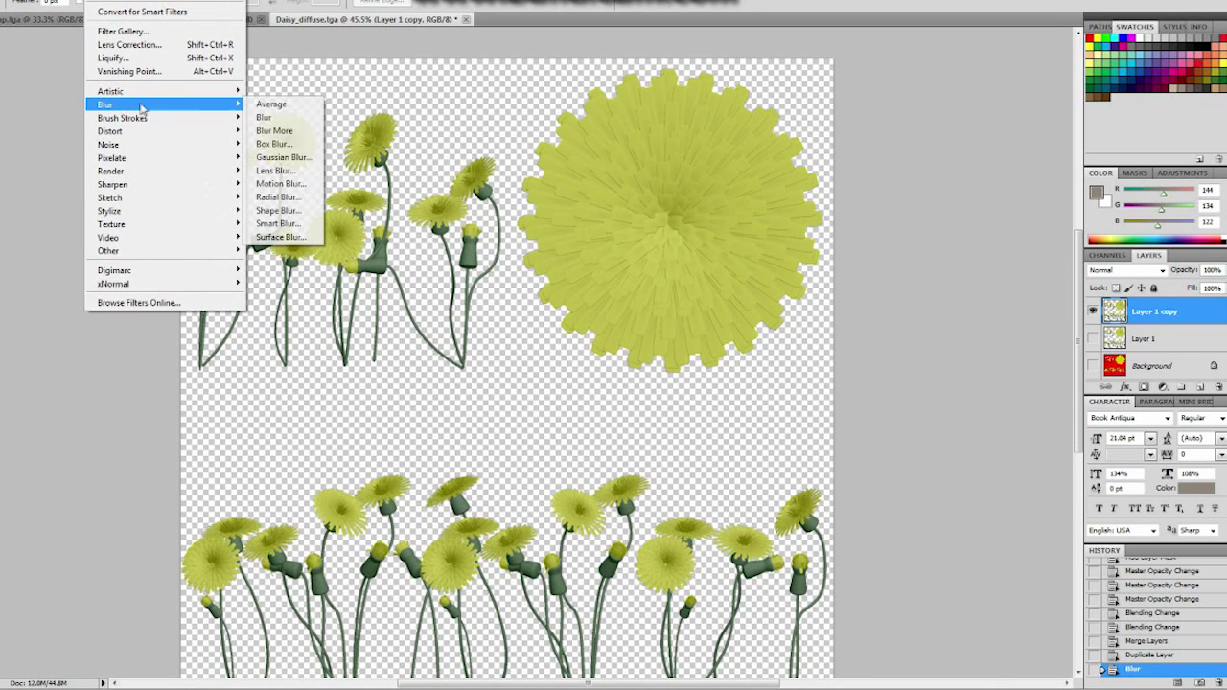
pyautogui.click(280, 156)
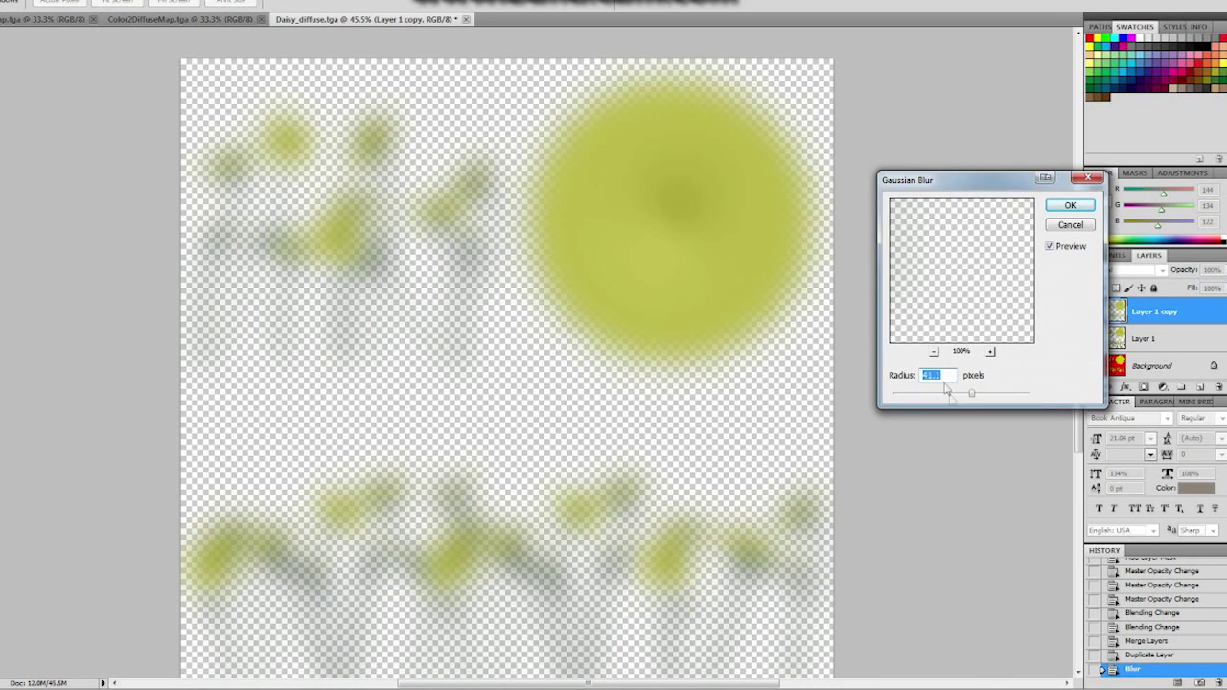
pyautogui.moveTo(948, 394); pyautogui.dragTo(978, 398)
pyautogui.click(1071, 208)
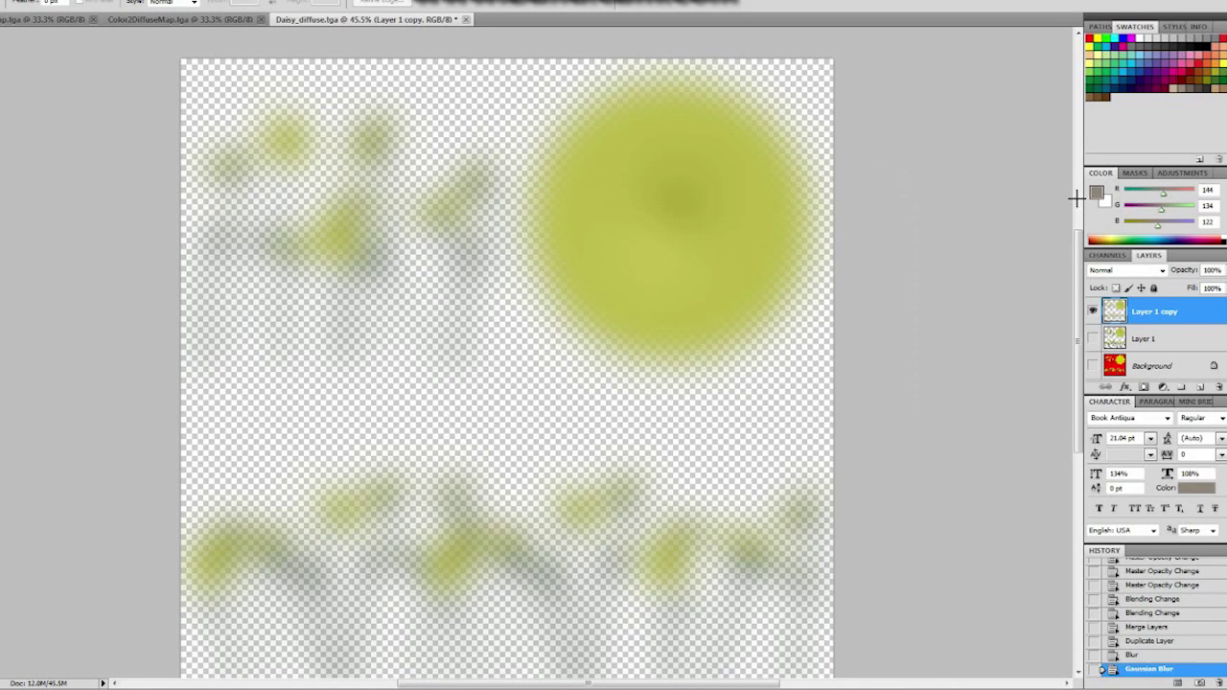
# Move the sharp Layer 1 above its blurred copy and compare the image with the blurred layer on and off.
pyautogui.rightClick(1158, 316)
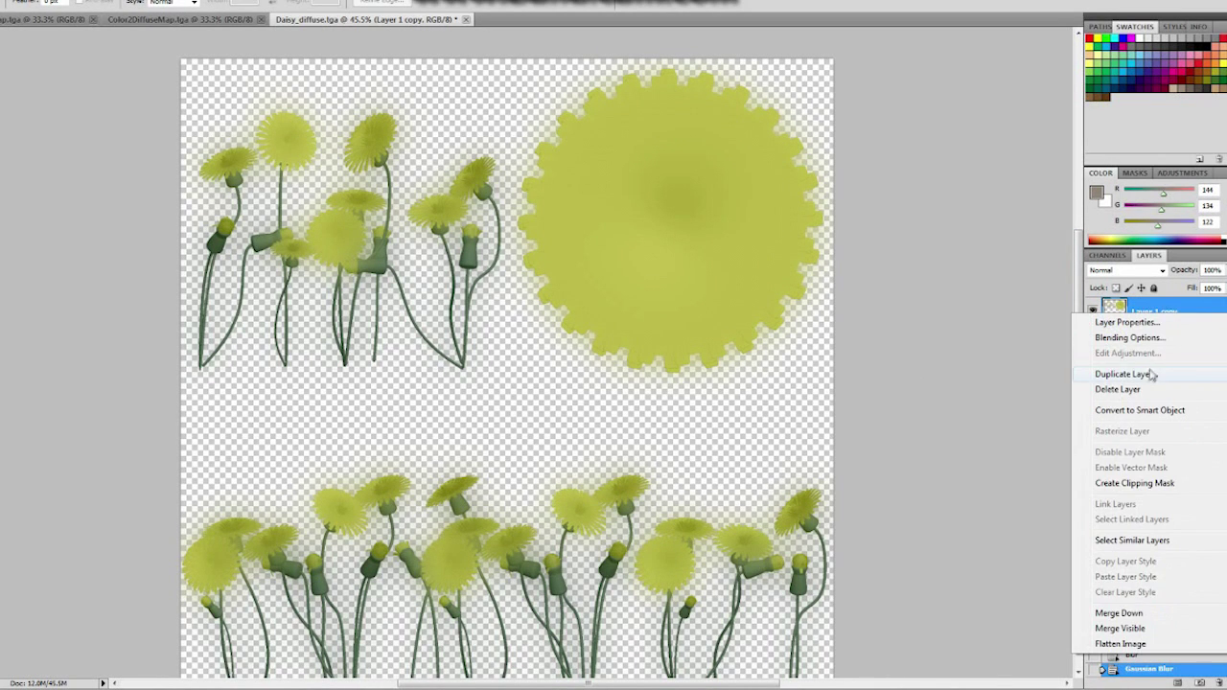
pyautogui.click(69, 1)
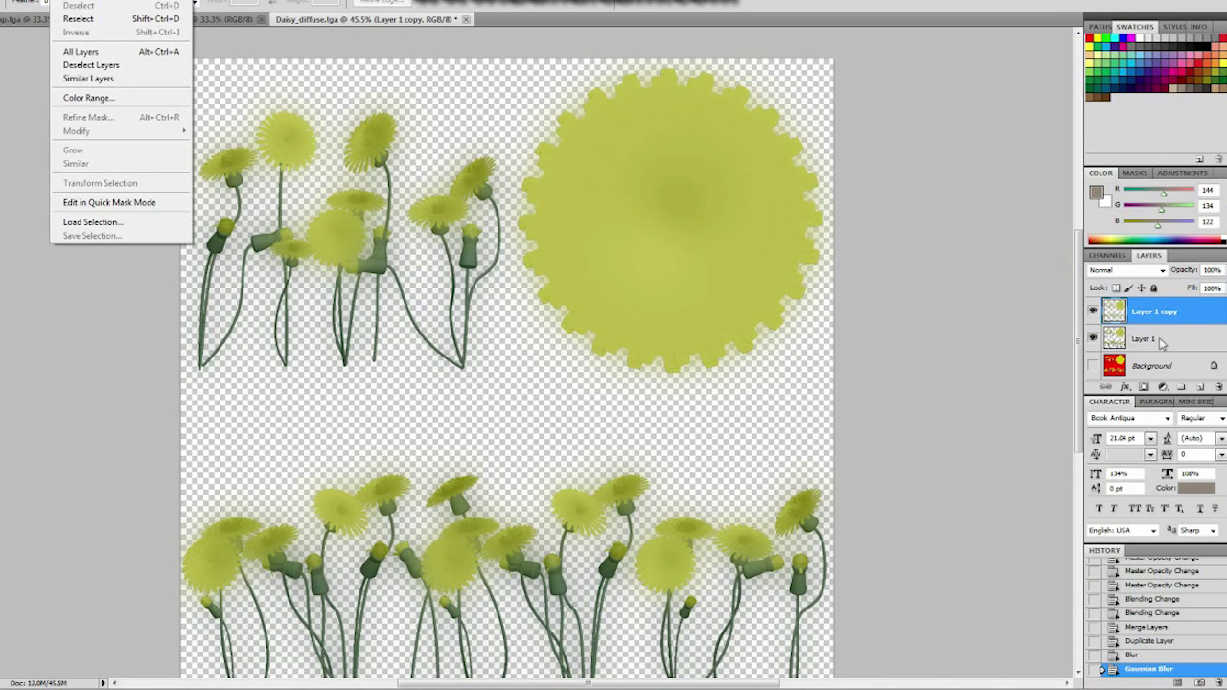
pyautogui.moveTo(1162, 342); pyautogui.dragTo(1164, 315)
pyautogui.click(1093, 337)
pyautogui.click(1094, 339)
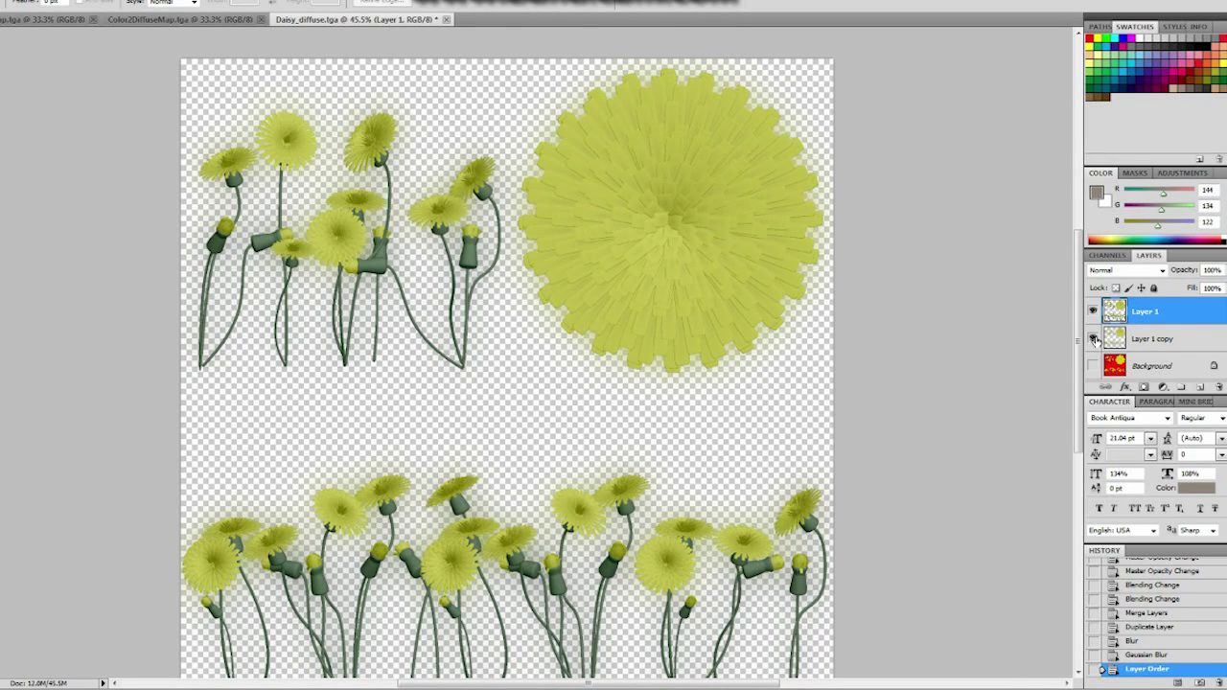
pyautogui.click(1094, 339)
pyautogui.click(1096, 341)
# Try placing a duplicate of the sharp Layer 1 beneath it and delete that duplicate.
pyautogui.rightClick(1175, 315)
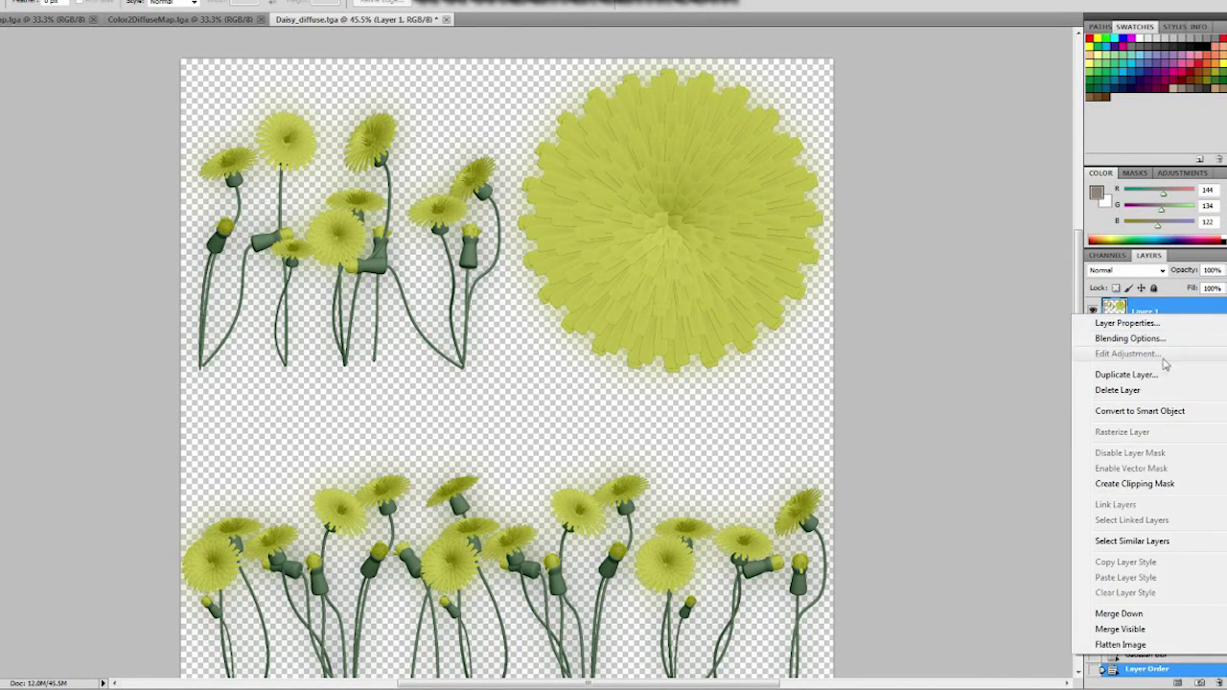
pyautogui.click(1139, 375)
pyautogui.click(694, 196)
pyautogui.moveTo(1155, 311); pyautogui.dragTo(1160, 345)
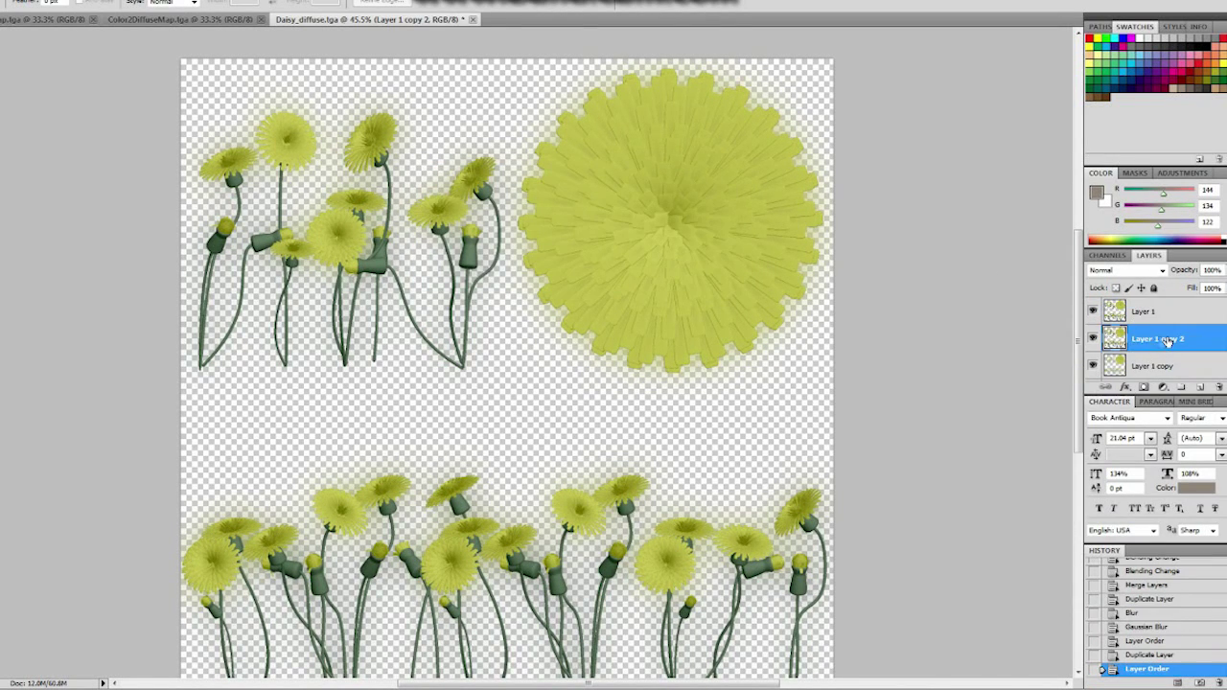
pyautogui.press('Delete')
# Duplicate the blurred Layer 1 copy and apply a Gaussian Blur with a 58-pixel radius to the duplicate.
pyautogui.rightClick(1145, 343)
pyautogui.click(1135, 404)
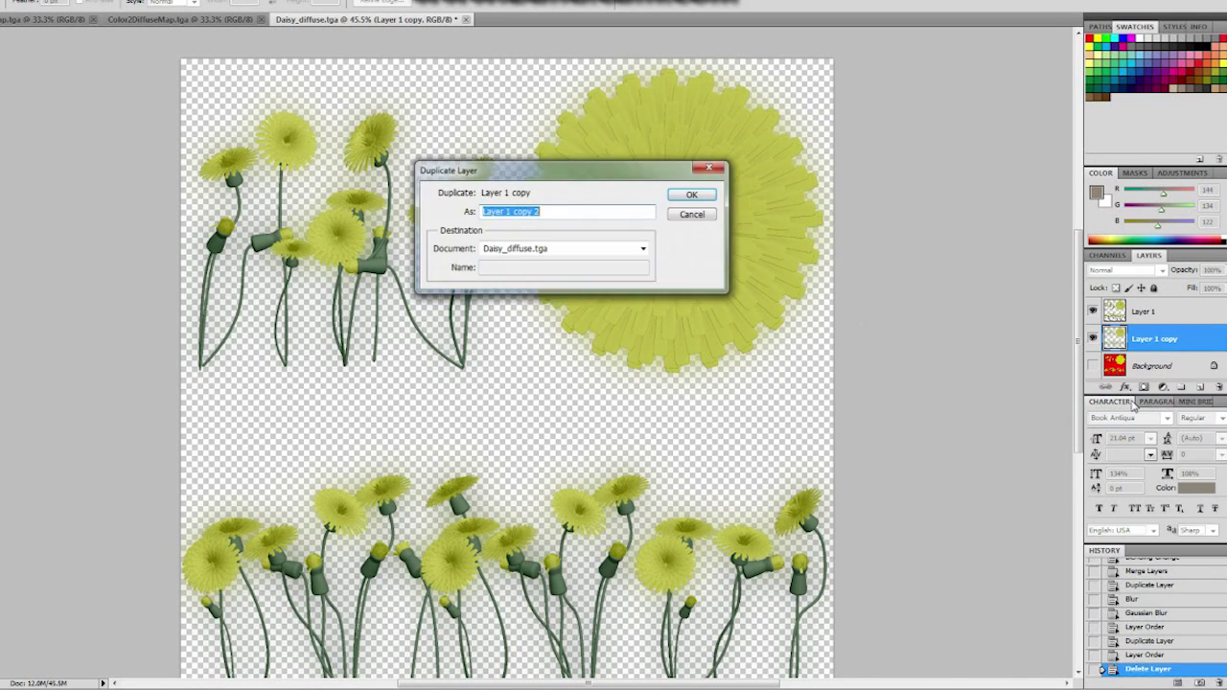
pyautogui.click(691, 194)
pyautogui.click(15, 0)
pyautogui.moveTo(72, 0)
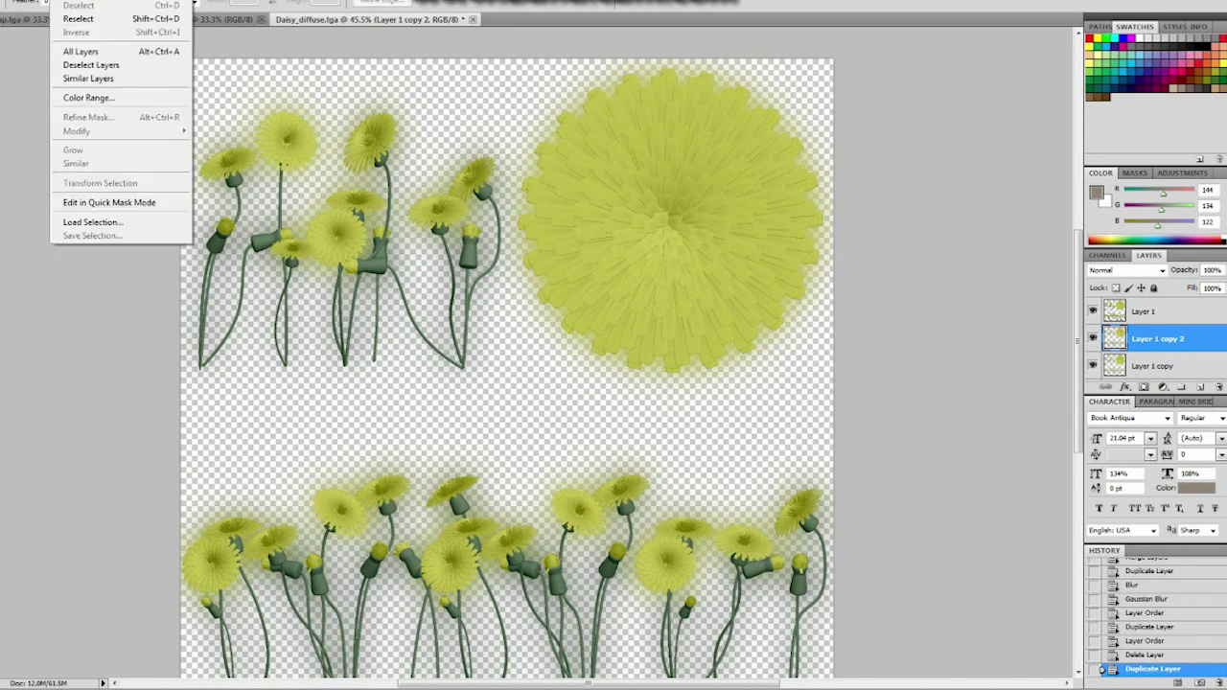
pyautogui.moveTo(163, 103)
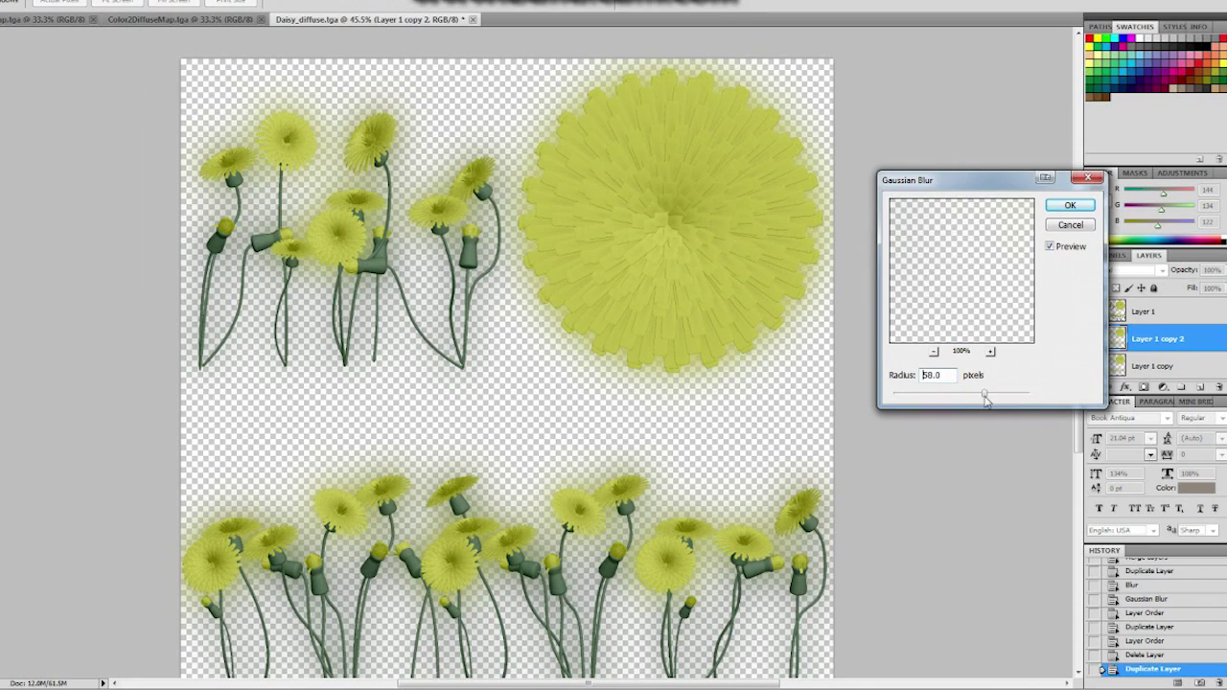
pyautogui.click(1070, 207)
# Duplicate the blurred Layer 1 copy 2 beneath the sharp flower layer.
pyautogui.rightClick(1156, 341)
pyautogui.click(1132, 387)
pyautogui.click(685, 197)
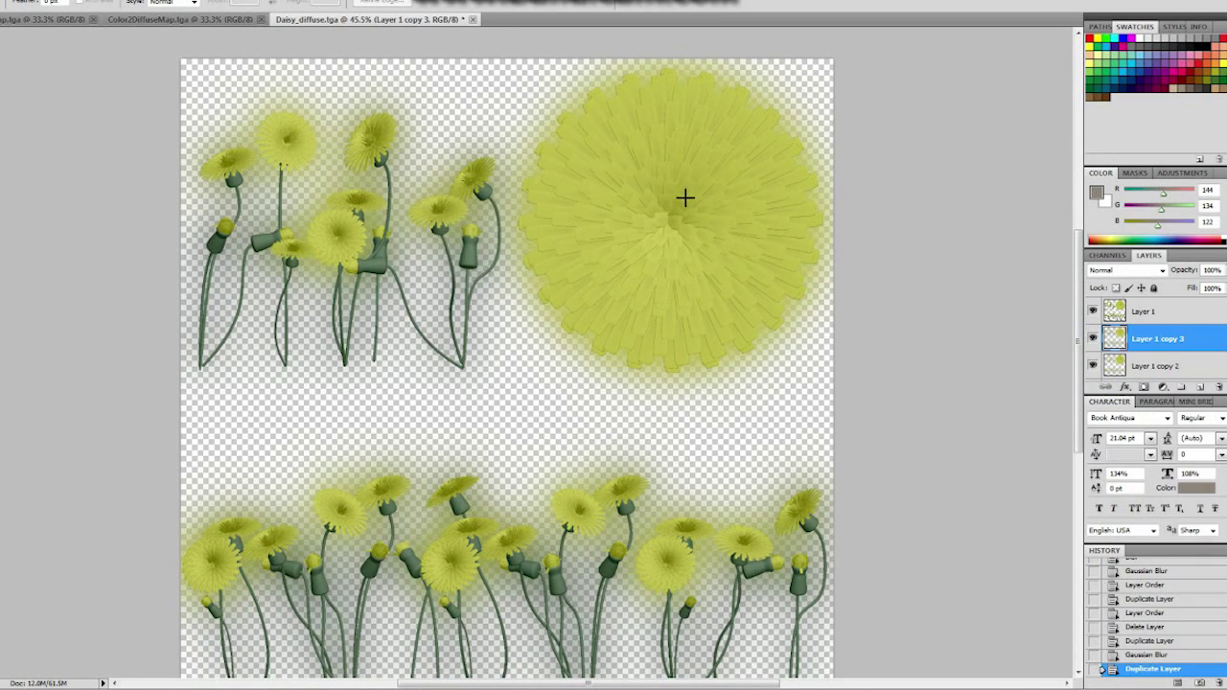
# Stack five more duplicates of the blurred Layer 1 copy 3 beneath the sharp flower layer.
pyautogui.click(1136, 401)
pyautogui.press('Return')
pyautogui.rightClick(1155, 339)
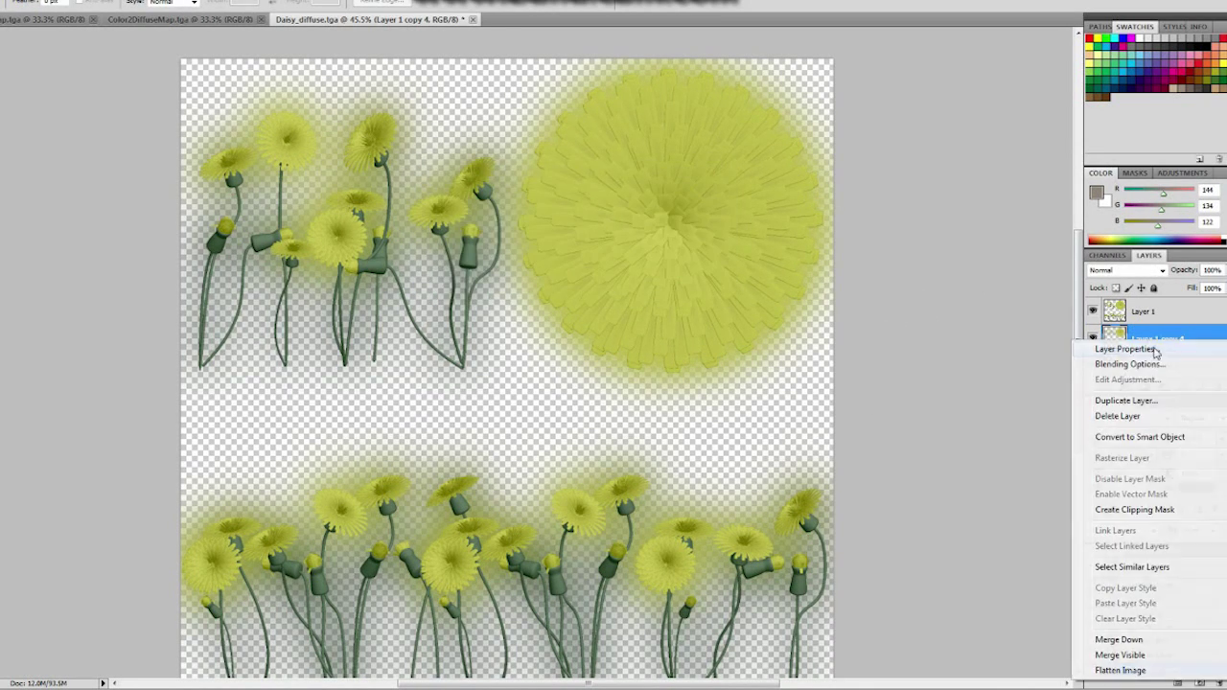
pyautogui.click(1131, 399)
pyautogui.press('Return')
pyautogui.click(1126, 394)
pyautogui.press('Return')
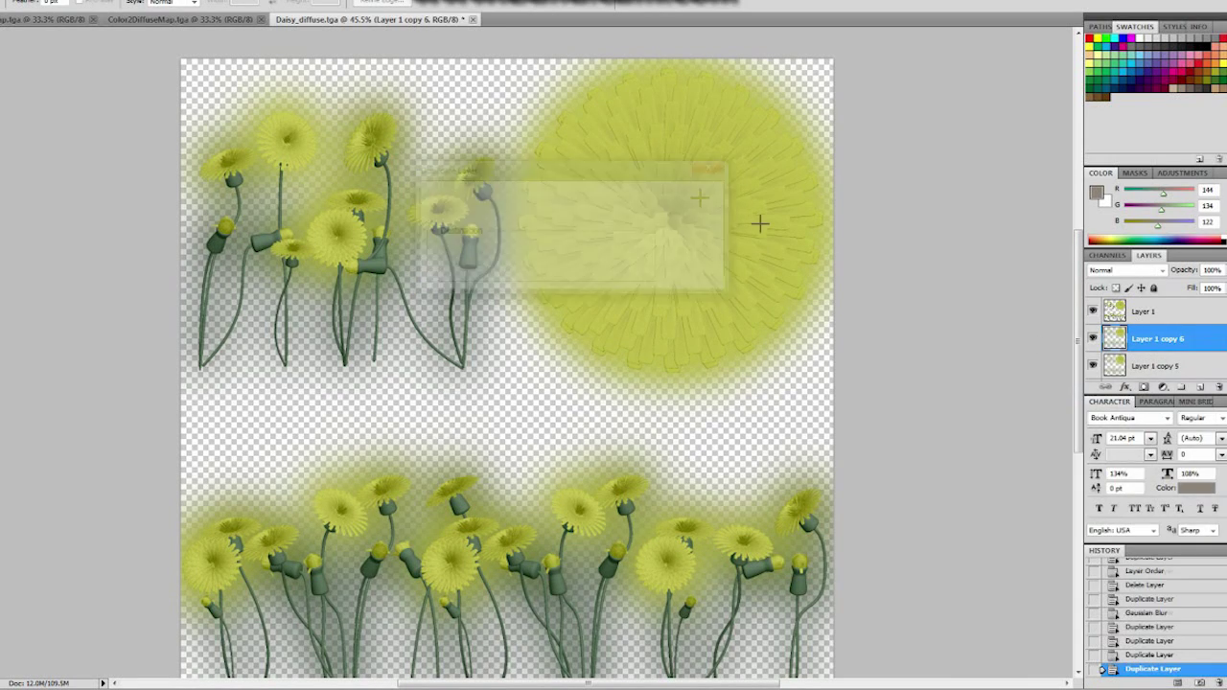
pyautogui.rightClick(1155, 339)
pyautogui.click(1129, 394)
pyautogui.press('Return')
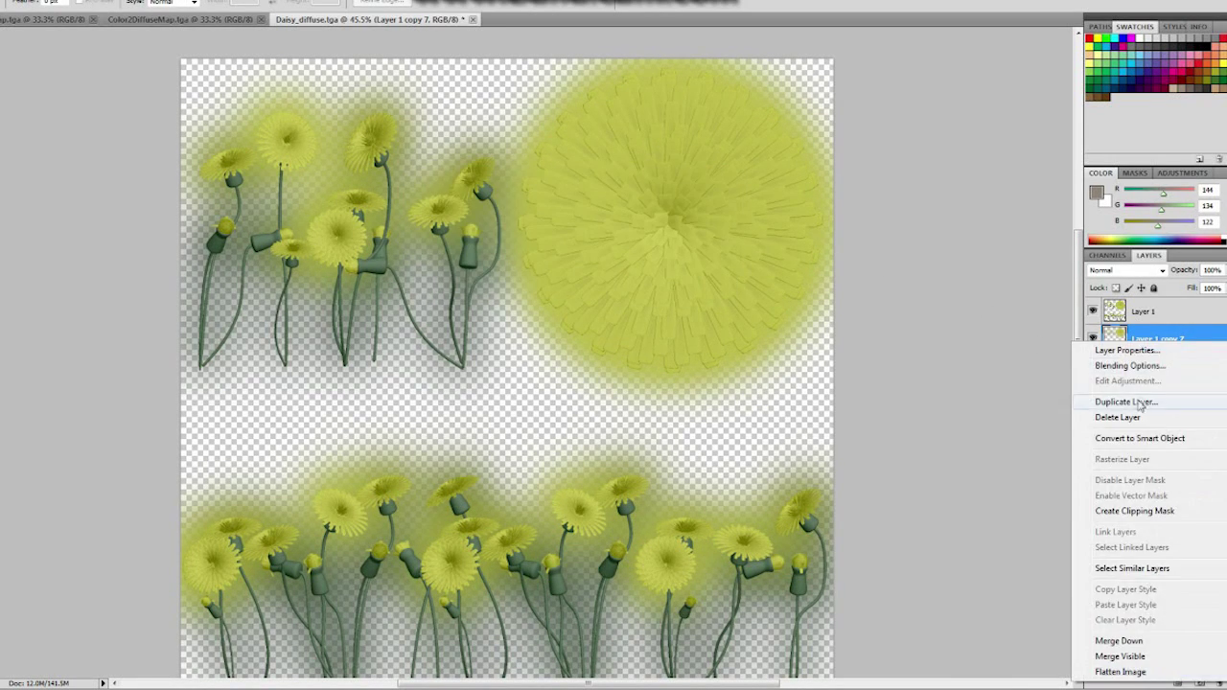
pyautogui.click(1138, 402)
pyautogui.press('Return')
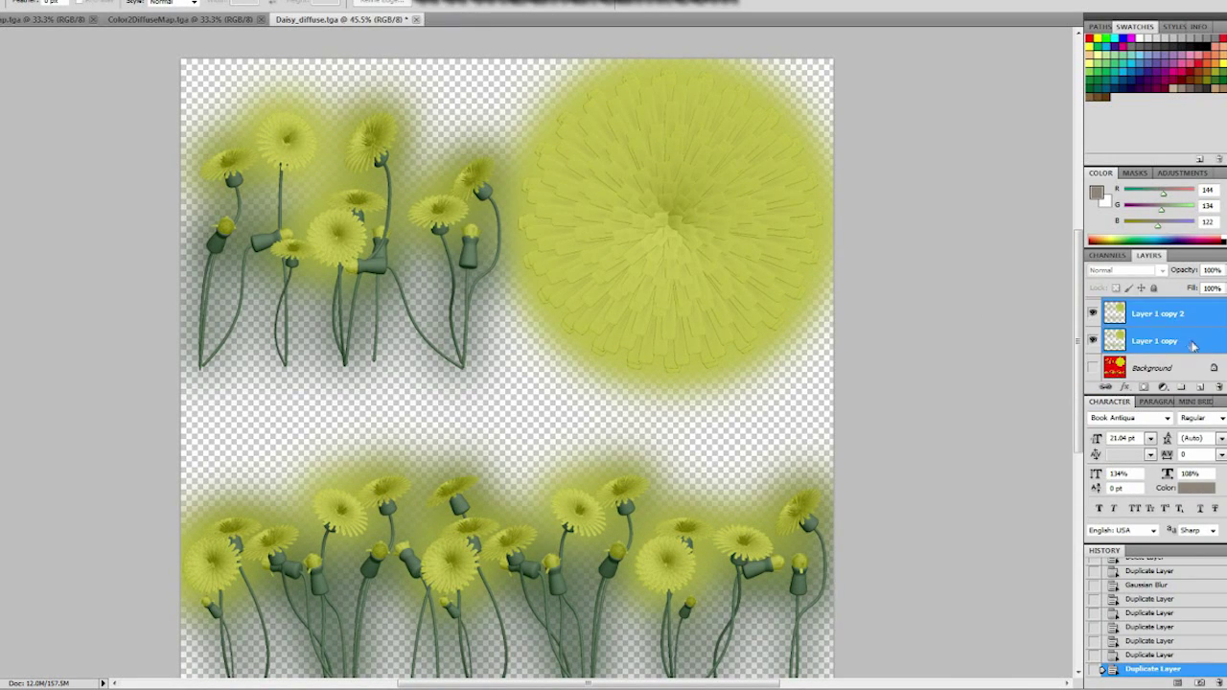
# Merge all the blurred layers into one and stack nine duplicates of it beneath Layer 1.
pyautogui.rightClick(1193, 346)
pyautogui.click(1127, 402)
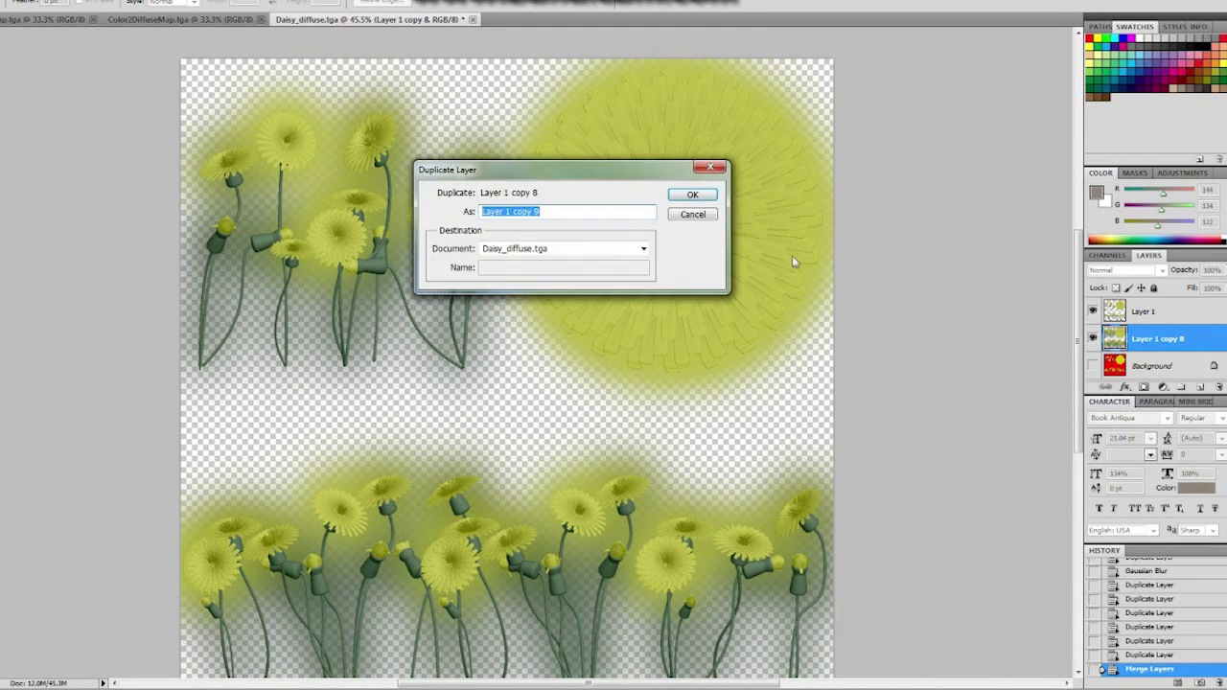
pyautogui.press('Return')
pyautogui.rightClick(1155, 339)
pyautogui.click(1127, 403)
pyautogui.press('Return')
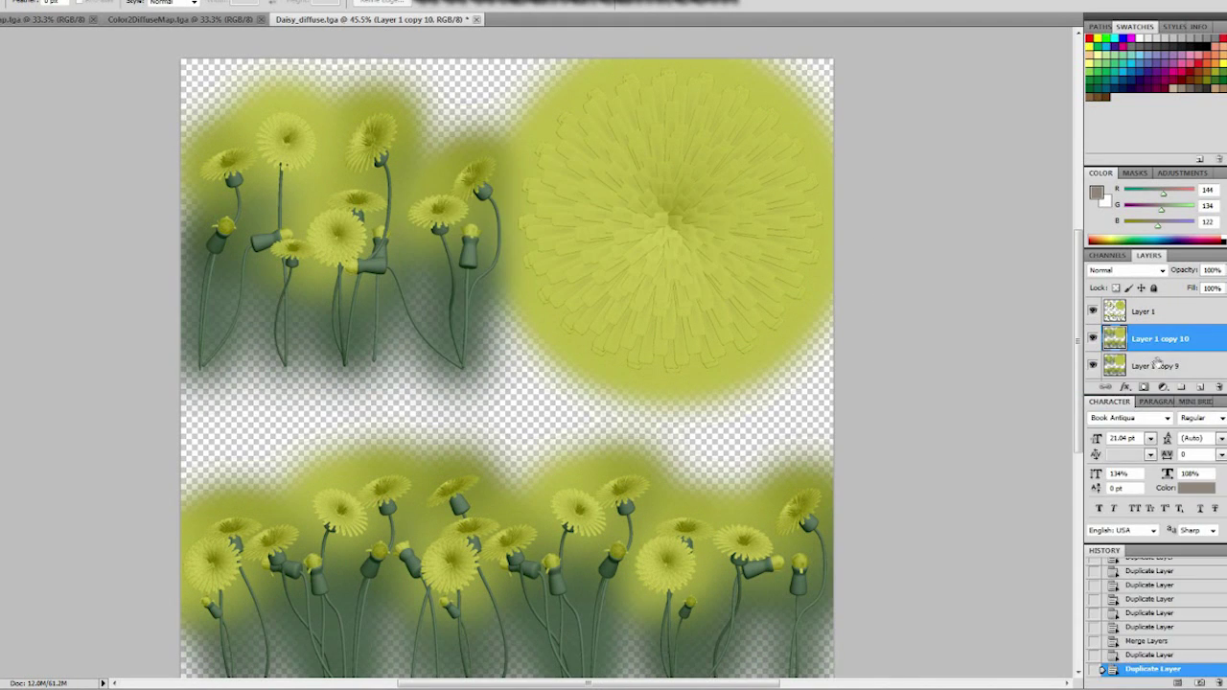
pyautogui.rightClick(1159, 339)
pyautogui.click(1127, 403)
pyautogui.press('Return')
pyautogui.rightClick(1160, 339)
pyautogui.click(1127, 403)
pyautogui.press('Return')
pyautogui.rightClick(1162, 348)
pyautogui.click(1128, 403)
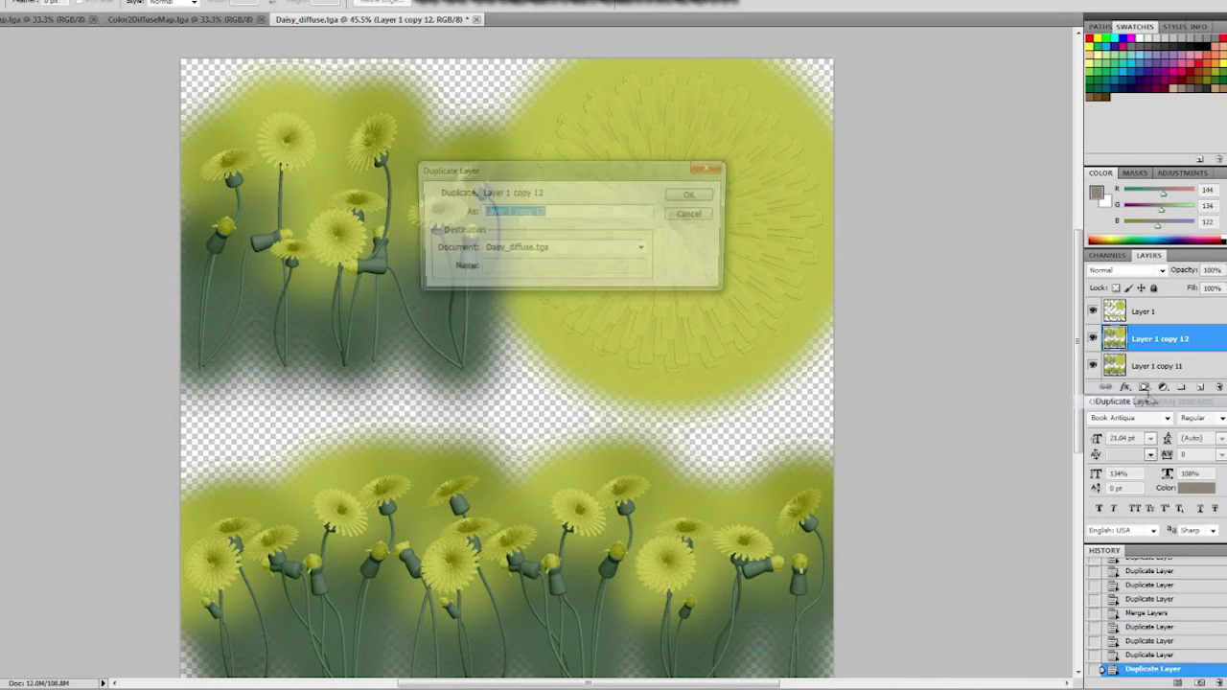
pyautogui.press('Return')
pyautogui.rightClick(1160, 340)
pyautogui.click(1127, 402)
pyautogui.press('Return')
pyautogui.rightClick(1160, 338)
pyautogui.click(1171, 393)
pyautogui.press('Return')
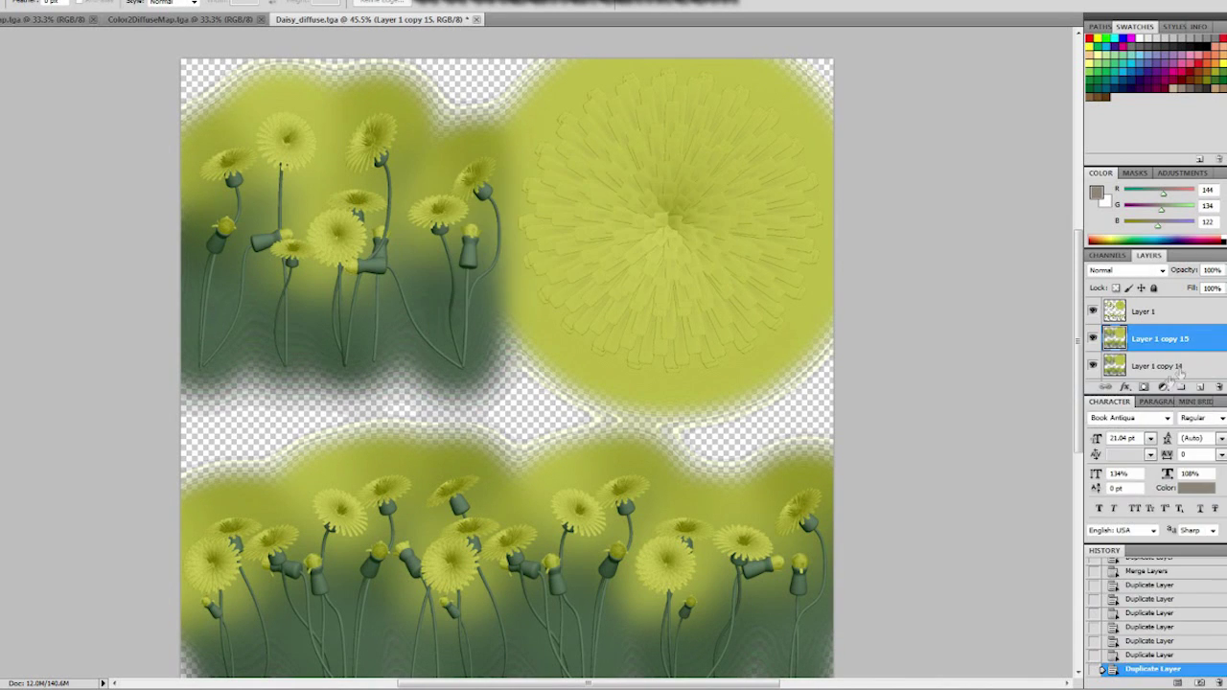
pyautogui.rightClick(1160, 339)
pyautogui.click(1128, 403)
pyautogui.press('Return')
pyautogui.rightClick(1160, 339)
pyautogui.click(1127, 402)
pyautogui.press('Return')
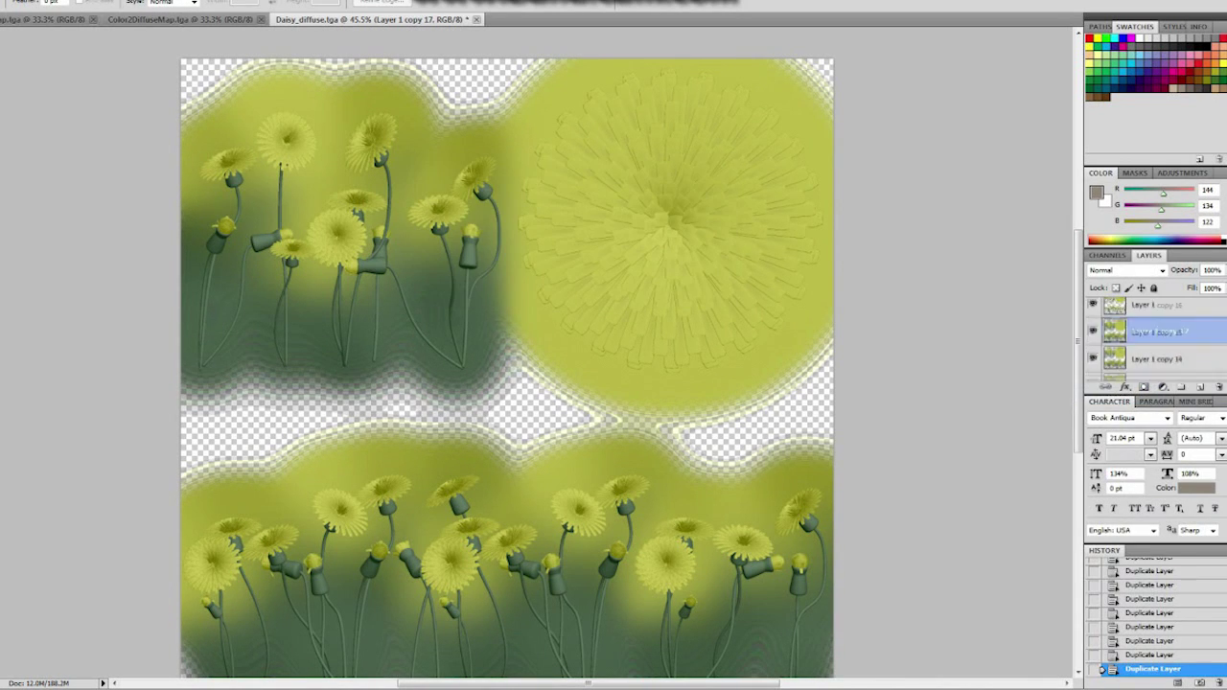
# Merge the nine duplicates with their blurred source layer and duplicate the merged result.
pyautogui.rightClick(1164, 341)
pyautogui.click(1137, 635)
pyautogui.rightClick(1160, 338)
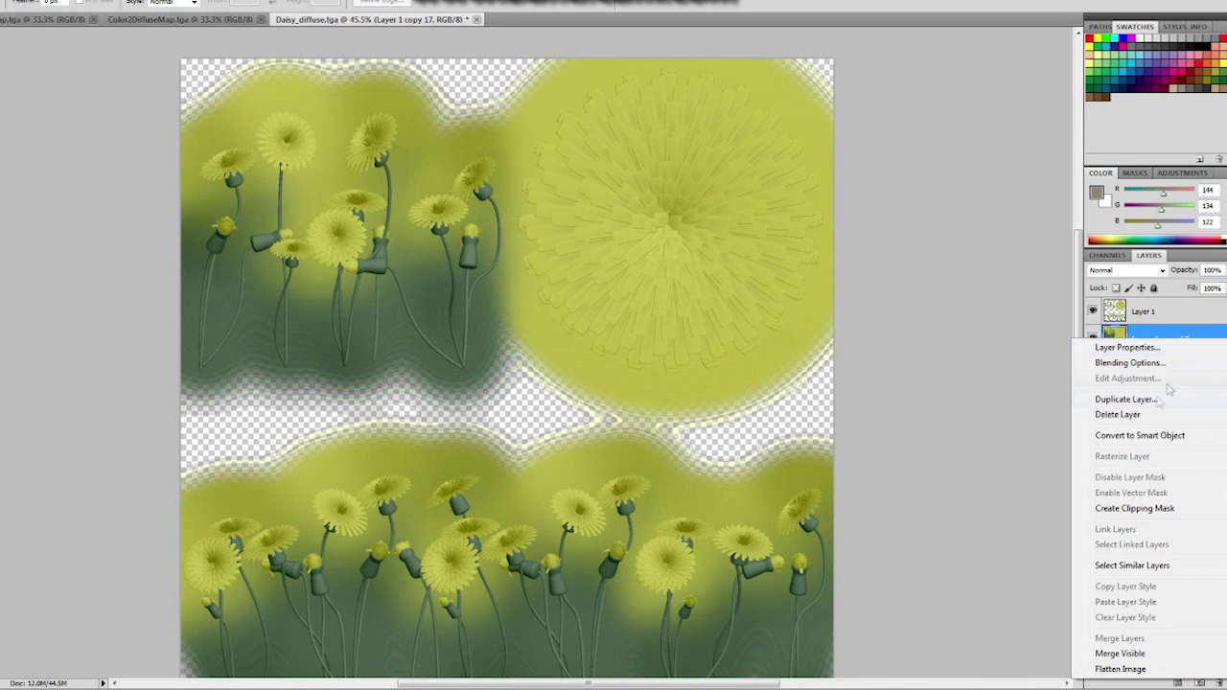
pyautogui.click(1127, 400)
pyautogui.click(676, 197)
# Apply a Gaussian Blur with a radius of about 206.7 pixels to Layer 1 copy 18.
pyautogui.click(99, 1)
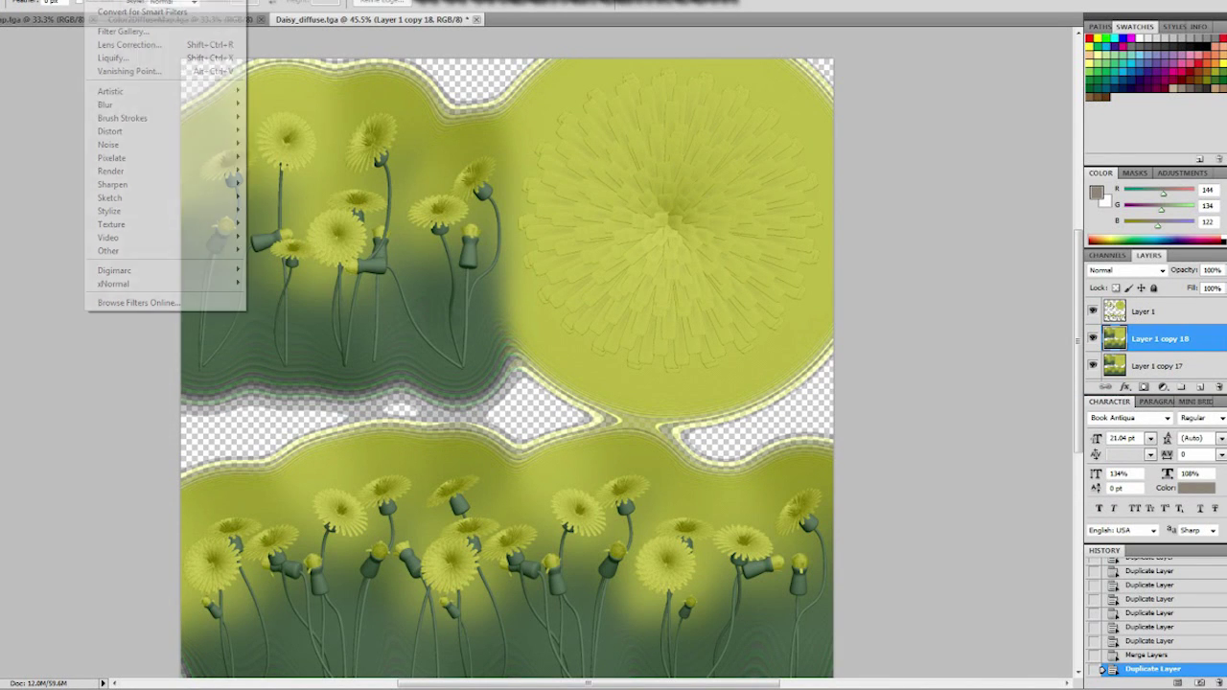
pyautogui.moveTo(153, 106)
pyautogui.click(279, 157)
pyautogui.moveTo(978, 395); pyautogui.dragTo(1018, 400)
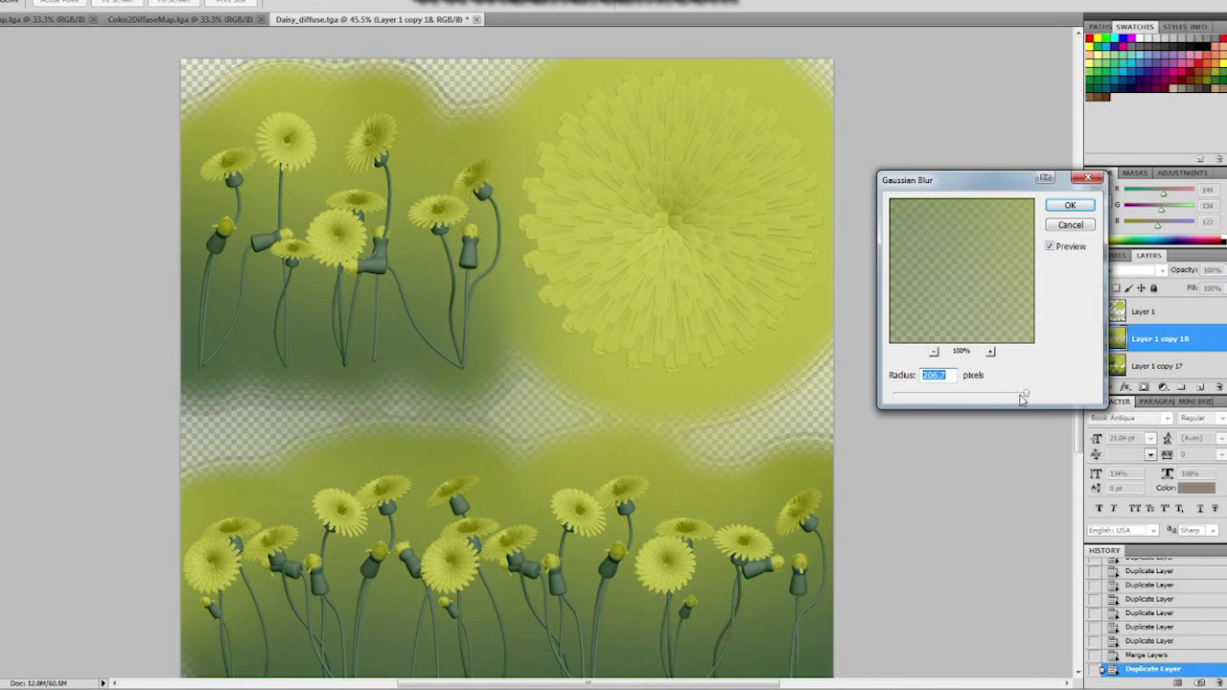
pyautogui.click(1070, 207)
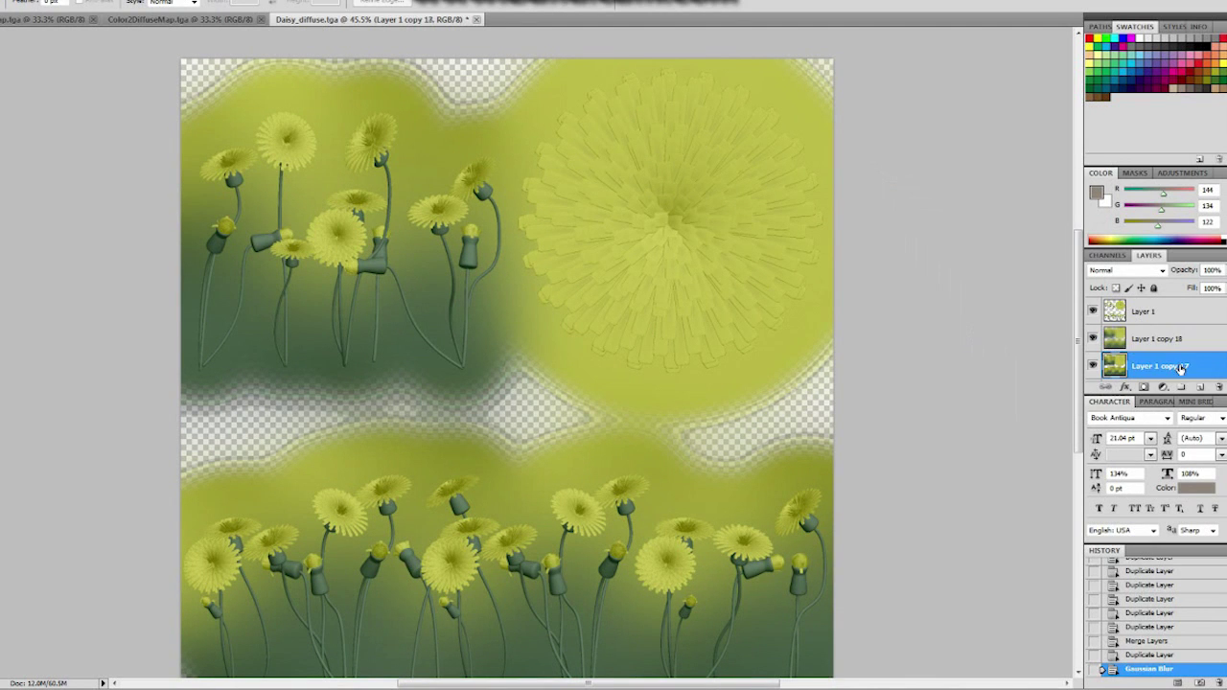
# Duplicate the less blurred Layer 1 copy 17 four times and merge all the blurred layers into one.
pyautogui.rightClick(1160, 366)
pyautogui.click(1145, 82)
pyautogui.press('Return')
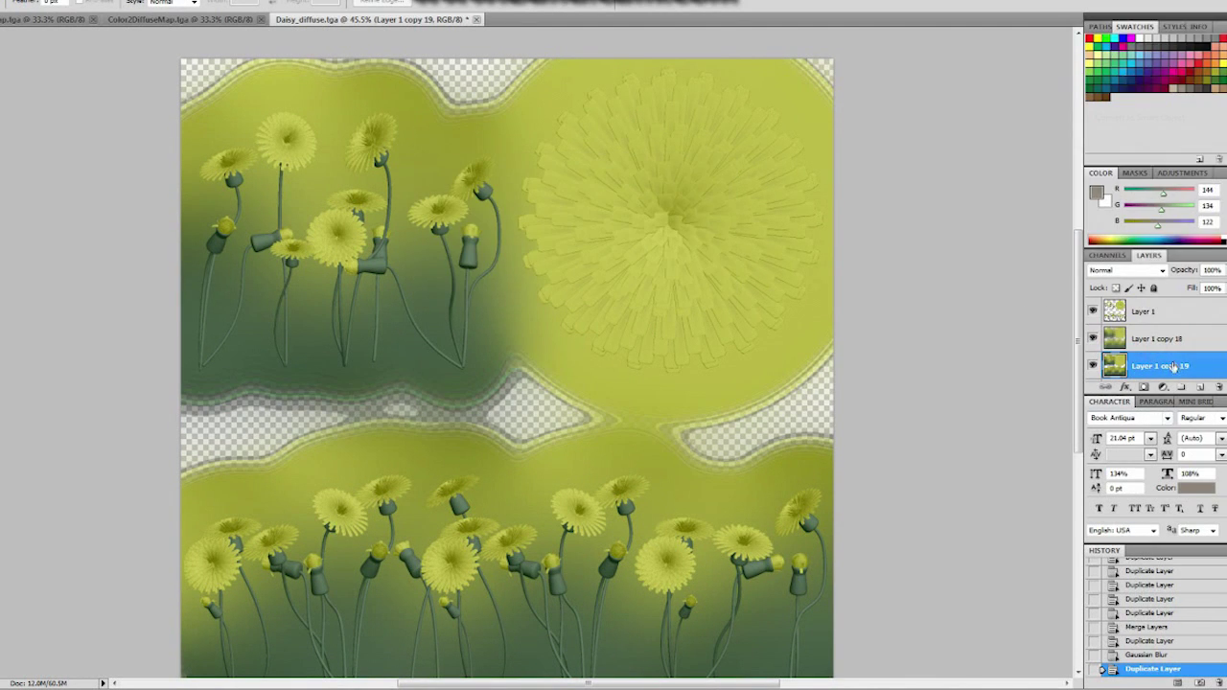
pyautogui.rightClick(1160, 366)
pyautogui.click(1146, 84)
pyautogui.press('Return')
pyautogui.rightClick(1160, 366)
pyautogui.click(1145, 85)
pyautogui.press('Return')
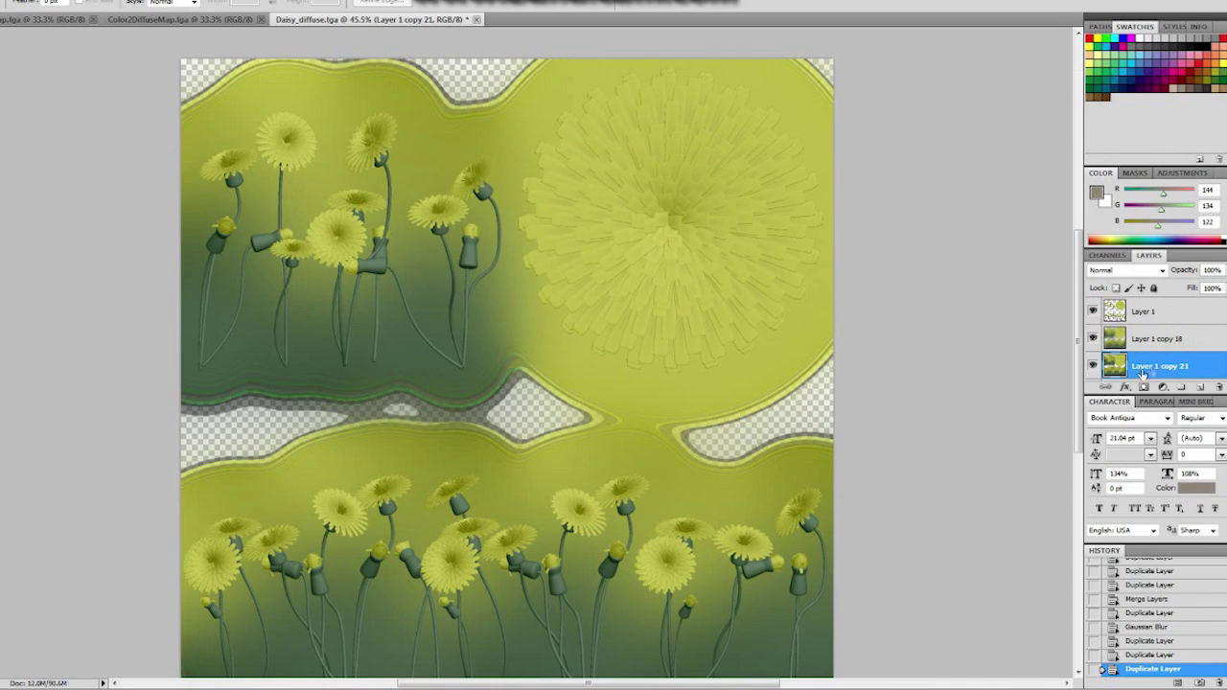
pyautogui.rightClick(1160, 366)
pyautogui.click(1146, 85)
pyautogui.press('Return')
pyautogui.rightClick(1190, 345)
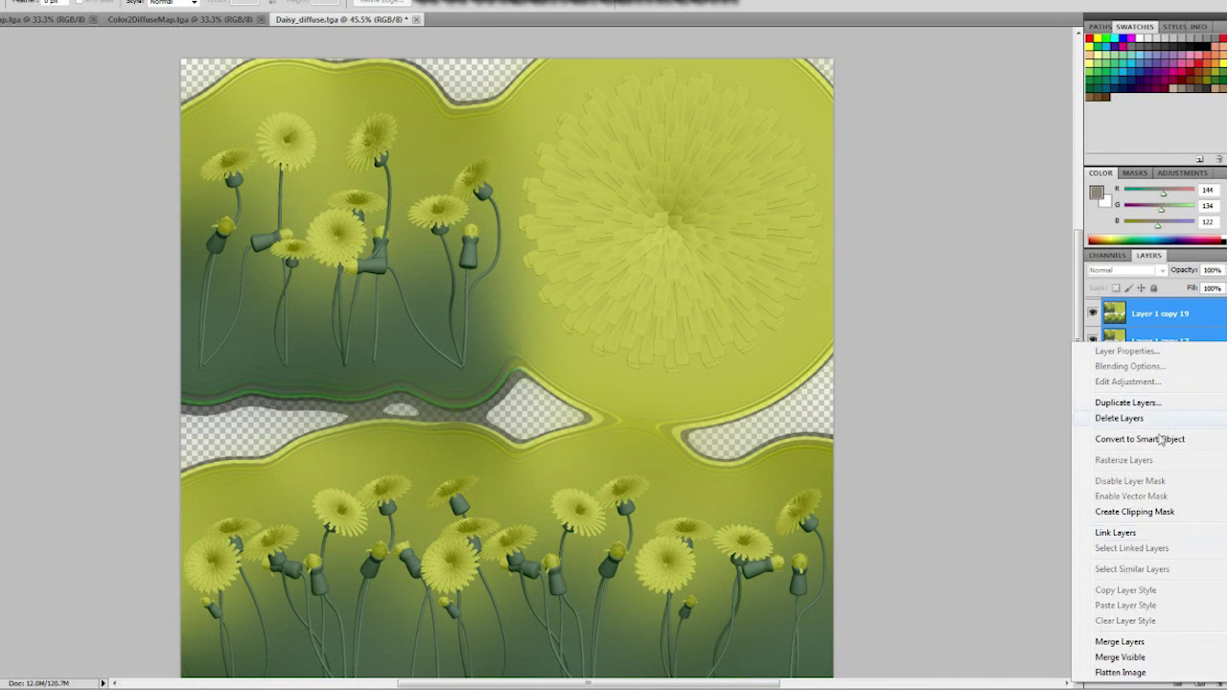
pyautogui.click(1116, 639)
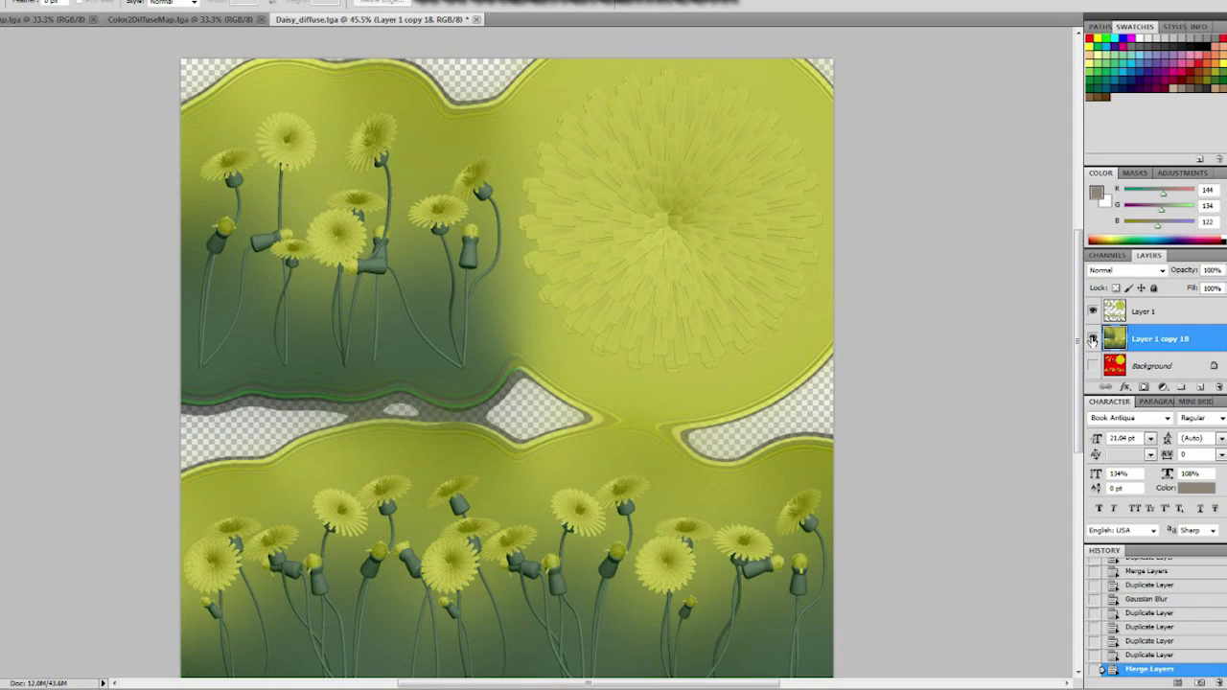
# Stack three duplicates of the merged Layer 1 copy 18 and merge them with it.
pyautogui.rightClick(1115, 341)
pyautogui.click(1126, 399)
pyautogui.press('Return')
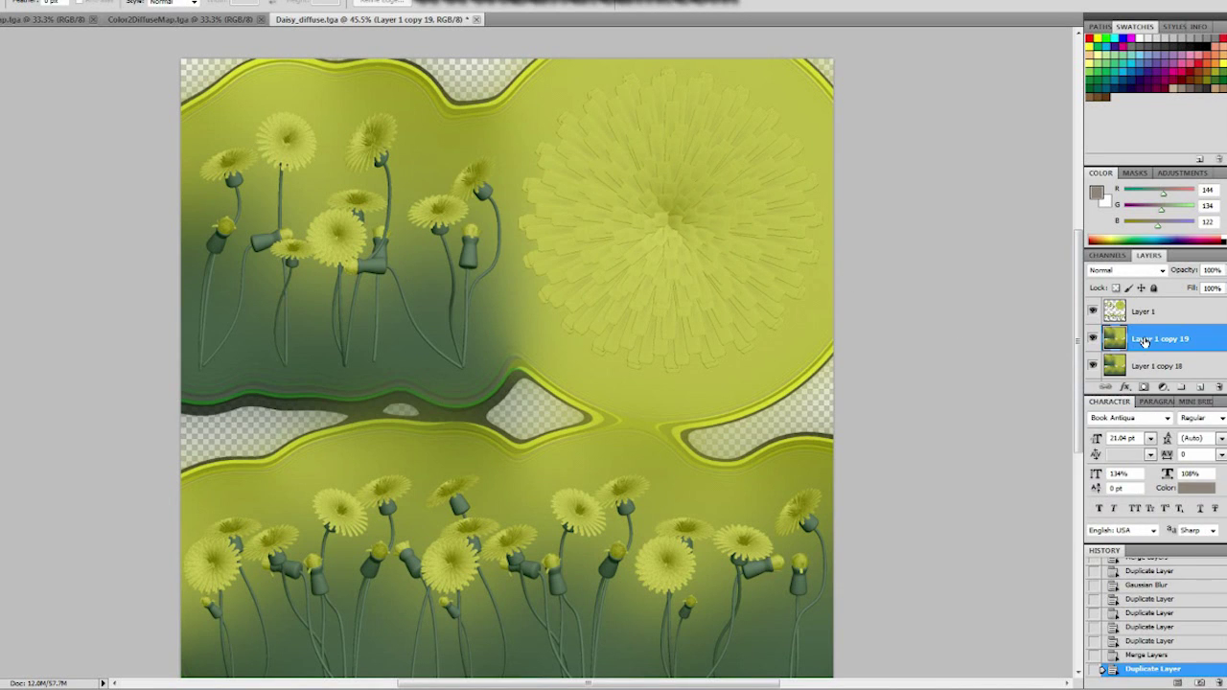
pyautogui.rightClick(1171, 380)
pyautogui.click(1141, 399)
pyautogui.press('Return')
pyautogui.rightClick(1172, 339)
pyautogui.click(1135, 399)
pyautogui.press('Return')
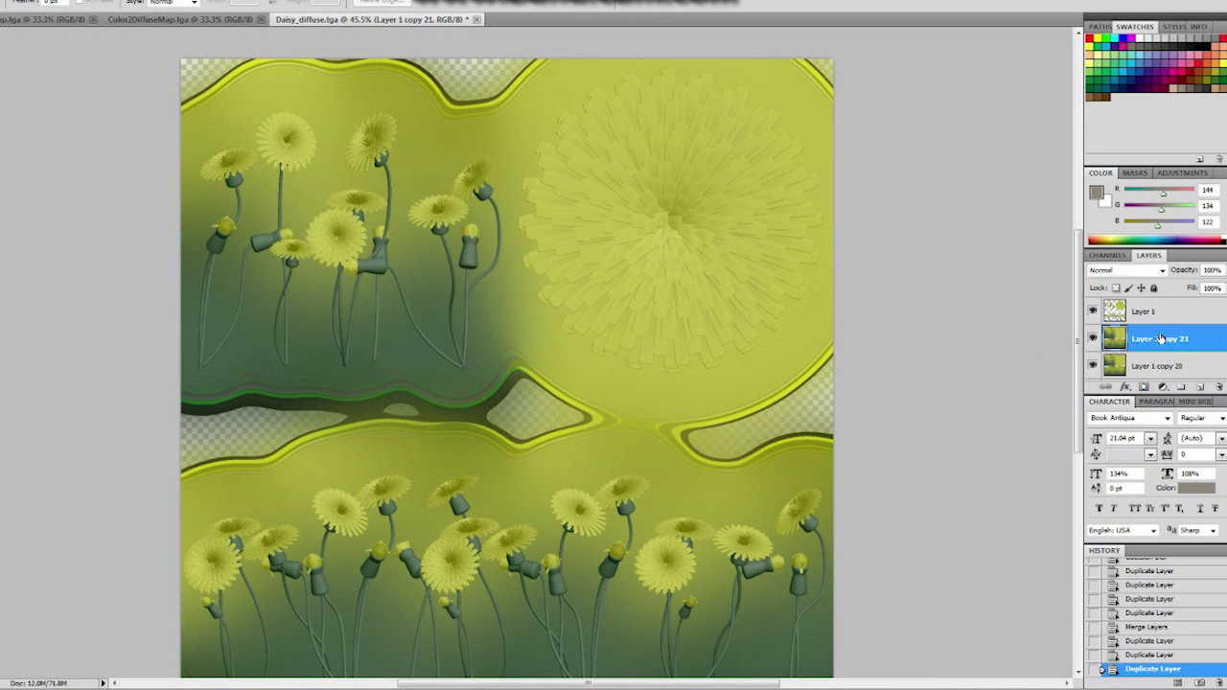
pyautogui.scroll(-2, 1173, 365)
pyautogui.keyDown('shift'); pyautogui.click(1175, 367); pyautogui.keyUp('shift')
pyautogui.rightClick(1175, 338)
pyautogui.click(1160, 638)
# Duplicate the merged Layer 1 copy 21 three times and merge the stack into a single background layer.
pyautogui.rightClick(1165, 329)
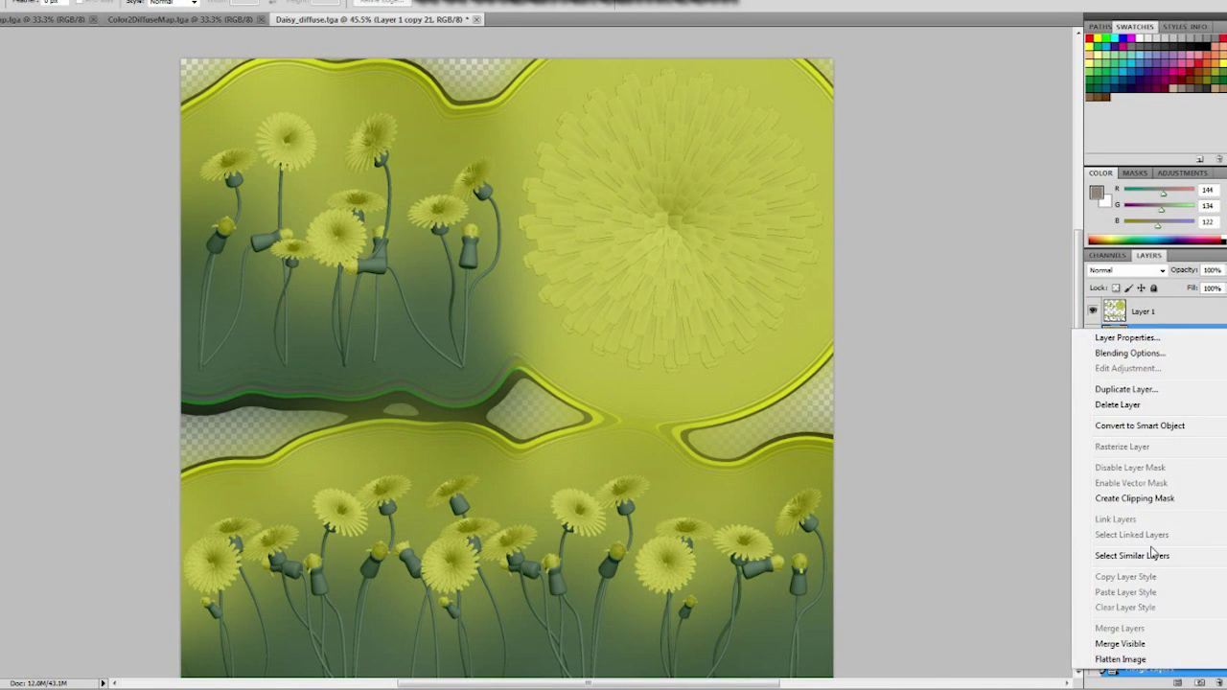
pyautogui.click(1127, 389)
pyautogui.press('Return')
pyautogui.rightClick(1150, 330)
pyautogui.click(1126, 389)
pyautogui.press('Return')
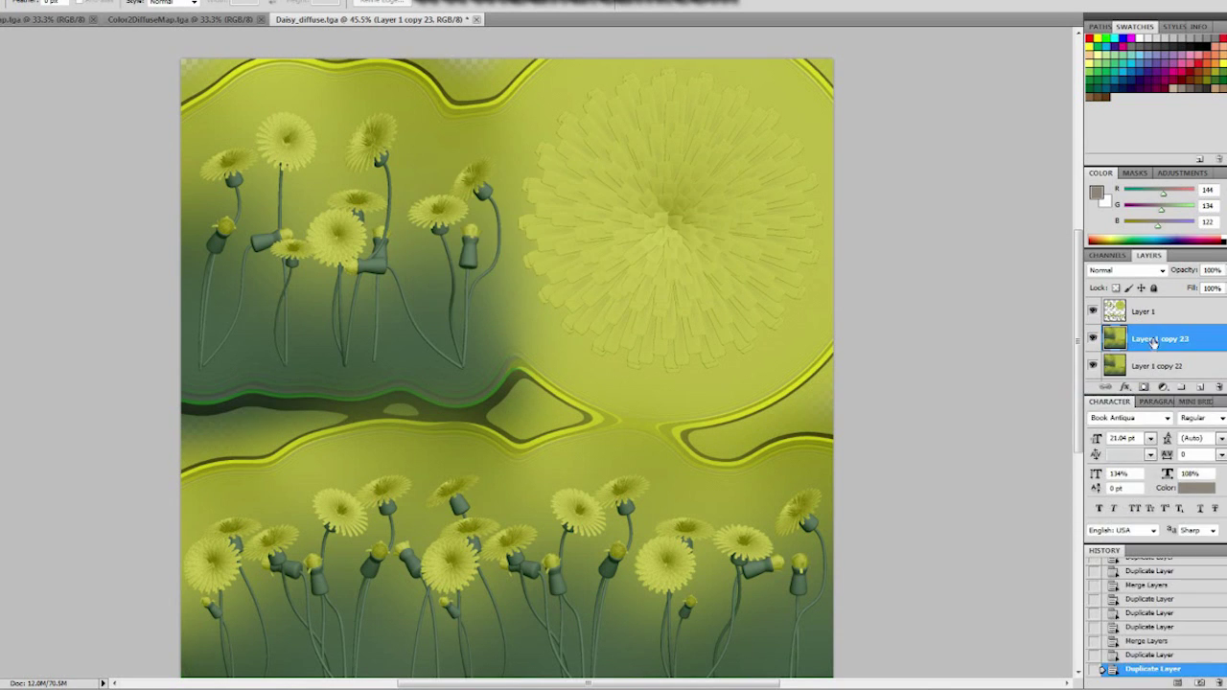
pyautogui.rightClick(1150, 337)
pyautogui.click(1136, 400)
pyautogui.press('Return')
pyautogui.keyDown('shift'); pyautogui.click(1167, 343); pyautogui.keyUp('shift')
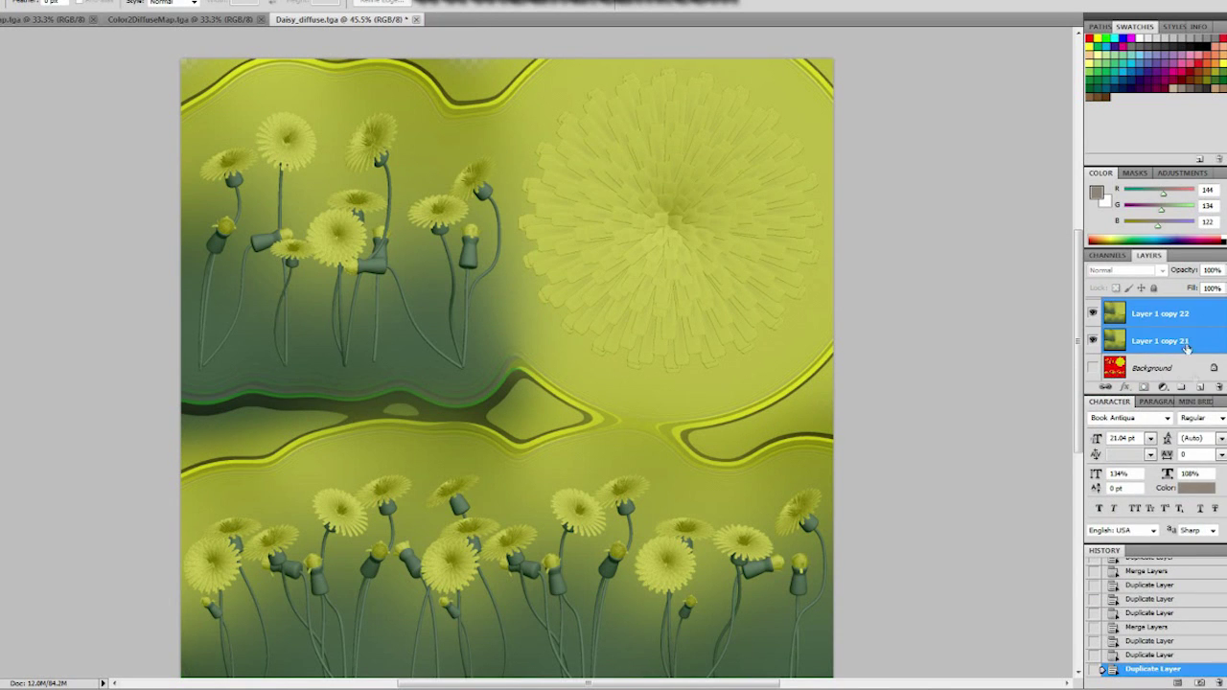
pyautogui.rightClick(1187, 347)
pyautogui.click(1151, 652)
# Apply a Gaussian Blur with a radius of about 58 pixels to the merged background layer.
pyautogui.click(101, 0)
pyautogui.moveTo(106, 104)
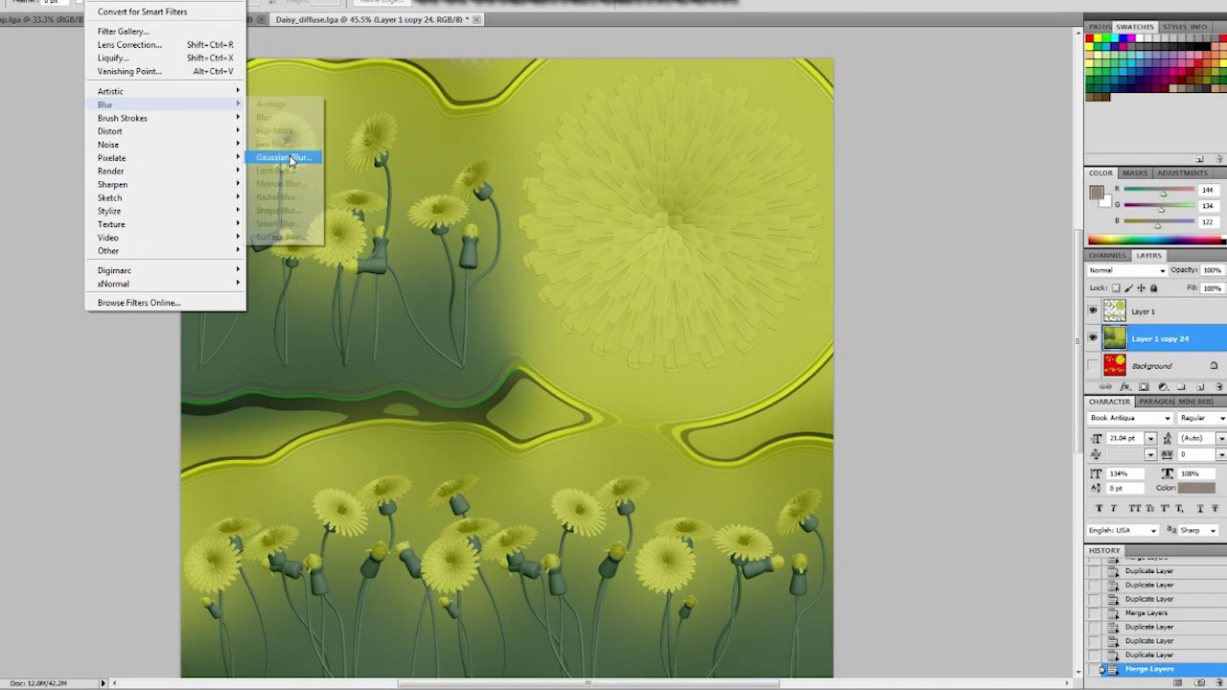
pyautogui.click(290, 159)
pyautogui.moveTo(1011, 397); pyautogui.dragTo(990, 400)
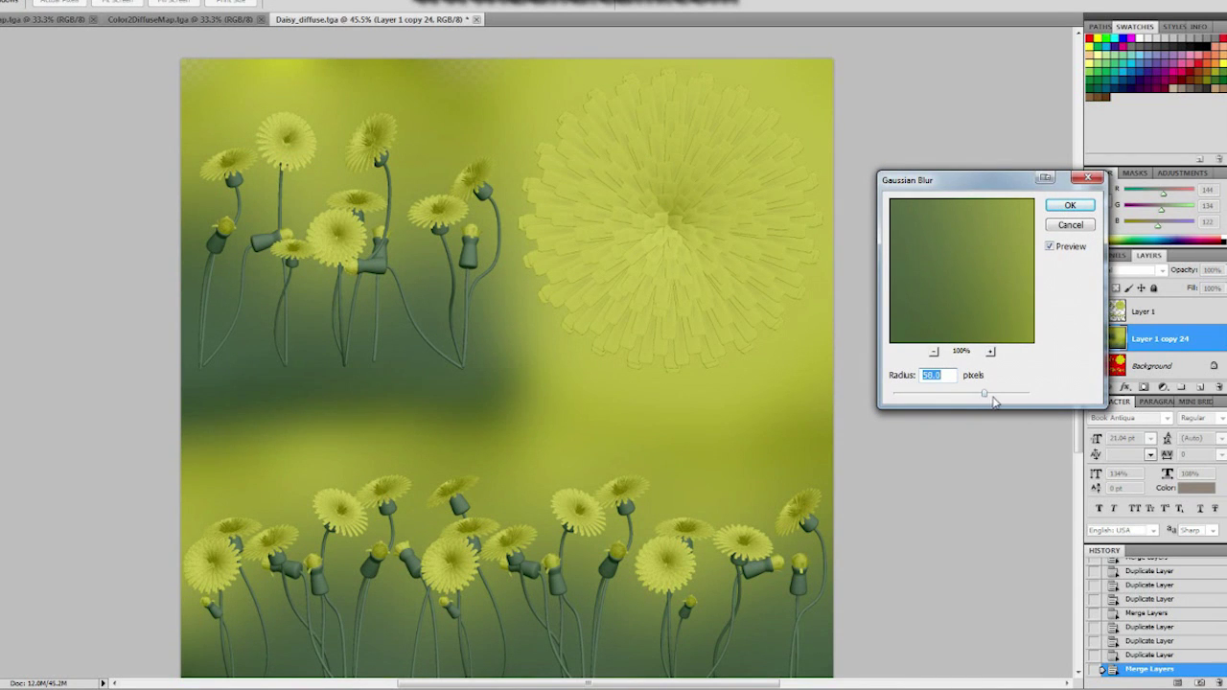
pyautogui.click(1073, 213)
# Reinforce the blurred background layer with a merged-down duplicate and merge the sharp Layer 1 down onto it.
pyautogui.scroll(-1, 936, 365)
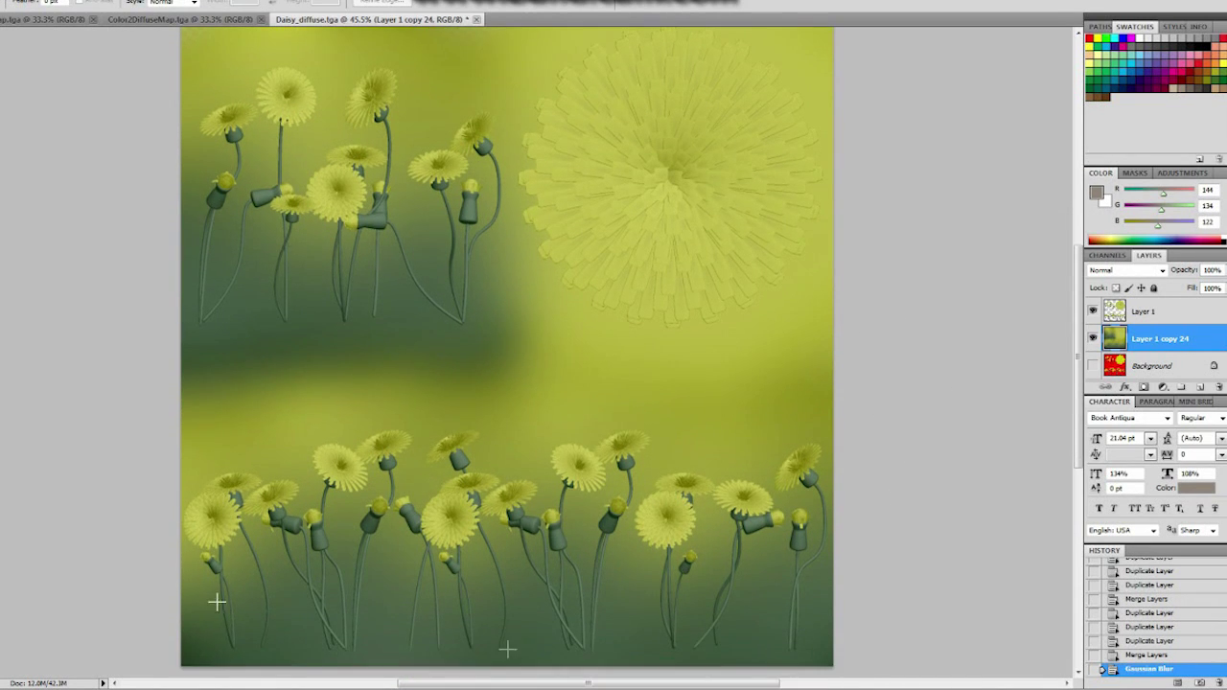
pyautogui.scroll(1, 999, 267)
pyautogui.rightClick(1150, 338)
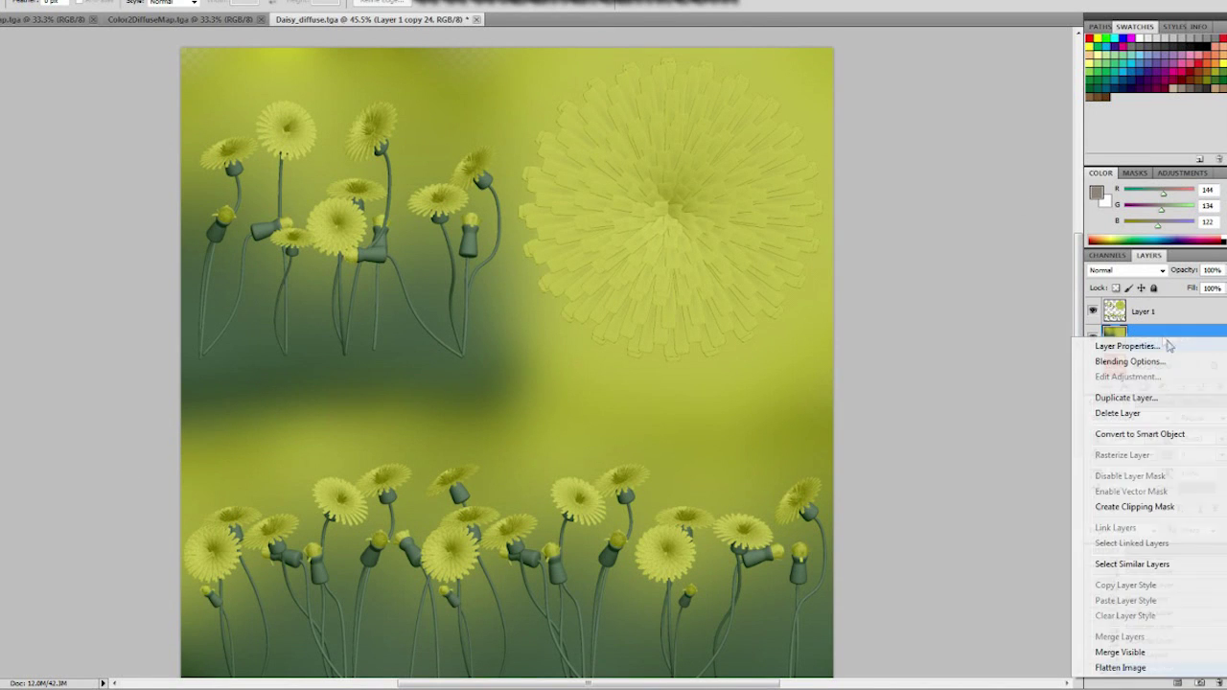
pyautogui.click(1155, 392)
pyautogui.press('Return')
pyautogui.rightClick(1104, 347)
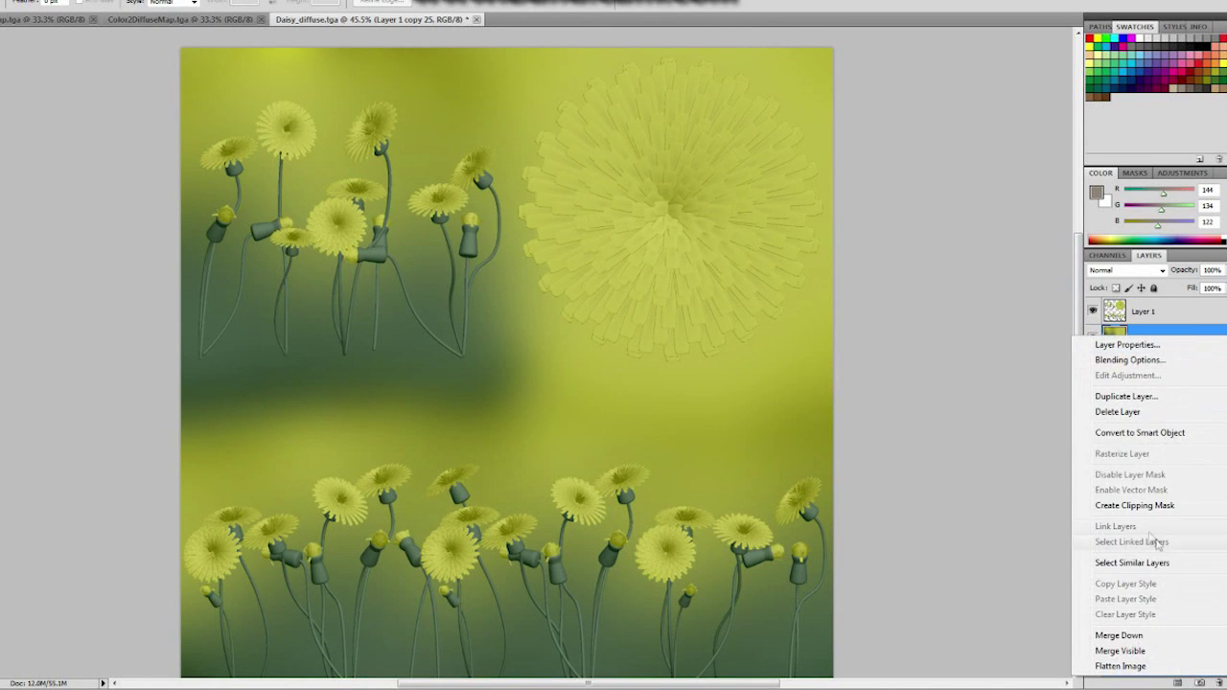
pyautogui.click(1140, 624)
pyautogui.rightClick(1158, 310)
pyautogui.click(1126, 610)
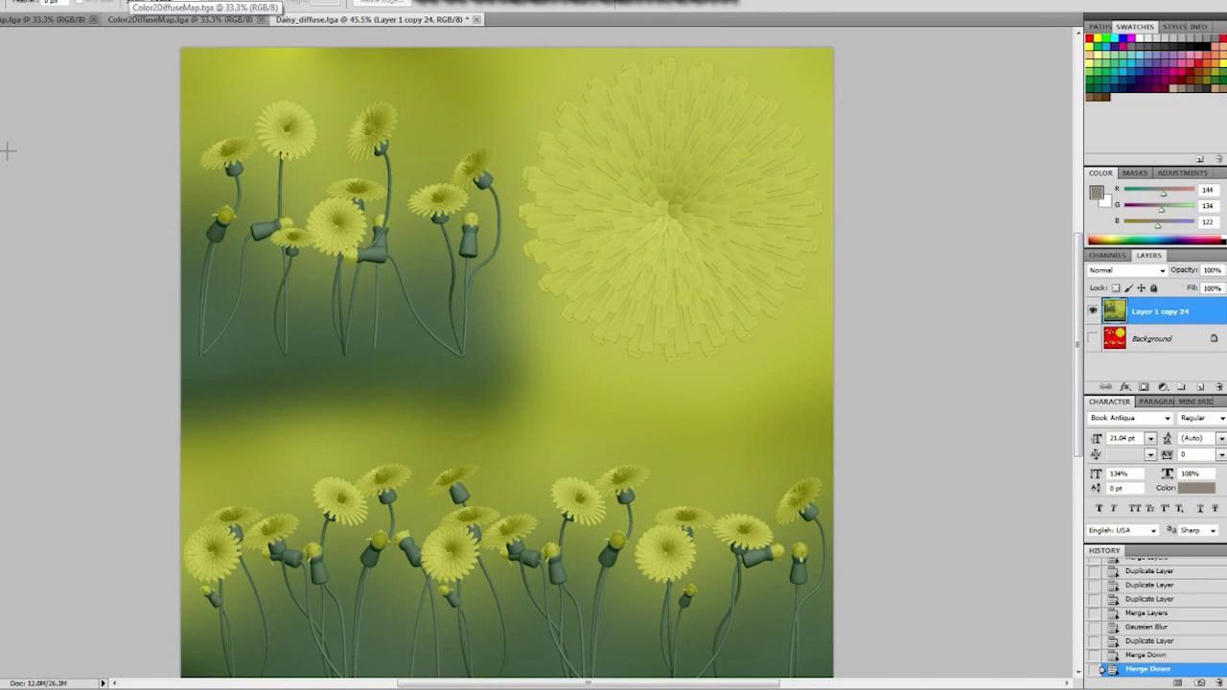
# Save the texture in Photoshop format as Daisy_diffuse.psd in the 1. Tutorial folder.
pyautogui.click(0, 0)
pyautogui.click(75, 191)
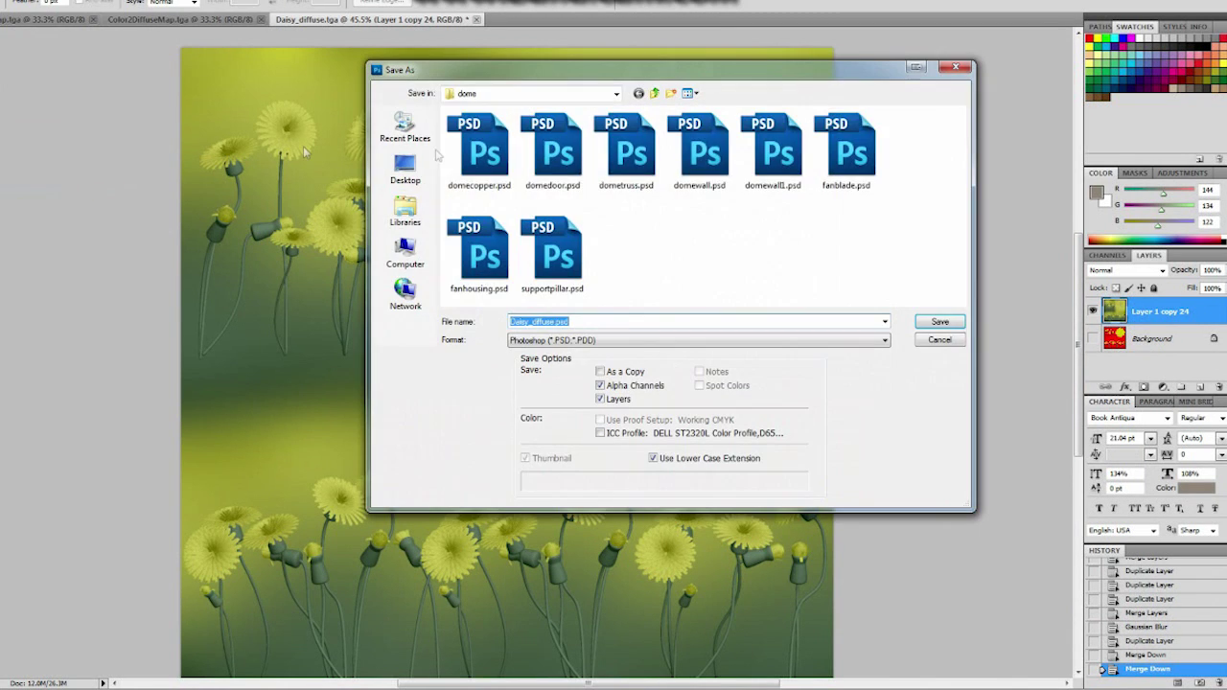
pyautogui.click(405, 211)
pyautogui.doubleClick(506, 179)
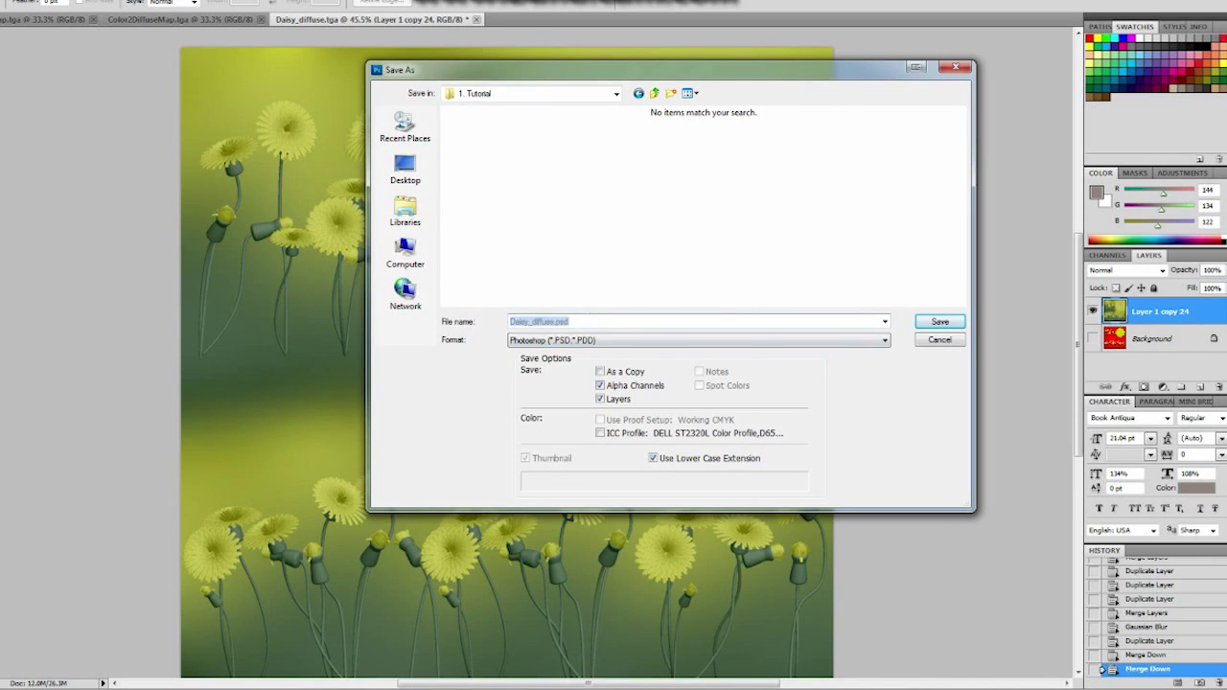
pyautogui.press('Return')
# Resize the image to 512 by 512 pixels and inspect the smaller texture.
pyautogui.hotkey('alt', 'i')
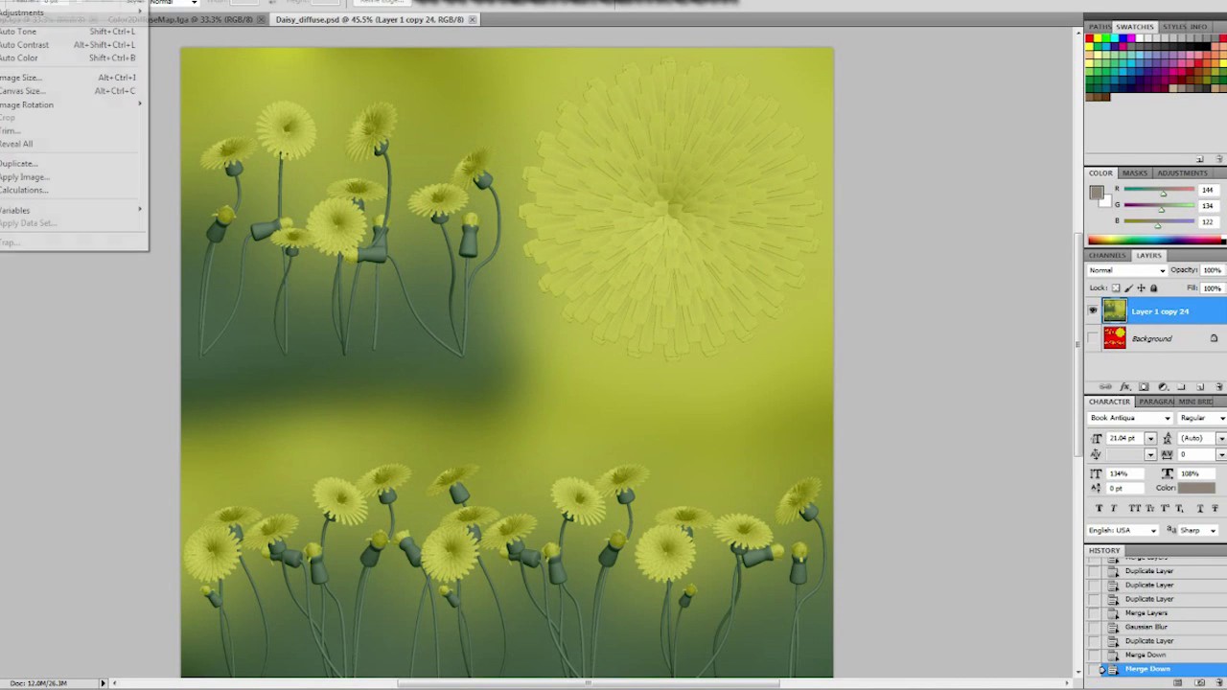
pyautogui.click(29, 79)
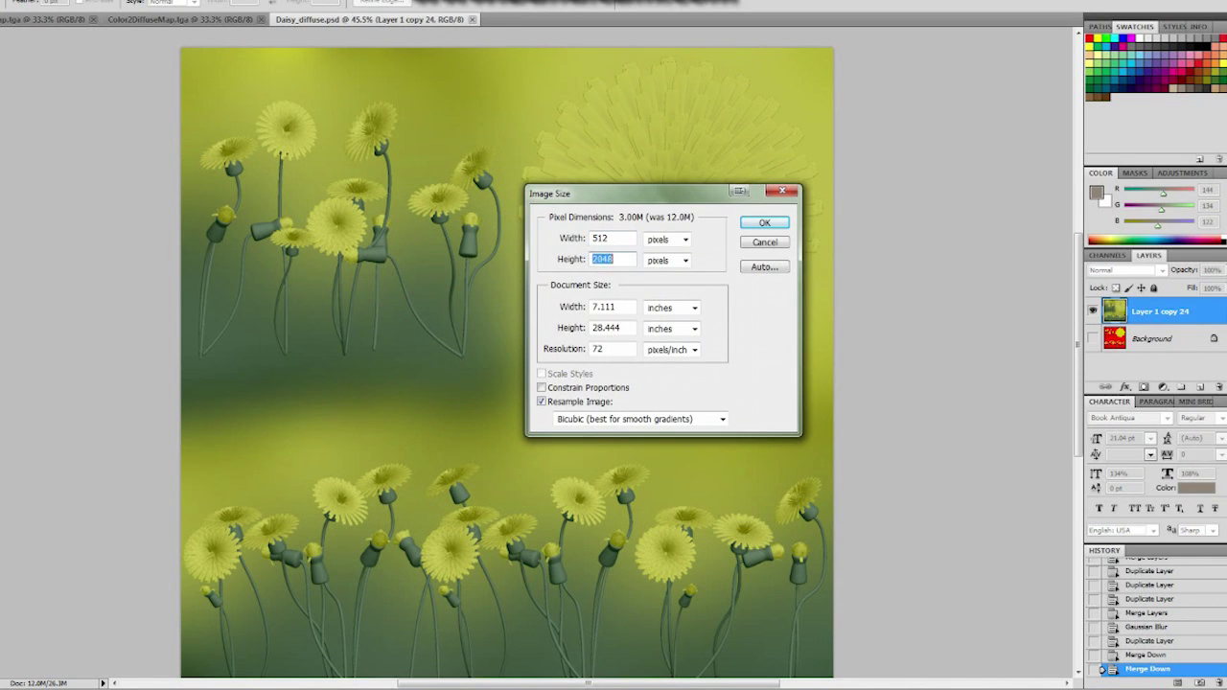
pyautogui.click(764, 222)
pyautogui.keyDown('alt'); pyautogui.scroll(5, 526, 381); pyautogui.keyUp('alt')
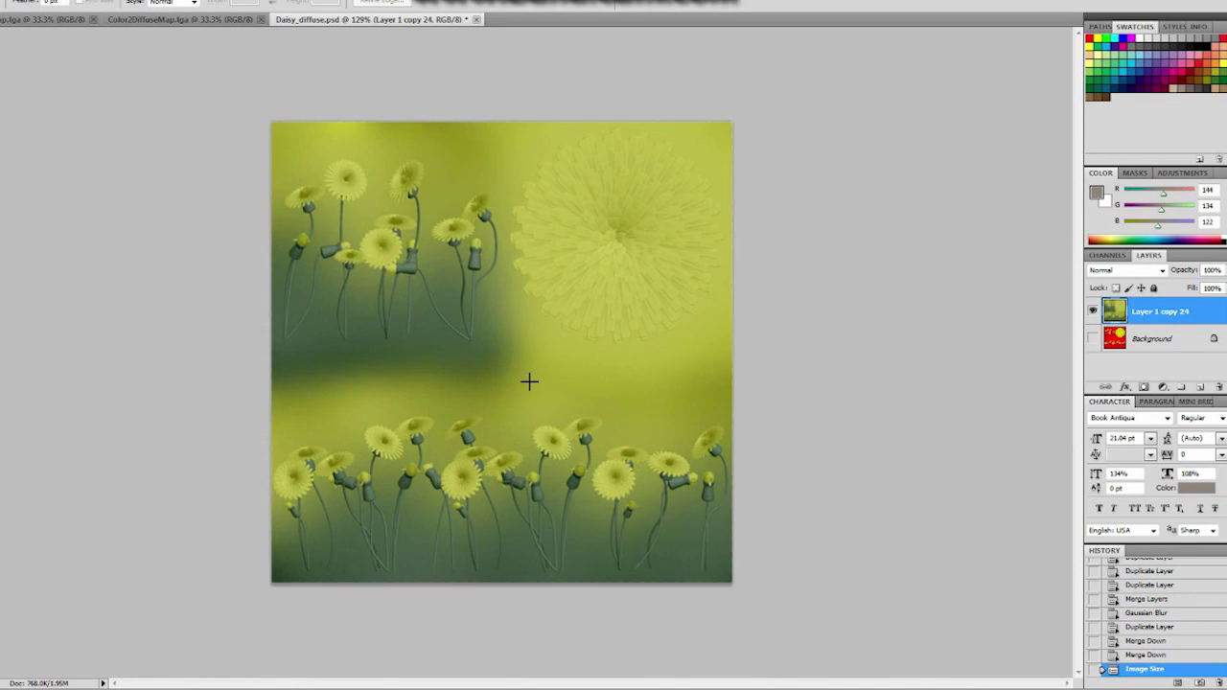
pyautogui.hotkey('ctrl', 'z')
pyautogui.hotkey('ctrl', 'z')
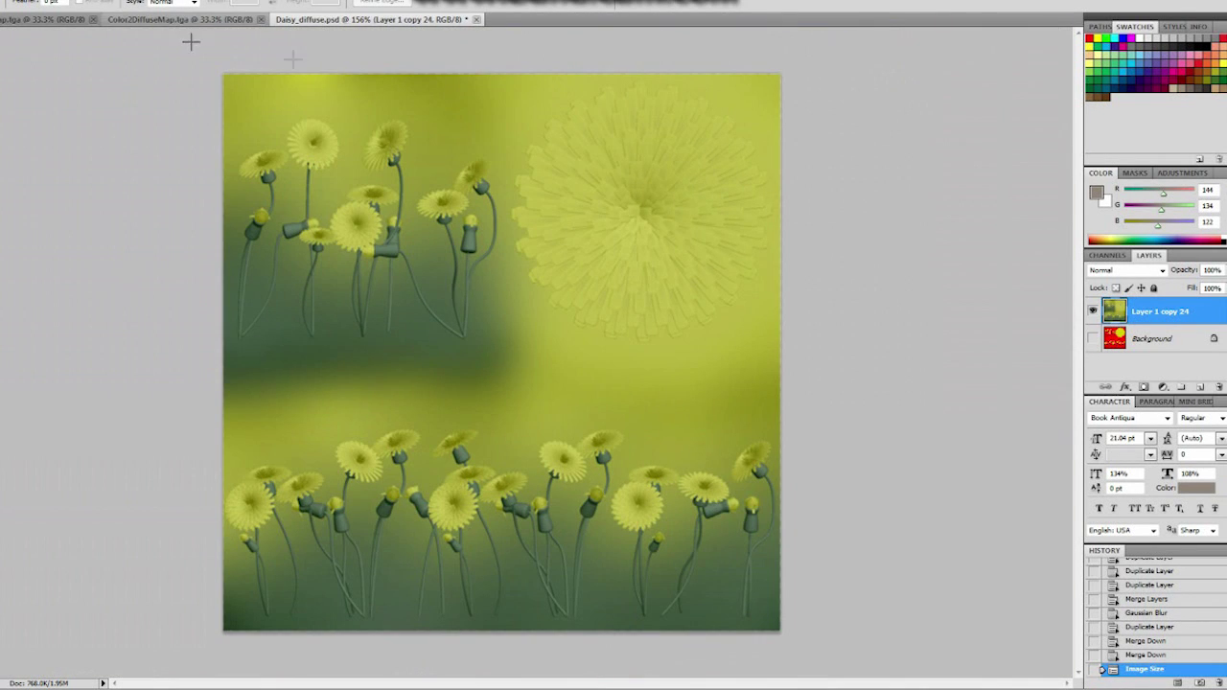
# Try resizing the reduced texture up to 1024 by 1024 pixels.
pyautogui.hotkey('alt', 'i')
pyautogui.write('i10')
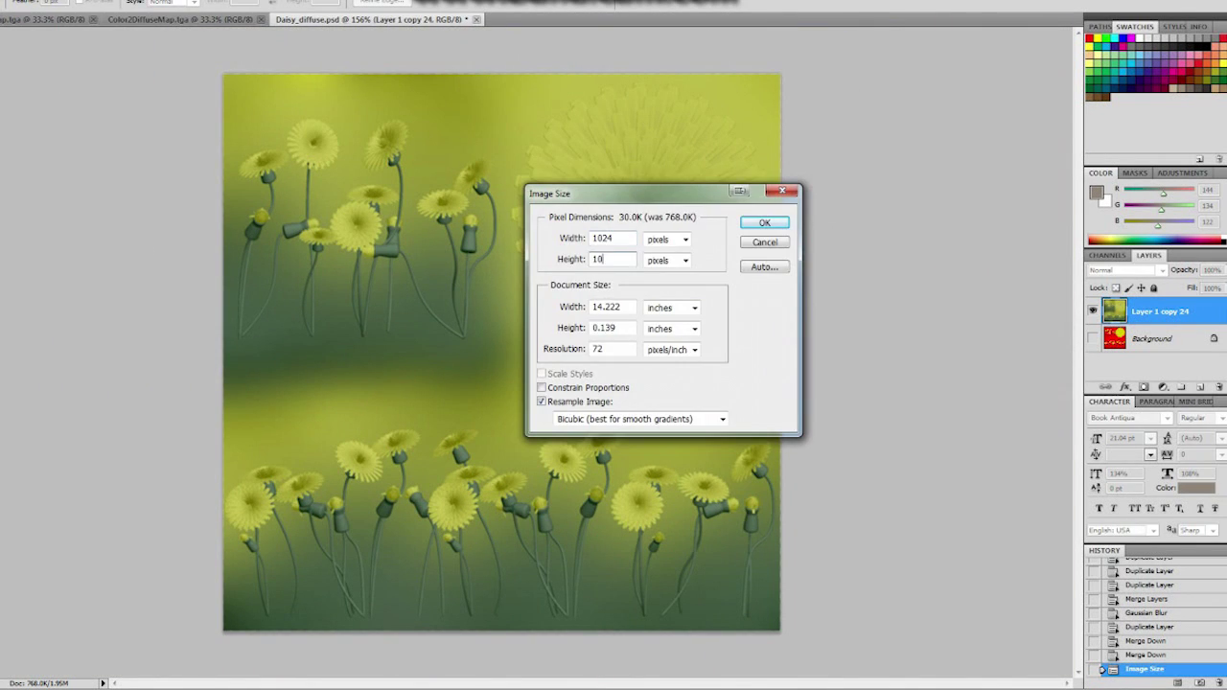
pyautogui.write('24')
pyautogui.press('Return')
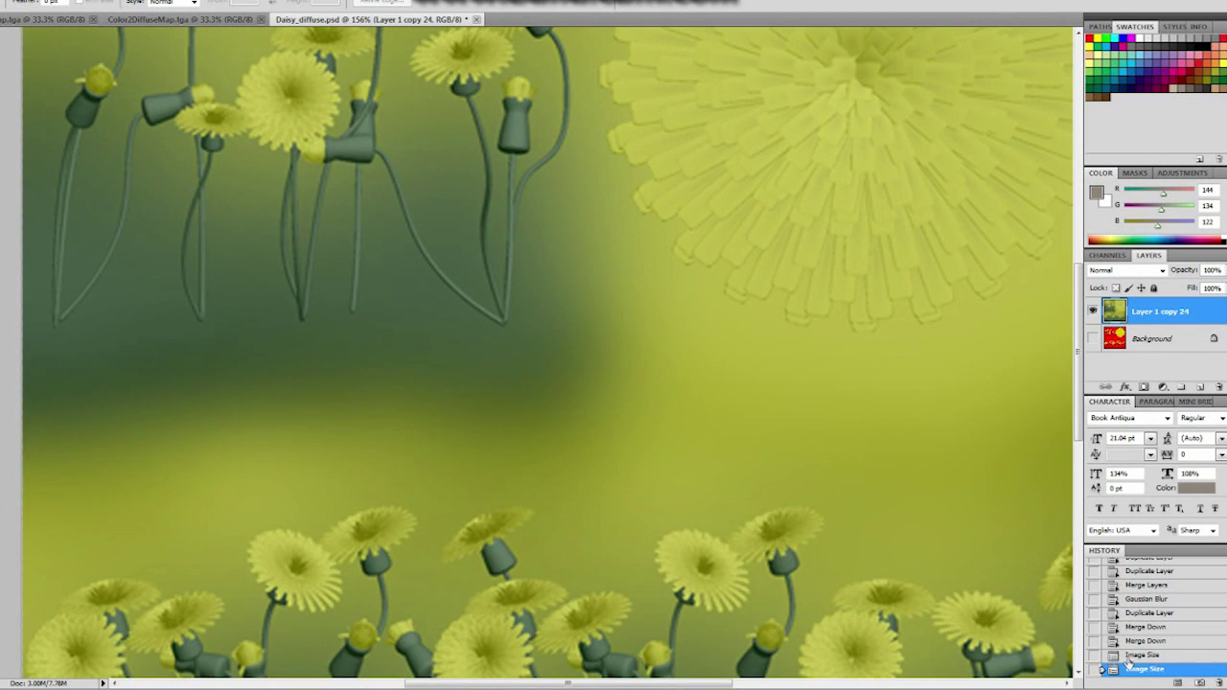
# Revert the texture to the merged state before both resizes and resize it to 1024 by 1024 pixels.
pyautogui.click(1104, 641)
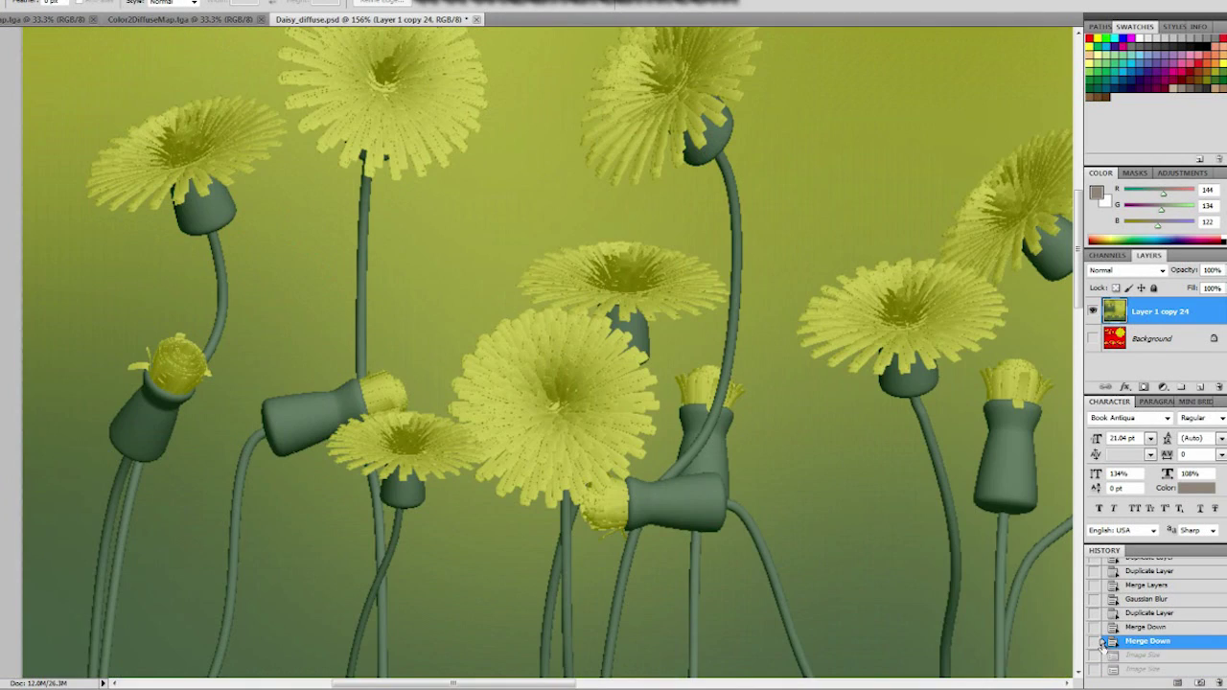
pyautogui.hotkey('ctrl', '0')
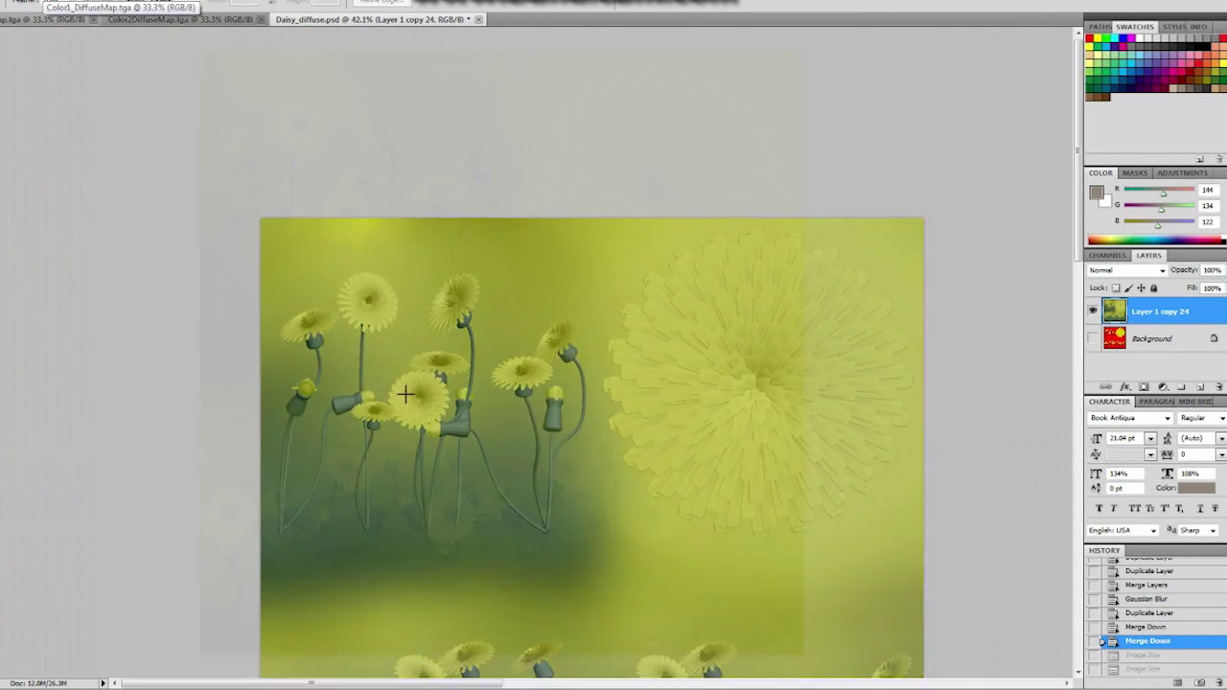
pyautogui.hotkey('alt', 'i')
pyautogui.write('i')
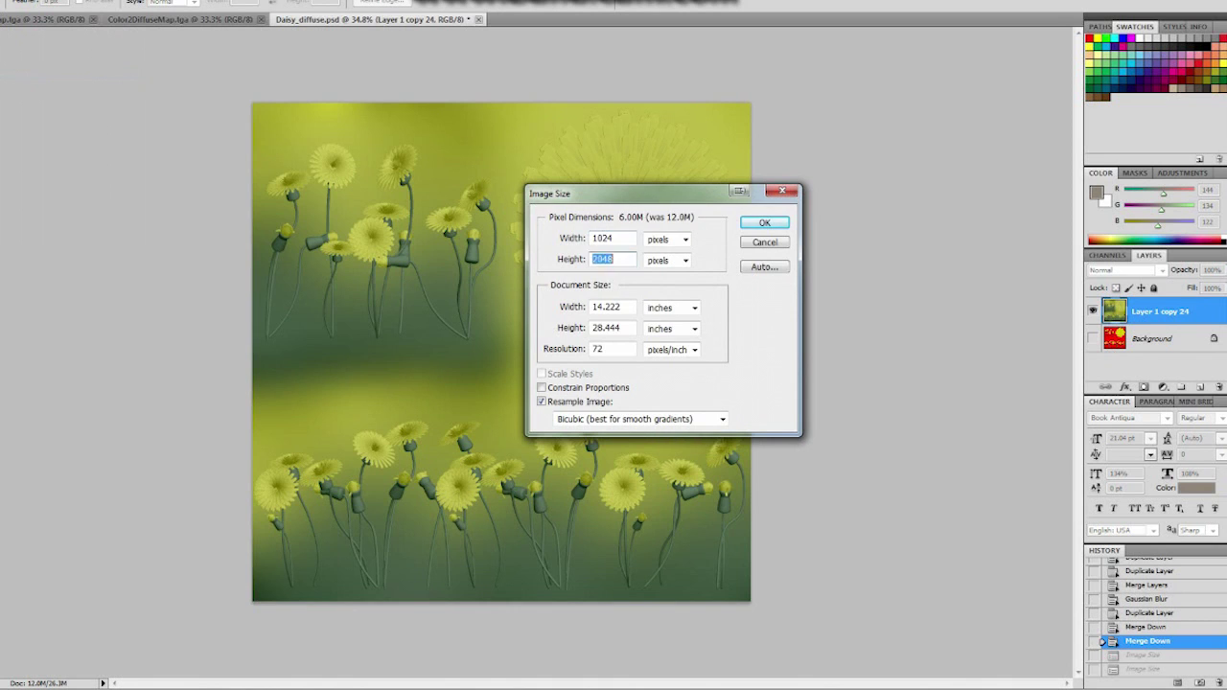
pyautogui.write('1024')
pyautogui.press('Return')
pyautogui.hotkey('ctrl', '0')
# Save the resized texture in PNG format as Daisy_diffuse in the 1. Tutorial folder.
pyautogui.hotkey('alt', 'f')
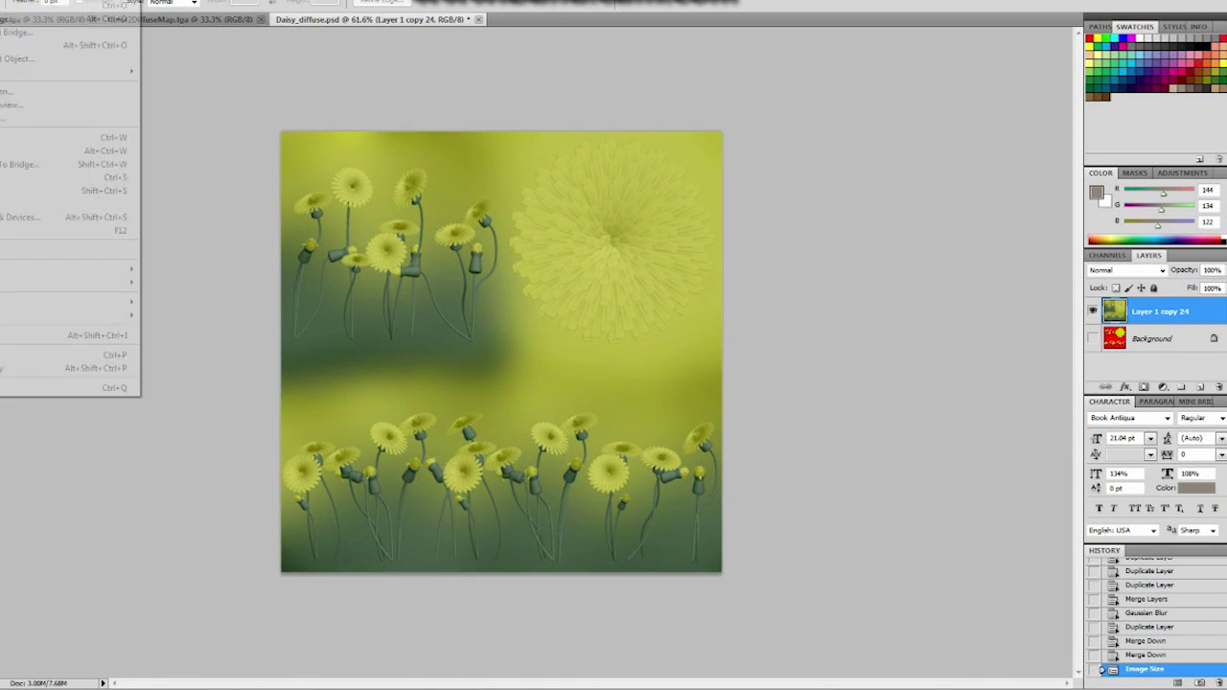
pyautogui.click(86, 190)
pyautogui.click(581, 340)
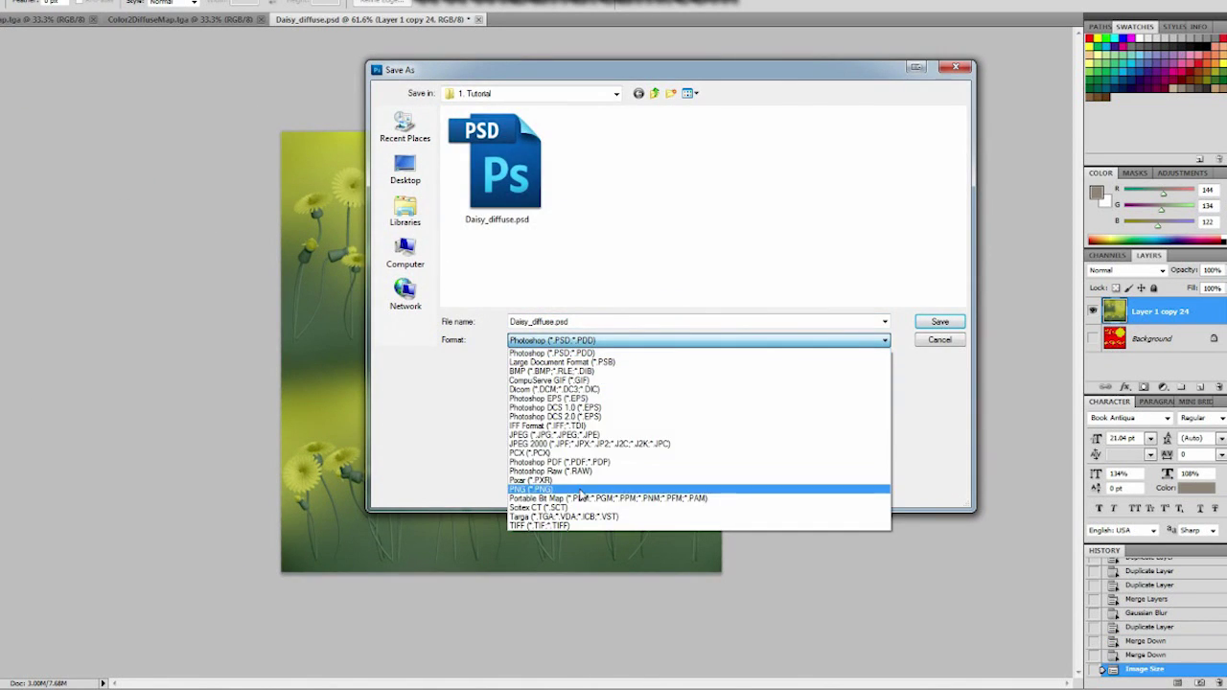
pyautogui.click(536, 489)
pyautogui.click(941, 324)
pyautogui.click(620, 210)
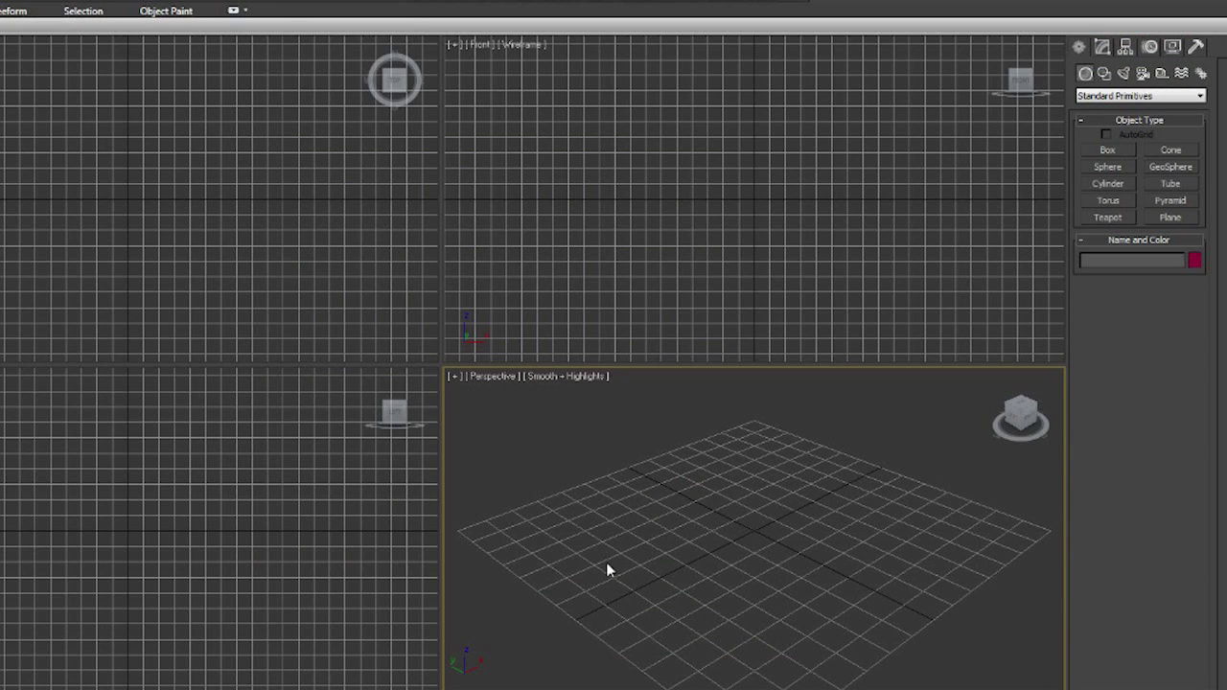
# Switch to 3ds Max and create a box at the origin with length 16, width 16 and height 96.
pyautogui.click(1112, 151)
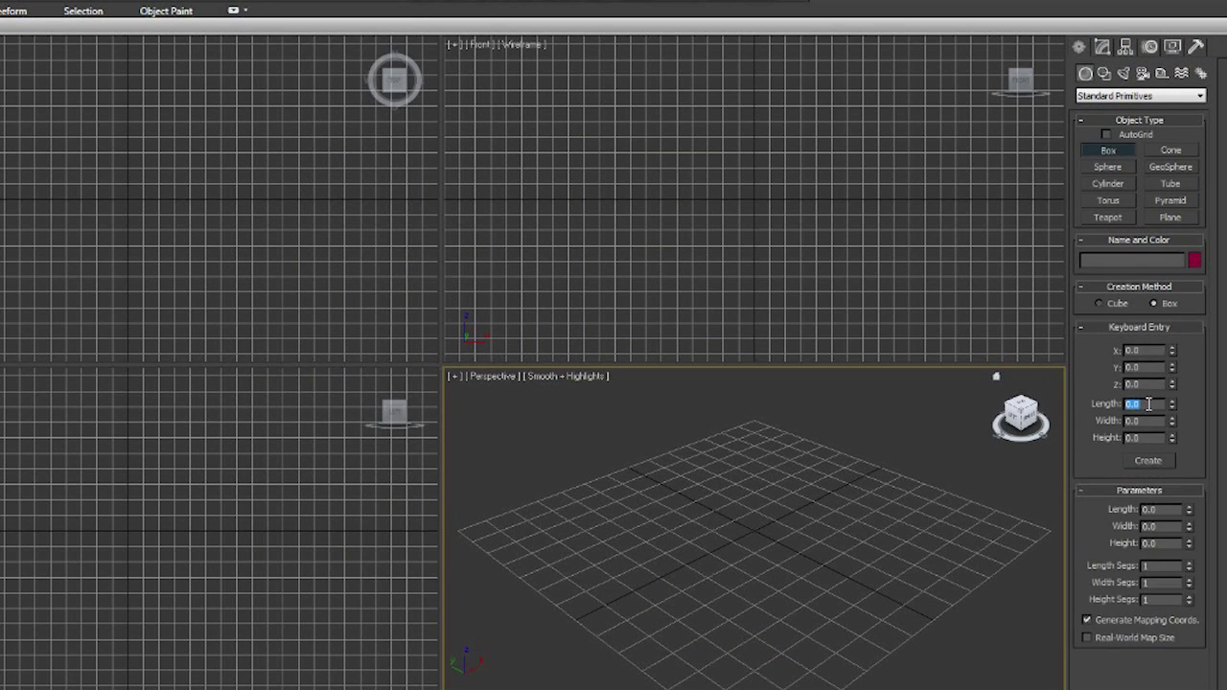
pyautogui.click(1148, 460)
pyautogui.hotkey('ctrl', 'shift', 'z')
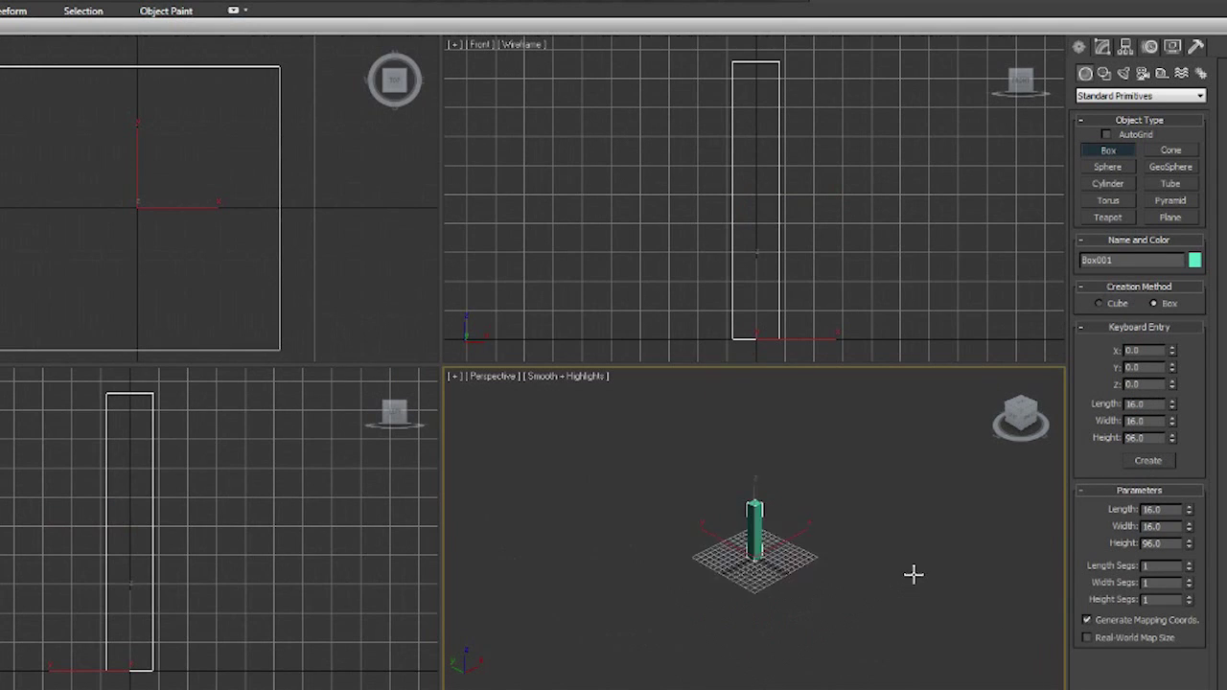
# Draw a plane beside the box in the Front view and set it to 40 by 40 with 2 by 2 segments.
pyautogui.click(1171, 217)
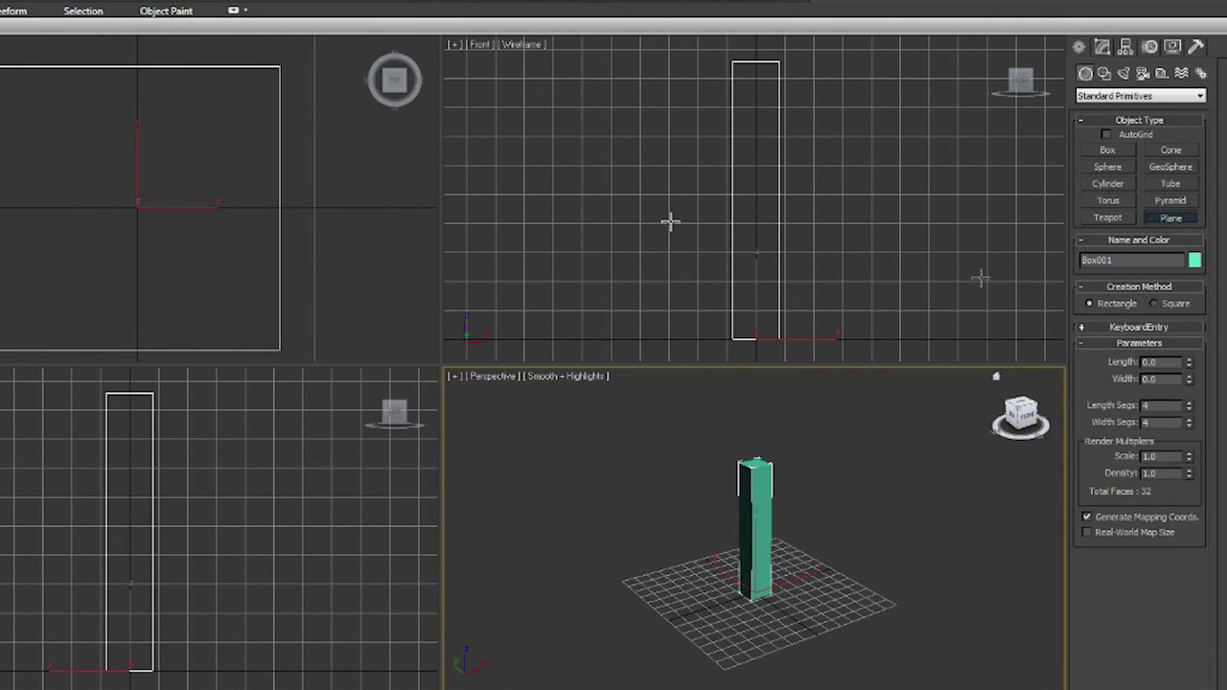
pyautogui.moveTo(728, 338); pyautogui.dragTo(611, 225)
pyautogui.rightClick(911, 260)
pyautogui.click(1102, 46)
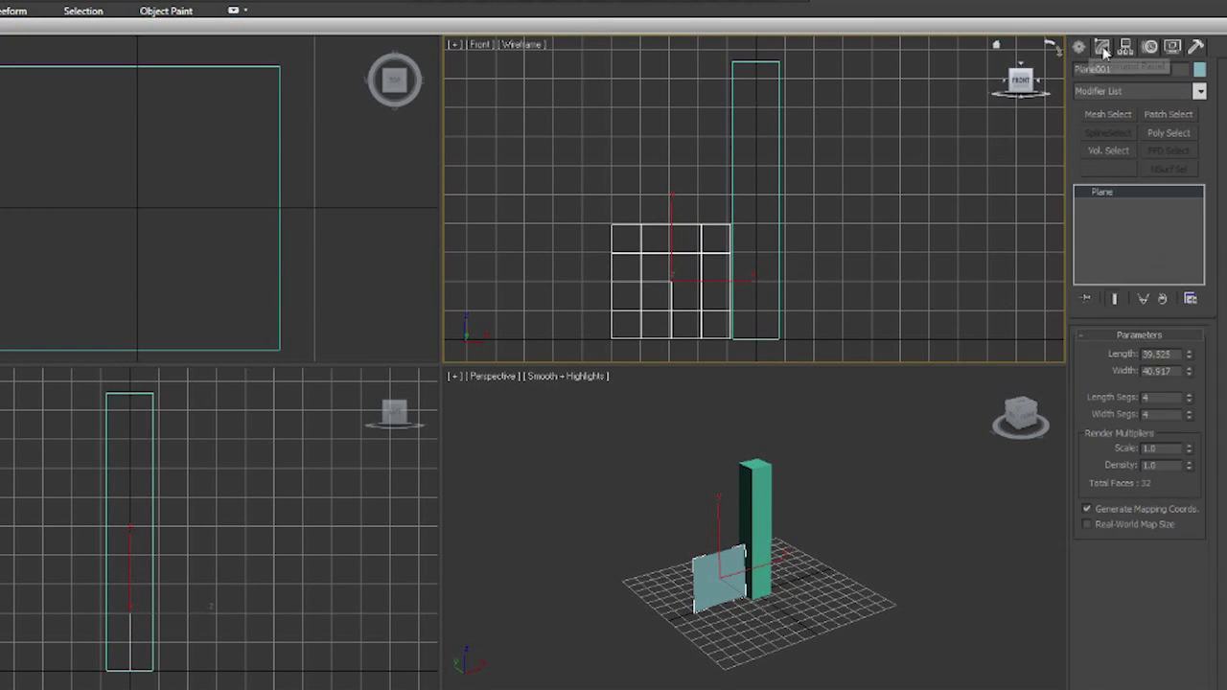
pyautogui.doubleClick(1169, 353)
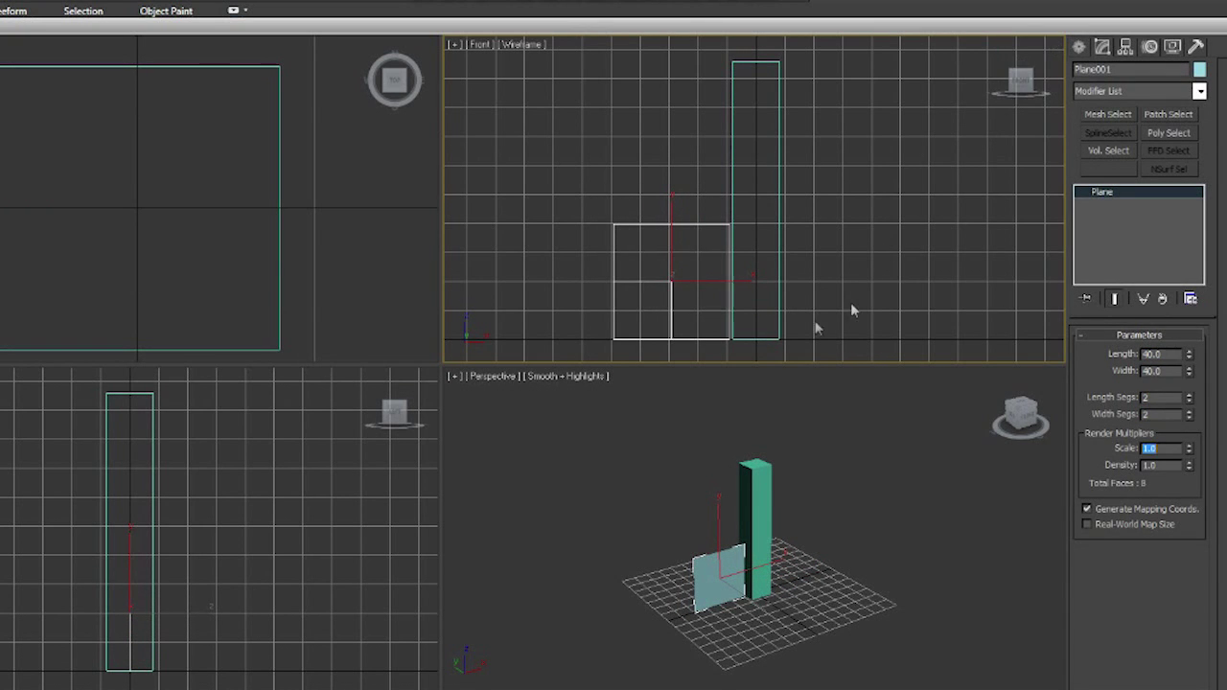
# Maximize the Perspective view with edged faces shown and delete the tall box.
pyautogui.rightClick(885, 558)
pyautogui.hotkey('alt', 'w')
pyautogui.press('F4')
pyautogui.rightClick(793, 563)
pyautogui.keyDown('alt'); pyautogui.moveTo(793, 563); pyautogui.dragTo(611, 542, button='middle'); pyautogui.keyUp('alt')
pyautogui.click(463, 449)
pyautogui.press('Delete')
pyautogui.press('z')
pyautogui.scroll(-8, 489, 513)
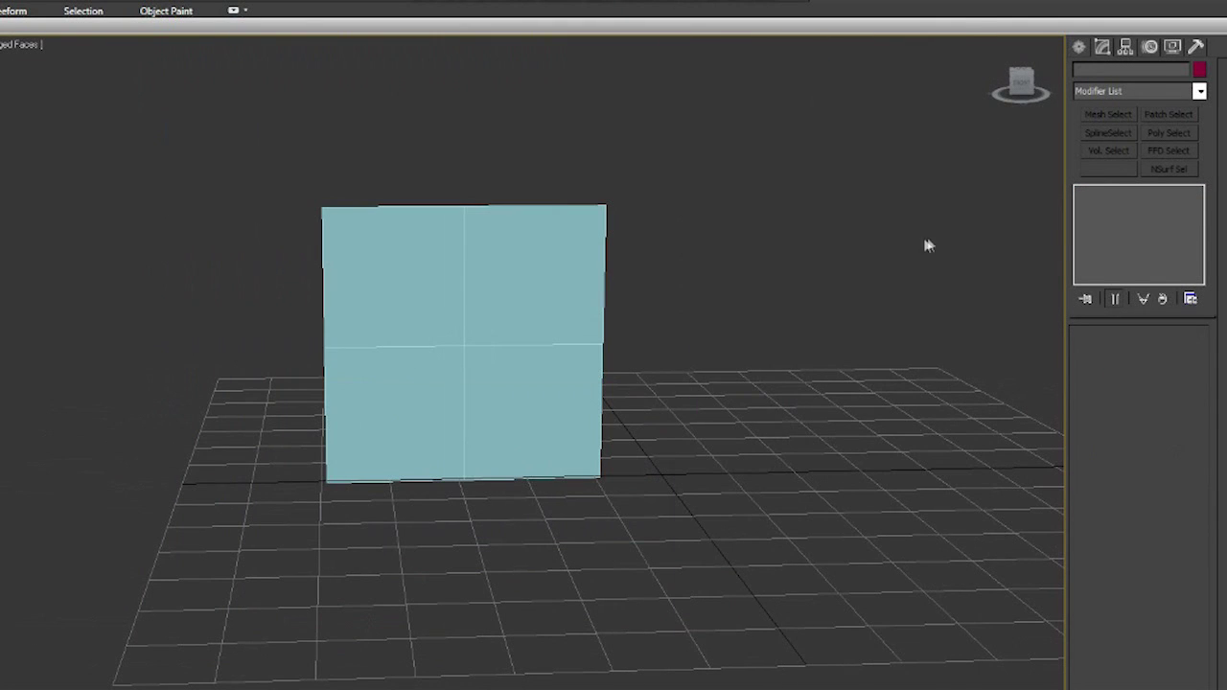
# Load Daisy_diffuse.png as the diffuse bitmap of the first material.
pyautogui.press('m')
pyautogui.click(800, 381)
pyautogui.doubleClick(454, 174)
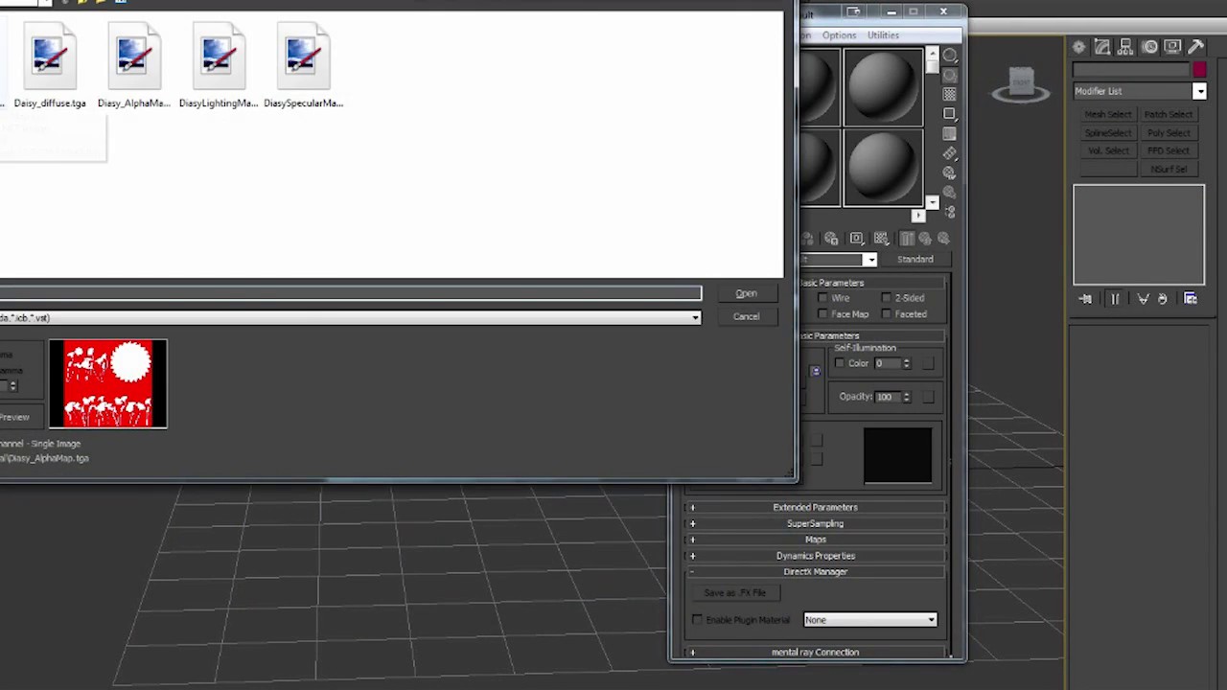
pyautogui.click(40, 318)
pyautogui.click(39, 333)
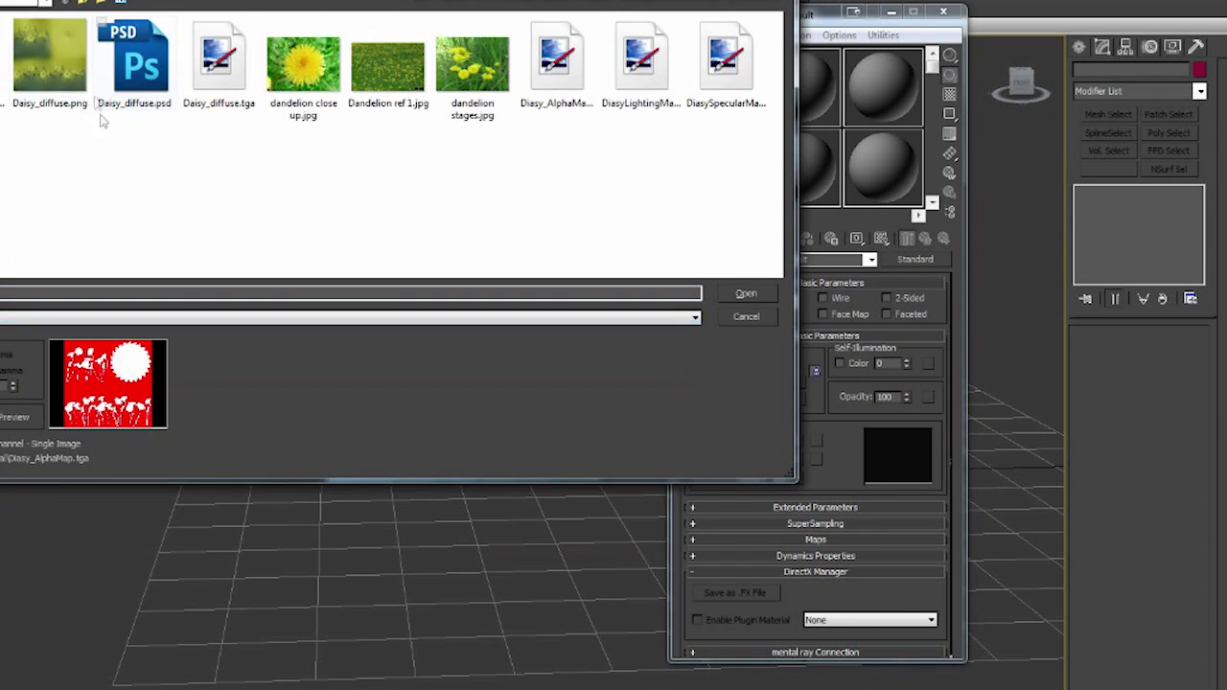
pyautogui.doubleClick(93, 47)
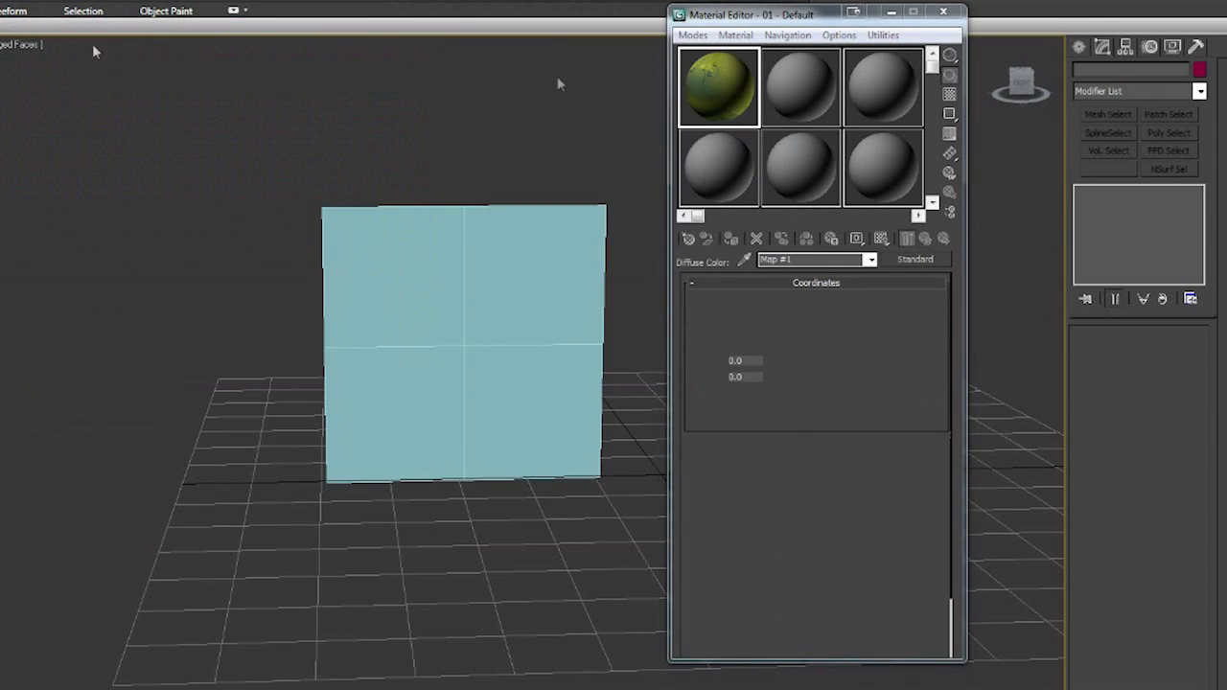
pyautogui.click(909, 240)
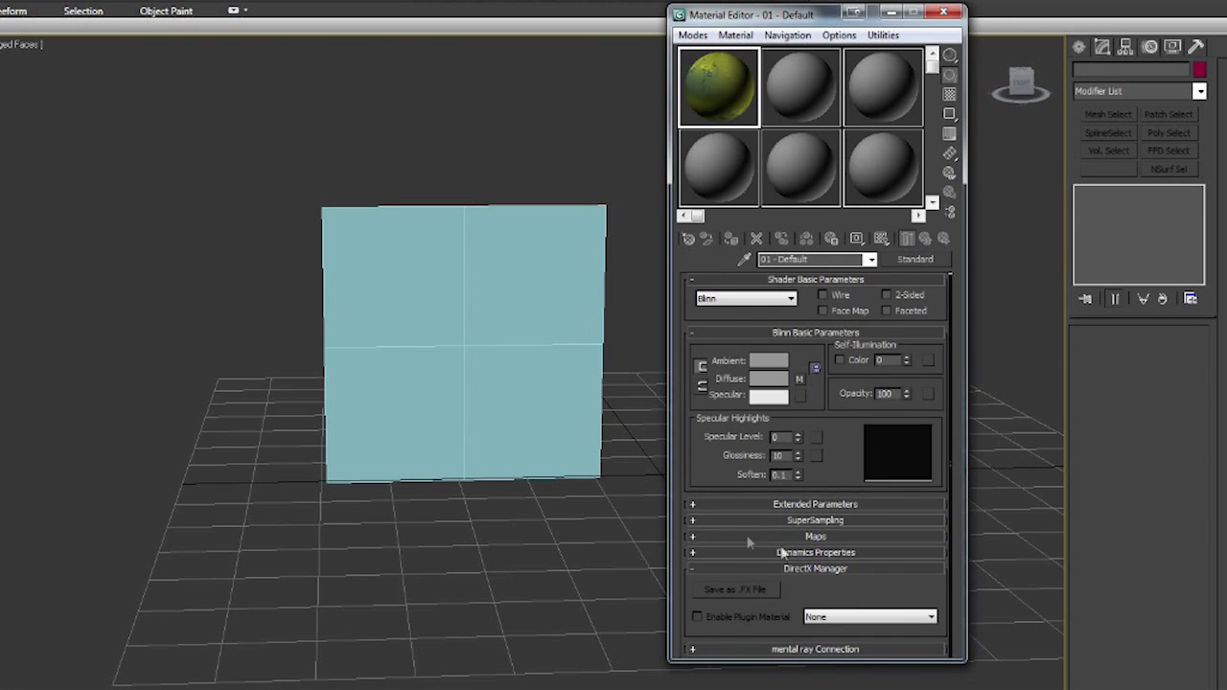
# Load Diasy_AlphaMap.tga as the material's opacity bitmap and return to the parent material.
pyautogui.click(749, 538)
pyautogui.click(870, 407)
pyautogui.doubleClick(469, 179)
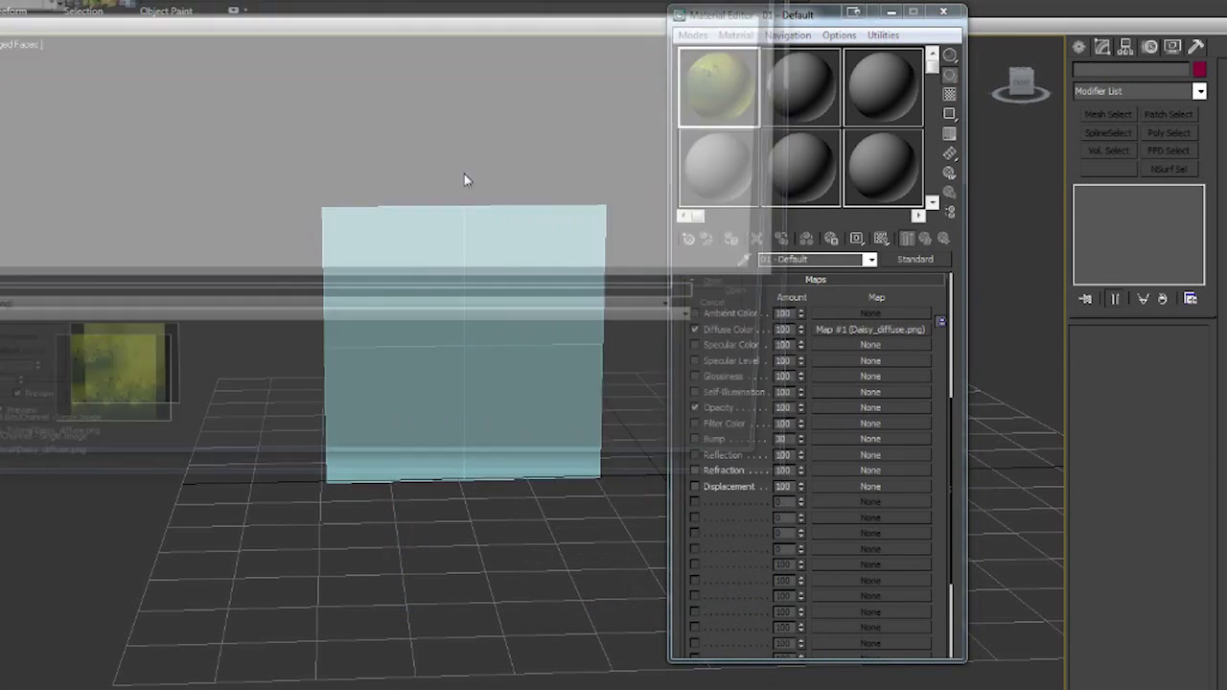
pyautogui.click(25, 323)
pyautogui.click(9, 332)
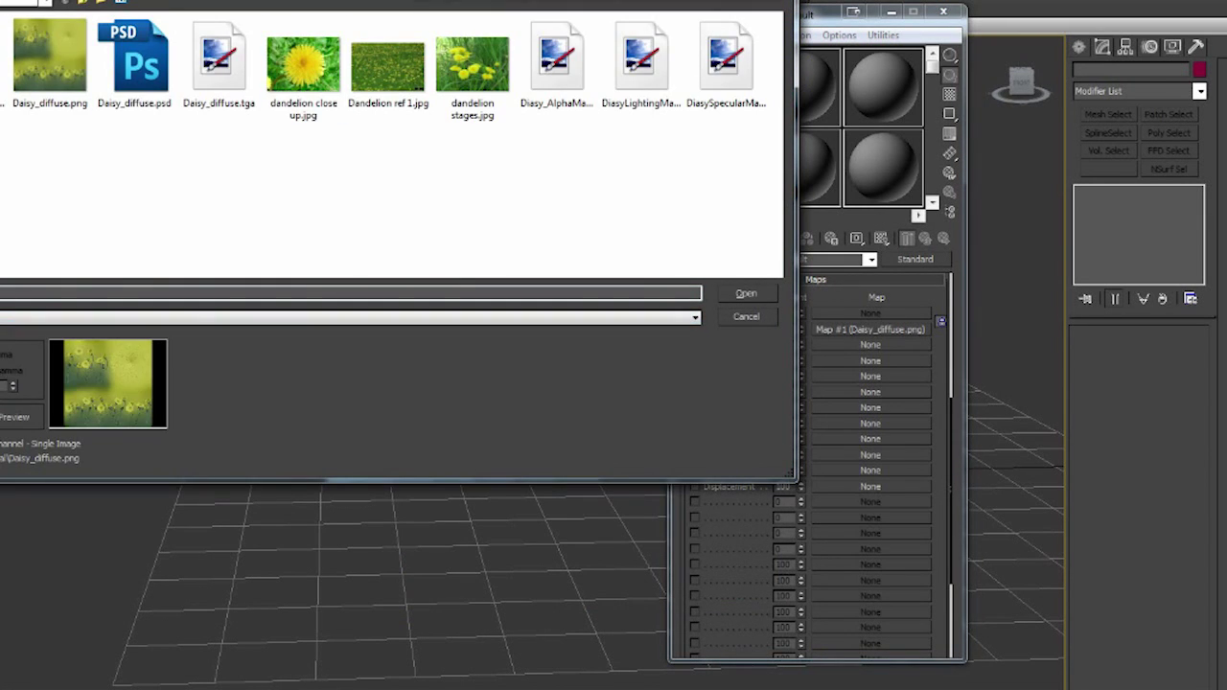
pyautogui.doubleClick(556, 62)
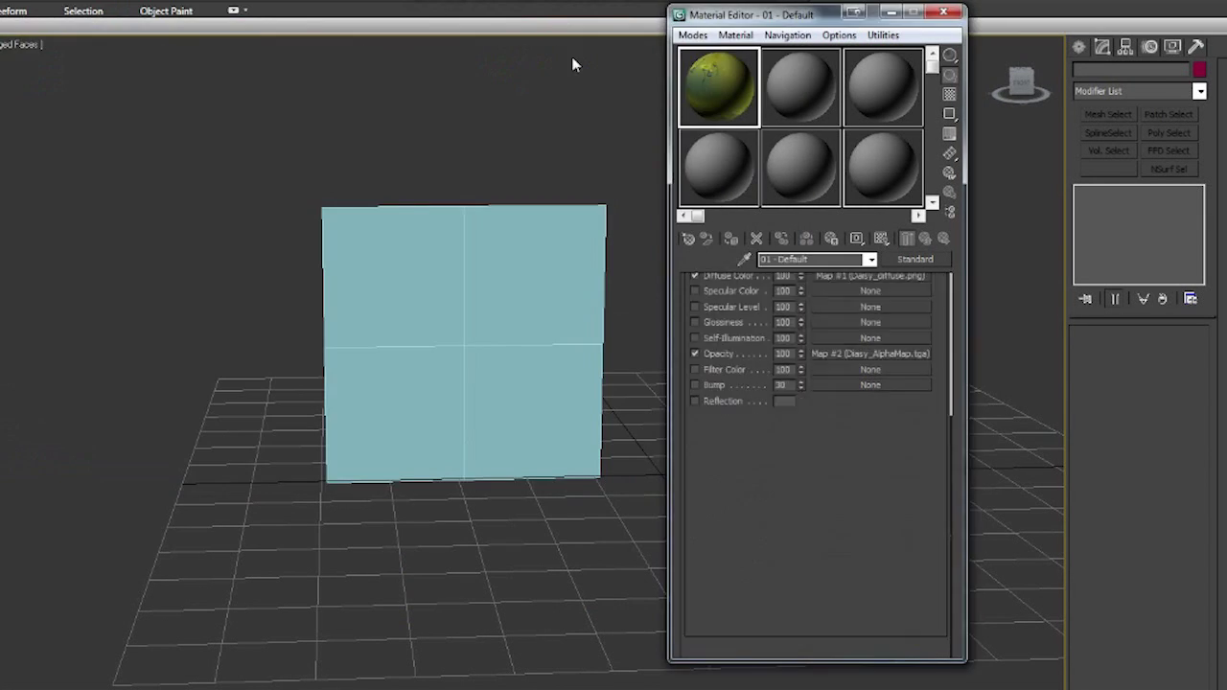
pyautogui.click(926, 239)
# Show the diffuse map in the viewport and assign the material to the plane.
pyautogui.click(870, 330)
pyautogui.click(925, 241)
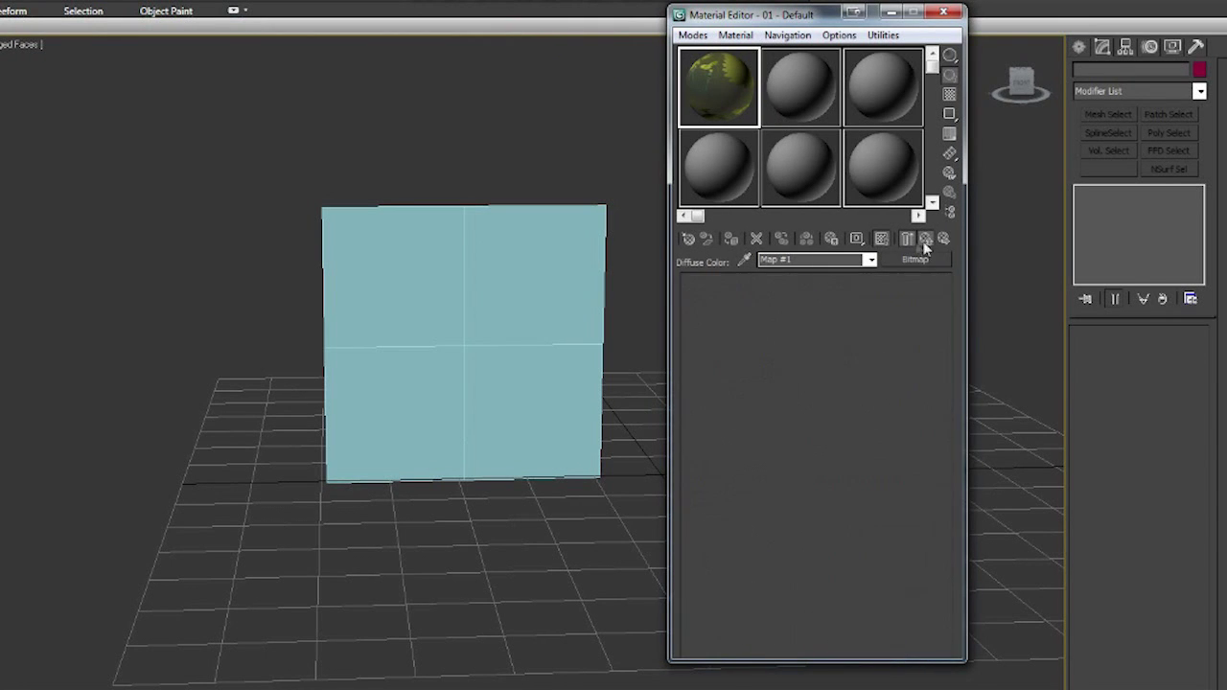
pyautogui.moveTo(720, 88); pyautogui.dragTo(527, 275)
# Examine the daisy texture and its transparent edges on the plane up close, and close the Material Editor.
pyautogui.scroll(6, 528, 278)
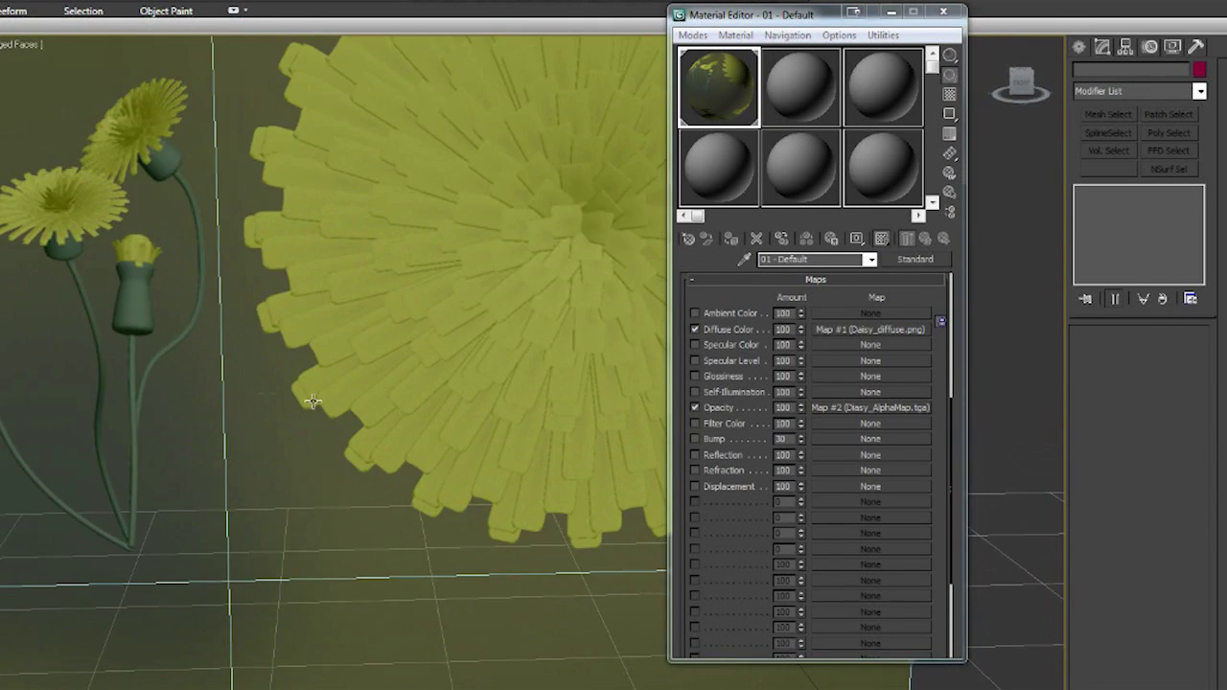
pyautogui.scroll(3, 163, 386)
pyautogui.scroll(-3, 164, 387)
pyautogui.moveTo(164, 386); pyautogui.dragTo(401, 420, button='middle')
pyautogui.scroll(-5, 425, 380)
pyautogui.scroll(6, 614, 345)
pyautogui.moveTo(613, 345); pyautogui.dragTo(460, 360, button='middle')
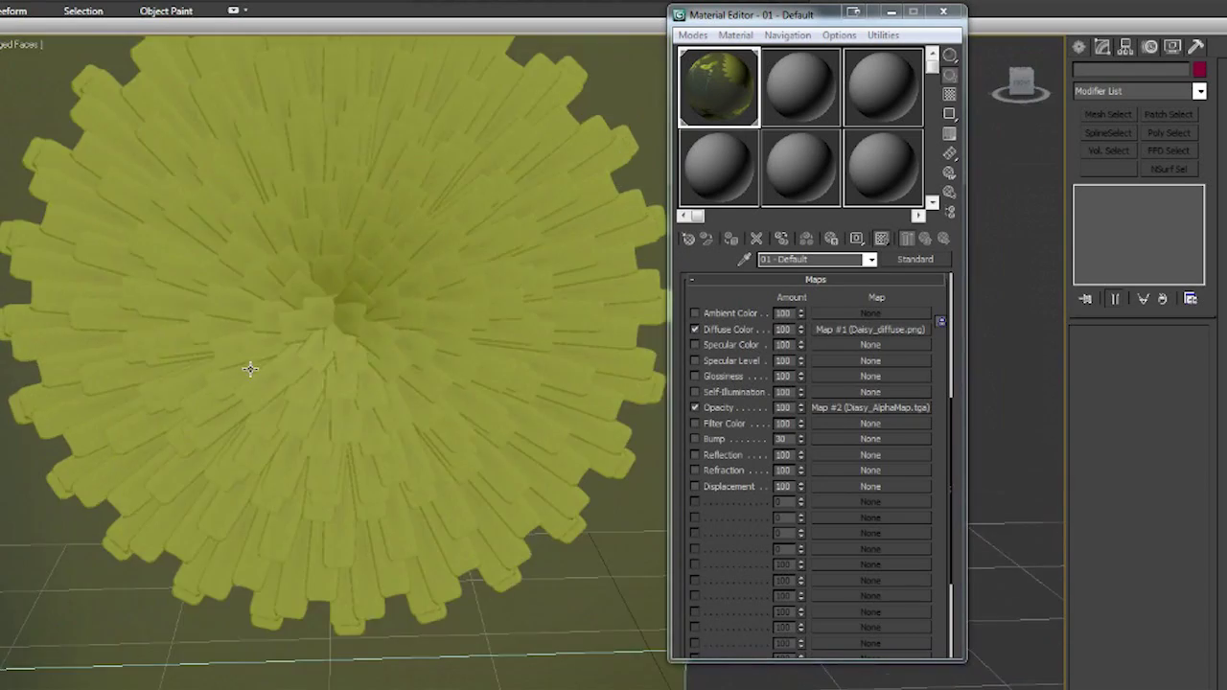
pyautogui.scroll(-3, 249, 370)
pyautogui.moveTo(249, 370); pyautogui.dragTo(378, 435, button='middle')
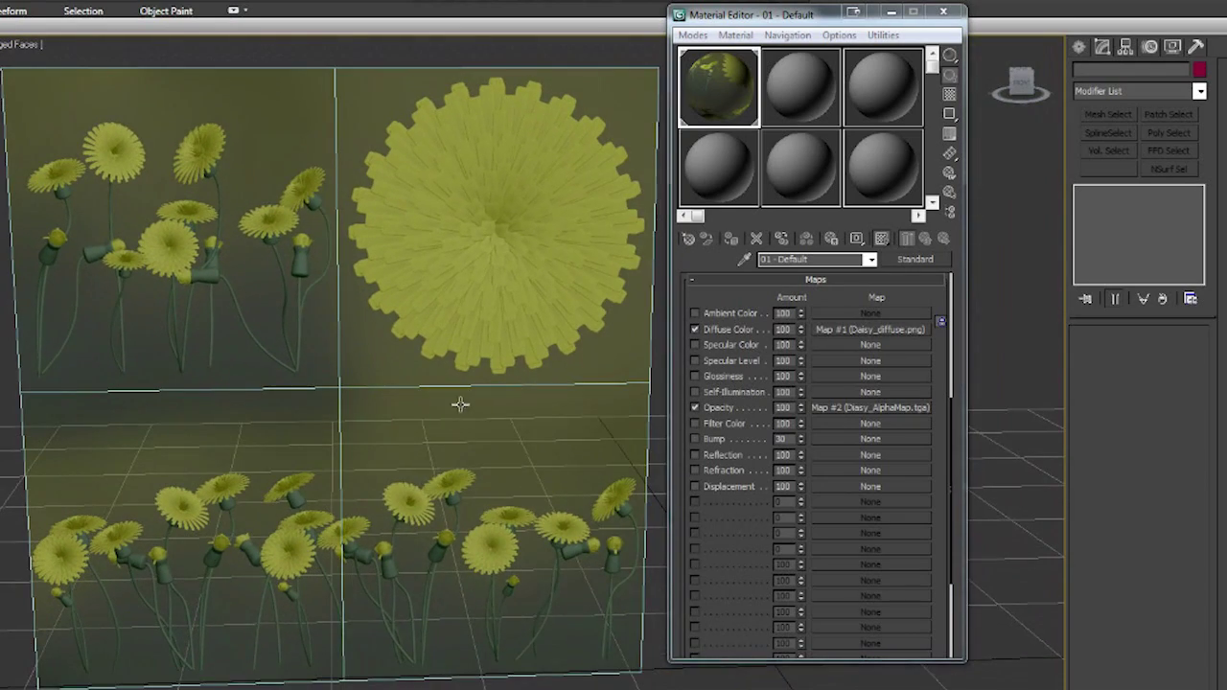
pyautogui.click(943, 12)
pyautogui.scroll(-4, 600, 392)
pyautogui.scroll(2, 600, 392)
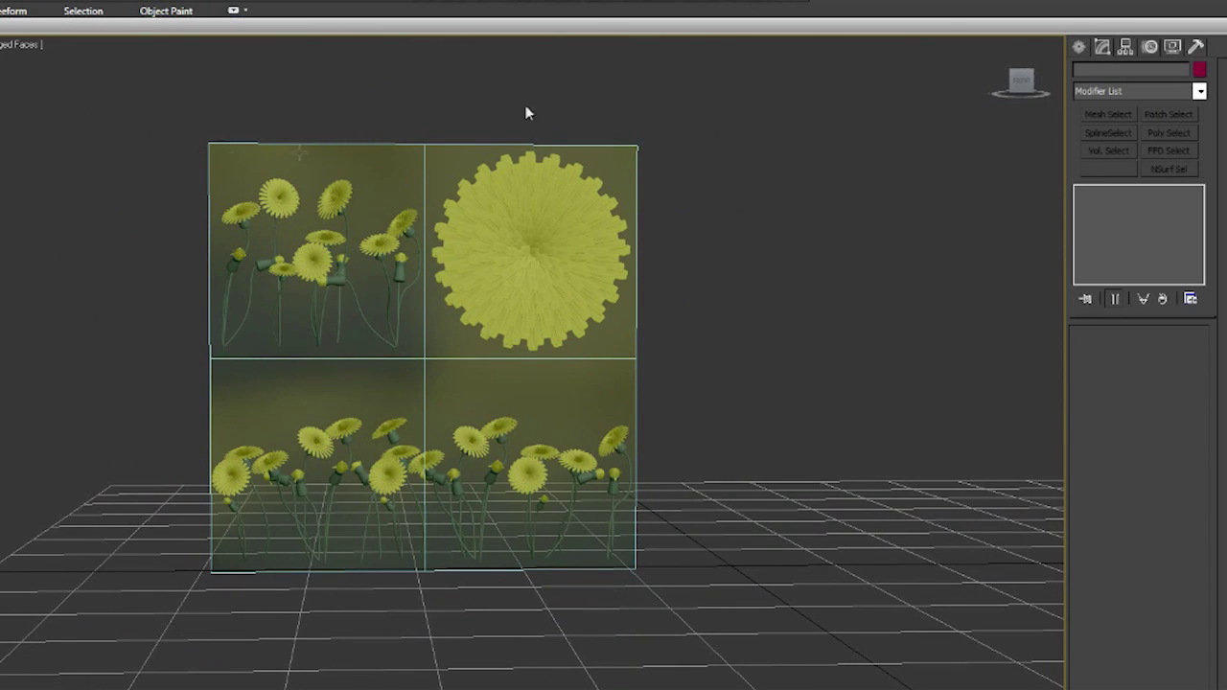
pyautogui.moveTo(527, 113); pyautogui.dragTo(576, 186, button='middle')
# Convert the textured plane to an Editable Poly.
pyautogui.click(594, 333)
pyautogui.rightClick(770, 278)
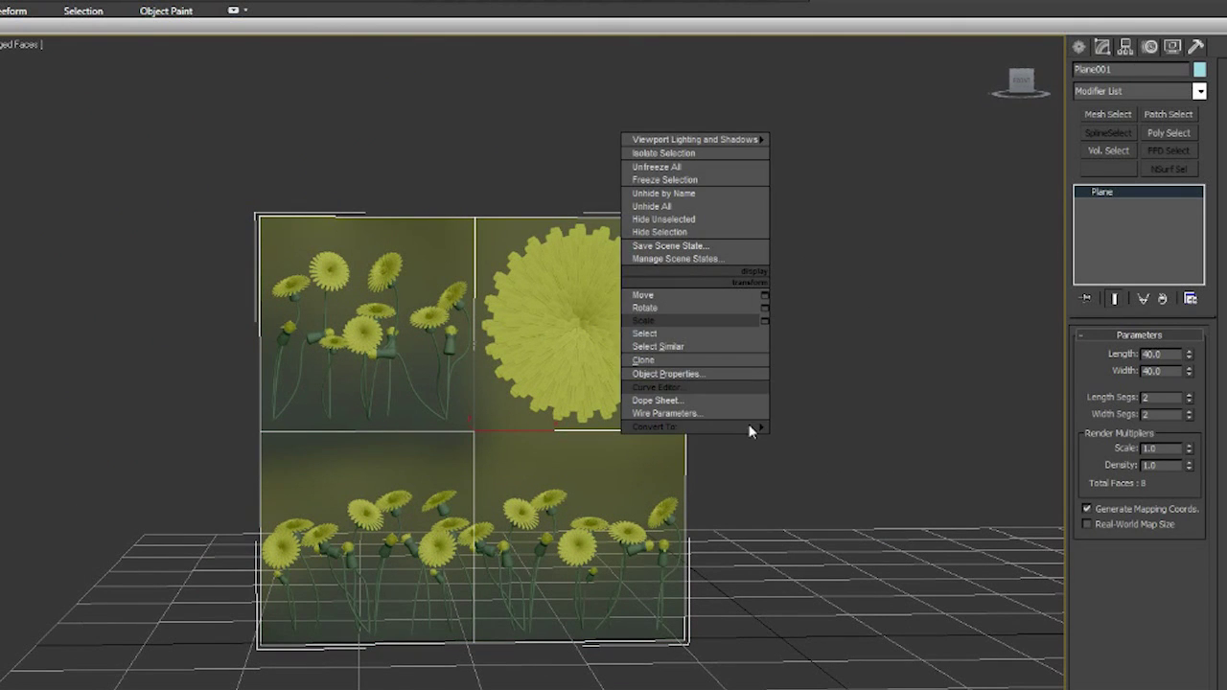
pyautogui.moveTo(759, 422)
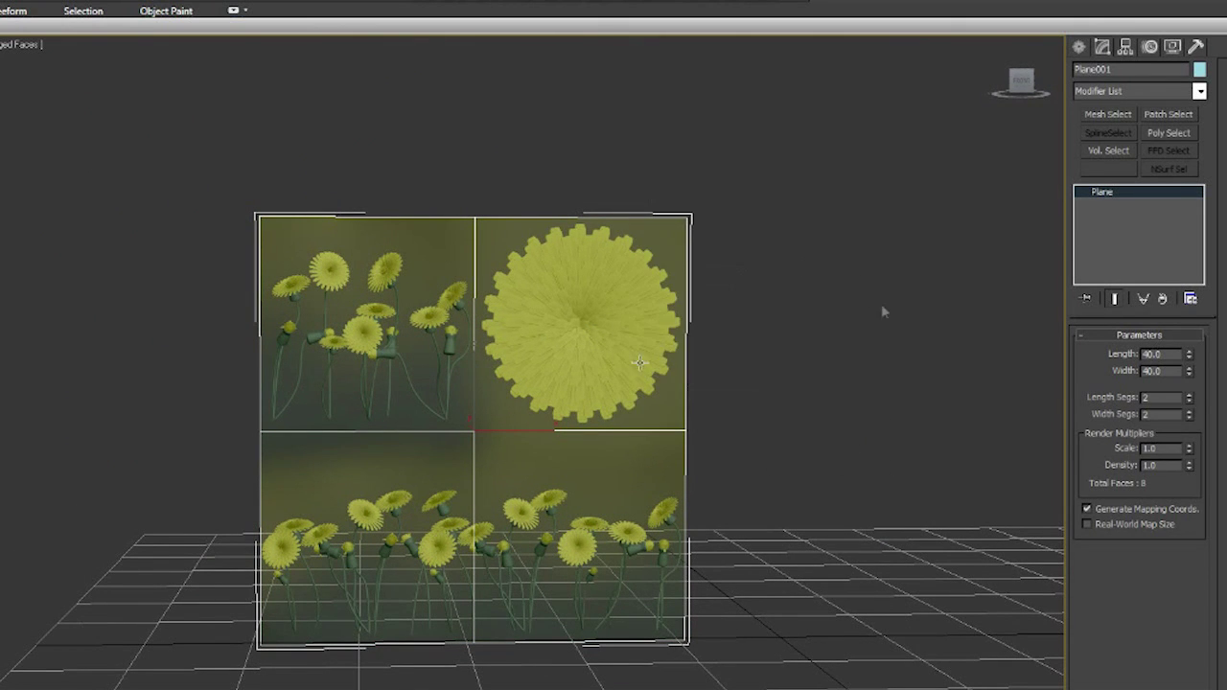
pyautogui.rightClick(801, 361)
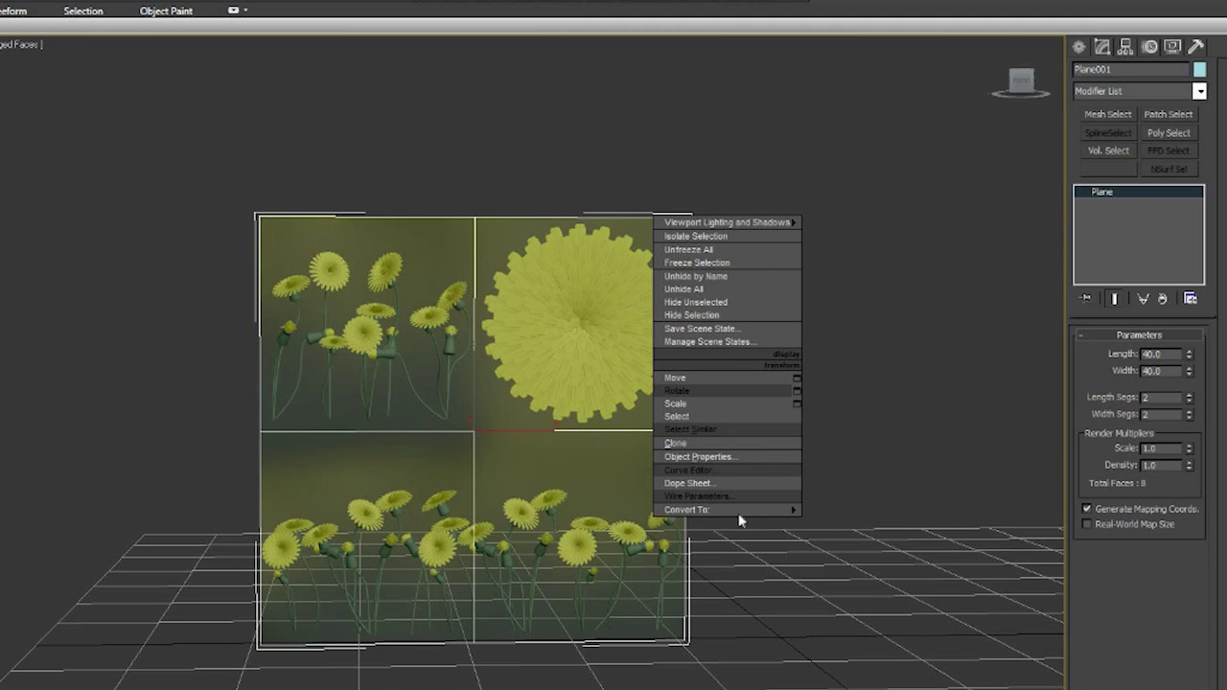
pyautogui.moveTo(748, 510)
pyautogui.click(863, 528)
# Detach the polygon with the large single flower head as a separate object named Top.
pyautogui.press('4')
pyautogui.click(682, 335)
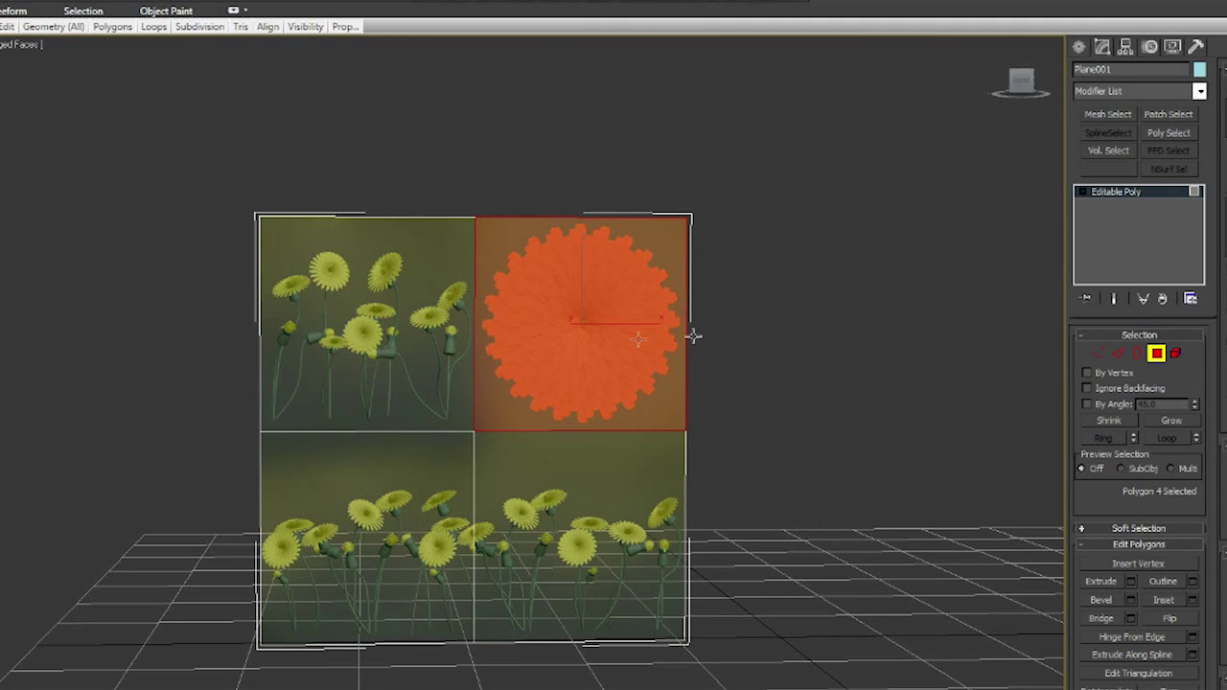
pyautogui.hotkey('alt', 'd')
pyautogui.press('Return')
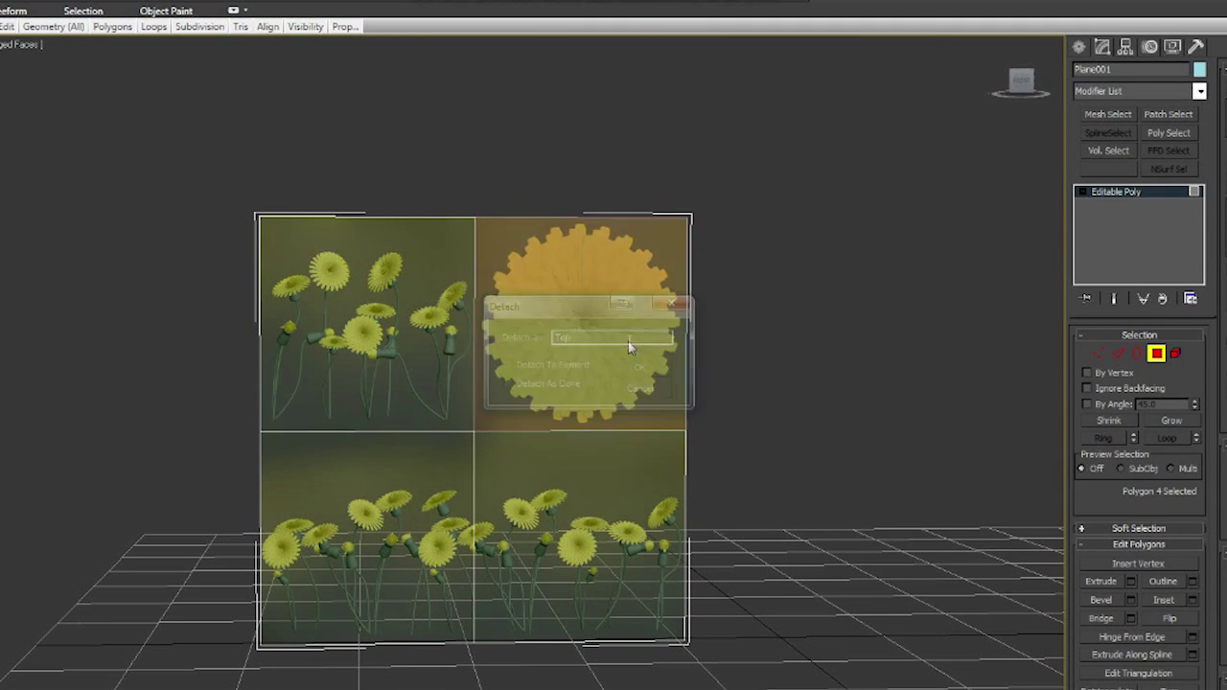
# Detach the upper-left flower polygon as Small_cluster and rename the remaining lower strip Large_Cluster.
pyautogui.click(379, 290)
pyautogui.hotkey('alt', 'd')
pyautogui.write('Small_clust')
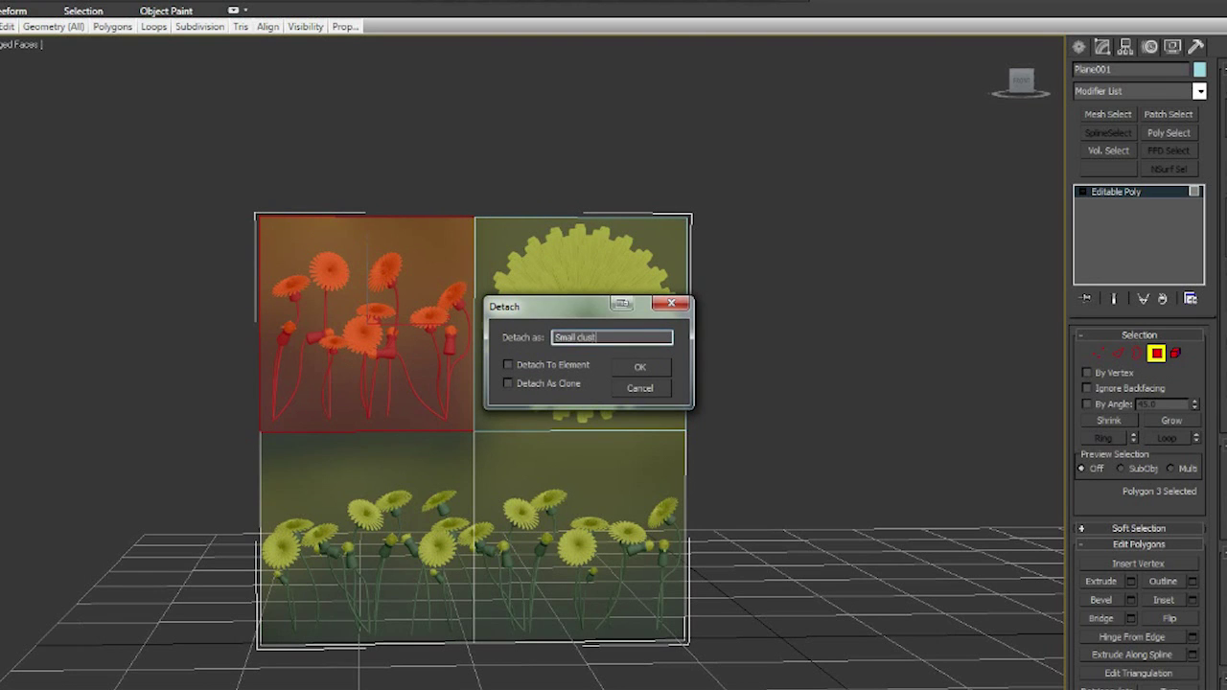
pyautogui.write('er')
pyautogui.click(639, 370)
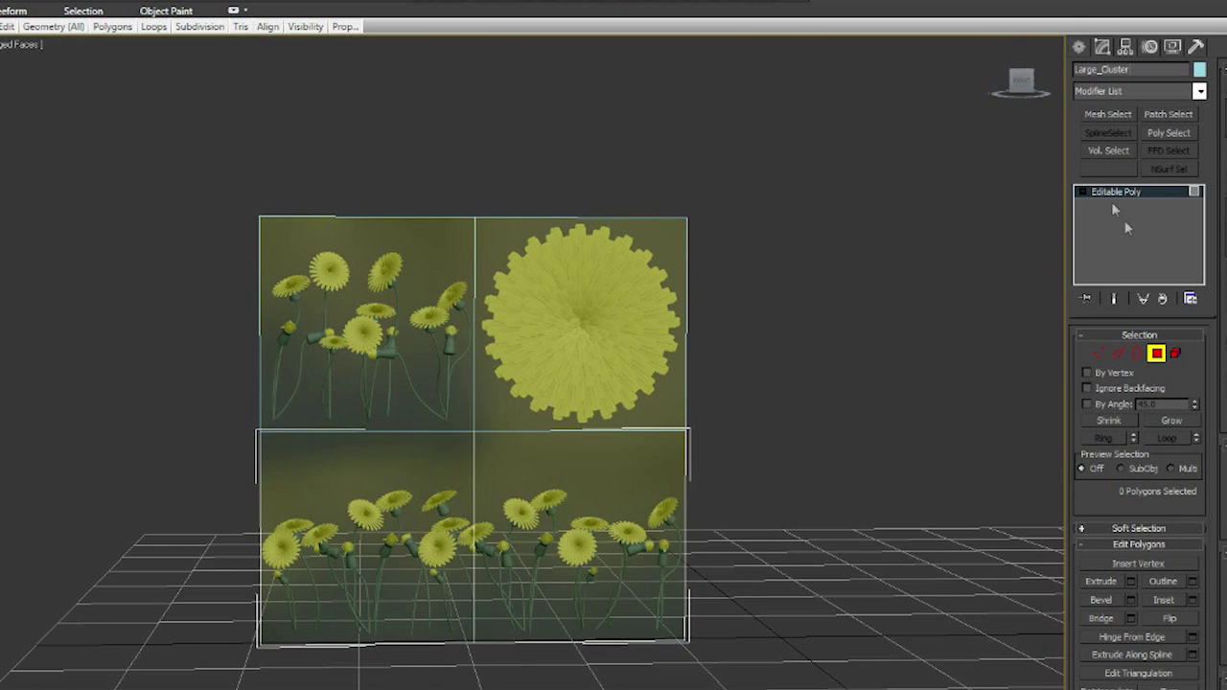
pyautogui.click(1116, 191)
# Lower the Top and Small_cluster pieces to ground level, placing Top right of the large cluster and Small_cluster left of it.
pyautogui.click(614, 355)
pyautogui.moveTo(527, 430); pyautogui.dragTo(858, 429)
pyautogui.moveTo(808, 370); pyautogui.dragTo(806, 579)
pyautogui.click(438, 354)
pyautogui.moveTo(475, 372); pyautogui.dragTo(474, 586)
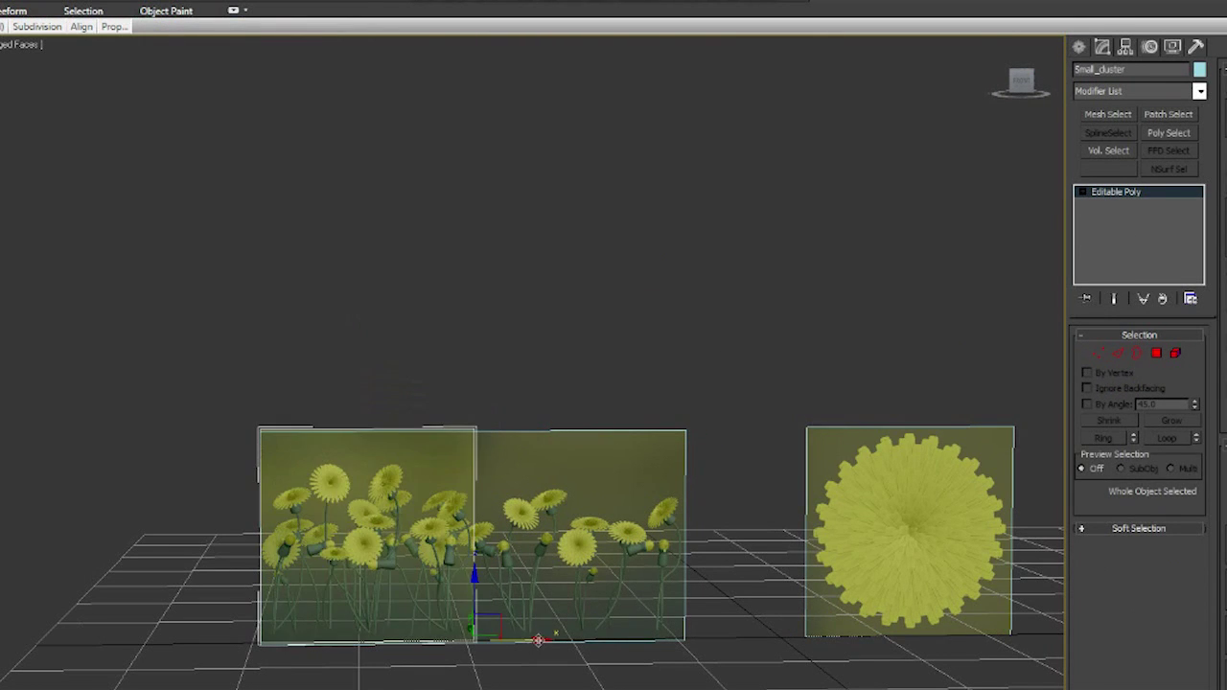
pyautogui.moveTo(537, 641); pyautogui.dragTo(268, 623)
# Scale the Top flower piece down uniformly to roughly a third of its size.
pyautogui.press('z')
pyautogui.click(854, 500)
pyautogui.press('z')
pyautogui.moveTo(652, 413)
pyautogui.keyDown('alt'); pyautogui.mouseDown(button='middle')
pyautogui.moveTo(613, 438)
pyautogui.moveTo(638, 427)
pyautogui.mouseUp(button='middle'); pyautogui.keyUp('alt')
pyautogui.click(662, 412)
pyautogui.press('r')
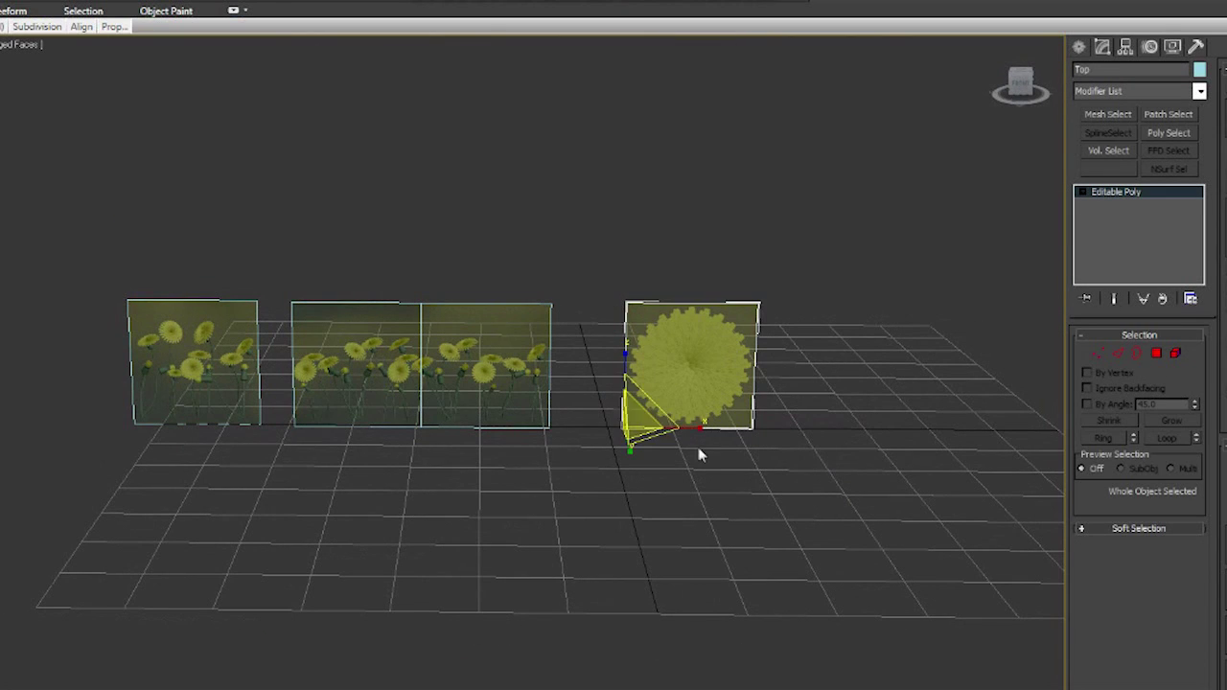
pyautogui.moveTo(658, 404); pyautogui.dragTo(503, 518)
pyautogui.press('z')
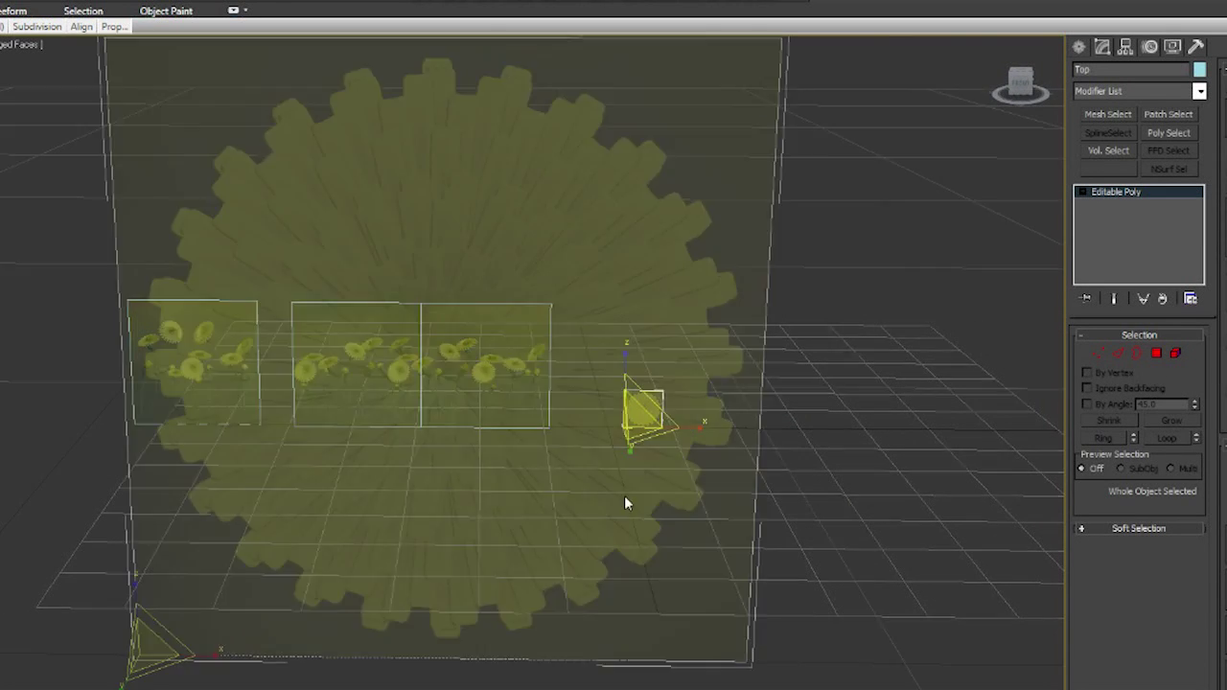
# Adjust the position of the reduced Top piece so it stands on the ground line beside the large cluster, and deselect it.
pyautogui.scroll(-5, 624, 495)
pyautogui.scroll(1, 471, 469)
pyautogui.moveTo(471, 469); pyautogui.dragTo(765, 443, button='middle')
pyautogui.press('w')
pyautogui.moveTo(764, 385); pyautogui.dragTo(687, 404)
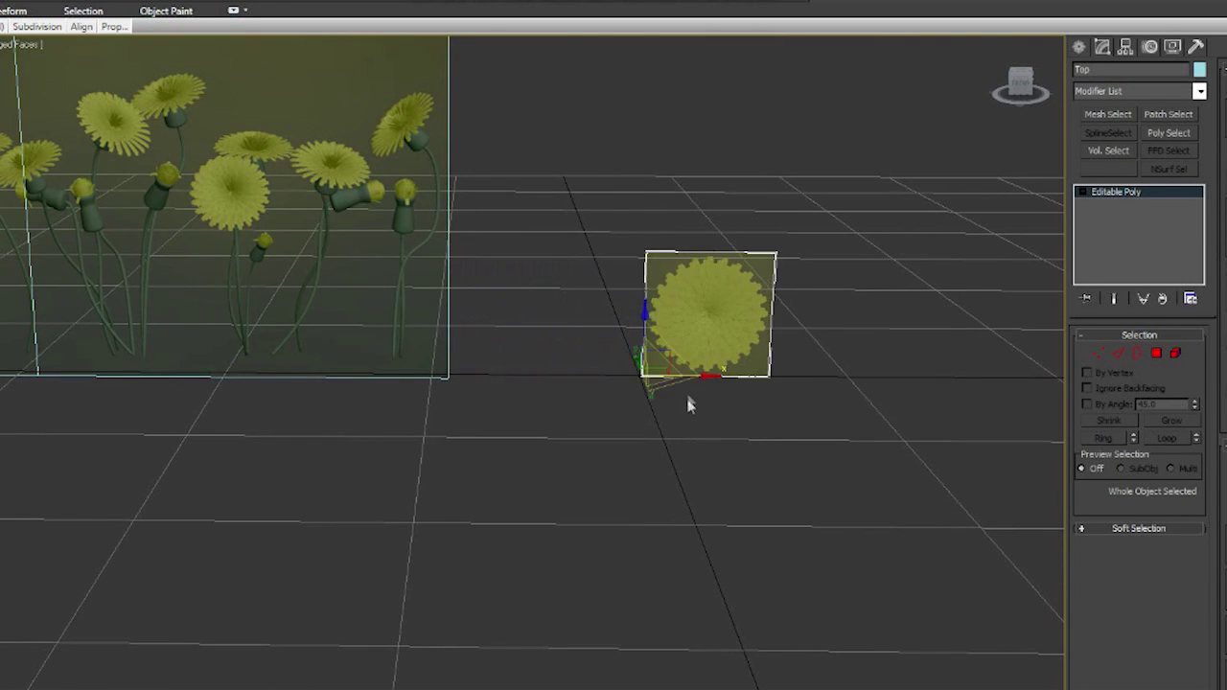
pyautogui.moveTo(675, 355); pyautogui.dragTo(661, 377)
pyautogui.click(548, 501)
pyautogui.scroll(-5, 547, 502)
pyautogui.moveTo(328, 436); pyautogui.dragTo(547, 460, button='middle')
pyautogui.scroll(2, 548, 488)
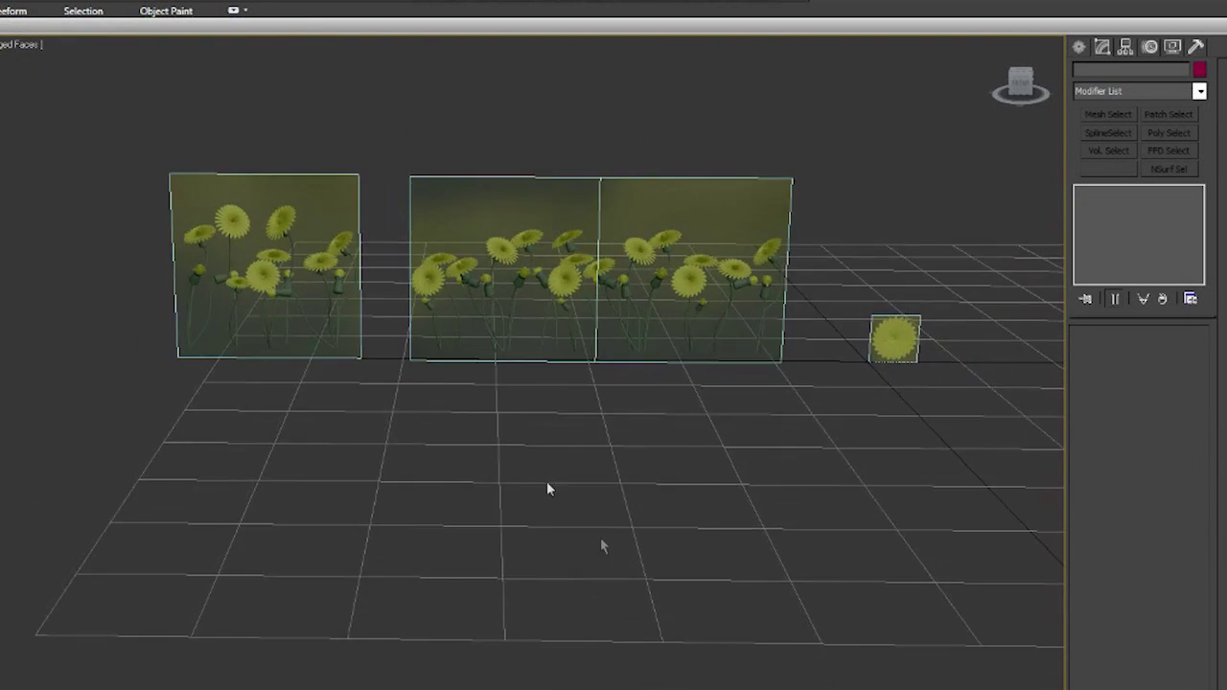
# Isolate the Large_Cluster object and hide the viewport grid.
pyautogui.keyDown('alt'); pyautogui.moveTo(603, 545); pyautogui.dragTo(618, 517, button='middle'); pyautogui.keyUp('alt')
pyautogui.moveTo(618, 517); pyautogui.dragTo(596, 561, button='middle')
pyautogui.click(607, 355)
pyautogui.hotkey('alt', 'q')
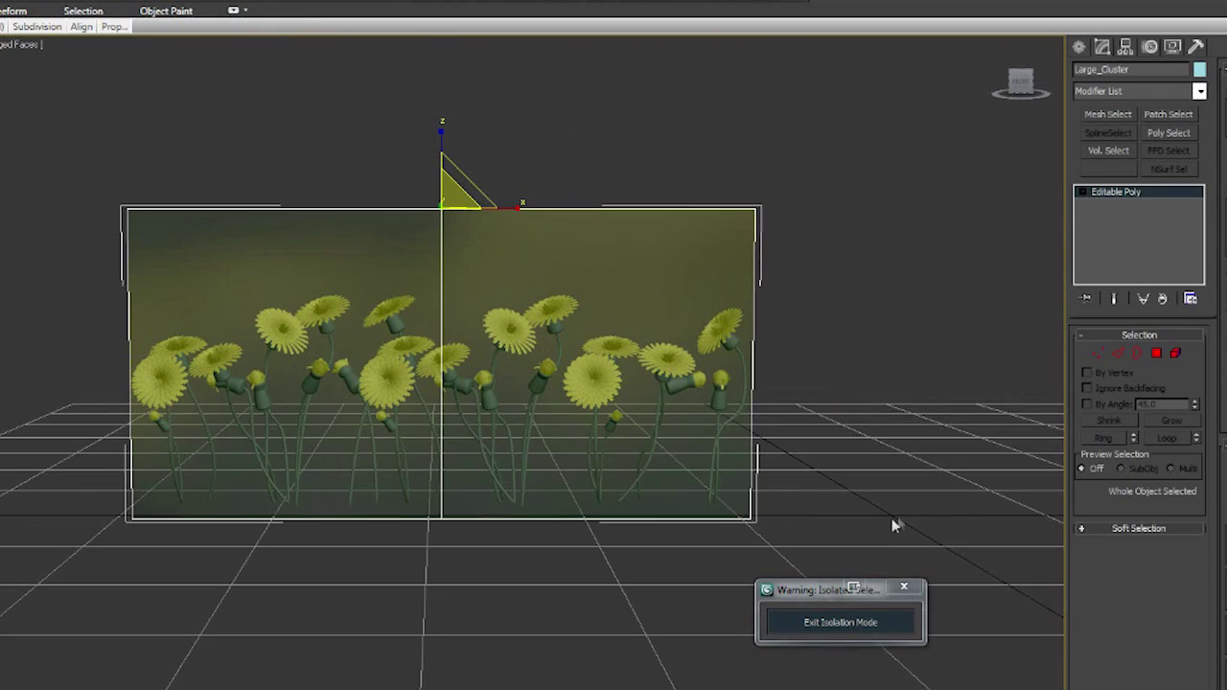
pyautogui.press('g')
# Connect the large cluster's vertical edges with 3 segments and delete the empty top row of polygons.
pyautogui.press('2')
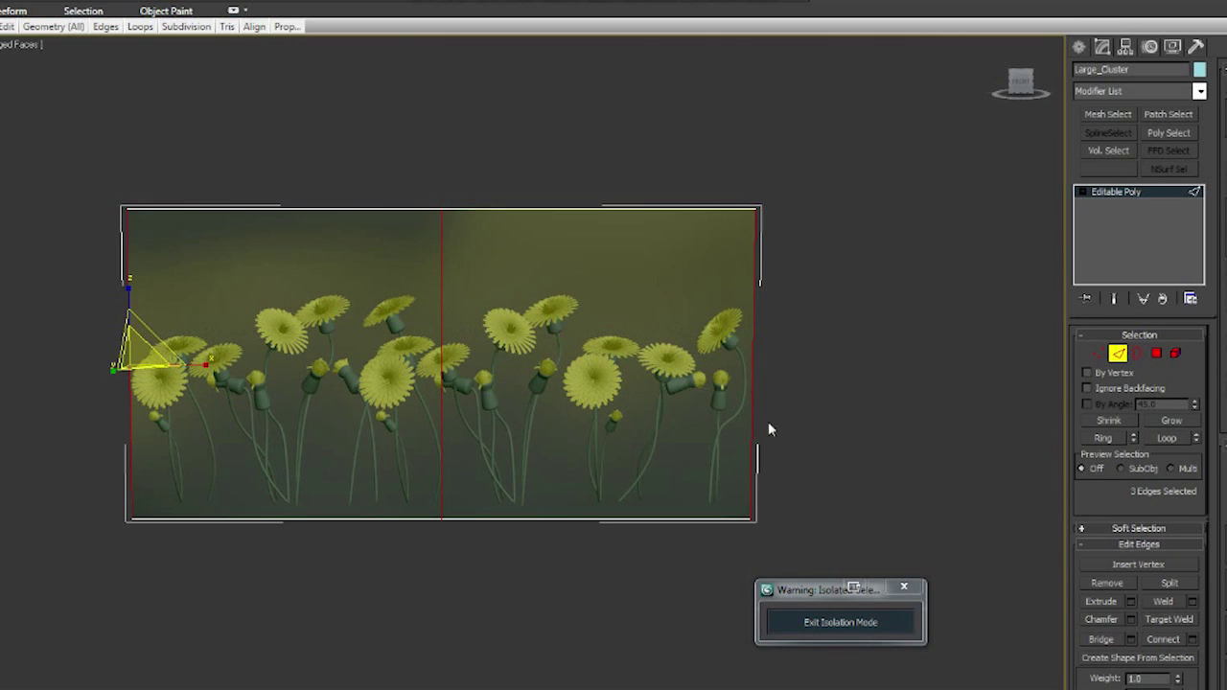
pyautogui.click(1192, 638)
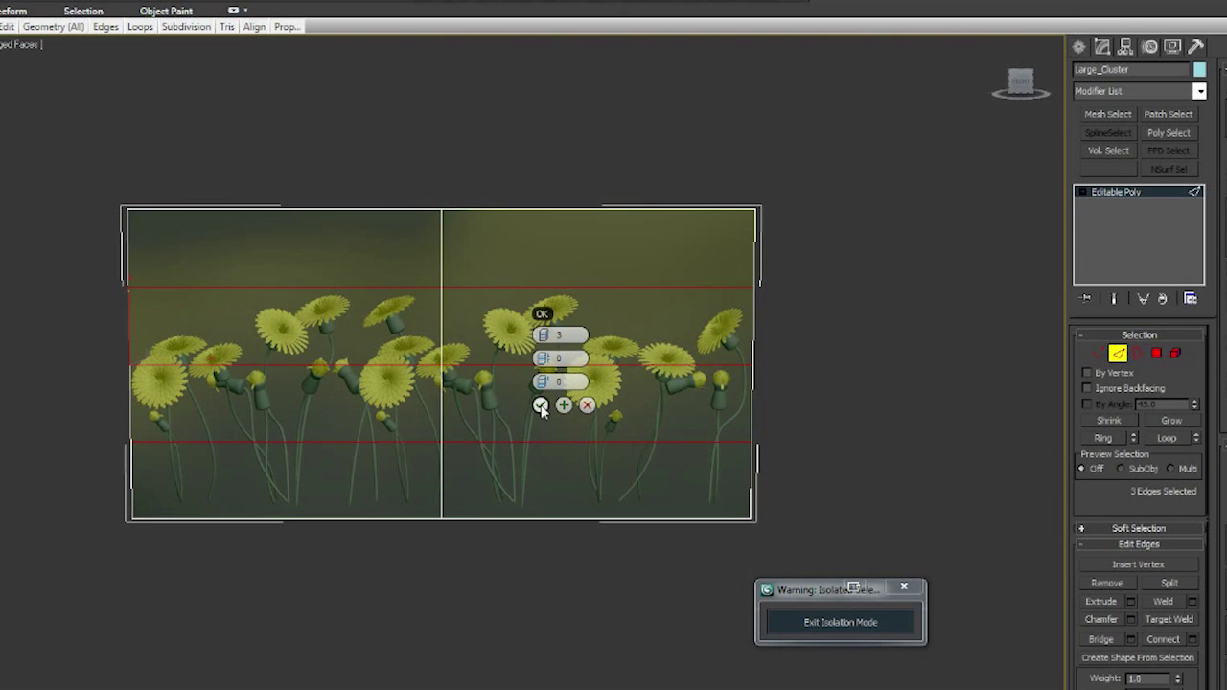
pyautogui.press('4')
pyautogui.click(364, 239)
pyautogui.press('Delete')
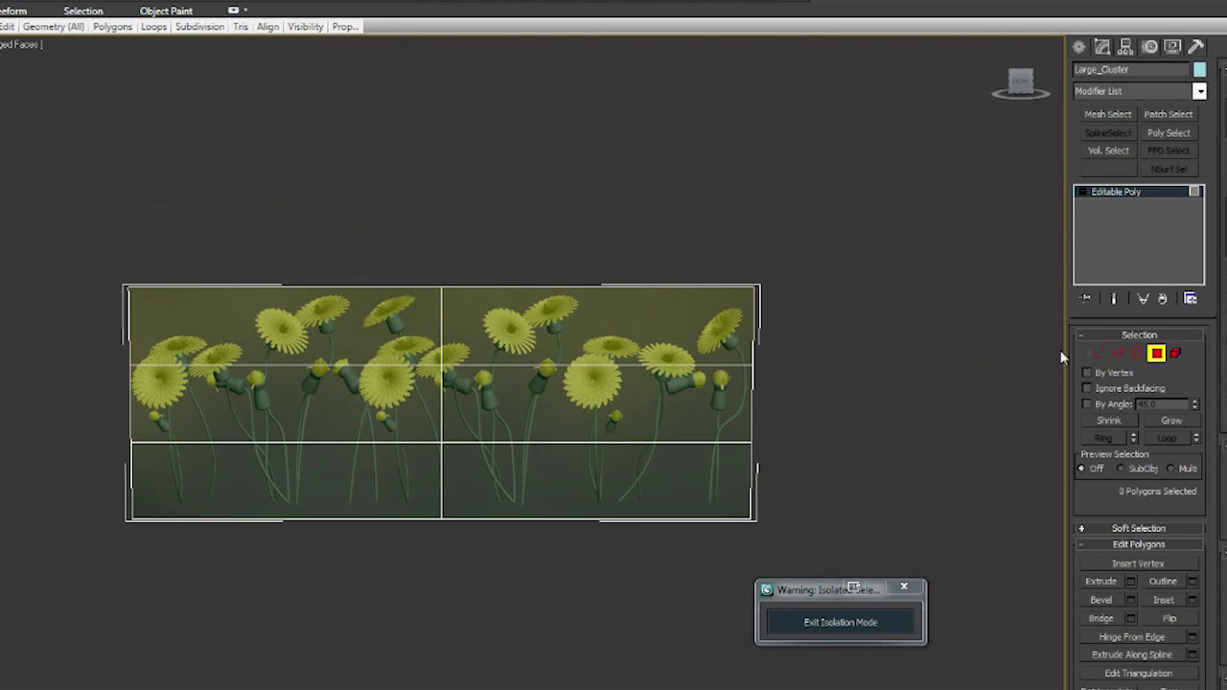
# Move the large cluster's upper-right corner vertex down and inward toward the outermost flower.
pyautogui.press('1')
pyautogui.scroll(5, 757, 278)
pyautogui.moveTo(764, 333); pyautogui.dragTo(634, 373, button='middle')
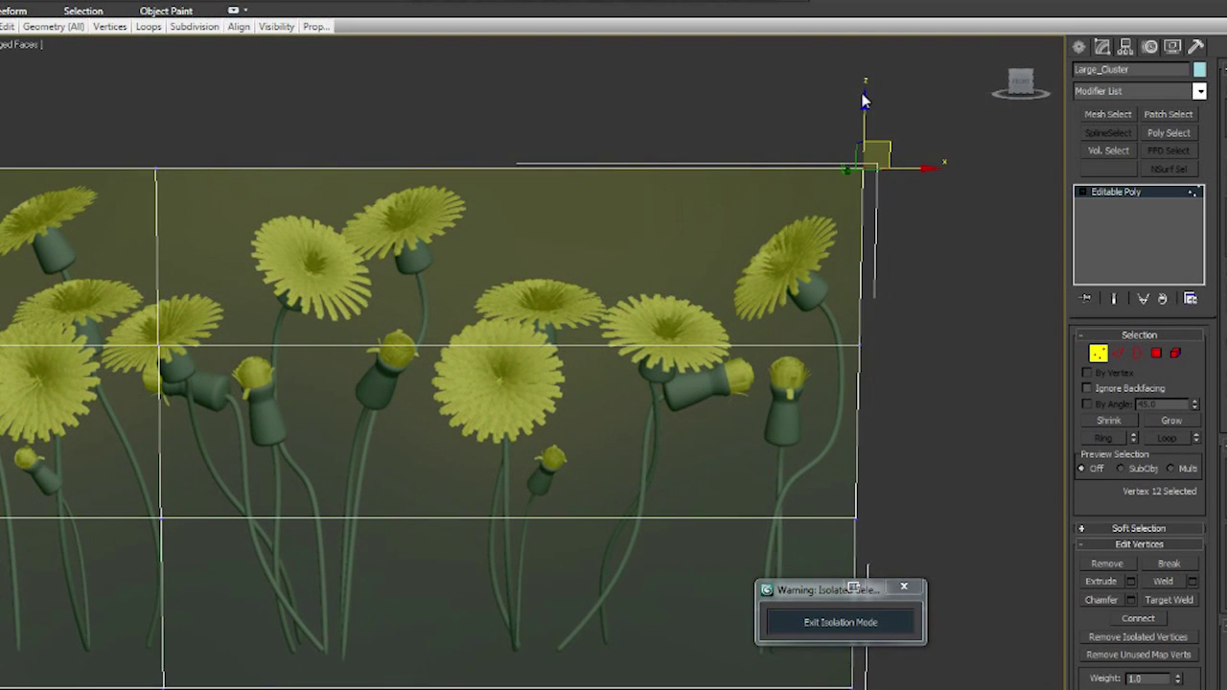
pyautogui.moveTo(865, 98); pyautogui.dragTo(857, 130)
pyautogui.hotkey('ctrl', 'z')
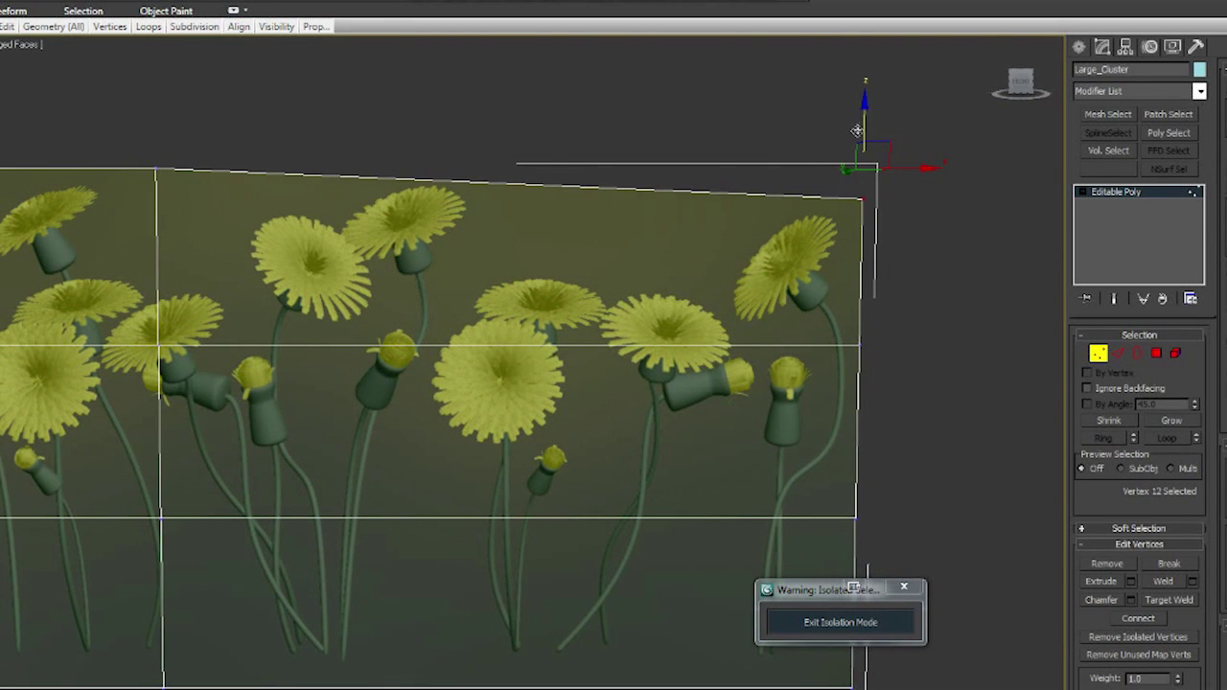
# Raise the large cluster's bottom row of vertices to the base of the stems.
pyautogui.moveTo(894, 466); pyautogui.dragTo(911, 283, button='middle')
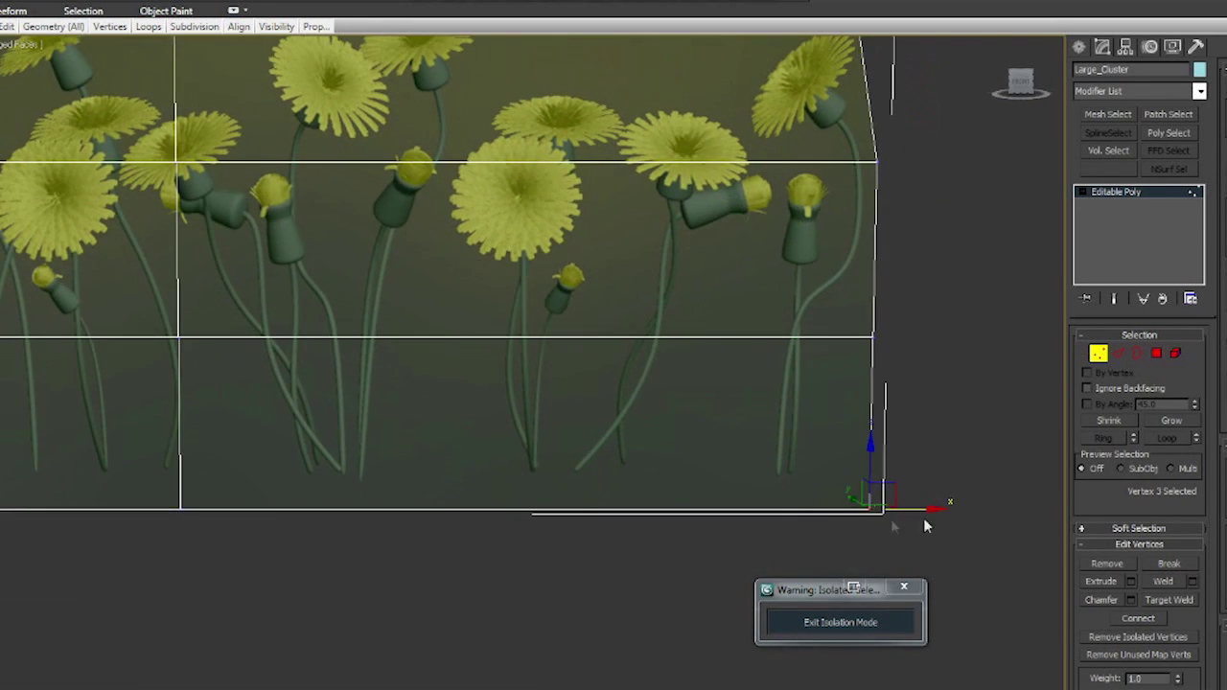
pyautogui.scroll(-3, 925, 525)
pyautogui.moveTo(987, 433); pyautogui.dragTo(20, 345)
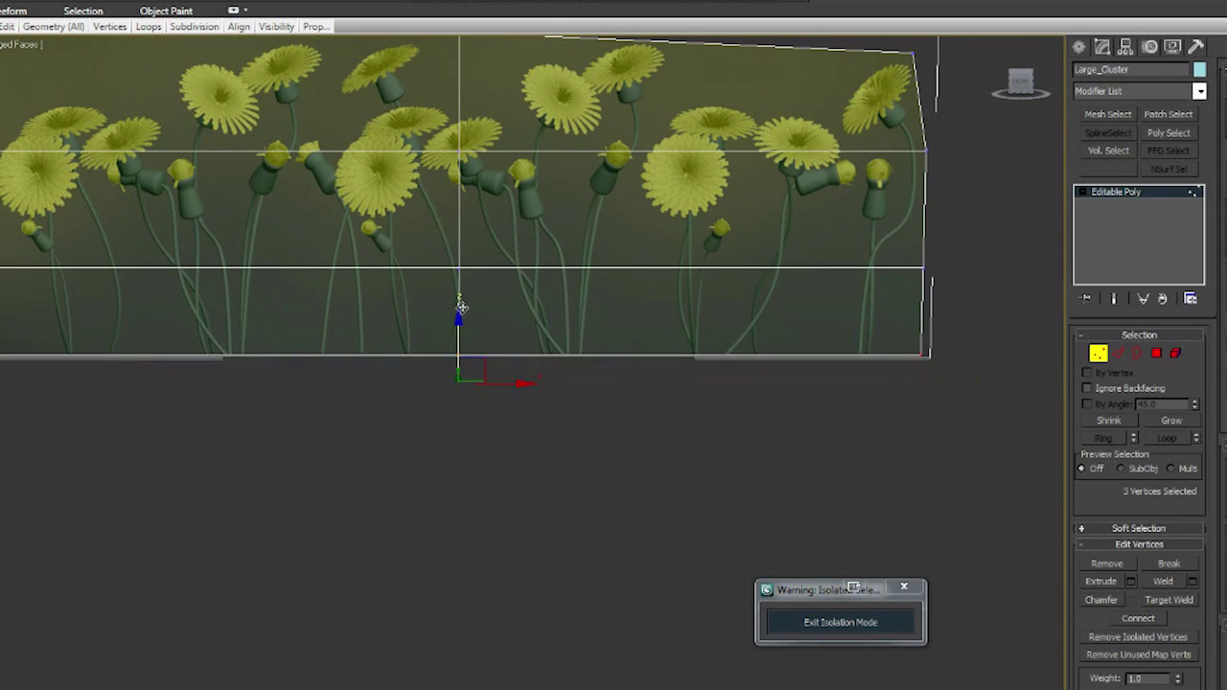
pyautogui.moveTo(461, 307); pyautogui.dragTo(462, 304)
# Pull the two lower right-side vertices inward to taper the mesh around the outermost stem.
pyautogui.scroll(3, 809, 373)
pyautogui.moveTo(809, 373); pyautogui.dragTo(287, 501, button='middle')
pyautogui.moveTo(492, 431); pyautogui.dragTo(594, 487)
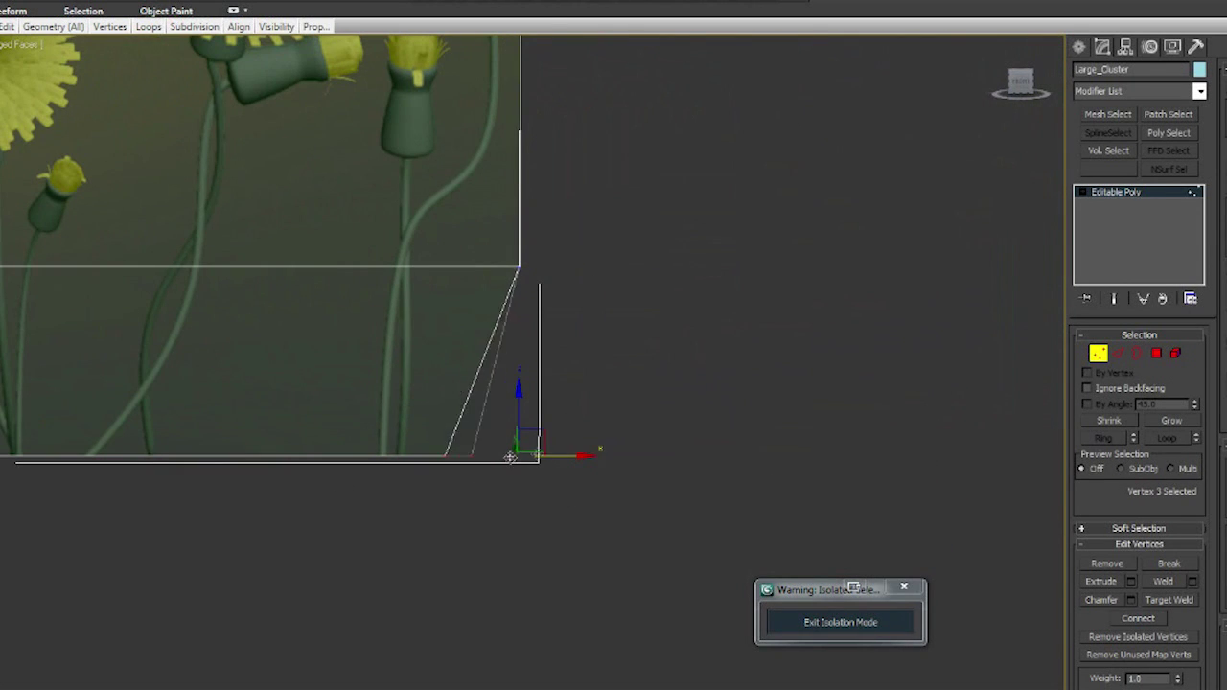
pyautogui.moveTo(568, 268); pyautogui.dragTo(528, 267)
pyautogui.moveTo(632, 176); pyautogui.dragTo(776, 346, button='middle')
pyautogui.scroll(-3, 776, 346)
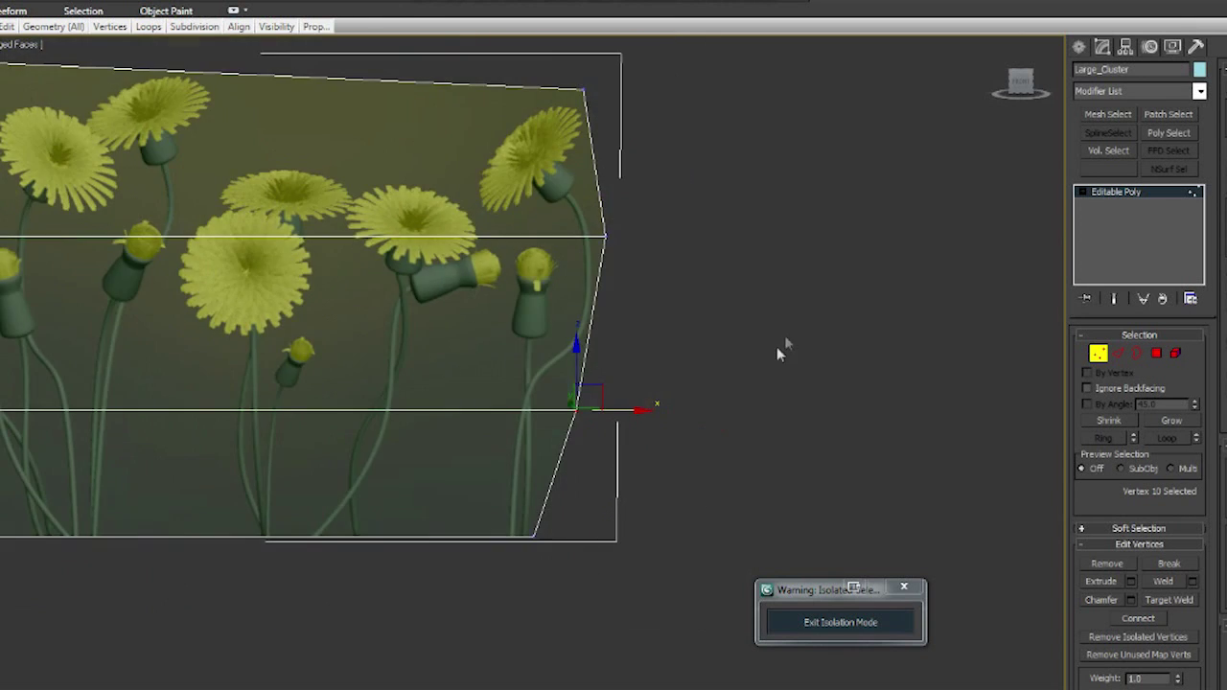
# Pull the left-side corner vertices inward to trim the empty areas around the flowers, and leave vertex editing.
pyautogui.moveTo(642, 253); pyautogui.dragTo(1217, 186, button='middle')
pyautogui.moveTo(283, 386); pyautogui.dragTo(298, 450, button='middle')
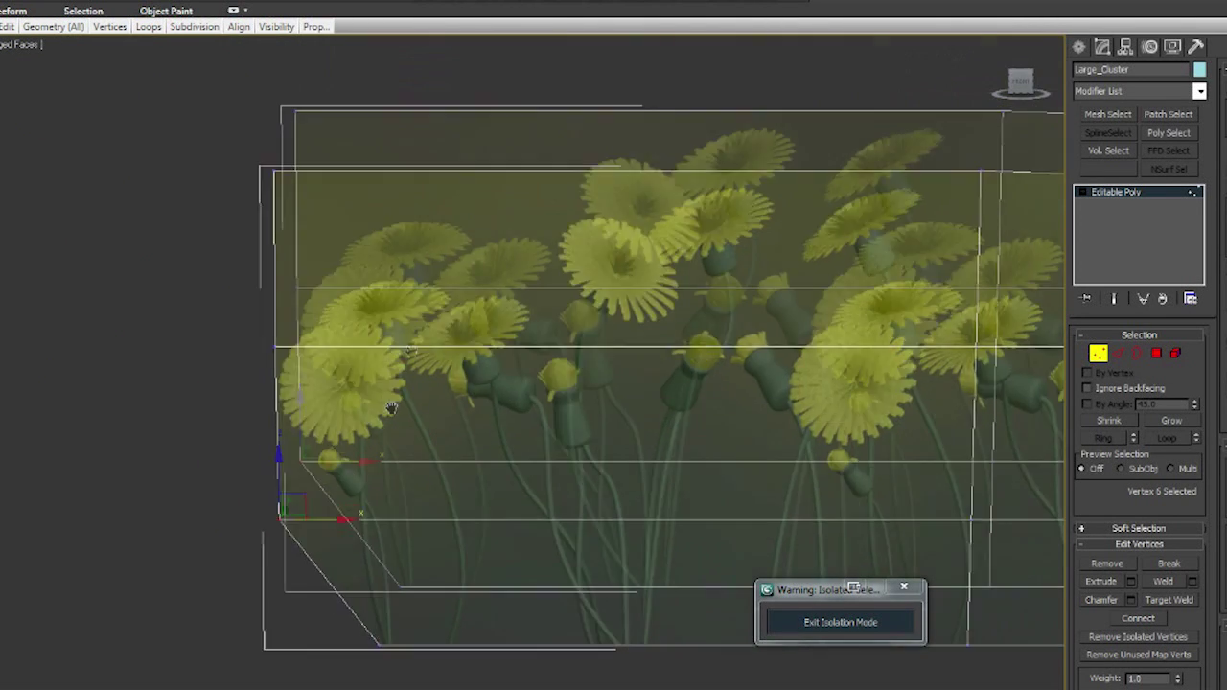
pyautogui.moveTo(442, 136); pyautogui.dragTo(441, 165)
pyautogui.moveTo(652, 278); pyautogui.dragTo(103, 278, button='middle')
pyautogui.scroll(-3, 654, 476)
pyautogui.click(1120, 192)
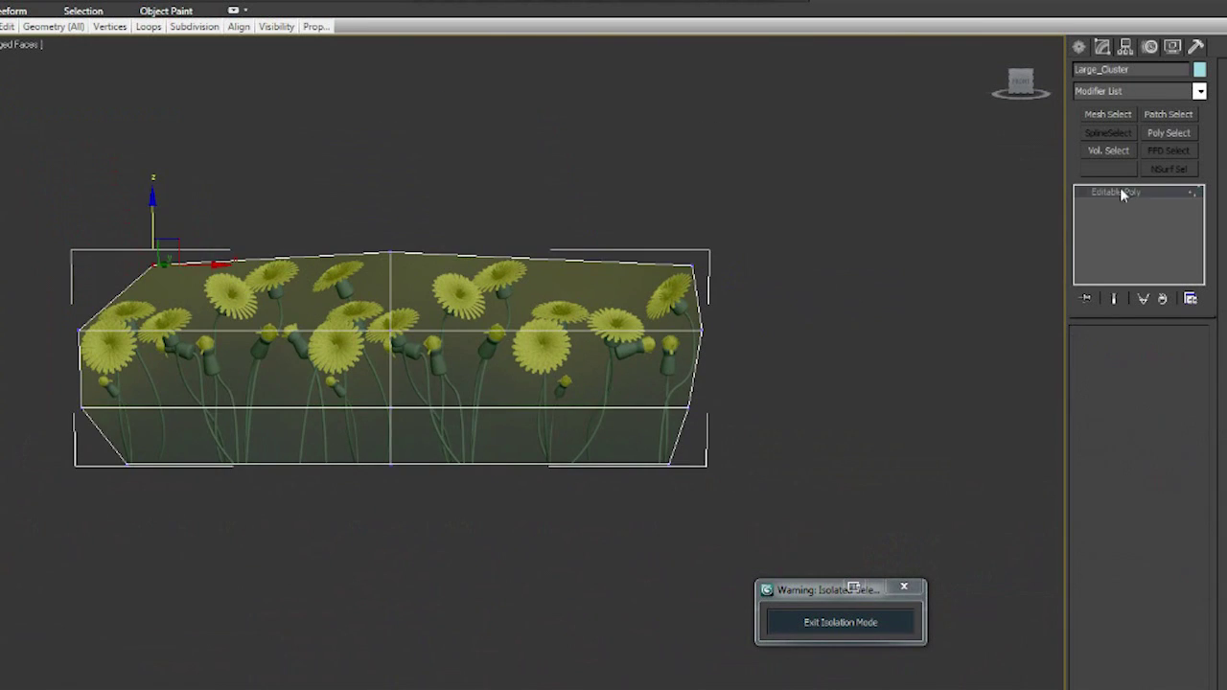
pyautogui.click(815, 317)
# Add a Bend modifier to the large cluster with angle -40, direction 90 and bend axis Y.
pyautogui.keyDown('alt'); pyautogui.moveTo(597, 389); pyautogui.dragTo(600, 455, button='middle'); pyautogui.keyUp('alt')
pyautogui.click(600, 453)
pyautogui.keyDown('alt'); pyautogui.moveTo(976, 367); pyautogui.dragTo(1064, 352, button='middle'); pyautogui.keyUp('alt')
pyautogui.click(1198, 93)
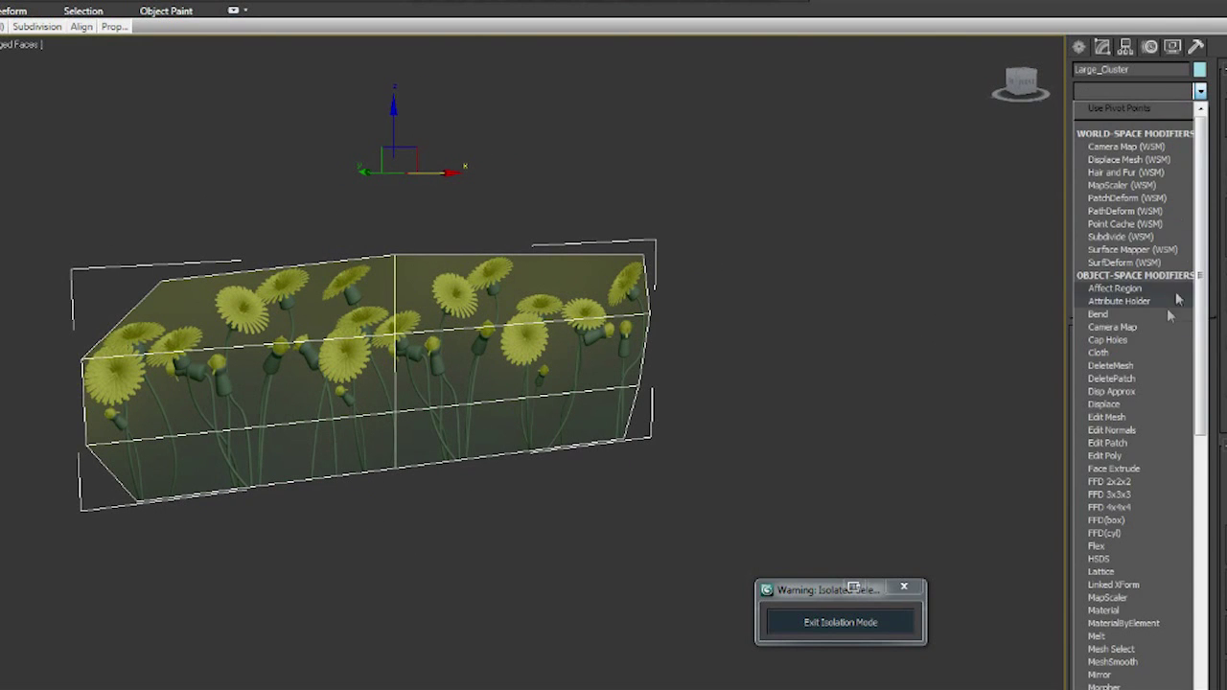
pyautogui.click(1133, 317)
pyautogui.click(1160, 364)
pyautogui.write('-40')
pyautogui.press('Return')
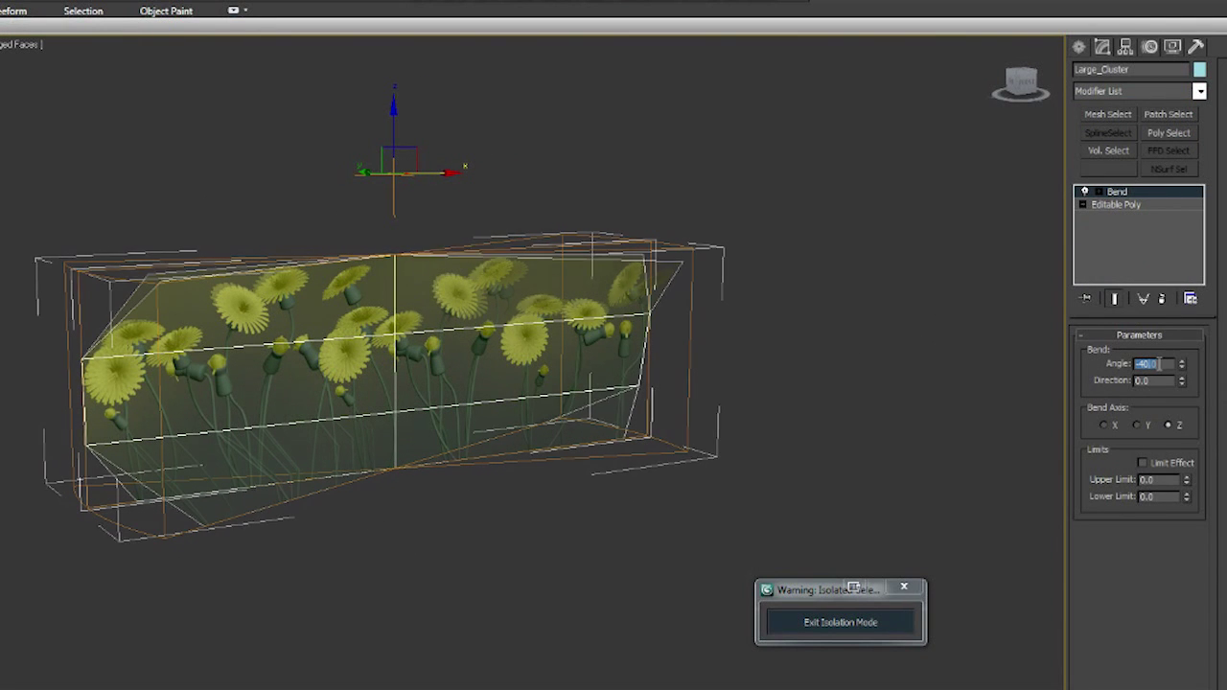
pyautogui.click(1137, 425)
pyautogui.write('90')
pyautogui.press('Return')
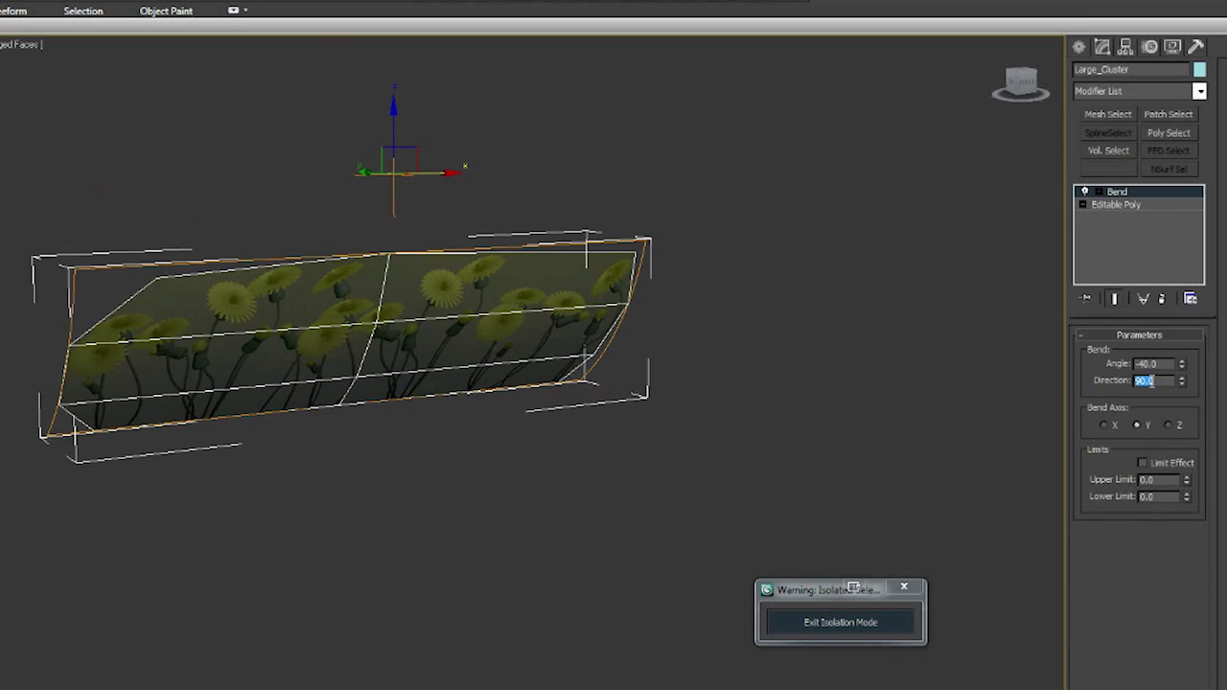
# Try a bend direction of -90 on the large cluster and return it to 90.
pyautogui.keyDown('alt'); pyautogui.moveTo(668, 455); pyautogui.dragTo(439, 448, button='middle'); pyautogui.keyUp('alt')
pyautogui.doubleClick(1158, 381)
pyautogui.write('-90')
pyautogui.press('Return')
pyautogui.moveTo(1181, 381)
pyautogui.mouseDown()
pyautogui.moveTo(1181, 425)
pyautogui.moveTo(1182, 391)
pyautogui.mouseUp()
pyautogui.doubleClick(1163, 381)
pyautogui.write('-90')
pyautogui.press('Return')
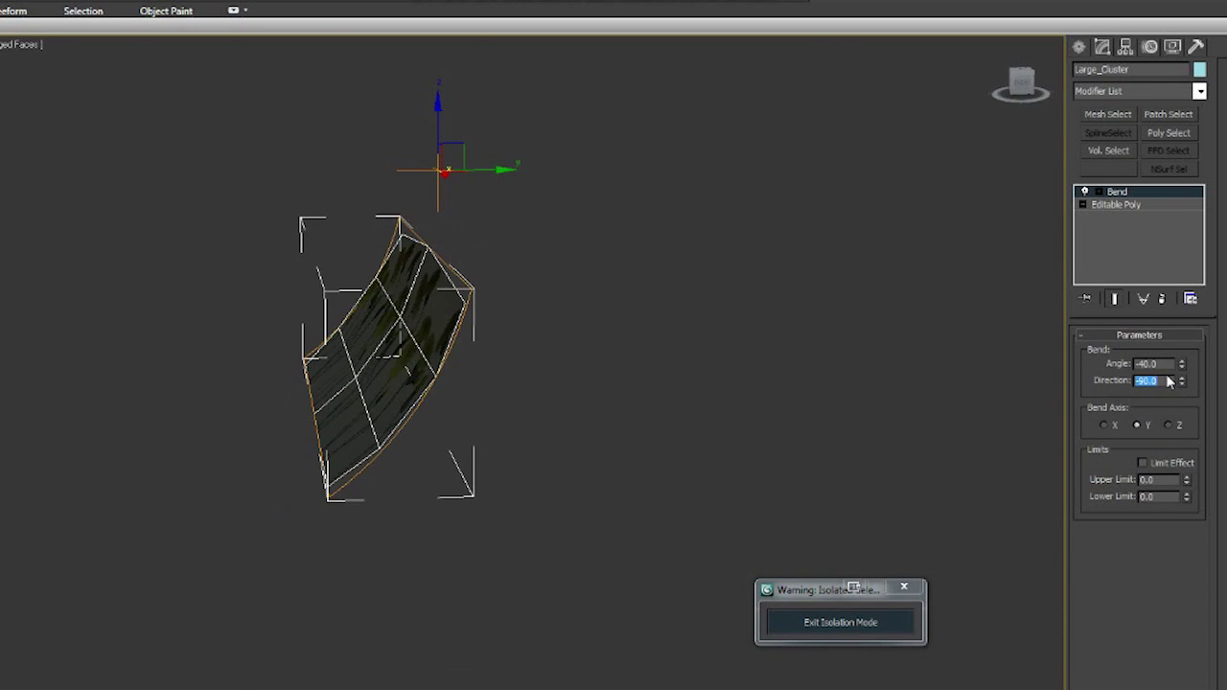
pyautogui.write('90')
pyautogui.press('Return')
# Try a bend angle of 40 on the large cluster and return it to -40.
pyautogui.keyDown('alt'); pyautogui.moveTo(641, 424); pyautogui.dragTo(879, 395, button='middle'); pyautogui.keyUp('alt')
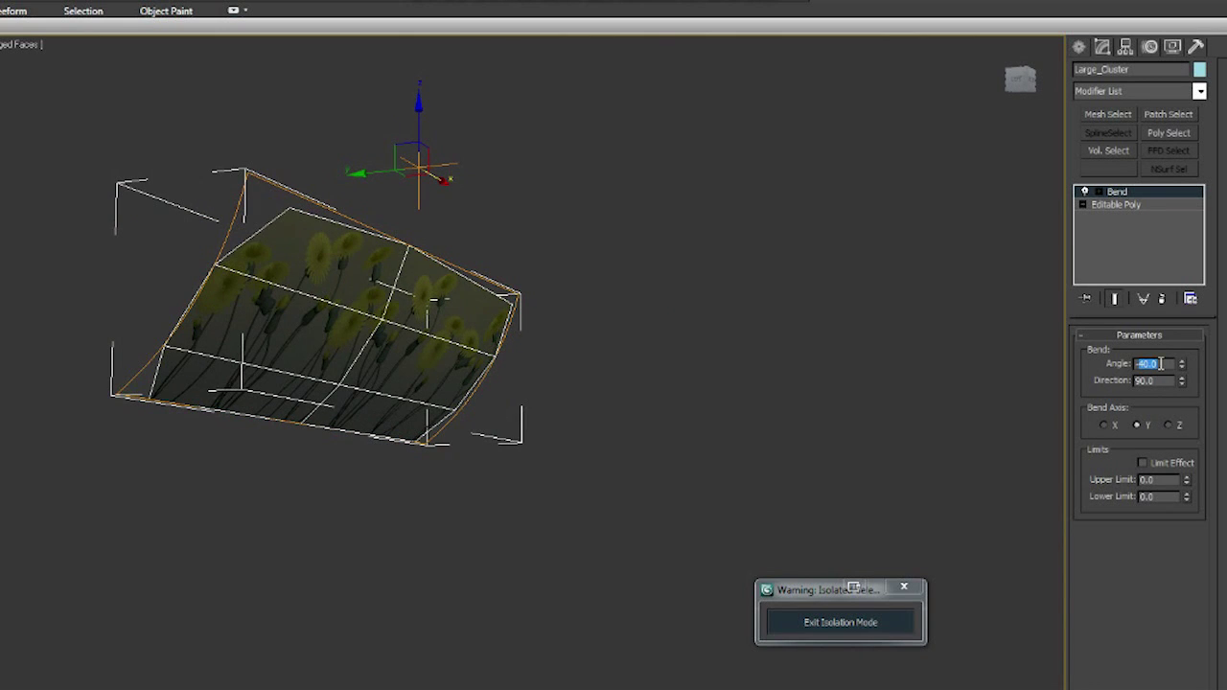
pyautogui.write('40')
pyautogui.press('Return')
pyautogui.keyDown('alt'); pyautogui.moveTo(633, 333); pyautogui.dragTo(572, 388, button='middle'); pyautogui.keyUp('alt')
pyautogui.keyDown('alt'); pyautogui.moveTo(735, 434); pyautogui.dragTo(650, 427, button='middle'); pyautogui.keyUp('alt')
pyautogui.write('-40')
pyautogui.press('Return')
# Move the Bend modifier's center down to the base of the large cluster.
pyautogui.click(1099, 191)
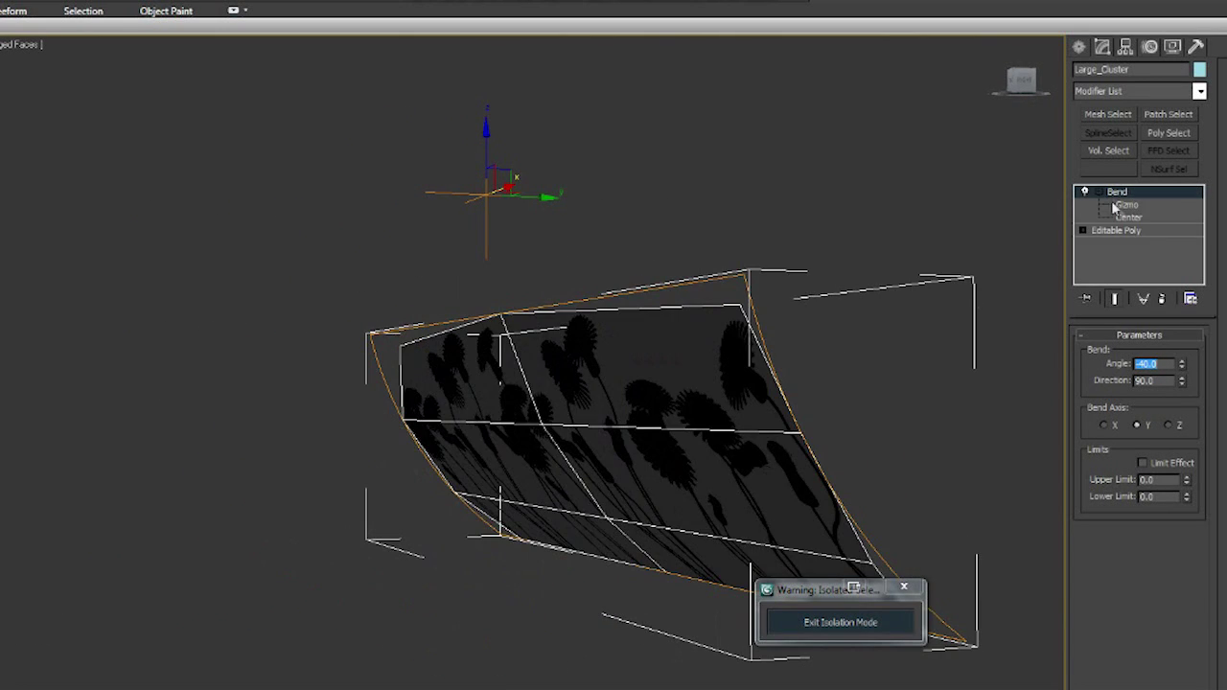
pyautogui.moveTo(486, 153); pyautogui.dragTo(459, 595)
pyautogui.scroll(-2, 404, 558)
pyautogui.keyDown('alt'); pyautogui.moveTo(458, 595); pyautogui.dragTo(443, 557, button='middle'); pyautogui.keyUp('alt')
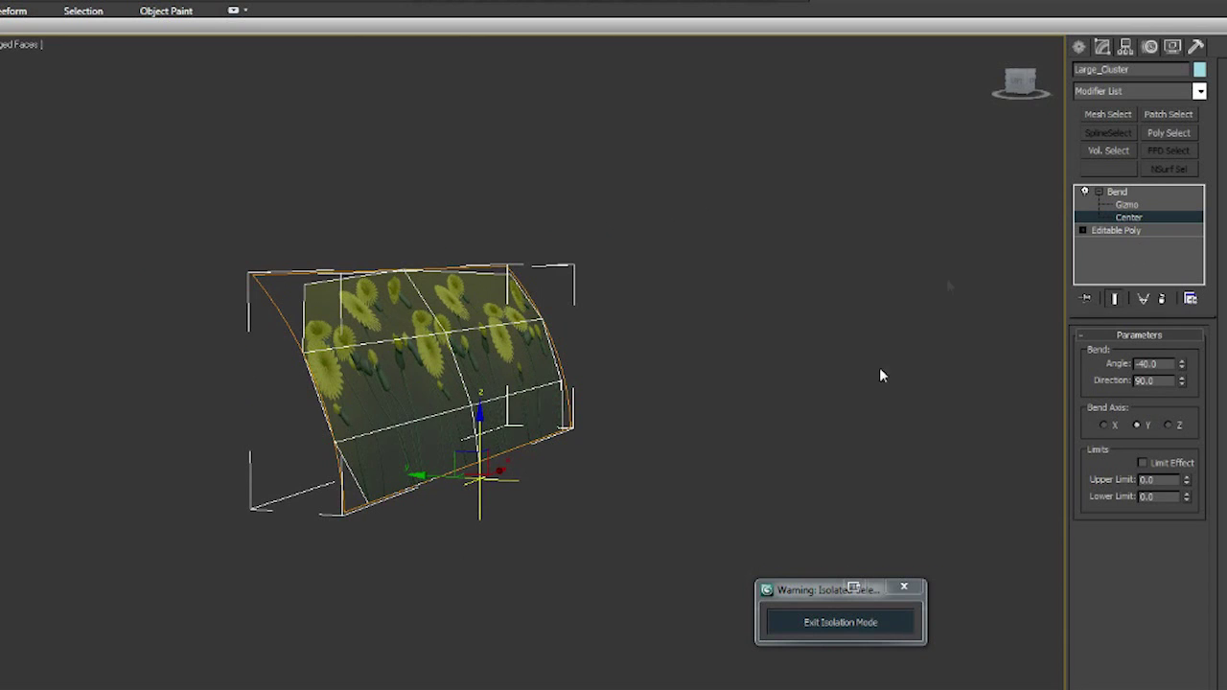
pyautogui.keyDown('alt'); pyautogui.moveTo(879, 368); pyautogui.dragTo(682, 410, button='middle'); pyautogui.keyUp('alt')
# Add a second Bend modifier with angle -30, direction 180 and bend axis X.
pyautogui.click(1199, 91)
pyautogui.click(1114, 315)
pyautogui.keyDown('alt'); pyautogui.moveTo(383, 486); pyautogui.dragTo(1034, 387, button='middle'); pyautogui.keyUp('alt')
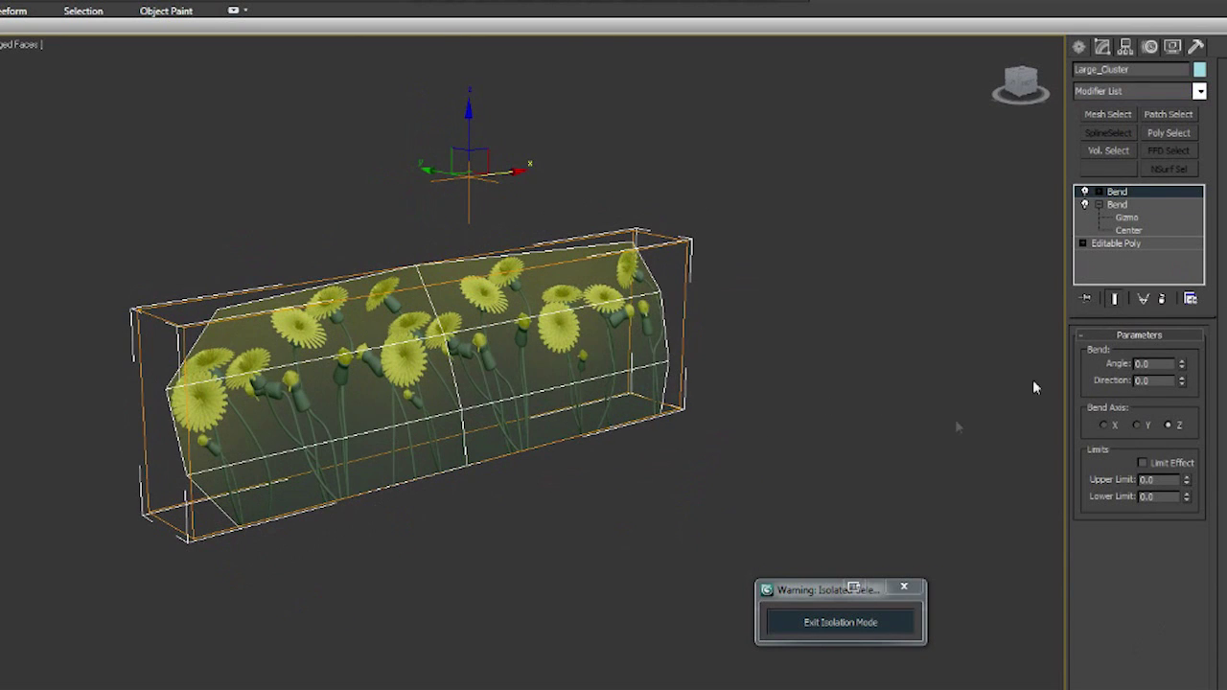
pyautogui.click(1159, 364)
pyautogui.write('-30')
pyautogui.press('Tab')
pyautogui.click(1103, 425)
pyautogui.keyDown('alt'); pyautogui.moveTo(718, 451); pyautogui.dragTo(822, 474, button='middle'); pyautogui.keyUp('alt')
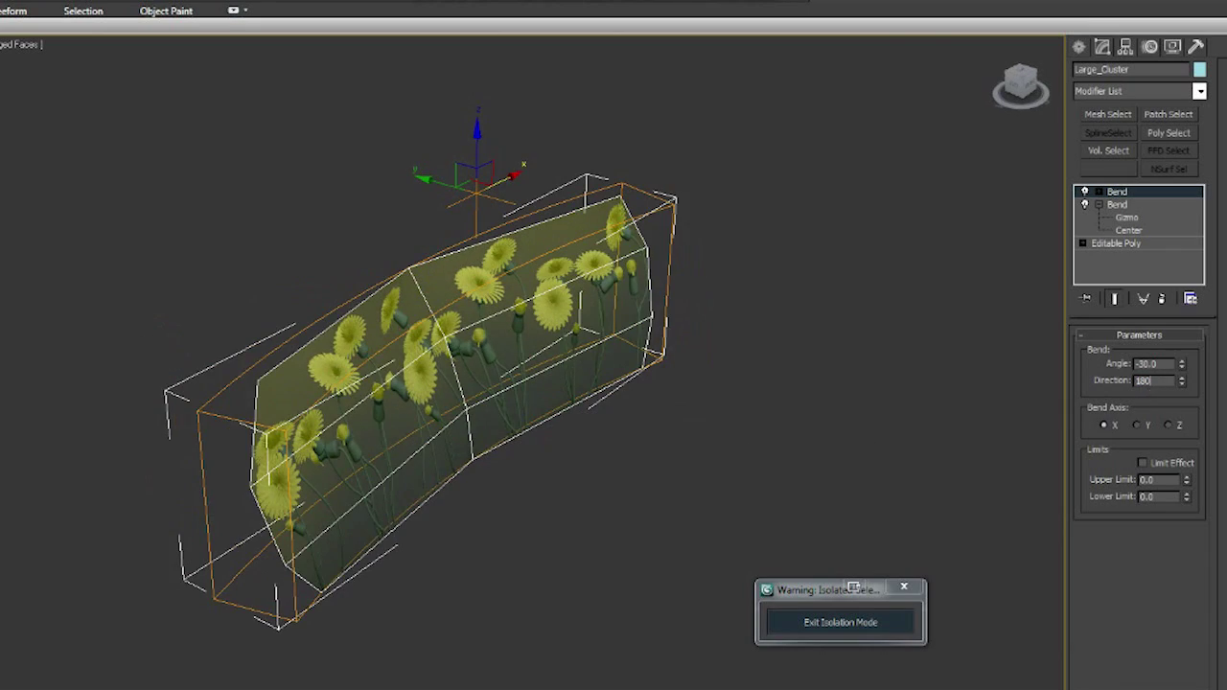
pyautogui.press('Return')
# Set the second Bend modifier's angle to -45.
pyautogui.keyDown('alt'); pyautogui.moveTo(717, 392); pyautogui.dragTo(764, 444, button='middle'); pyautogui.keyUp('alt')
pyautogui.moveTo(1183, 366)
pyautogui.mouseDown()
pyautogui.moveTo(1178, 424)
pyautogui.moveTo(1180, 381)
pyautogui.mouseUp()
pyautogui.keyDown('alt'); pyautogui.moveTo(721, 441); pyautogui.dragTo(96, 328, button='middle'); pyautogui.keyUp('alt')
pyautogui.write('-45')
pyautogui.press('Return')
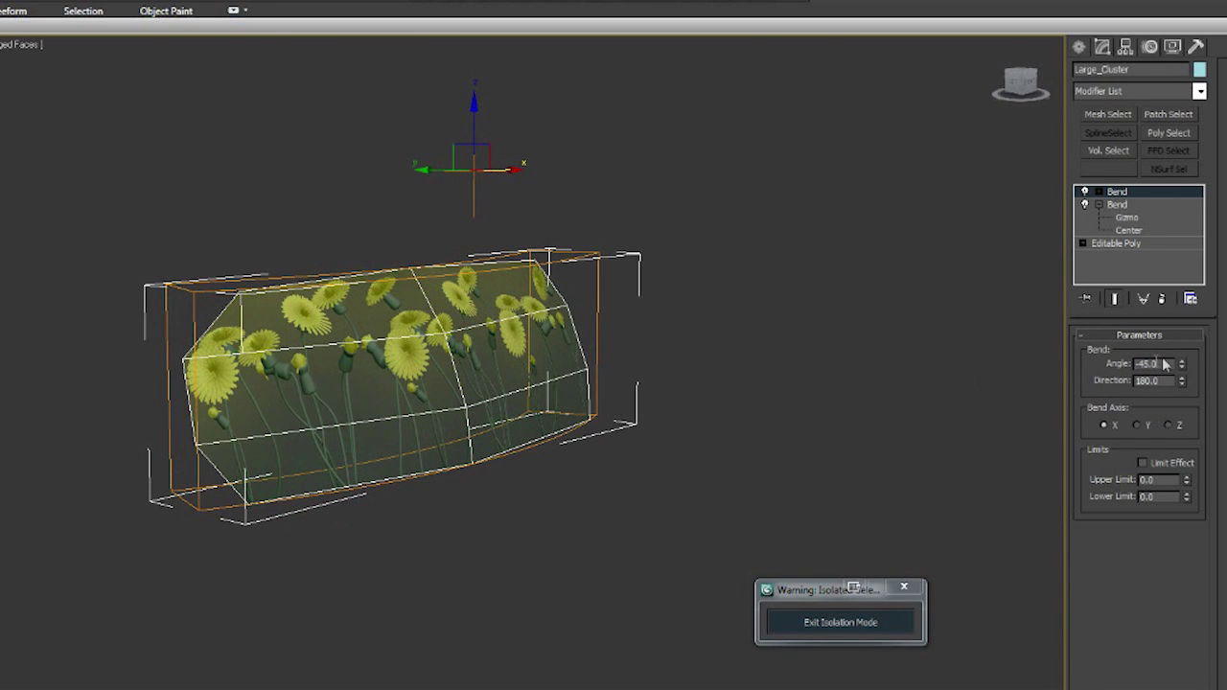
pyautogui.click(772, 443)
pyautogui.keyDown('alt'); pyautogui.moveTo(772, 443); pyautogui.dragTo(486, 430, button='middle'); pyautogui.keyUp('alt')
pyautogui.click(486, 430)
# Add an Edit Normals modifier and rotate all of the large cluster's normals to point straight up.
pyautogui.click(1199, 91)
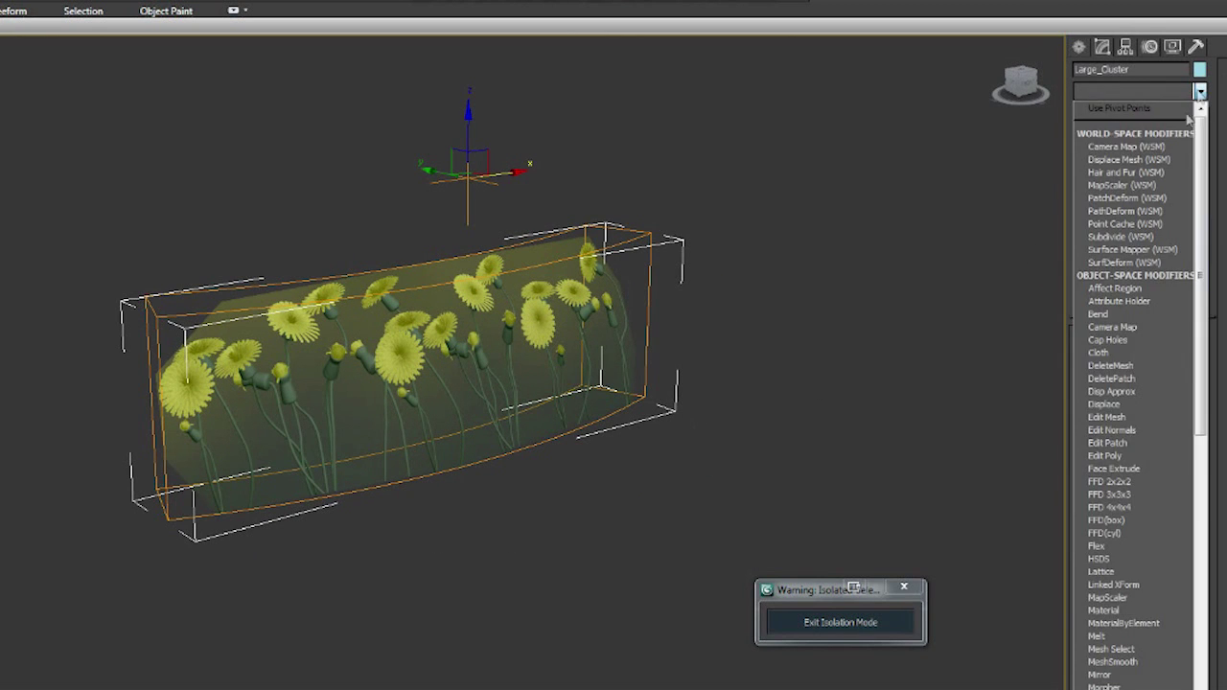
pyautogui.click(1132, 430)
pyautogui.keyDown('alt'); pyautogui.moveTo(623, 317); pyautogui.dragTo(537, 135, button='middle'); pyautogui.keyUp('alt')
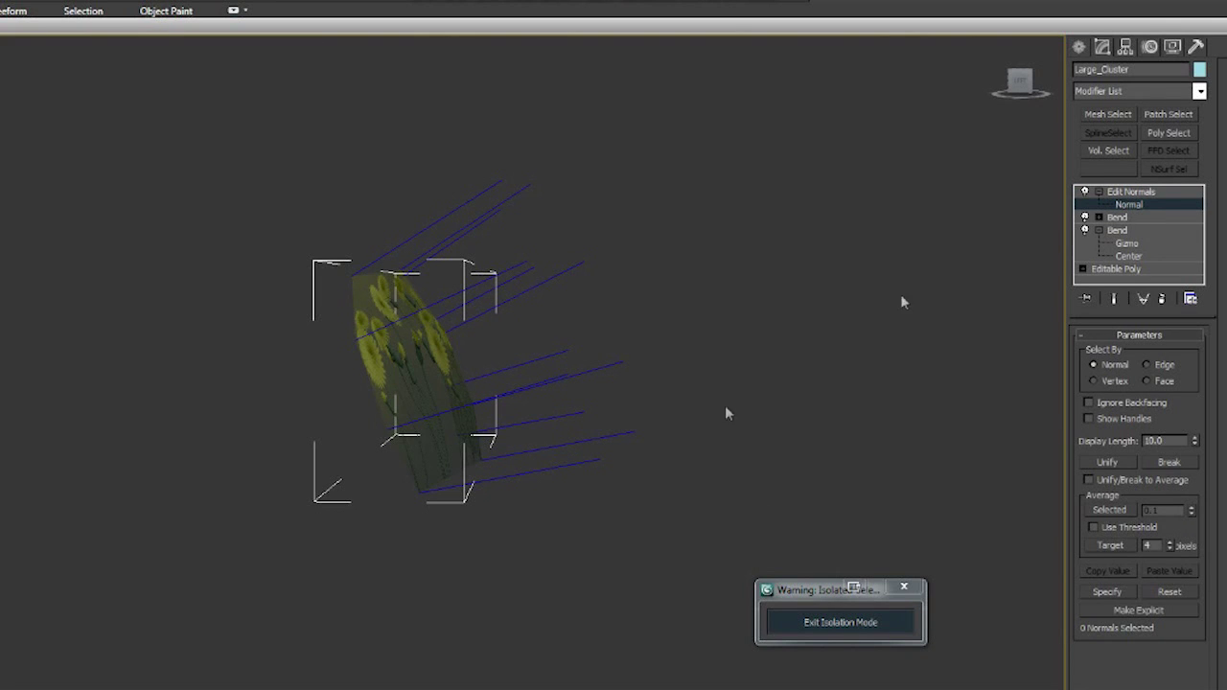
pyautogui.moveTo(752, 535); pyautogui.dragTo(243, 123)
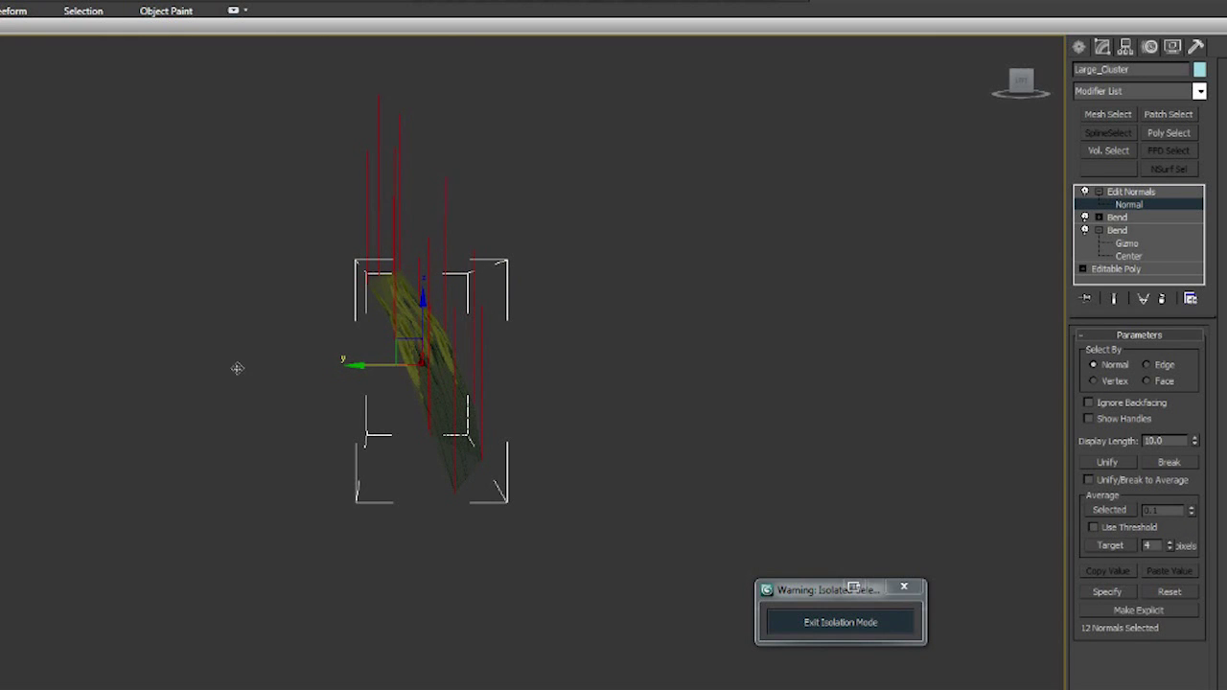
pyautogui.keyDown('alt'); pyautogui.moveTo(668, 397); pyautogui.dragTo(599, 433, button='middle'); pyautogui.keyUp('alt')
pyautogui.click(1146, 192)
pyautogui.click(917, 371)
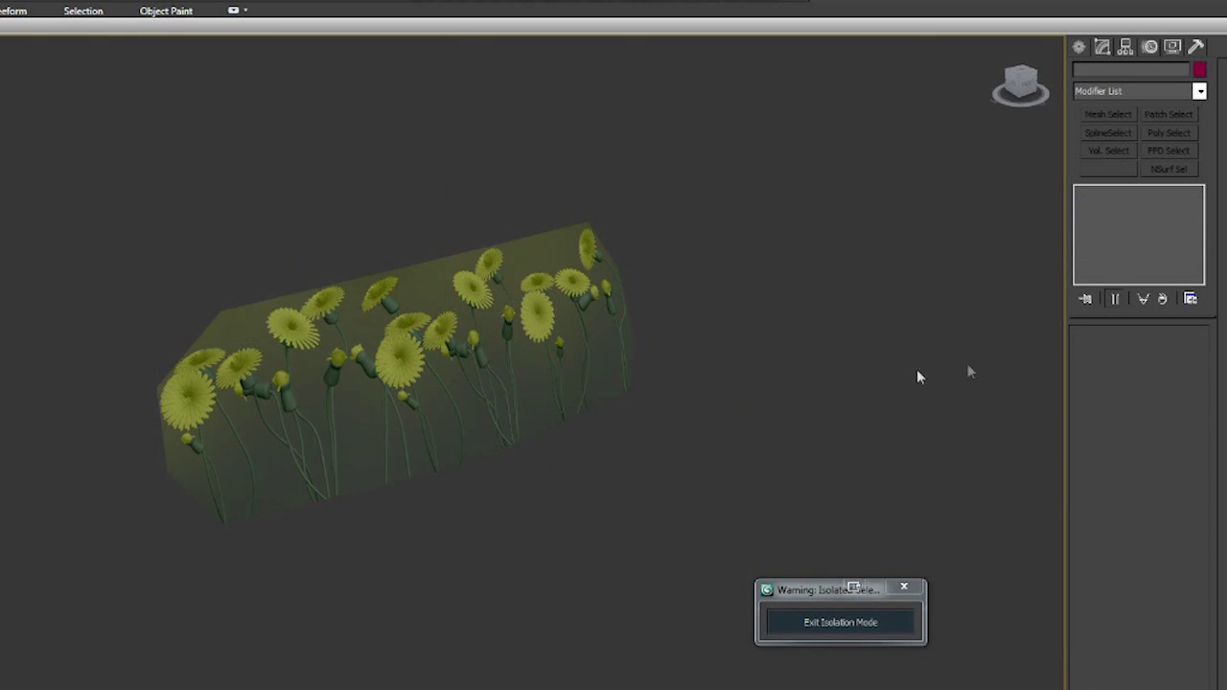
pyautogui.keyDown('alt'); pyautogui.moveTo(917, 372); pyautogui.dragTo(508, 452, button='middle'); pyautogui.keyUp('alt')
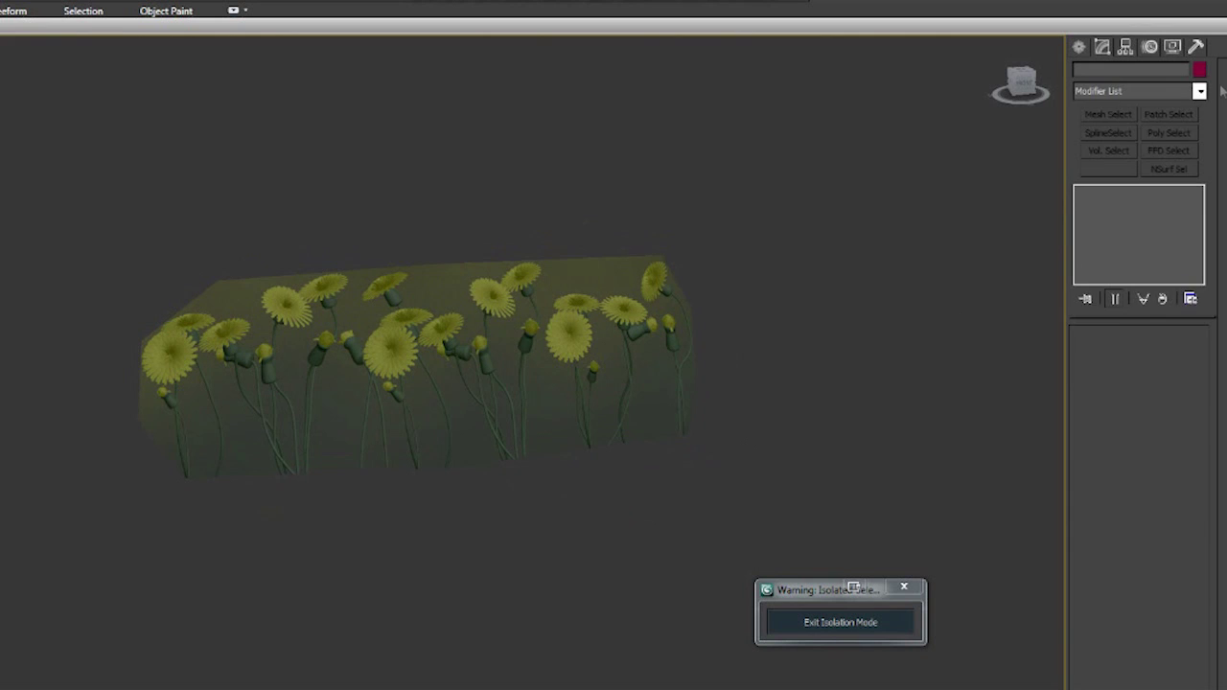
# Add a VertexPaint modifier to the large cluster, turn off its texture display and cover the whole mesh with black vertex colour.
pyautogui.click(479, 413)
pyautogui.click(1200, 91)
pyautogui.scroll(-10, 1139, 479)
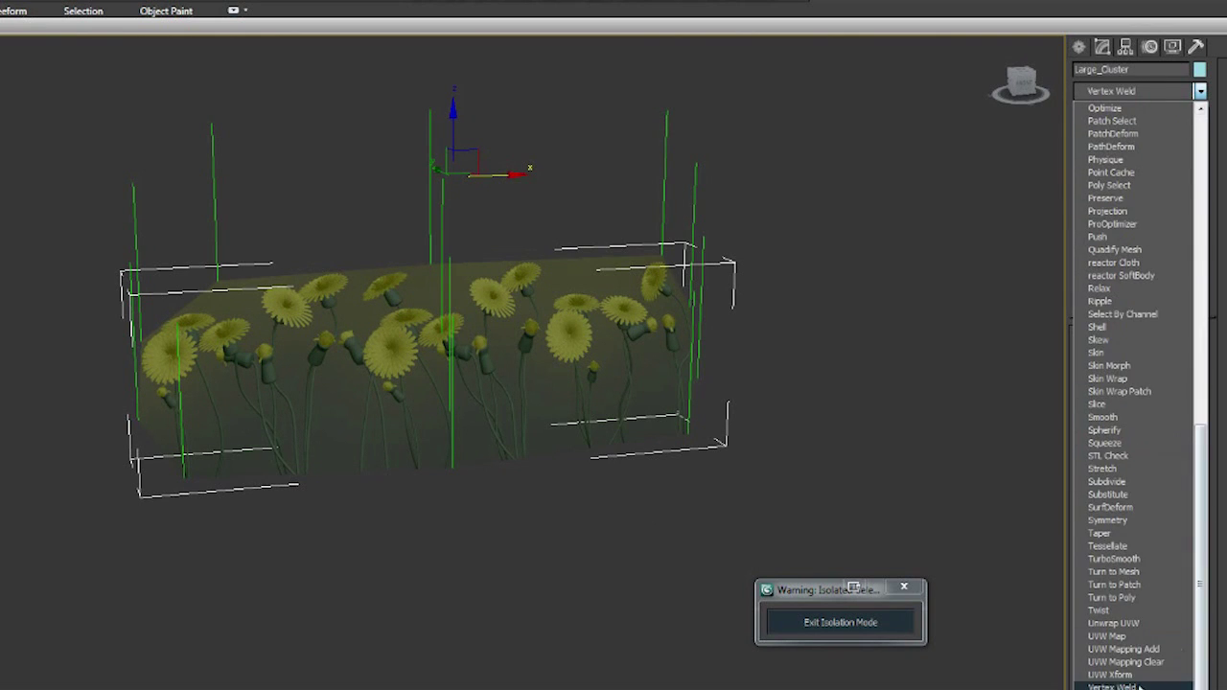
pyautogui.click(1139, 686)
pyautogui.click(82, 53)
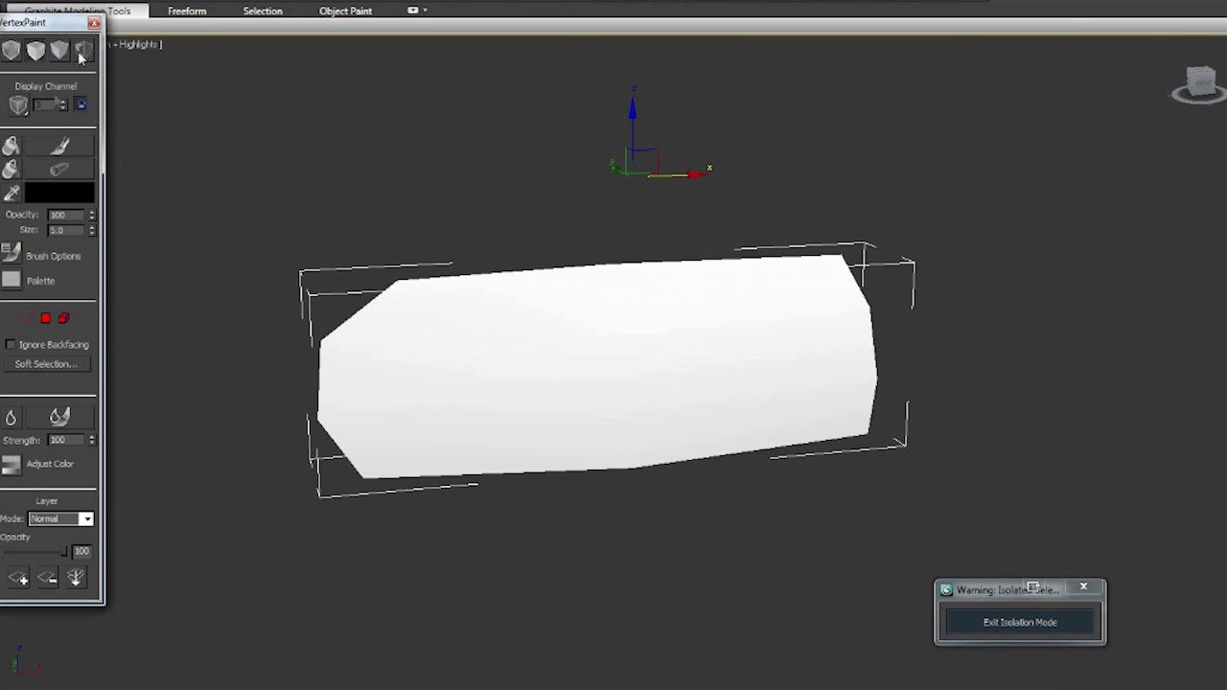
pyautogui.moveTo(459, 387)
pyautogui.mouseDown()
pyautogui.moveTo(740, 412)
pyautogui.moveTo(734, 397)
pyautogui.moveTo(608, 364)
pyautogui.moveTo(561, 516)
pyautogui.moveTo(826, 314)
pyautogui.moveTo(822, 414)
pyautogui.moveTo(644, 333)
pyautogui.mouseUp()
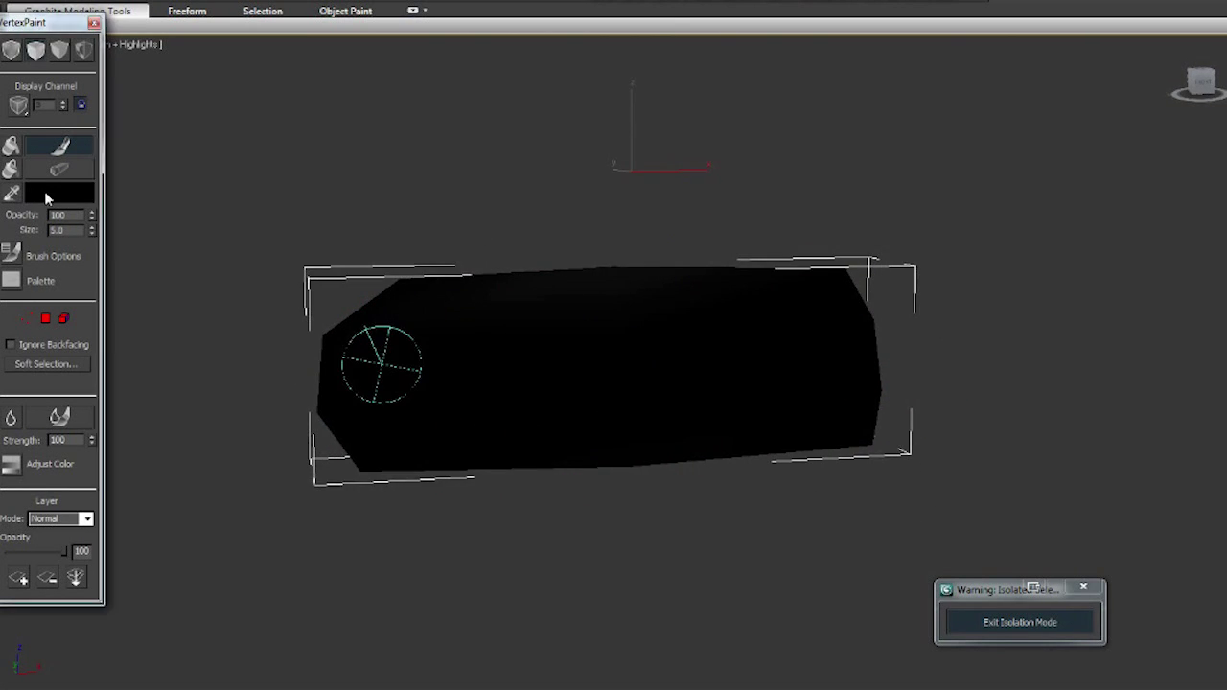
# Choose a dark red brush colour, show edged faces and paint the row of vertices just above the cluster's base.
pyautogui.click(44, 191)
pyautogui.click(587, 170)
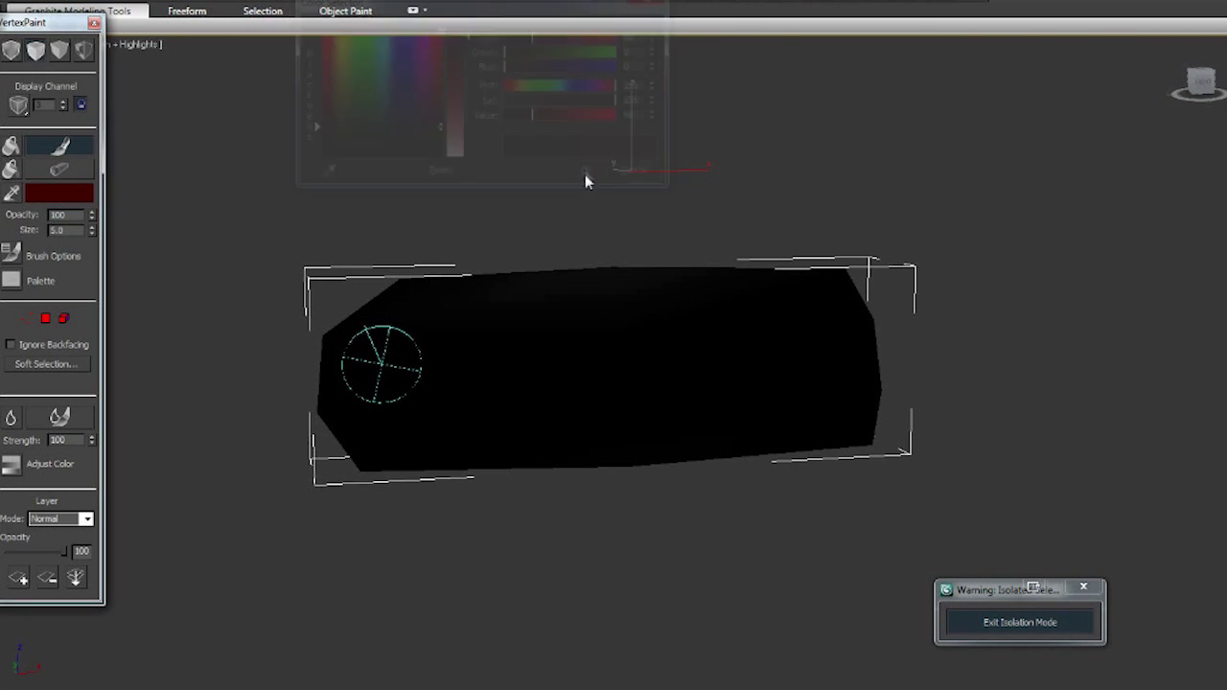
pyautogui.press('F4')
pyautogui.moveTo(332, 411); pyautogui.dragTo(730, 407)
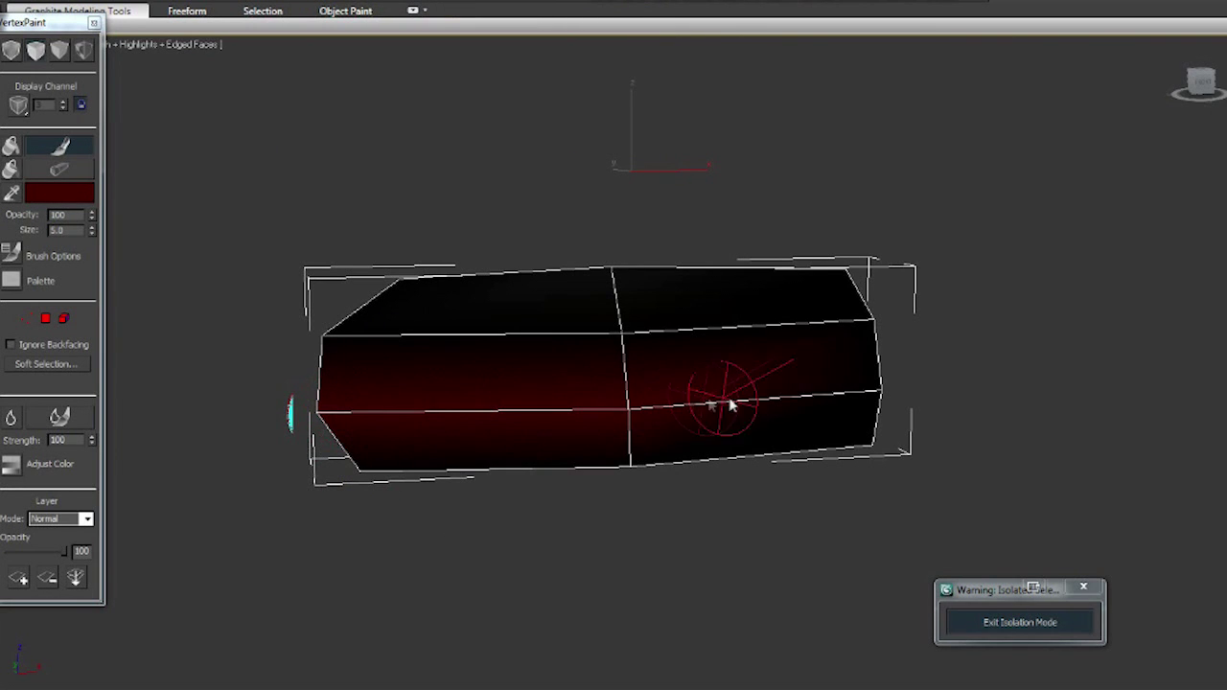
pyautogui.keyDown('alt'); pyautogui.moveTo(994, 408); pyautogui.dragTo(1009, 397, button='middle'); pyautogui.keyUp('alt')
# Paint the upper-middle row of vertices with red 133 and the top row with red 255.
pyautogui.click(59, 193)
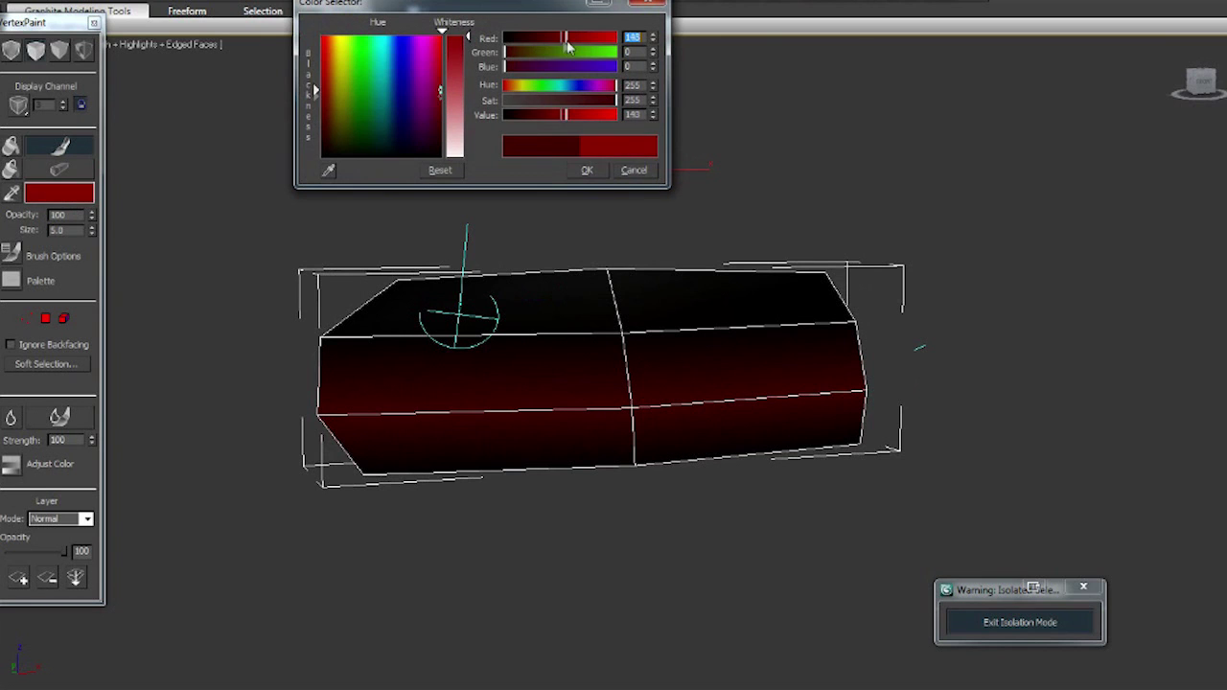
pyautogui.moveTo(326, 337); pyautogui.dragTo(860, 335)
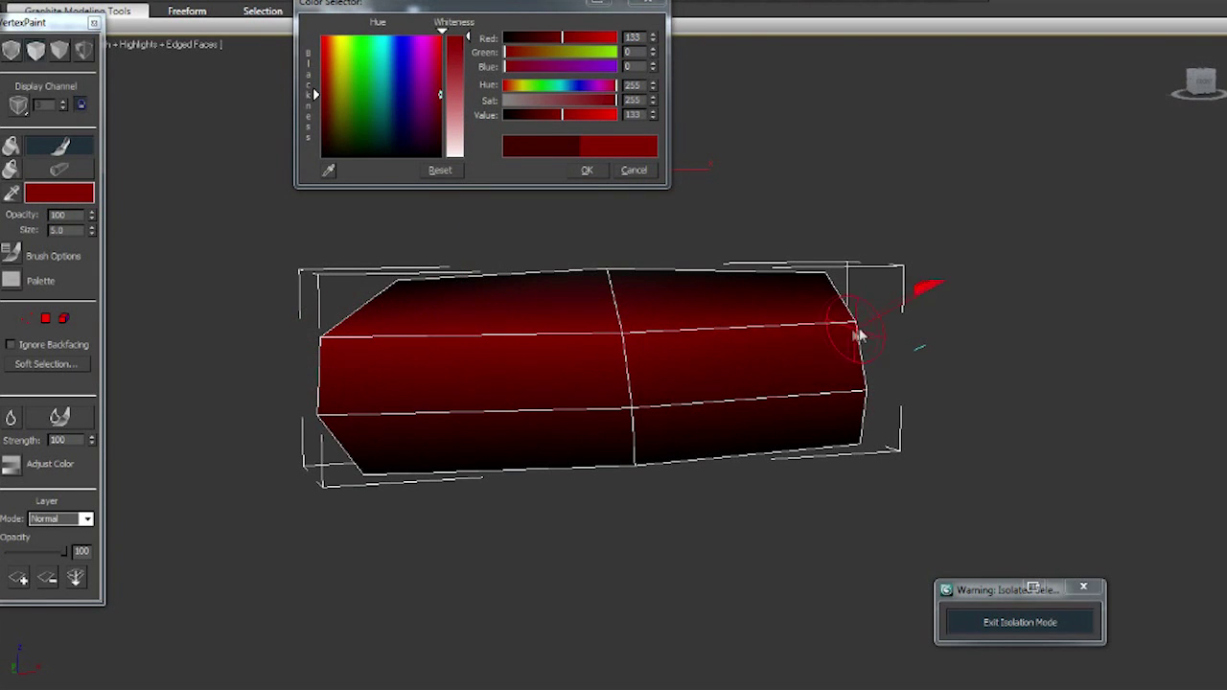
pyautogui.moveTo(566, 44); pyautogui.dragTo(640, 46)
pyautogui.moveTo(899, 372)
pyautogui.keyDown('alt'); pyautogui.mouseDown(button='middle')
pyautogui.moveTo(892, 413)
pyautogui.moveTo(906, 414)
pyautogui.mouseUp(button='middle'); pyautogui.keyUp('alt')
pyautogui.moveTo(869, 326); pyautogui.dragTo(470, 330)
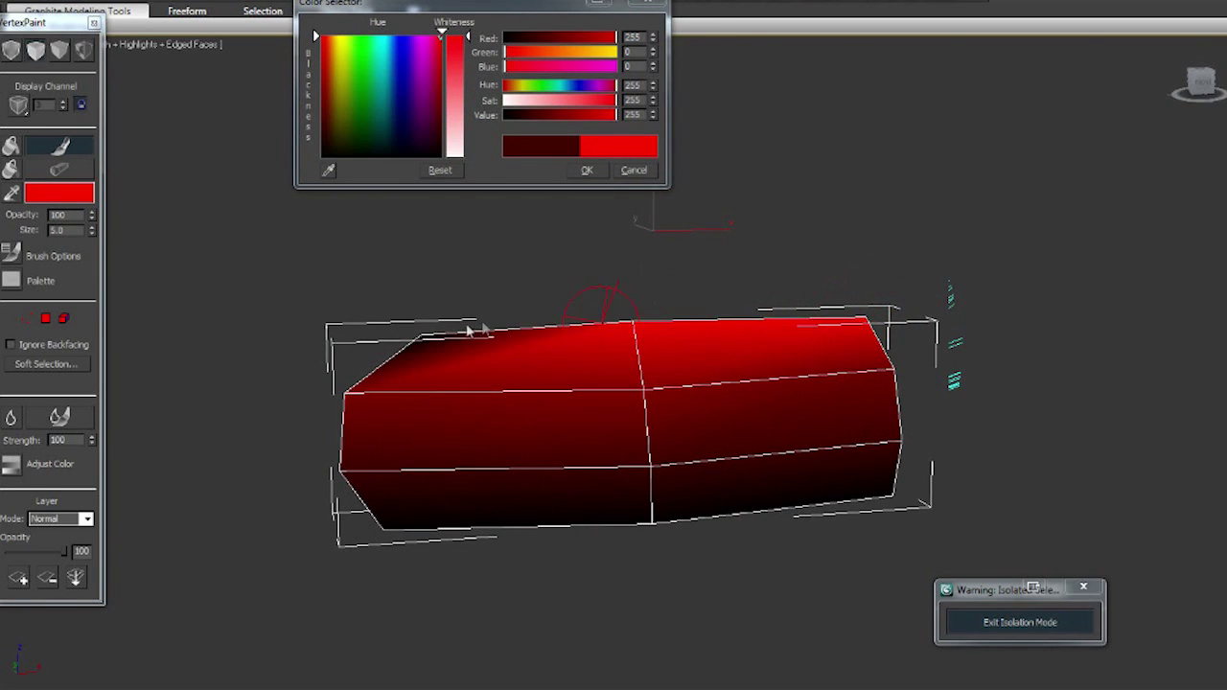
pyautogui.click(439, 171)
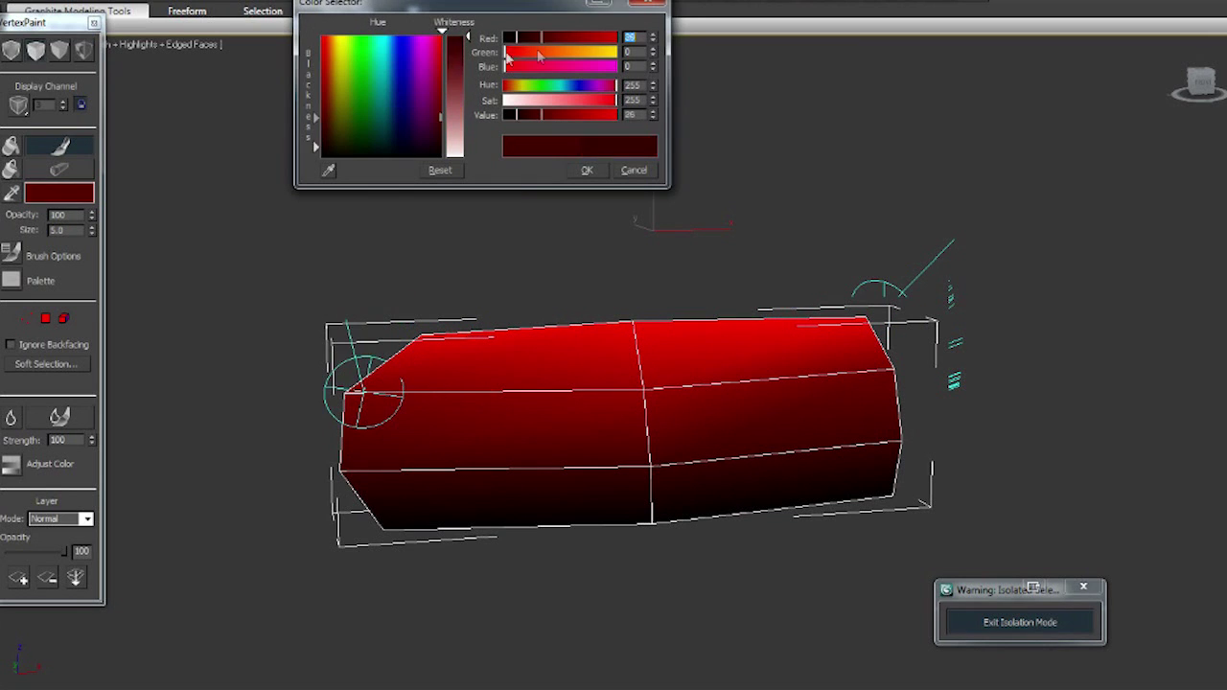
pyautogui.keyDown('alt'); pyautogui.moveTo(896, 495); pyautogui.dragTo(815, 321, button='middle'); pyautogui.keyUp('alt')
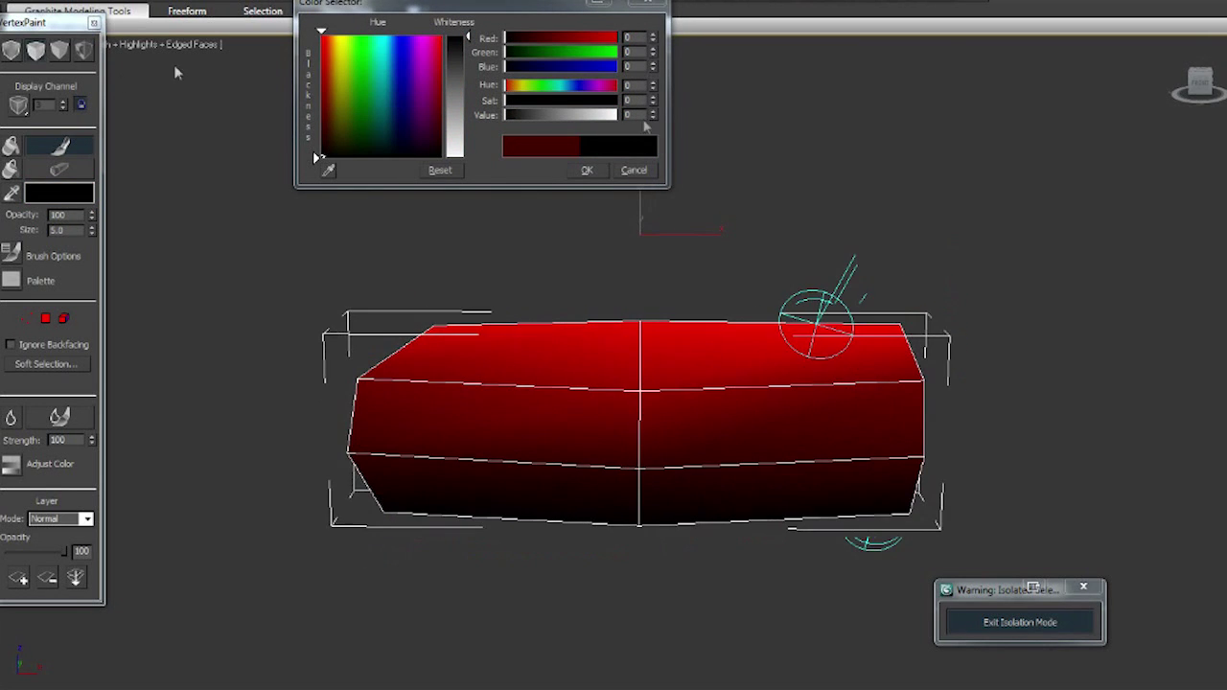
# Check the painted cluster with its texture displayed, comparing vertex colour shading on and off and hiding the edged faces.
pyautogui.click(84, 52)
pyautogui.keyDown('alt'); pyautogui.moveTo(305, 360); pyautogui.dragTo(341, 394, button='middle'); pyautogui.keyUp('alt')
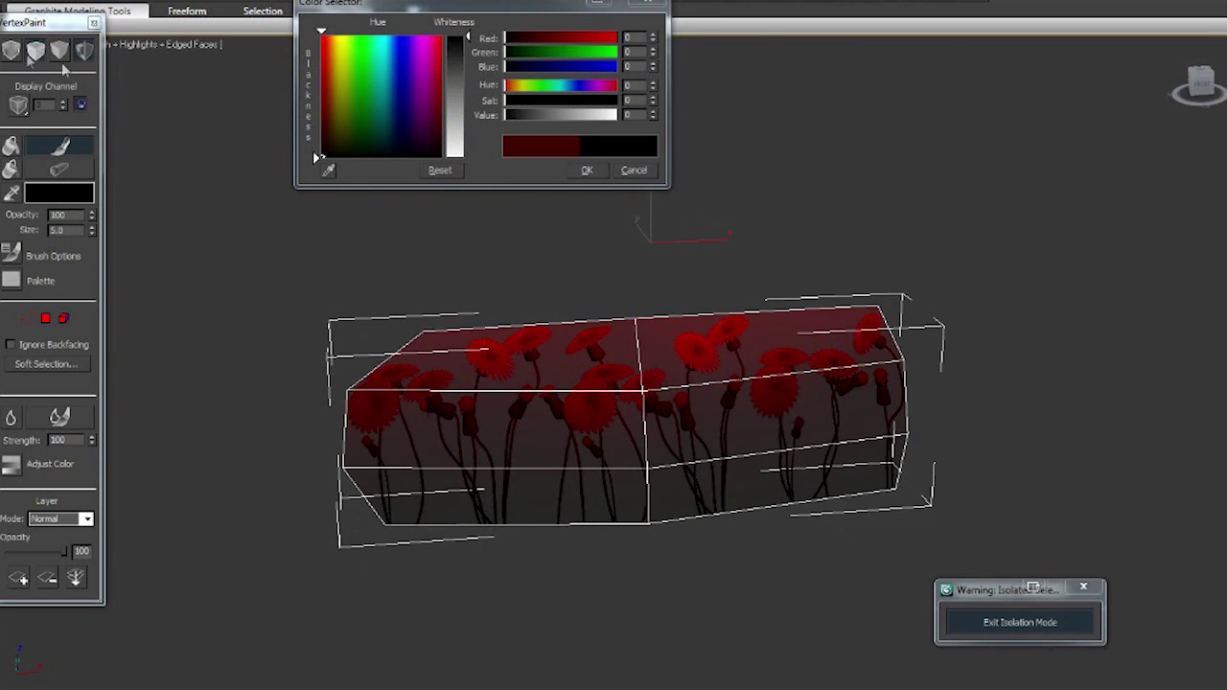
pyautogui.click(54, 55)
pyautogui.click(588, 171)
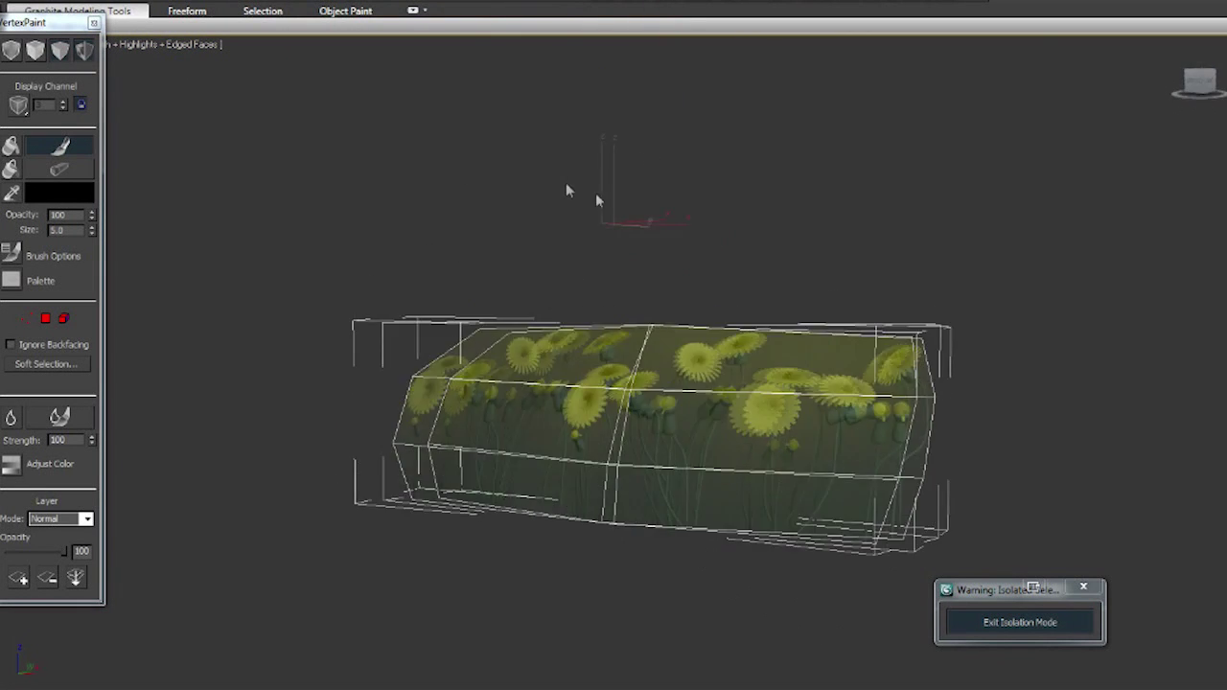
pyautogui.press('F4')
pyautogui.keyDown('alt'); pyautogui.moveTo(681, 537); pyautogui.dragTo(688, 510, button='middle'); pyautogui.keyUp('alt')
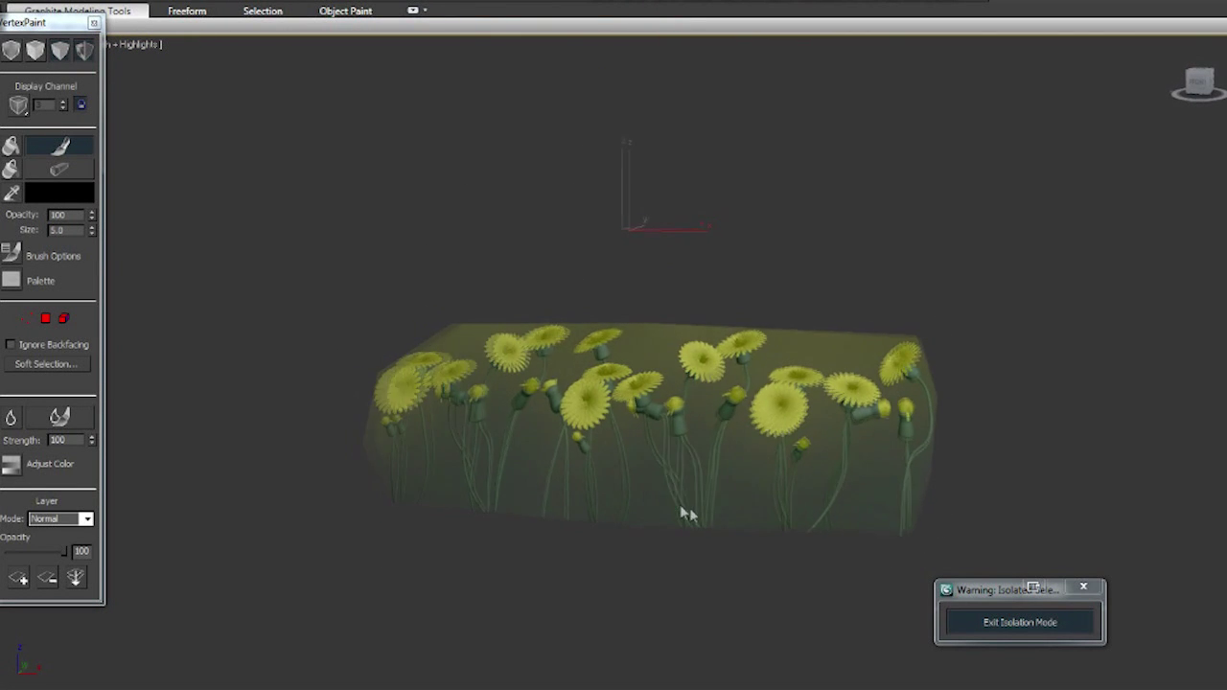
pyautogui.click(36, 51)
pyautogui.click(84, 52)
pyautogui.moveTo(245, 269)
pyautogui.keyDown('alt'); pyautogui.mouseDown(button='middle')
pyautogui.moveTo(318, 272)
pyautogui.moveTo(242, 370)
pyautogui.mouseUp(button='middle'); pyautogui.keyUp('alt')
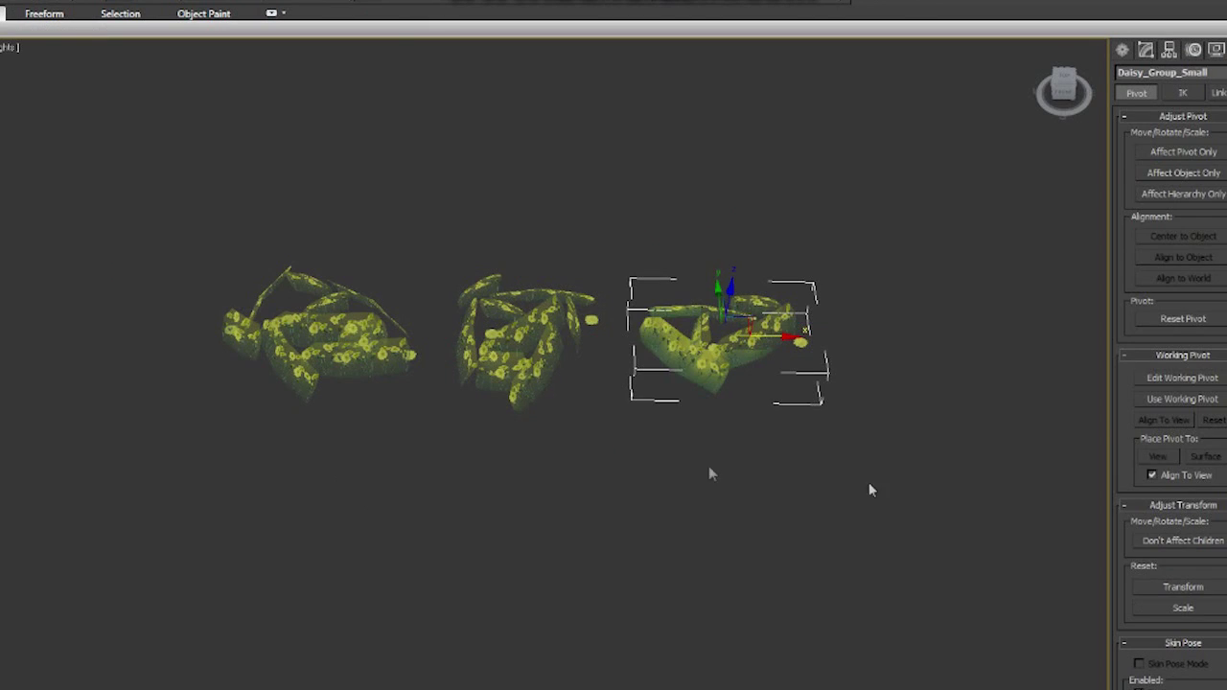
# Select the three original daisy pieces on the home grid, separate from the grouped clusters, and delete them.
pyautogui.click(710, 446)
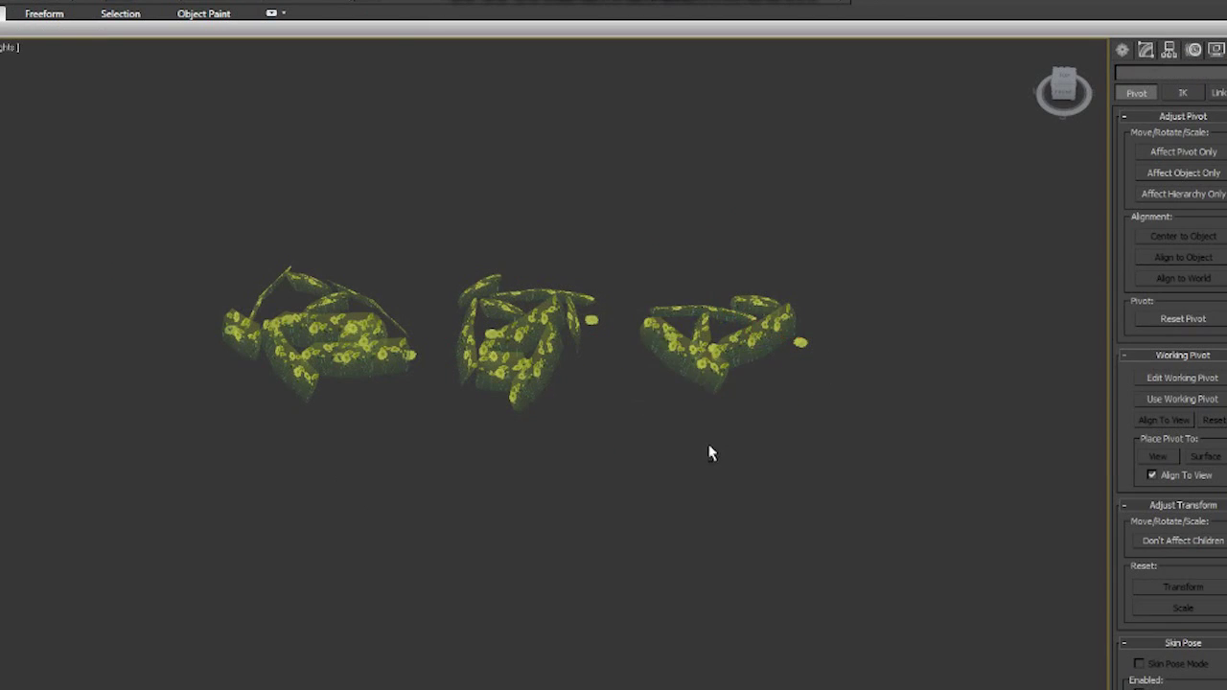
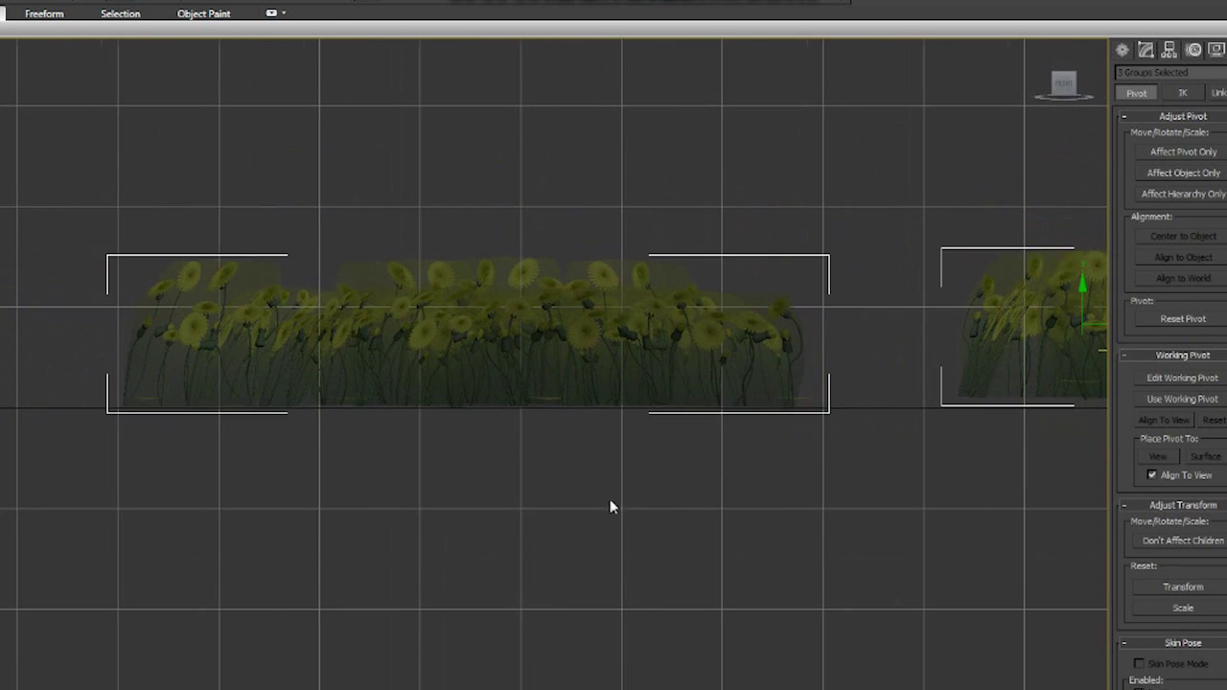
pyautogui.moveTo(844, 488); pyautogui.dragTo(67, 196)
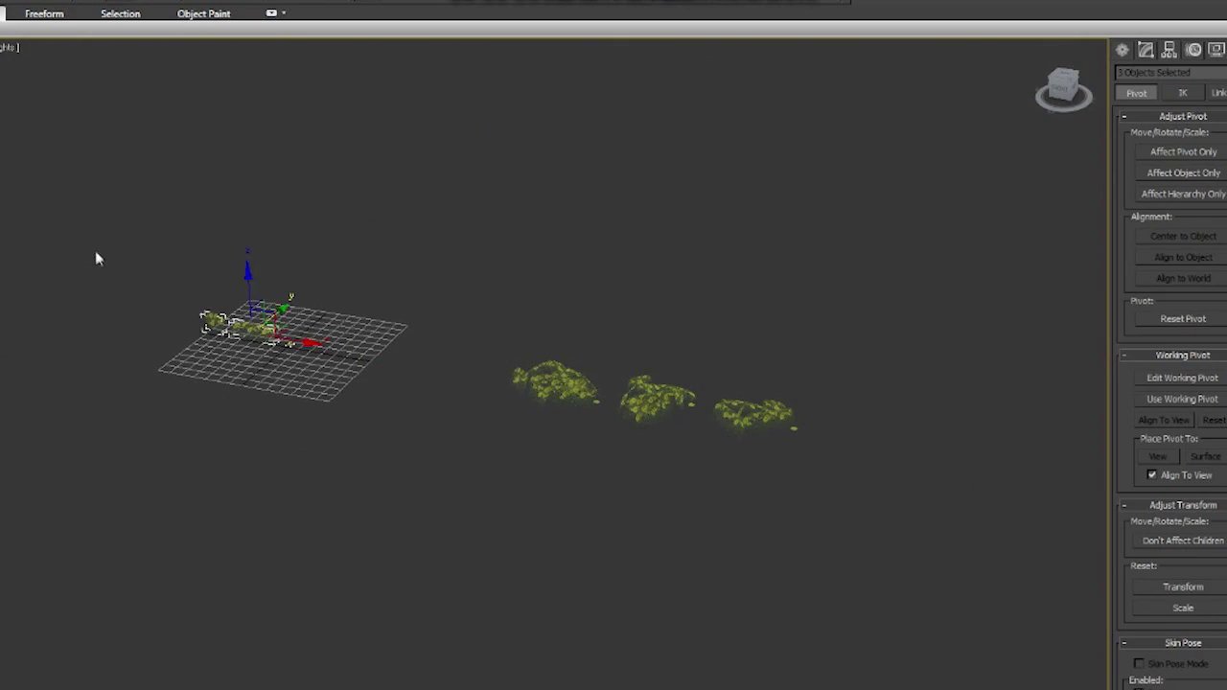
pyautogui.press('Delete')
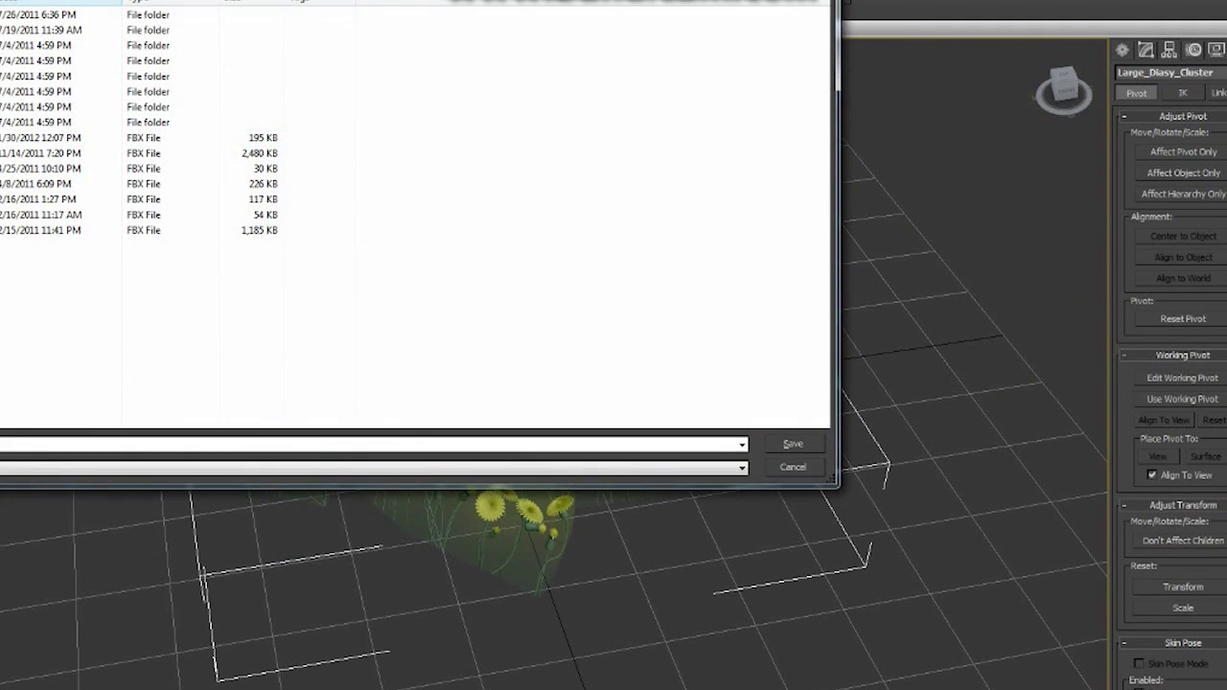
# Export the large daisy cluster as an FBX file with smoothing groups, tangents and binormals included.
pyautogui.press('Return')
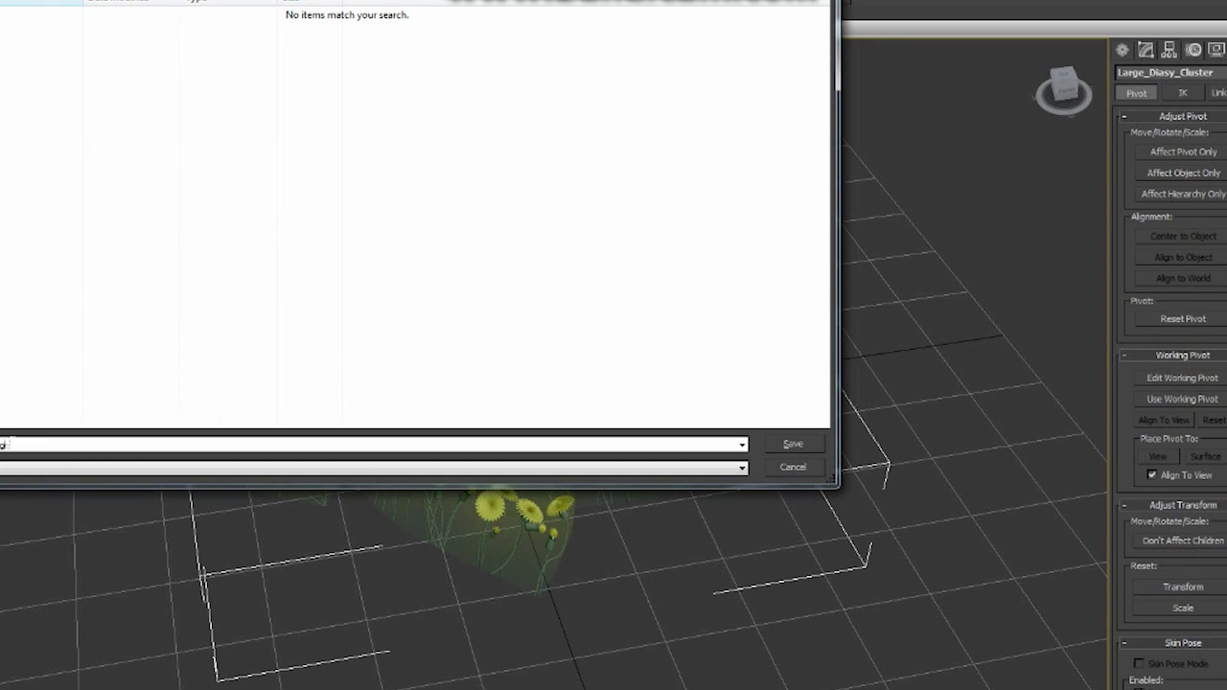
pyautogui.click(786, 442)
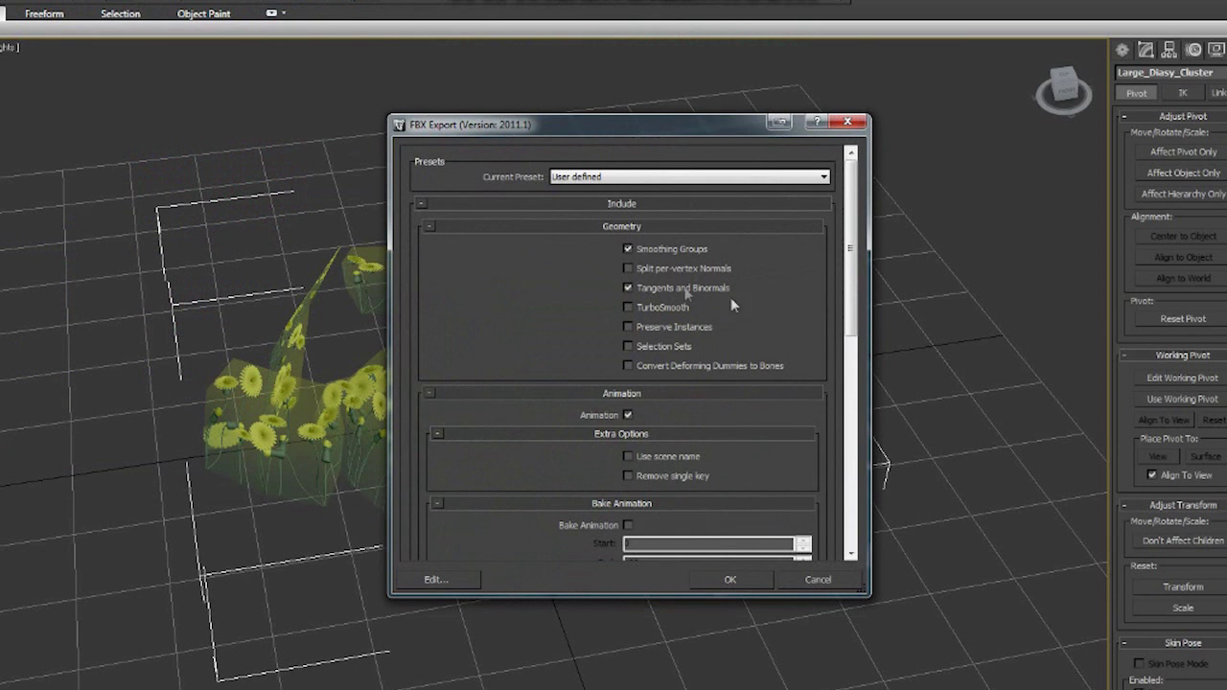
pyautogui.click(742, 582)
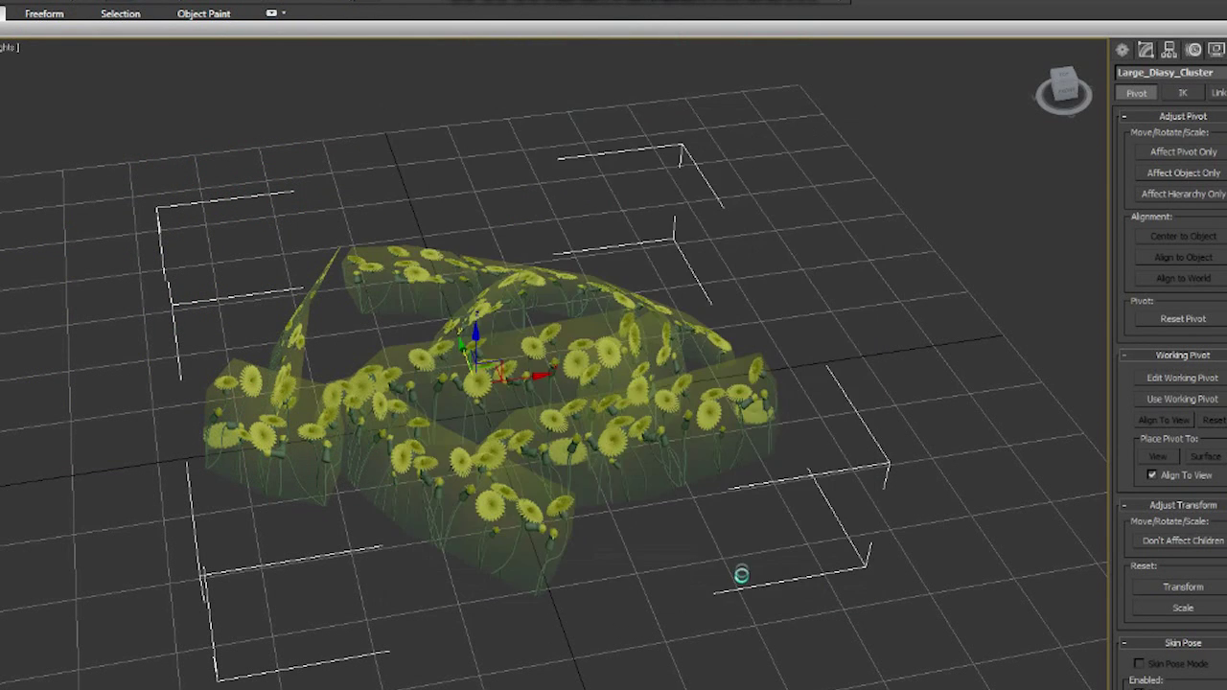
pyautogui.click(887, 609)
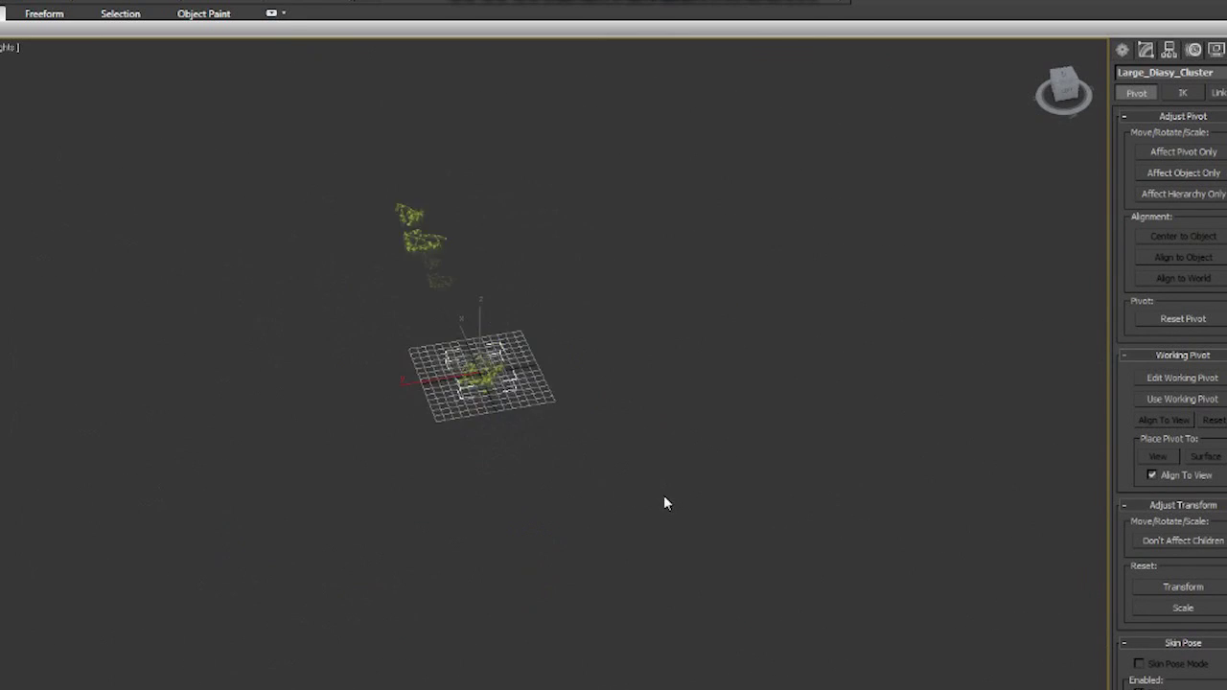
pyautogui.hotkey('alt', 'f')
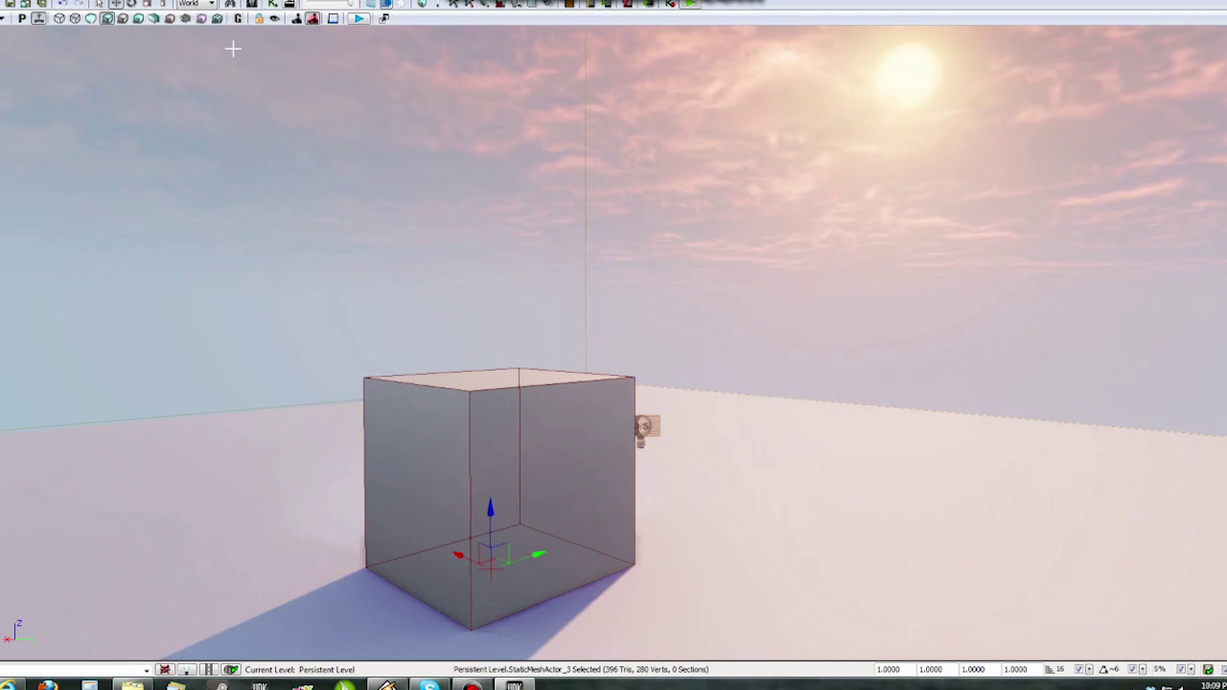
# Switch to UDK and open the Content Browser at the MGrass package.
pyautogui.click(252, 5)
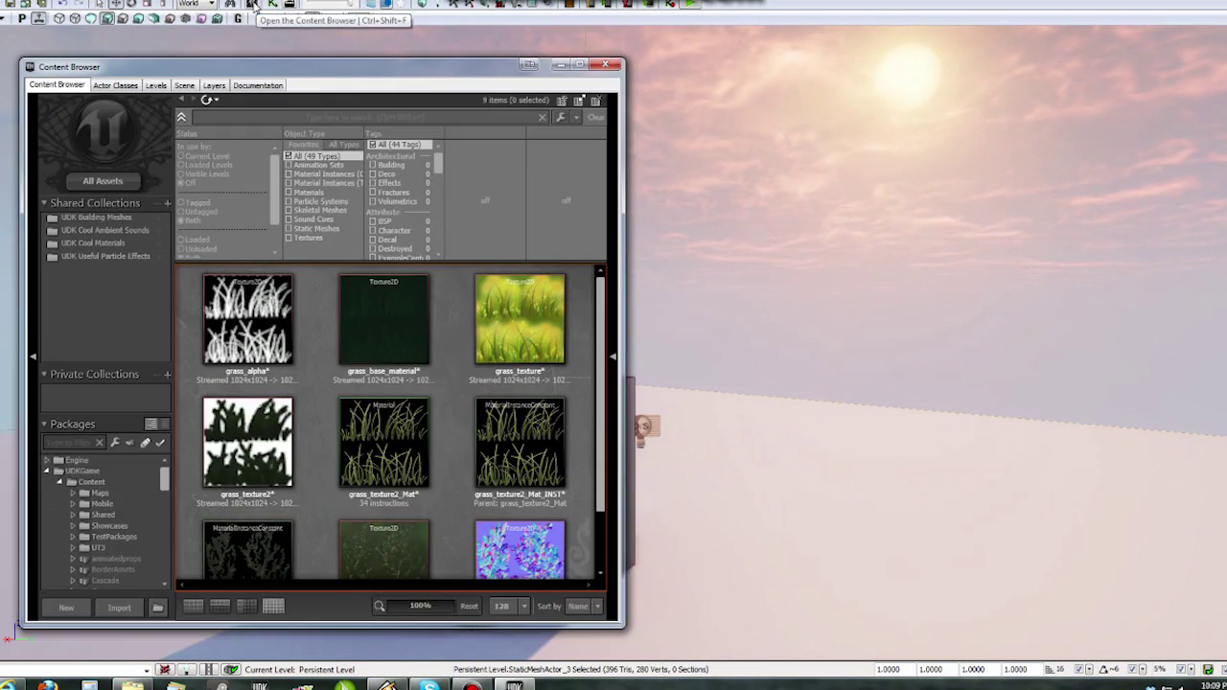
pyautogui.moveTo(387, 67); pyautogui.dragTo(821, 27)
pyautogui.moveTo(1029, 369)
pyautogui.mouseDown()
pyautogui.moveTo(1029, 431)
pyautogui.moveTo(1028, 364)
pyautogui.mouseUp()
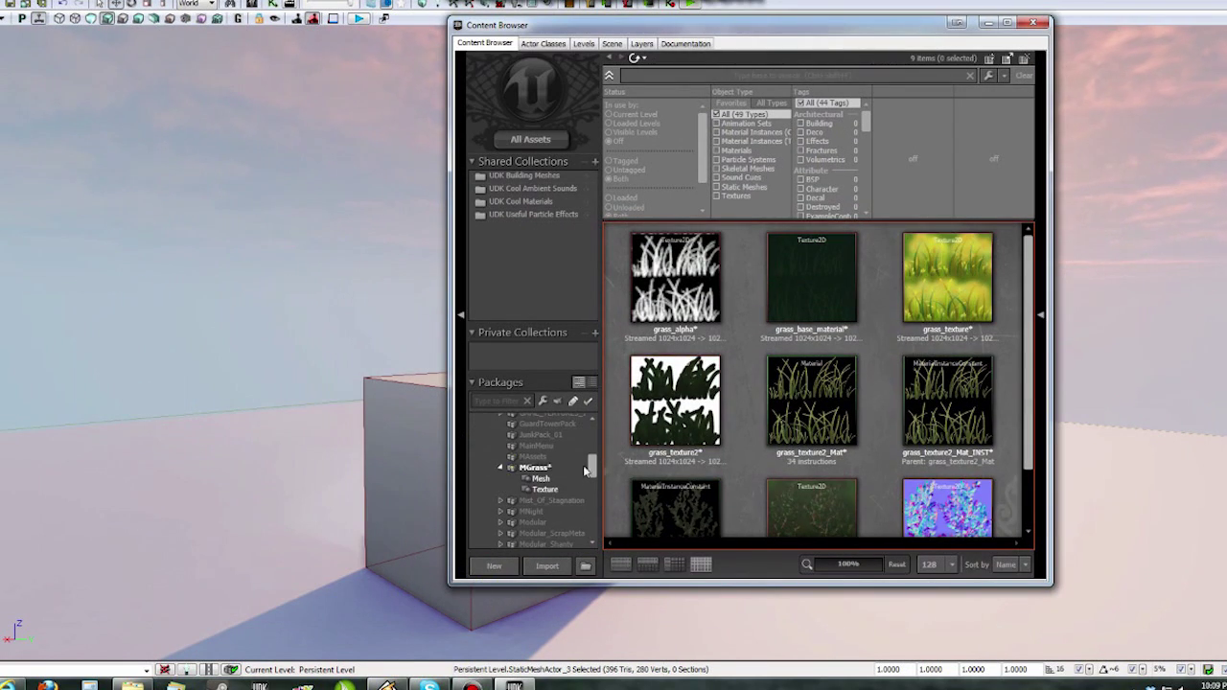
# Load the large, medium and small Daisy_Cluster FBX files from the 3dsMax export daisy folder for import into MGrass.
pyautogui.click(546, 566)
pyautogui.click(15, 170)
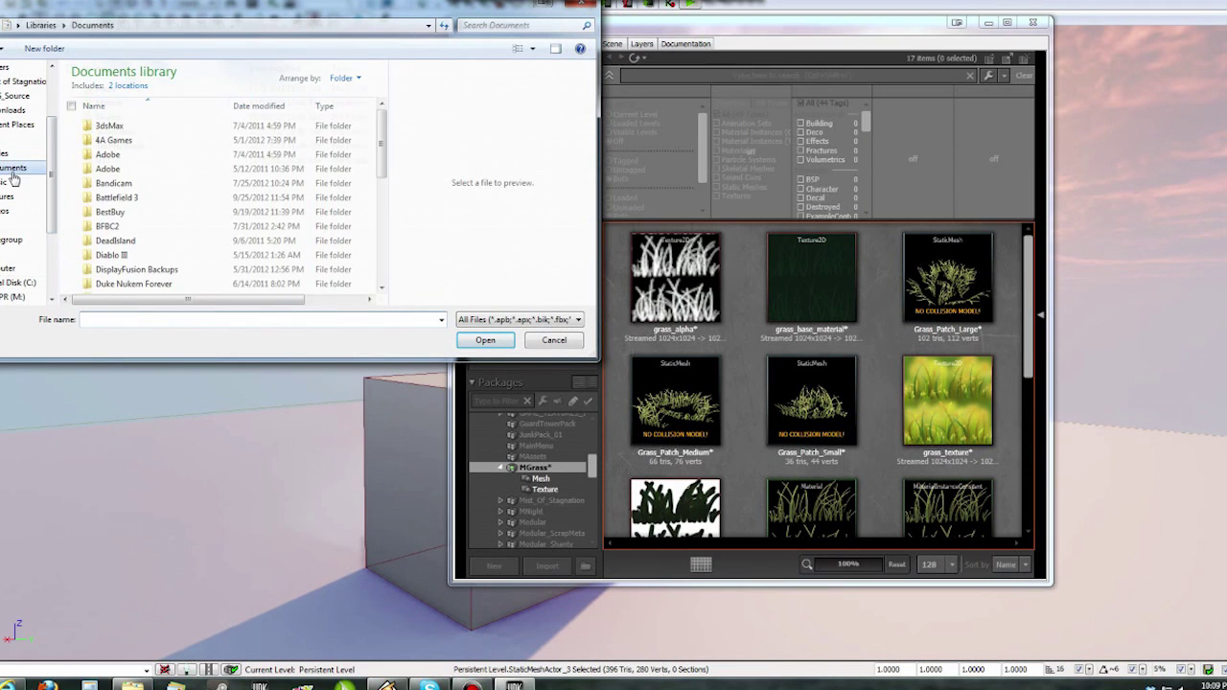
pyautogui.doubleClick(119, 128)
pyautogui.doubleClick(117, 170)
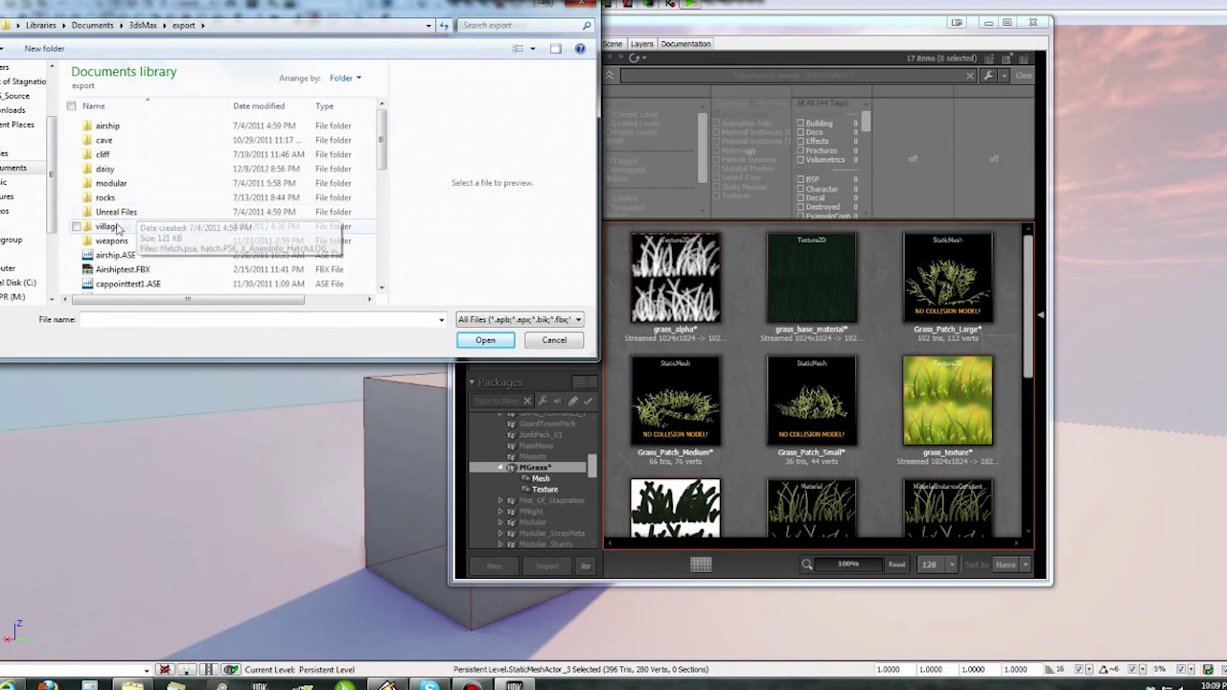
pyautogui.doubleClick(106, 168)
pyautogui.moveTo(214, 189); pyautogui.dragTo(126, 122)
pyautogui.click(485, 339)
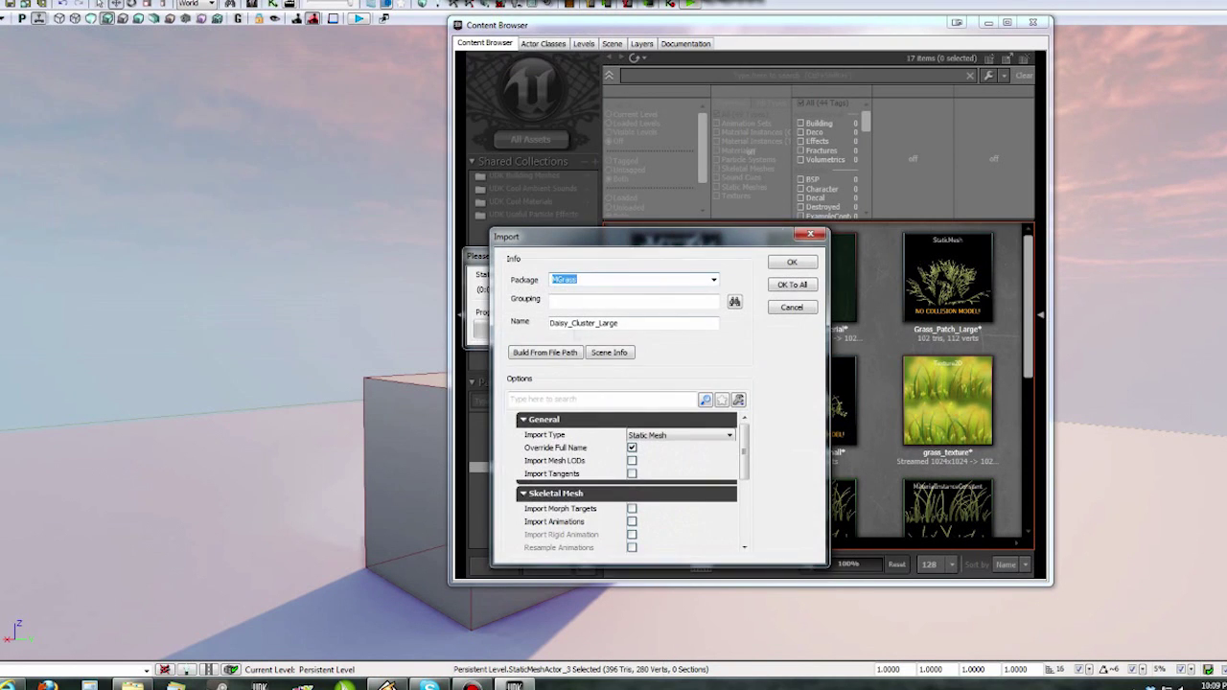
# Set the import grouping to Mesh, expand the advanced static mesh options and import all the daisy clusters.
pyautogui.click(734, 304)
pyautogui.click(520, 307)
pyautogui.click(699, 270)
pyautogui.moveTo(744, 453); pyautogui.dragTo(740, 514)
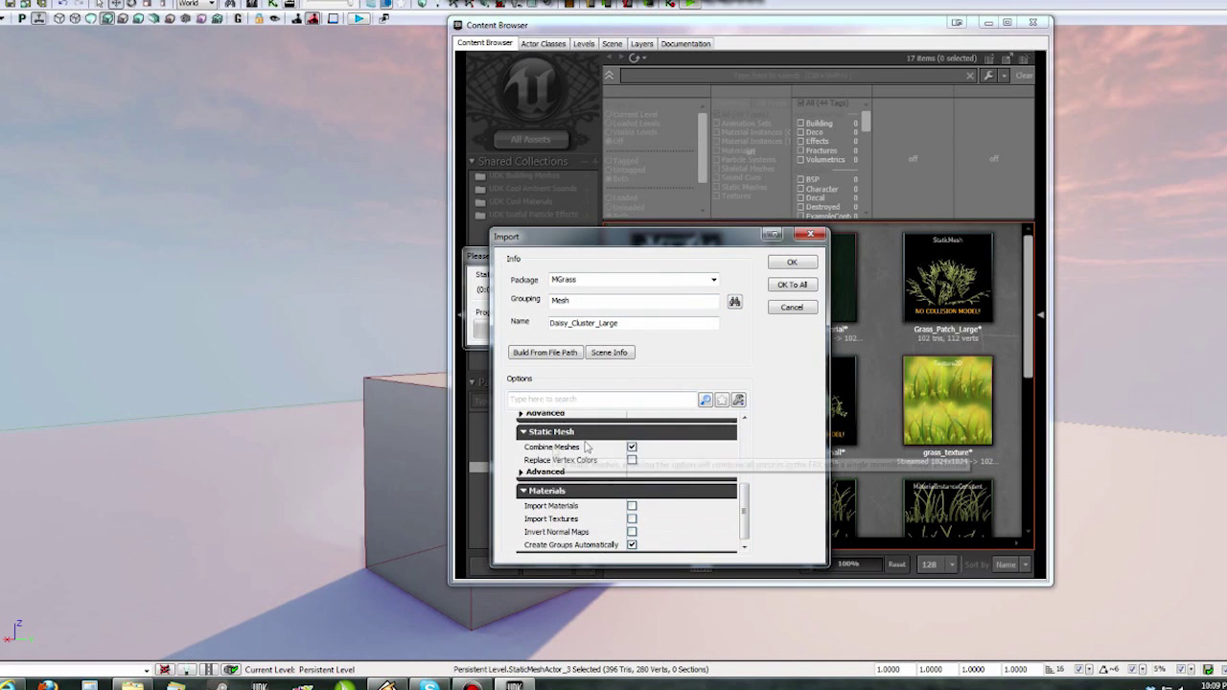
pyautogui.click(546, 472)
pyautogui.scroll(-2, 751, 508)
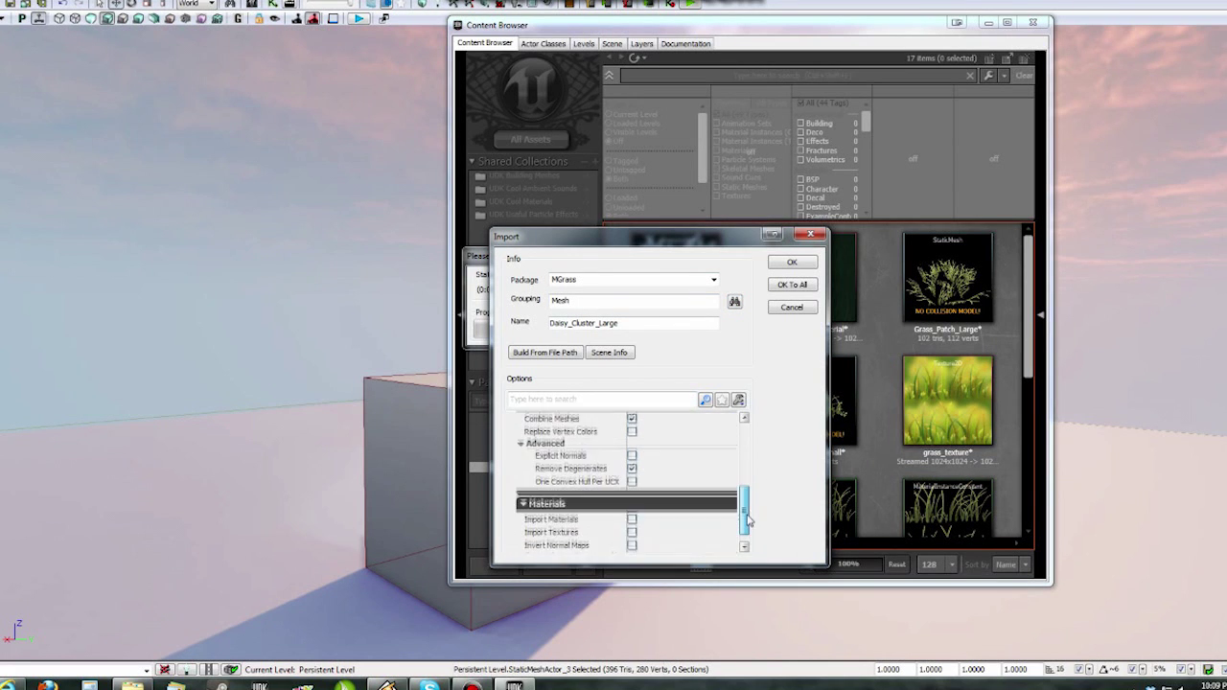
pyautogui.click(791, 285)
pyautogui.click(655, 412)
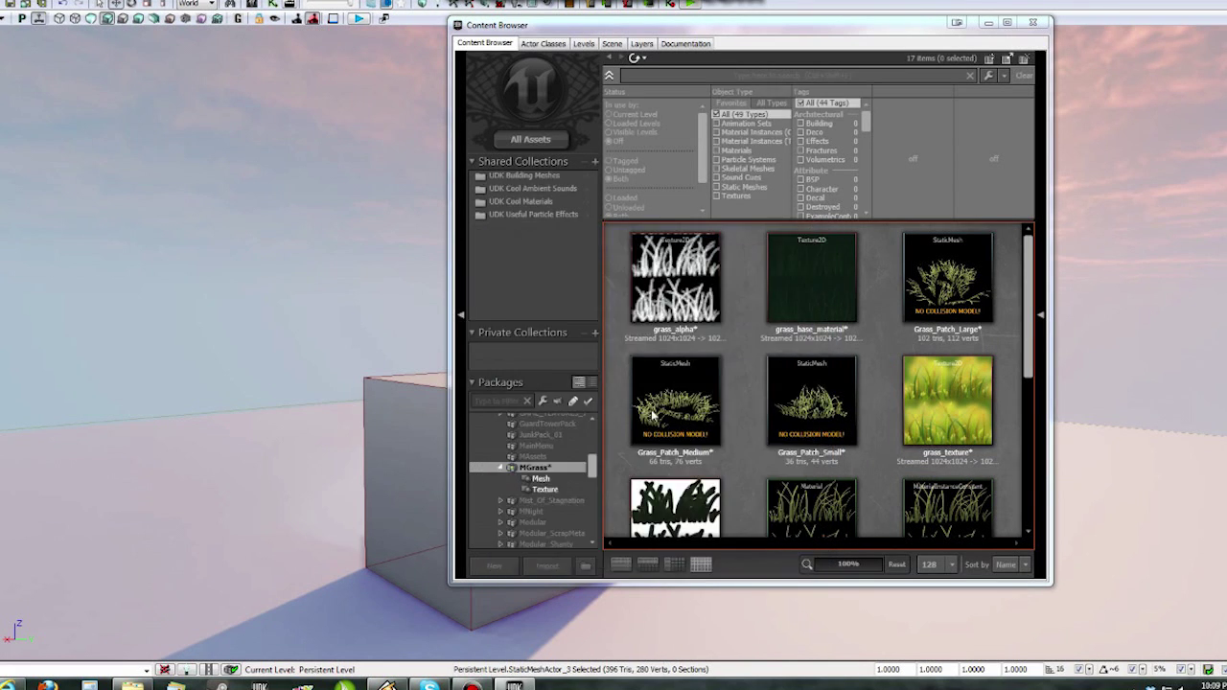
# Import Daisy_mask.png and Daisy_diffuse.png from the 1. Tutorial pictures folder into the Texture group of MGrass.
pyautogui.click(544, 542)
pyautogui.click(546, 567)
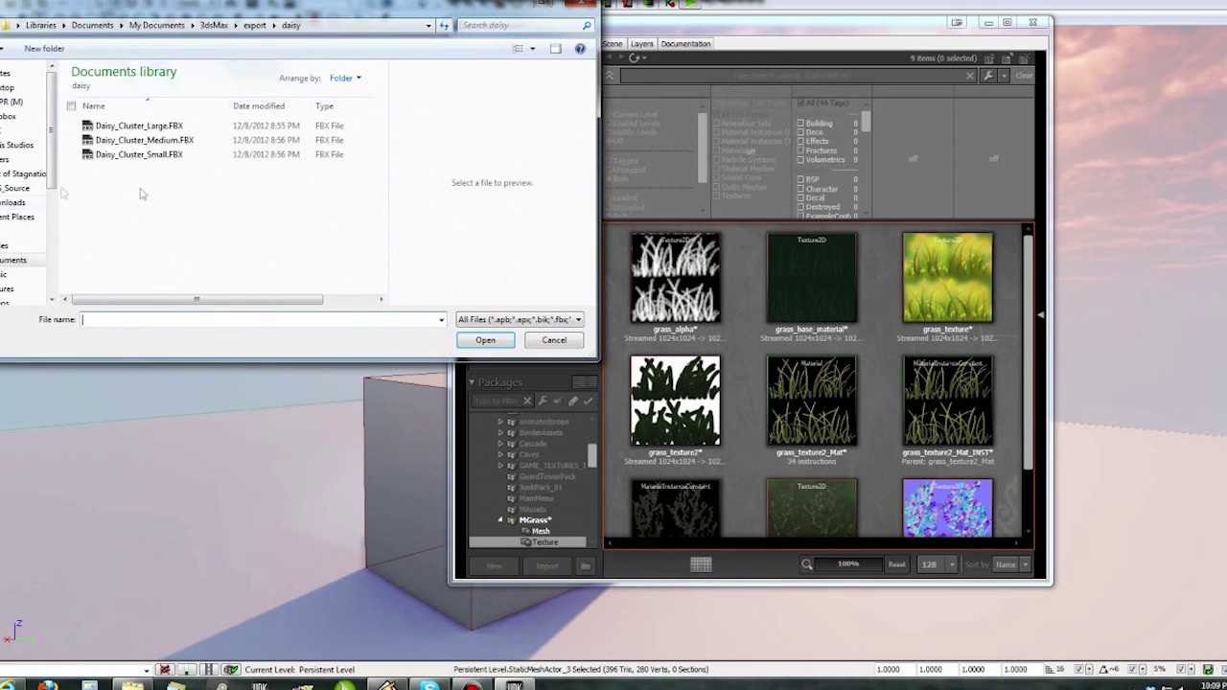
pyautogui.click(7, 288)
pyautogui.click(130, 140)
pyautogui.click(141, 127)
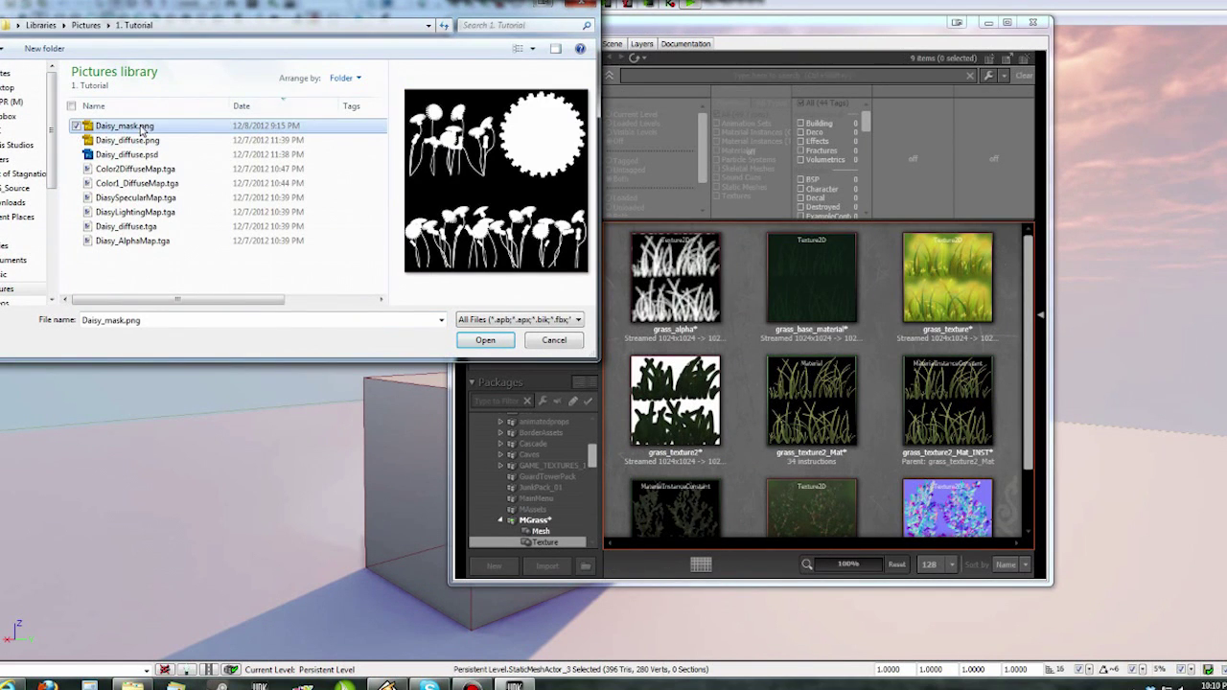
pyautogui.keyDown('ctrl'); pyautogui.click(151, 139); pyautogui.keyUp('ctrl')
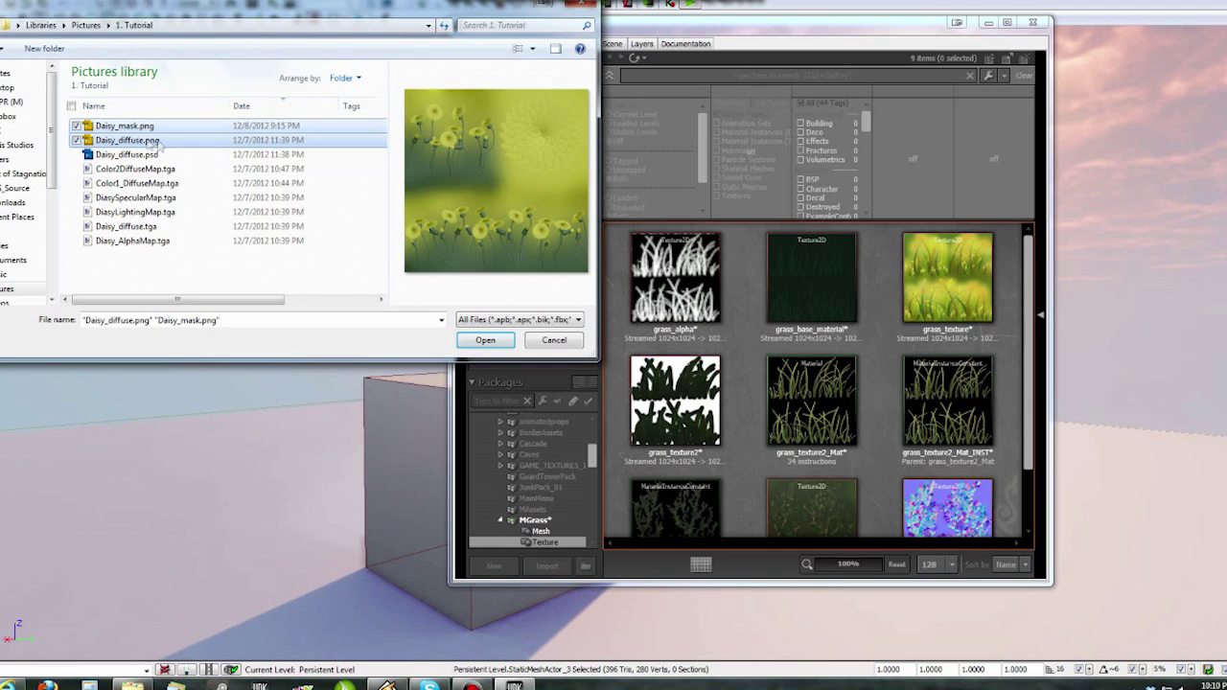
pyautogui.click(486, 340)
pyautogui.click(793, 285)
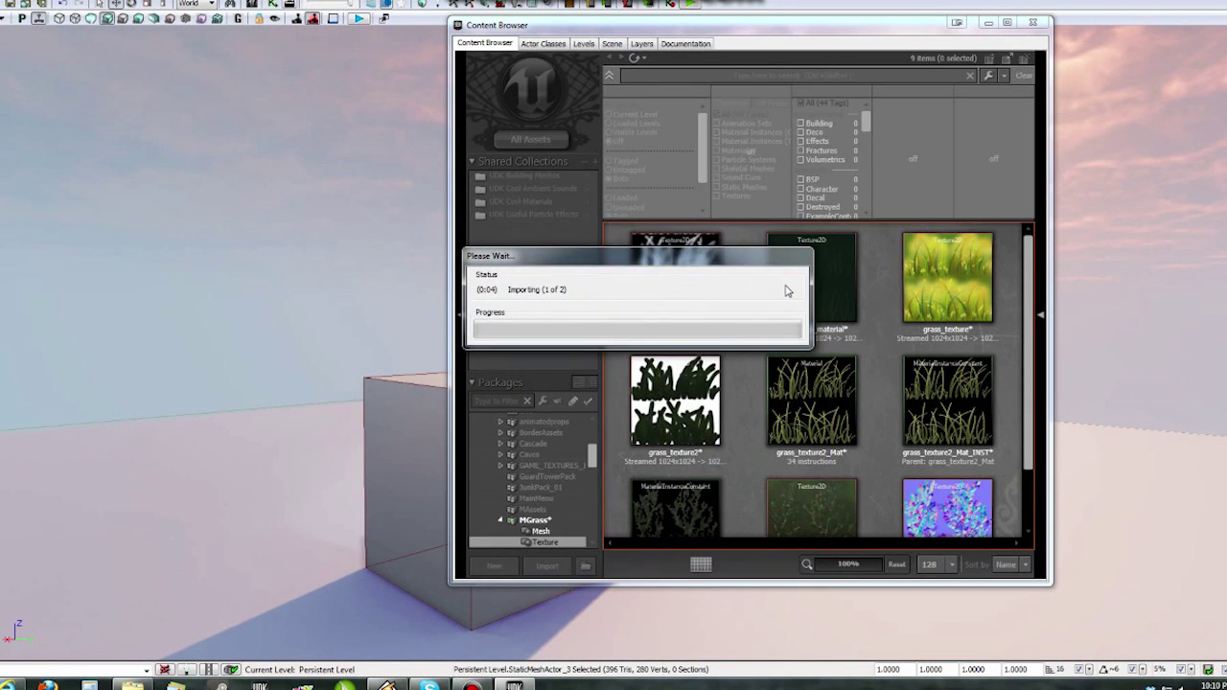
# Create a new material named Daisy_diffuse_Mat from the Daisy_diffuse texture in the MGrass Texture group.
pyautogui.rightClick(679, 278)
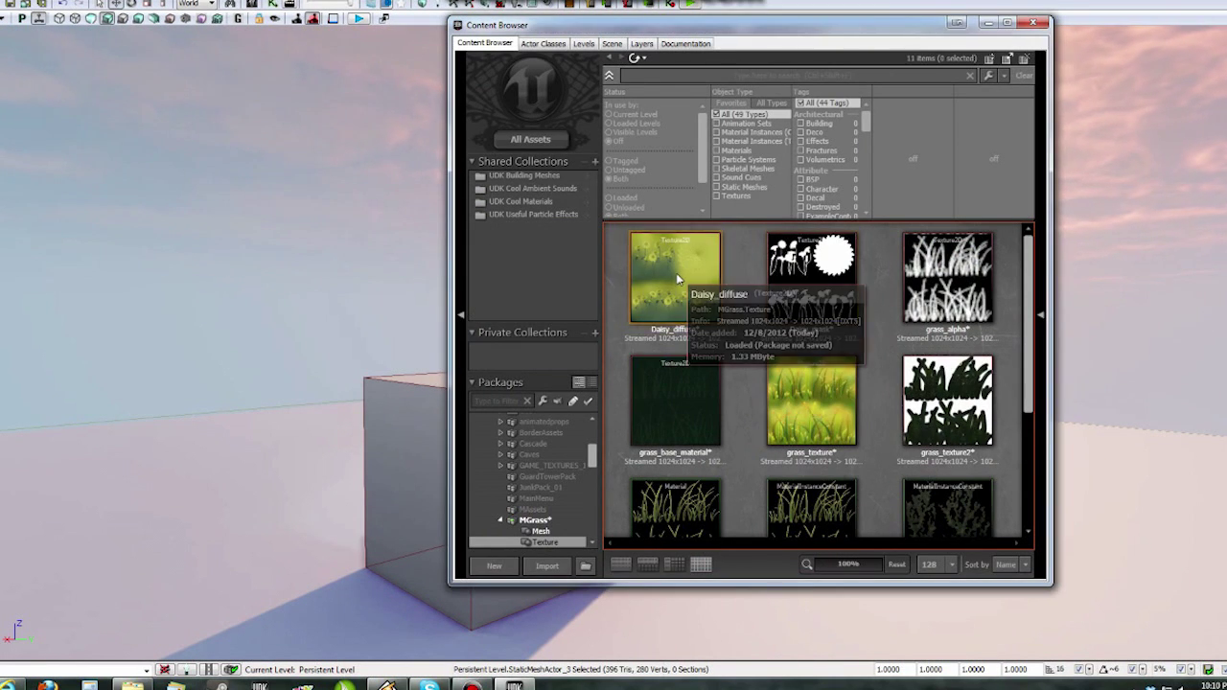
pyautogui.click(753, 400)
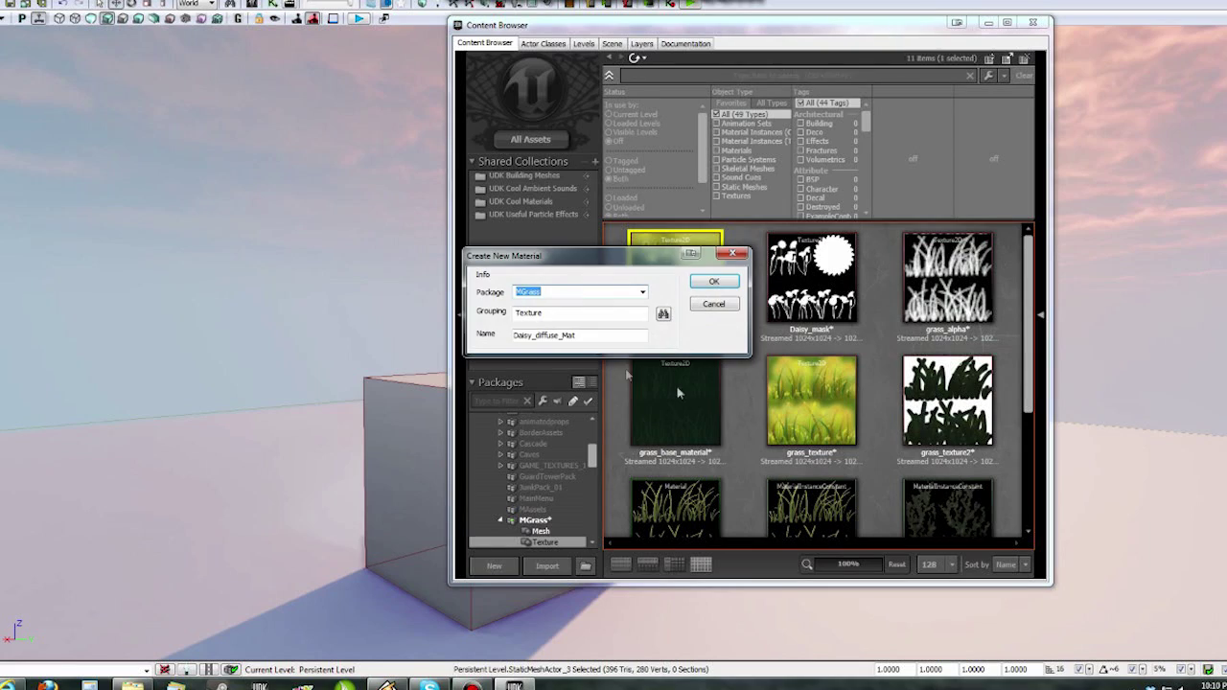
pyautogui.click(712, 283)
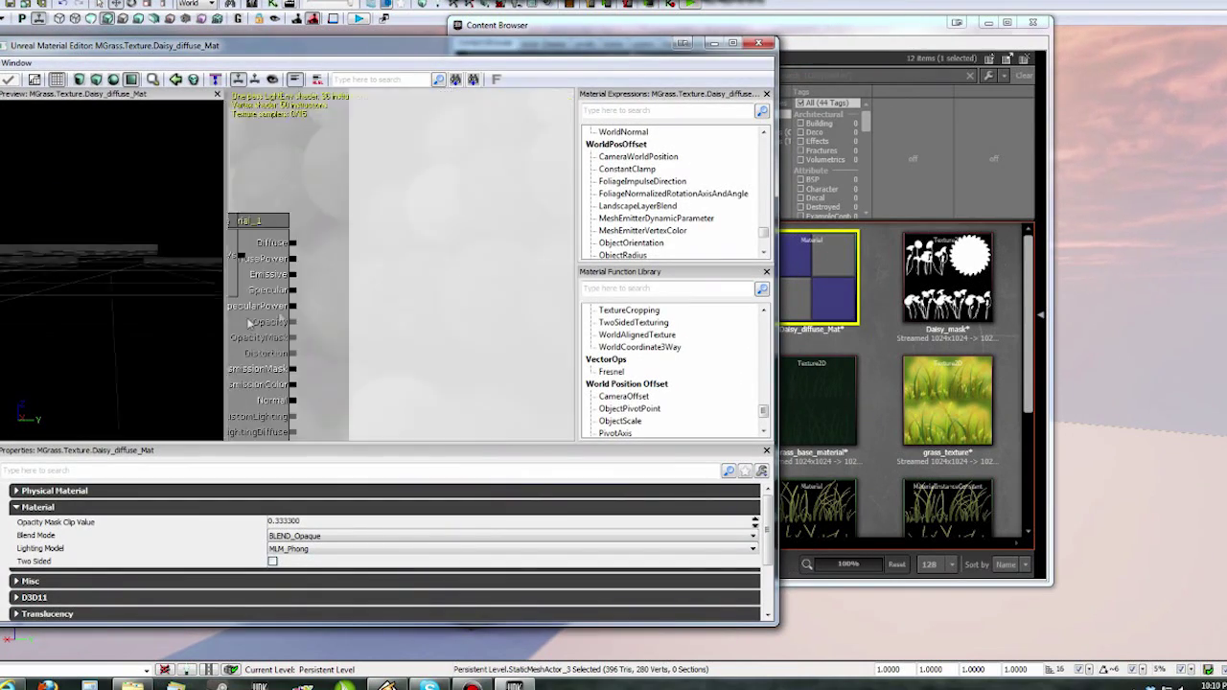
# Place the Daisy_mask texture in the material graph as a second texture sample below the Daisy_diffuse sample.
pyautogui.moveTo(250, 323); pyautogui.dragTo(343, 284)
pyautogui.keyDown('ctrl'); pyautogui.moveTo(285, 216); pyautogui.dragTo(489, 217); pyautogui.keyUp('ctrl')
pyautogui.moveTo(443, 197); pyautogui.dragTo(341, 202)
pyautogui.moveTo(944, 291); pyautogui.dragTo(365, 297)
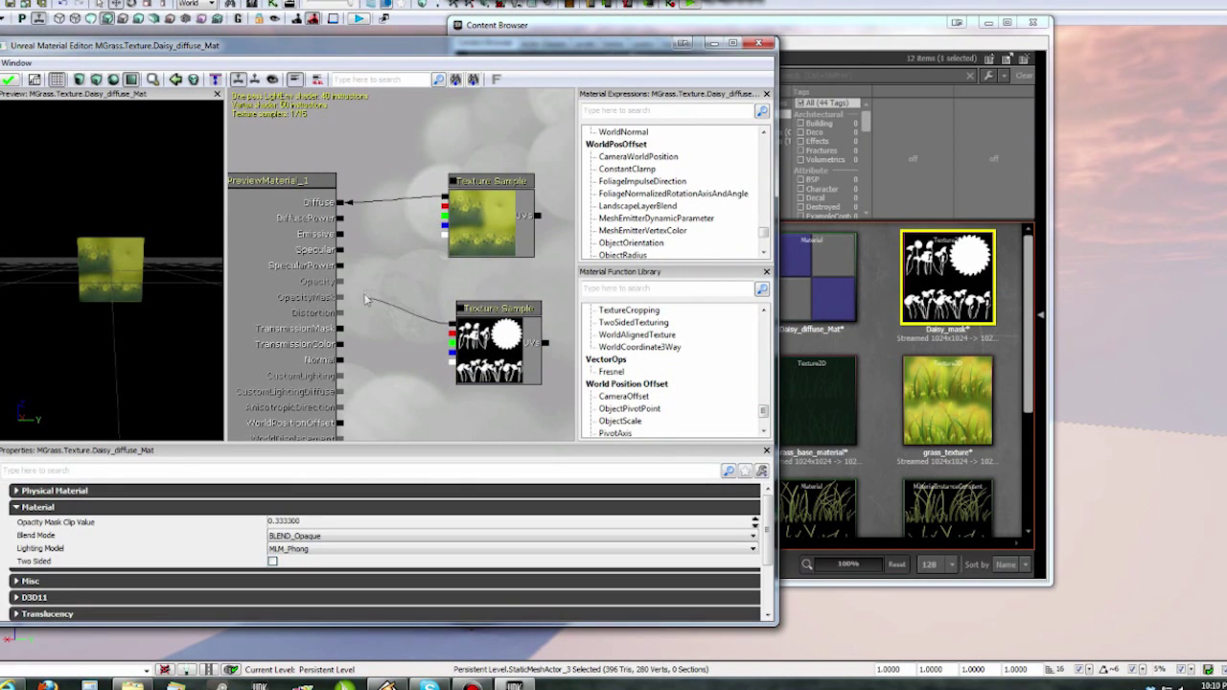
# Set the material's blend mode to BLEND_Masked with the Daisy_mask sample feeding OpacityMask, and inspect the cut-out in the preview.
pyautogui.click(345, 536)
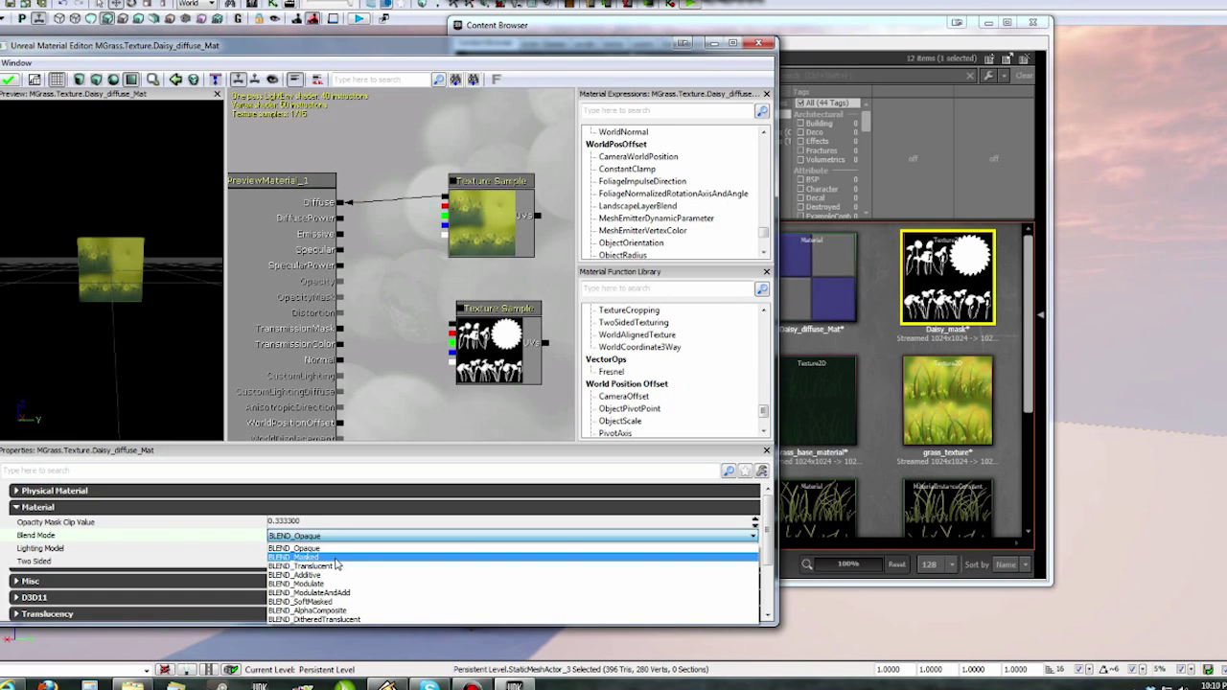
pyautogui.click(316, 557)
pyautogui.moveTo(132, 342); pyautogui.dragTo(132, 278, button='right')
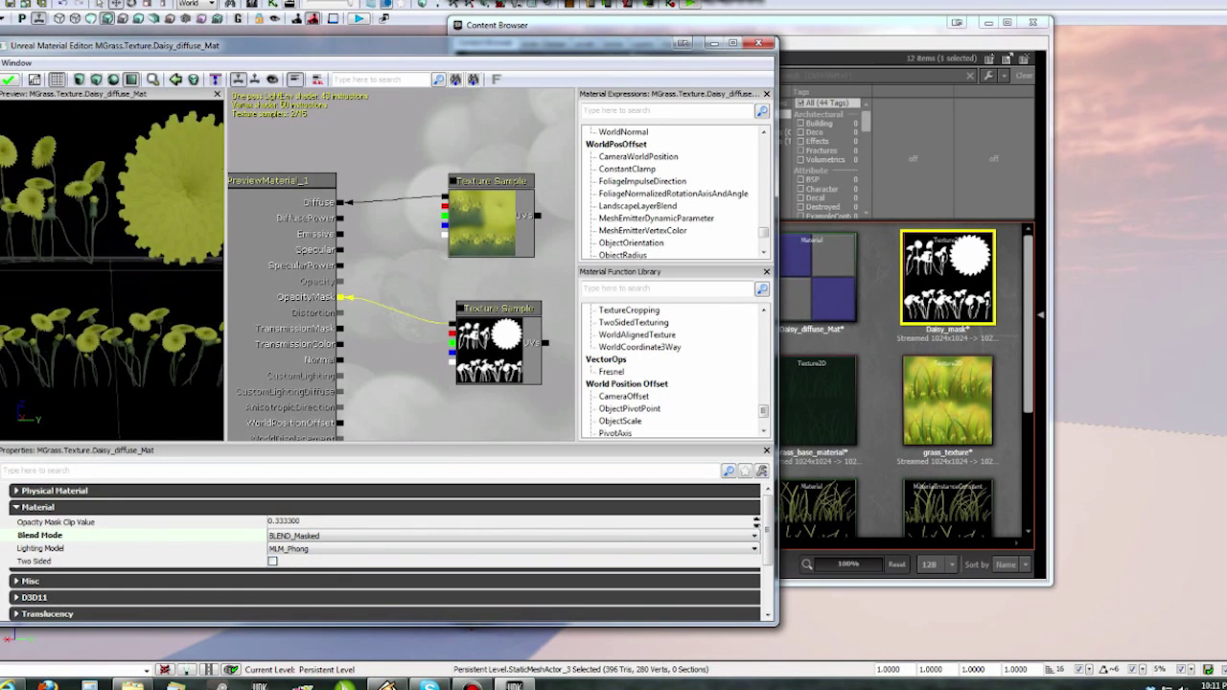
pyautogui.moveTo(132, 341)
pyautogui.mouseDown()
pyautogui.moveTo(158, 335)
pyautogui.moveTo(110, 337)
pyautogui.mouseUp()
pyautogui.moveTo(131, 341); pyautogui.dragTo(131, 395, button='right')
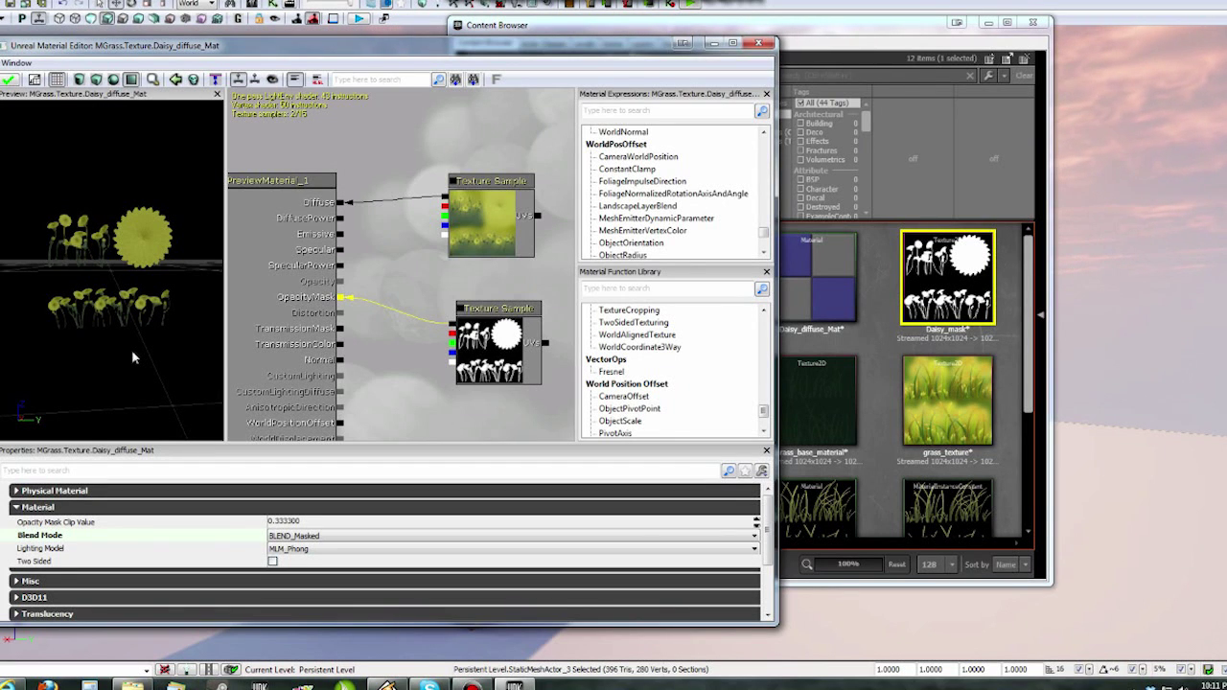
# Set the lighting model to MLM_Custom and disconnect the daisy diffuse sample from the Diffuse input.
pyautogui.scroll(-5, 397, 333)
pyautogui.moveTo(398, 333); pyautogui.dragTo(399, 333)
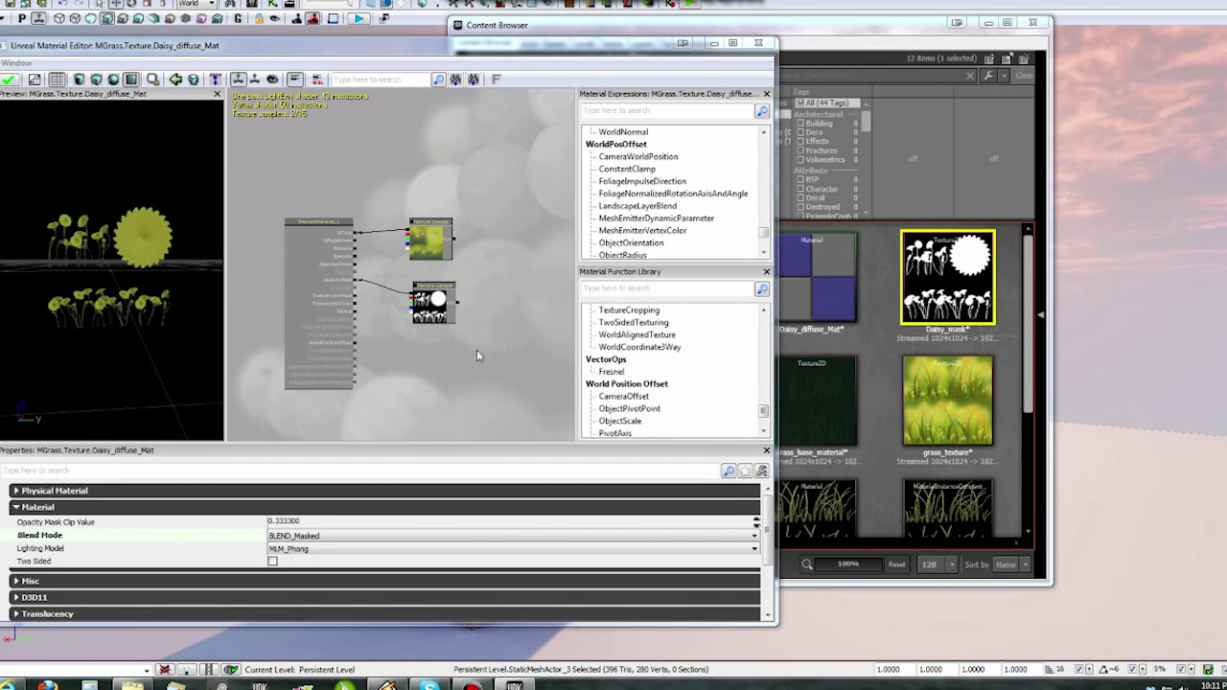
pyautogui.moveTo(469, 353); pyautogui.dragTo(414, 328)
pyautogui.click(316, 549)
pyautogui.click(316, 596)
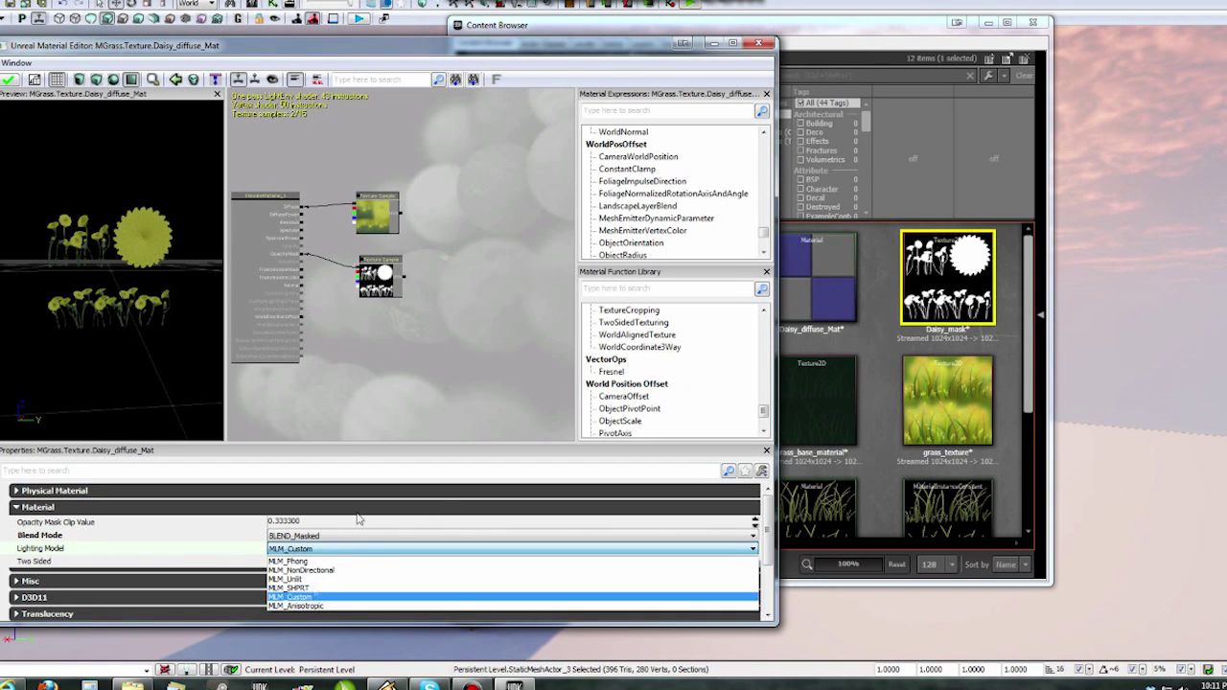
pyautogui.press('Return')
pyautogui.click(353, 203)
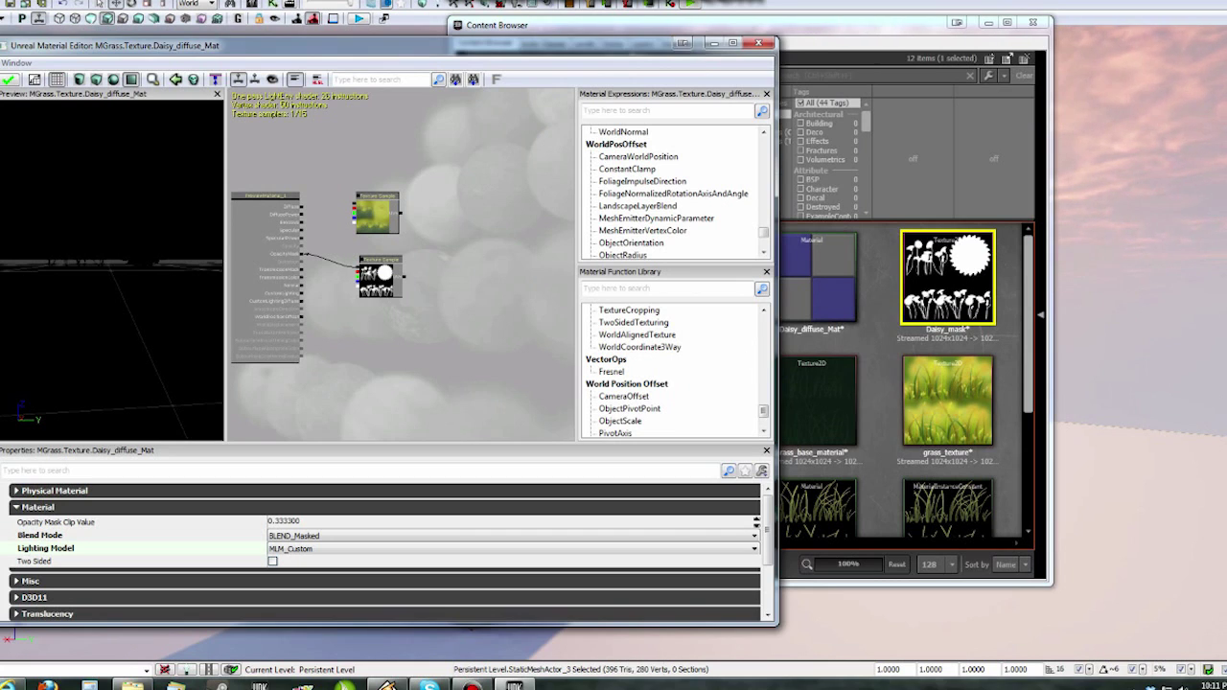
# Add a LightVector node and, below it, a Constant3Vector node with its B value set to 1.
pyautogui.click(669, 110)
pyautogui.write('light')
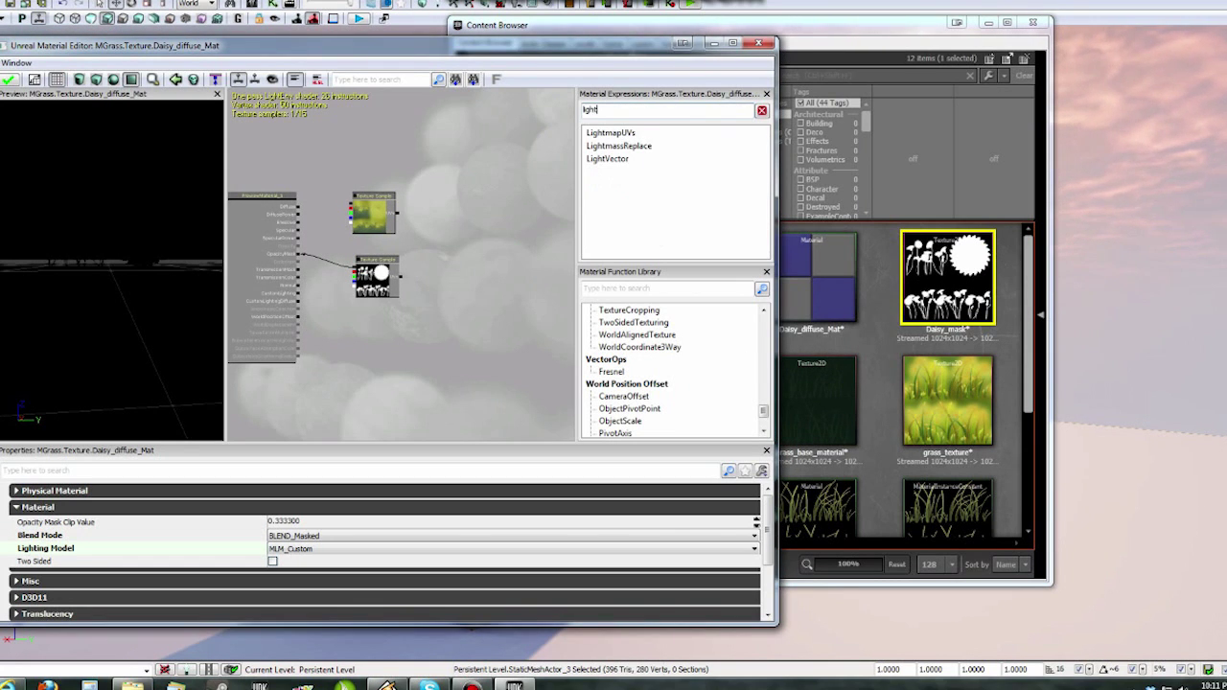
pyautogui.moveTo(523, 211); pyautogui.dragTo(526, 210)
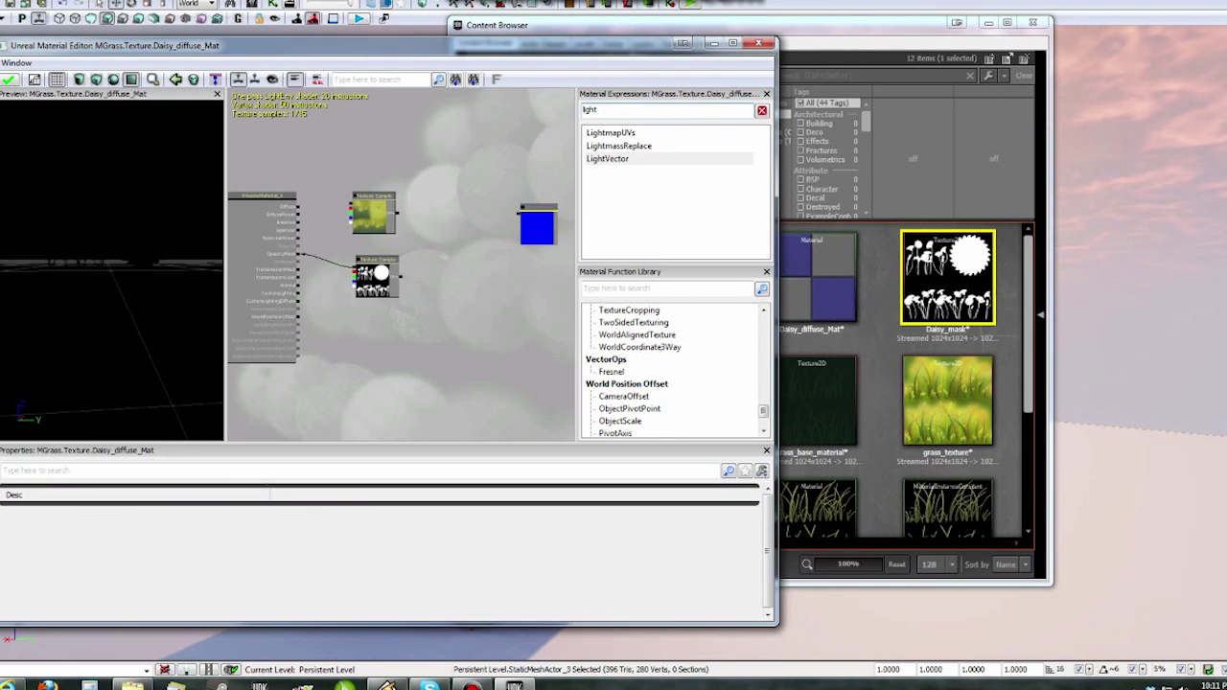
pyautogui.write('con')
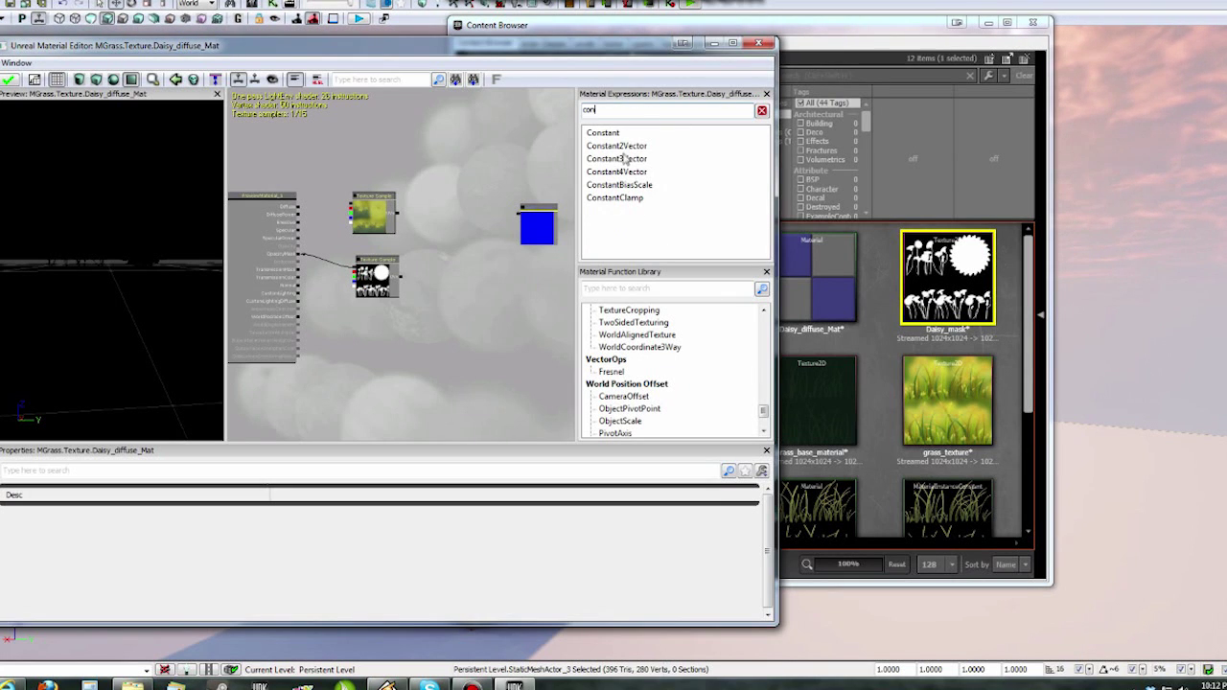
pyautogui.click(530, 289)
pyautogui.click(307, 520)
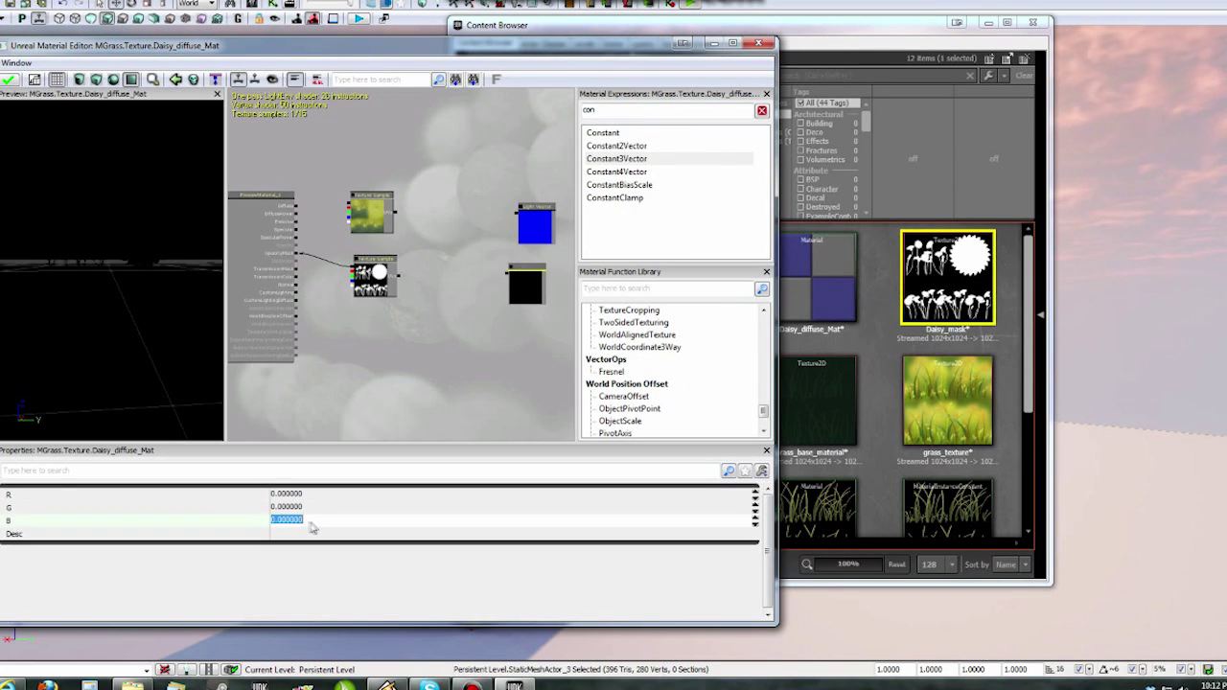
pyautogui.moveTo(532, 271); pyautogui.dragTo(536, 271)
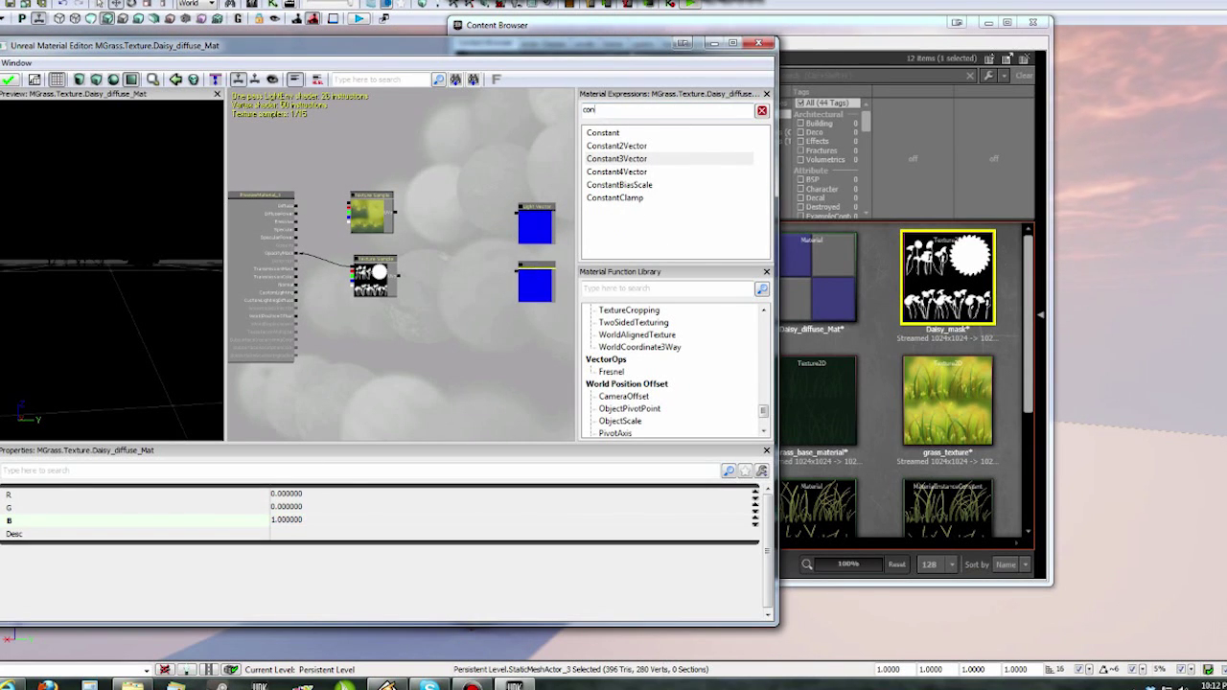
# Add a DotProduct node and connect the Light Vector to input A and the 0,0,1 constant to input B.
pyautogui.click(484, 227)
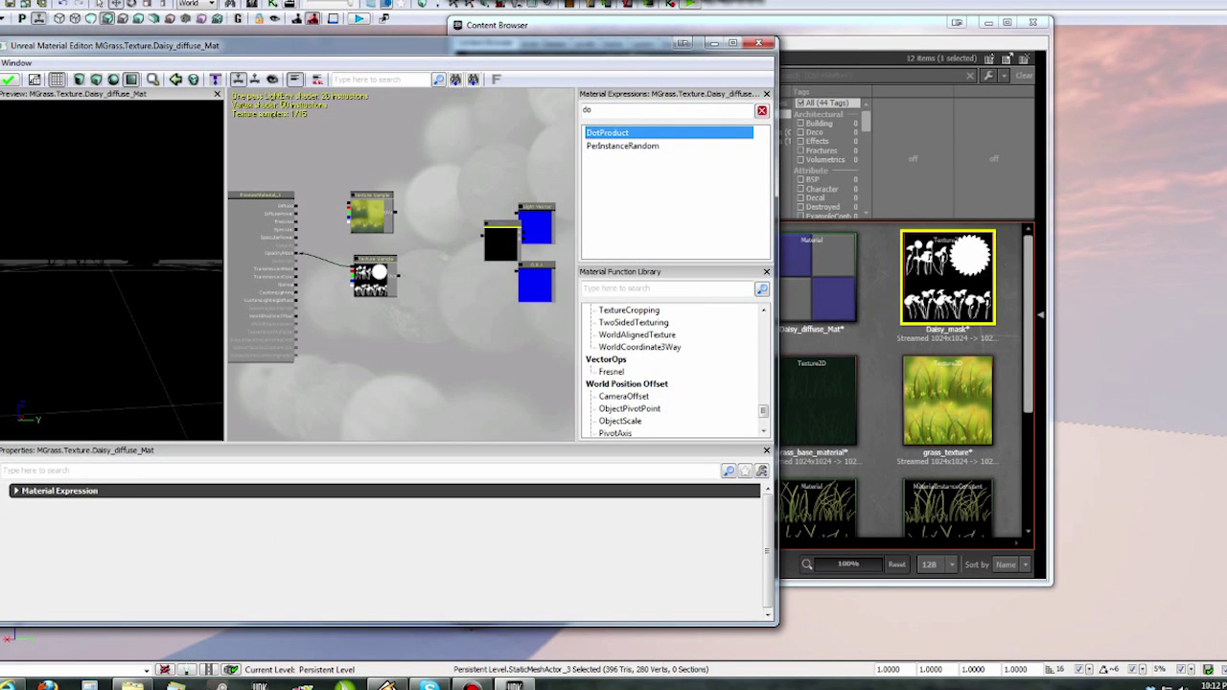
pyautogui.keyDown('ctrl'); pyautogui.moveTo(506, 239); pyautogui.dragTo(486, 237); pyautogui.keyUp('ctrl')
pyautogui.scroll(4, 506, 236)
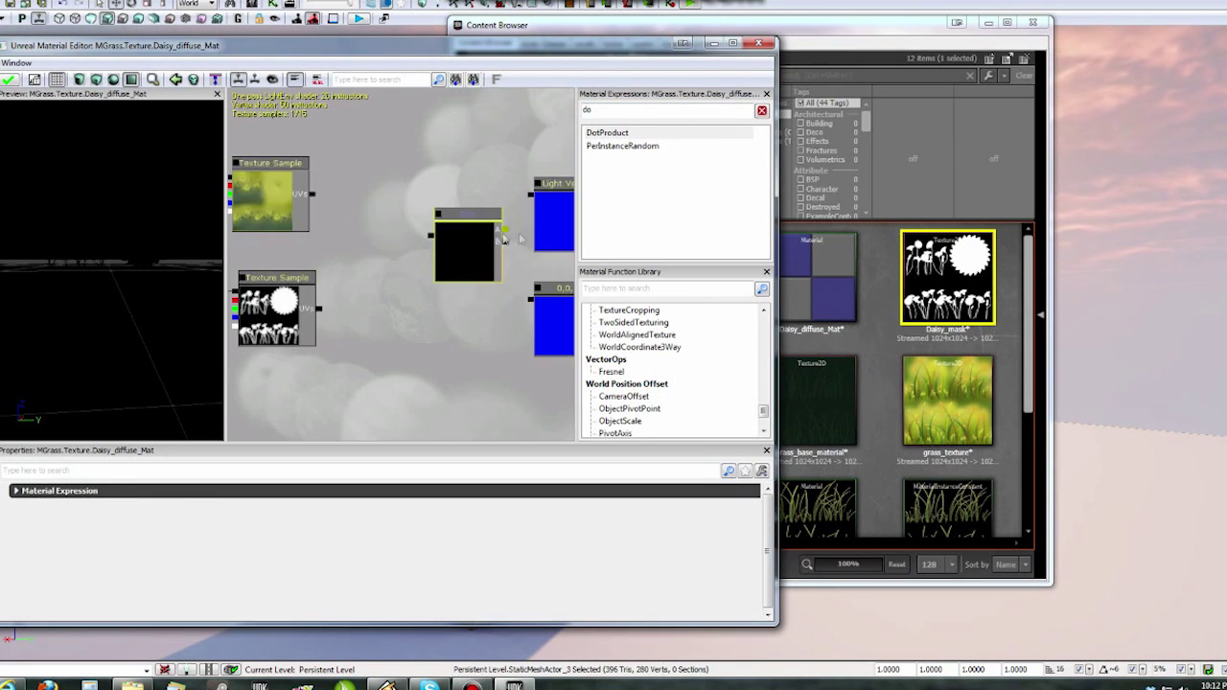
pyautogui.moveTo(436, 331); pyautogui.dragTo(352, 330)
pyautogui.moveTo(431, 197); pyautogui.dragTo(420, 213)
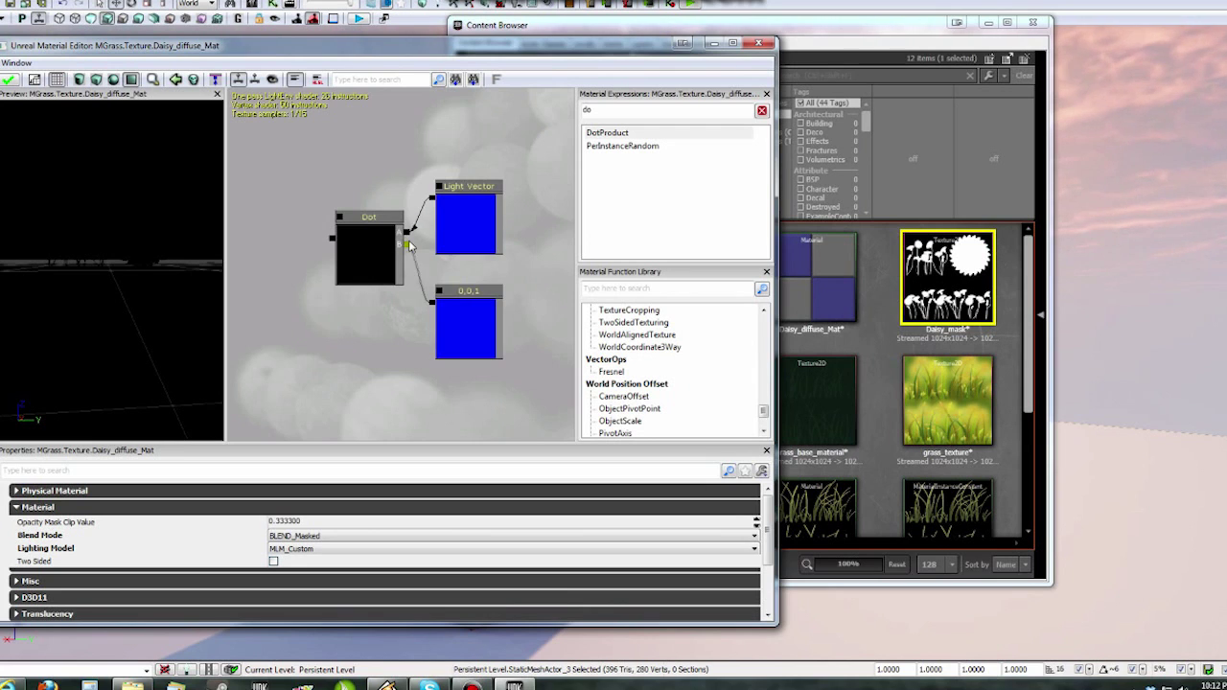
pyautogui.moveTo(409, 246); pyautogui.dragTo(408, 245)
# Filter the material expressions by "clam".
pyautogui.moveTo(320, 315); pyautogui.dragTo(392, 305)
pyautogui.doubleClick(594, 110)
pyautogui.write('clam')
pyautogui.click(595, 134)
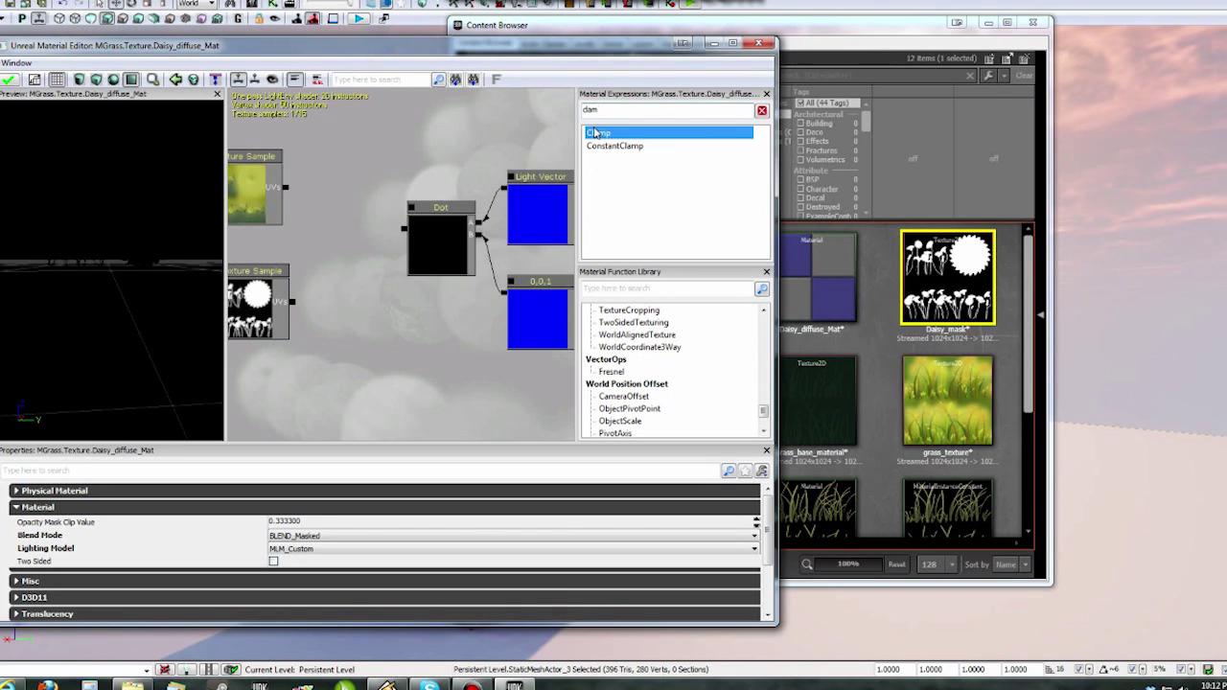
pyautogui.moveTo(348, 233); pyautogui.dragTo(389, 241)
pyautogui.keyDown('ctrl'); pyautogui.moveTo(396, 241); pyautogui.dragTo(379, 241); pyautogui.keyUp('ctrl')
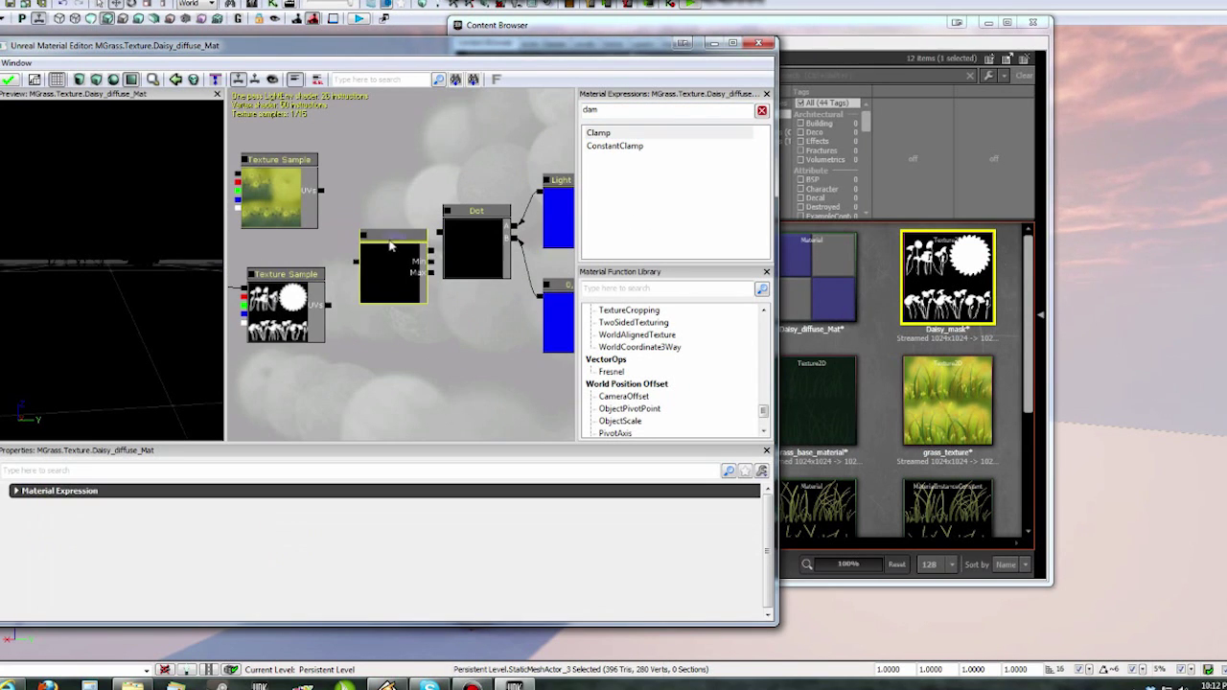
pyautogui.press('Delete')
# Add a ConstantClamp node beside the Dot node and connect the Dot output to its input.
pyautogui.moveTo(605, 146); pyautogui.dragTo(378, 250)
pyautogui.click(150, 492)
pyautogui.moveTo(439, 234); pyautogui.dragTo(439, 238)
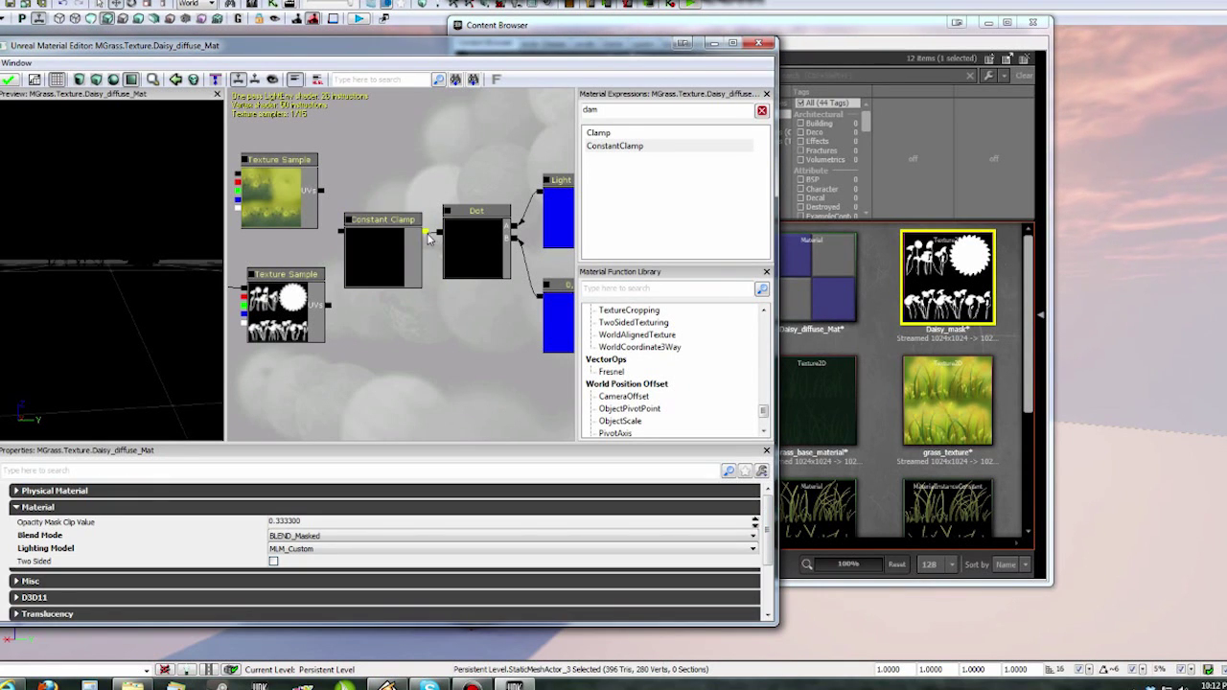
# Move the clamp, Dot and vector nodes away from the material node and place the diffuse sample above the clamp.
pyautogui.scroll(-5, 416, 347)
pyautogui.keyDown('ctrl'); pyautogui.keyDown('alt'); pyautogui.moveTo(501, 360); pyautogui.dragTo(362, 248); pyautogui.keyUp('alt'); pyautogui.keyUp('ctrl')
pyautogui.keyDown('ctrl'); pyautogui.moveTo(363, 247); pyautogui.dragTo(446, 230); pyautogui.keyUp('ctrl')
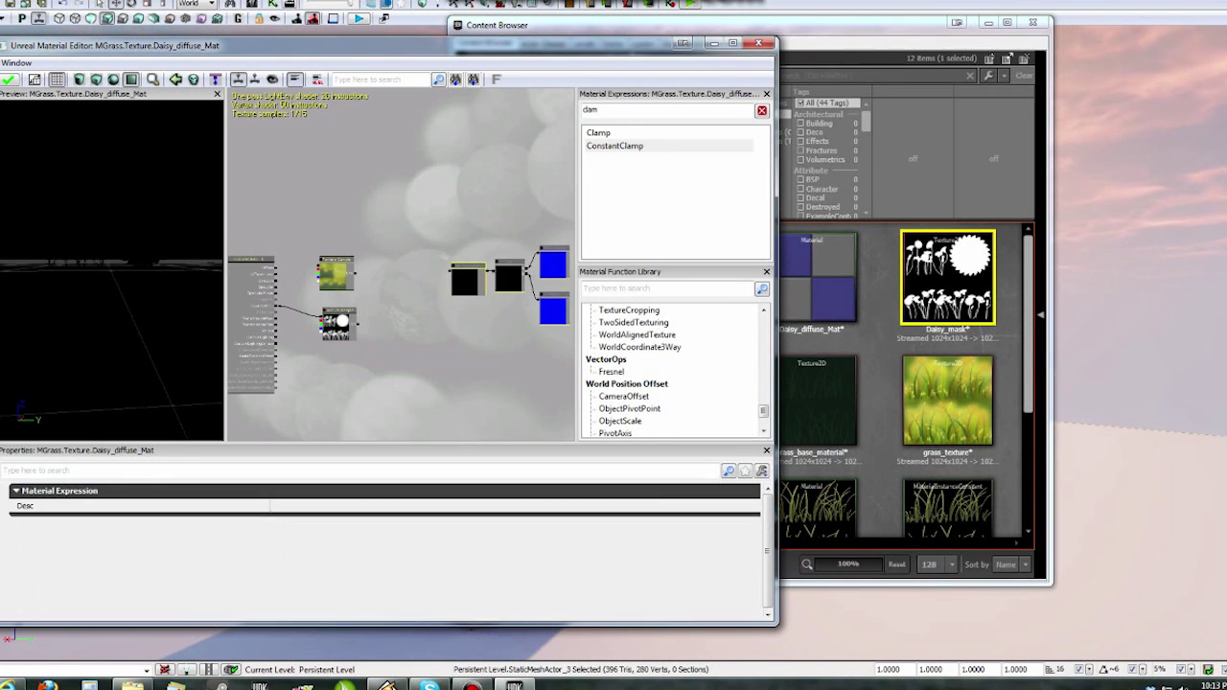
pyautogui.moveTo(358, 267); pyautogui.dragTo(426, 219)
# Add a Multiply node and connect the diffuse texture sample to input A and the Constant Clamp to input B.
pyautogui.write('mul')
pyautogui.moveTo(601, 132); pyautogui.dragTo(370, 253)
pyautogui.click(401, 336)
pyautogui.scroll(3, 402, 337)
pyautogui.click(365, 203)
pyautogui.keyDown('ctrl'); pyautogui.moveTo(365, 203); pyautogui.dragTo(406, 217); pyautogui.keyUp('ctrl')
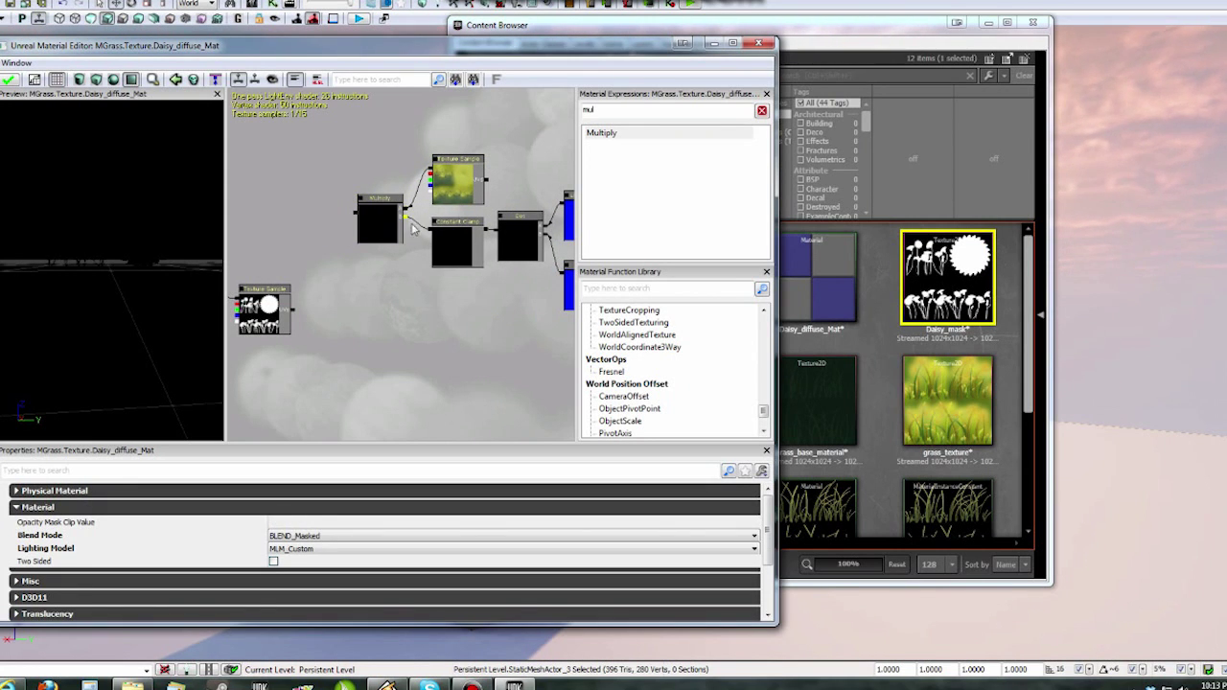
# Enclose the Multiply, diffuse texture, clamp, Dot and vector nodes in a comment box titled "Lighting Model".
pyautogui.moveTo(393, 340)
pyautogui.mouseDown()
pyautogui.moveTo(428, 326)
pyautogui.moveTo(429, 270)
pyautogui.moveTo(381, 271)
pyautogui.moveTo(450, 275)
pyautogui.mouseUp()
pyautogui.scroll(-1, 428, 269)
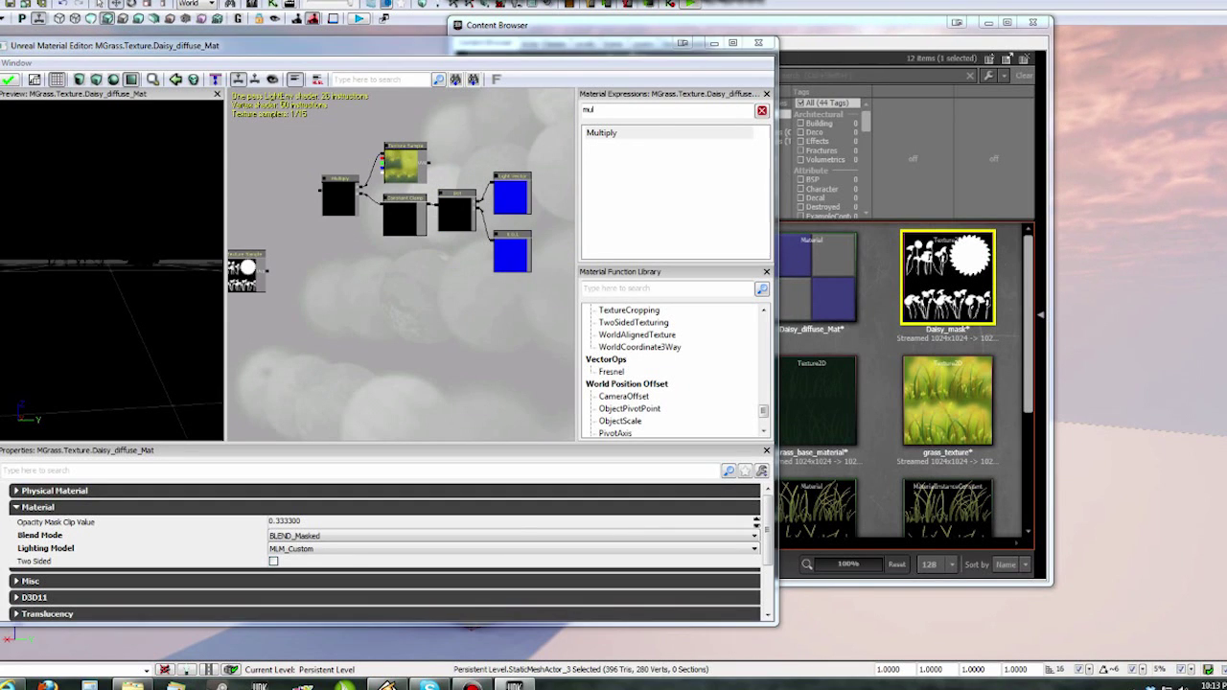
pyautogui.keyDown('ctrl'); pyautogui.keyDown('alt'); pyautogui.moveTo(546, 277); pyautogui.dragTo(366, 146); pyautogui.keyUp('alt'); pyautogui.keyUp('ctrl')
pyautogui.rightClick(335, 126)
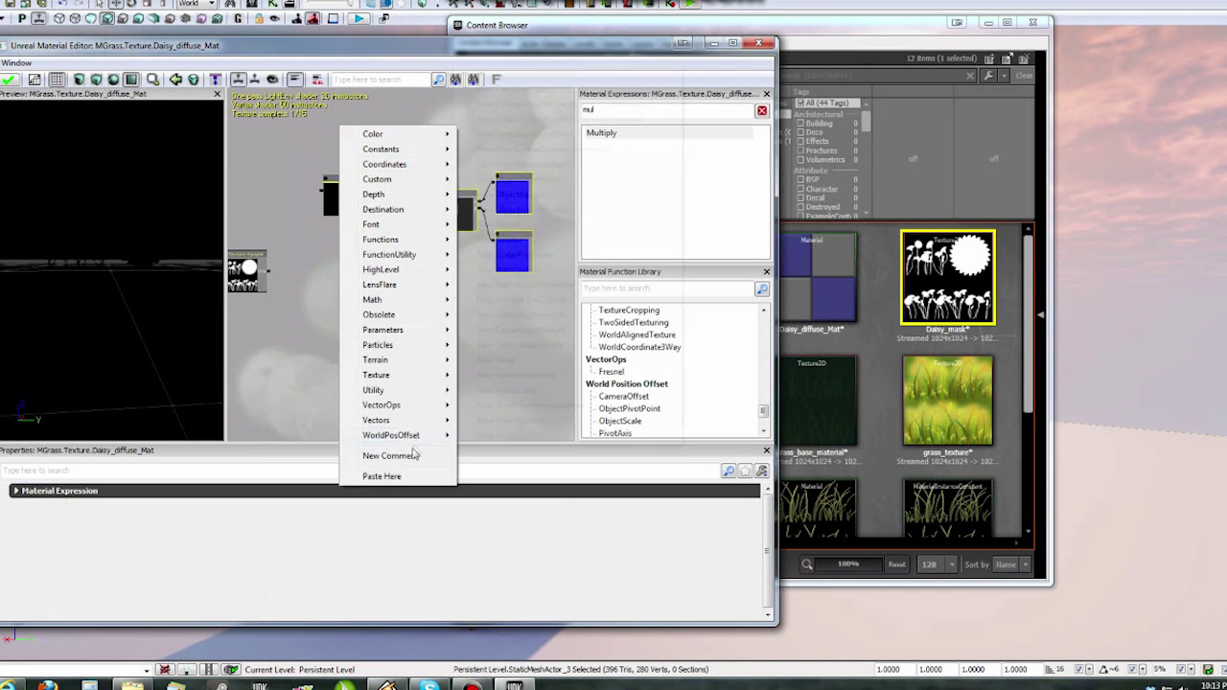
pyautogui.click(412, 456)
pyautogui.write('Lighting Model')
pyautogui.press('Return')
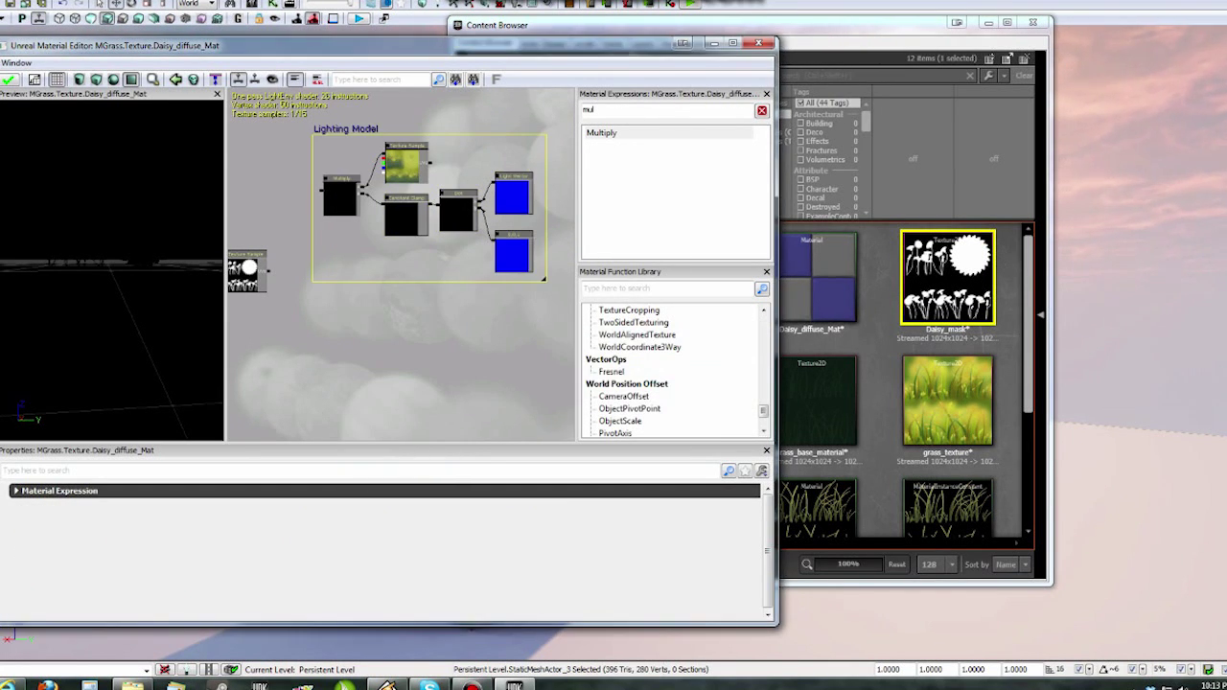
# Add a LightVector node and a ReflectionVector node one above the other below the Lighting Model comment box.
pyautogui.moveTo(416, 363); pyautogui.dragTo(450, 307)
pyautogui.doubleClick(590, 110)
pyautogui.write('light')
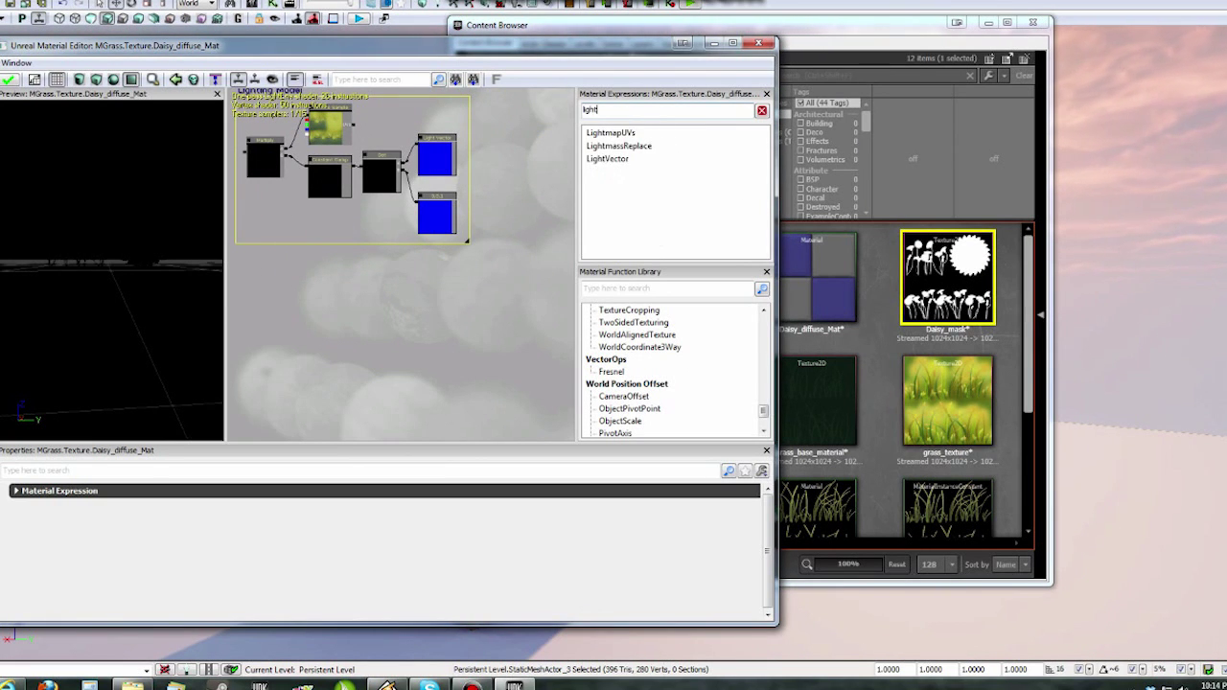
pyautogui.click(623, 159)
pyautogui.moveTo(502, 279); pyautogui.dragTo(501, 279)
pyautogui.doubleClick(589, 109)
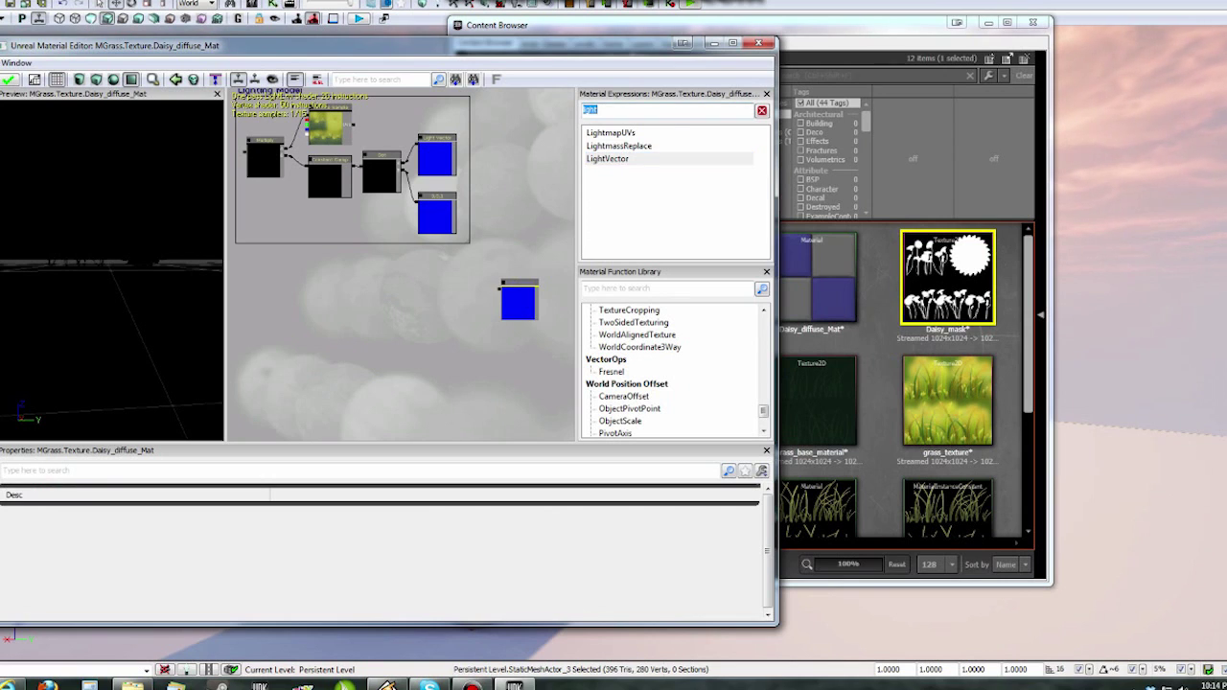
pyautogui.write('ref')
pyautogui.moveTo(658, 138); pyautogui.dragTo(516, 342)
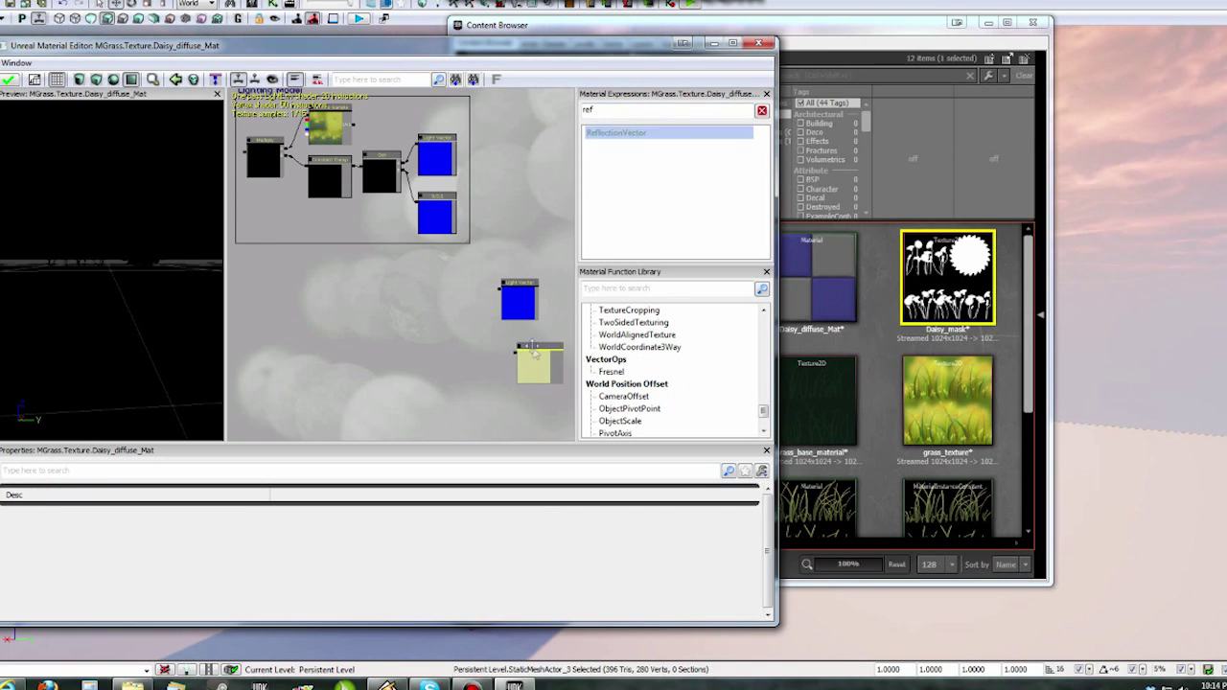
# Maximize the material editor and add a DotProduct node fed by the new Light Vector and the Reflection Vector.
pyautogui.doubleClick(588, 110)
pyautogui.write('dot')
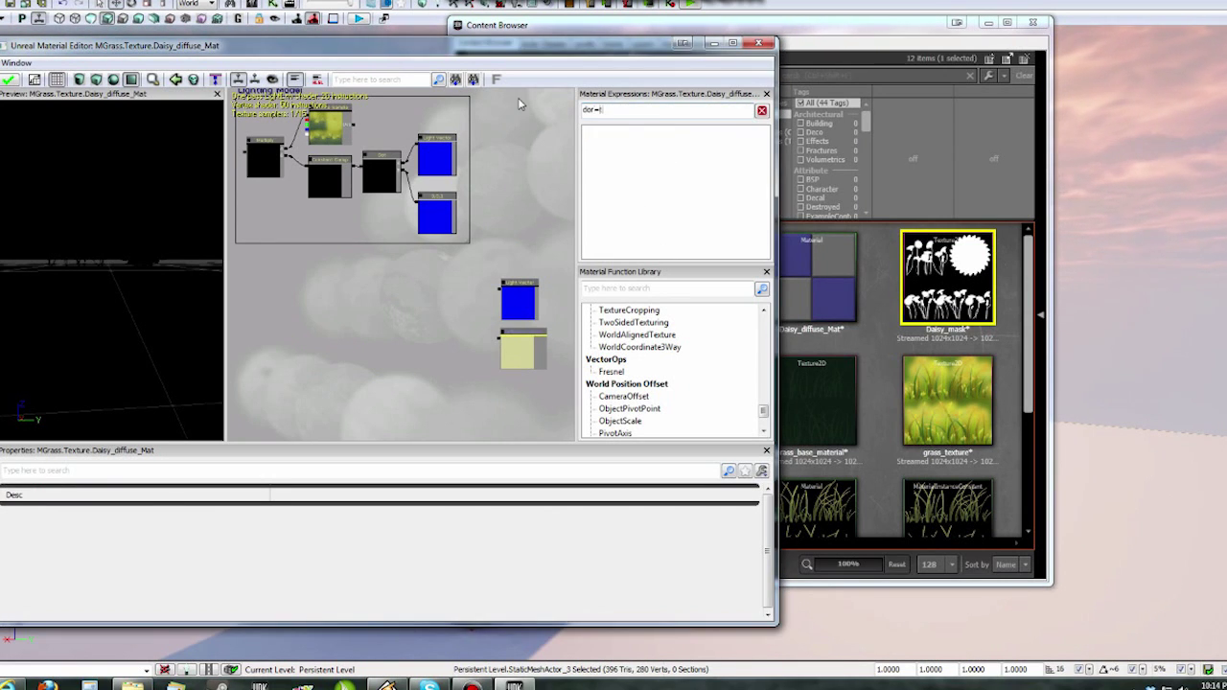
pyautogui.moveTo(614, 134); pyautogui.dragTo(439, 295)
pyautogui.click(416, 330)
pyautogui.scroll(3, 416, 331)
pyautogui.click(733, 44)
pyautogui.moveTo(642, 208); pyautogui.dragTo(958, 317)
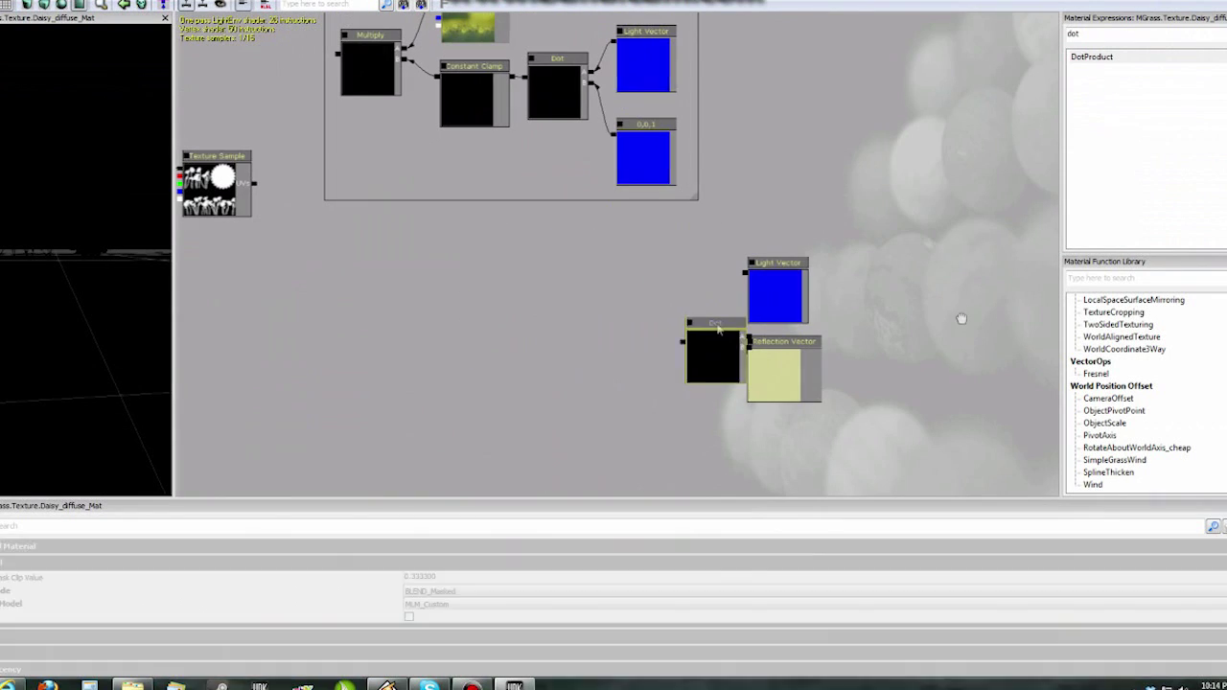
pyautogui.keyDown('ctrl'); pyautogui.moveTo(730, 331); pyautogui.dragTo(745, 274); pyautogui.keyUp('ctrl')
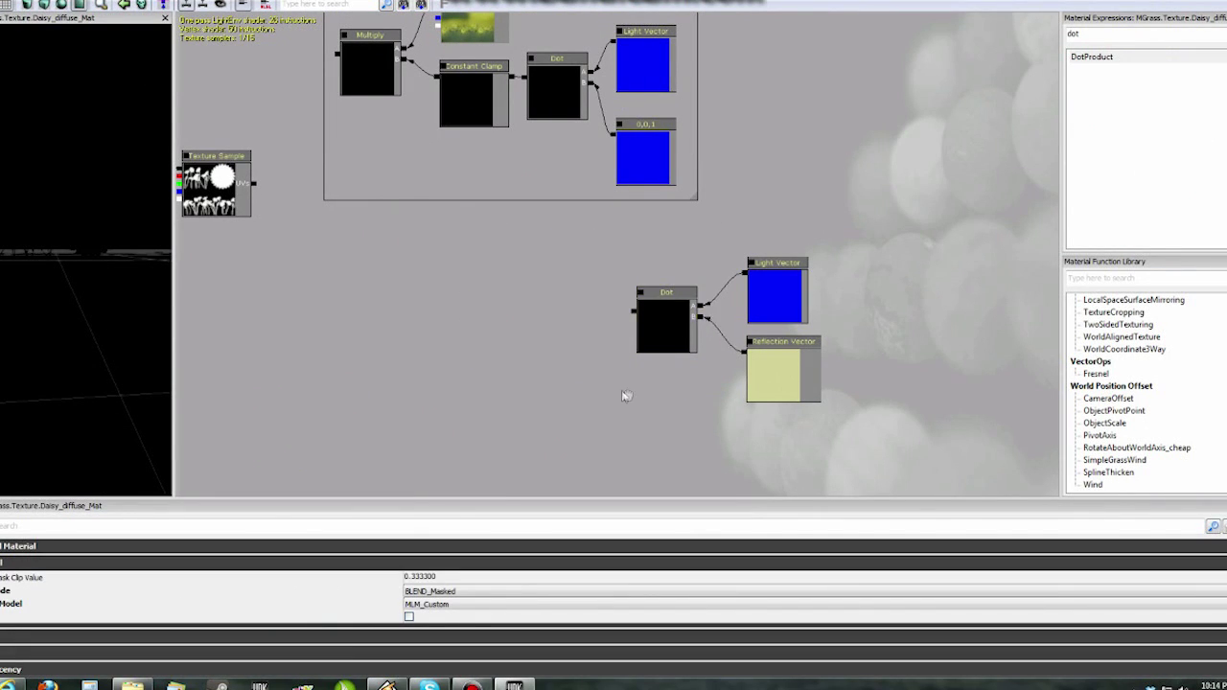
# Duplicate the Constant Clamp node from the Lighting Model group and connect the copy to the new Dot node.
pyautogui.moveTo(625, 396); pyautogui.dragTo(686, 378)
pyautogui.moveTo(526, 49)
pyautogui.keyDown('ctrl'); pyautogui.mouseDown()
pyautogui.moveTo(589, 254)
pyautogui.moveTo(523, 48)
pyautogui.mouseUp(); pyautogui.keyUp('ctrl')
pyautogui.moveTo(538, 47); pyautogui.dragTo(555, 23)
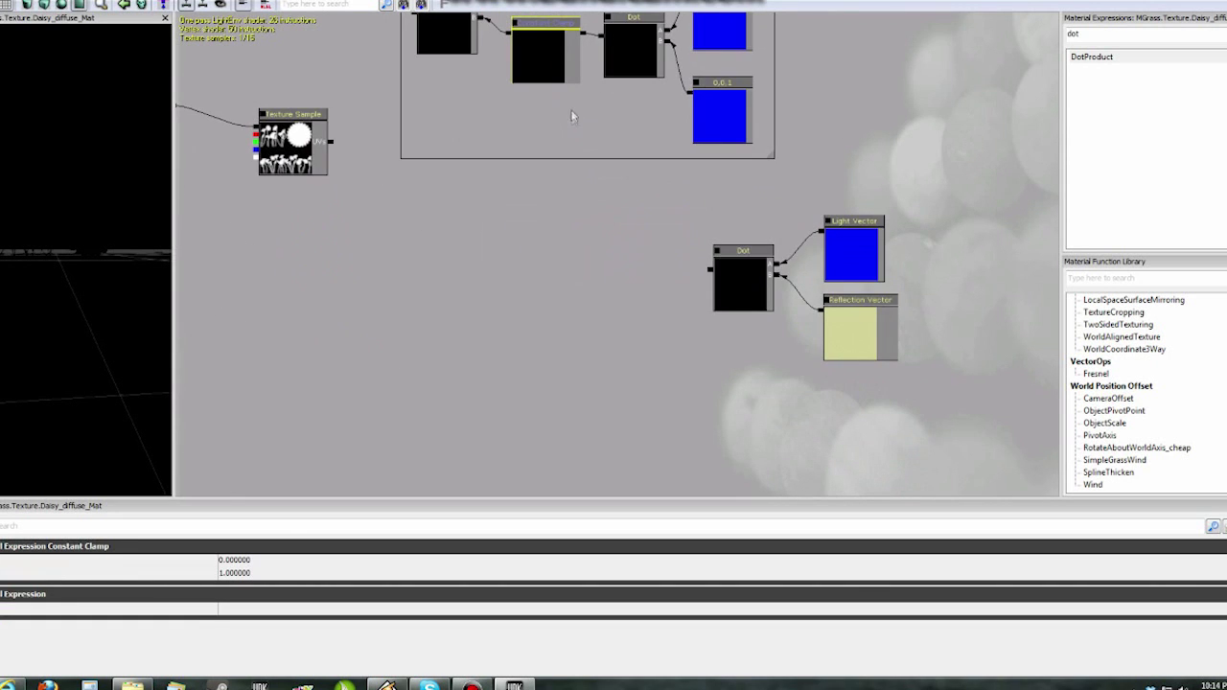
pyautogui.hotkey('ctrl', 'w')
pyautogui.moveTo(572, 116); pyautogui.dragTo(630, 329)
pyautogui.moveTo(699, 304); pyautogui.dragTo(670, 301)
# Add a Power node and connect the duplicated Constant Clamp to its Base input.
pyautogui.moveTo(659, 404); pyautogui.dragTo(706, 389)
pyautogui.moveTo(1085, 35); pyautogui.dragTo(642, 287)
pyautogui.write('power')
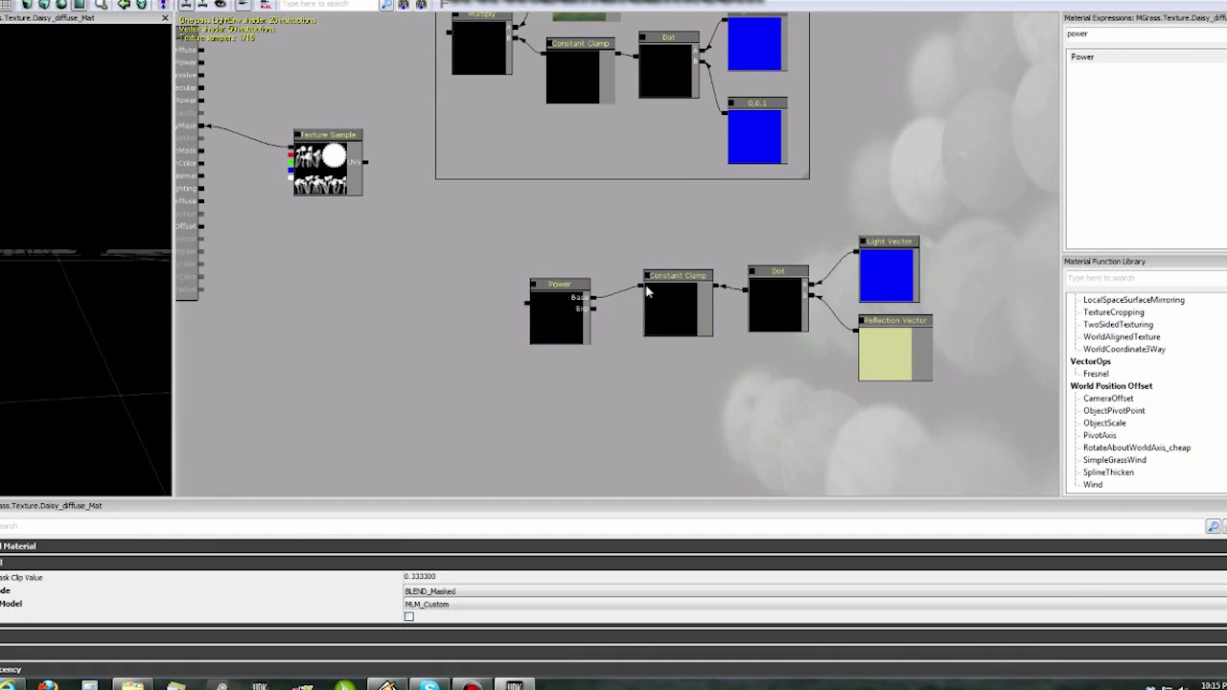
# Add a ScalarParameter named "Specular Power" and connect it to the Power node's Exp input.
pyautogui.doubleClick(1077, 34)
pyautogui.write('param')
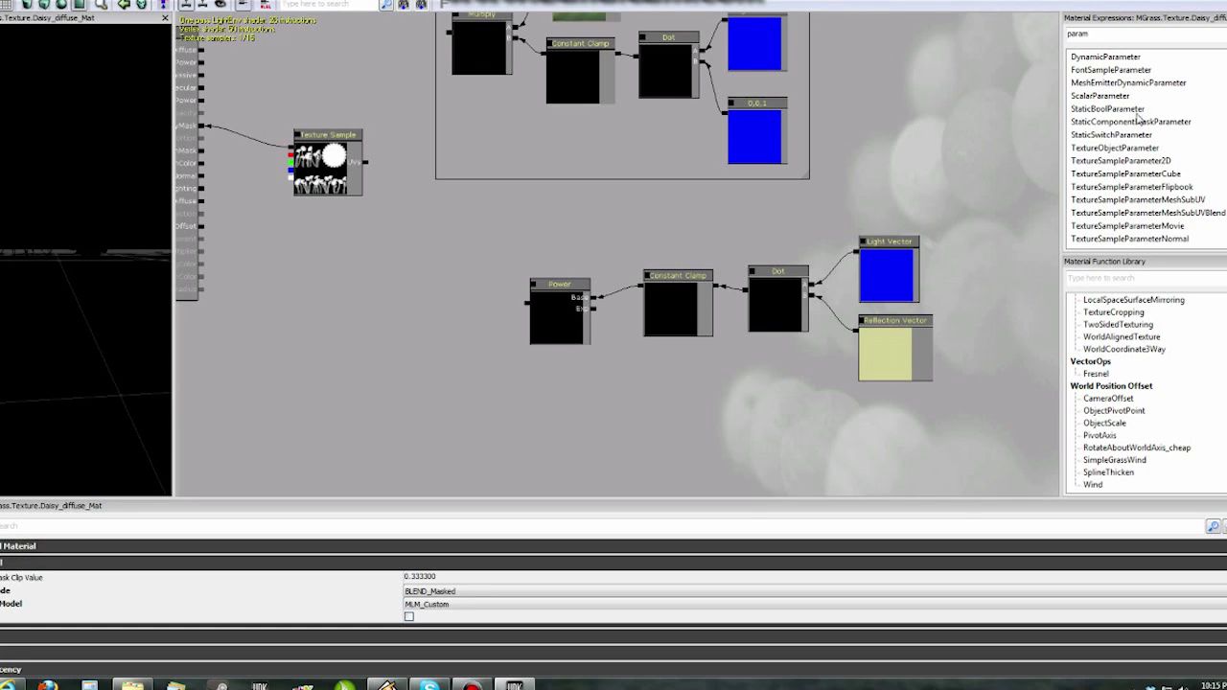
pyautogui.moveTo(1100, 95); pyautogui.dragTo(593, 308)
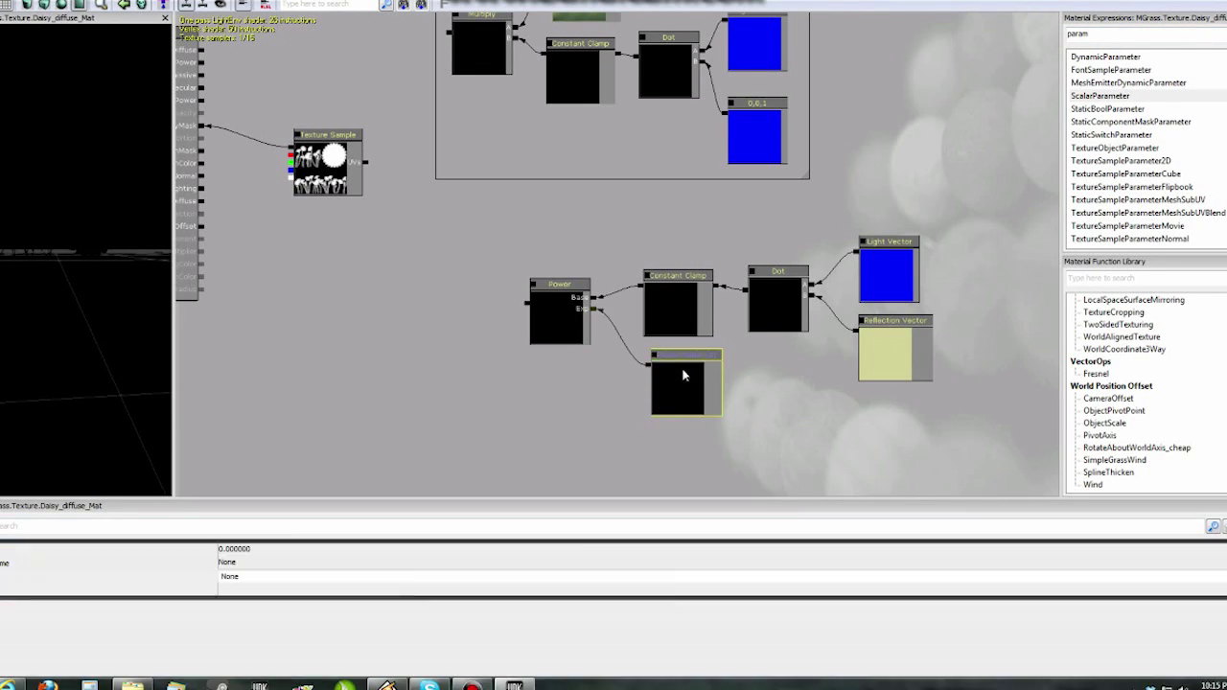
pyautogui.click(237, 565)
pyautogui.write('Specular Power')
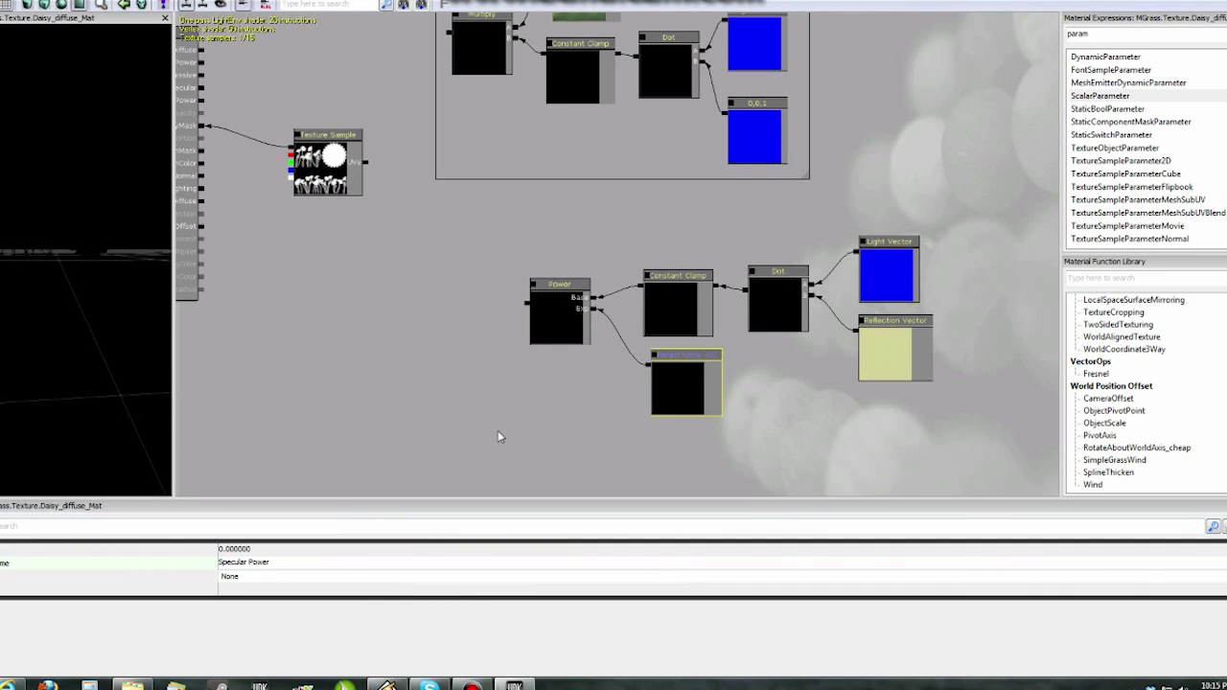
pyautogui.moveTo(498, 437); pyautogui.dragTo(805, 382)
pyautogui.moveTo(733, 336); pyautogui.dragTo(772, 352)
pyautogui.moveTo(931, 326); pyautogui.dragTo(808, 310)
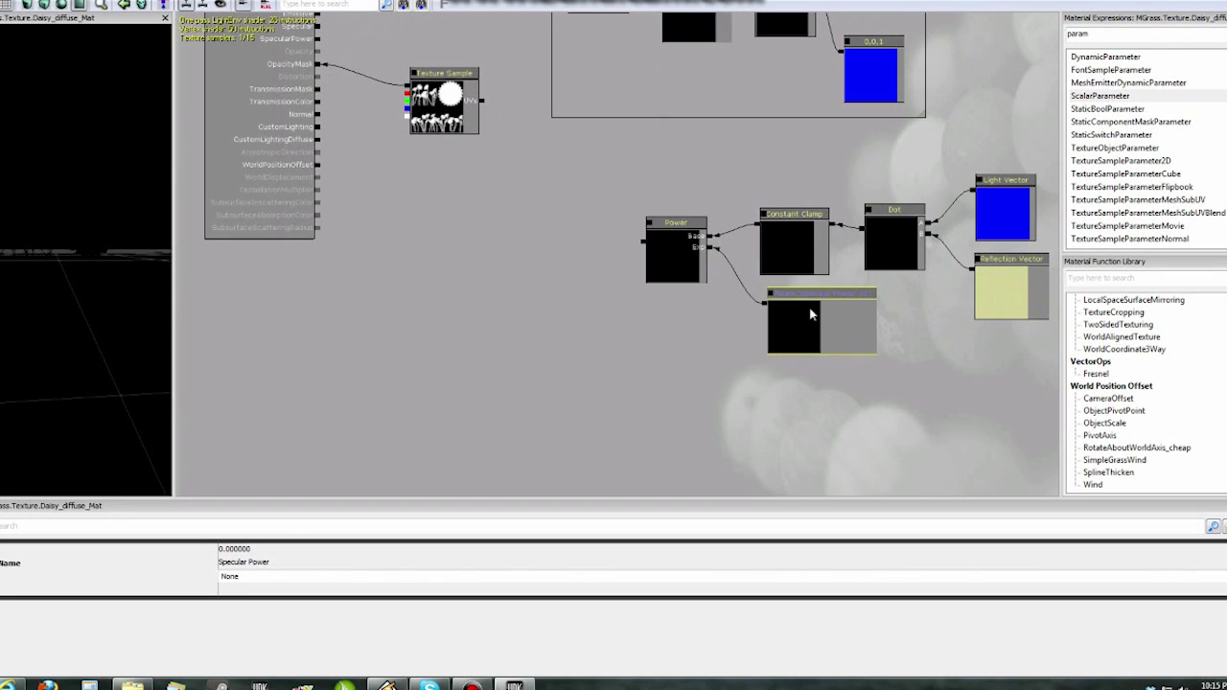
# Add a Multiply node beside the Power node and connect Power's output to its A input.
pyautogui.press('Delete')
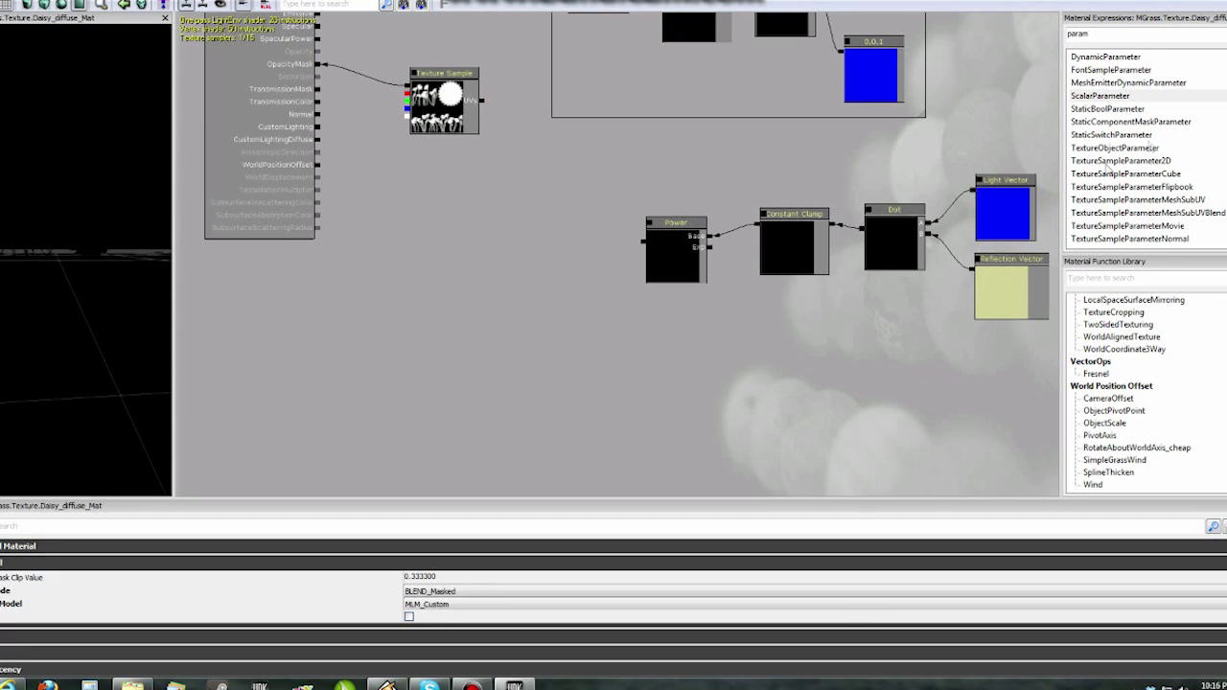
pyautogui.hotkey('ctrl', 'z')
pyautogui.doubleClick(1078, 33)
pyautogui.write('mult')
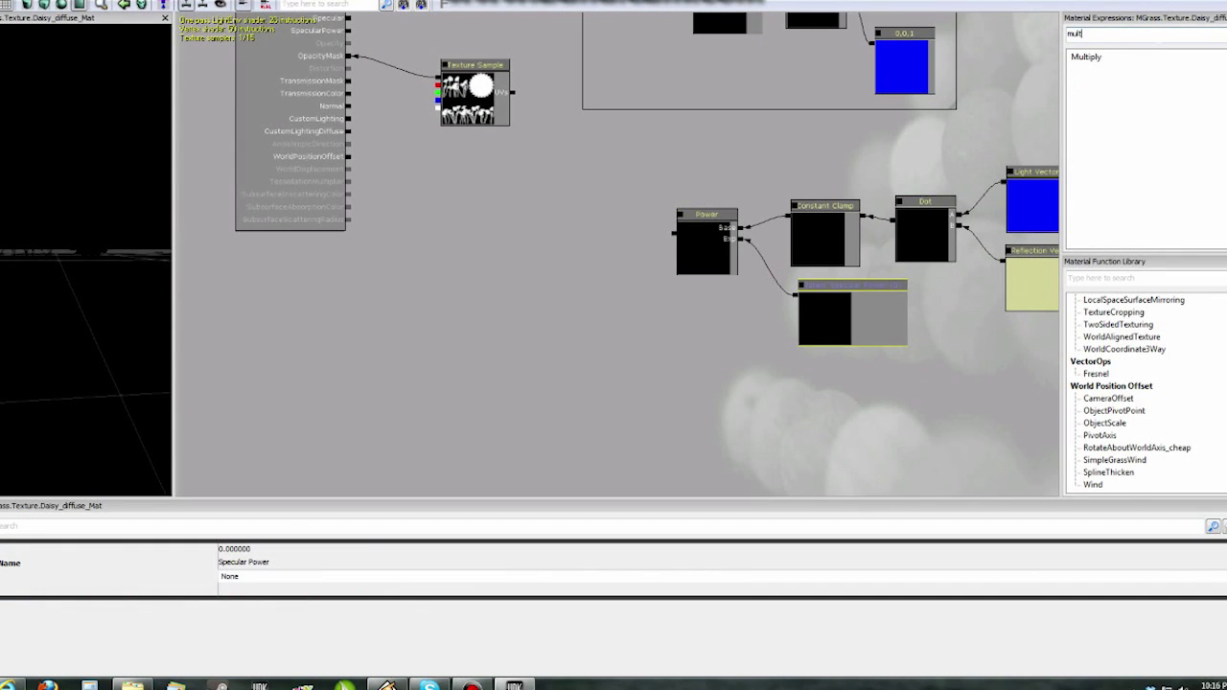
pyautogui.moveTo(1087, 58)
pyautogui.mouseDown()
pyautogui.moveTo(573, 247)
pyautogui.moveTo(574, 263)
pyautogui.mouseUp()
pyautogui.moveTo(642, 282); pyautogui.dragTo(655, 266)
pyautogui.moveTo(652, 267); pyautogui.dragTo(684, 222)
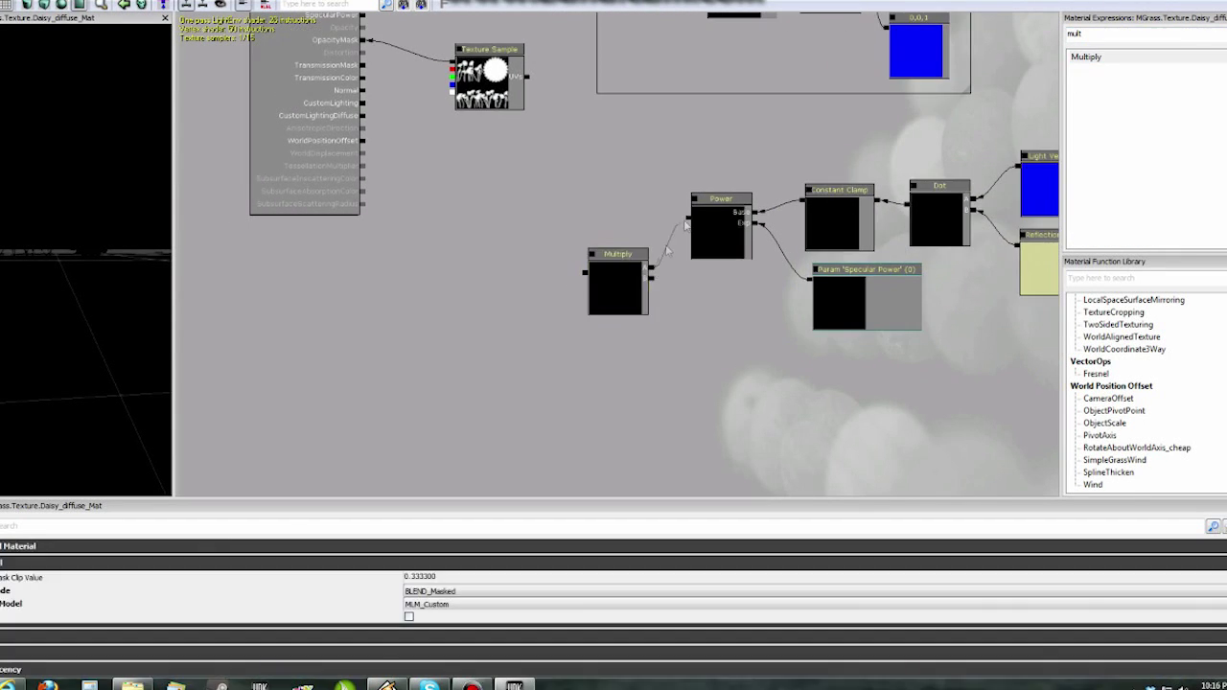
pyautogui.moveTo(621, 263); pyautogui.dragTo(653, 207)
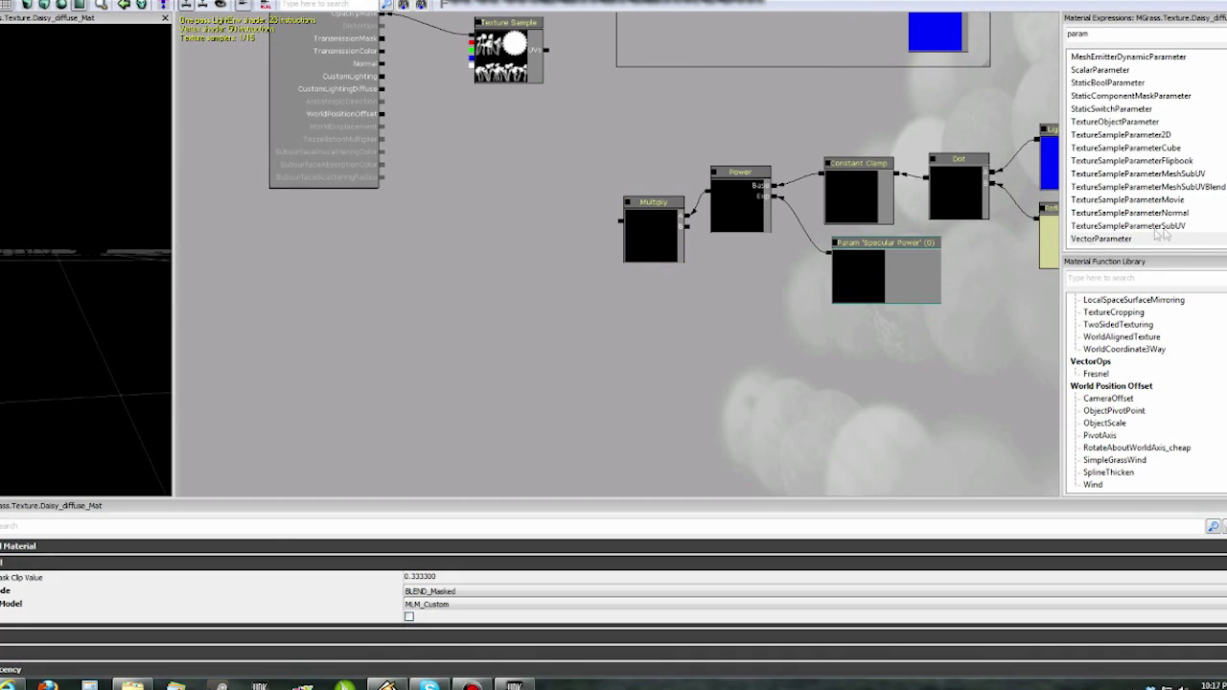
# Add a VectorParameter named "Specular Color Level" and connect its color output to the Multiply node's B input.
pyautogui.click(1123, 242)
pyautogui.moveTo(765, 318); pyautogui.dragTo(730, 318)
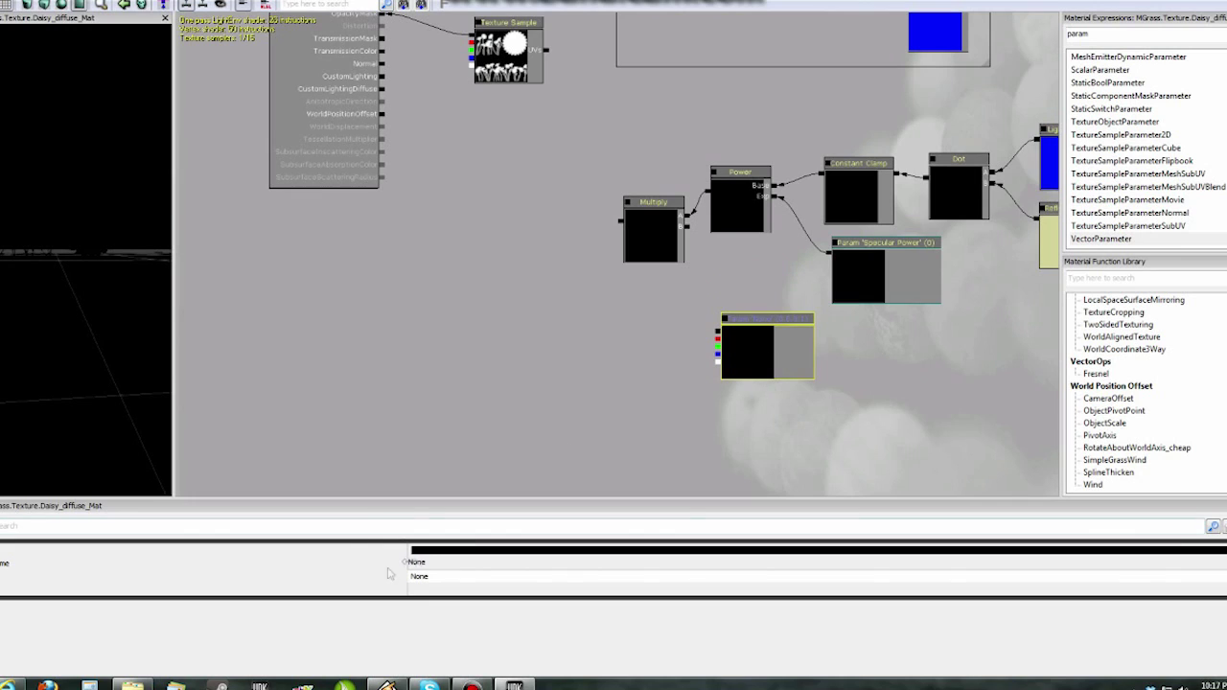
pyautogui.click(432, 563)
pyautogui.write('Specular Color Level')
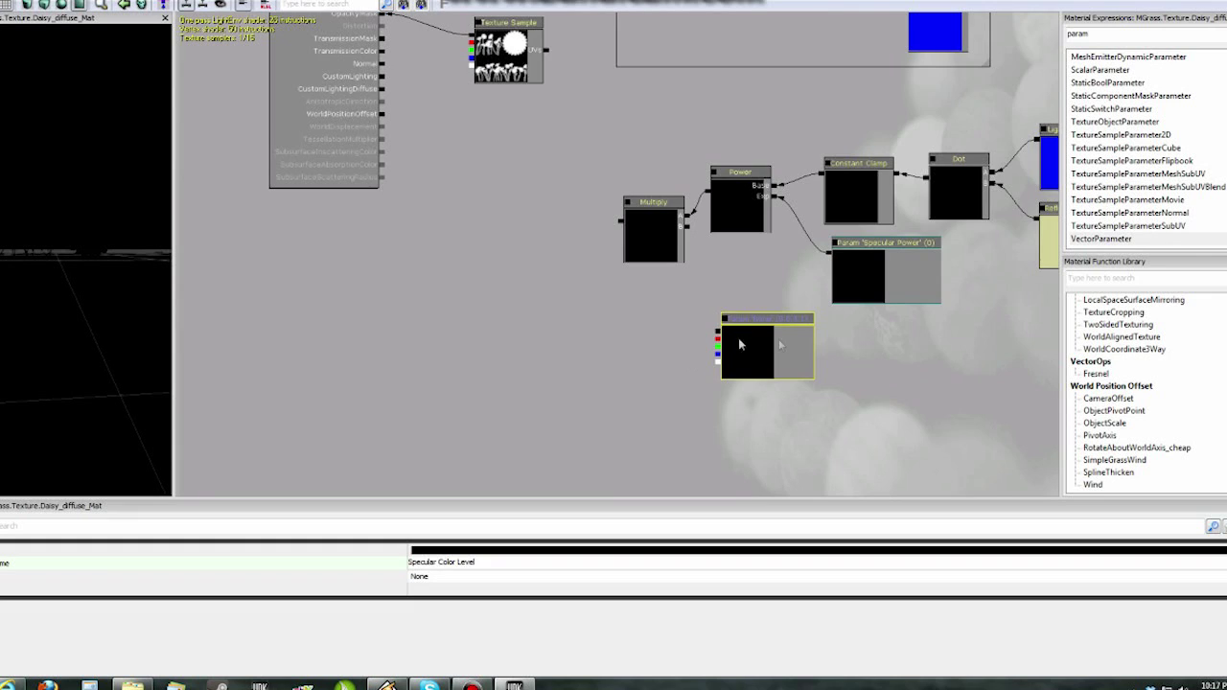
pyautogui.moveTo(750, 326); pyautogui.dragTo(697, 335)
pyautogui.click(618, 227)
pyautogui.moveTo(618, 227); pyautogui.dragTo(583, 247)
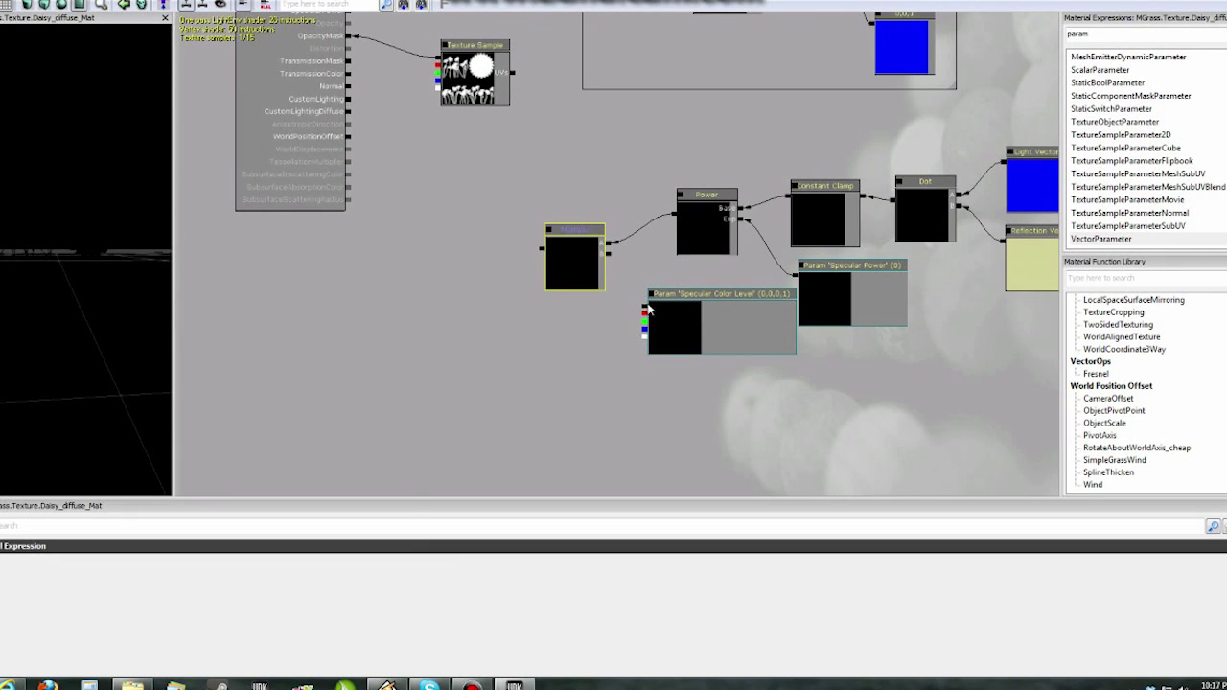
pyautogui.moveTo(645, 307); pyautogui.dragTo(457, 247)
# Duplicate the Multiply node, feeding the copy from the first Multiply and the alpha output of Specular Color Level.
pyautogui.click(575, 261)
pyautogui.hotkey('ctrl', 'w')
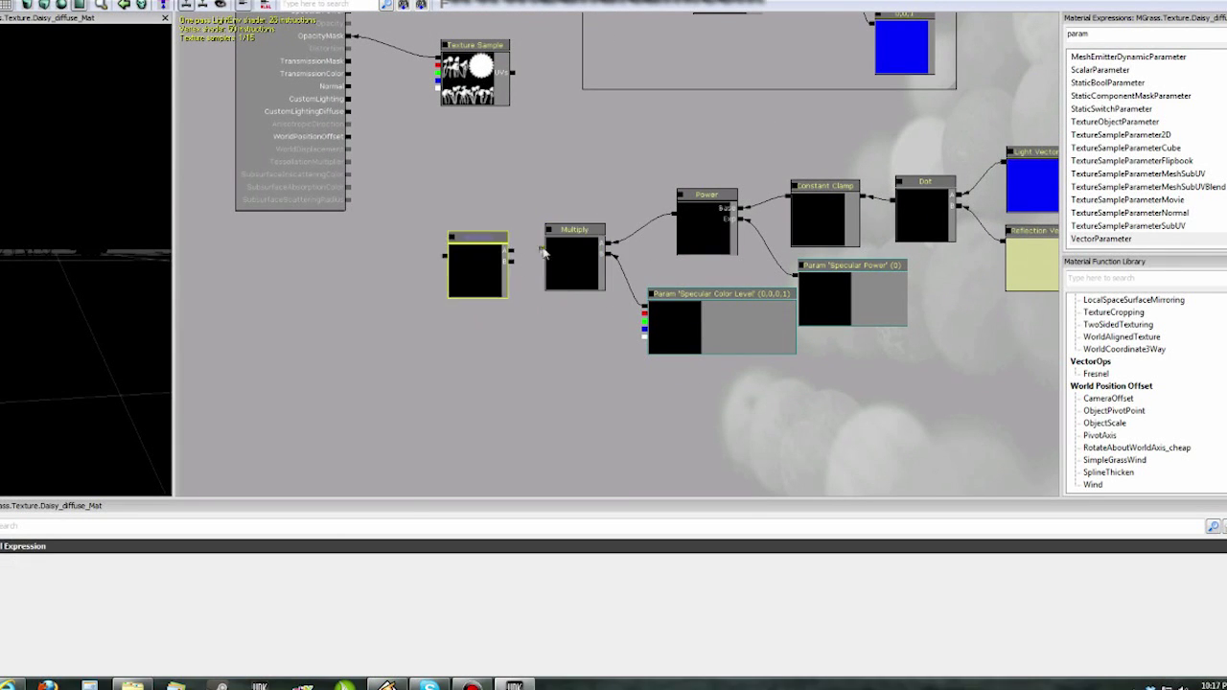
pyautogui.moveTo(543, 251); pyautogui.dragTo(509, 251)
pyautogui.moveTo(658, 399); pyautogui.dragTo(506, 392)
pyautogui.keyDown('ctrl'); pyautogui.click(424, 224); pyautogui.keyUp('ctrl')
pyautogui.keyDown('ctrl'); pyautogui.moveTo(321, 230); pyautogui.dragTo(348, 221); pyautogui.keyUp('ctrl')
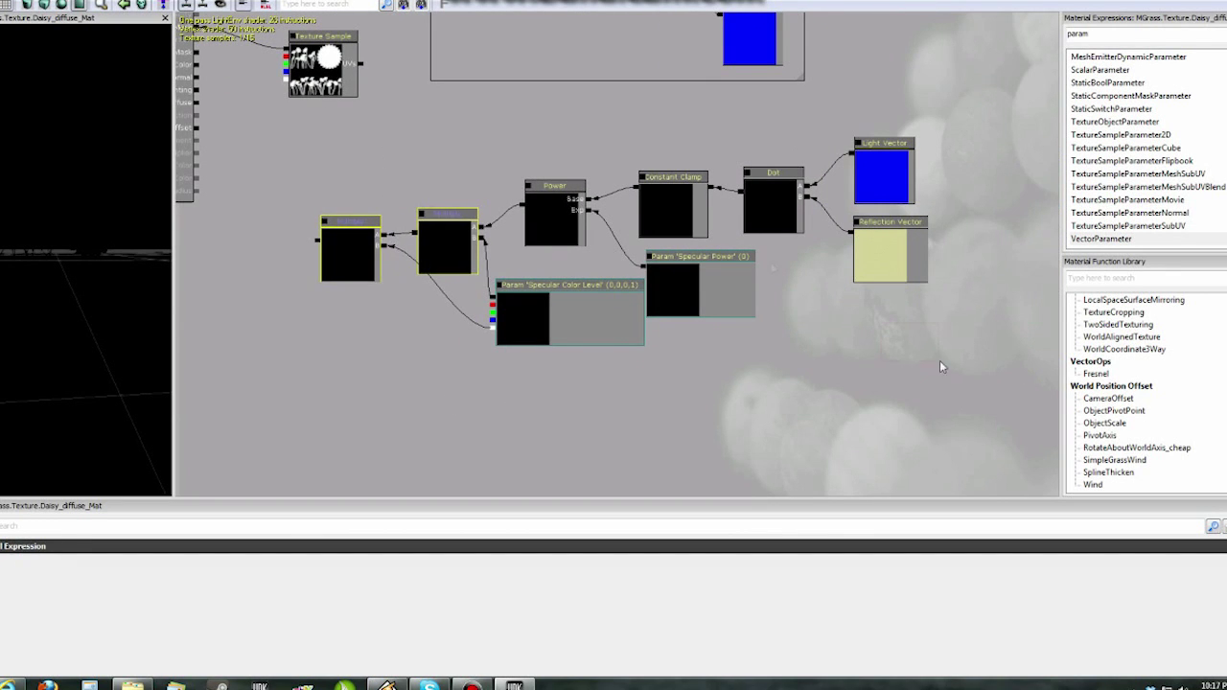
# Enclose all the specular nodes in a comment box named "Specular".
pyautogui.keyDown('ctrl'); pyautogui.keyDown('alt'); pyautogui.moveTo(944, 364); pyautogui.dragTo(405, 120); pyautogui.keyUp('alt'); pyautogui.keyUp('ctrl')
pyautogui.rightClick(353, 160)
pyautogui.click(405, 489)
pyautogui.write('Specular')
pyautogui.click(668, 393)
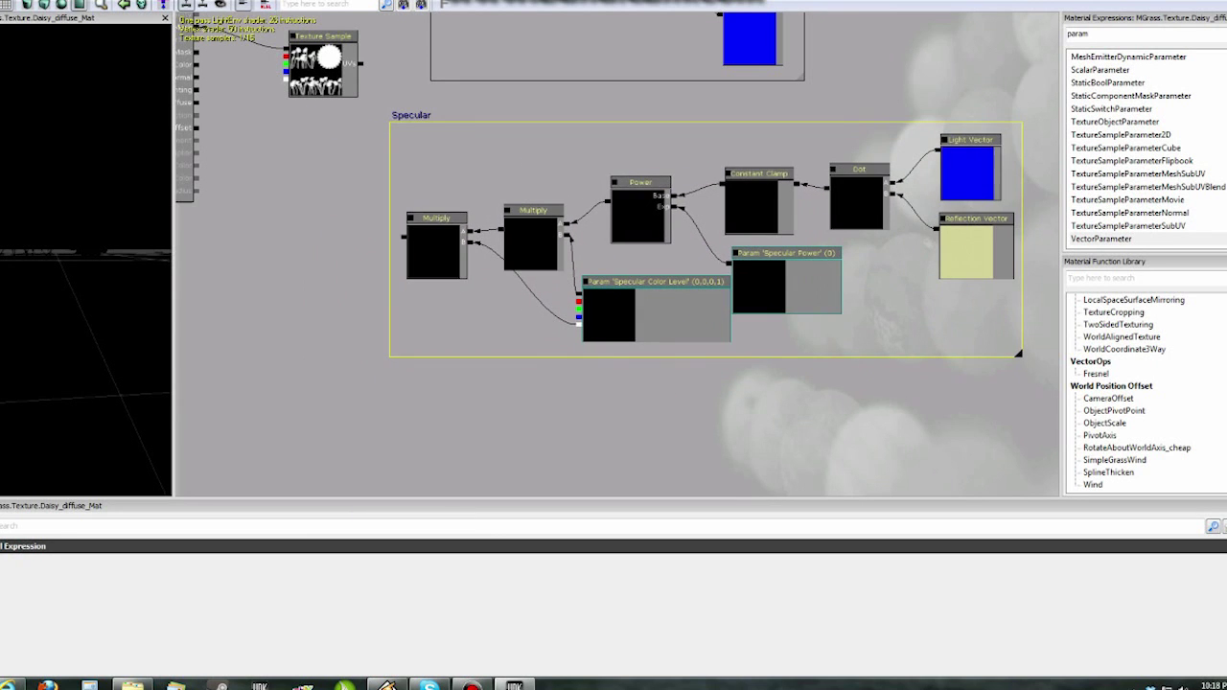
# Add an Add node combining the Lighting Model group's Multiply with the final specular Multiply, and connect it to CustomLighting.
pyautogui.rightClick(465, 324)
pyautogui.moveTo(317, 238); pyautogui.dragTo(573, 309)
pyautogui.moveTo(518, 475)
pyautogui.click(613, 217)
pyautogui.moveTo(631, 350); pyautogui.dragTo(597, 327)
pyautogui.moveTo(671, 48); pyautogui.dragTo(598, 317)
pyautogui.moveTo(425, 206); pyautogui.dragTo(425, 206)
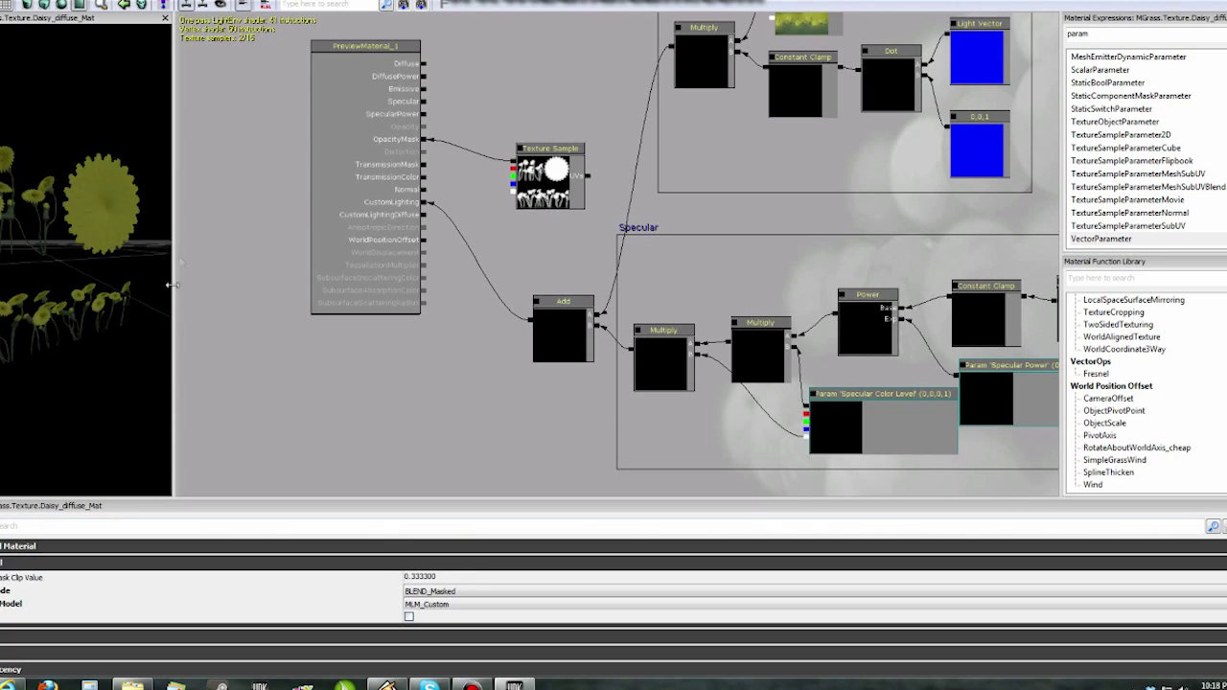
pyautogui.moveTo(364, 393); pyautogui.dragTo(352, 359)
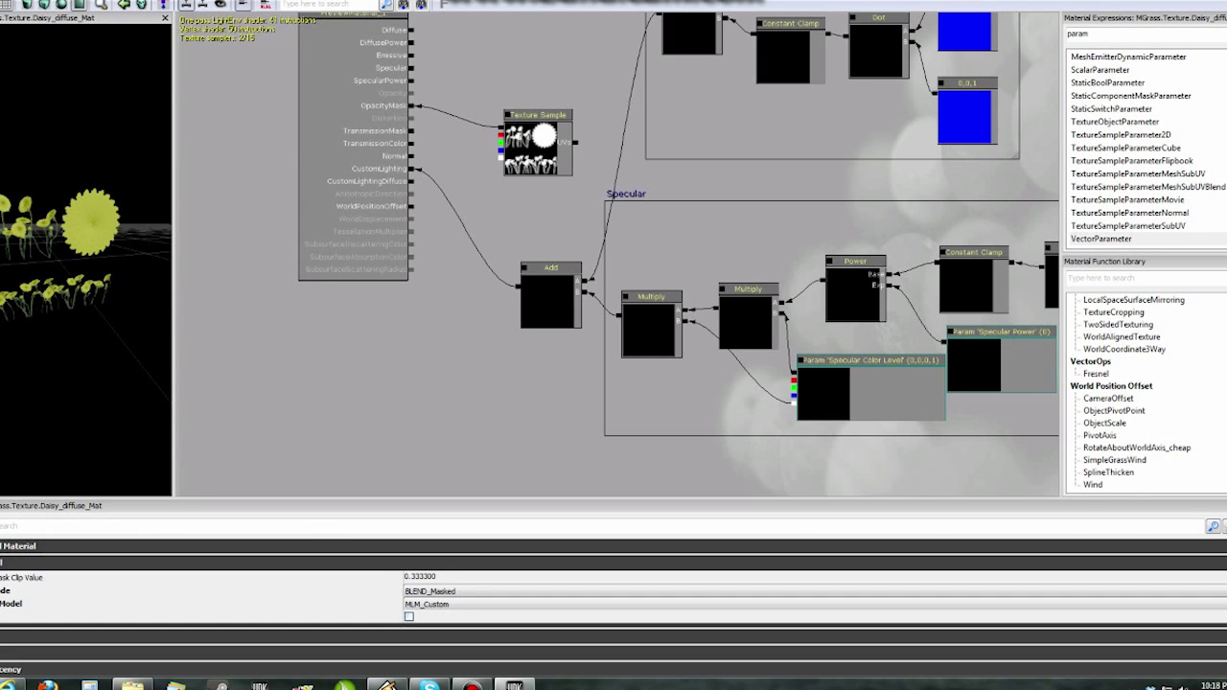
# Place a WindDirectionAndSpeed node in the empty graph area below the Specular group.
pyautogui.moveTo(680, 417); pyautogui.dragTo(575, 211)
pyautogui.scroll(-2, 623, 240)
pyautogui.moveTo(820, 380); pyautogui.dragTo(710, 302)
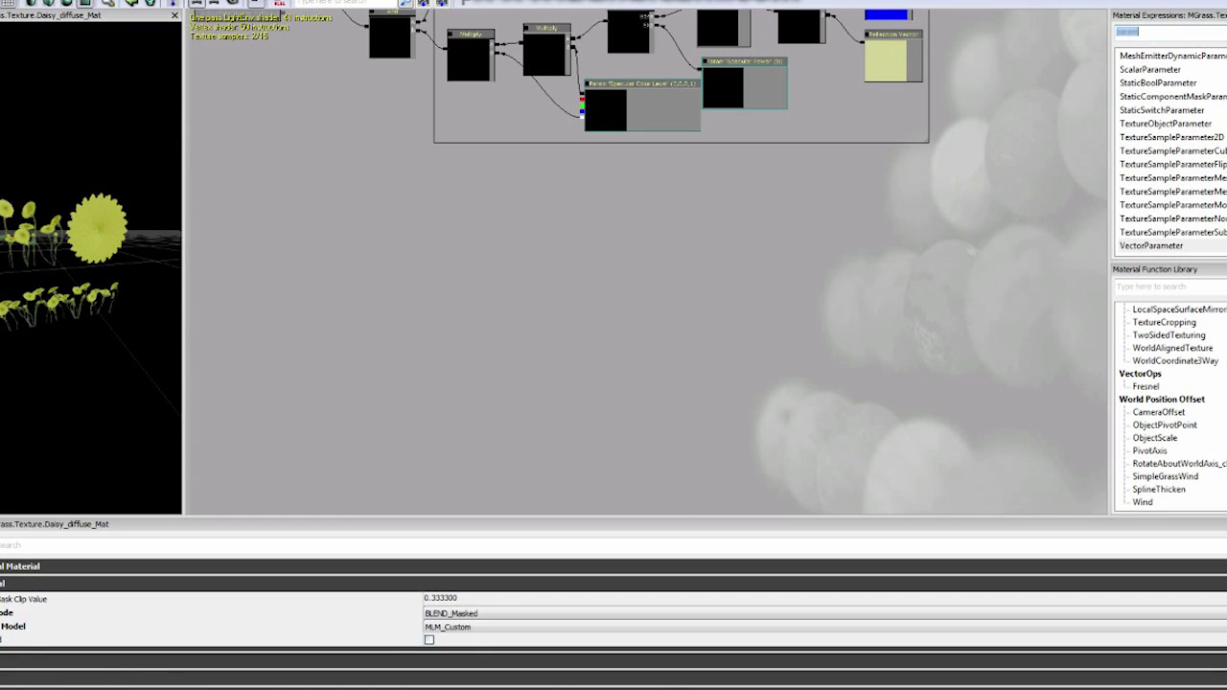
pyautogui.write('wind')
pyautogui.moveTo(1166, 55); pyautogui.dragTo(886, 260)
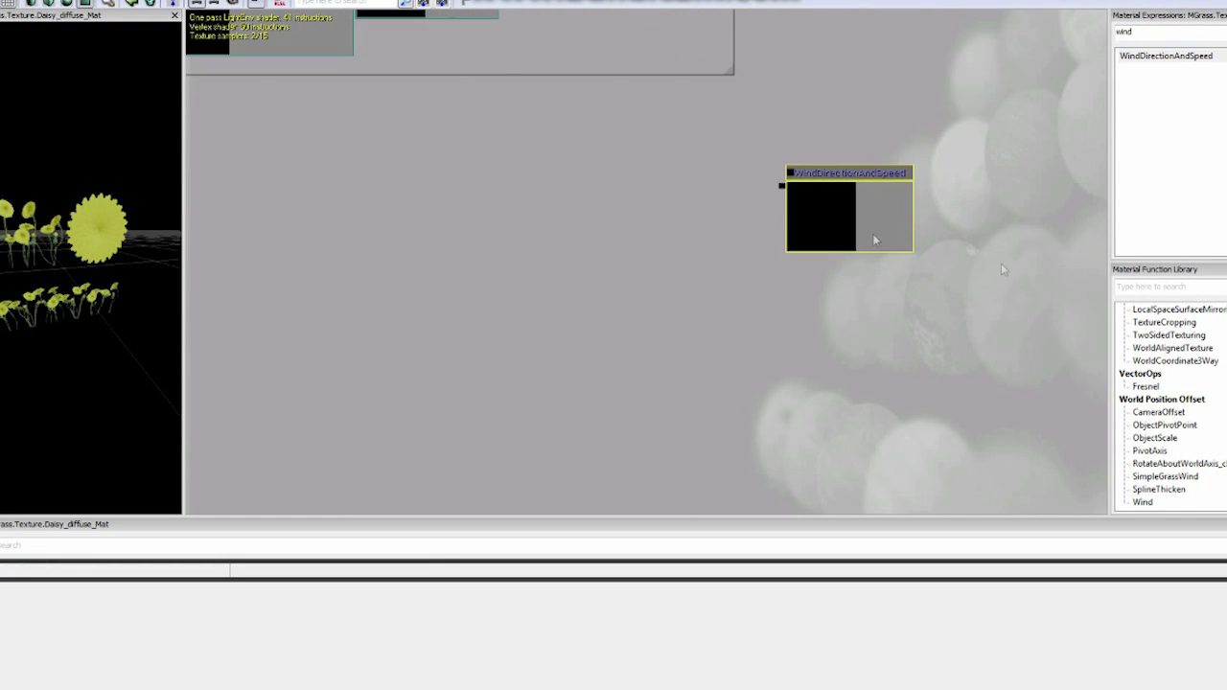
# Add a WorldPosition node below the WindDirectionAndSpeed node.
pyautogui.write('world')
pyautogui.click(1154, 111)
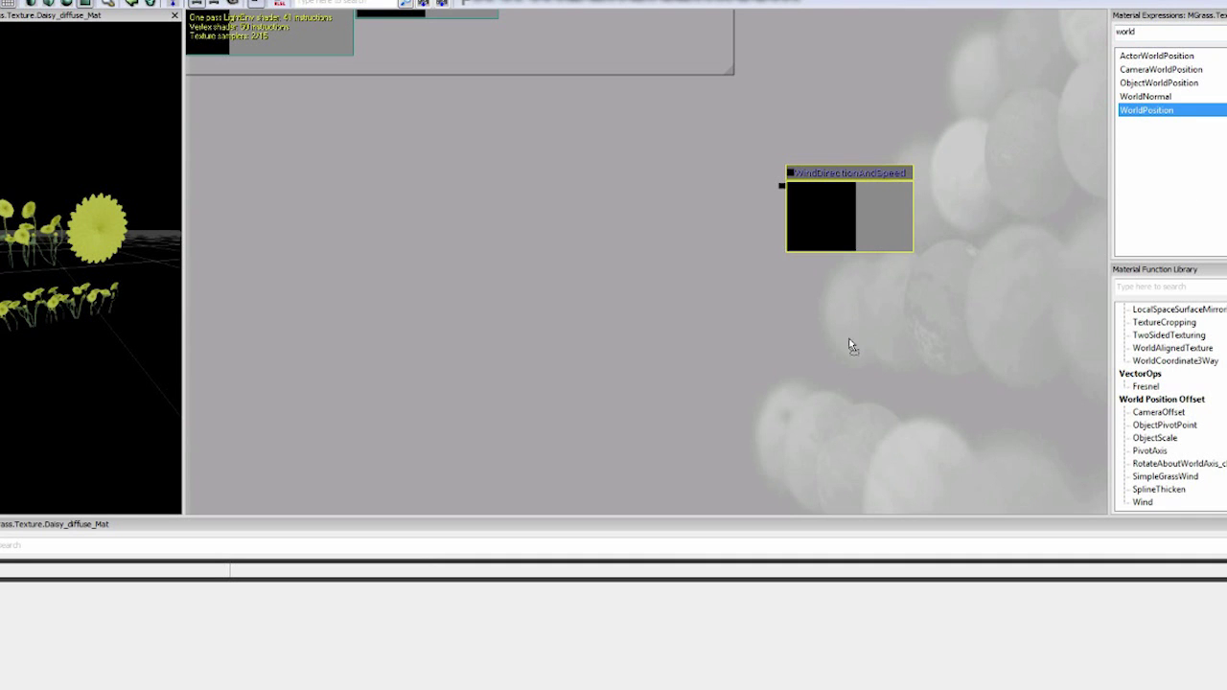
pyautogui.moveTo(849, 345); pyautogui.dragTo(849, 346)
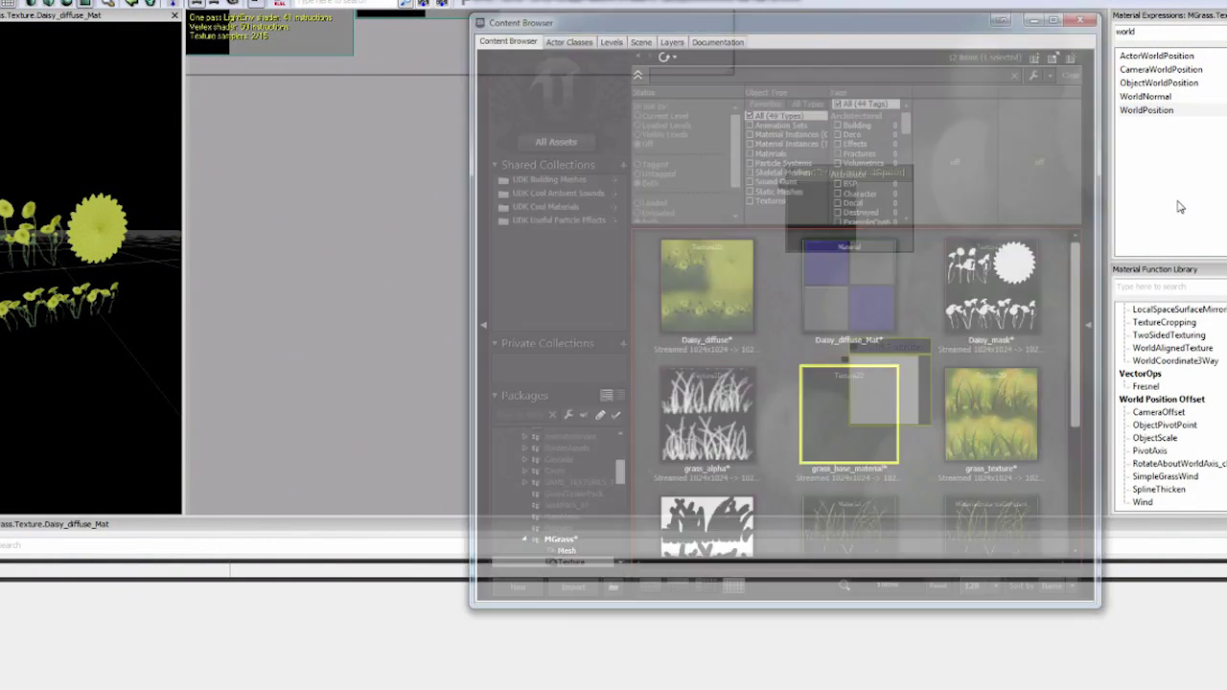
pyautogui.moveTo(891, 353); pyautogui.dragTo(857, 232)
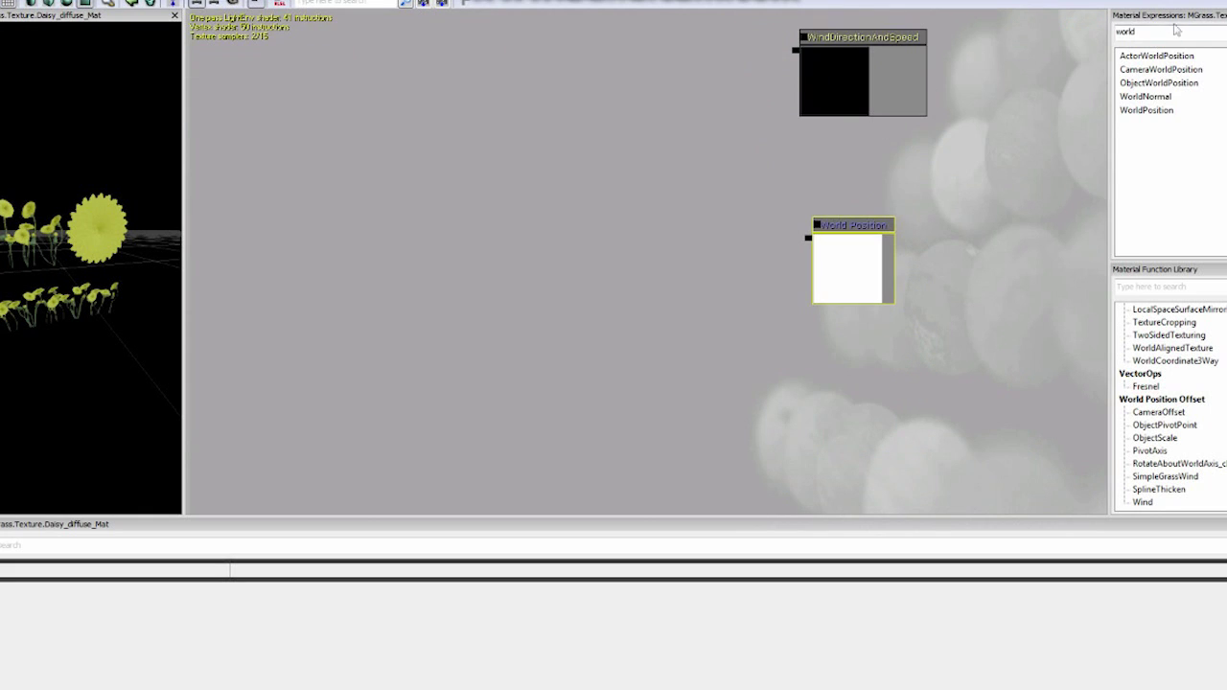
# Add a ScalarParameter named "Wind Wave Size" below the World Position node.
pyautogui.doubleClick(1175, 31)
pyautogui.write('param')
pyautogui.click(1151, 98)
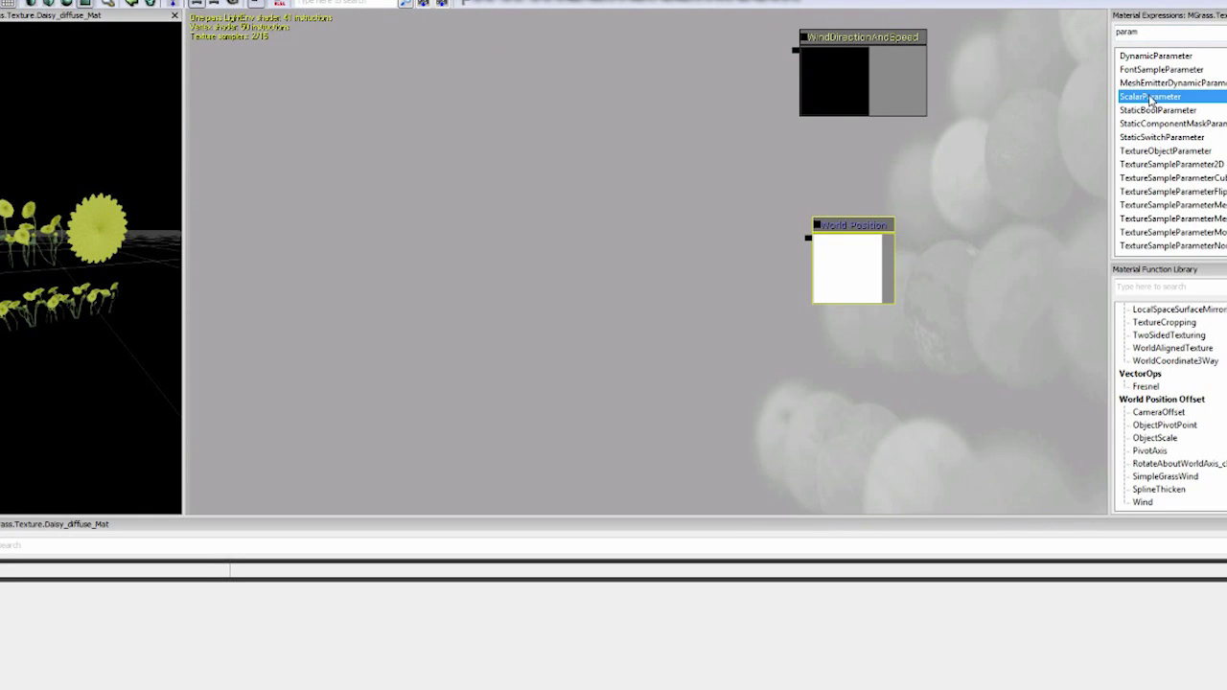
pyautogui.moveTo(861, 384); pyautogui.dragTo(844, 358)
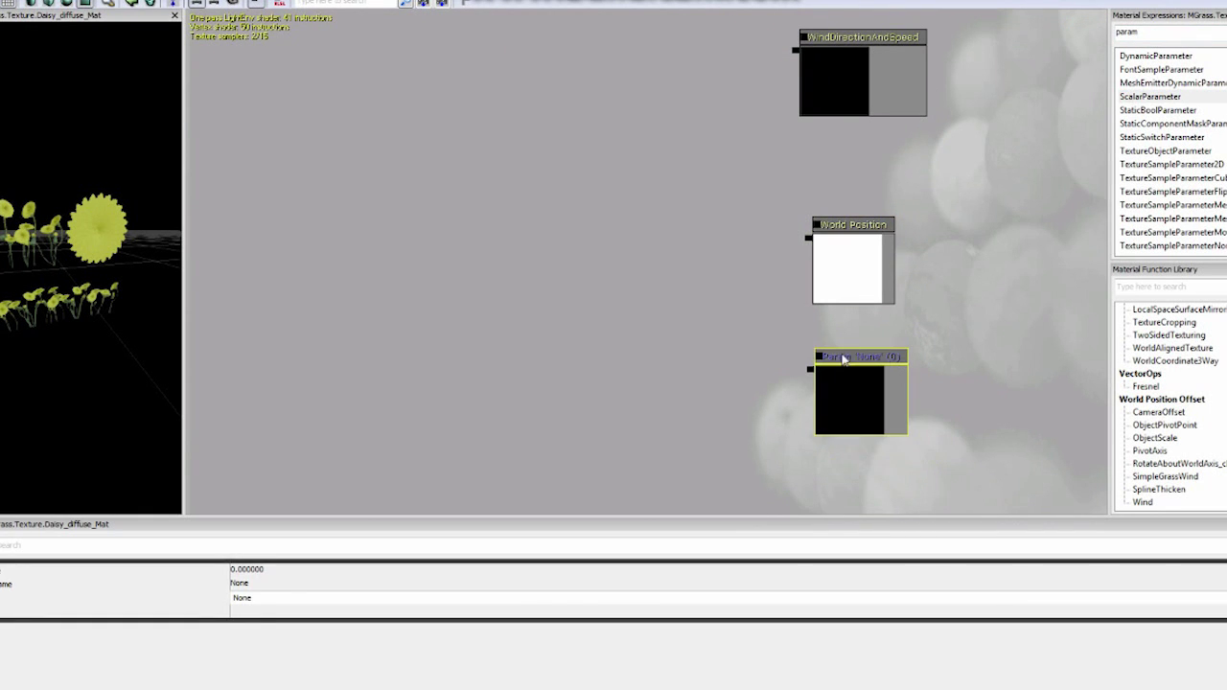
pyautogui.click(277, 573)
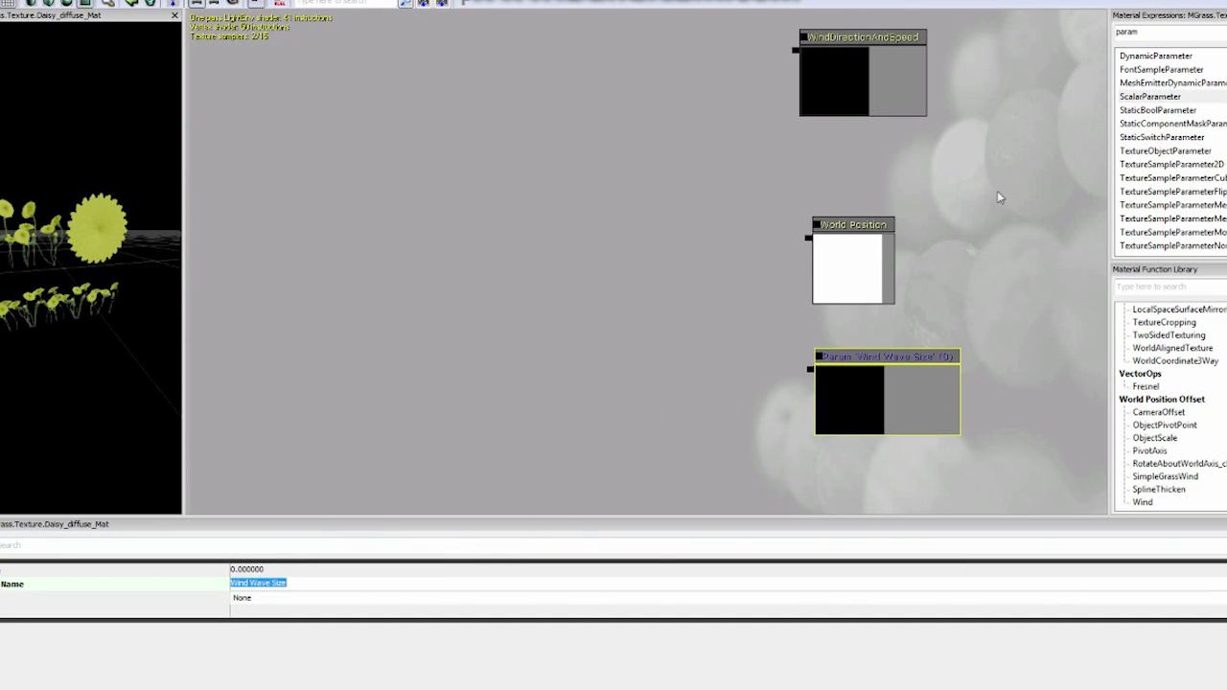
# Add a ComponentMask node limited to the alpha channel and feed it from WindDirectionAndSpeed.
pyautogui.doubleClick(1135, 33)
pyautogui.press('BackSpace')
pyautogui.write('mask')
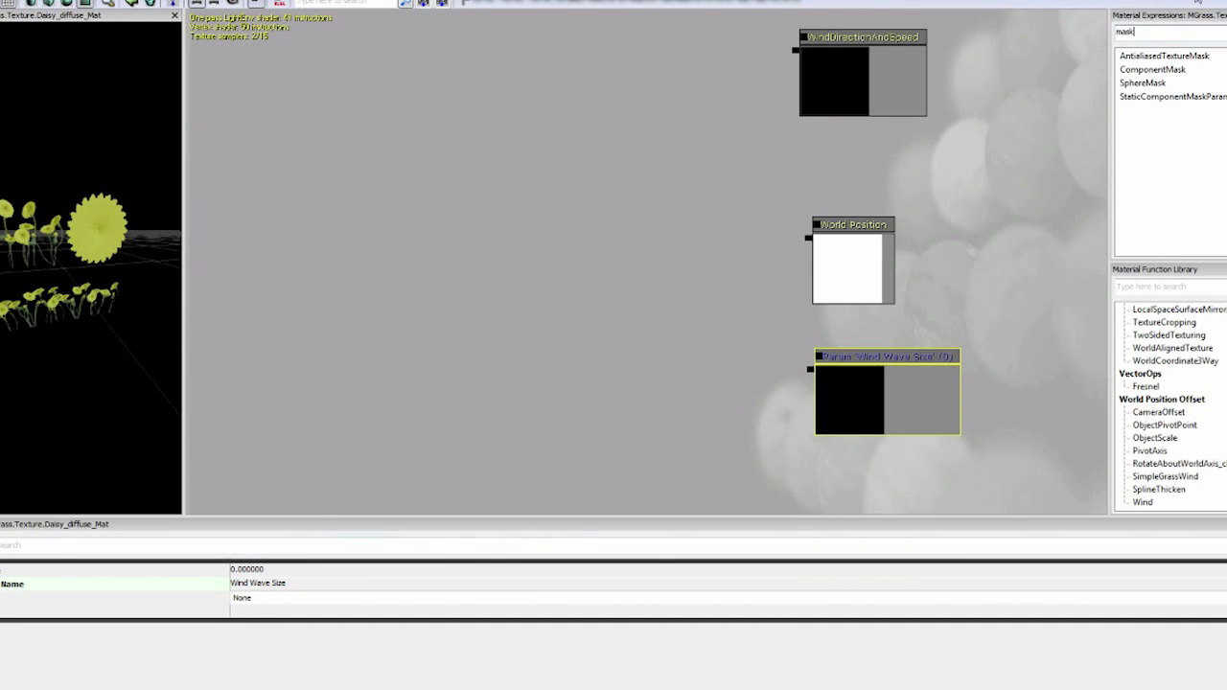
pyautogui.click(761, 194)
pyautogui.moveTo(1155, 70); pyautogui.dragTo(669, 115)
pyautogui.click(235, 570)
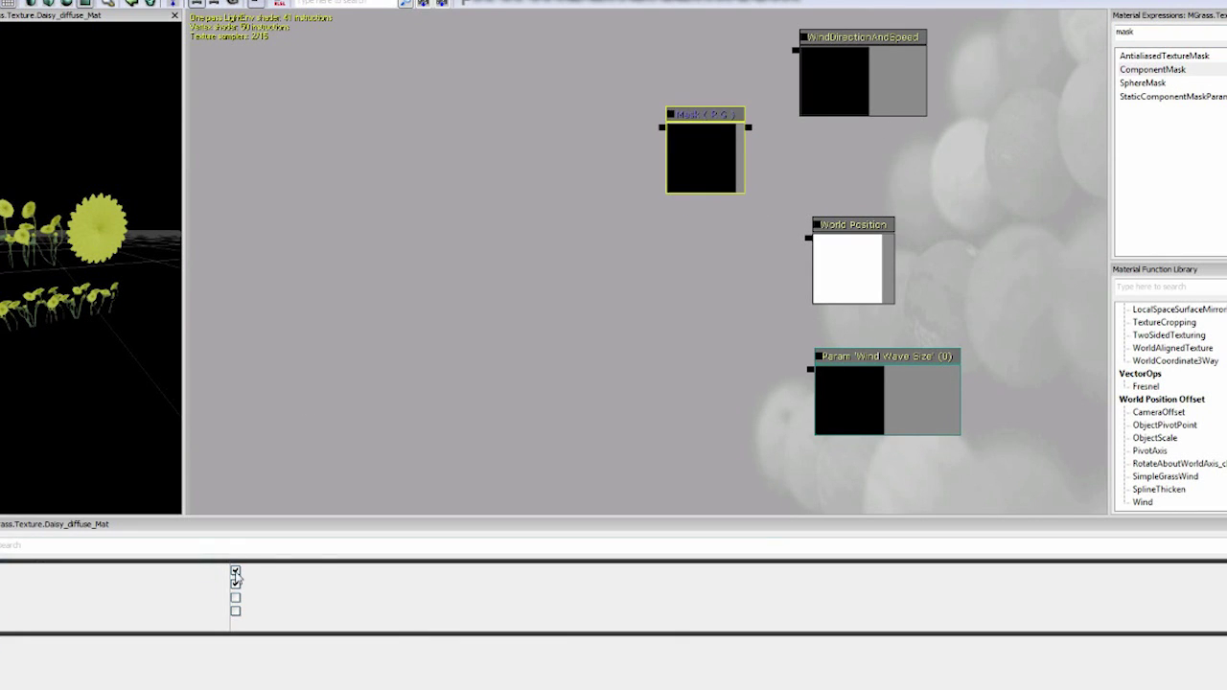
pyautogui.click(236, 584)
pyautogui.click(235, 611)
pyautogui.moveTo(713, 127)
pyautogui.mouseDown()
pyautogui.moveTo(712, 91)
pyautogui.moveTo(712, 108)
pyautogui.mouseUp()
pyautogui.moveTo(794, 49); pyautogui.dragTo(748, 119)
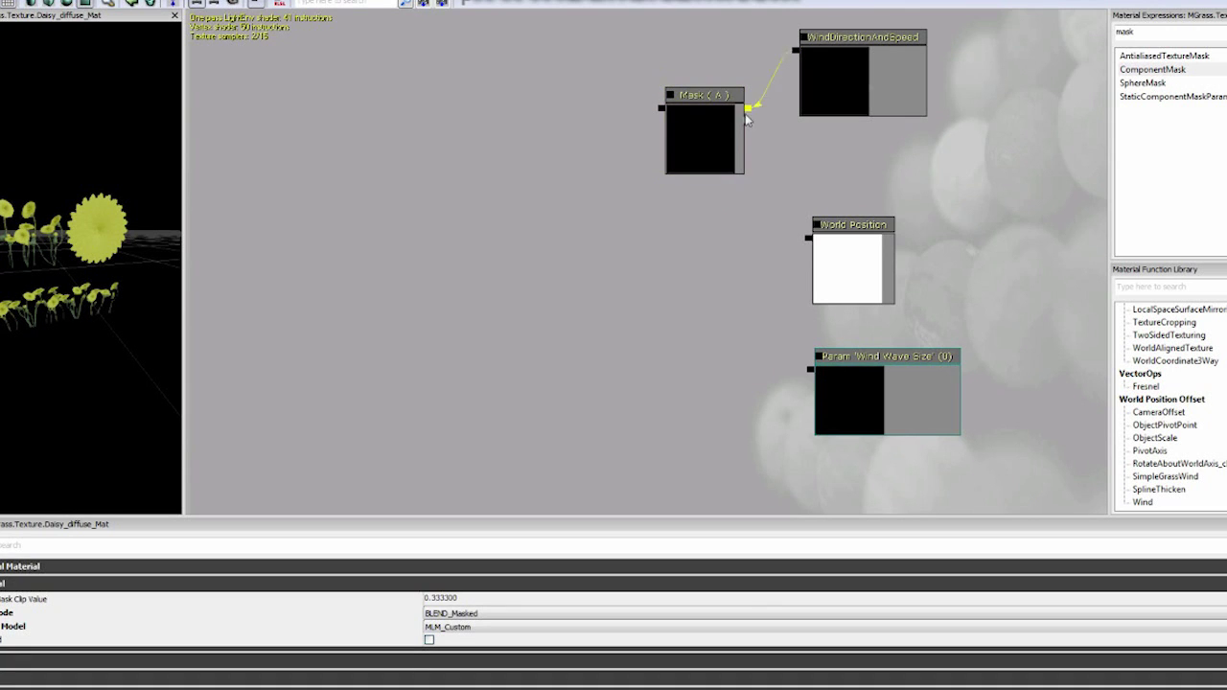
# Add a Time node and a Multiply node, connecting the alpha Mask to input A and Time to input B.
pyautogui.write('time')
pyautogui.moveTo(1130, 56); pyautogui.dragTo(692, 195)
pyautogui.rightClick(535, 110)
pyautogui.moveTo(594, 288)
pyautogui.click(725, 438)
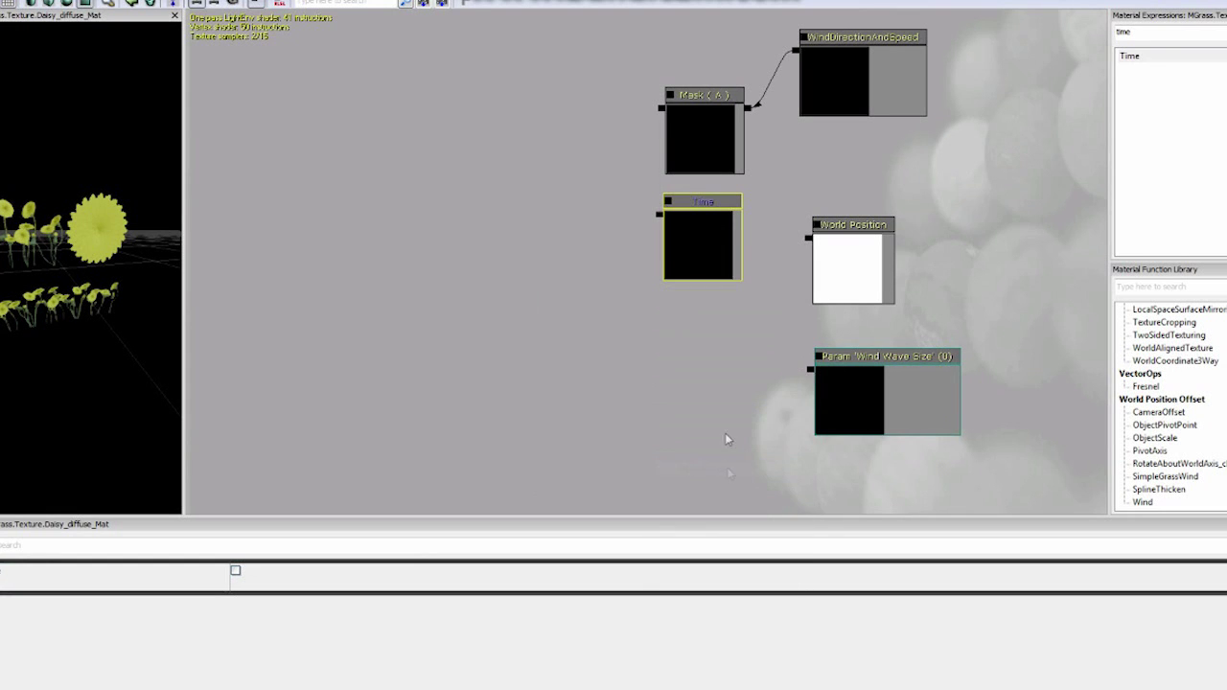
pyautogui.moveTo(631, 155); pyautogui.dragTo(587, 171)
pyautogui.keyDown('ctrl'); pyautogui.moveTo(587, 171); pyautogui.dragTo(603, 142); pyautogui.keyUp('ctrl')
pyautogui.click(719, 127)
pyautogui.keyDown('ctrl'); pyautogui.moveTo(720, 128); pyautogui.dragTo(712, 97); pyautogui.keyUp('ctrl')
pyautogui.click(709, 236)
pyautogui.moveTo(709, 238); pyautogui.dragTo(705, 191)
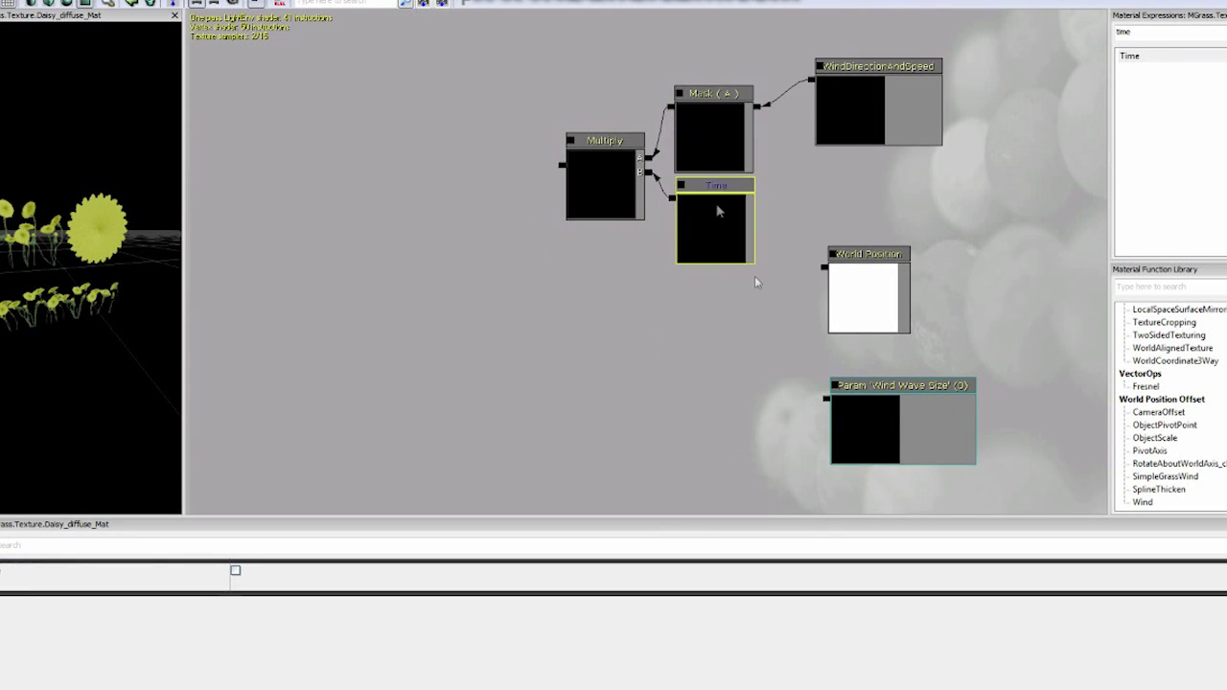
# Add a Divide node with World Position connected to A and Wind Wave Size connected to B.
pyautogui.moveTo(863, 255); pyautogui.dragTo(847, 284)
pyautogui.moveTo(871, 385); pyautogui.dragTo(853, 386)
pyautogui.rightClick(600, 376)
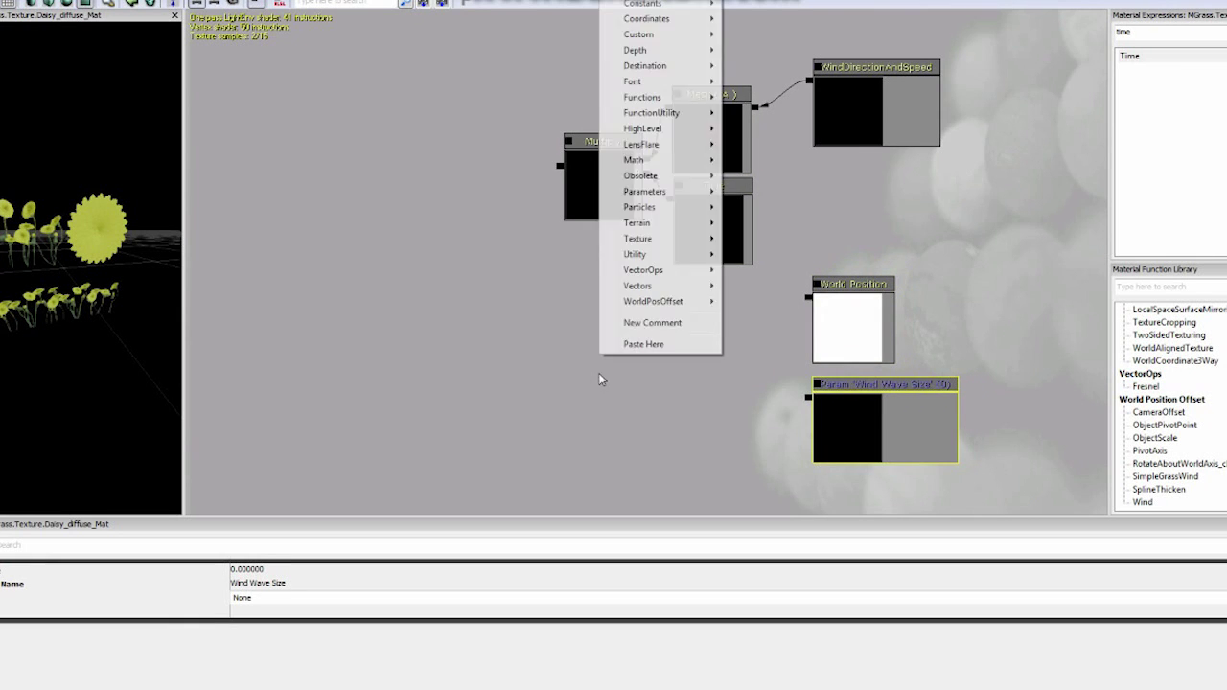
pyautogui.moveTo(679, 159)
pyautogui.click(767, 238)
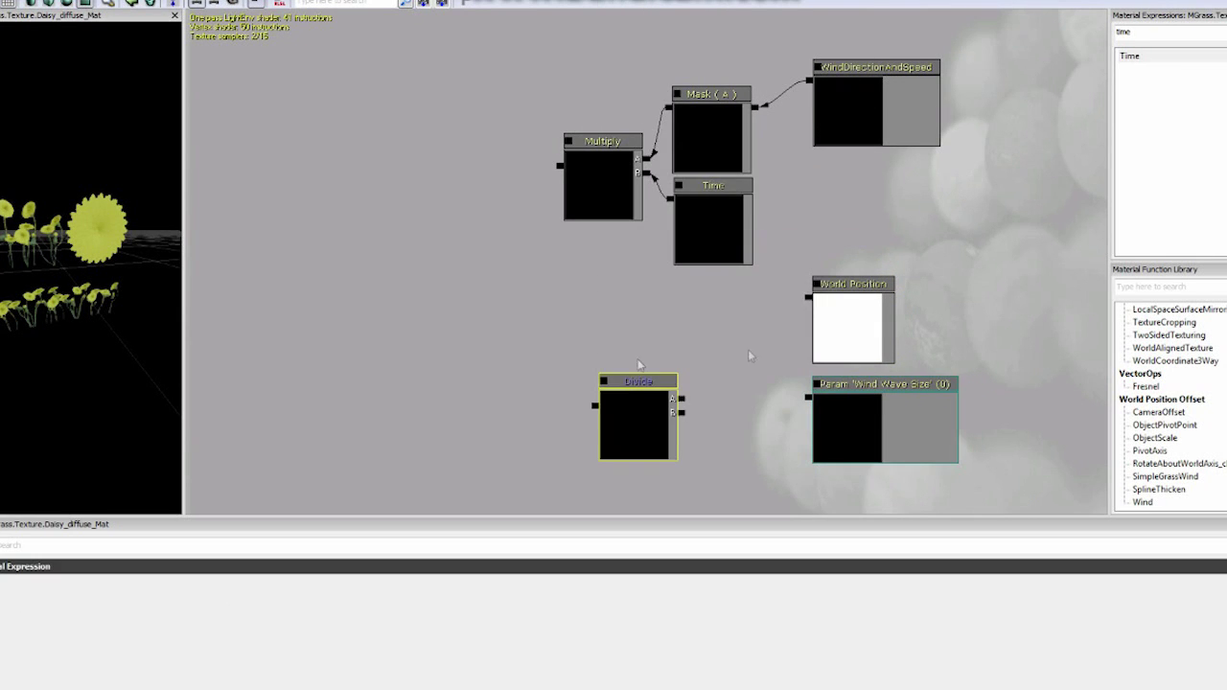
pyautogui.moveTo(640, 384); pyautogui.dragTo(715, 312)
pyautogui.moveTo(811, 297); pyautogui.dragTo(756, 342)
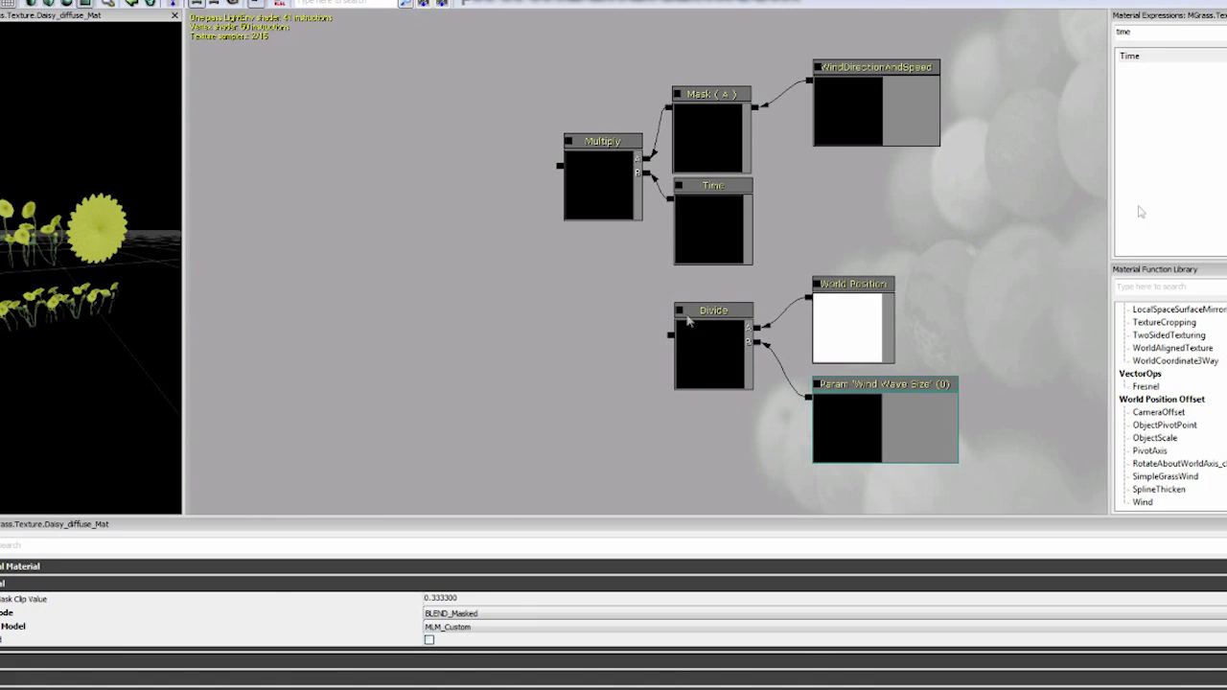
# Duplicate the Mask node, limit the copy to the red channel and feed it from the Divide node.
pyautogui.click(714, 124)
pyautogui.hotkey('ctrl', 'w')
pyautogui.moveTo(714, 125); pyautogui.dragTo(634, 308)
pyautogui.click(612, 308)
# Add an Add node with the wind Multiply connected to A and the red-channel Mask connected to B.
pyautogui.rightClick(519, 198)
pyautogui.moveTo(575, 383)
pyautogui.click(677, 396)
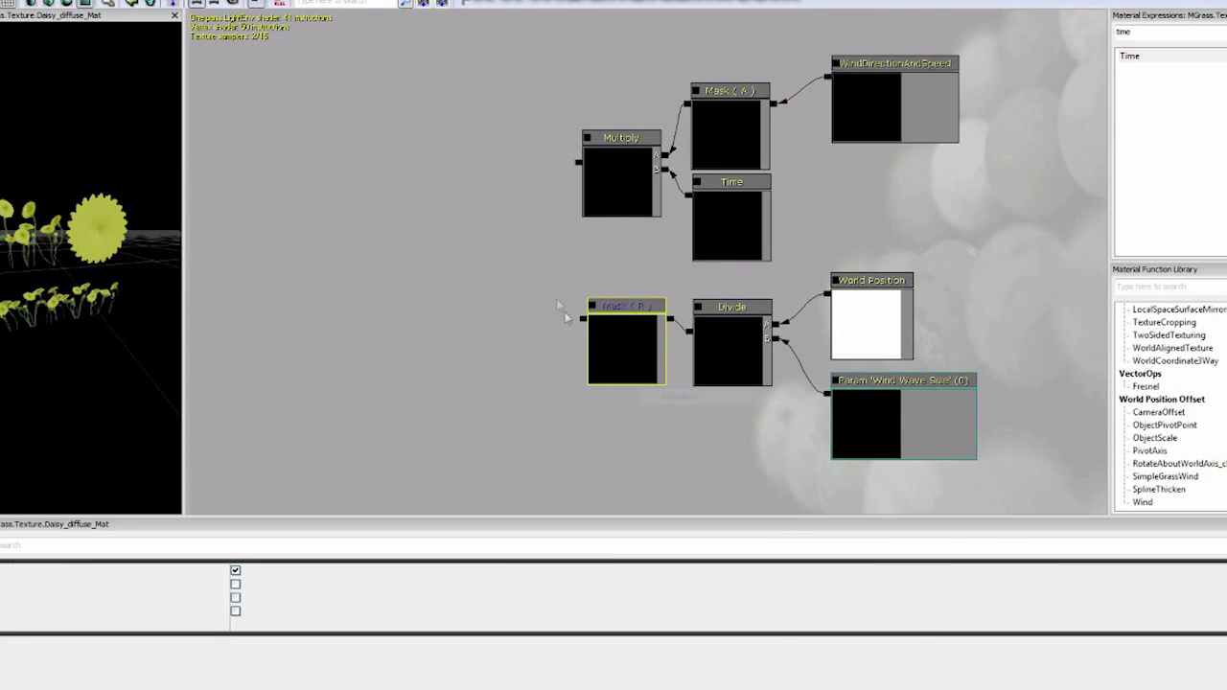
pyautogui.keyDown('ctrl'); pyautogui.moveTo(568, 231); pyautogui.dragTo(502, 199); pyautogui.keyUp('ctrl')
pyautogui.moveTo(583, 319); pyautogui.dragTo(576, 169)
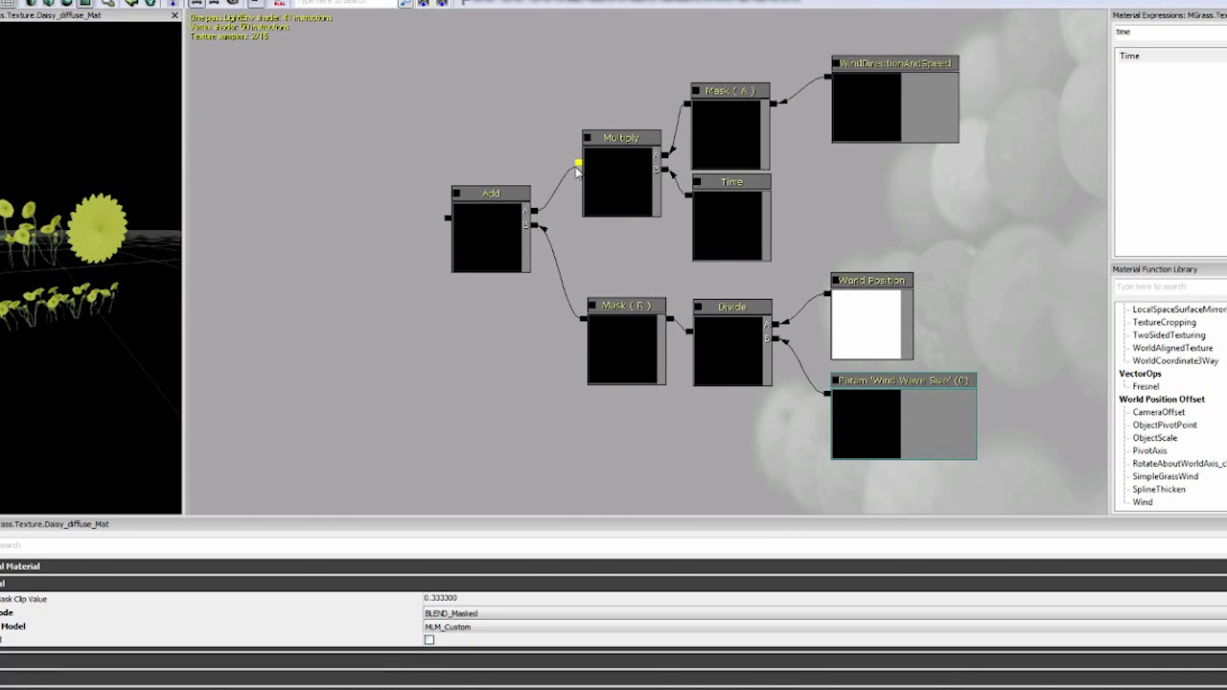
# Add a Sine node and connect the wind Add node's output to it.
pyautogui.scroll(-1, 528, 350)
pyautogui.moveTo(529, 350); pyautogui.dragTo(708, 326)
pyautogui.doubleClick(1138, 32)
pyautogui.write('win')
pyautogui.press('BackSpace')
pyautogui.press('BackSpace')
pyautogui.press('BackSpace')
pyautogui.write('sine')
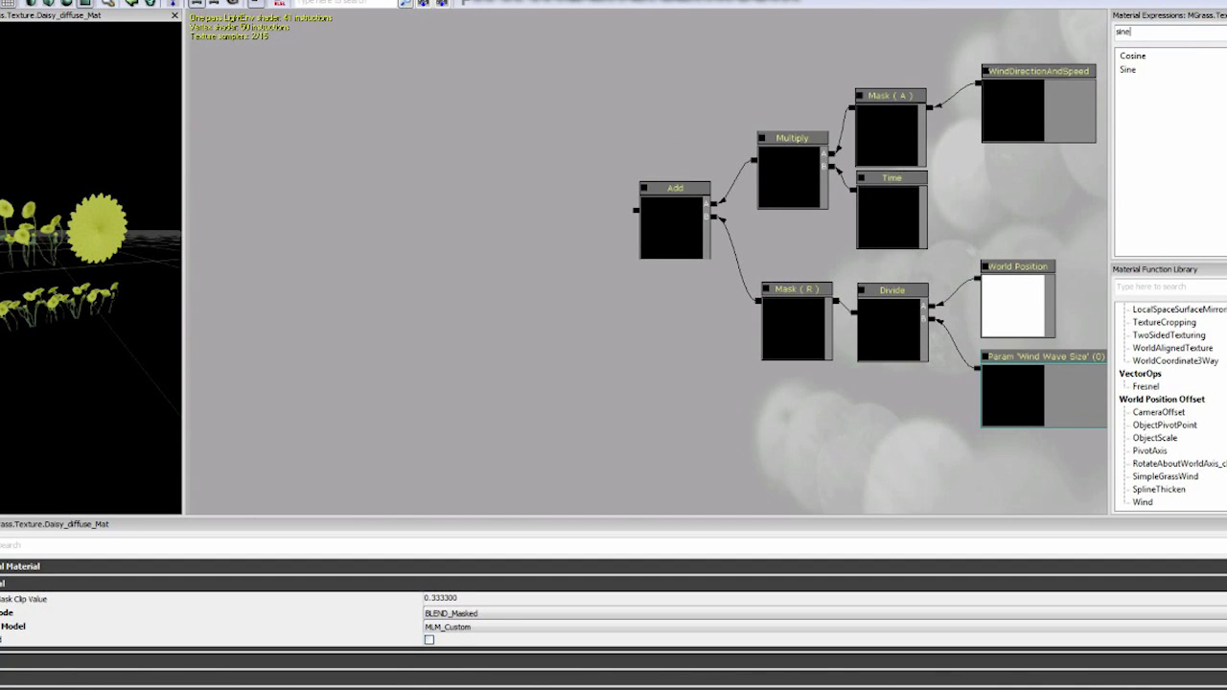
pyautogui.moveTo(1128, 70); pyautogui.dragTo(580, 198)
pyautogui.click(617, 212)
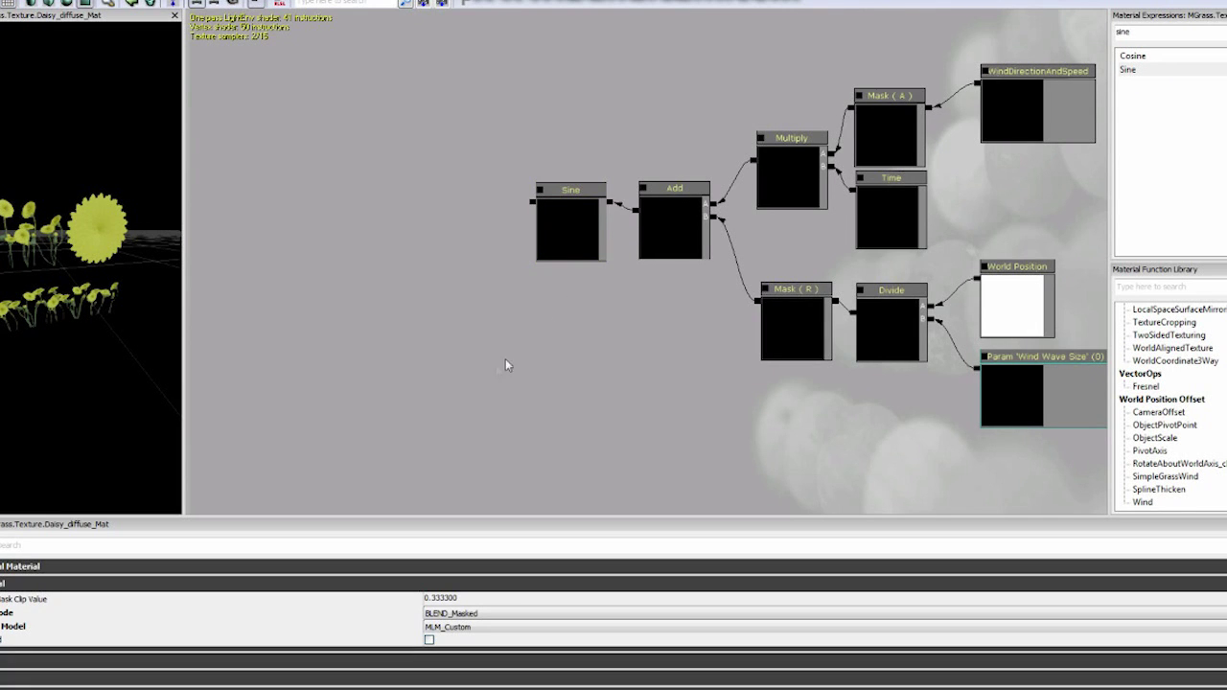
# Add a OneMinus node and connect the Sine node's output to it.
pyautogui.moveTo(507, 365); pyautogui.dragTo(630, 345)
pyautogui.rightClick(526, 273)
pyautogui.moveTo(616, 455)
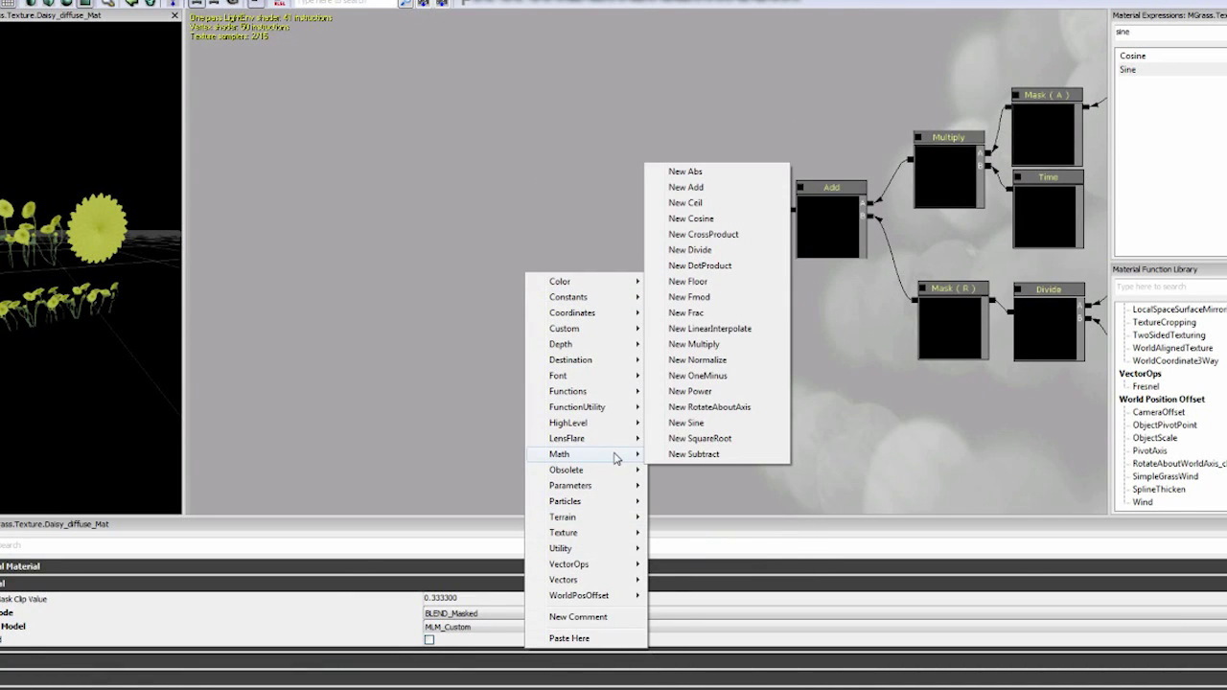
pyautogui.click(720, 377)
pyautogui.moveTo(552, 301); pyautogui.dragTo(606, 214)
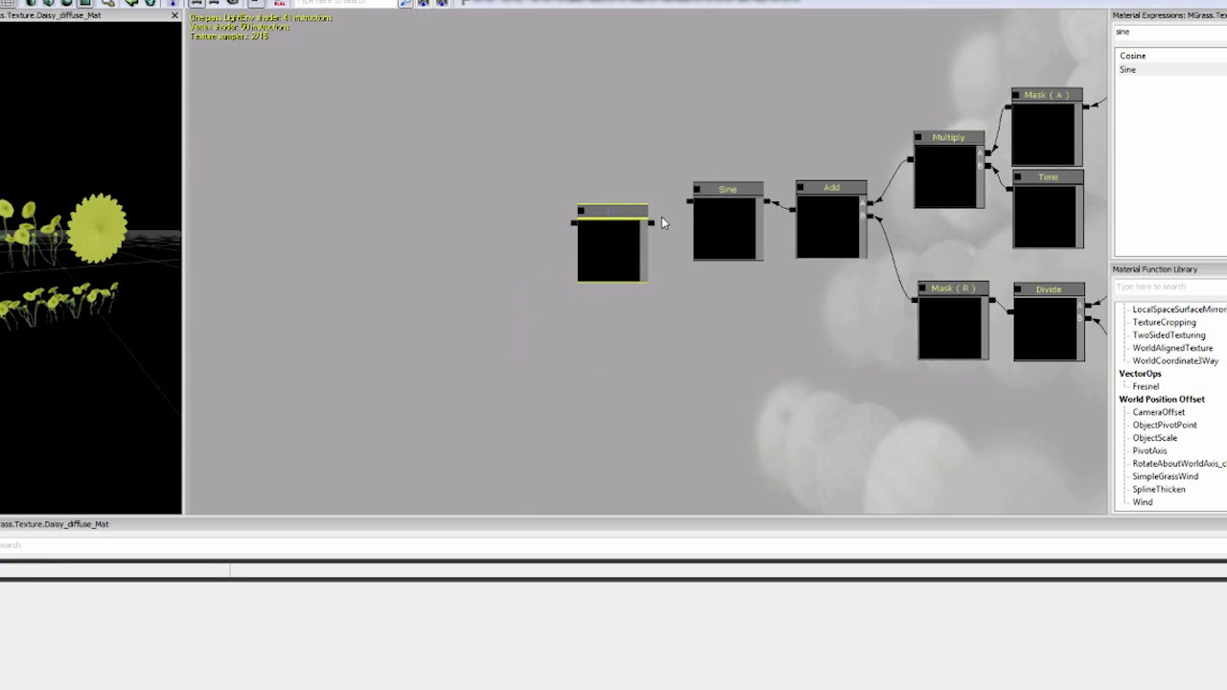
pyautogui.moveTo(690, 201); pyautogui.dragTo(652, 227)
# Add a scalar parameter below the OneMinus node and name it "wind inverse strength".
pyautogui.press('BackSpace')
pyautogui.press('BackSpace')
pyautogui.press('BackSpace')
pyautogui.press('BackSpace')
pyautogui.write('param')
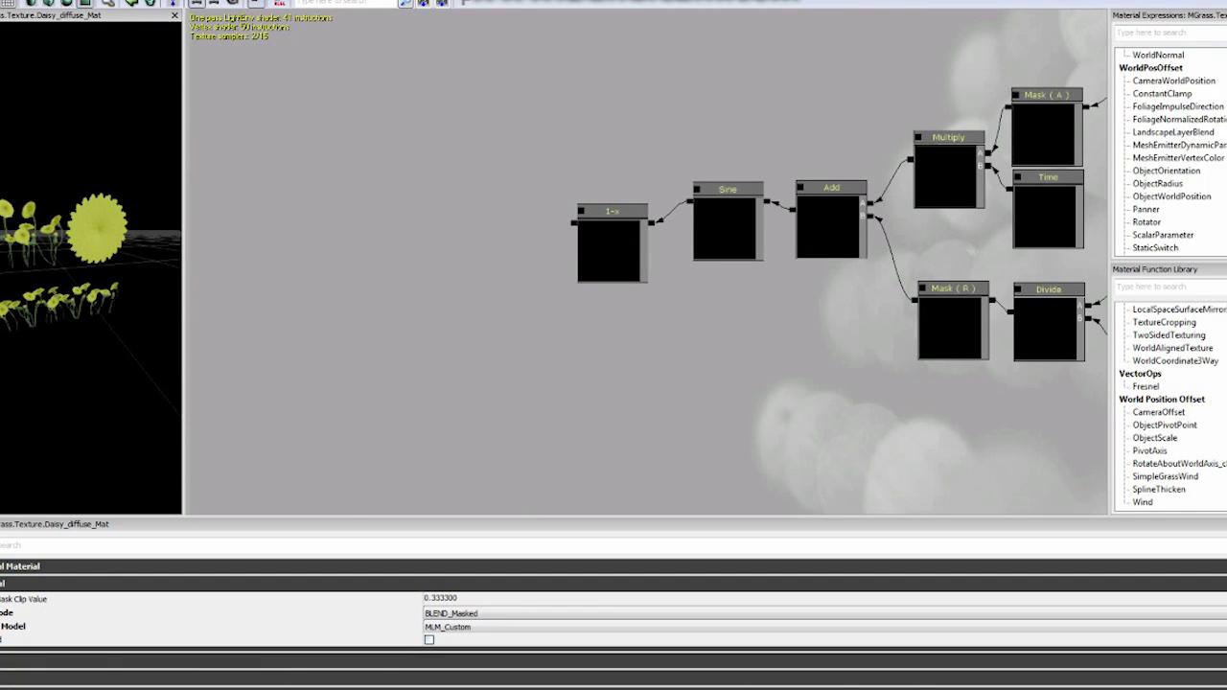
pyautogui.click(1150, 96)
pyautogui.moveTo(1151, 96); pyautogui.dragTo(609, 310)
pyautogui.click(259, 589)
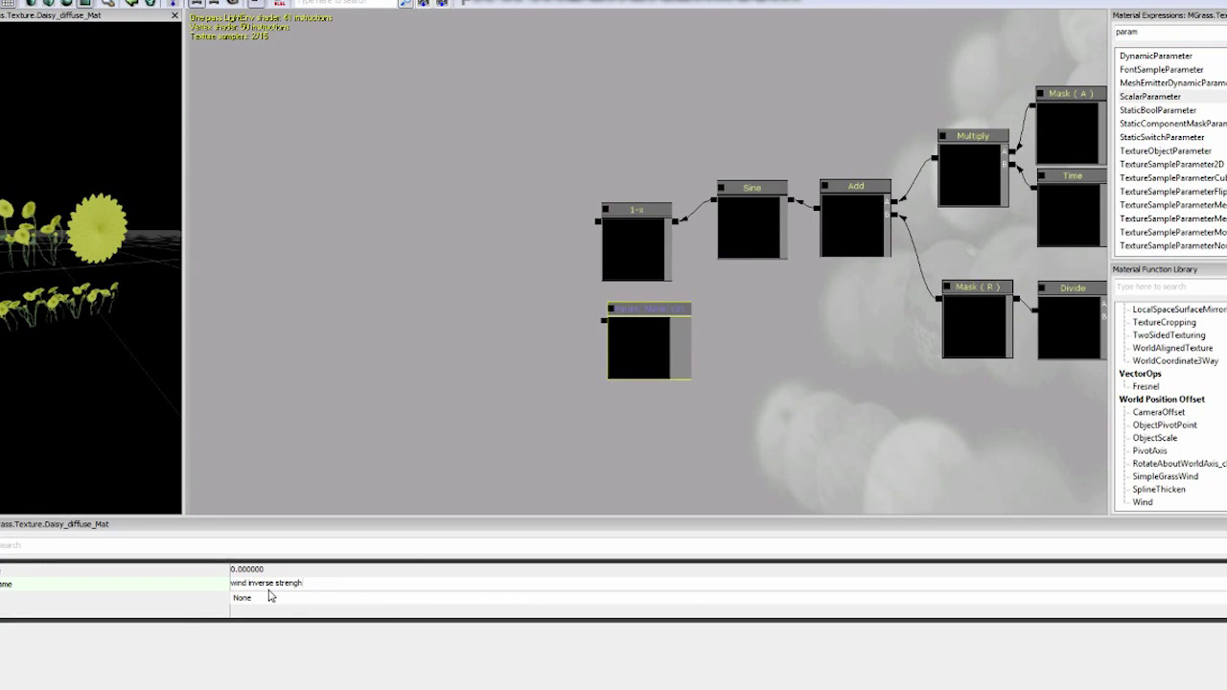
pyautogui.press('Return')
# Add a Multiply node with OneMinus connected to A and the wind inverse strength parameter connected to B.
pyautogui.rightClick(430, 301)
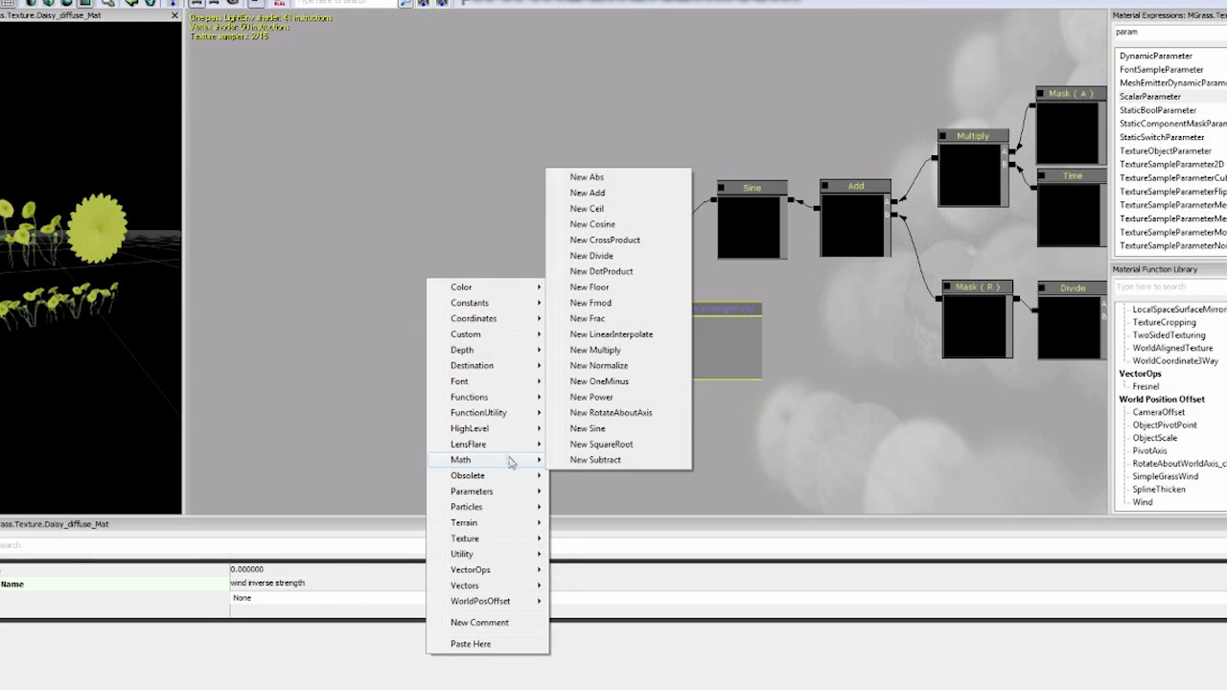
pyautogui.click(616, 429)
pyautogui.moveTo(466, 307); pyautogui.dragTo(534, 246)
pyautogui.moveTo(635, 310); pyautogui.dragTo(629, 298)
pyautogui.moveTo(598, 308); pyautogui.dragTo(569, 272)
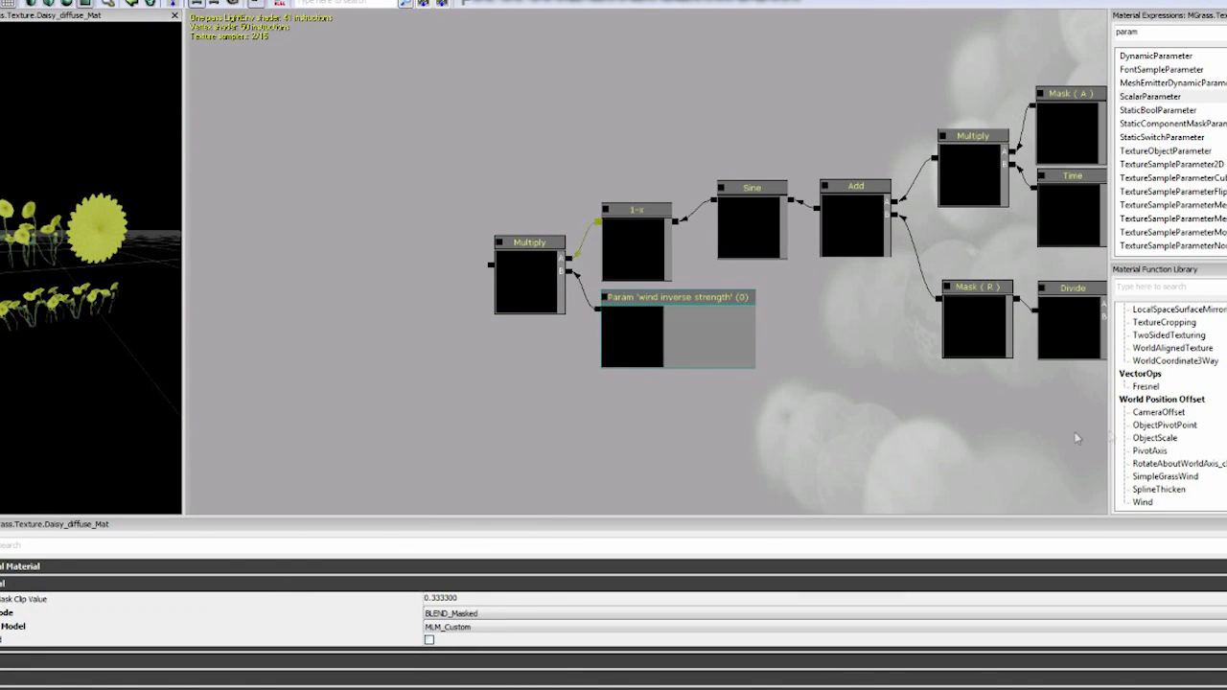
# Duplicate the World Position node and place the copy below the Wind Wave Size parameter.
pyautogui.scroll(-3, 920, 351)
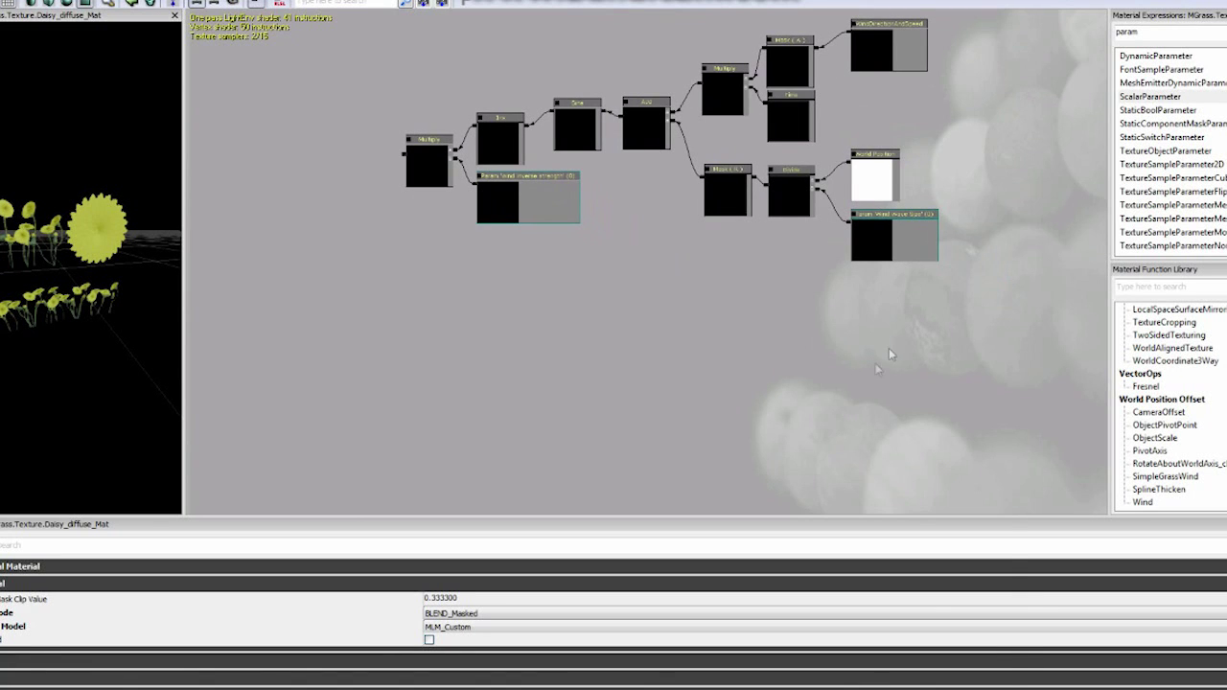
pyautogui.moveTo(851, 333); pyautogui.dragTo(850, 323)
pyautogui.click(873, 171)
pyautogui.moveTo(900, 244); pyautogui.dragTo(903, 281)
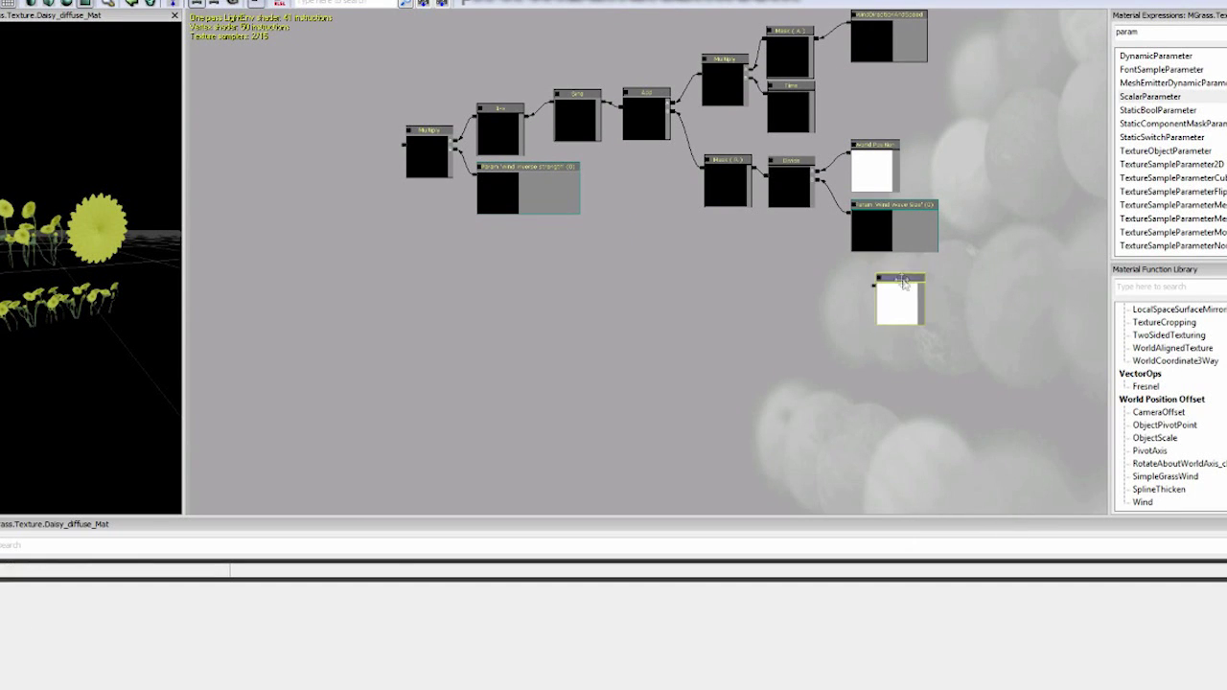
# Add a scalar parameter below the copied World Position node and name it "wind alpha wavesize".
pyautogui.scroll(3, 897, 383)
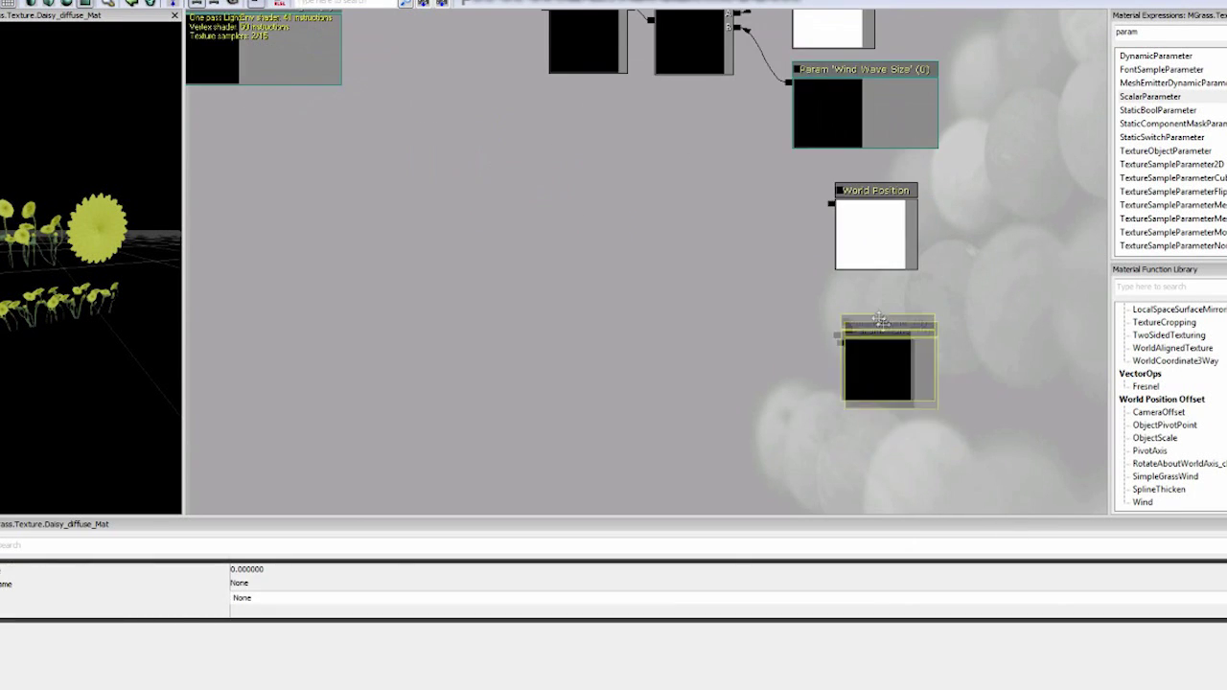
pyautogui.click(284, 583)
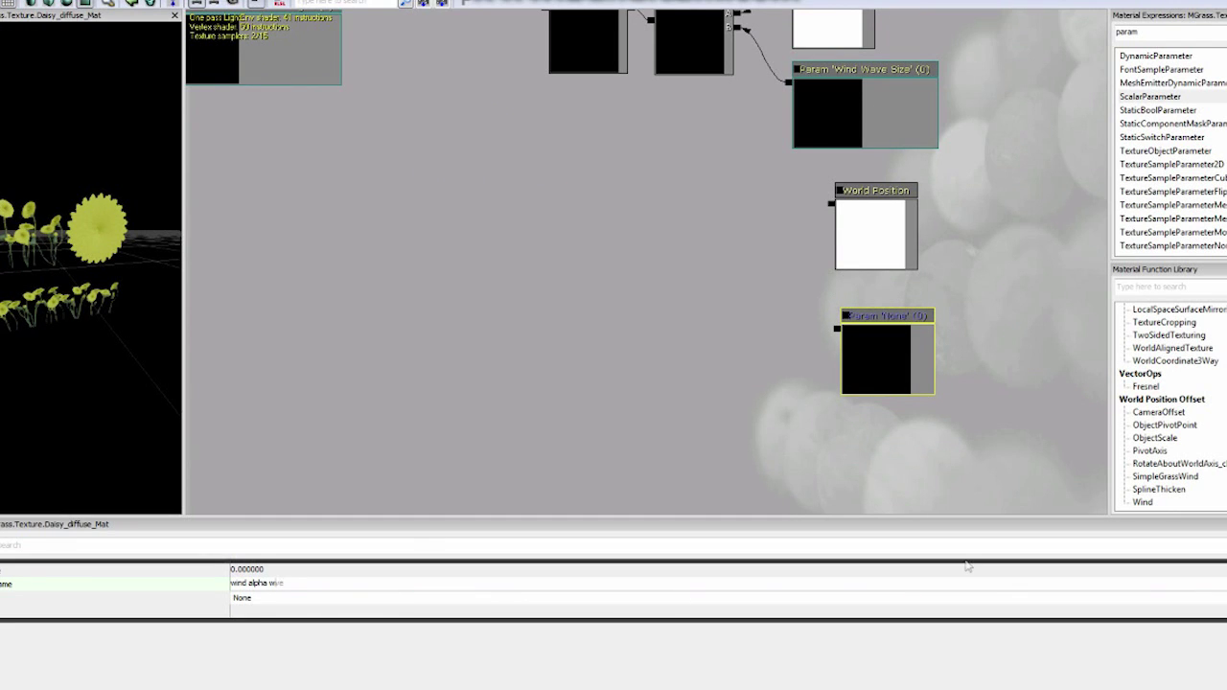
pyautogui.press('Return')
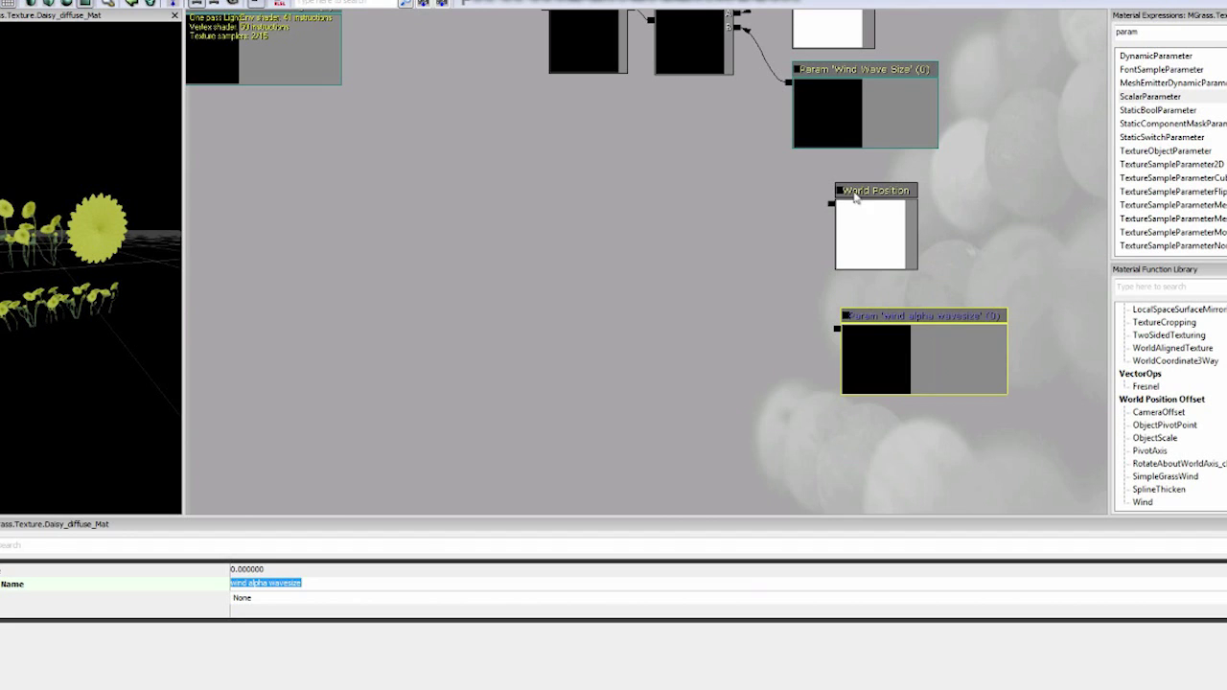
# Add a Divide node with the copied World Position connected to A and the wind alpha wavesize parameter to B.
pyautogui.moveTo(856, 196); pyautogui.dragTo(877, 221)
pyautogui.rightClick(726, 324)
pyautogui.moveTo(757, 473)
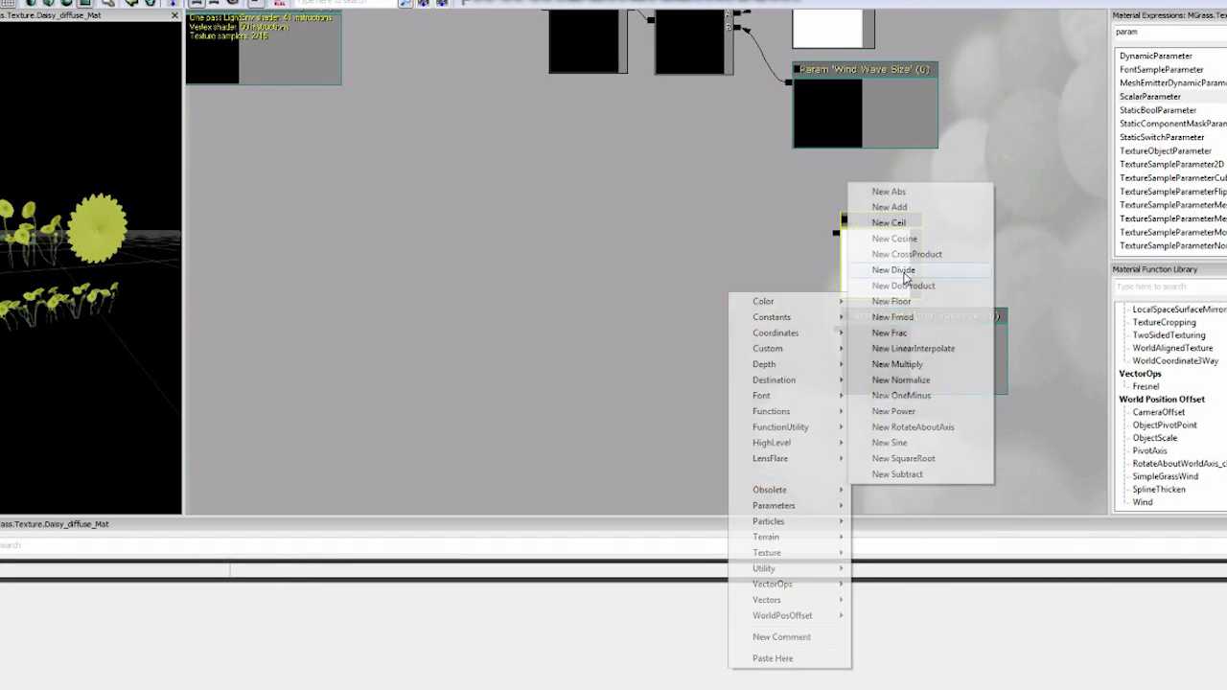
pyautogui.click(905, 288)
pyautogui.moveTo(766, 321); pyautogui.dragTo(758, 266)
pyautogui.moveTo(836, 233); pyautogui.dragTo(801, 280)
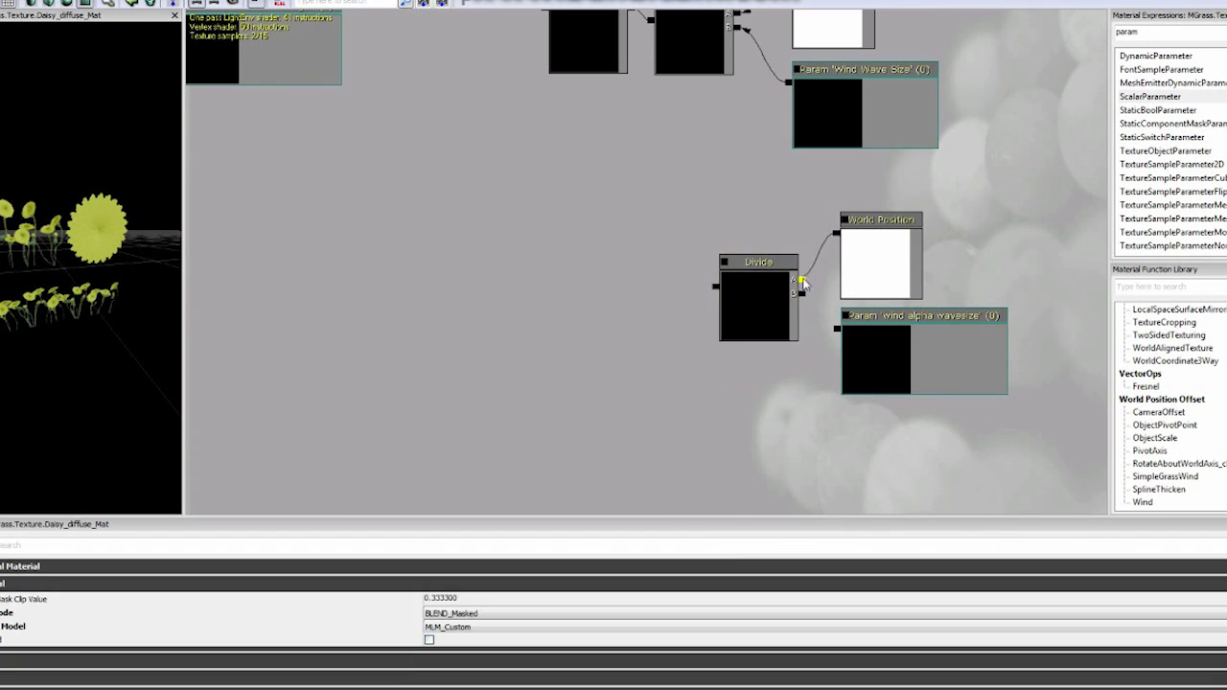
# Duplicate the red-channel Mask node and connect the new Divide node's output to the copy.
pyautogui.moveTo(630, 263); pyautogui.dragTo(676, 344)
pyautogui.click(636, 112)
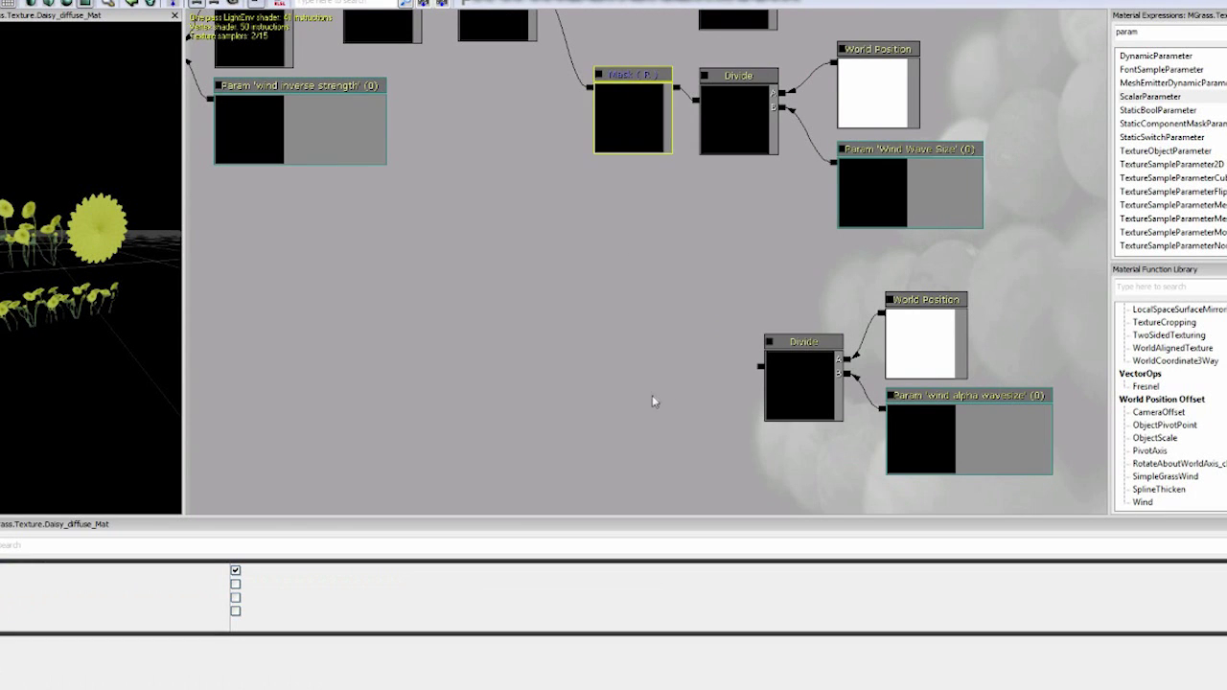
pyautogui.hotkey('ctrl', 'w')
pyautogui.keyDown('ctrl'); pyautogui.moveTo(660, 144); pyautogui.dragTo(670, 387); pyautogui.keyUp('ctrl')
pyautogui.moveTo(761, 367); pyautogui.dragTo(709, 366)
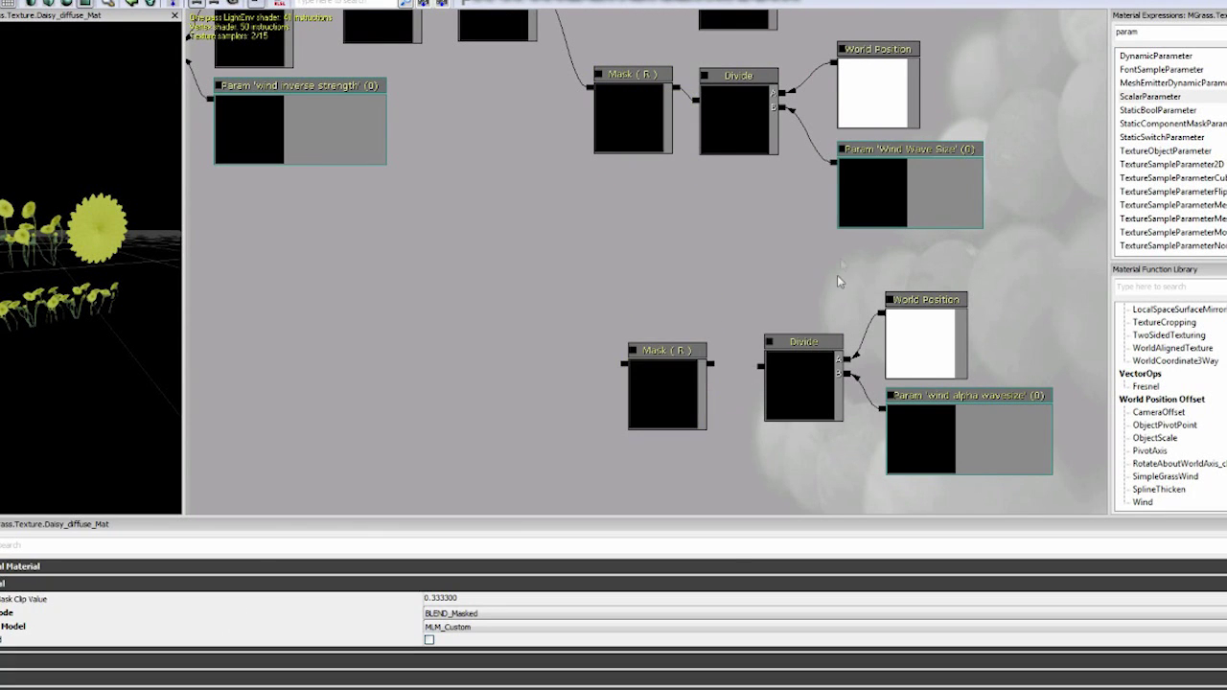
# Duplicate the wind alpha wavesize parameter and place the copy above the new Divide node.
pyautogui.moveTo(837, 273); pyautogui.dragTo(879, 278)
pyautogui.click(1034, 441)
pyautogui.hotkey('ctrl', 'w')
pyautogui.keyDown('ctrl'); pyautogui.moveTo(1039, 451); pyautogui.dragTo(798, 250); pyautogui.keyUp('ctrl')
# Move the alpha World Position, wavesize parameter, Divide and Mask nodes down together to make room above them.
pyautogui.moveTo(919, 375); pyautogui.dragTo(871, 288)
pyautogui.click(899, 357)
pyautogui.keyDown('ctrl'); pyautogui.click(911, 269); pyautogui.keyUp('ctrl')
pyautogui.keyDown('ctrl'); pyautogui.click(796, 293); pyautogui.keyUp('ctrl')
pyautogui.keyDown('ctrl'); pyautogui.click(684, 306); pyautogui.keyUp('ctrl')
pyautogui.keyDown('ctrl'); pyautogui.moveTo(766, 286); pyautogui.dragTo(692, 359); pyautogui.keyUp('ctrl')
# Rename the copied wind alpha parameter to "wind alpha speed".
pyautogui.click(725, 216)
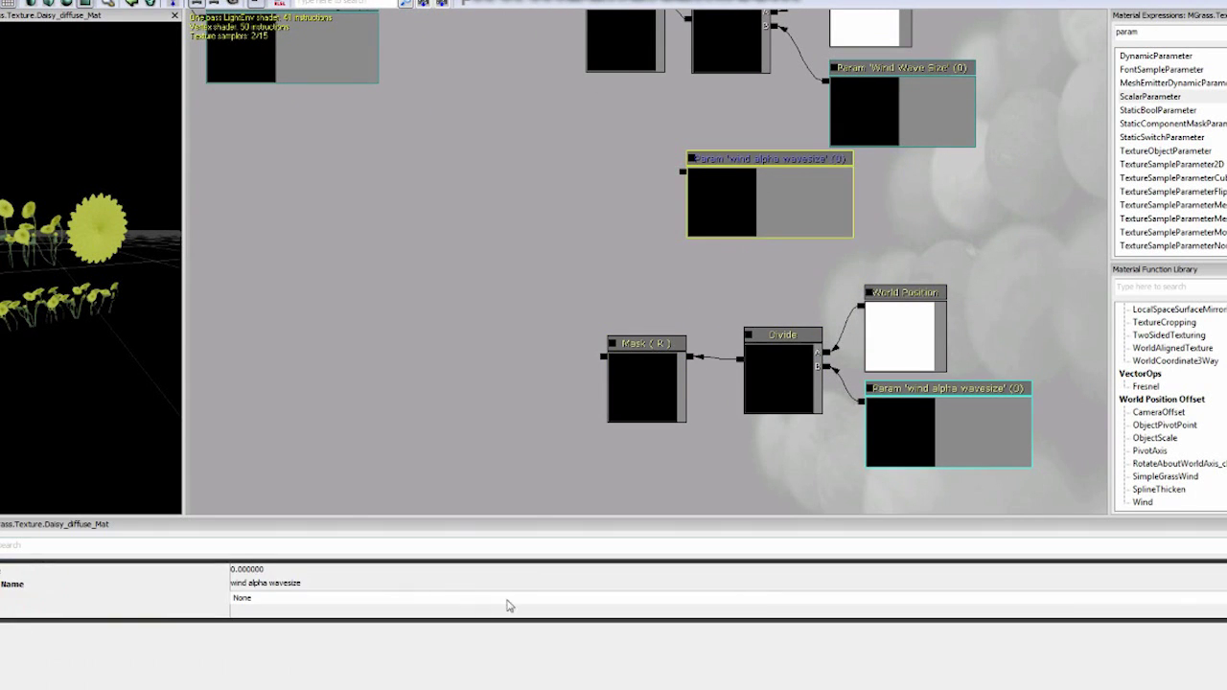
pyautogui.click(359, 584)
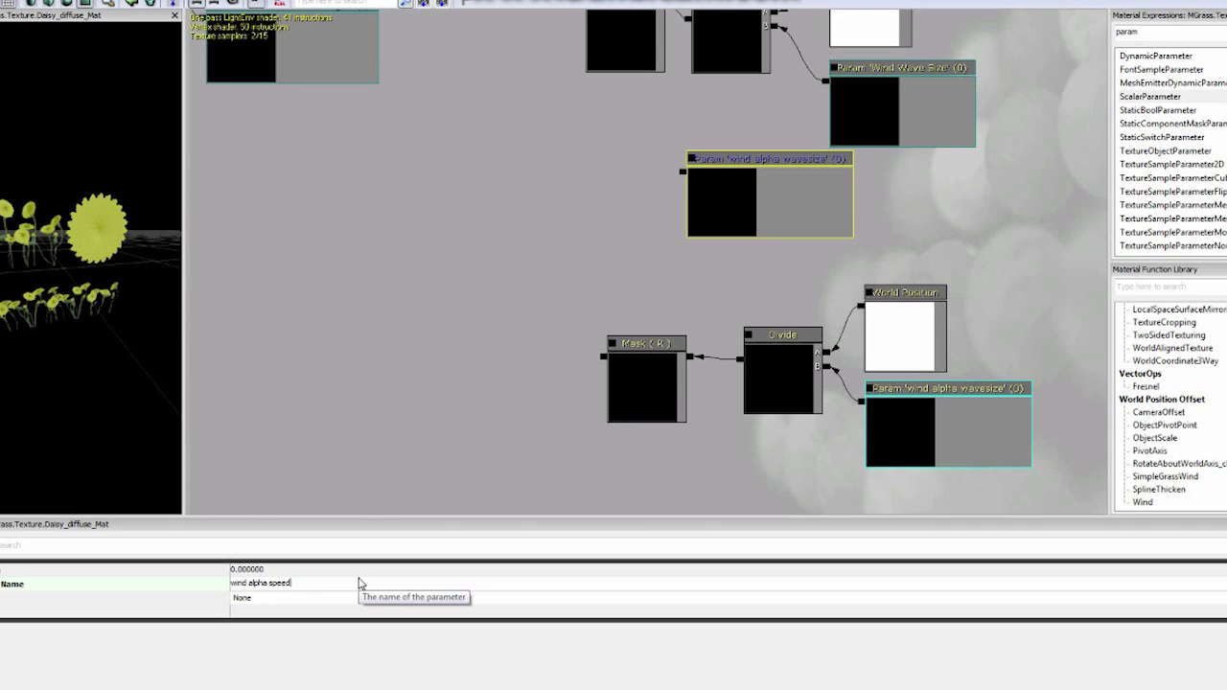
pyautogui.write('wind alpha speed')
pyautogui.press('Return')
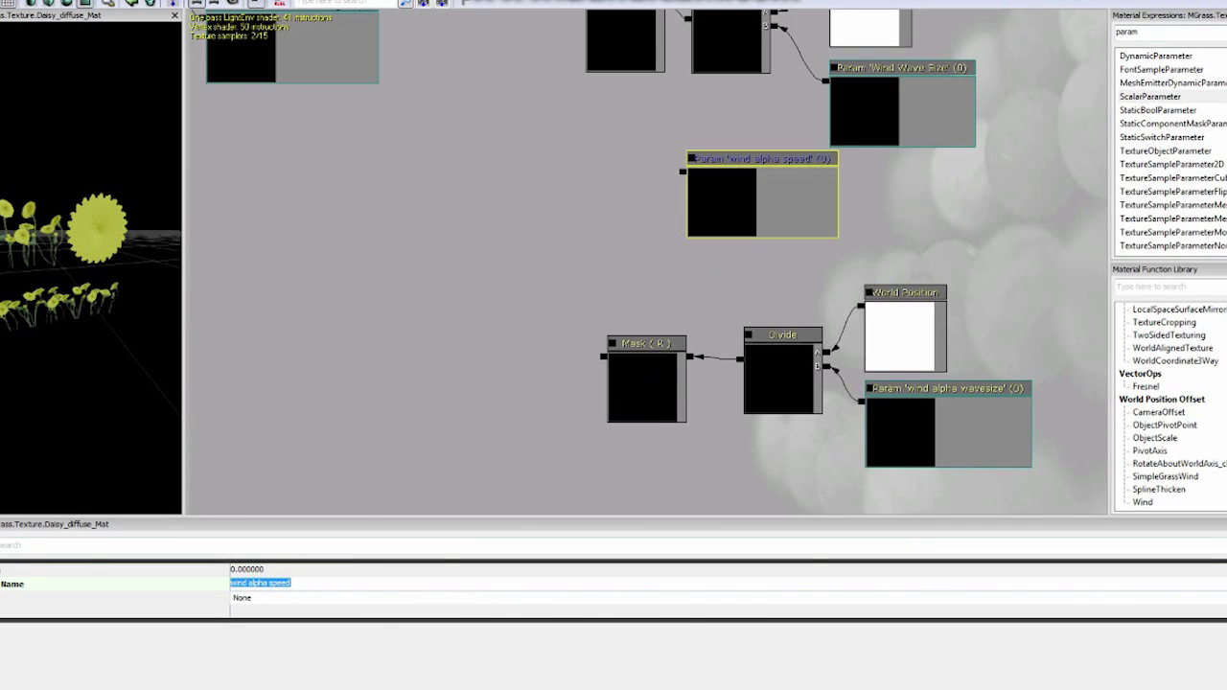
# Add a Time node below the wind alpha speed parameter and shift the Divide and Mask nodes to clear it.
pyautogui.click(1223, 31)
pyautogui.write('time')
pyautogui.click(1152, 58)
pyautogui.moveTo(708, 274); pyautogui.dragTo(708, 276)
pyautogui.moveTo(731, 284); pyautogui.dragTo(709, 250)
pyautogui.moveTo(781, 337); pyautogui.dragTo(769, 356)
pyautogui.moveTo(662, 343); pyautogui.dragTo(664, 359)
# Add a Multiply node with the wind alpha speed parameter connected to A and Time connected to B.
pyautogui.rightClick(598, 255)
pyautogui.moveTo(683, 423)
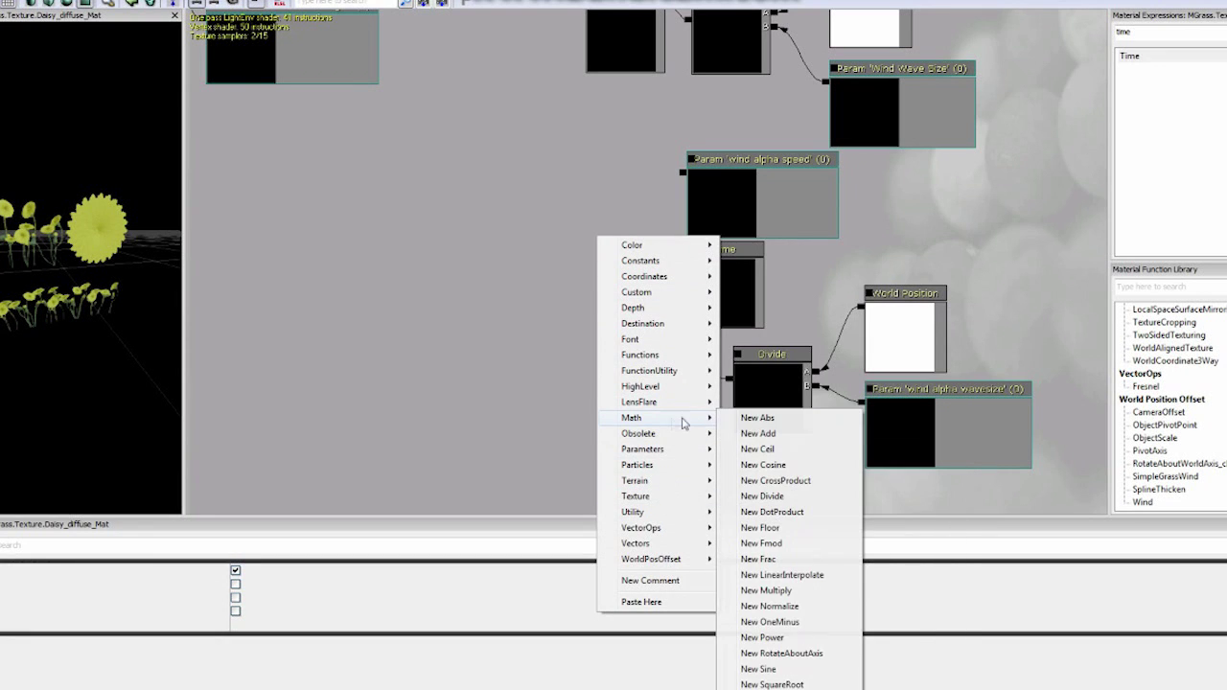
pyautogui.click(766, 590)
pyautogui.moveTo(655, 318); pyautogui.dragTo(622, 255)
pyautogui.moveTo(683, 172); pyautogui.dragTo(641, 213)
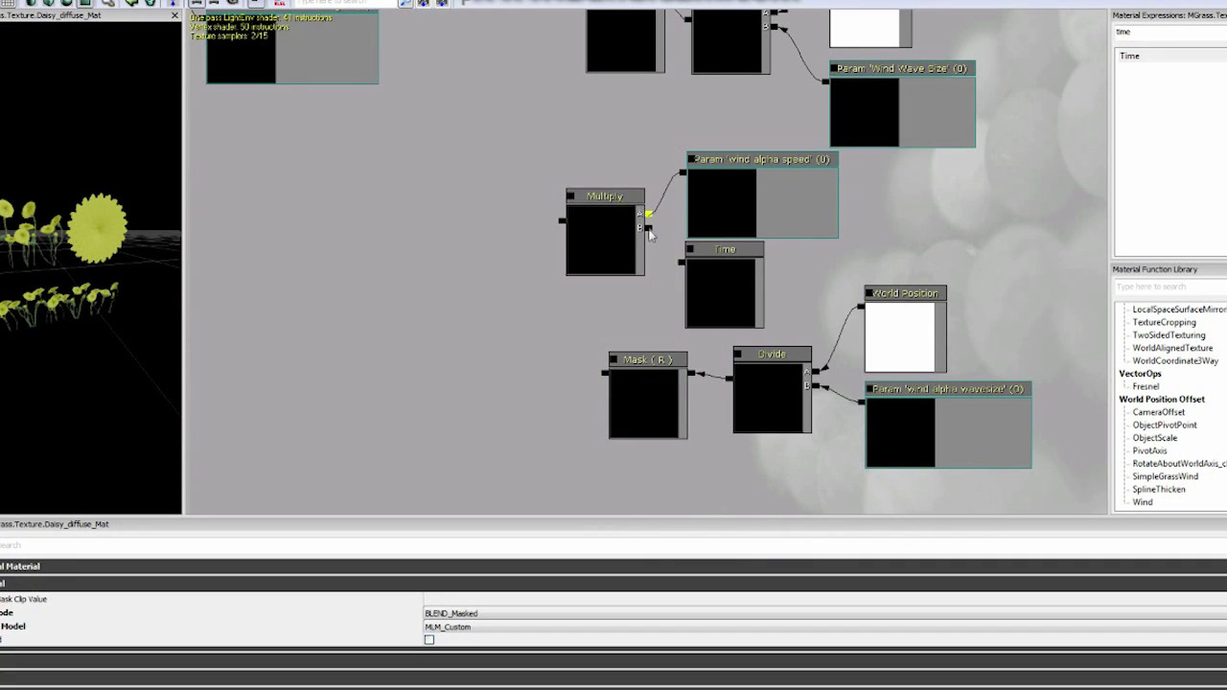
pyautogui.moveTo(698, 284); pyautogui.dragTo(666, 251)
# Add an Add node with the alpha speed Multiply connected to A and the alpha red-channel Mask to B.
pyautogui.moveTo(565, 323); pyautogui.dragTo(680, 236)
pyautogui.rightClick(656, 240)
pyautogui.moveTo(719, 422)
pyautogui.click(784, 438)
pyautogui.moveTo(827, 357); pyautogui.dragTo(714, 275)
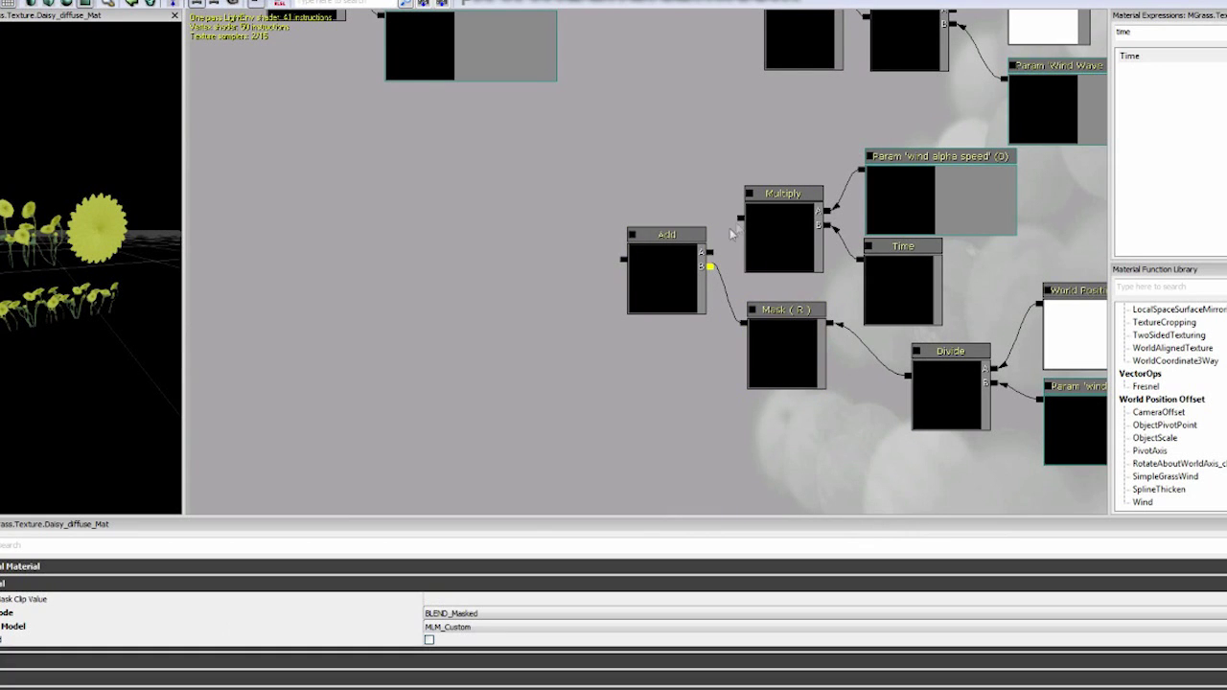
# Add a Sine node to the alpha branch and connect that branch's Add output to it.
pyautogui.rightClick(455, 260)
pyautogui.doubleClick(1124, 32)
pyautogui.write('sine')
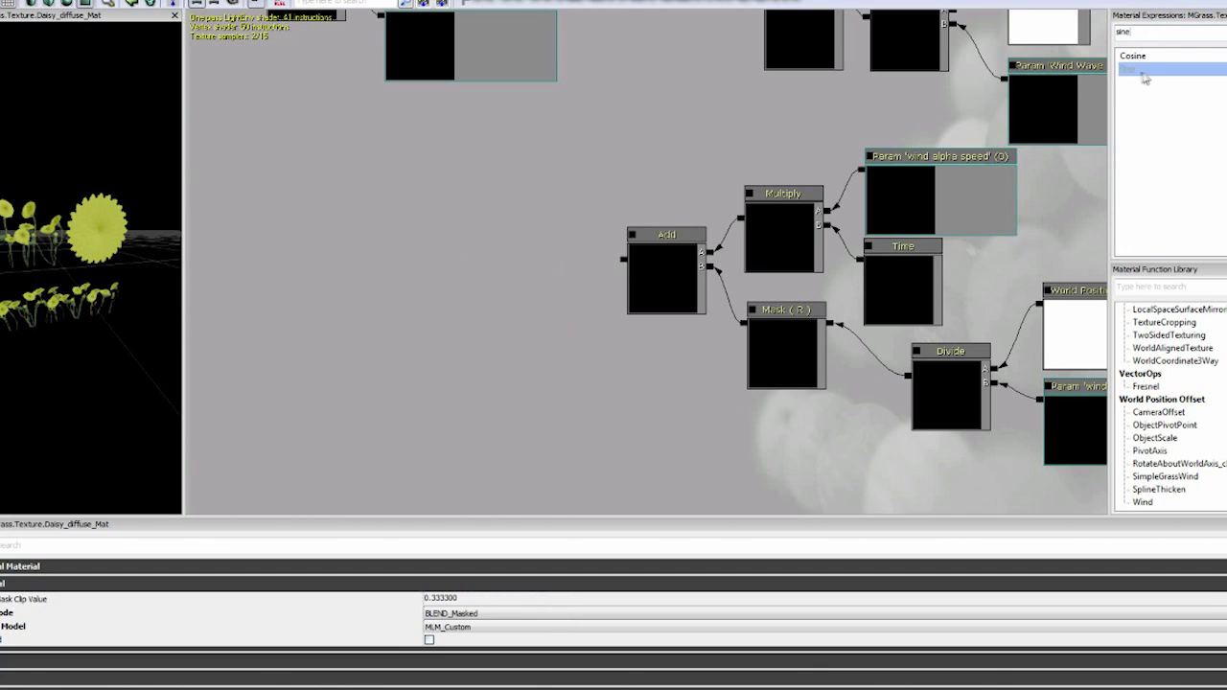
pyautogui.moveTo(532, 263); pyautogui.dragTo(533, 263)
pyautogui.moveTo(523, 330)
pyautogui.mouseDown()
pyautogui.moveTo(623, 299)
pyautogui.moveTo(619, 259)
pyautogui.mouseUp()
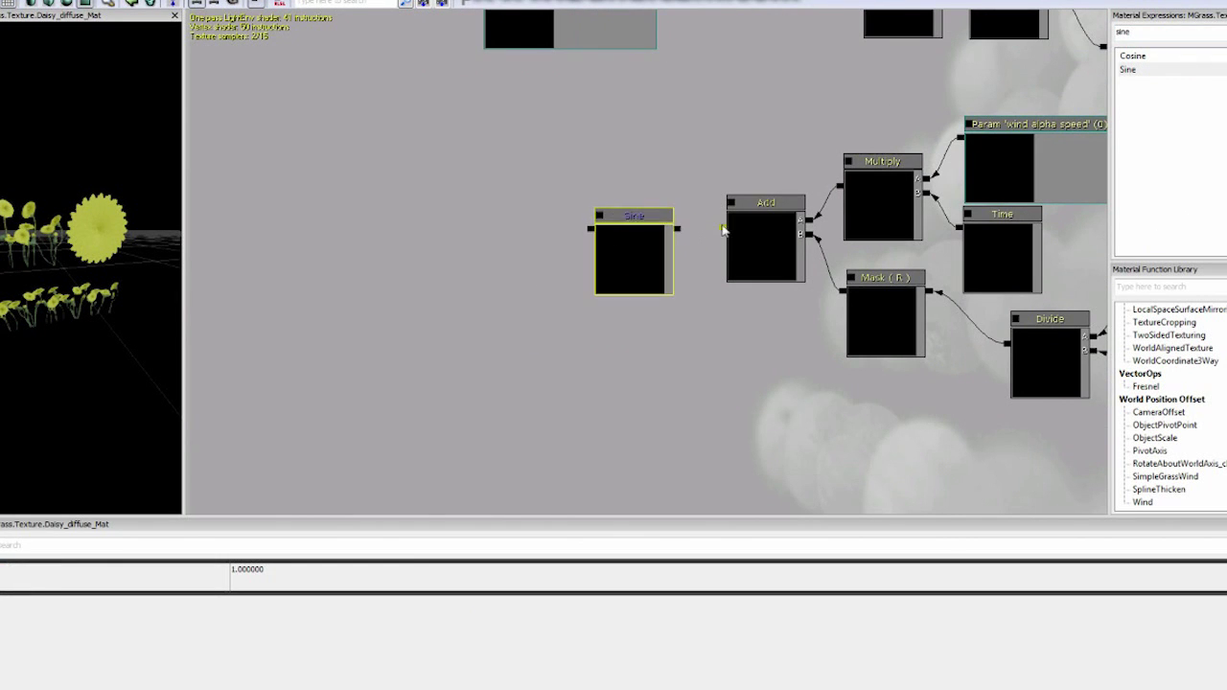
pyautogui.moveTo(723, 228); pyautogui.dragTo(678, 229)
# Add a scalar parameter below the alpha branch's Sine node and name it "wind alpha power".
pyautogui.moveTo(606, 342); pyautogui.dragTo(717, 308)
pyautogui.rightClick(745, 346)
pyautogui.doubleClick(1125, 32)
pyautogui.press('BackSpace')
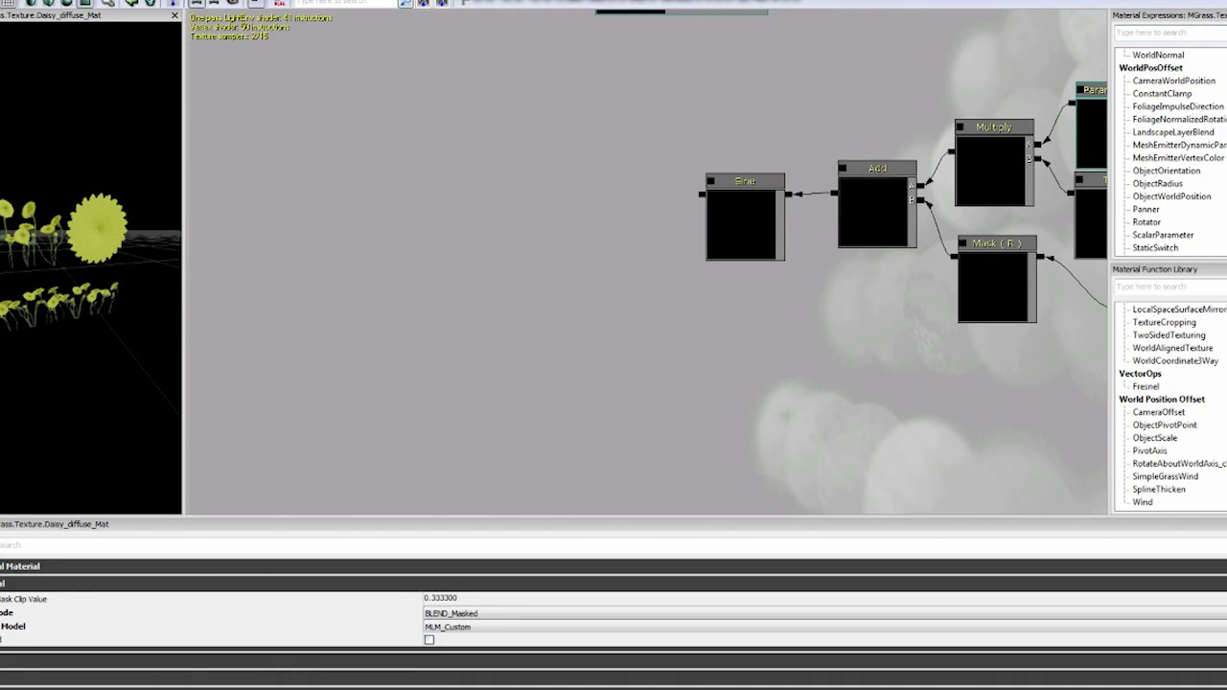
pyautogui.write('para')
pyautogui.moveTo(1107, 151); pyautogui.dragTo(776, 332)
pyautogui.click(337, 584)
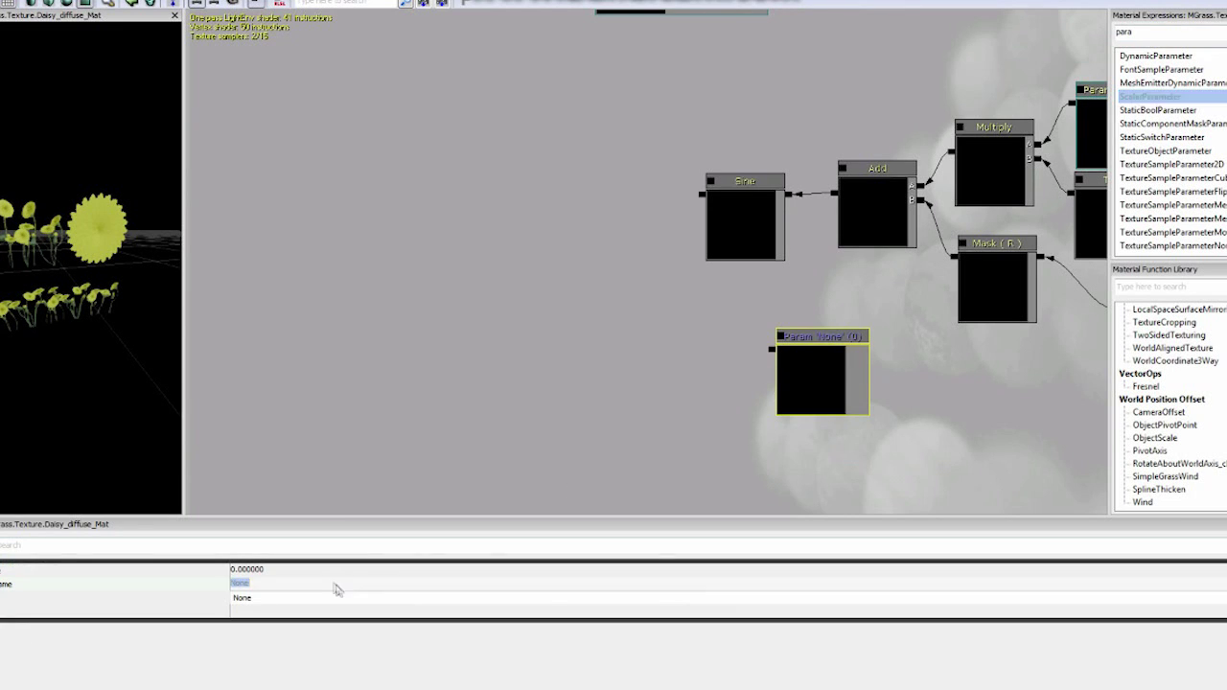
pyautogui.write('wind alpha power')
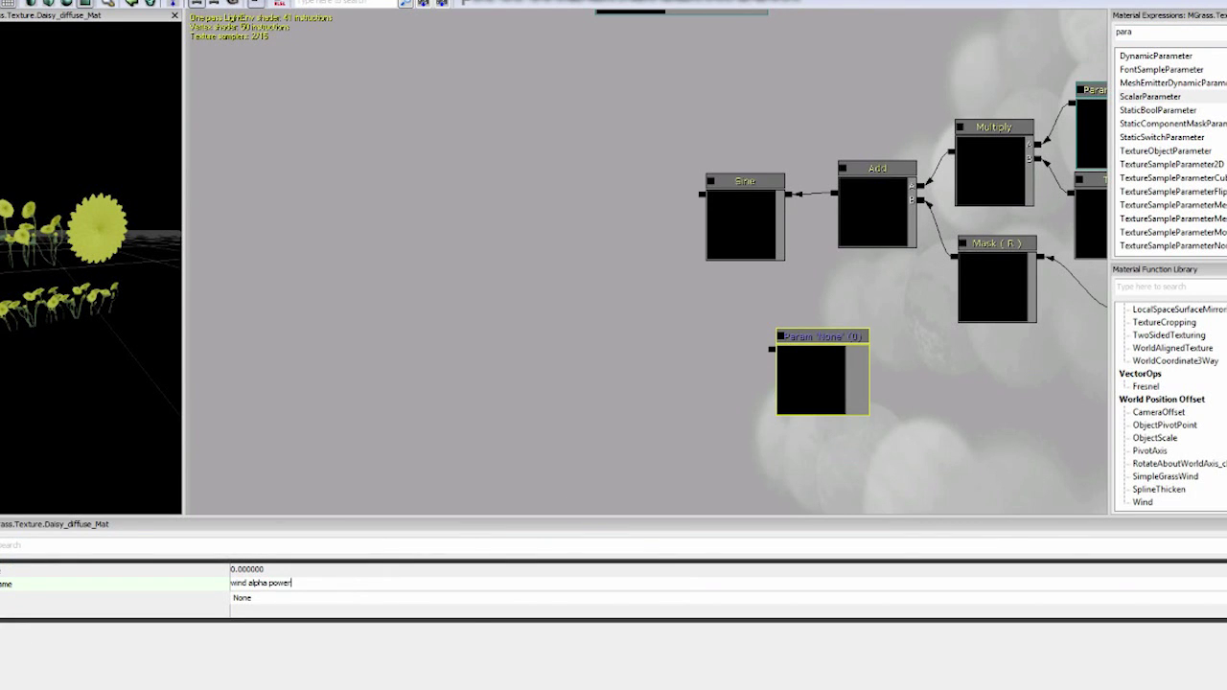
pyautogui.press('Return')
# Add a Power node with the alpha Sine connected to Base and the wind alpha power parameter connected to Exp.
pyautogui.press('BackSpace')
pyautogui.press('BackSpace')
pyautogui.press('BackSpace')
pyautogui.press('BackSpace')
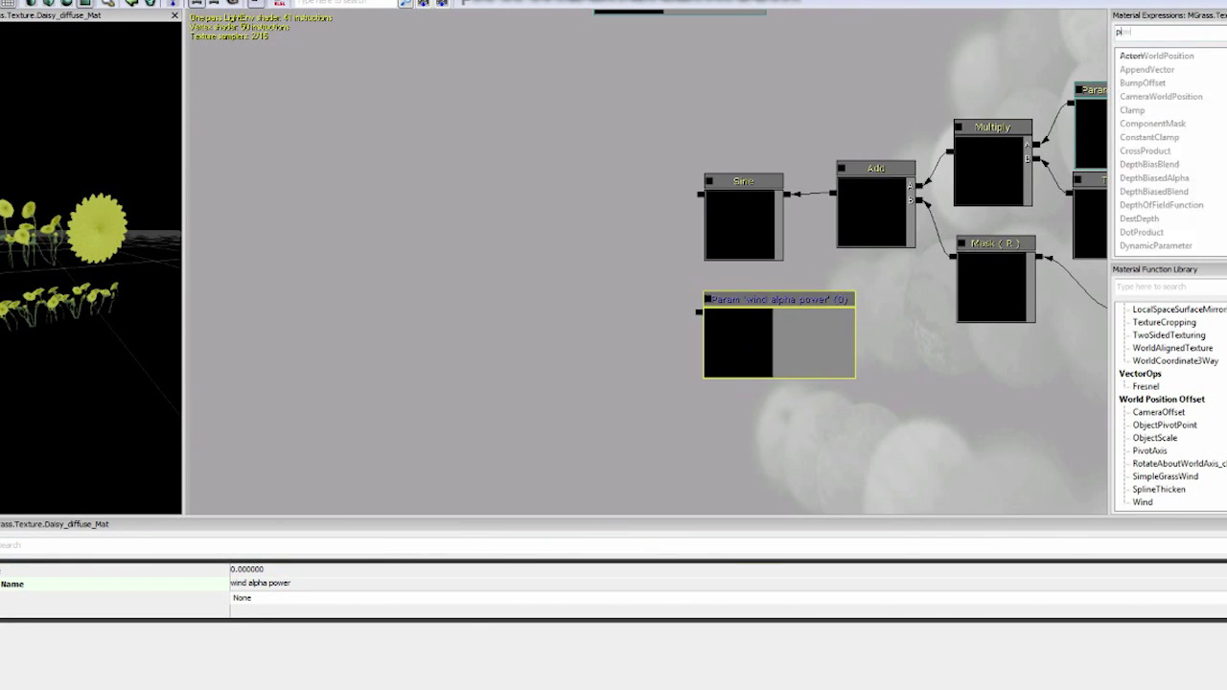
pyautogui.write('power')
pyautogui.moveTo(587, 280); pyautogui.dragTo(700, 193)
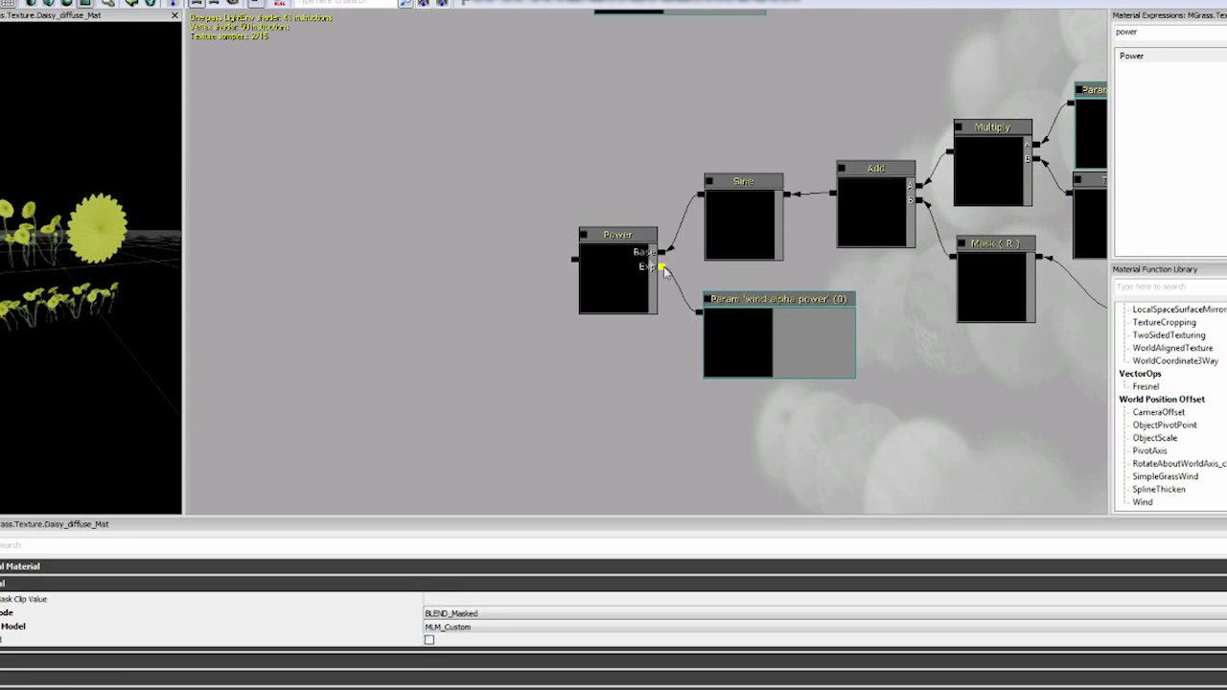
pyautogui.keyDown('ctrl'); pyautogui.moveTo(623, 269); pyautogui.dragTo(636, 262); pyautogui.keyUp('ctrl')
# Add a ConstantClamp node and connect the Power node's output to it.
pyautogui.moveTo(917, 125); pyautogui.dragTo(1041, 151)
pyautogui.click(1158, 32)
pyautogui.press('BackSpace')
pyautogui.press('BackSpace')
pyautogui.press('BackSpace')
pyautogui.press('BackSpace')
pyautogui.press('BackSpace')
pyautogui.write('clamp')
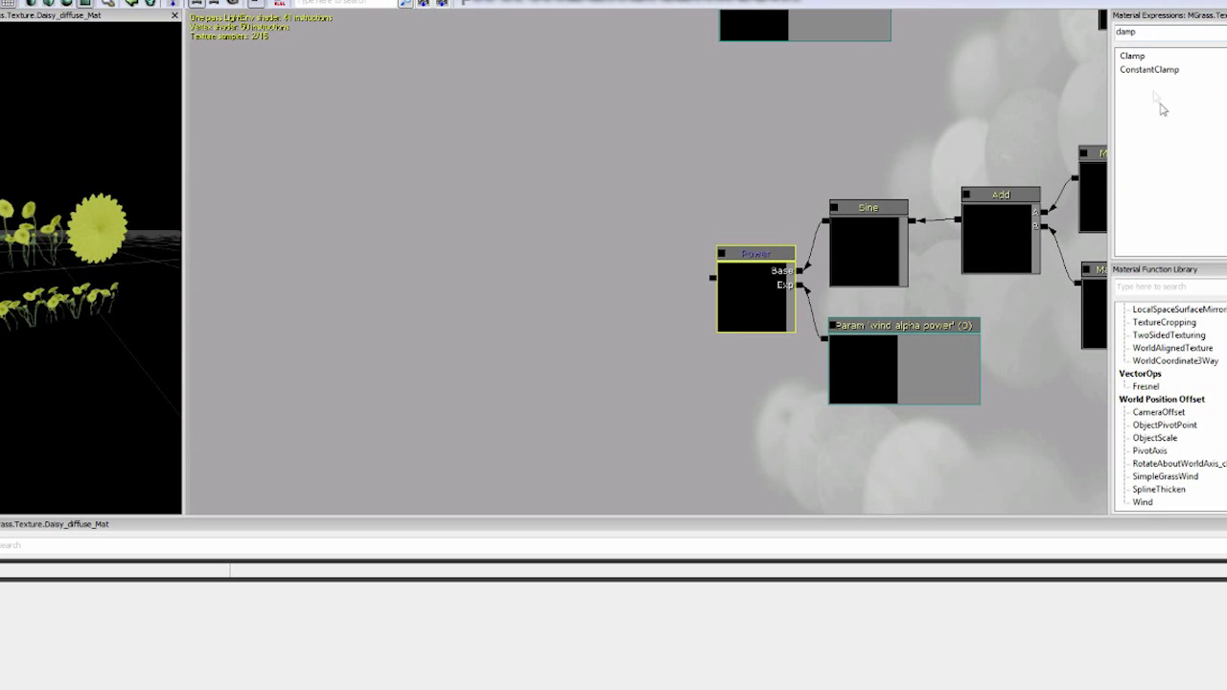
pyautogui.moveTo(616, 260); pyautogui.dragTo(601, 255)
pyautogui.moveTo(712, 278); pyautogui.dragTo(700, 279)
# Reposition the inverse strength nodes and add a LinearInterpolate node with their Multiply connected to B and Constant Clamp to Alpha.
pyautogui.scroll(-2, 739, 166)
pyautogui.moveTo(741, 163); pyautogui.dragTo(720, 294)
pyautogui.moveTo(606, 48); pyautogui.dragTo(749, 253)
pyautogui.keyDown('ctrl'); pyautogui.moveTo(750, 87); pyautogui.dragTo(764, 123); pyautogui.keyUp('ctrl')
pyautogui.click(1142, 33)
pyautogui.write('ln')
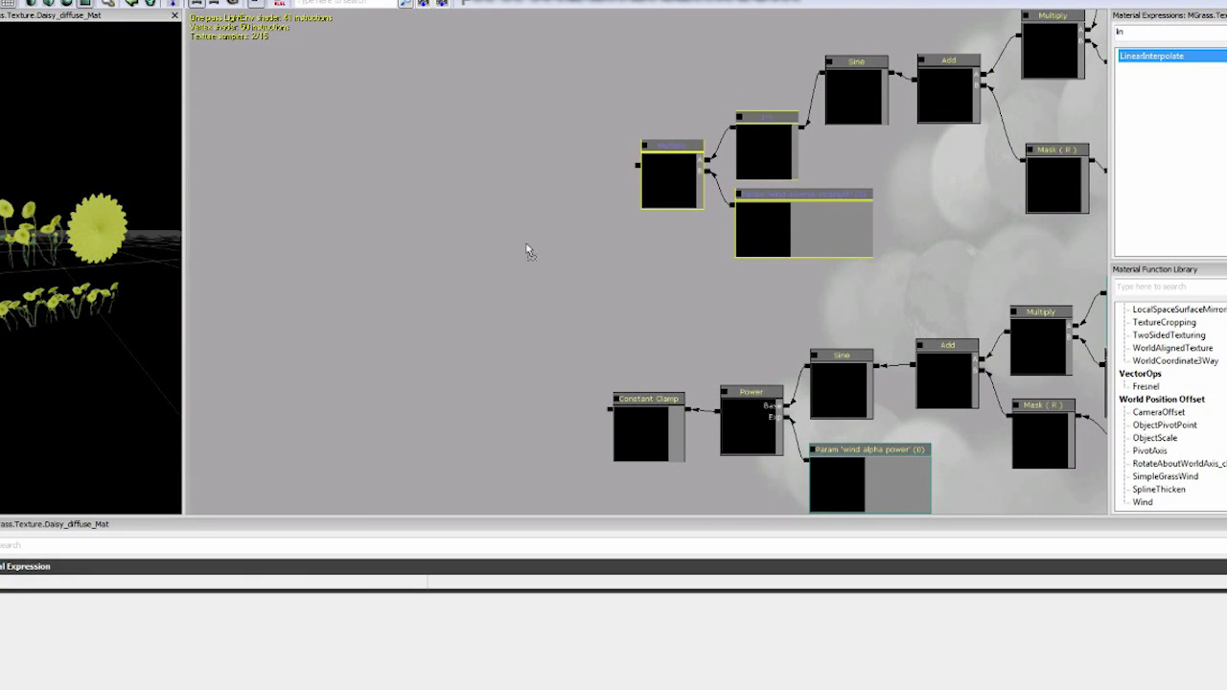
pyautogui.moveTo(527, 251); pyautogui.dragTo(534, 222)
pyautogui.moveTo(608, 413); pyautogui.dragTo(604, 374)
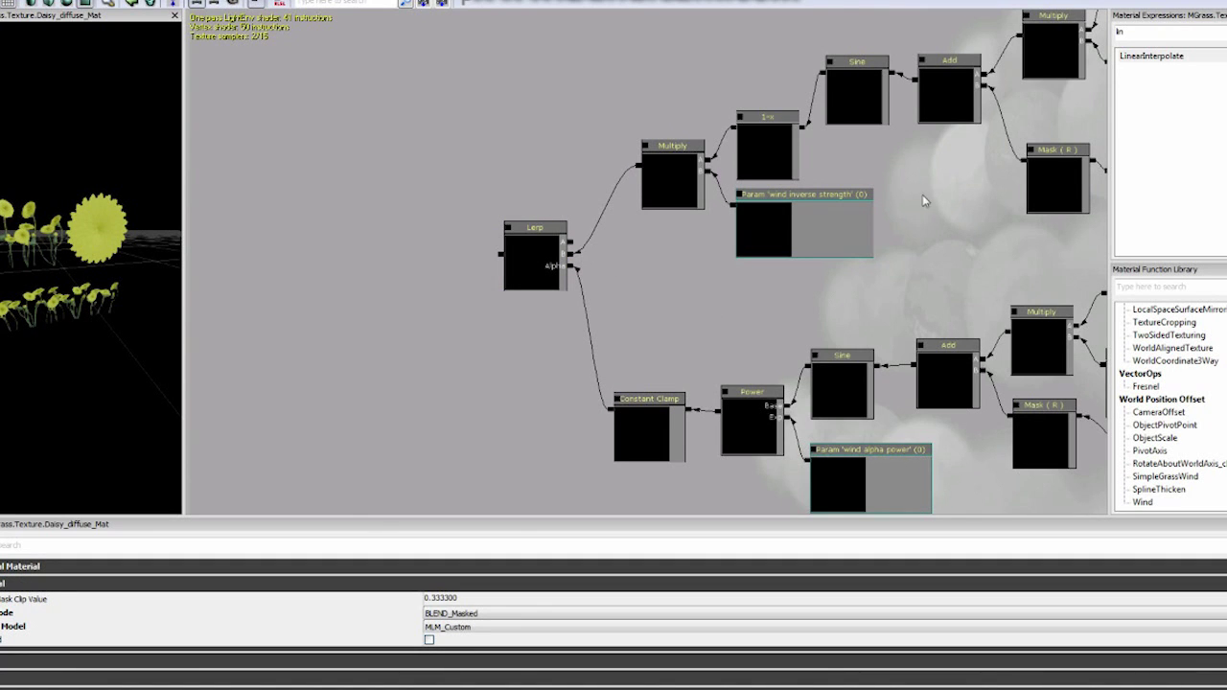
# Connect the upper Sine node to the Lerp's A input and rearrange the upper wind nodes so the wires are clear.
pyautogui.keyDown('ctrl'); pyautogui.click(673, 178); pyautogui.keyUp('ctrl')
pyautogui.keyDown('ctrl'); pyautogui.click(779, 131); pyautogui.keyUp('ctrl')
pyautogui.keyDown('ctrl'); pyautogui.moveTo(807, 207); pyautogui.dragTo(849, 233); pyautogui.keyUp('ctrl')
pyautogui.click(845, 194)
pyautogui.keyDown('ctrl'); pyautogui.click(859, 94); pyautogui.keyUp('ctrl')
pyautogui.keyDown('ctrl'); pyautogui.moveTo(951, 74); pyautogui.dragTo(967, 96); pyautogui.keyUp('ctrl')
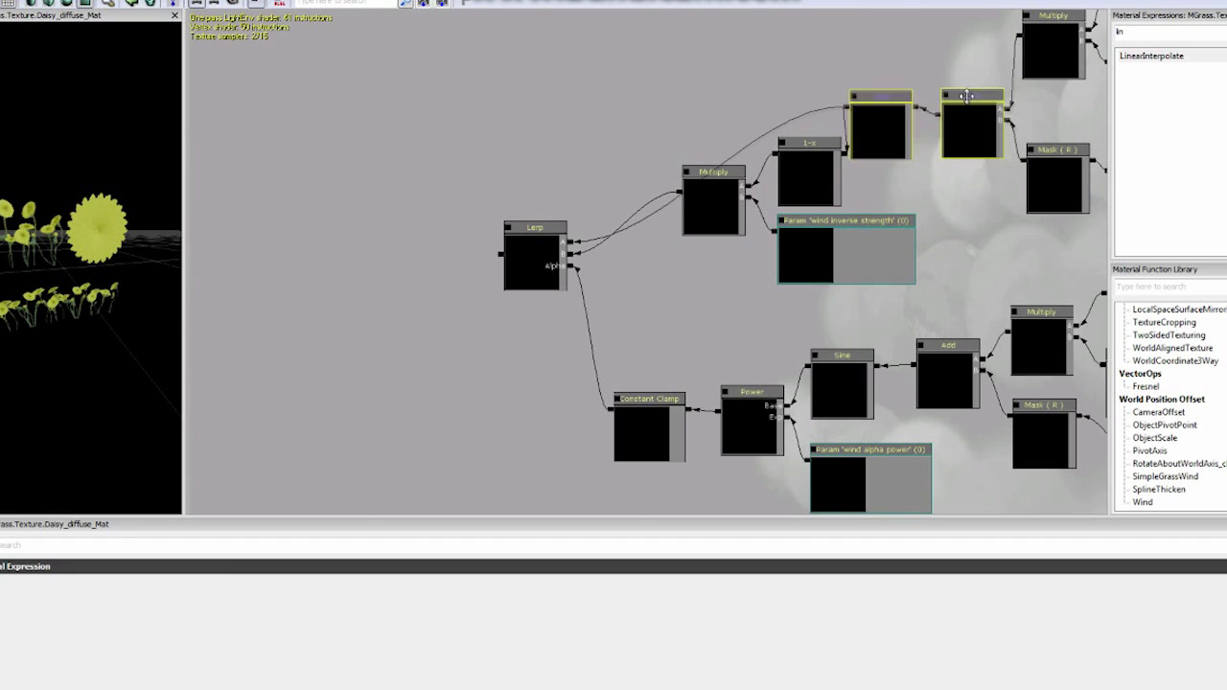
pyautogui.click(725, 179)
pyautogui.keyDown('ctrl'); pyautogui.moveTo(723, 190); pyautogui.dragTo(715, 237); pyautogui.keyUp('ctrl')
pyautogui.click(606, 320)
# Add a Multiply node with the Lerp output connected to B and the wind direction and speed node connected to A.
pyautogui.scroll(-5, 607, 320)
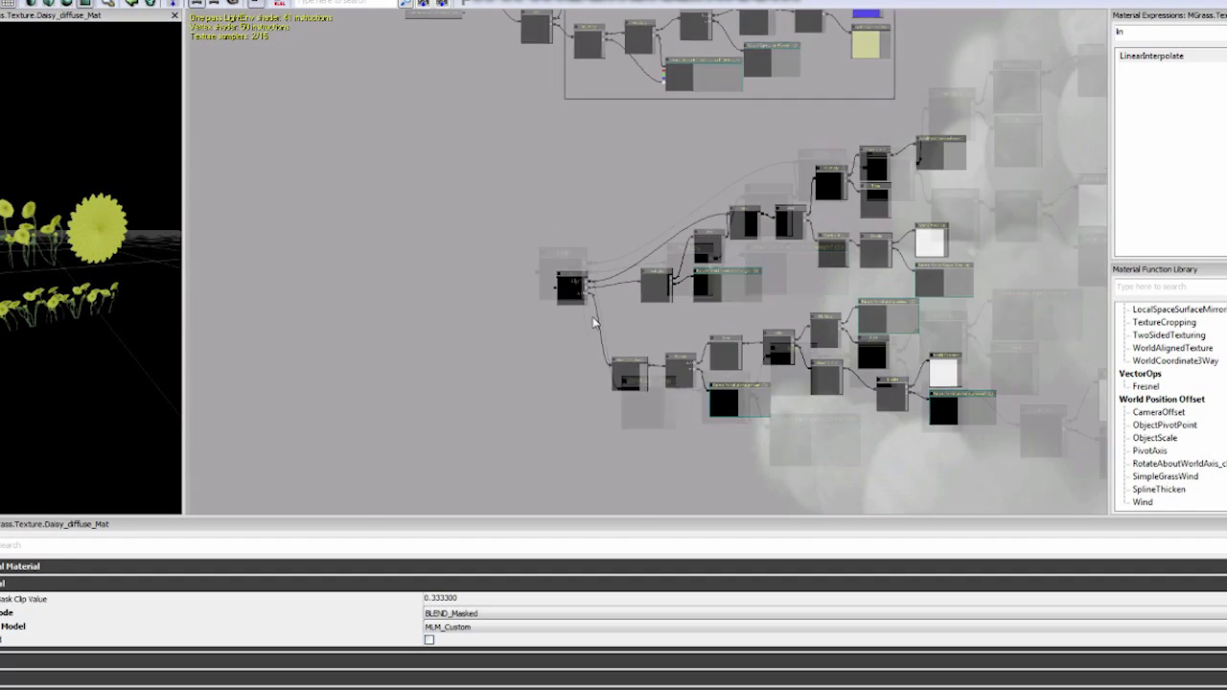
pyautogui.scroll(4, 518, 317)
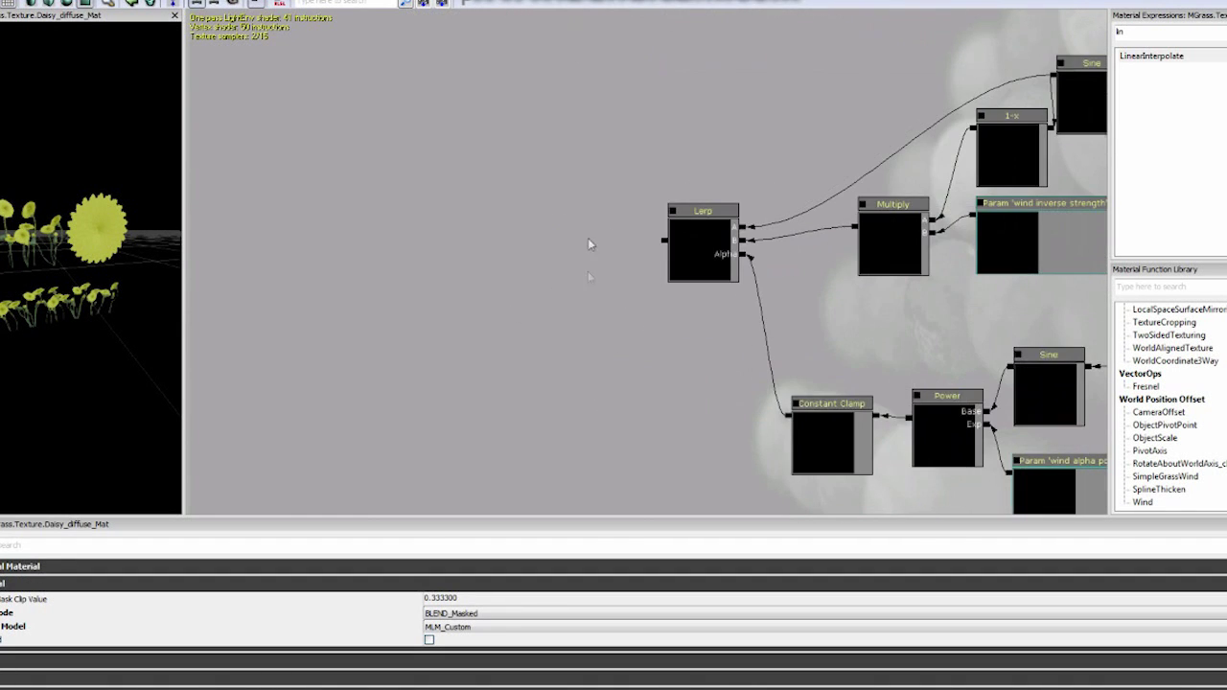
pyautogui.rightClick(502, 175)
pyautogui.moveTo(613, 352)
pyautogui.click(685, 531)
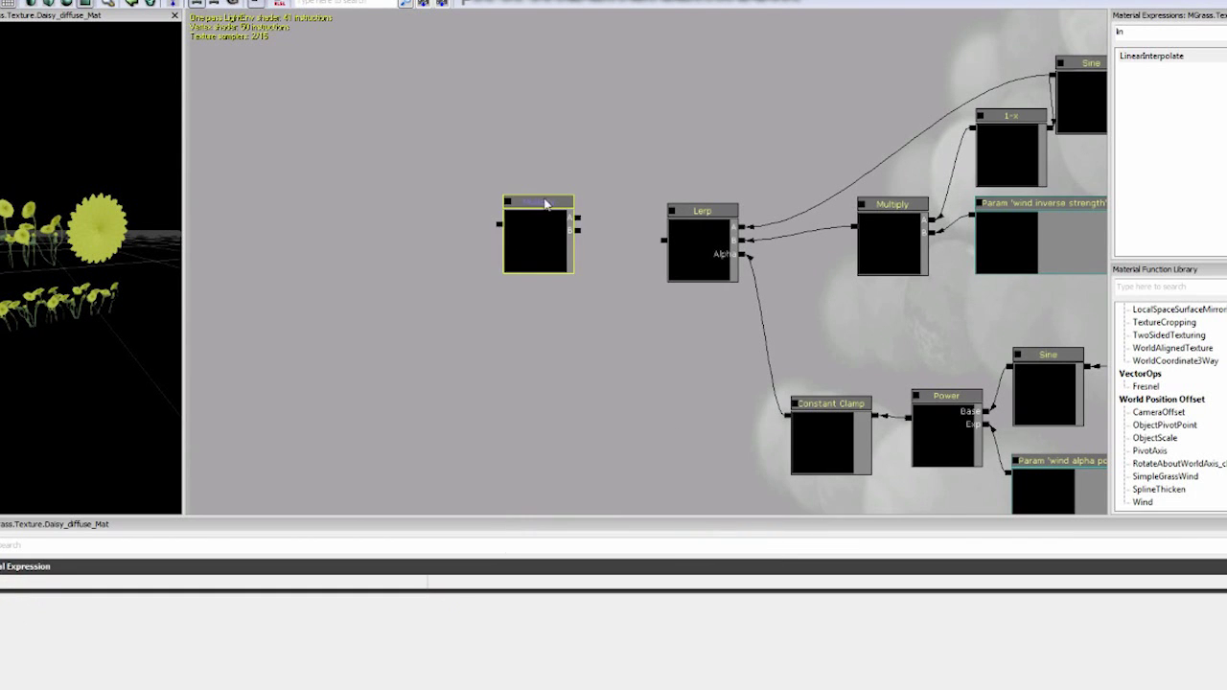
pyautogui.moveTo(540, 230); pyautogui.dragTo(547, 208)
pyautogui.moveTo(665, 240); pyautogui.dragTo(591, 208)
pyautogui.moveTo(836, 184); pyautogui.dragTo(556, 288)
pyautogui.moveTo(305, 285); pyautogui.dragTo(873, 187)
pyautogui.moveTo(360, 436); pyautogui.dragTo(791, 187)
# Add a VertexColor node below the Multiply node fed by the Lerp.
pyautogui.moveTo(573, 299); pyautogui.dragTo(721, 288)
pyautogui.moveTo(526, 323); pyautogui.dragTo(625, 261)
pyautogui.press('BackSpace')
pyautogui.press('BackSpace')
pyautogui.write('verte')
# Add another Multiply node, feeding the existing wind Multiply into A and the Vertex Color node into B.
pyautogui.rightClick(466, 213)
pyautogui.moveTo(501, 393)
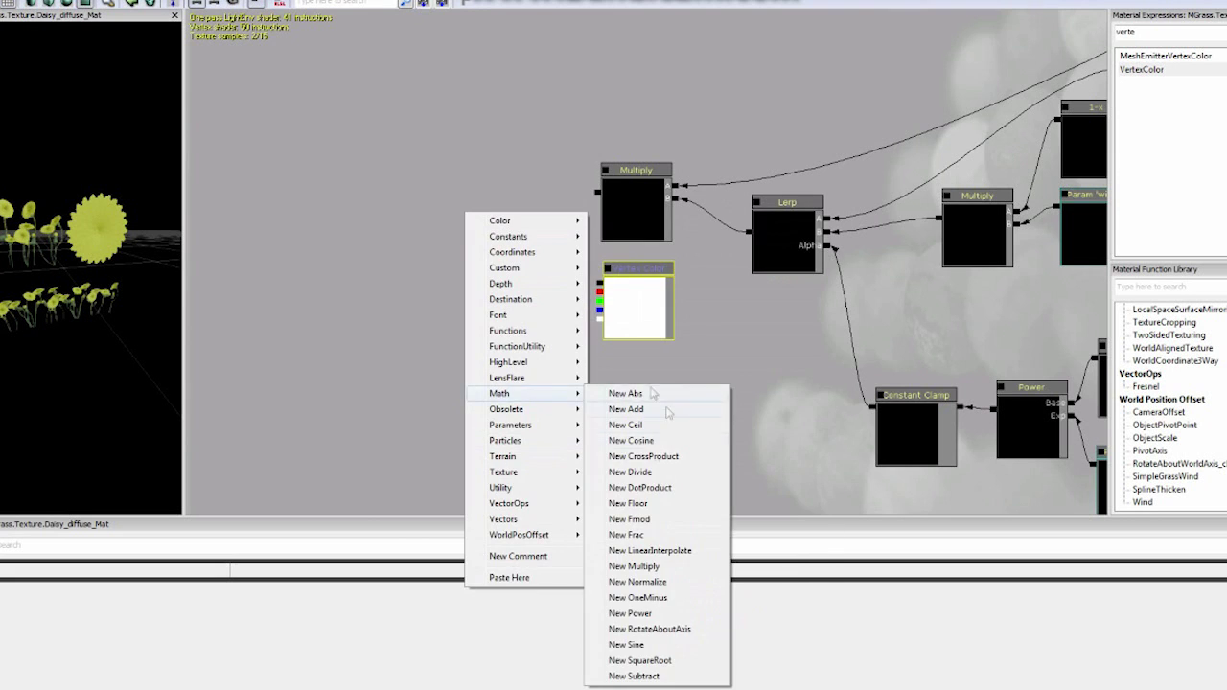
pyautogui.click(660, 569)
pyautogui.moveTo(492, 241); pyautogui.dragTo(519, 201)
pyautogui.moveTo(597, 193); pyautogui.dragTo(565, 219)
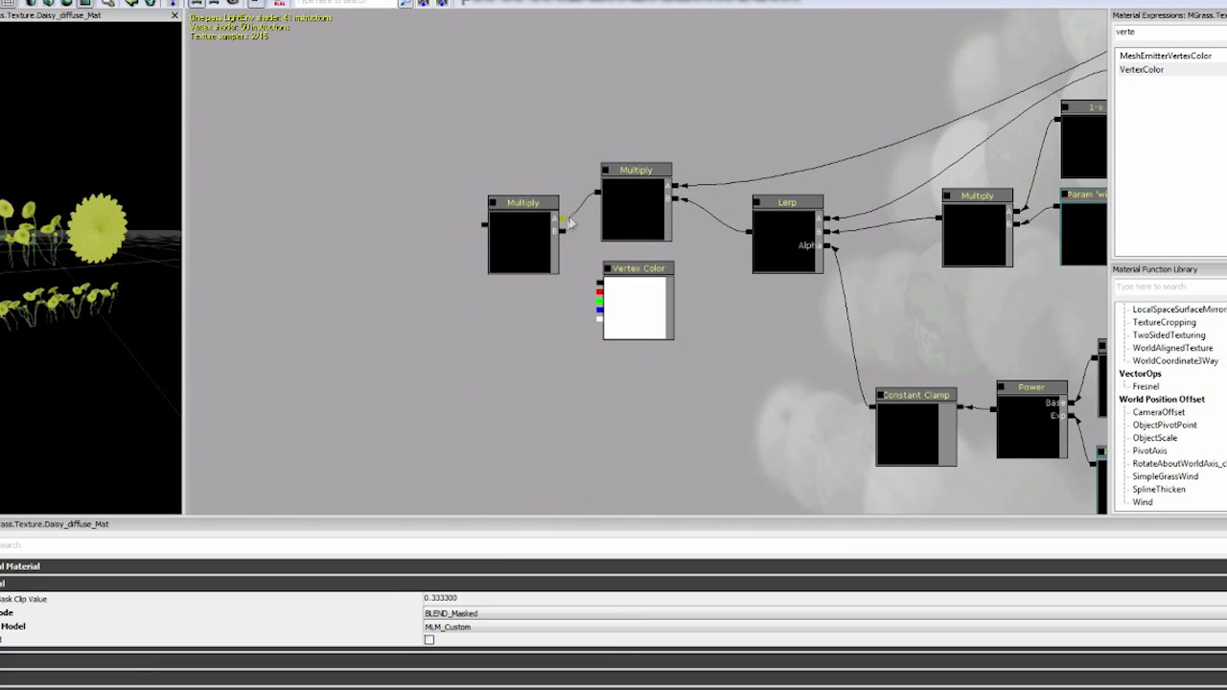
# Reposition the Lerp, the two final Multiply nodes and the Vertex Color node to tidy the wind network.
pyautogui.scroll(-8, 446, 288)
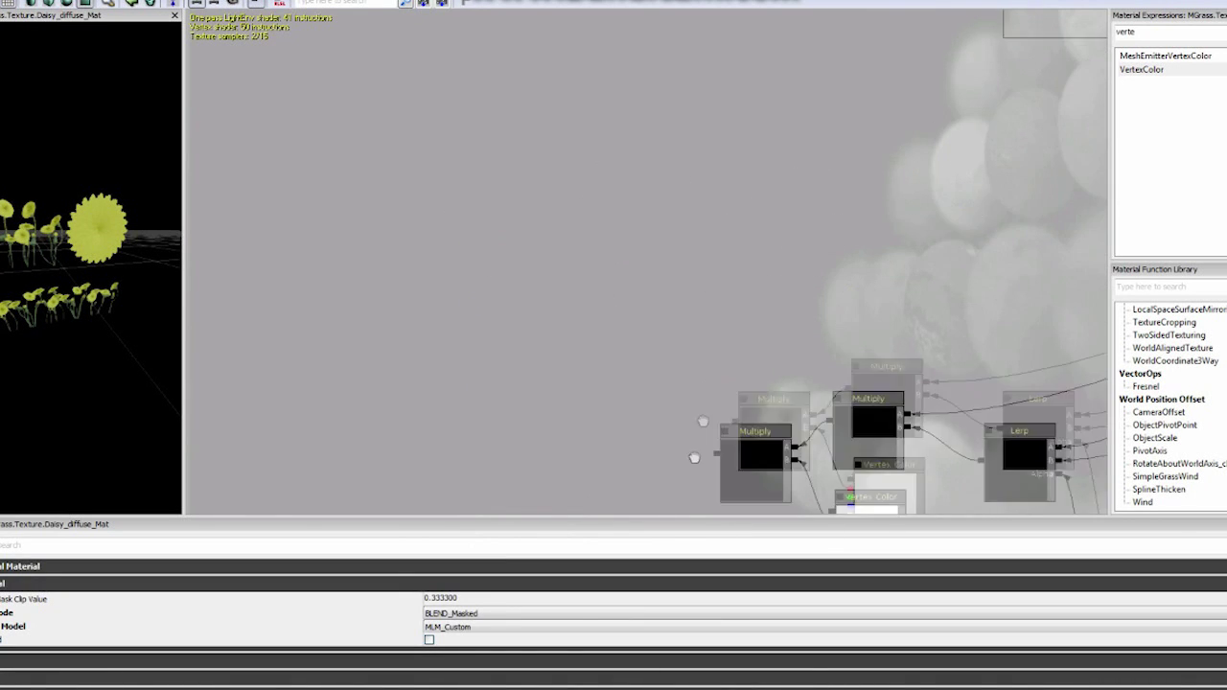
pyautogui.keyDown('ctrl'); pyautogui.moveTo(568, 300); pyautogui.dragTo(579, 299); pyautogui.keyUp('ctrl')
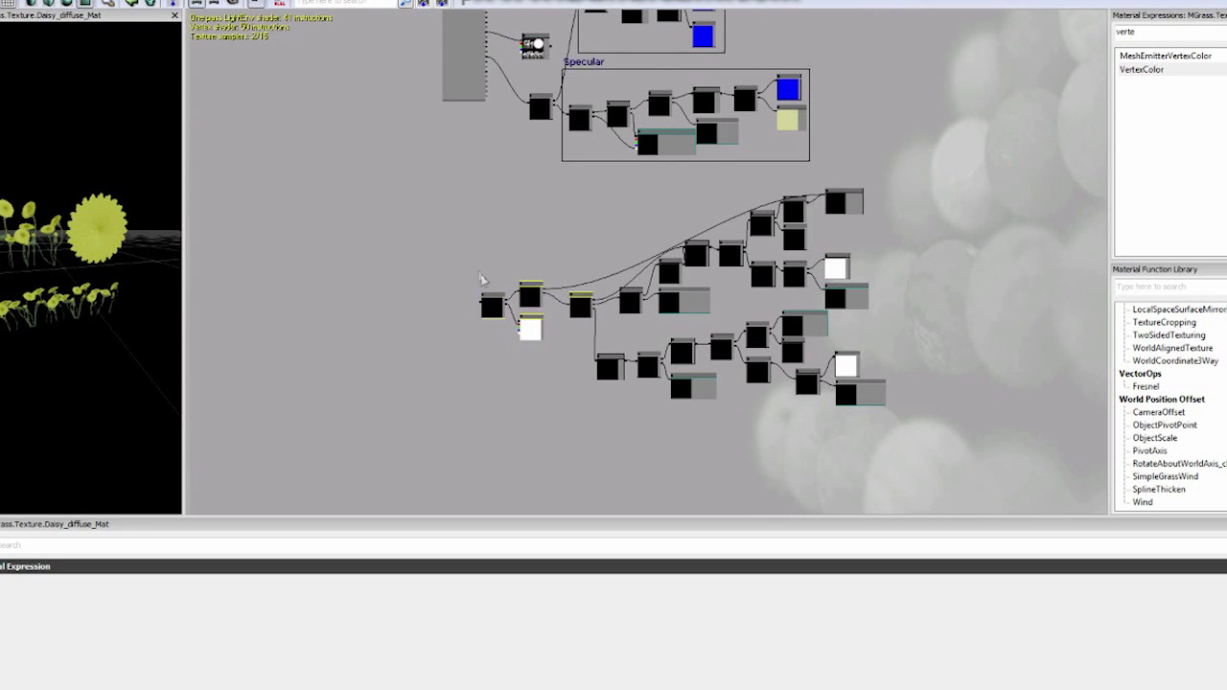
pyautogui.moveTo(482, 279); pyautogui.dragTo(500, 280)
pyautogui.keyDown('ctrl'); pyautogui.keyDown('alt'); pyautogui.moveTo(490, 279); pyautogui.dragTo(559, 363); pyautogui.keyUp('alt'); pyautogui.keyUp('ctrl')
pyautogui.keyDown('ctrl'); pyautogui.moveTo(547, 286); pyautogui.dragTo(557, 311); pyautogui.keyUp('ctrl')
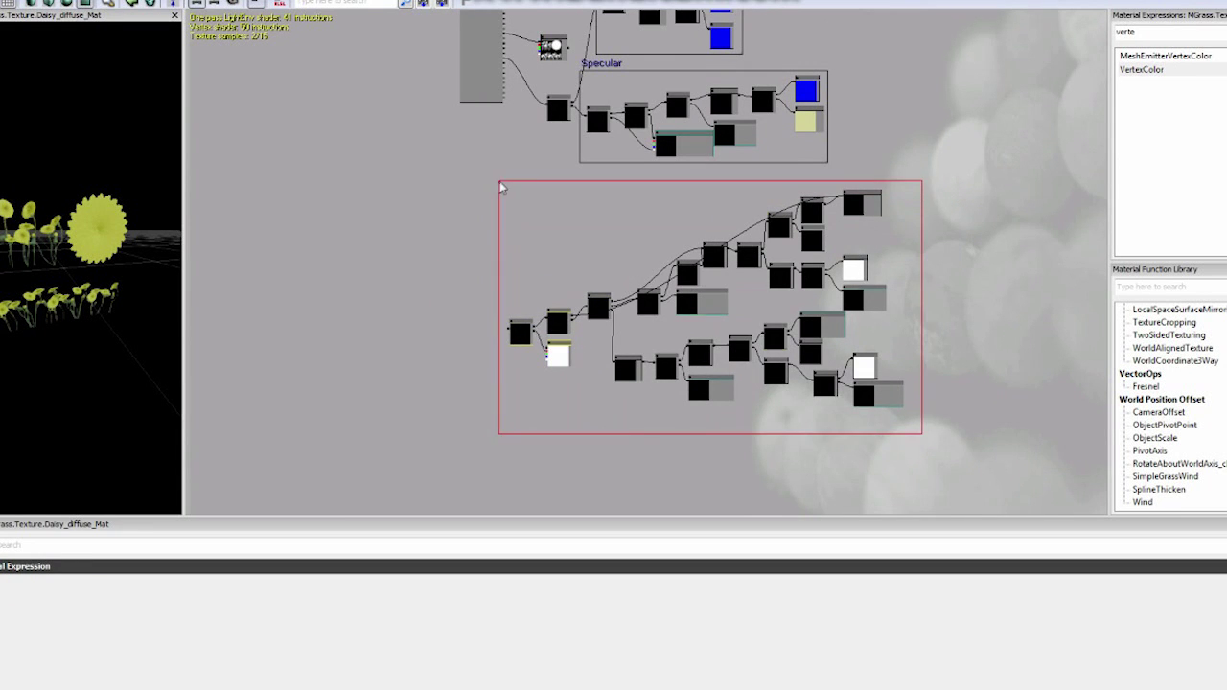
# Select all the wind nodes and group them in a comment box titled "Wind".
pyautogui.keyDown('ctrl'); pyautogui.keyDown('alt'); pyautogui.moveTo(499, 187); pyautogui.dragTo(499, 187); pyautogui.keyUp('alt'); pyautogui.keyUp('ctrl')
pyautogui.rightClick(634, 283)
pyautogui.rightClick(539, 238)
pyautogui.click(590, 581)
pyautogui.write('Wind')
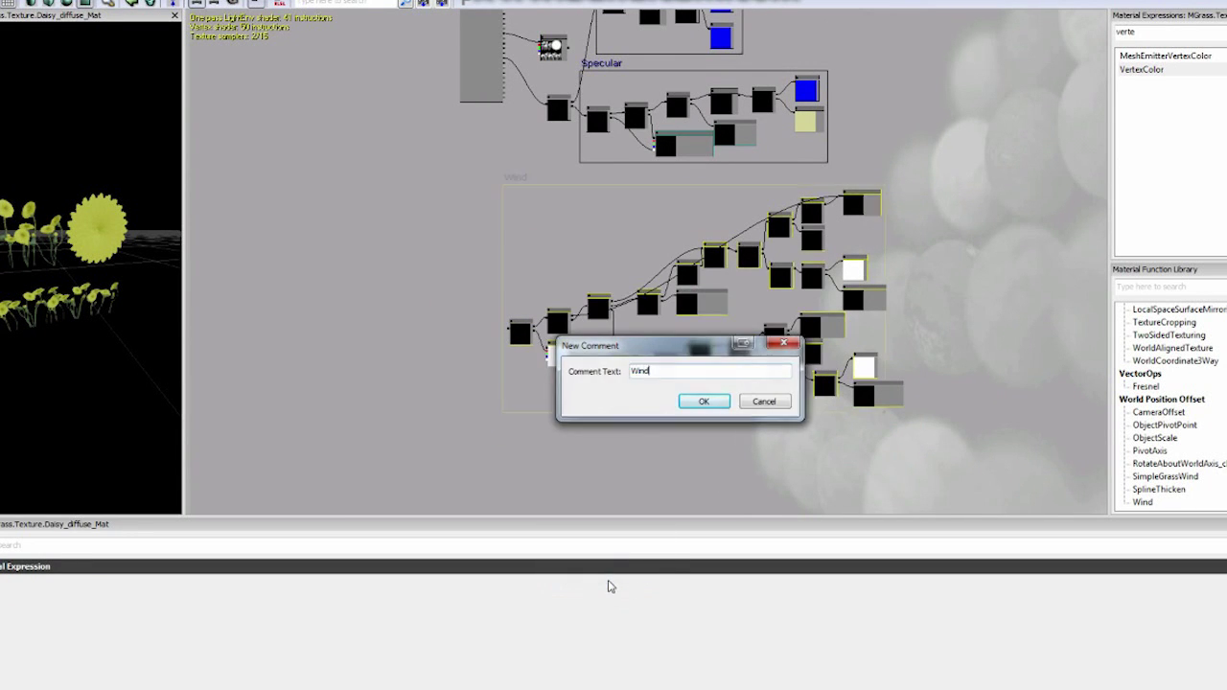
pyautogui.press('Return')
# Shift the Wind comment group away from the material node and connect its final Multiply to WorldPositionOffset.
pyautogui.keyDown('ctrl'); pyautogui.moveTo(515, 177); pyautogui.dragTo(591, 171); pyautogui.keyUp('ctrl')
pyautogui.scroll(5, 542, 209)
pyautogui.moveTo(588, 325); pyautogui.dragTo(456, 212)
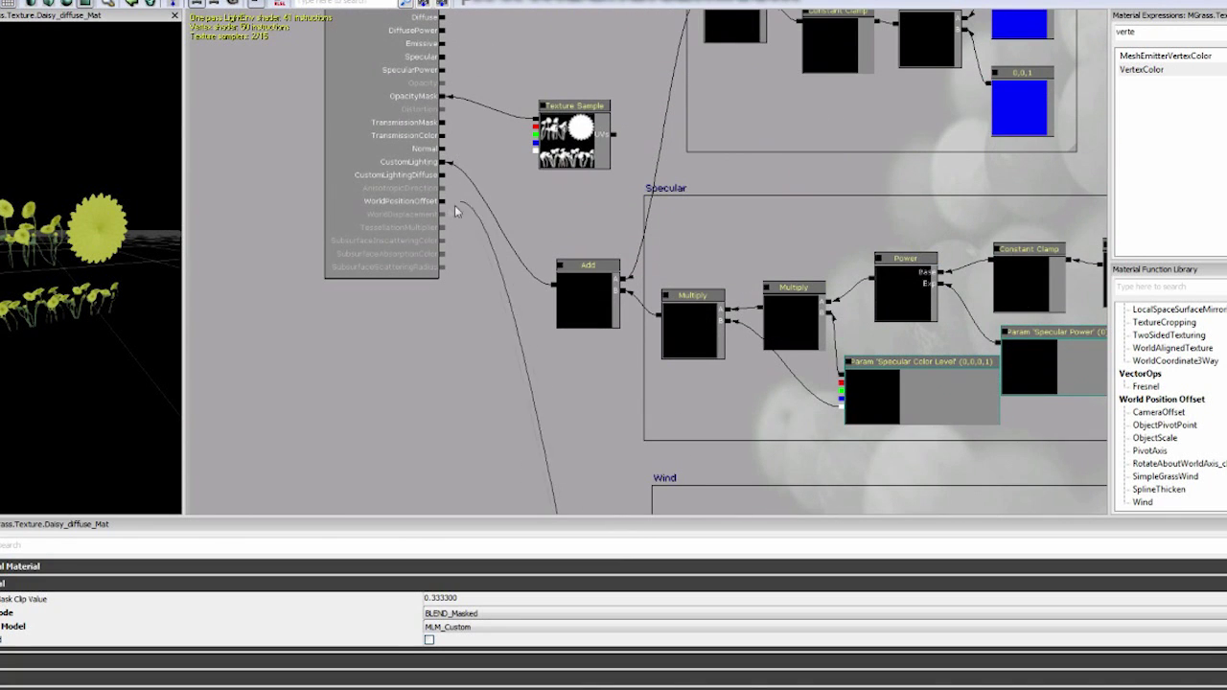
# Set the Wind Wave Size parameter to 64 and the wind alpha speed parameter to 2.
pyautogui.moveTo(706, 355); pyautogui.dragTo(230, 90)
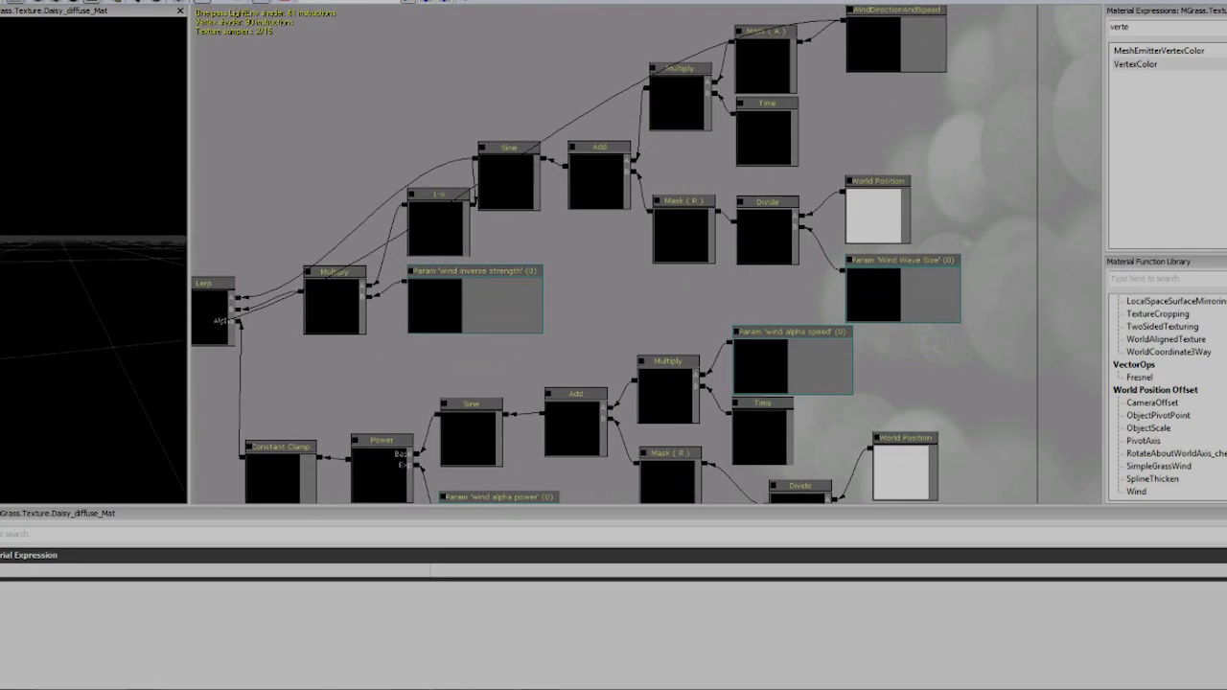
pyautogui.click(926, 288)
pyautogui.click(272, 562)
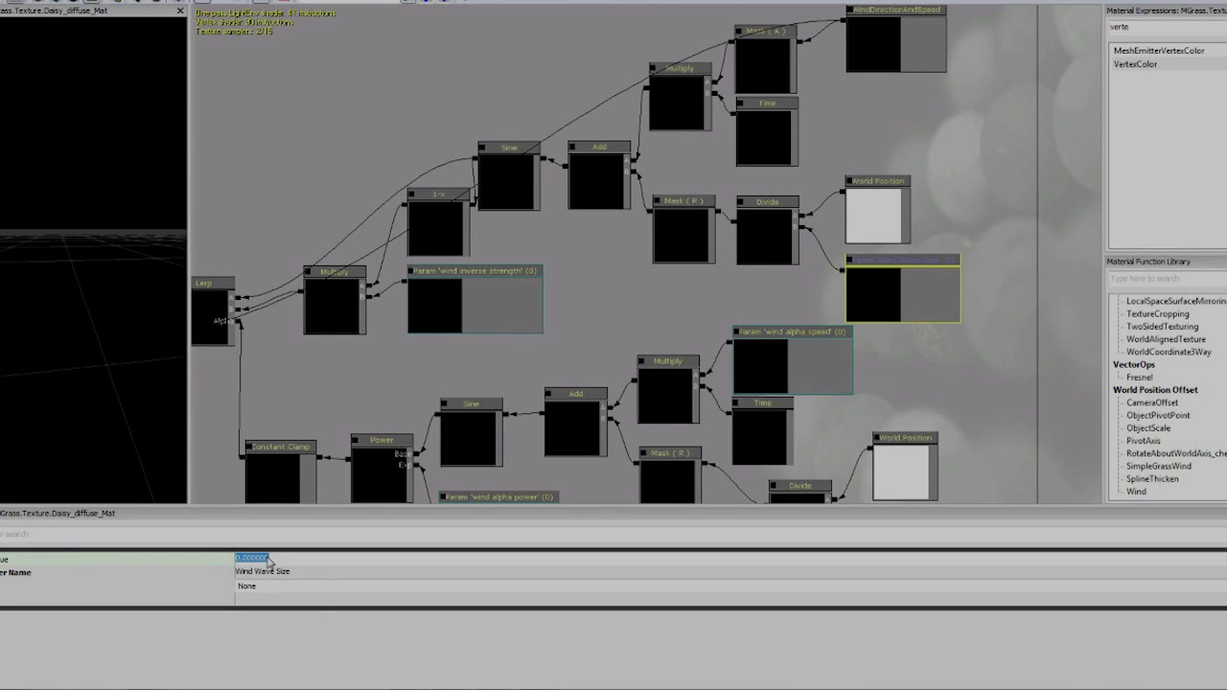
pyautogui.press('Tab')
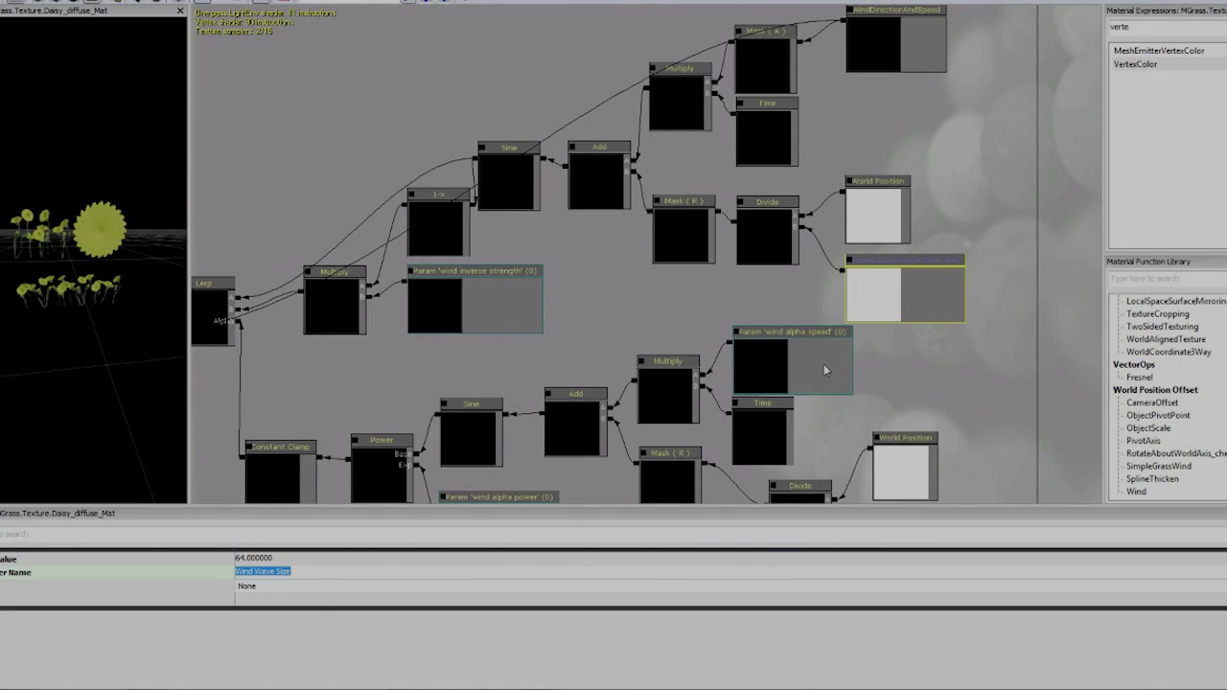
pyautogui.click(824, 363)
pyautogui.click(990, 368)
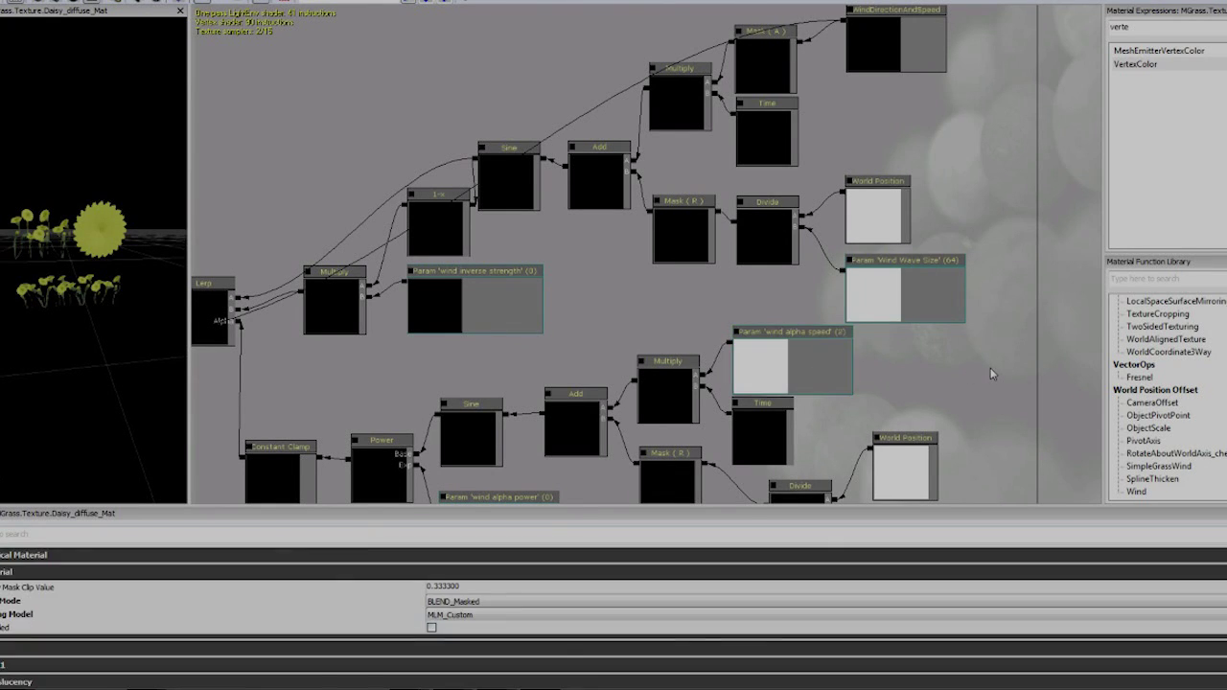
# Set the wind alpha wavesize parameter to 64 and the wind alpha power parameter to 1.
pyautogui.moveTo(952, 452); pyautogui.dragTo(940, 307)
pyautogui.click(957, 391)
pyautogui.click(260, 562)
pyautogui.write('64')
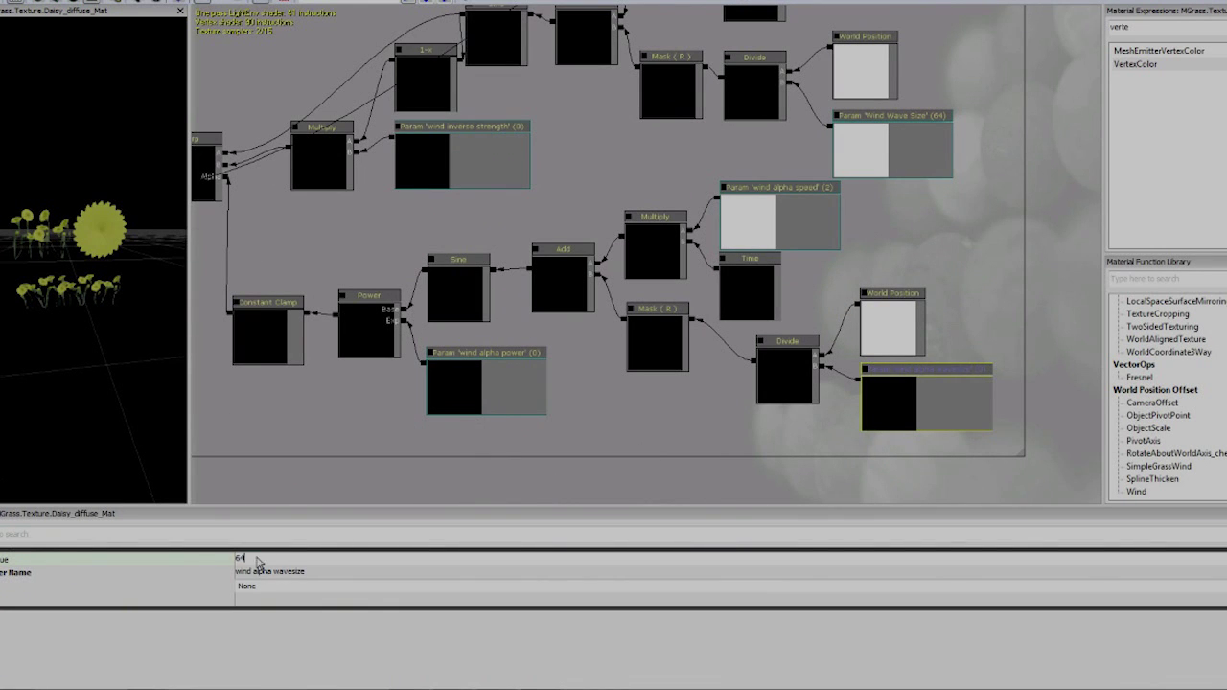
pyautogui.moveTo(616, 150); pyautogui.dragTo(717, 189)
pyautogui.click(575, 432)
pyautogui.click(268, 560)
pyautogui.click(615, 255)
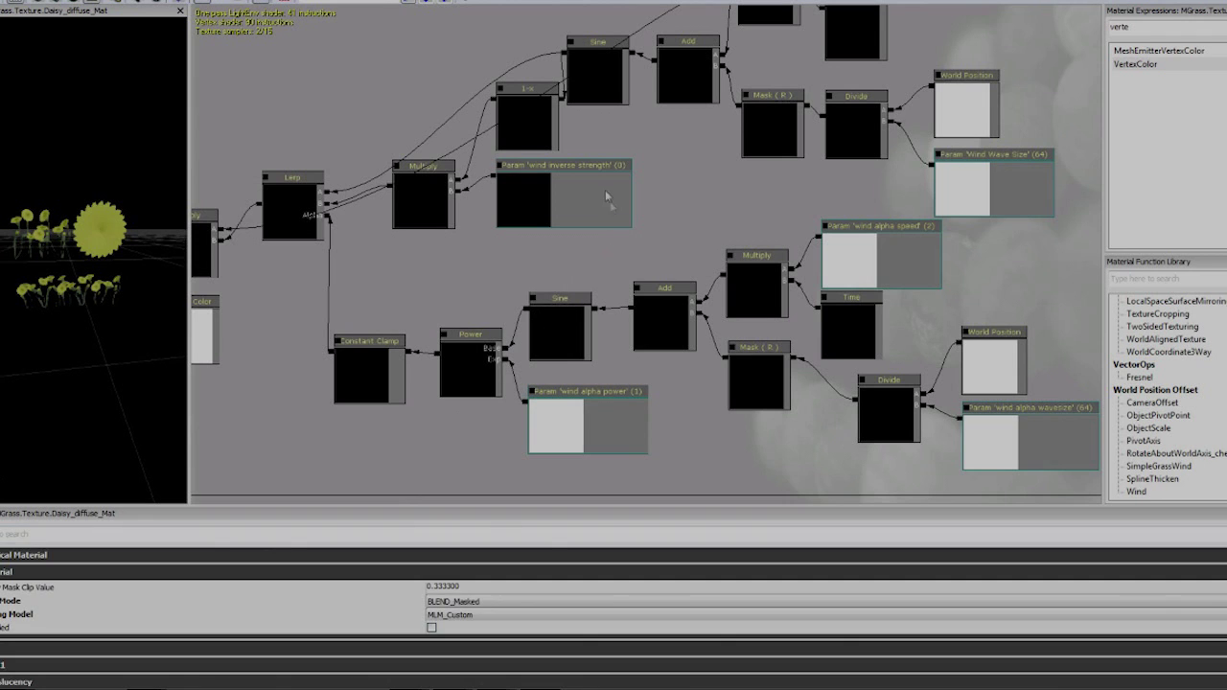
# Set the wind inverse strength parameter to 2 and check the material on the preview plane.
pyautogui.click(579, 201)
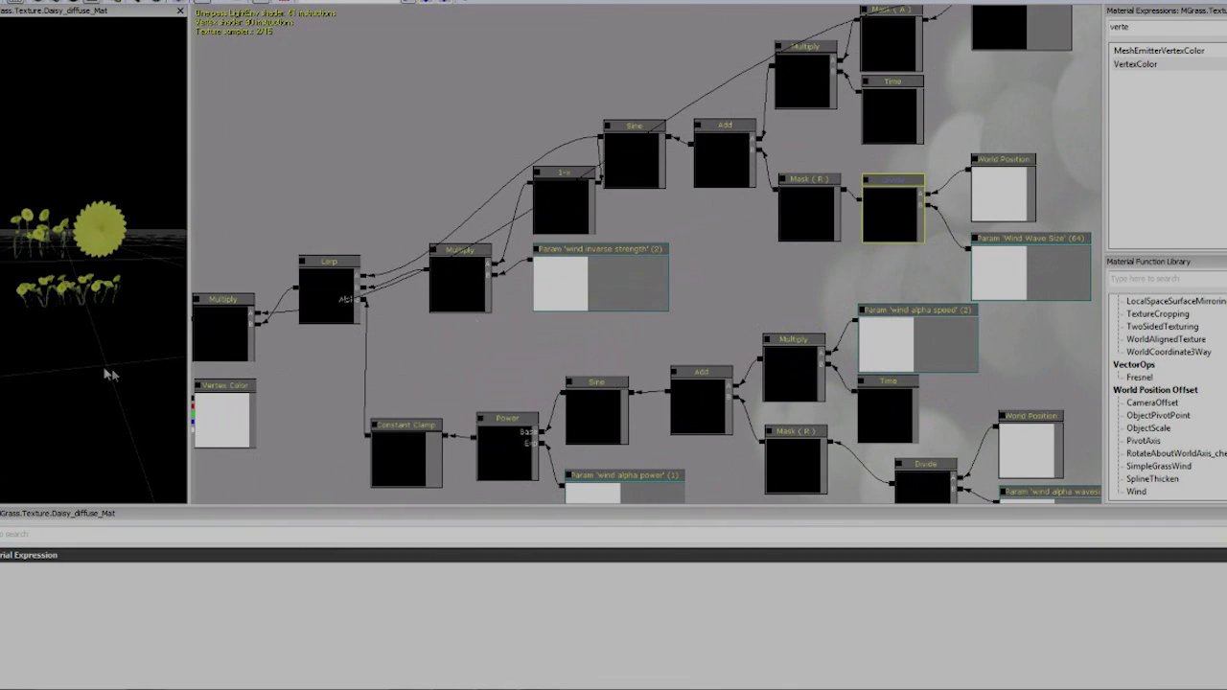
pyautogui.moveTo(110, 294); pyautogui.dragTo(88, 347)
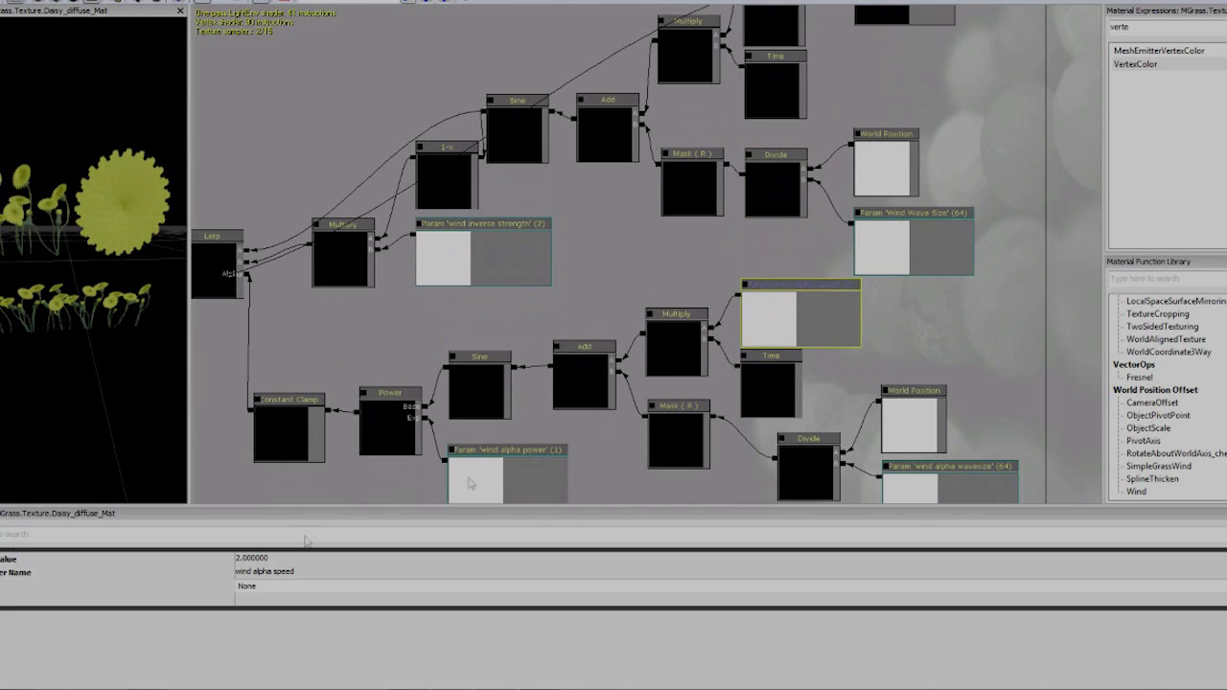
pyautogui.click(287, 560)
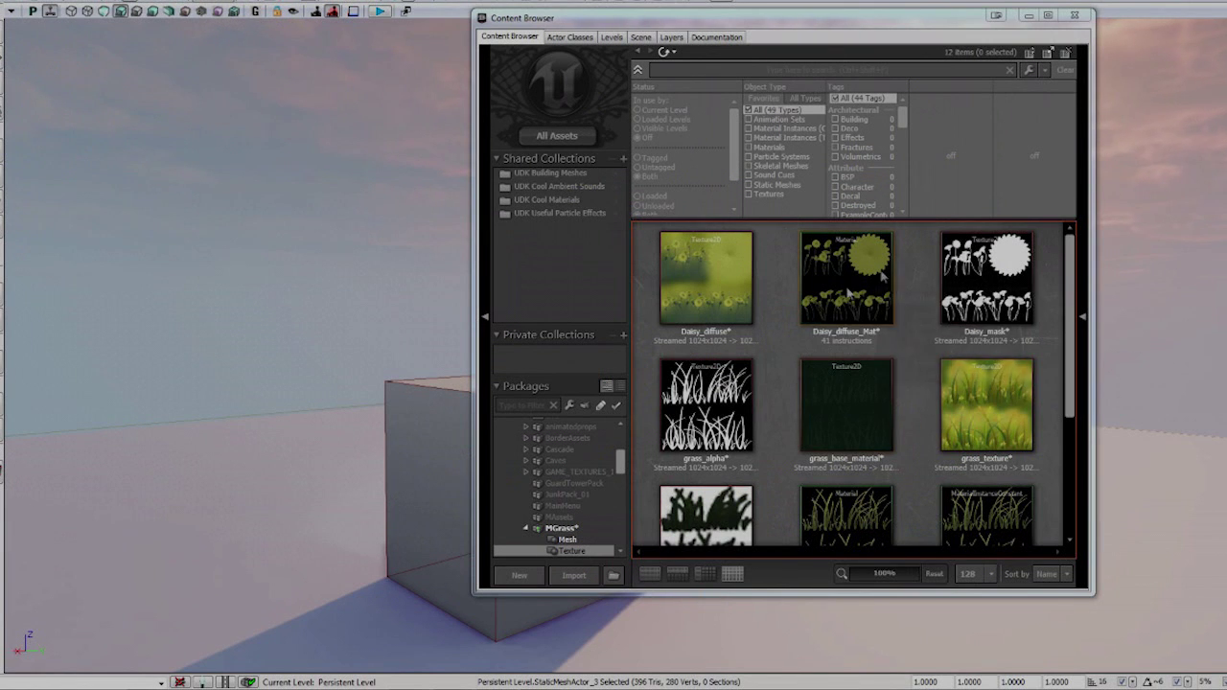
# Create a Material Instance Constant from Daisy_diffuse_Mat named Daisy_Wind_Mat in the MGrass package's Texture group.
pyautogui.click(847, 291)
pyautogui.rightClick(851, 288)
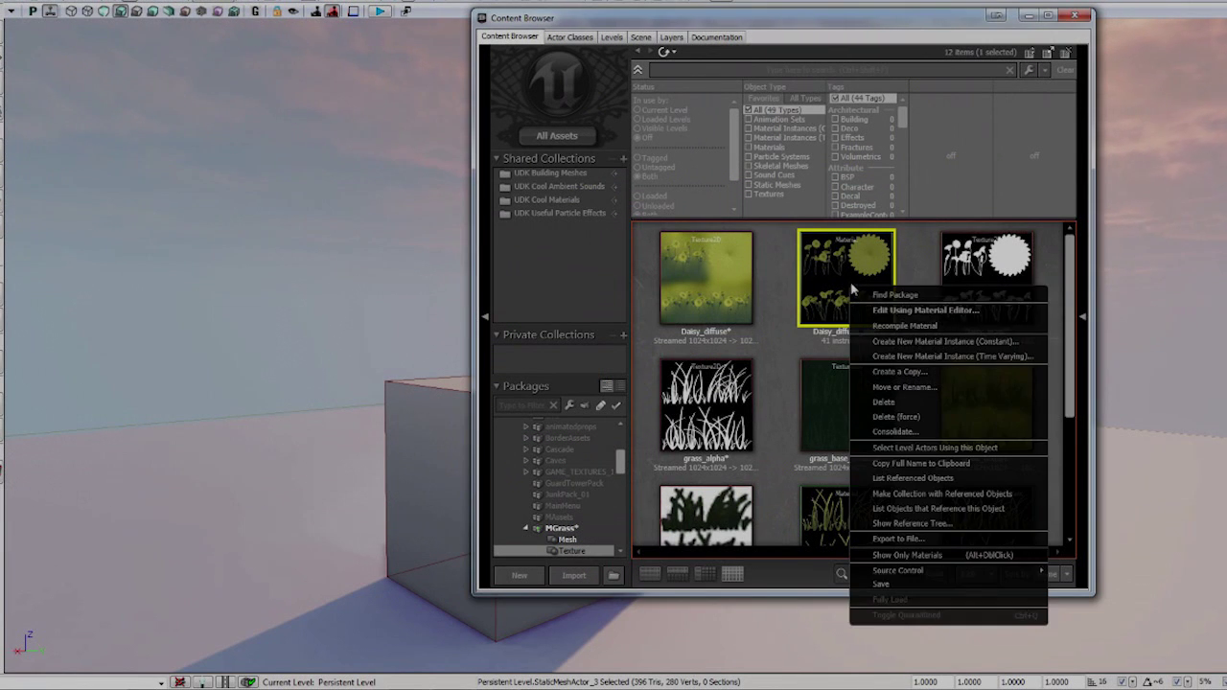
pyautogui.click(964, 342)
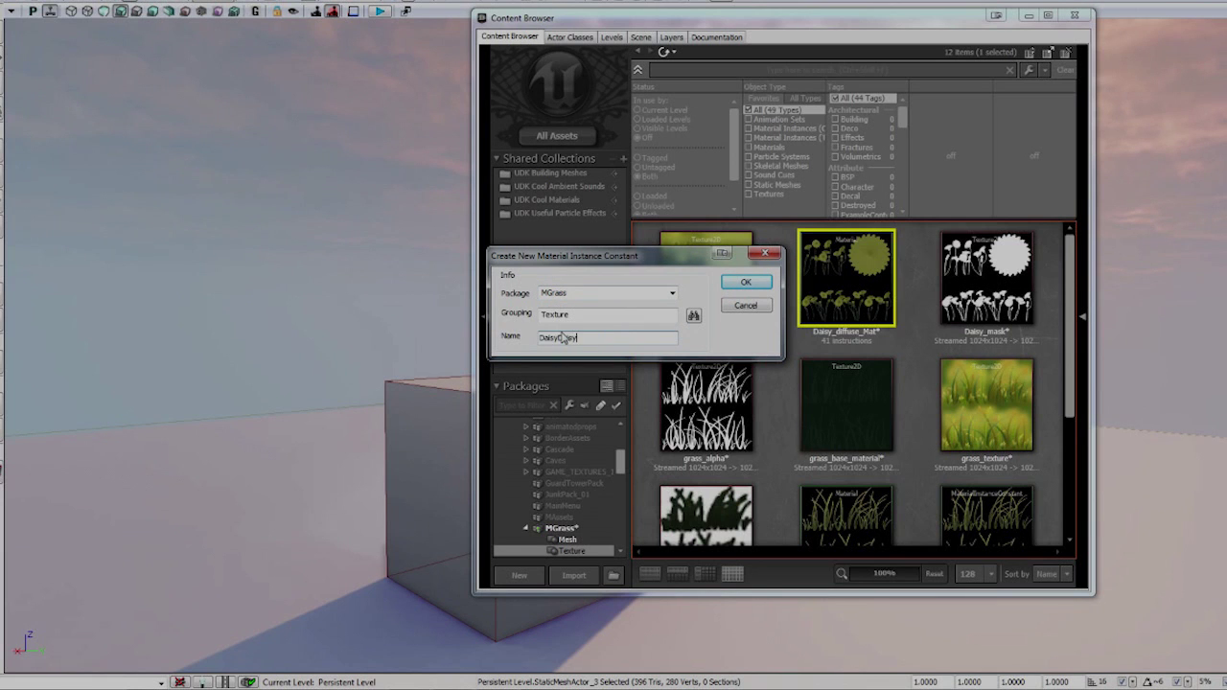
pyautogui.click(753, 282)
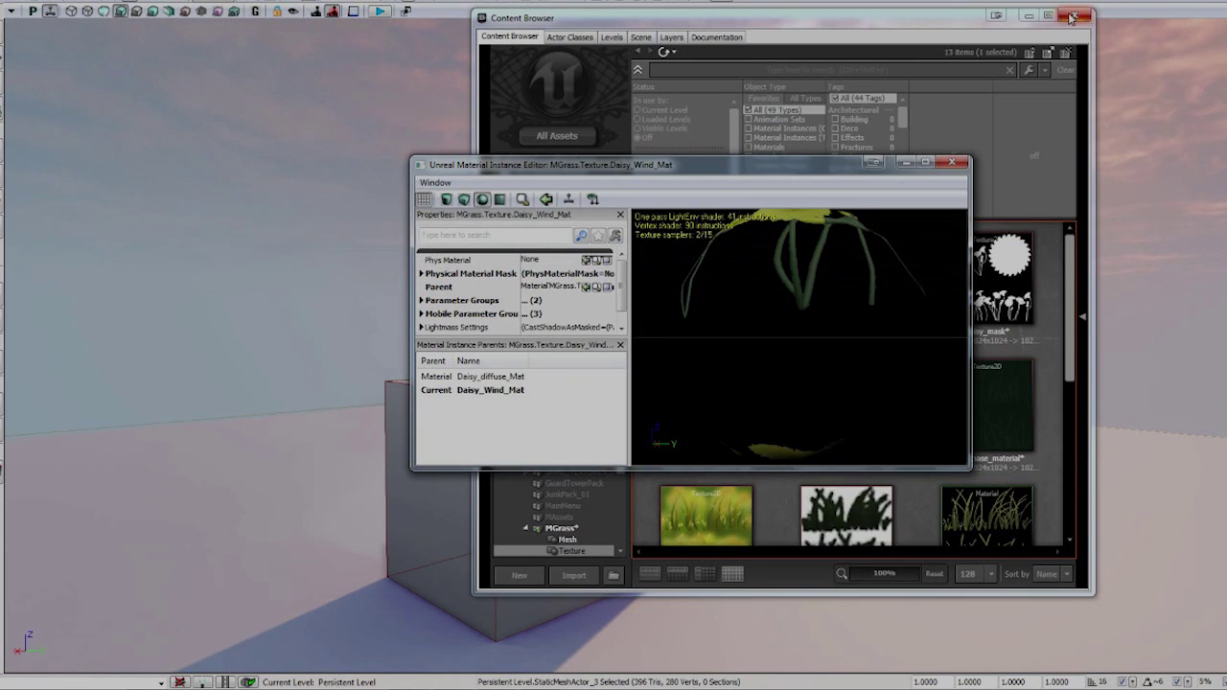
# Enlarge the Daisy_Wind_Mat instance editor, preview it on a plane and examine its scalar wind parameters.
pyautogui.click(1072, 17)
pyautogui.moveTo(968, 467); pyautogui.dragTo(1105, 586)
pyautogui.doubleClick(460, 276)
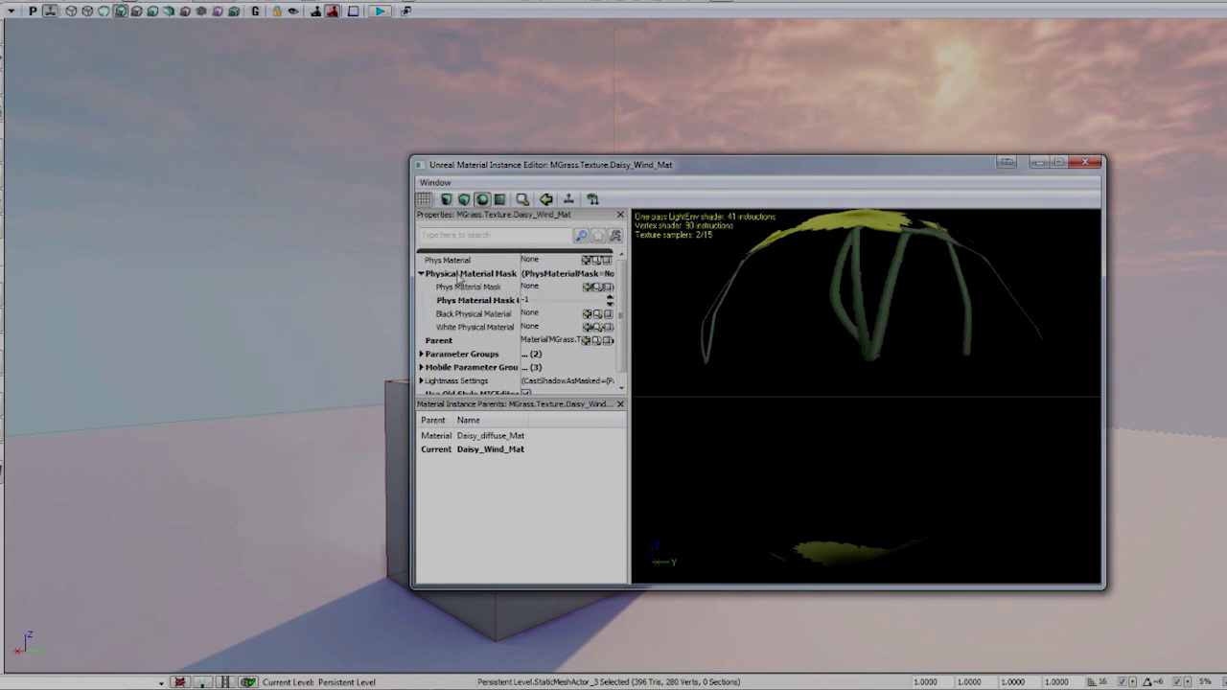
pyautogui.click(522, 200)
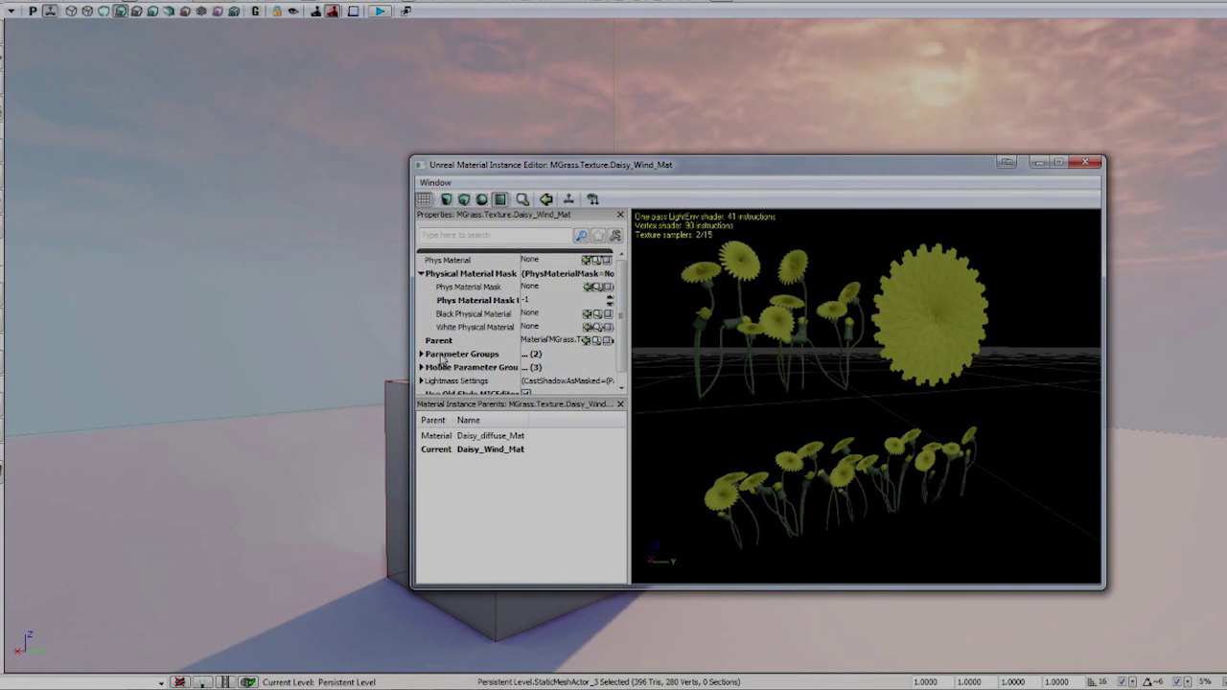
pyautogui.doubleClick(451, 353)
pyautogui.scroll(-3, 539, 328)
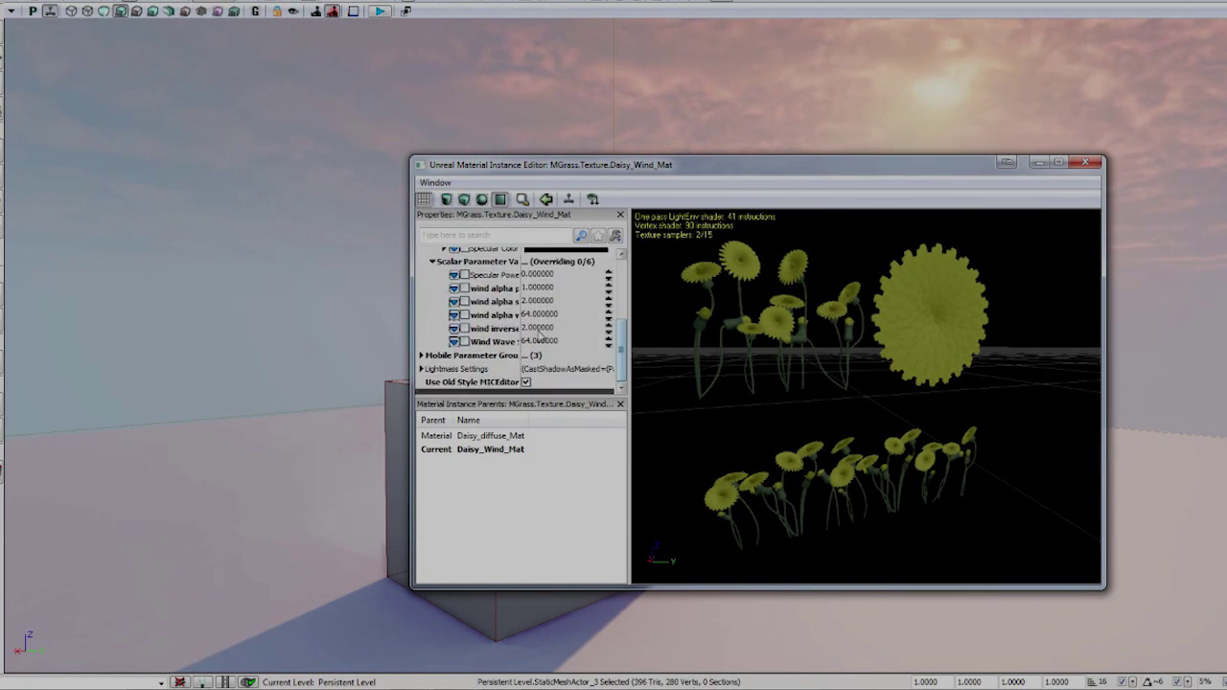
pyautogui.moveTo(521, 327); pyautogui.dragTo(560, 326)
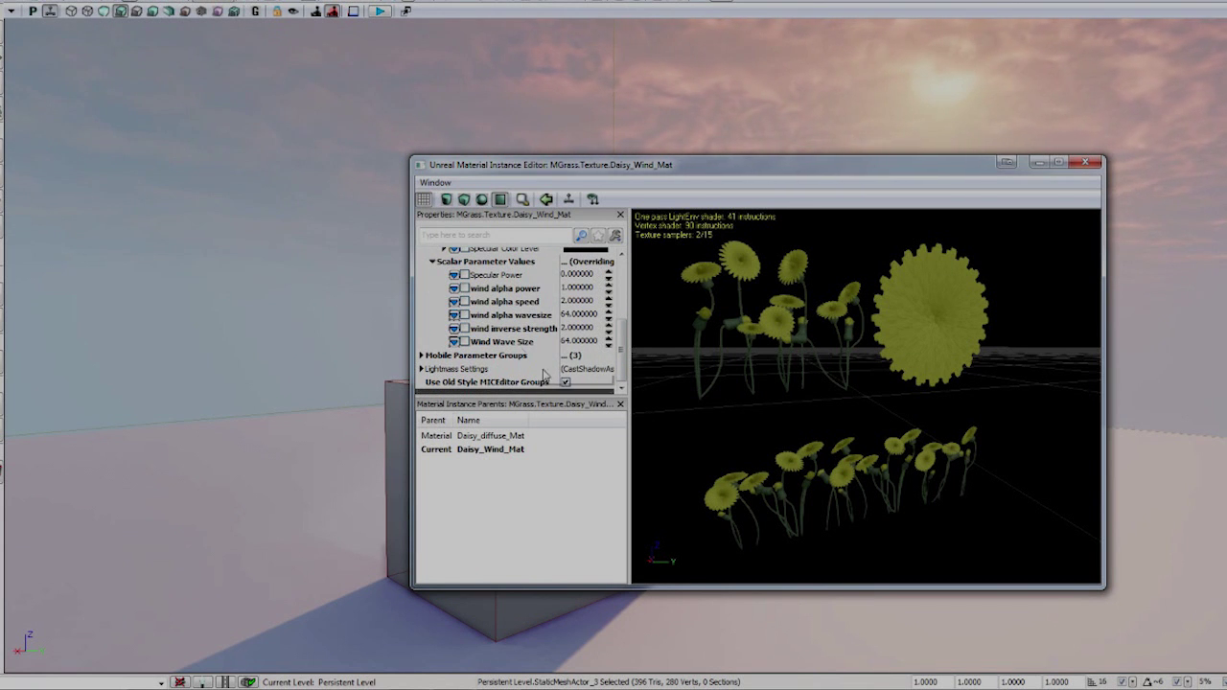
pyautogui.click(1082, 165)
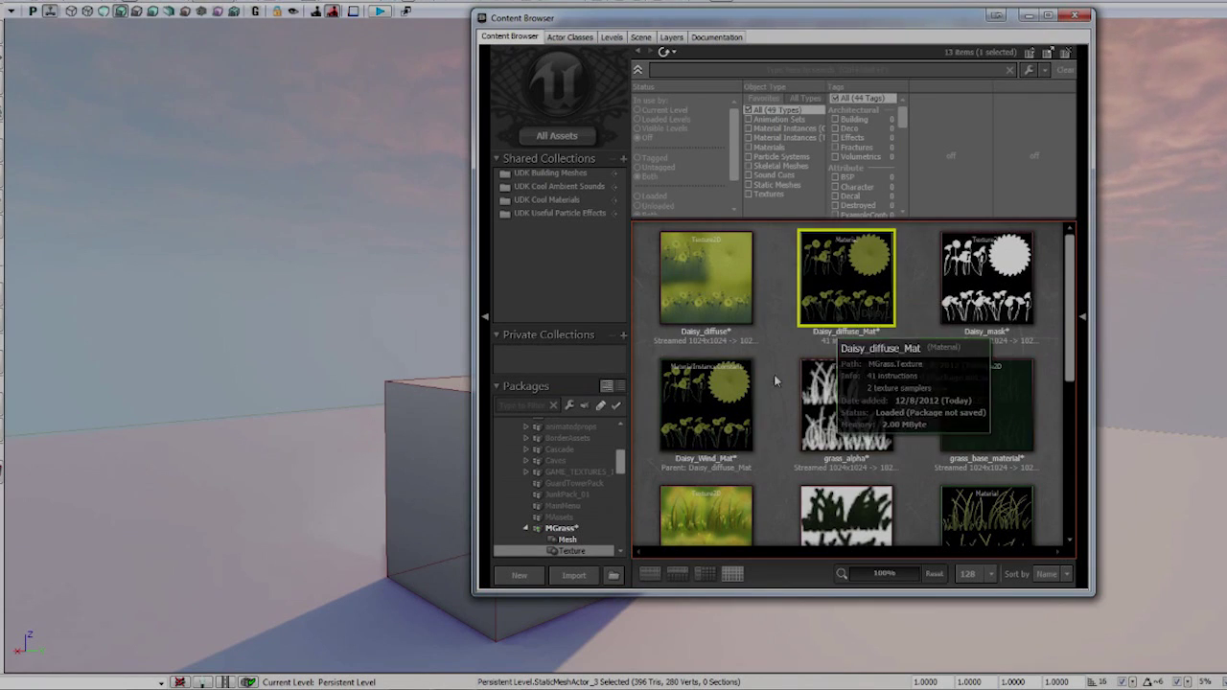
# Assign Daisy_Wind_Mat as the LOD element material of the Daisy_Cluster_Small mesh.
pyautogui.rightClick(719, 409)
pyautogui.click(568, 539)
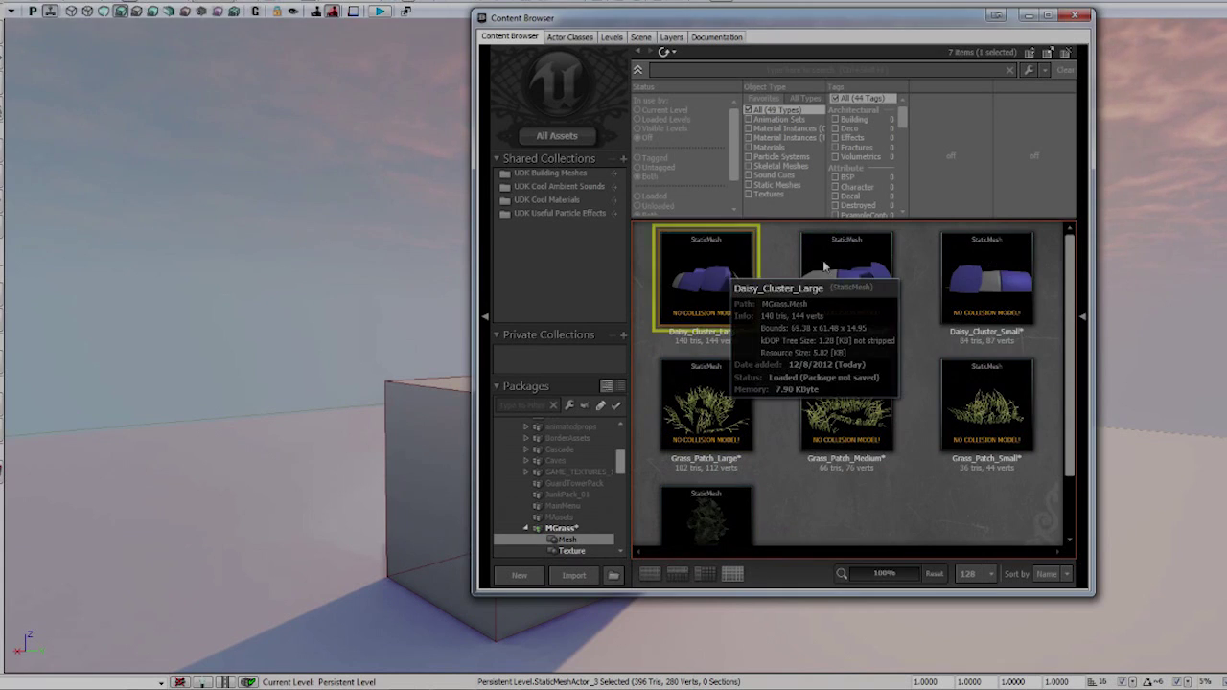
pyautogui.doubleClick(846, 278)
pyautogui.doubleClick(992, 283)
pyautogui.click(387, 240)
pyautogui.scroll(-2, 412, 235)
pyautogui.click(467, 208)
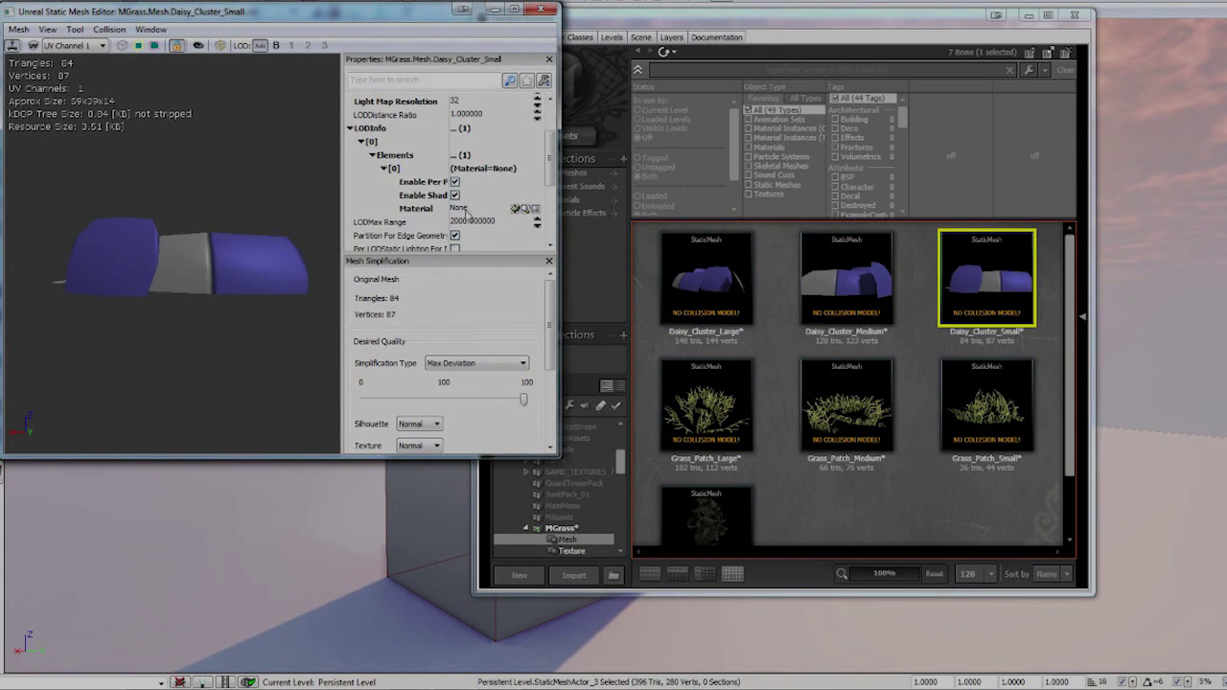
pyautogui.hotkey('ctrl', 'v')
pyautogui.click(514, 224)
pyautogui.scroll(5, 236, 324)
pyautogui.moveTo(233, 316); pyautogui.dragTo(250, 293)
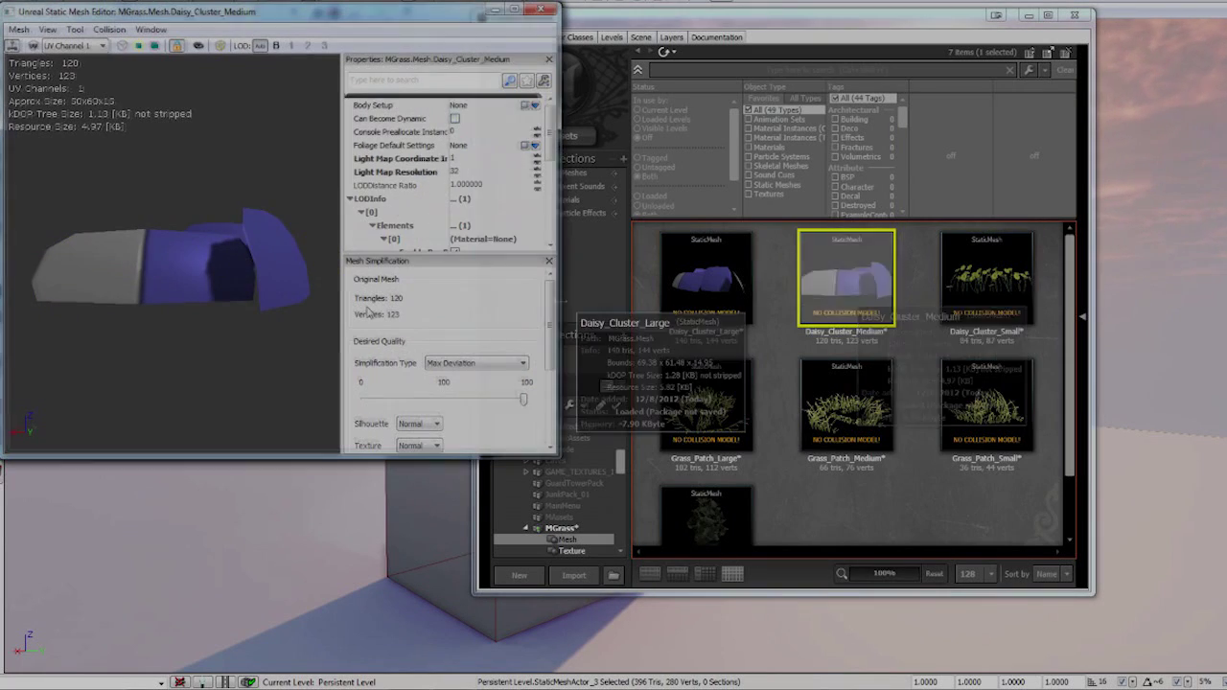
# Assign Daisy_Wind_Mat to the Daisy_Cluster_Medium and Daisy_Cluster_Large meshes.
pyautogui.click(384, 182)
pyautogui.click(525, 222)
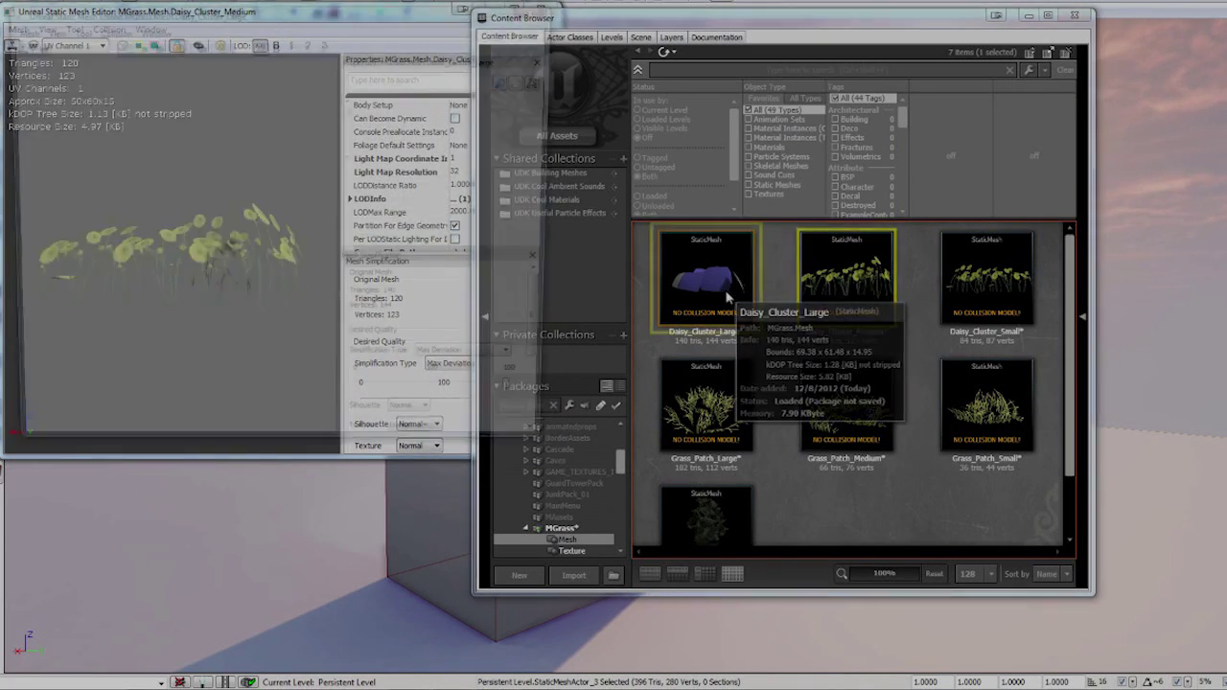
pyautogui.scroll(-1, 441, 173)
pyautogui.click(525, 221)
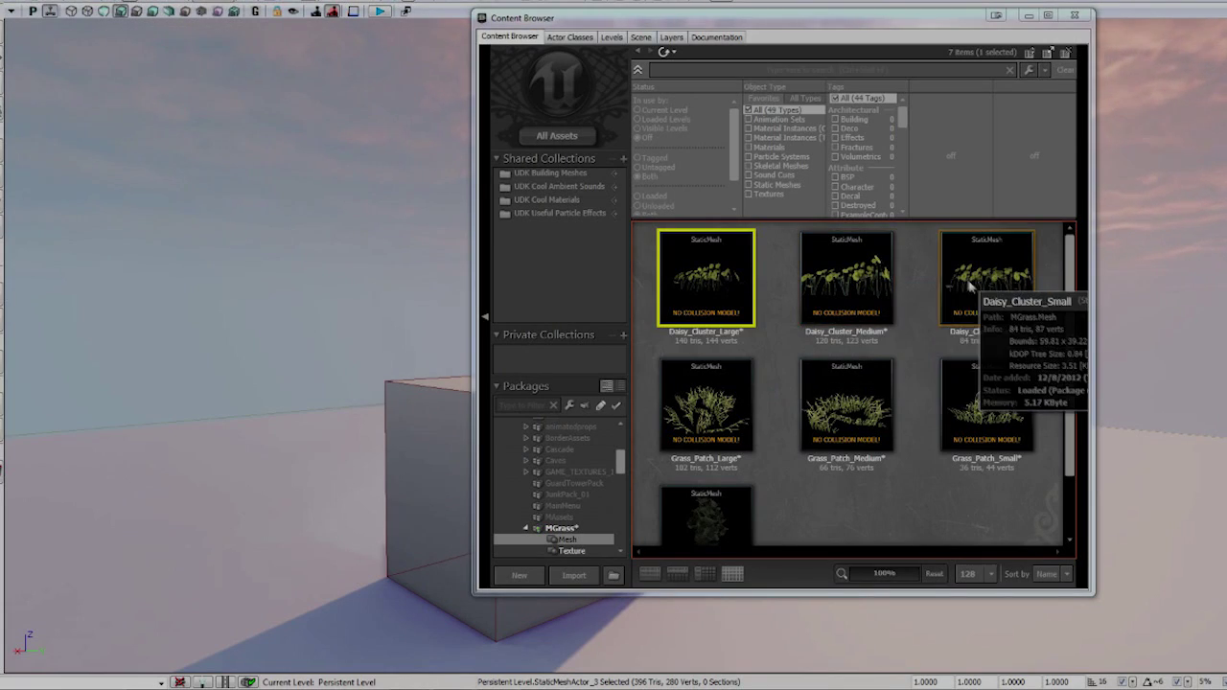
# Place the large, medium and small daisy clusters in the level and move the small one closer to the others.
pyautogui.rightClick(706, 284)
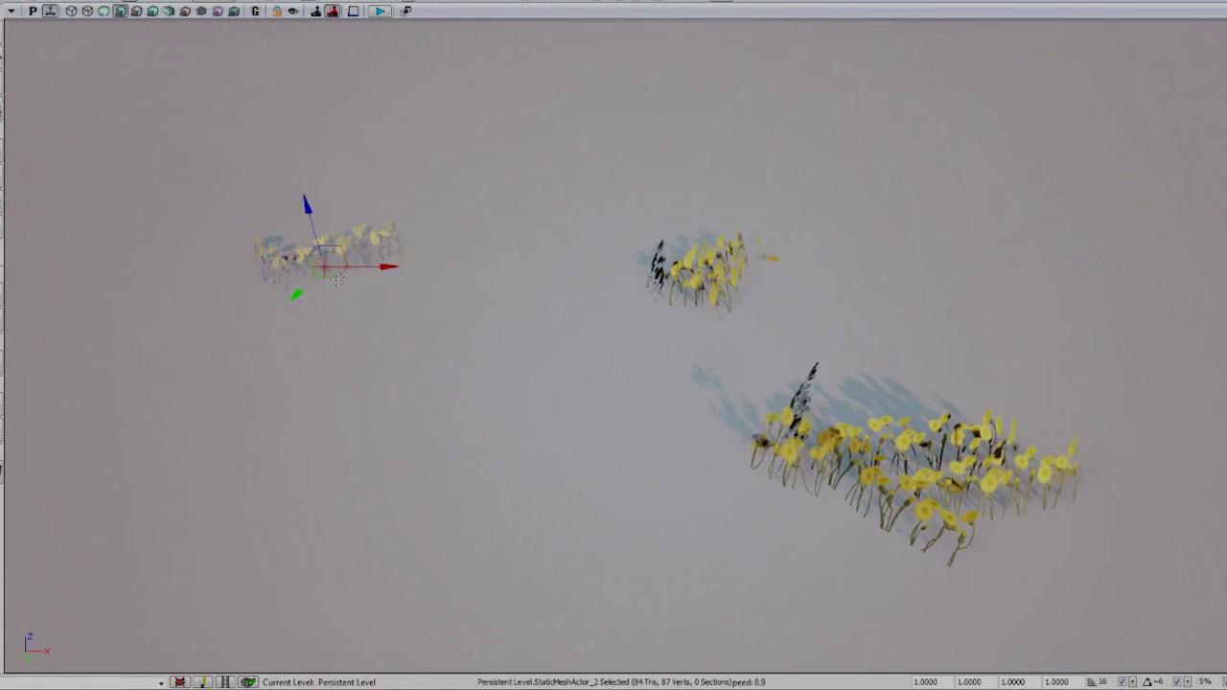
pyautogui.moveTo(372, 279); pyautogui.dragTo(666, 374)
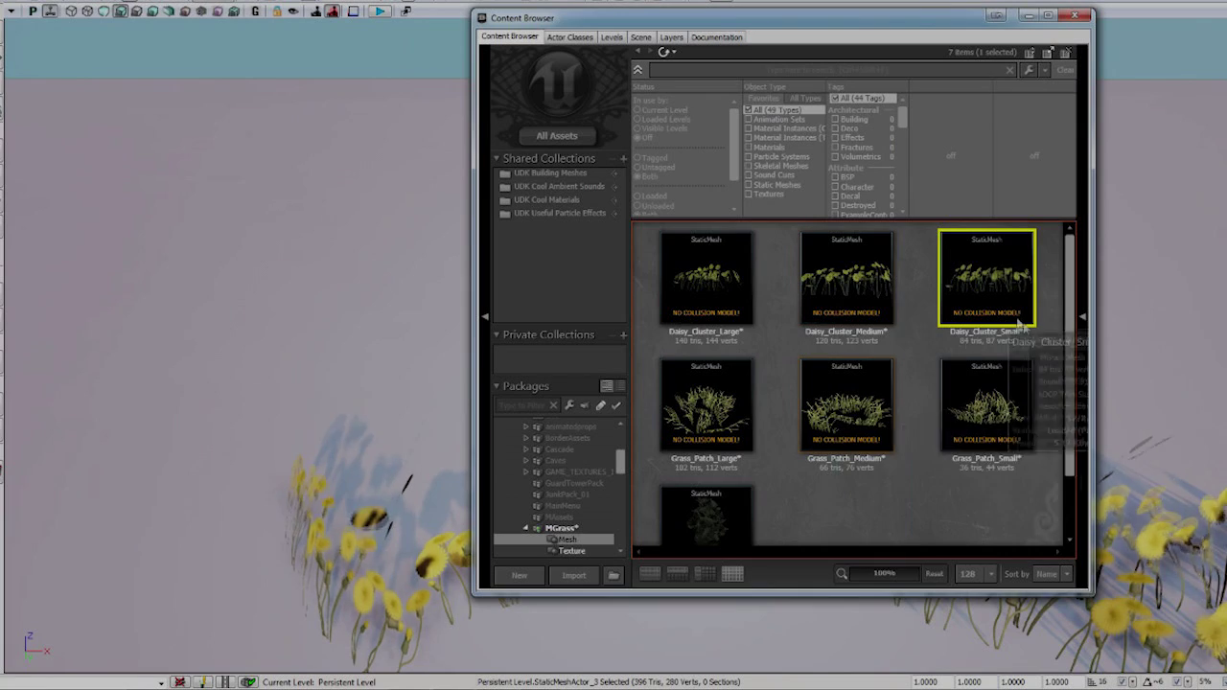
# Open Daisy_Wind_Mat for editing and move its editor clear of the daisies in the level.
pyautogui.click(571, 552)
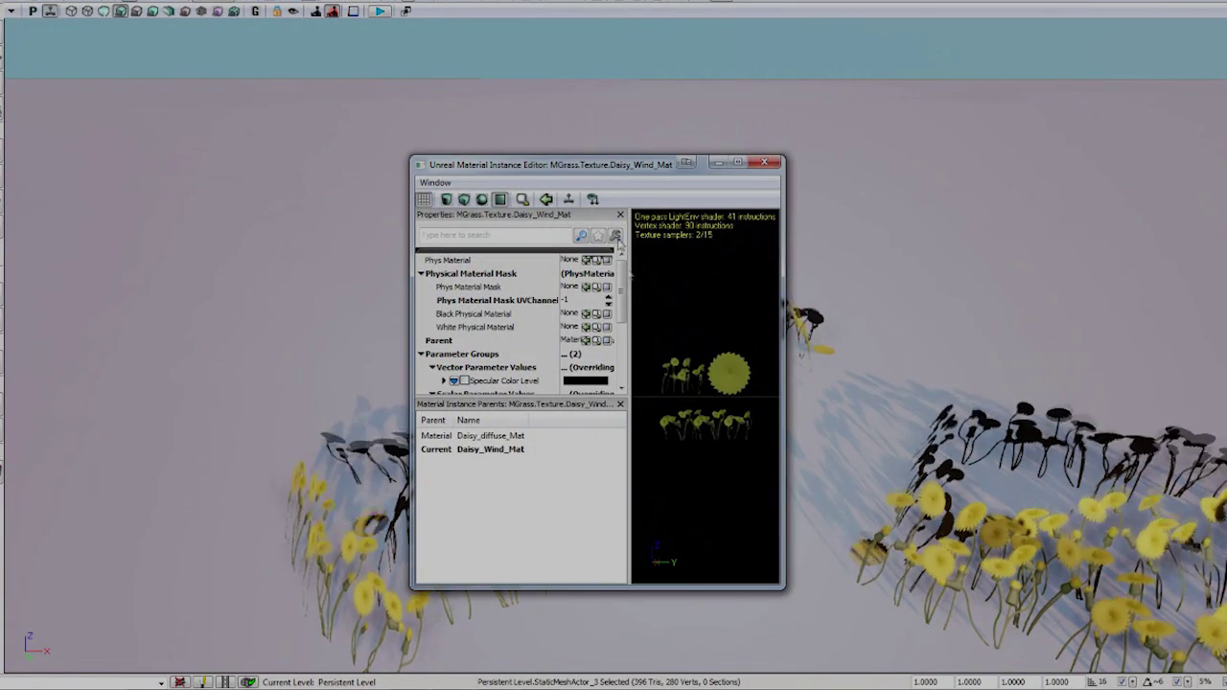
pyautogui.moveTo(537, 163); pyautogui.dragTo(154, 39)
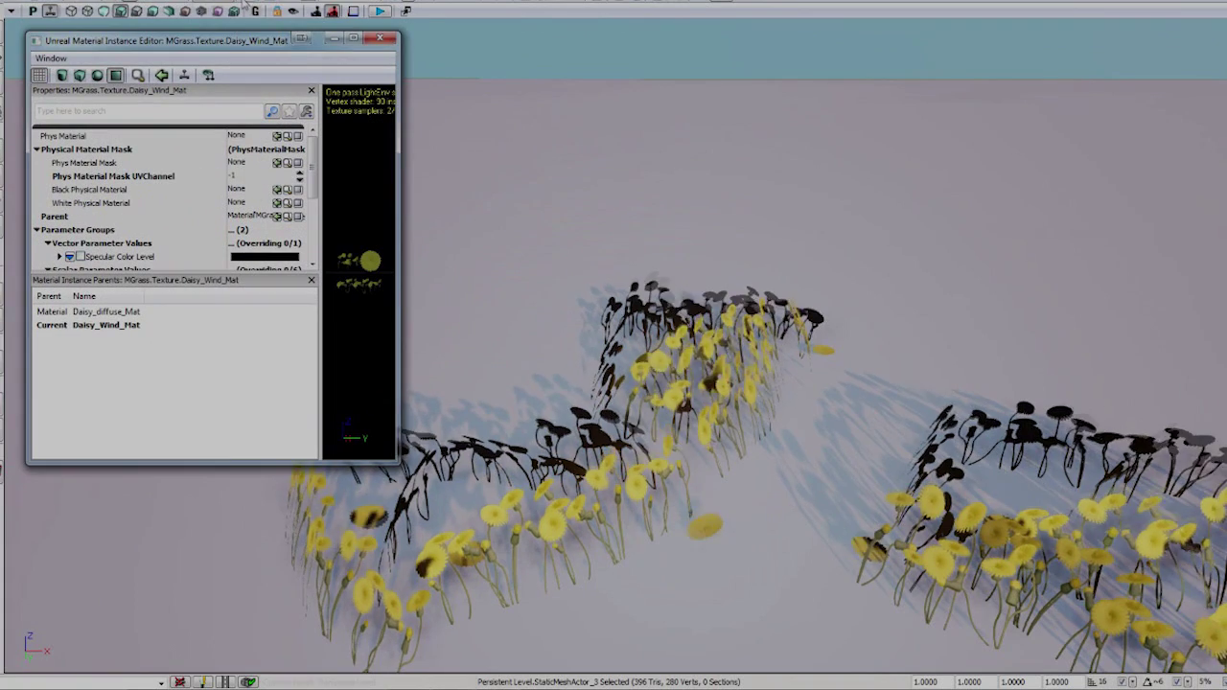
# Choose the WindDirectionalSource actor class and add one to the level among the daisy clusters.
pyautogui.click(272, 6)
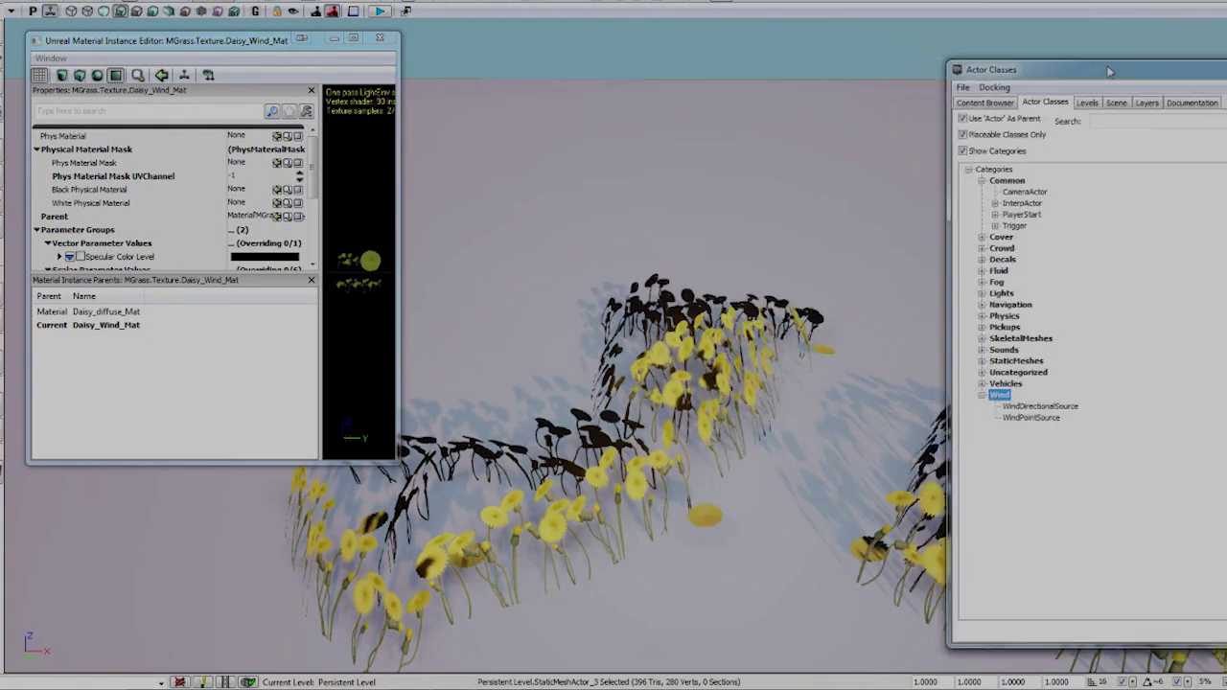
pyautogui.rightClick(666, 126)
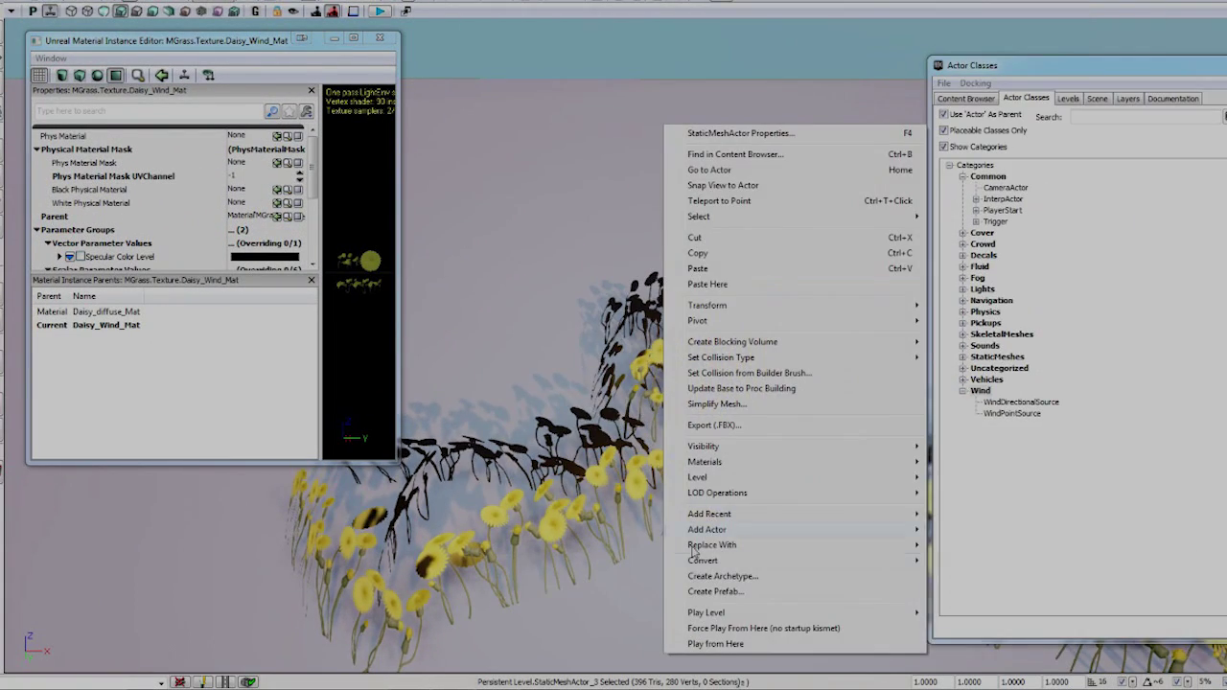
pyautogui.moveTo(887, 532)
pyautogui.click(979, 390)
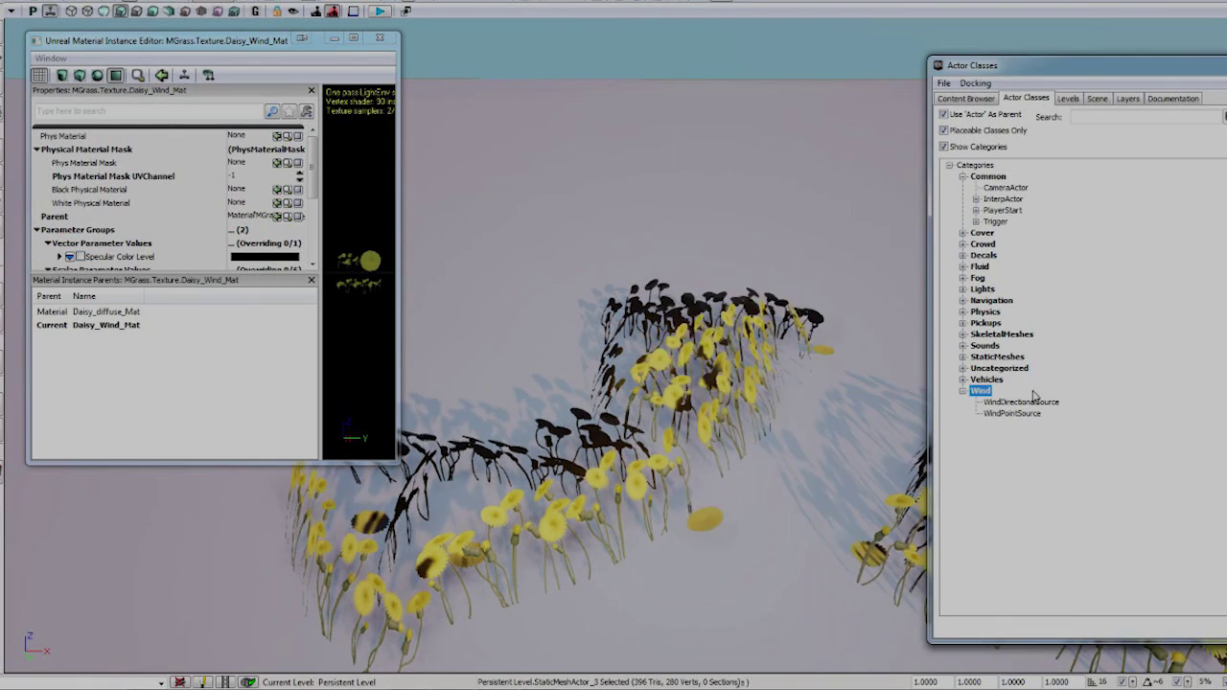
pyautogui.click(1021, 402)
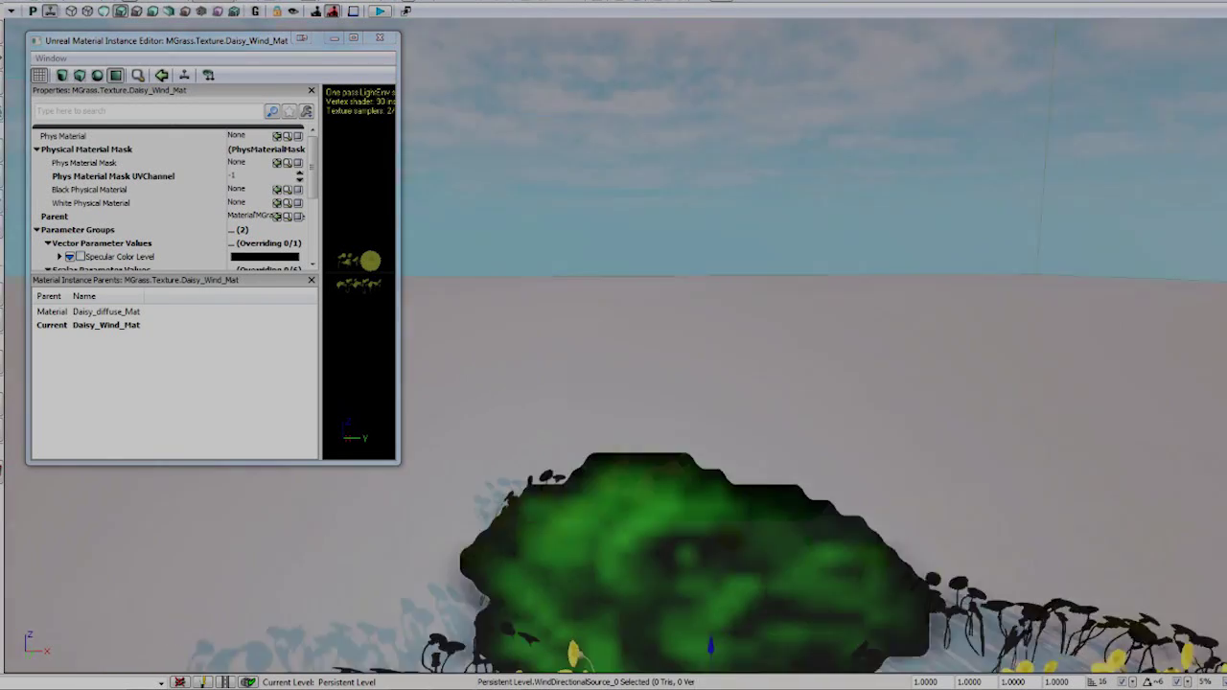
# Raise the directional wind source high above the daisies and rotate it about its vertical axis.
pyautogui.moveTo(791, 452); pyautogui.dragTo(810, 537)
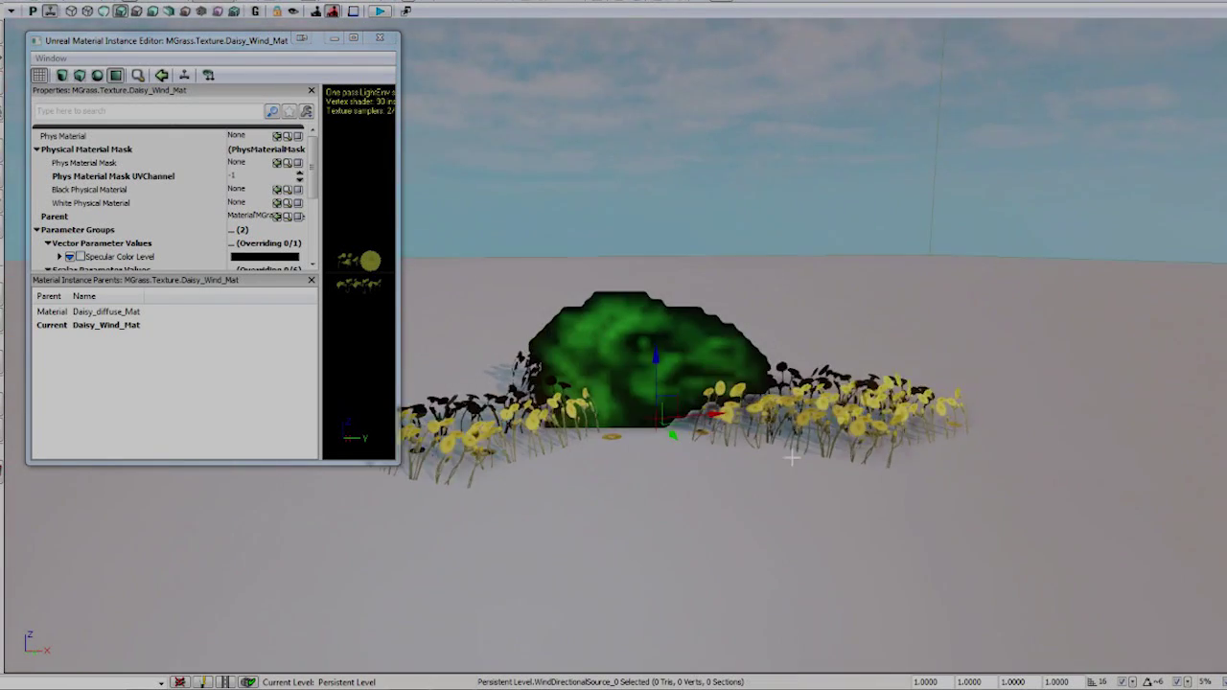
pyautogui.moveTo(663, 361); pyautogui.dragTo(671, 93)
pyautogui.press('space')
pyautogui.moveTo(635, 141); pyautogui.dragTo(537, 143)
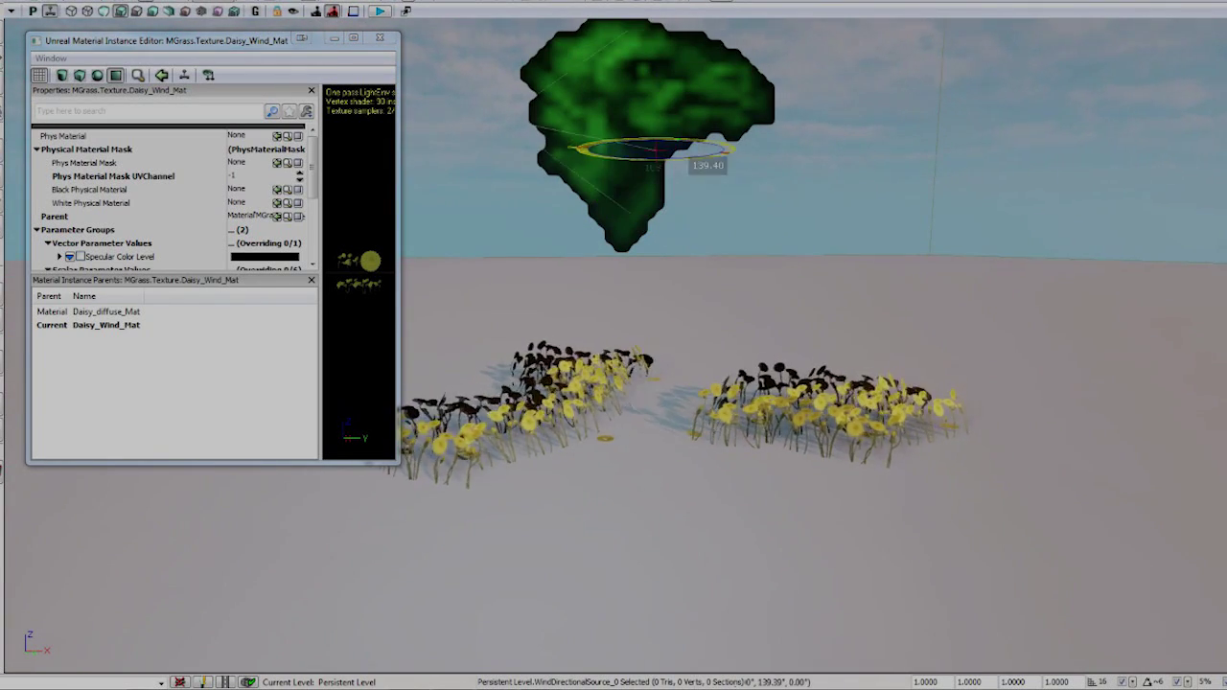
pyautogui.moveTo(638, 139); pyautogui.dragTo(593, 141)
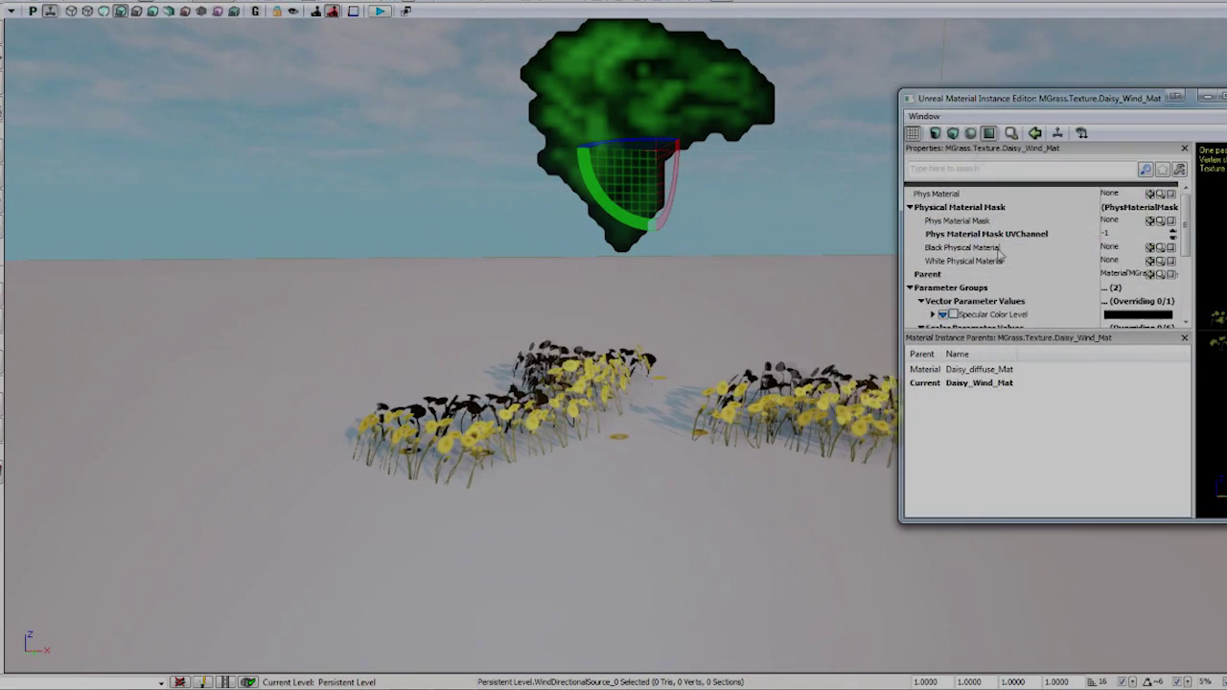
# In Daisy_Wind_Mat, override wind alpha wavesize at 64 and wind inverse strength at 0.5.
pyautogui.scroll(-2, 1185, 283)
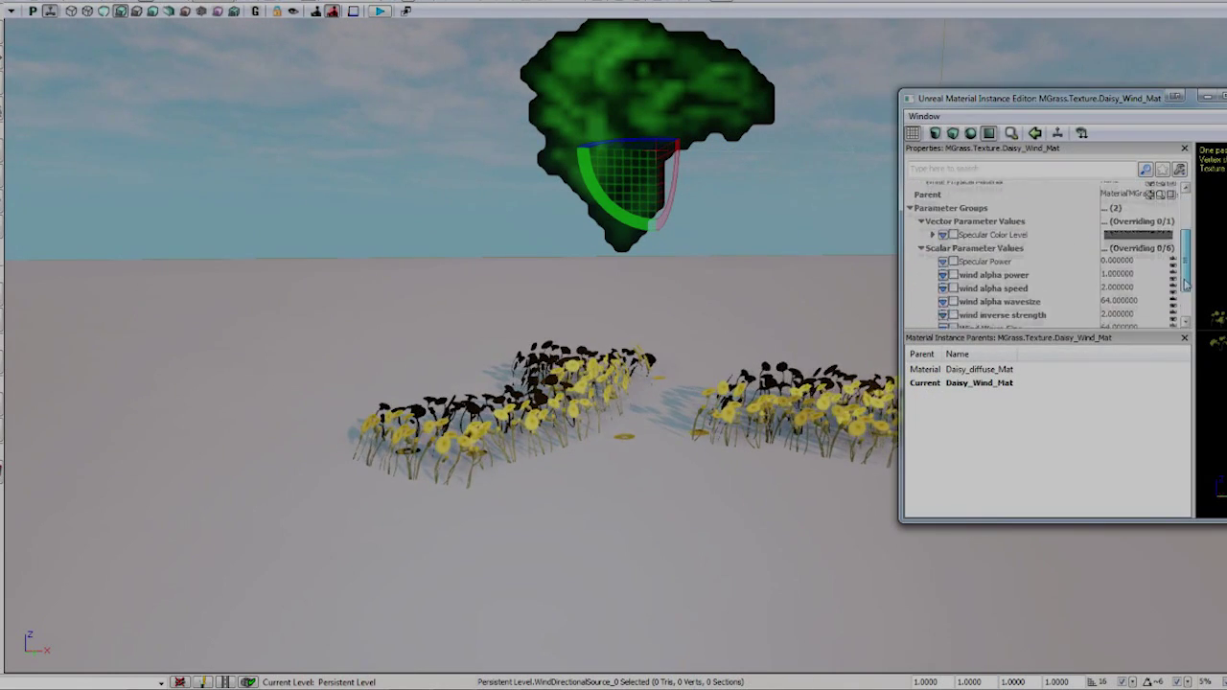
pyautogui.scroll(-1, 1186, 283)
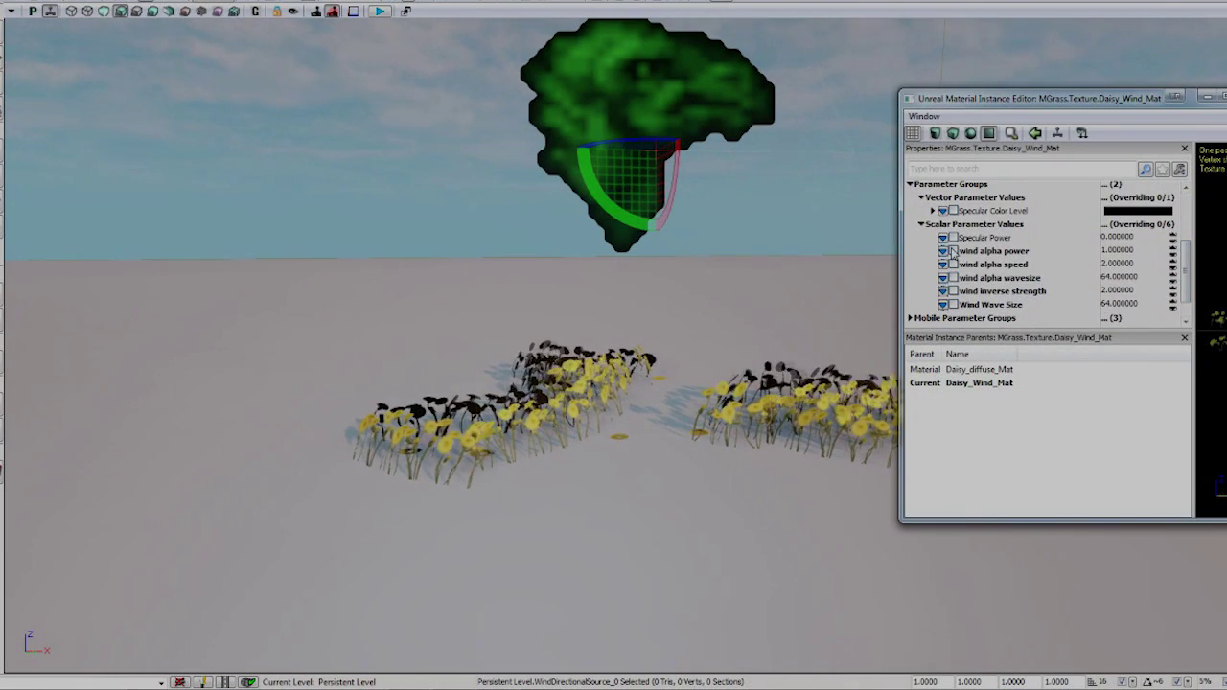
pyautogui.write('64')
pyautogui.click(1130, 289)
pyautogui.press('BackSpace')
pyautogui.write('0.5')
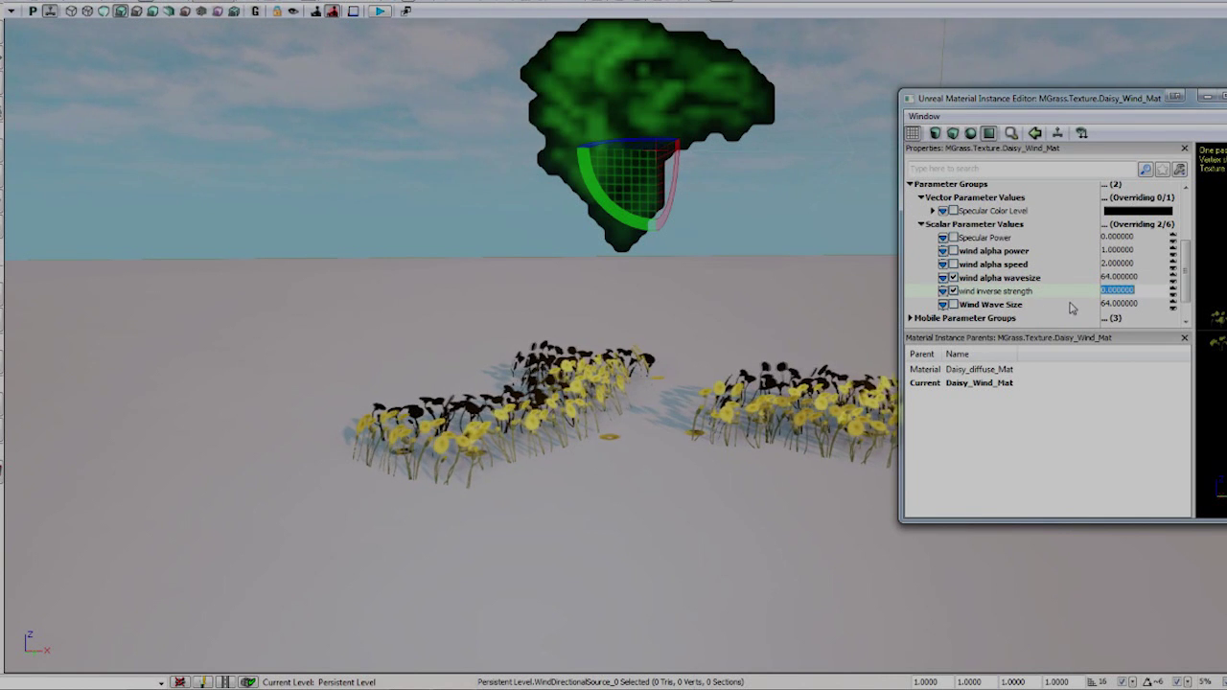
pyautogui.press('Return')
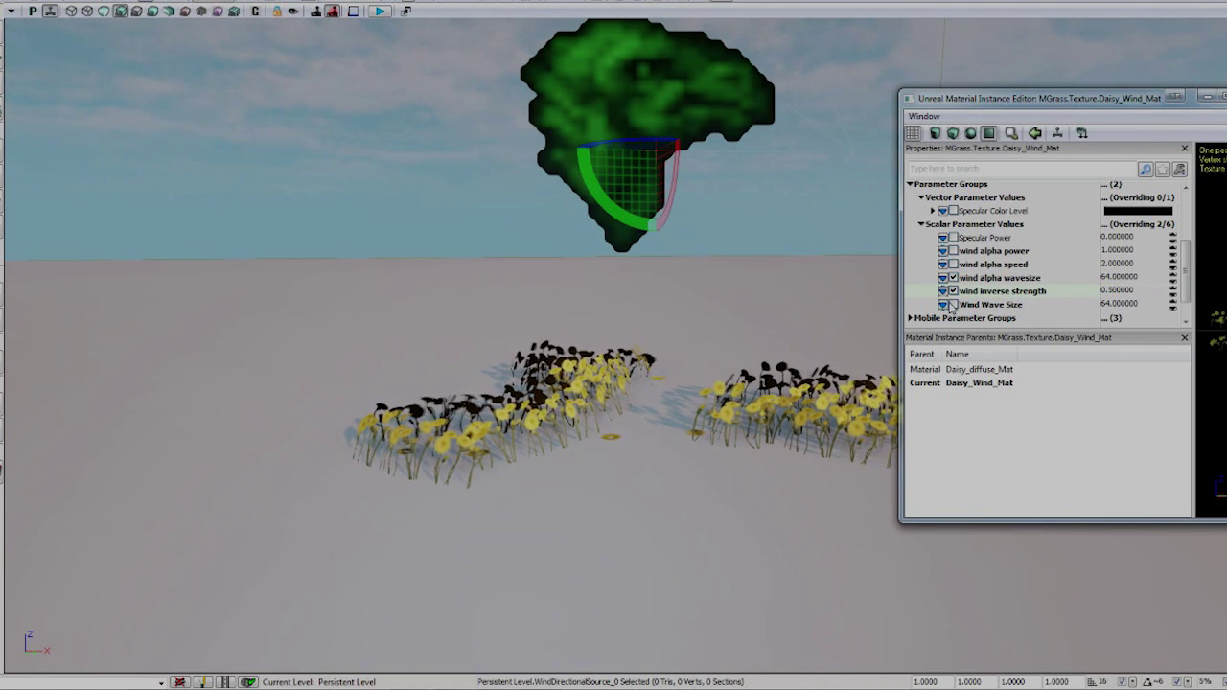
# Override Wind Wave Size in Daisy_Wind_Mat and set it to 256.
pyautogui.click(953, 304)
pyautogui.click(1126, 305)
pyautogui.write('128')
pyautogui.press('Return')
pyautogui.click(1131, 303)
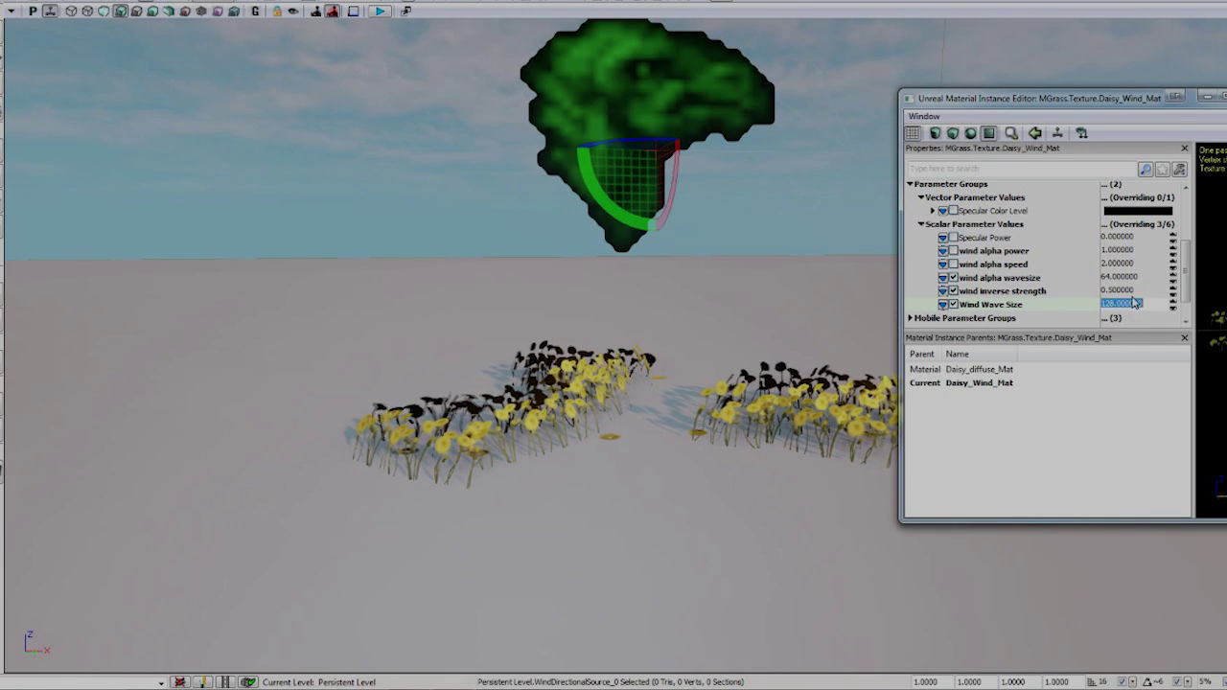
pyautogui.write('26')
pyautogui.press('Return')
pyautogui.click(1133, 303)
pyautogui.write('2556')
pyautogui.press('Return')
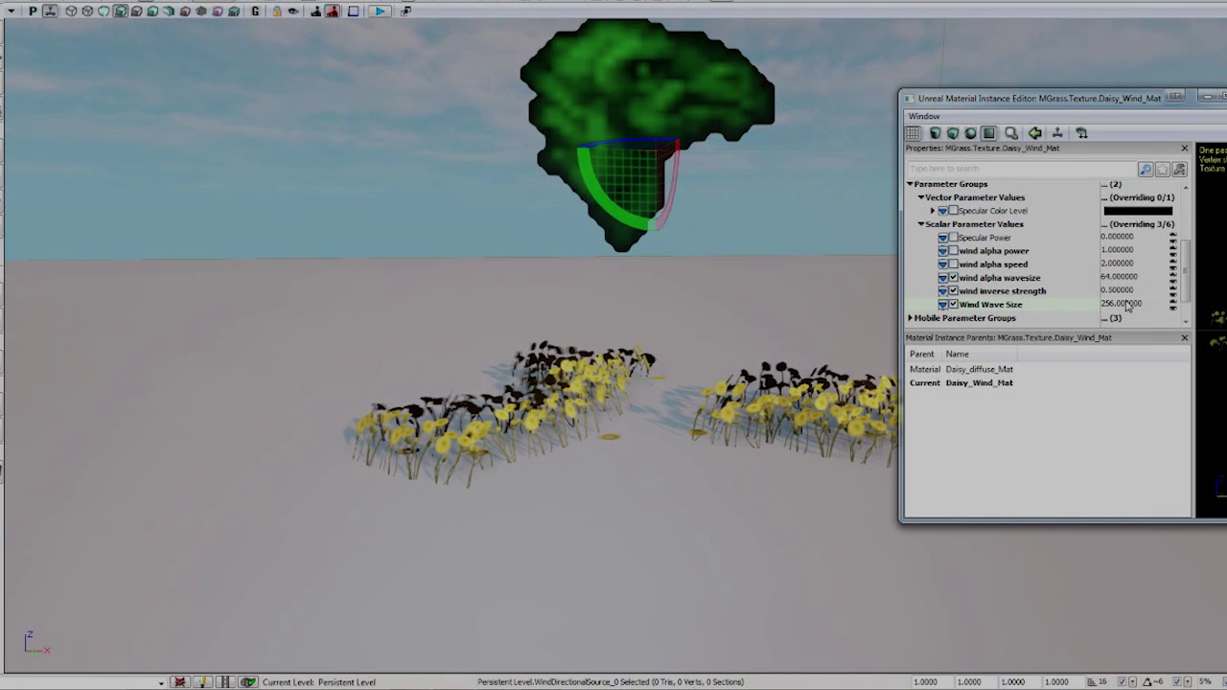
# Override wind alpha power at 1 and wind alpha speed at 0.1 in Daisy_Wind_Mat.
pyautogui.click(952, 250)
pyautogui.click(953, 264)
pyautogui.click(1126, 263)
pyautogui.write('1')
pyautogui.press('Return')
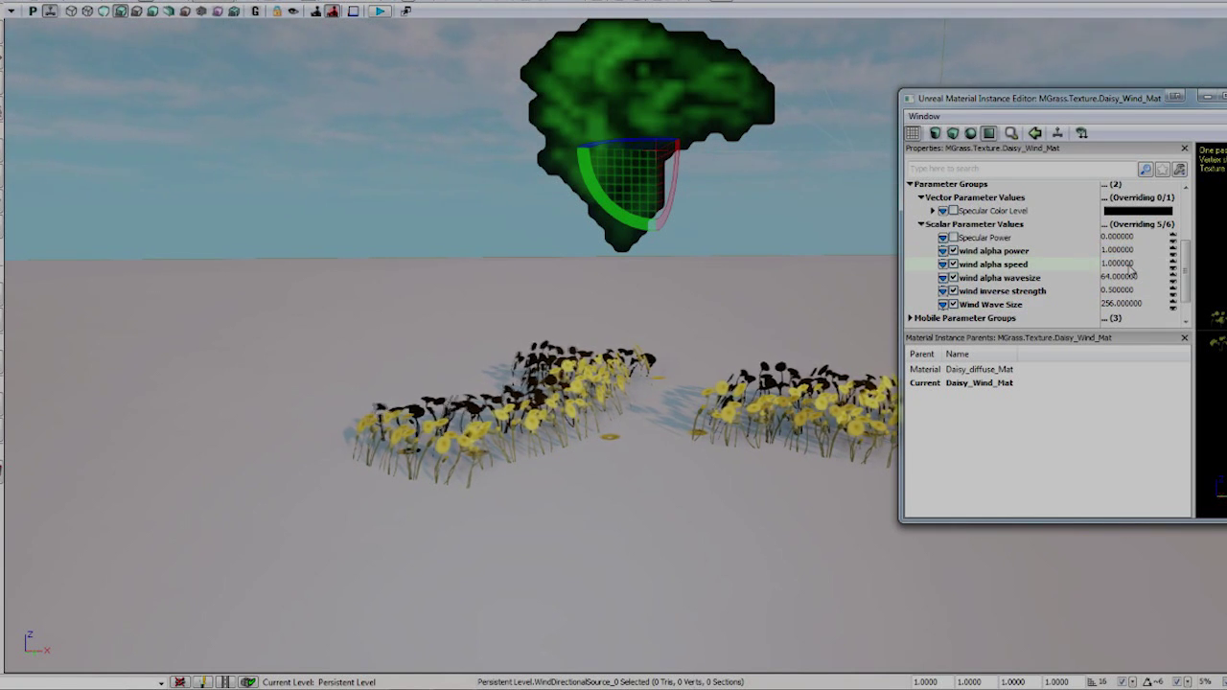
pyautogui.click(1131, 266)
pyautogui.write('0')
pyautogui.press('Return')
pyautogui.click(1131, 266)
pyautogui.write('.1')
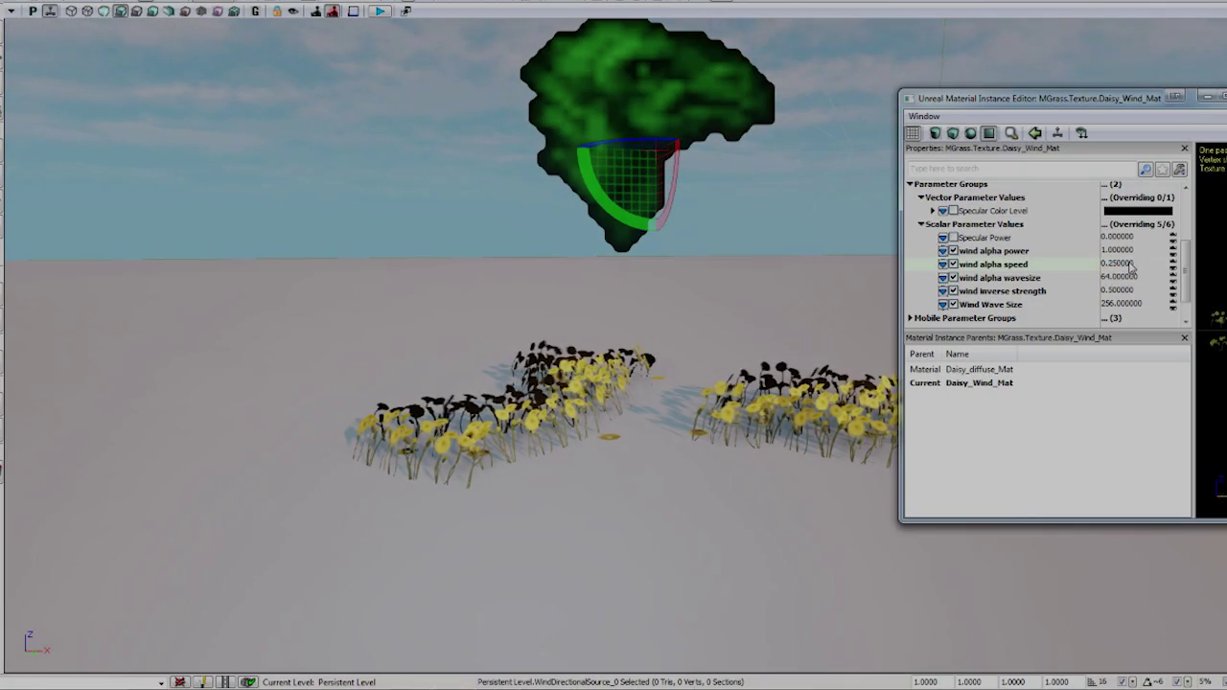
pyautogui.press('Return')
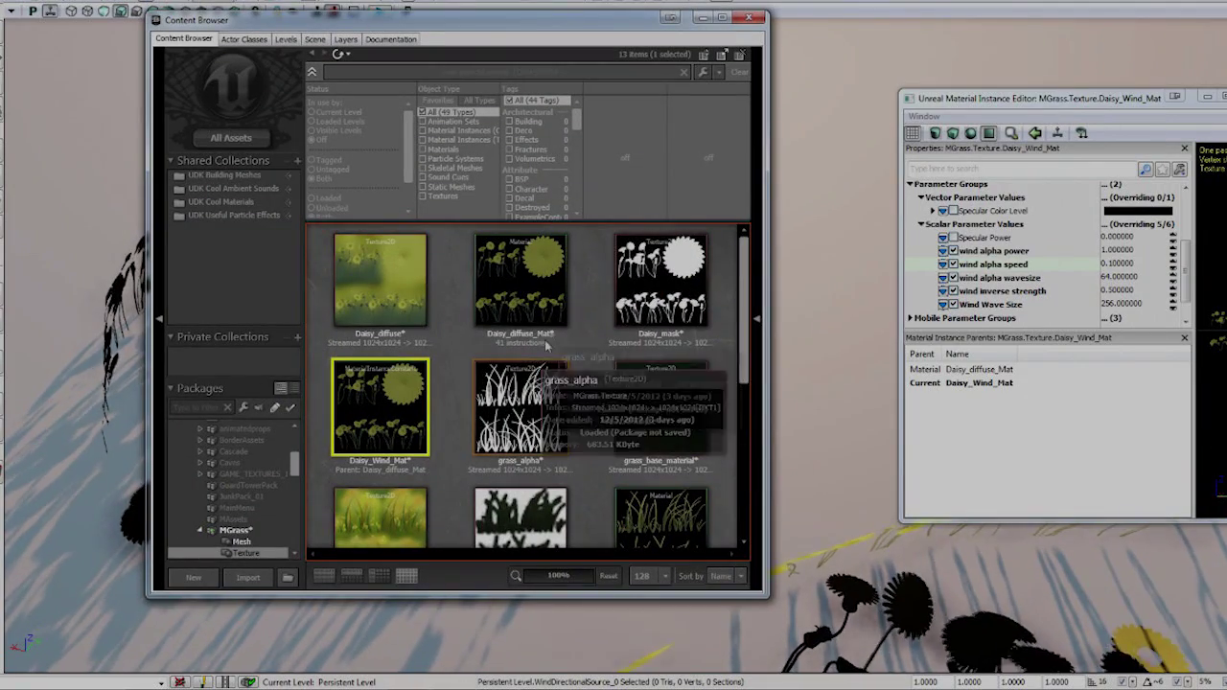
# In Daisy_diffuse_Mat, connect the Lighting Model's final Multiply to CustomLightingDiffuse as well and apply the material changes.
pyautogui.click(541, 307)
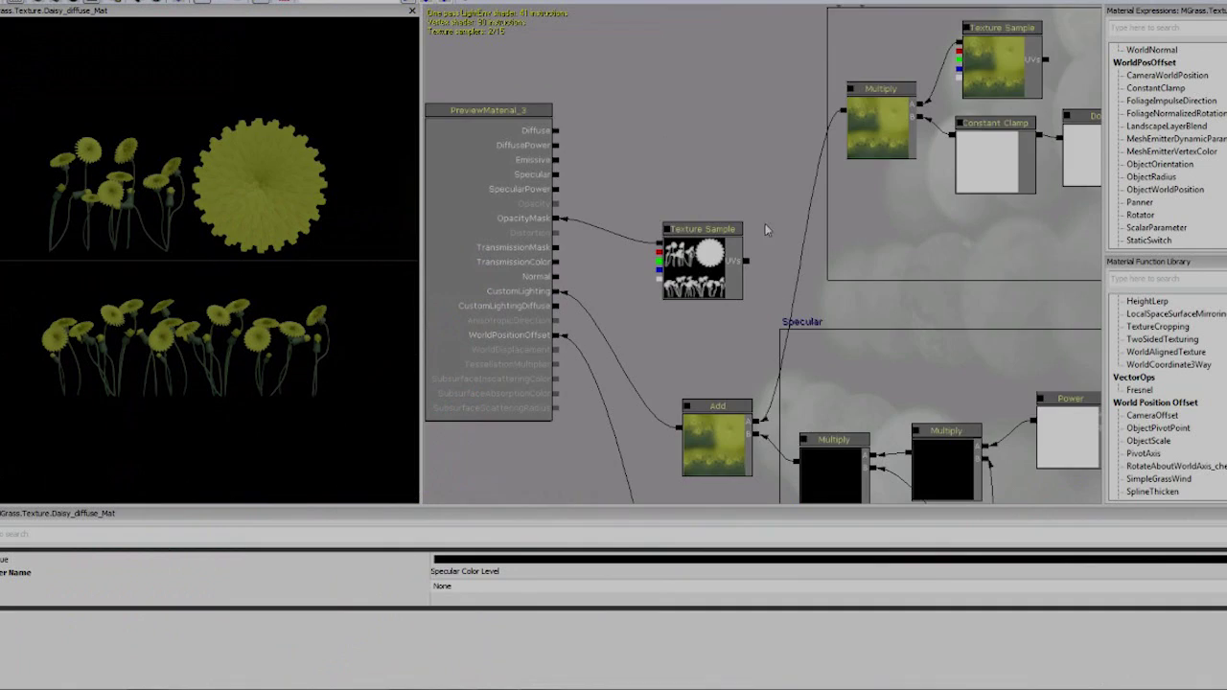
pyautogui.moveTo(764, 223); pyautogui.dragTo(658, 294)
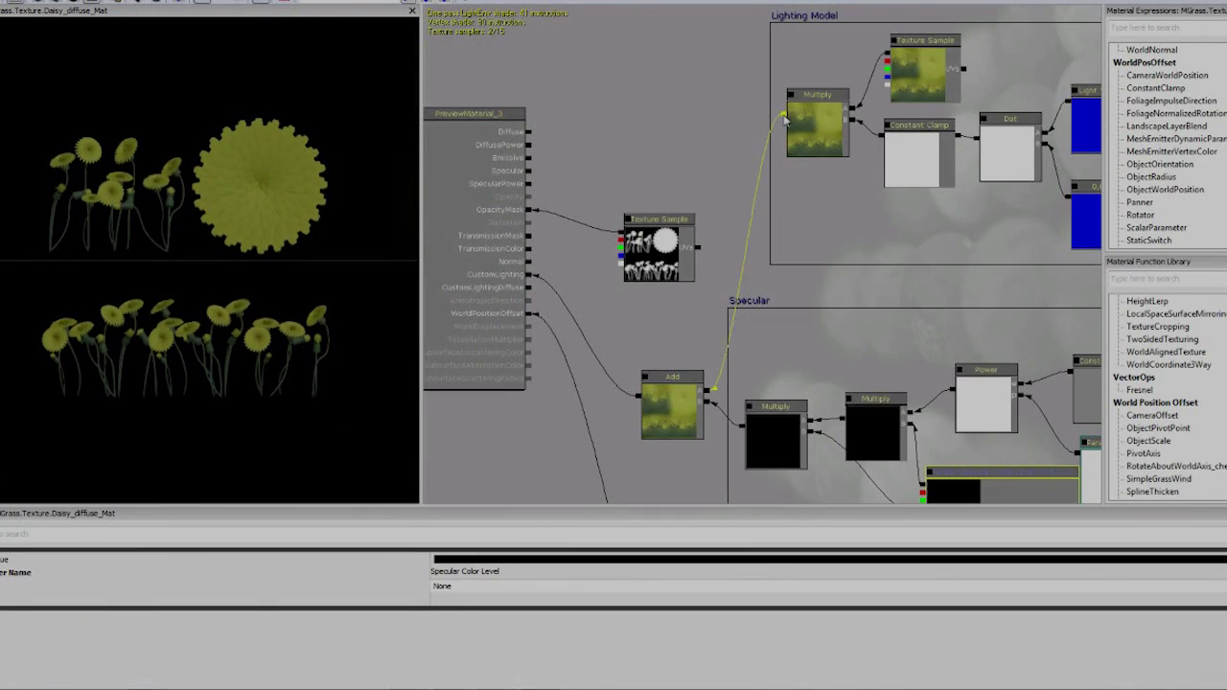
pyautogui.moveTo(772, 115); pyautogui.dragTo(534, 287)
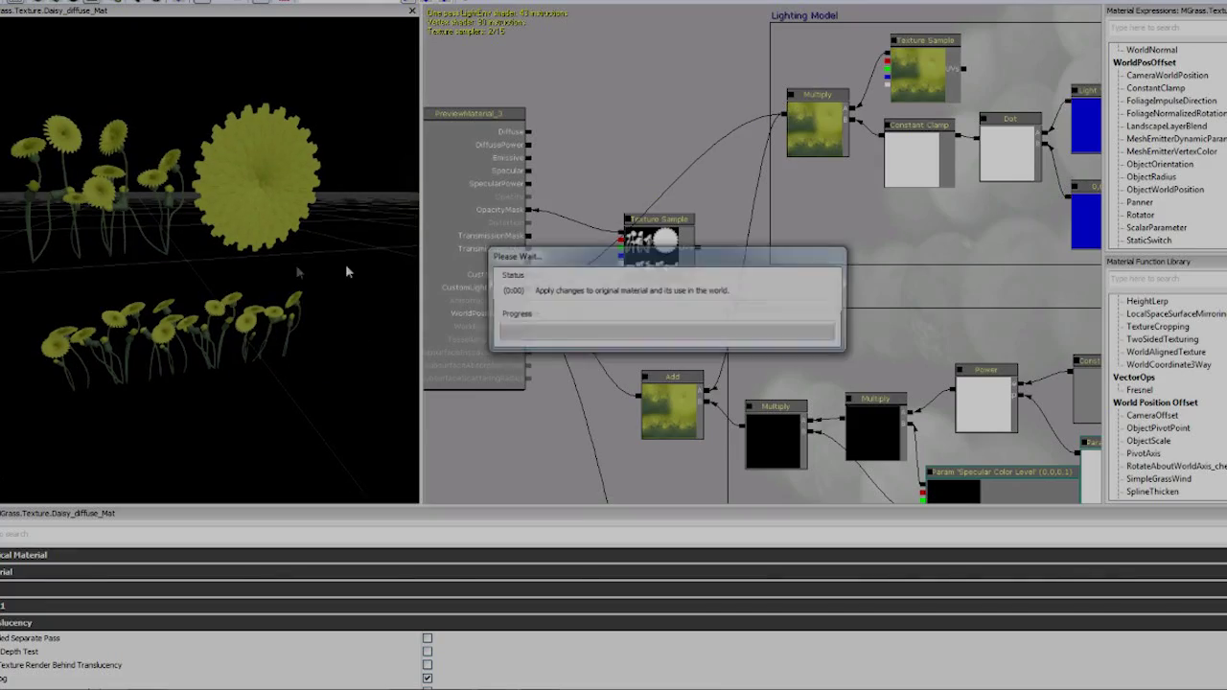
pyautogui.press('Return')
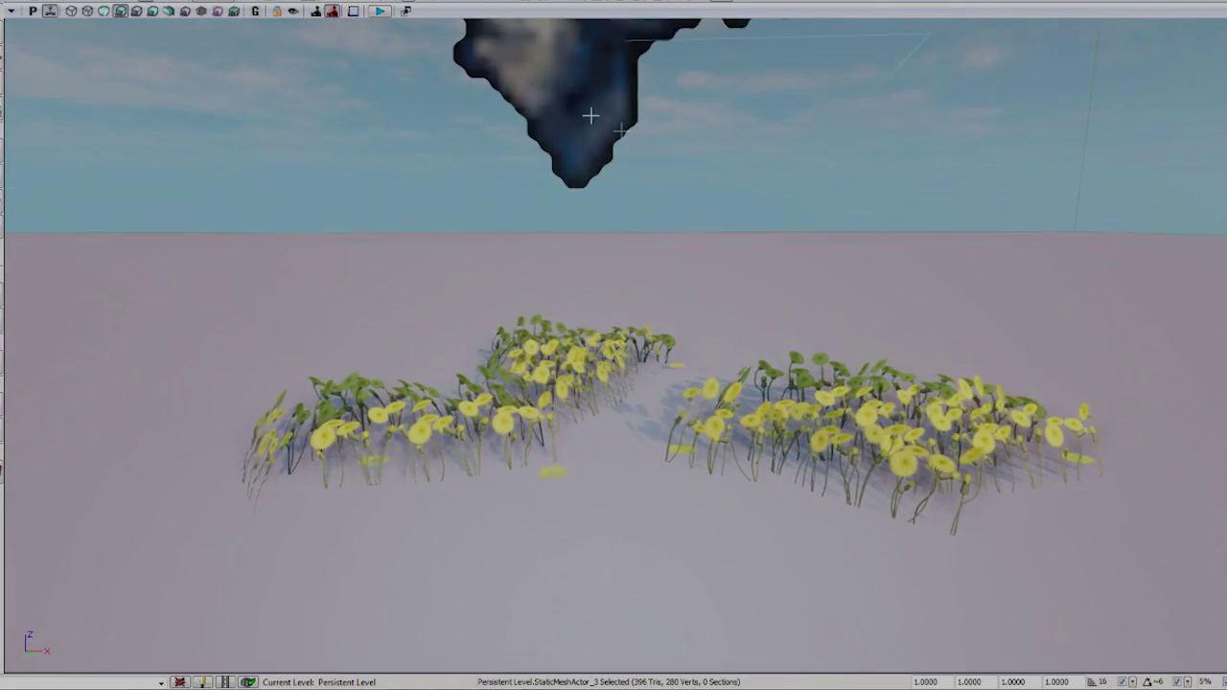
# Open the directional wind source's properties and set its component speed to 0.25 after trying 10 and 1.
pyautogui.doubleClick(591, 116)
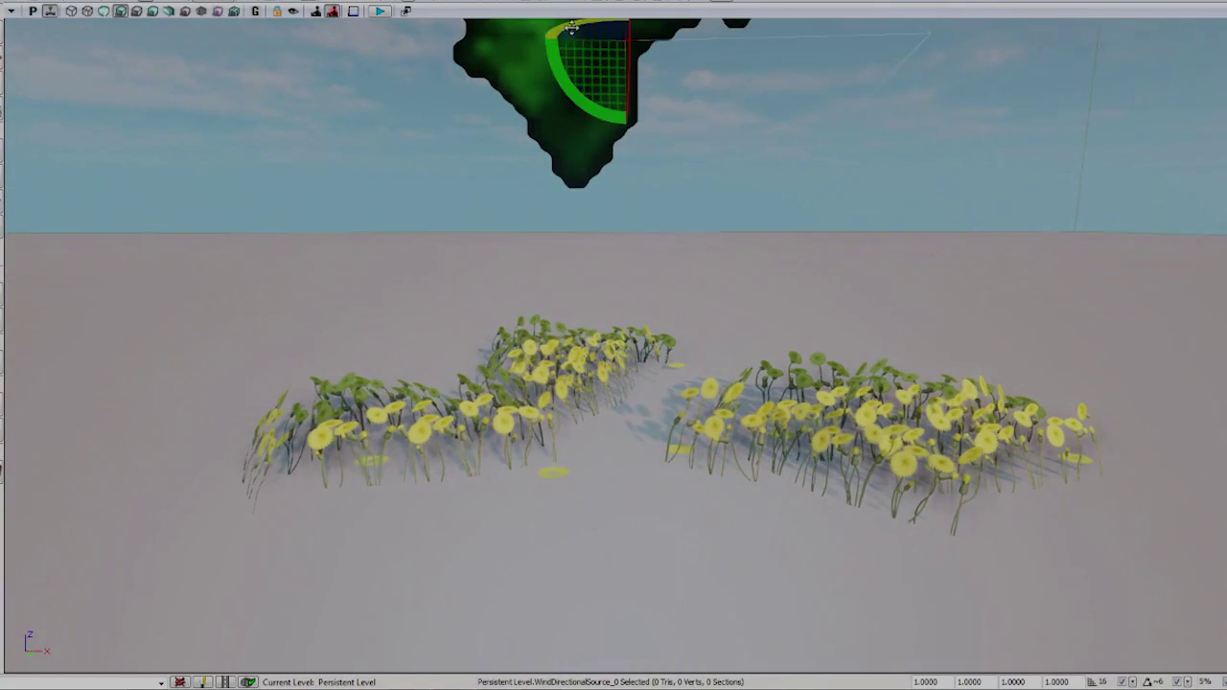
pyautogui.click(61, 59)
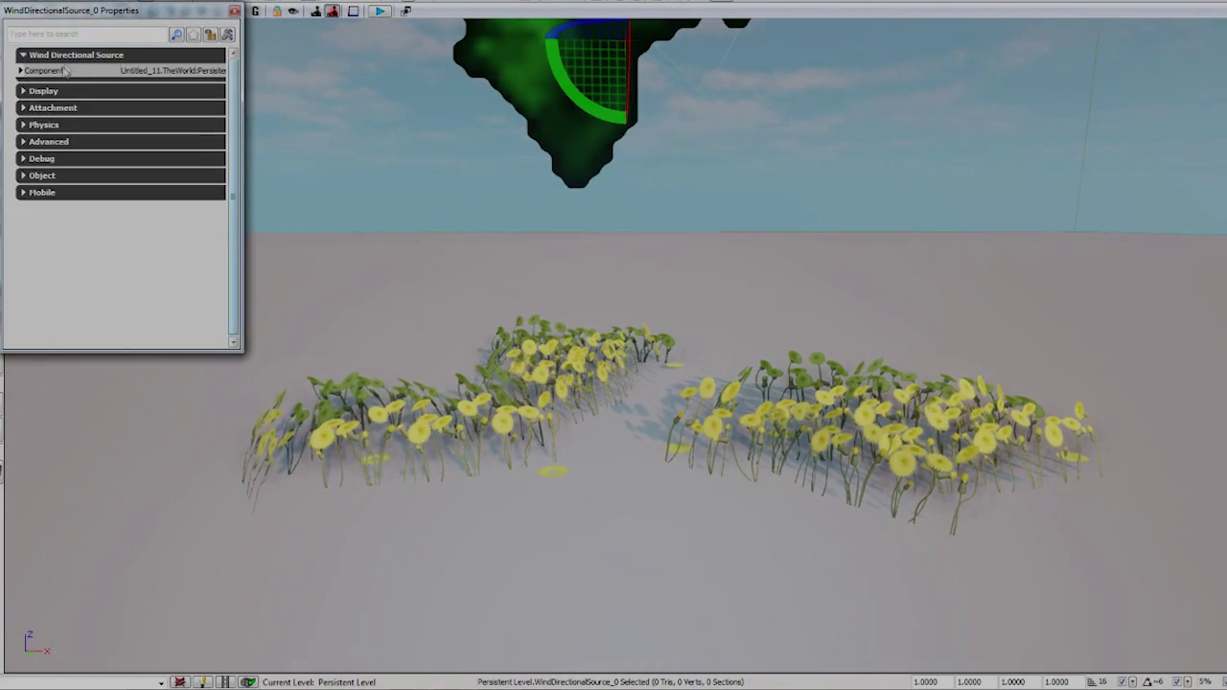
pyautogui.click(65, 71)
pyautogui.click(152, 83)
pyautogui.write('10')
pyautogui.press('Return')
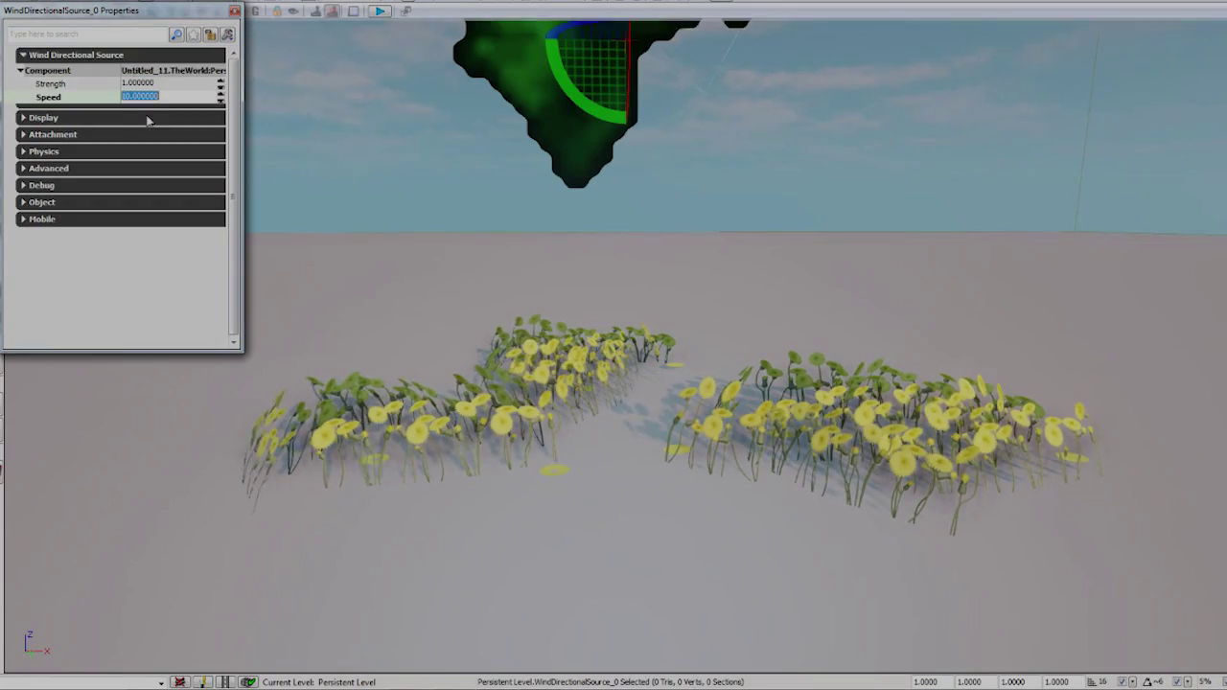
pyautogui.write('1')
pyautogui.press('Return')
pyautogui.write('0.25')
pyautogui.press('Return')
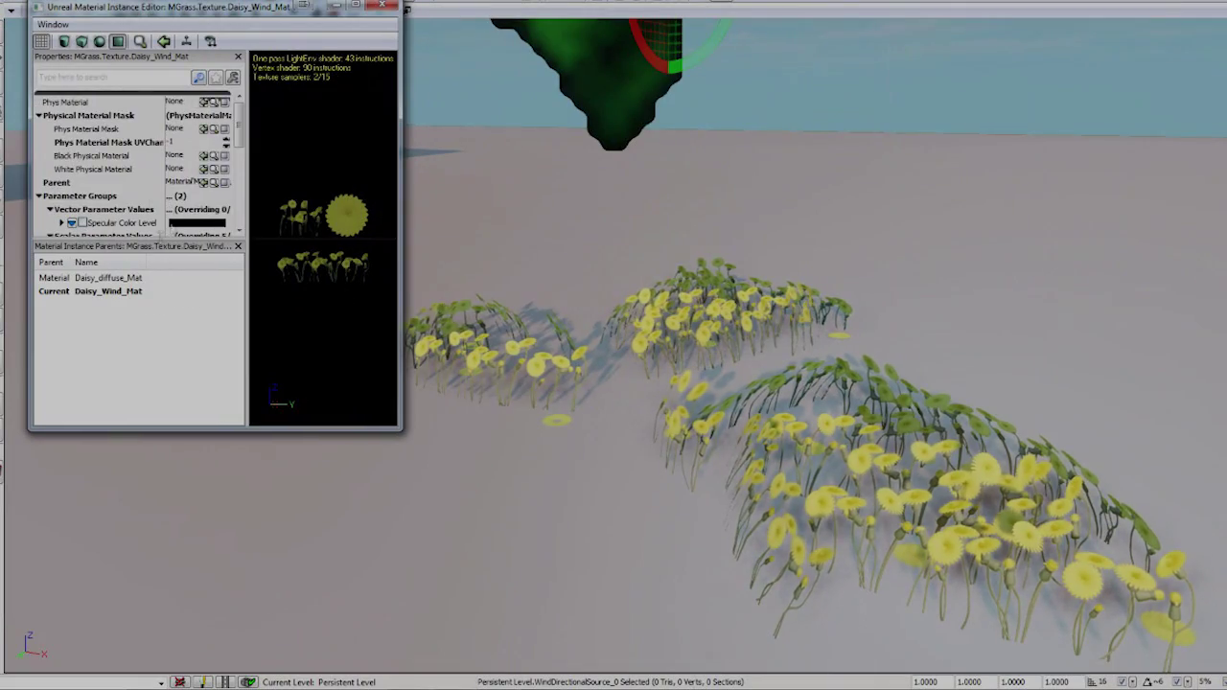
# Set wind alpha wavesize to 128 in Daisy_Wind_Mat.
pyautogui.scroll(-2, 147, 166)
pyautogui.click(248, 202)
pyautogui.click(253, 219)
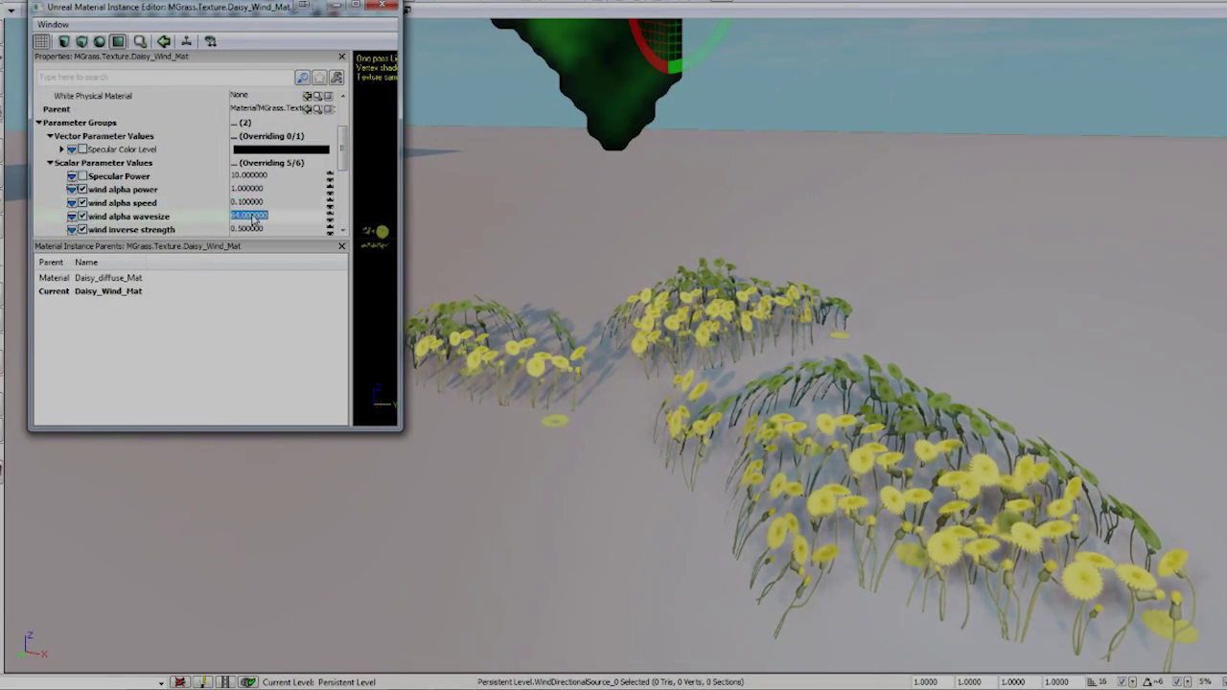
pyautogui.write('128')
pyautogui.press('Return')
# Override Specular Power and Specular Color Level, giving the specular color a teal tint with saturation and value of about 0.54.
pyautogui.click(82, 177)
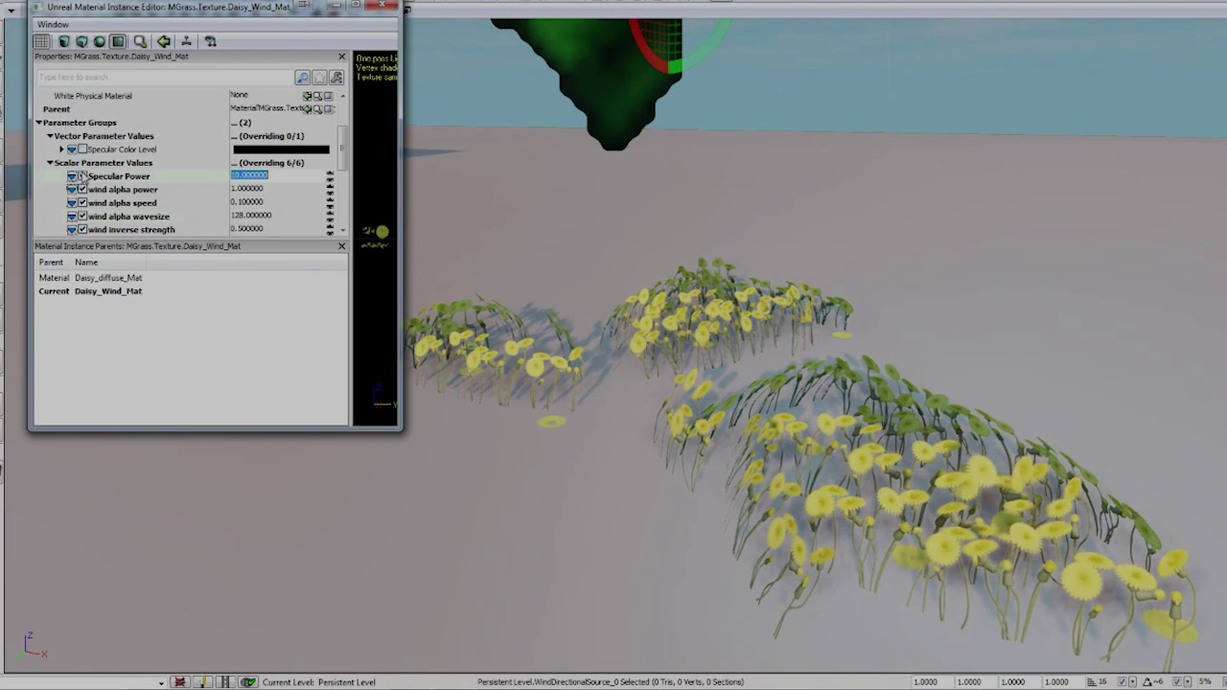
pyautogui.click(82, 149)
pyautogui.click(251, 150)
pyautogui.click(592, 257)
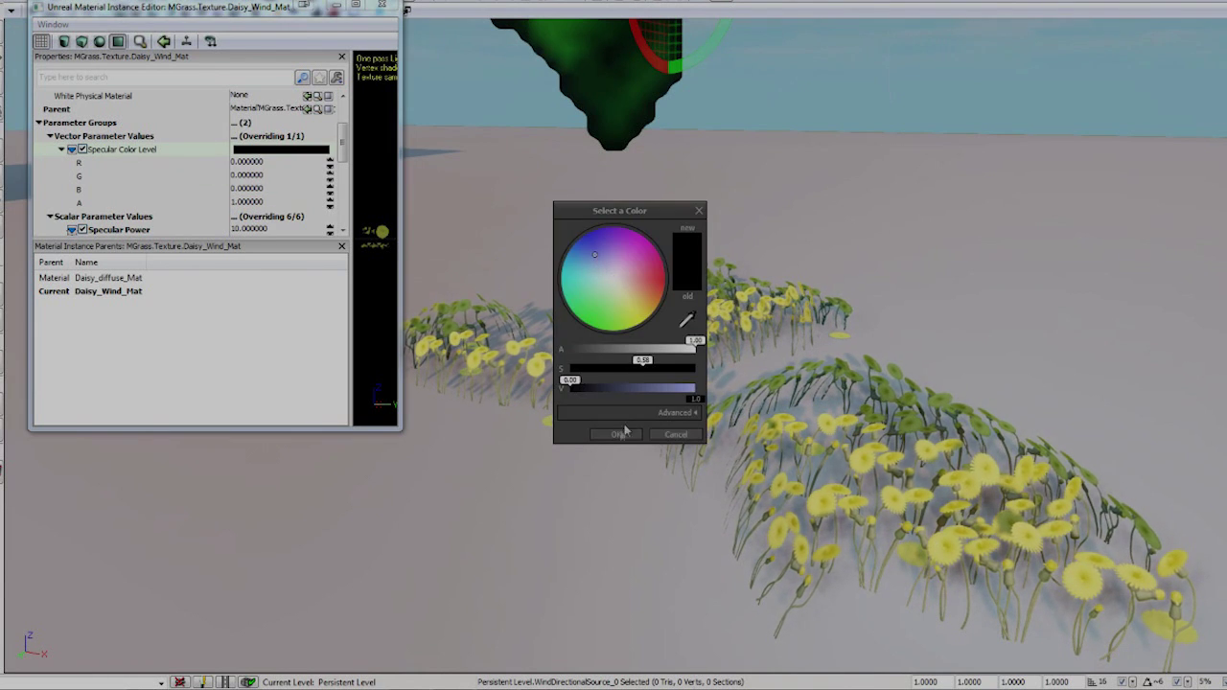
pyautogui.click(624, 432)
pyautogui.click(301, 152)
pyautogui.click(586, 275)
pyautogui.moveTo(571, 382); pyautogui.dragTo(643, 383)
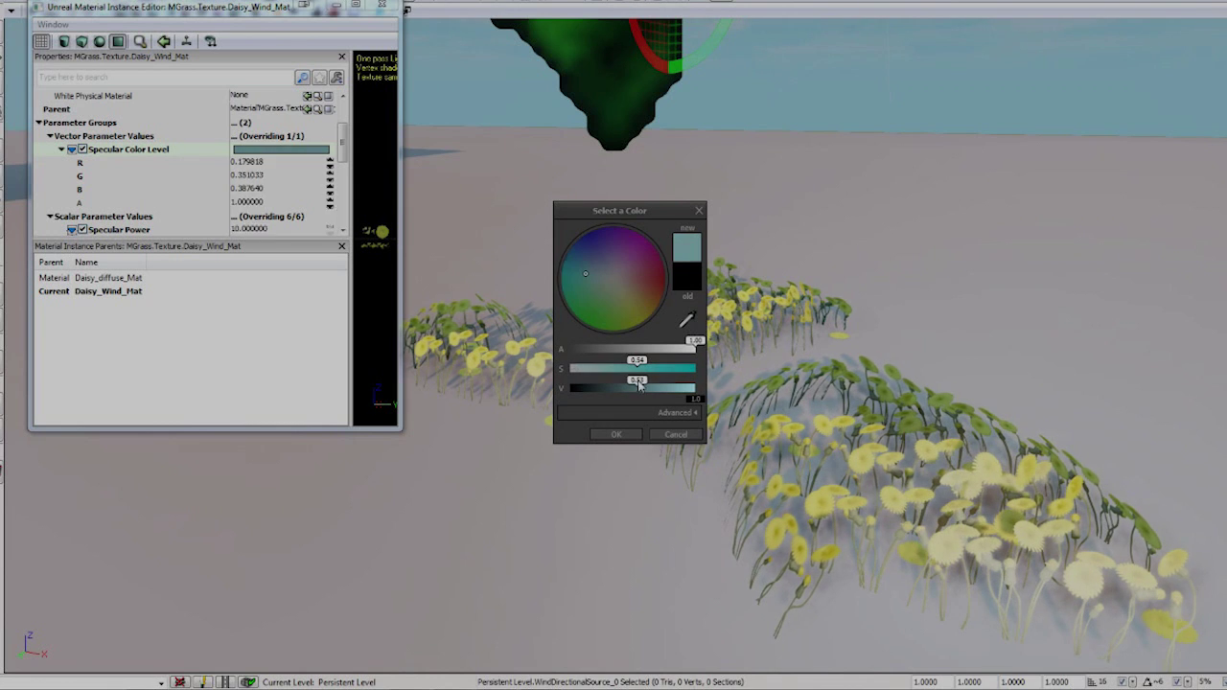
# Set the Specular Power of Daisy_Wind_Mat to 75.
pyautogui.click(251, 230)
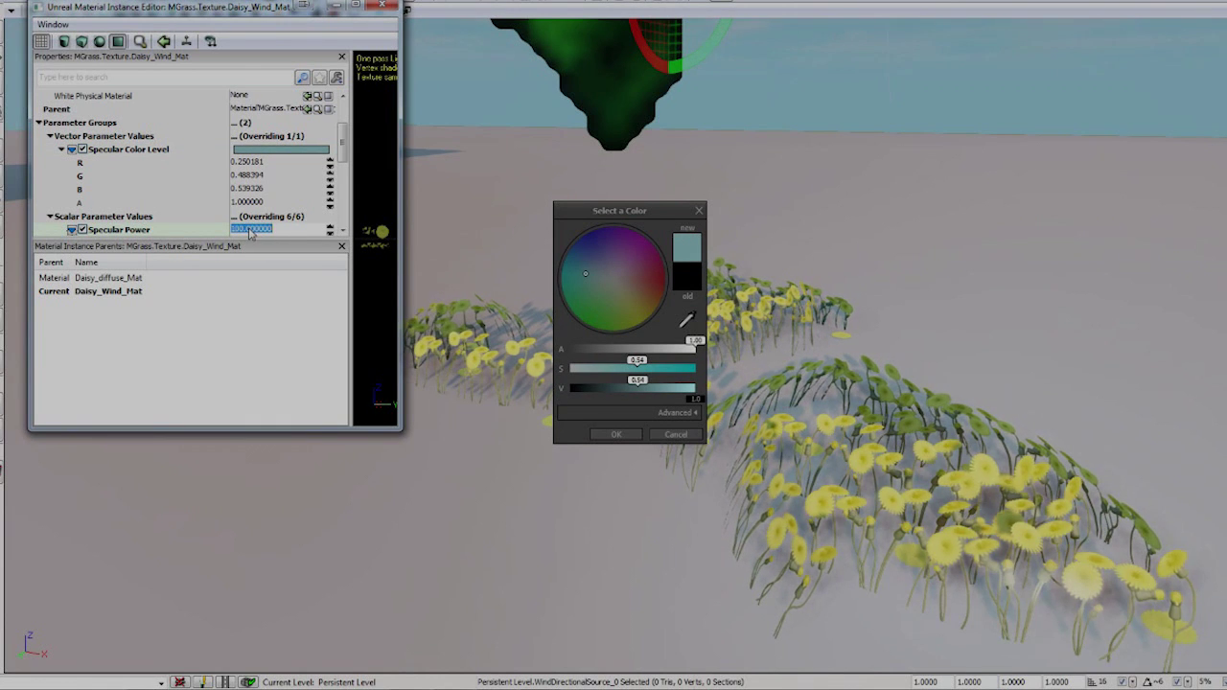
pyautogui.write('50')
pyautogui.press('Return')
pyautogui.write('75')
pyautogui.press('Return')
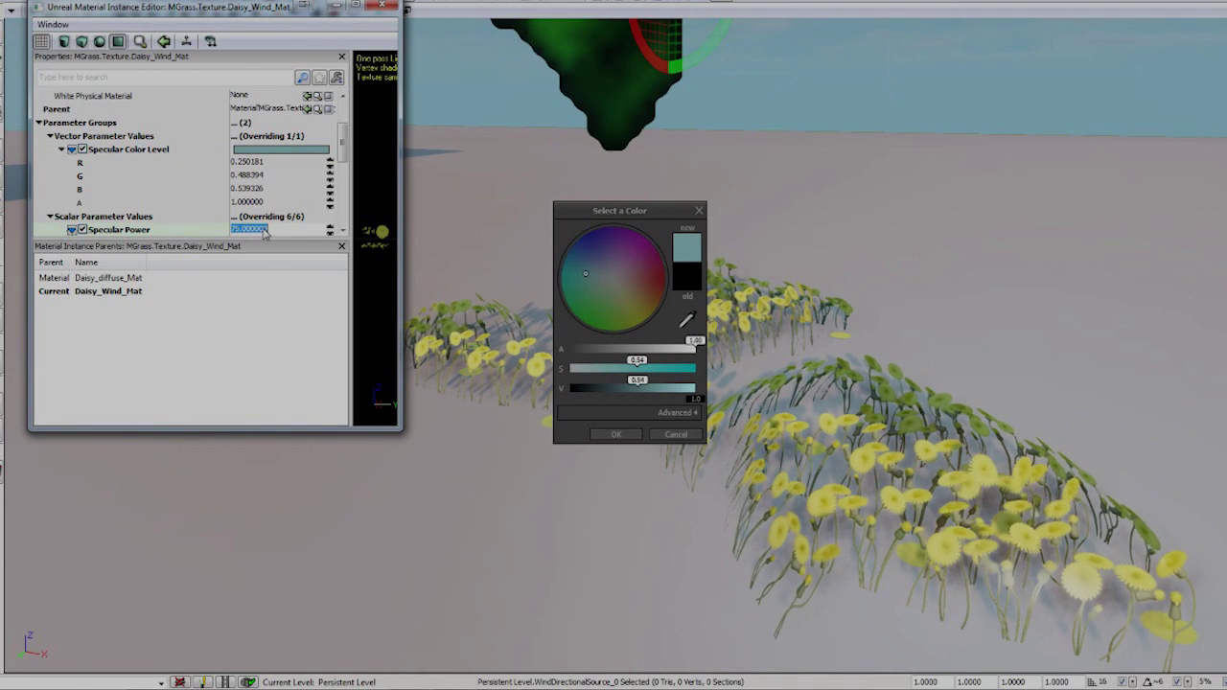
# Darken and desaturate Specular Color Level to about R 0.17, G 0.26, B 0.29.
pyautogui.moveTo(640, 381); pyautogui.dragTo(607, 382)
pyautogui.moveTo(588, 279); pyautogui.dragTo(593, 274)
pyautogui.click(388, 260)
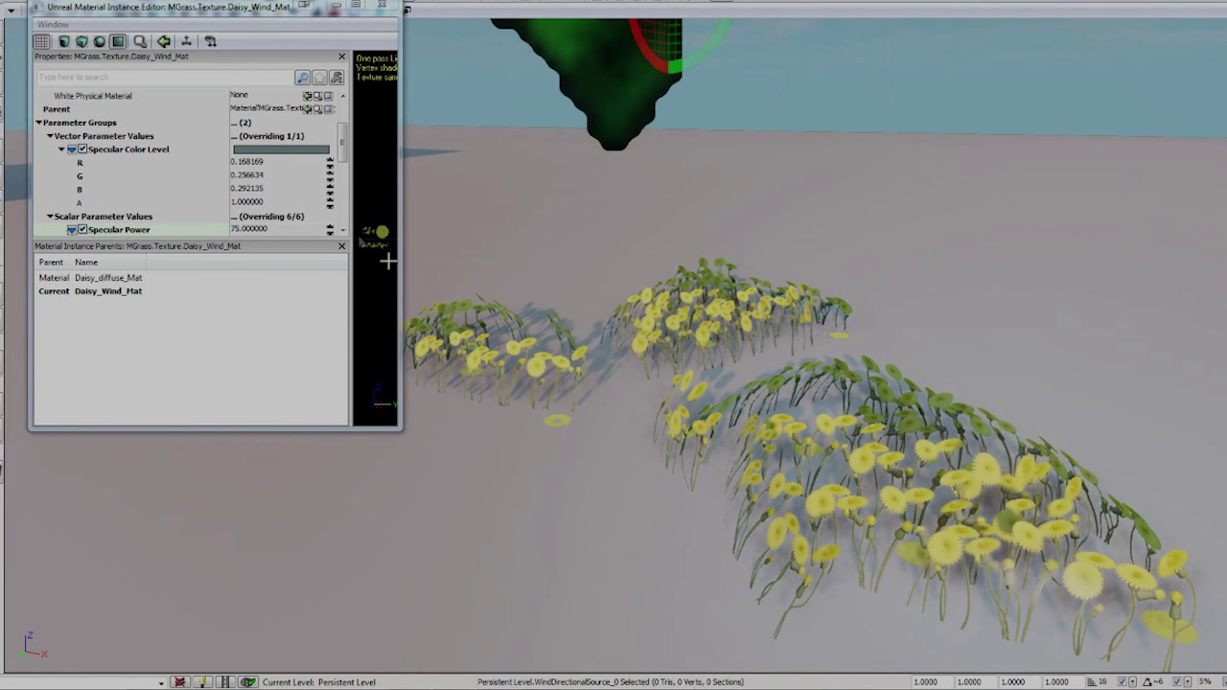
# Adjust the wind inverse strength of Daisy_Wind_Mat, trying a value of 2.
pyautogui.moveTo(343, 148); pyautogui.dragTo(358, 205)
pyautogui.scroll(10, 326, 192)
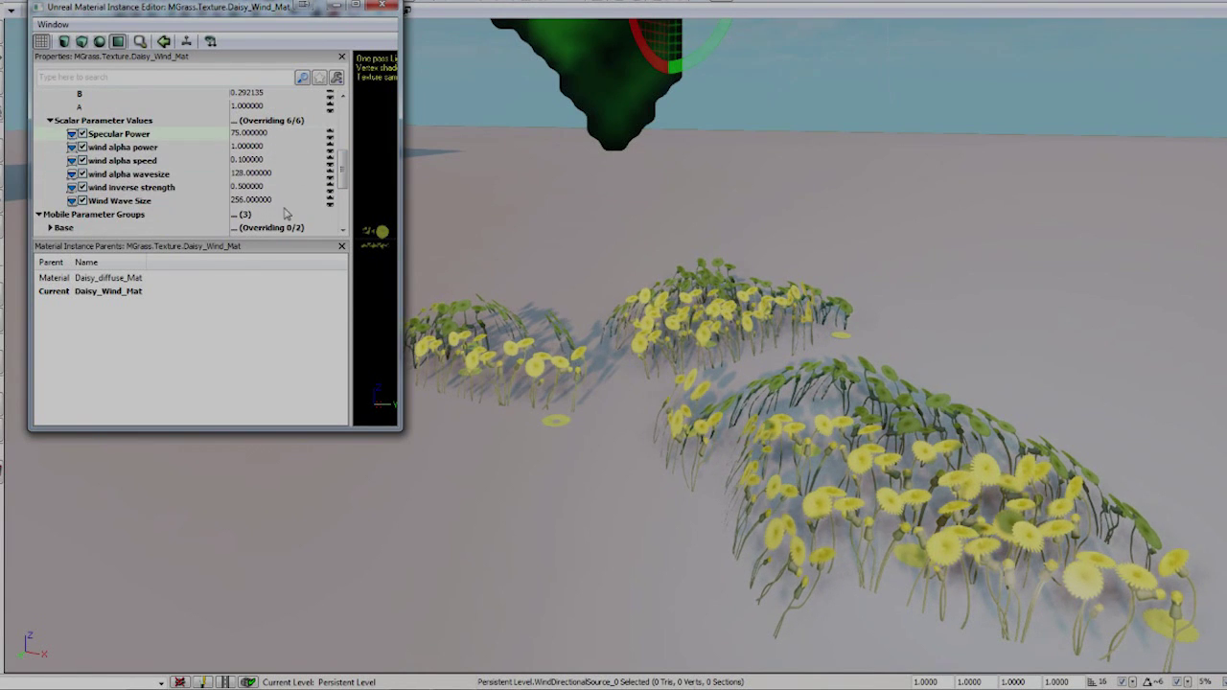
pyautogui.click(247, 187)
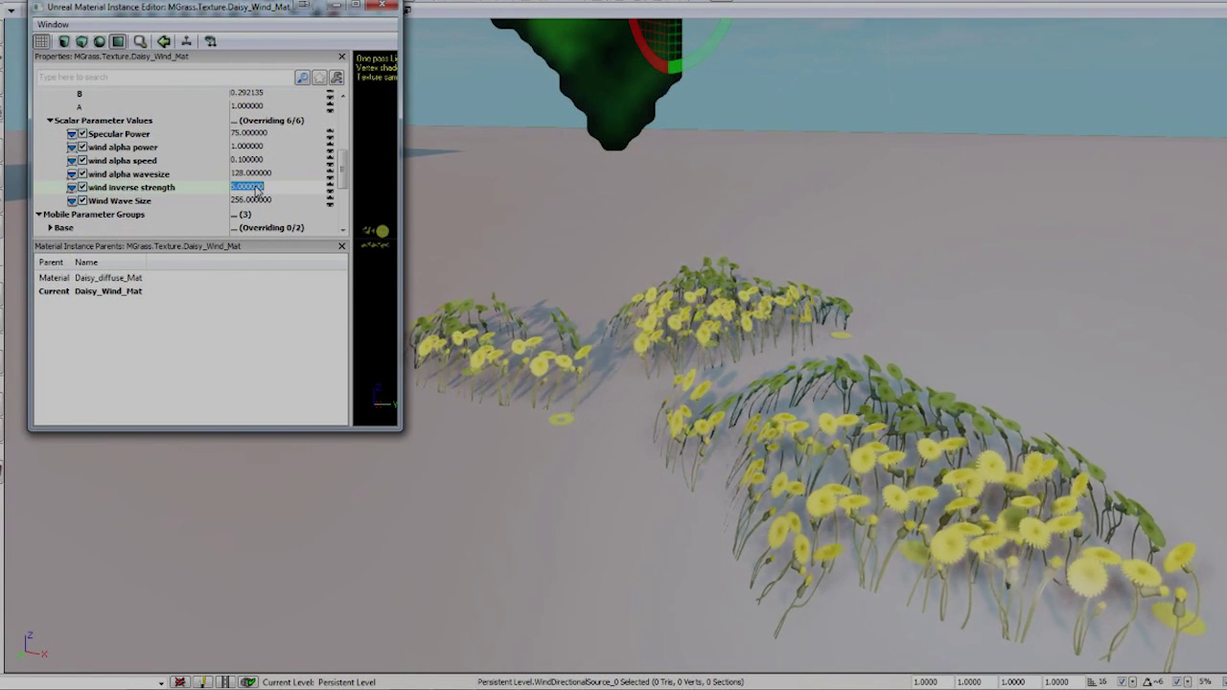
pyautogui.write('2')
pyautogui.press('Return')
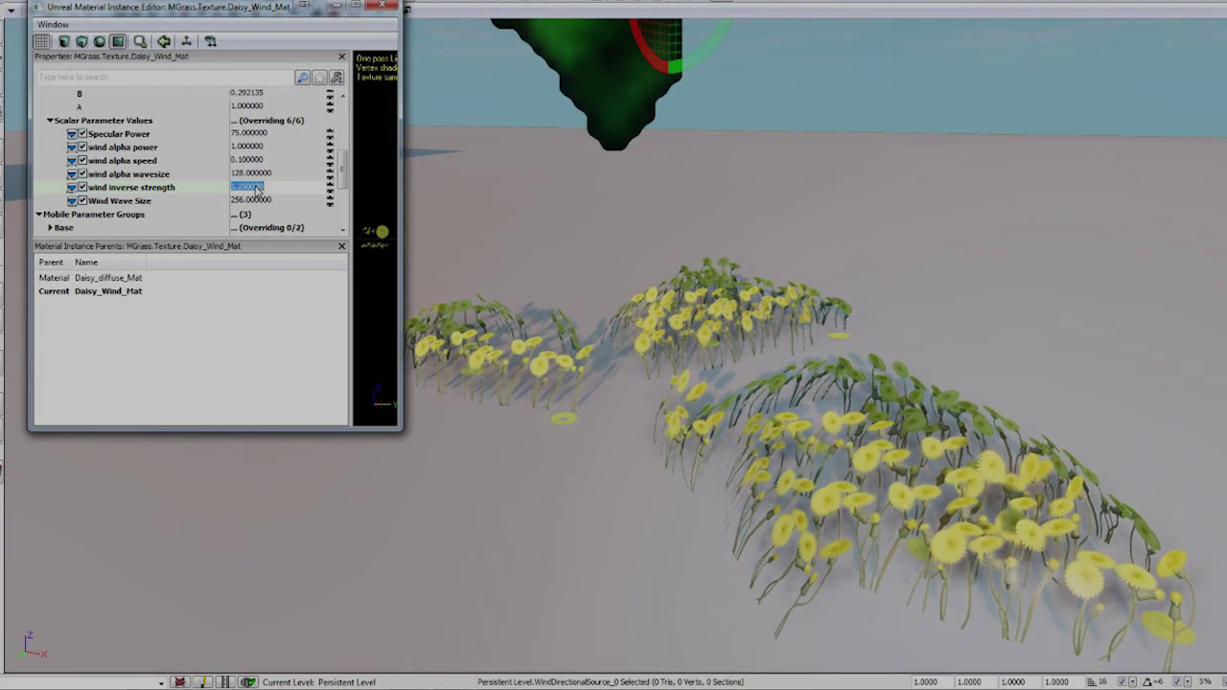
# Close the Daisy_Wind_Mat editor and switch the level editor to Foliage mode.
pyautogui.click(383, 6)
pyautogui.click(1, 108)
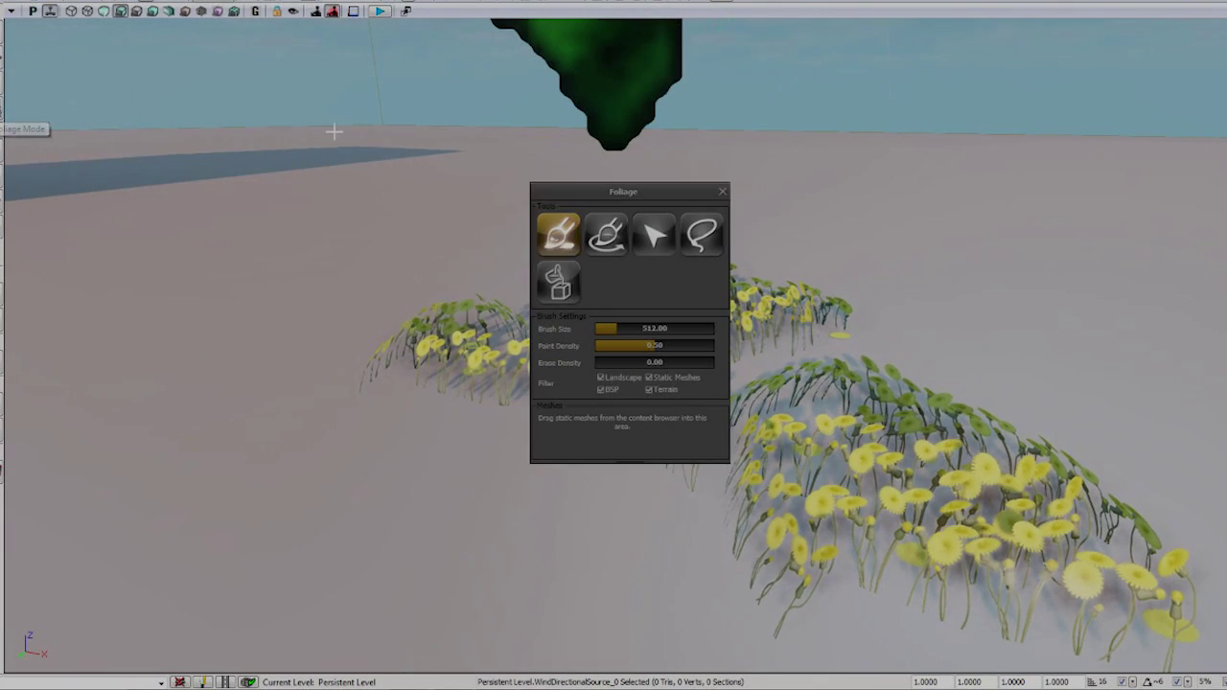
# Add the DaisyCluster_Large static mesh from the MGrass package to the foliage mesh list.
pyautogui.click(274, 9)
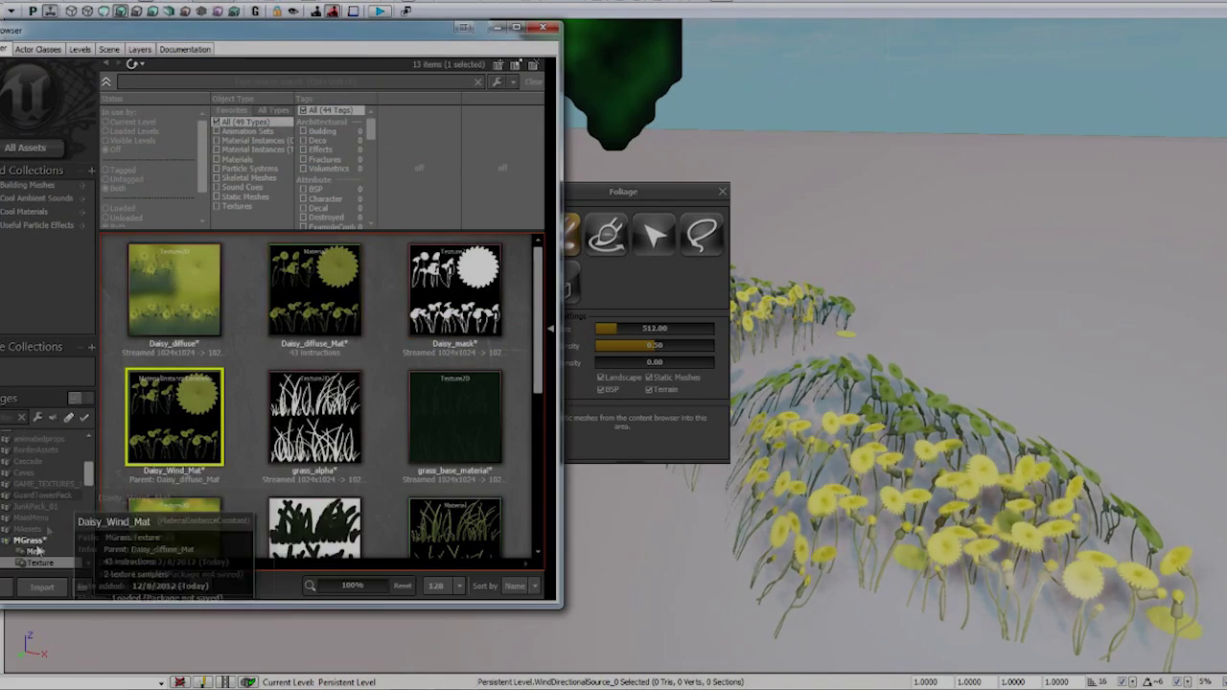
pyautogui.moveTo(576, 385); pyautogui.dragTo(633, 422)
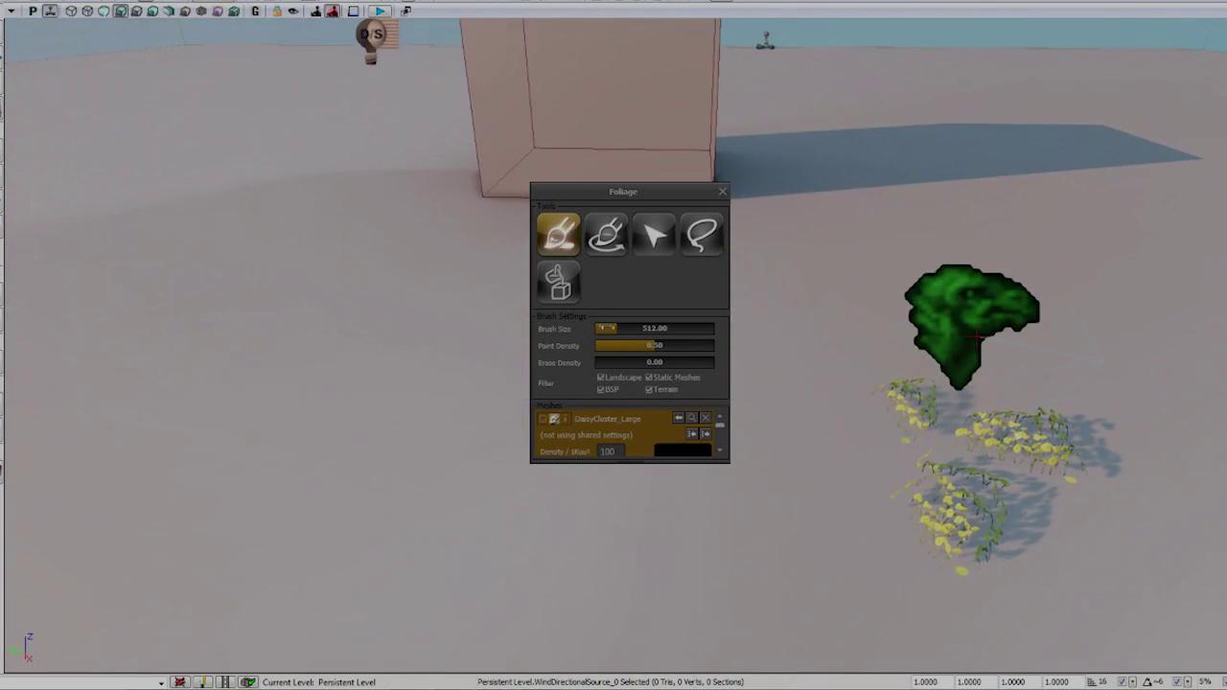
# Set the foliage brush size to about 164 and limit the paint filter to static meshes only.
pyautogui.moveTo(607, 328); pyautogui.dragTo(599, 328)
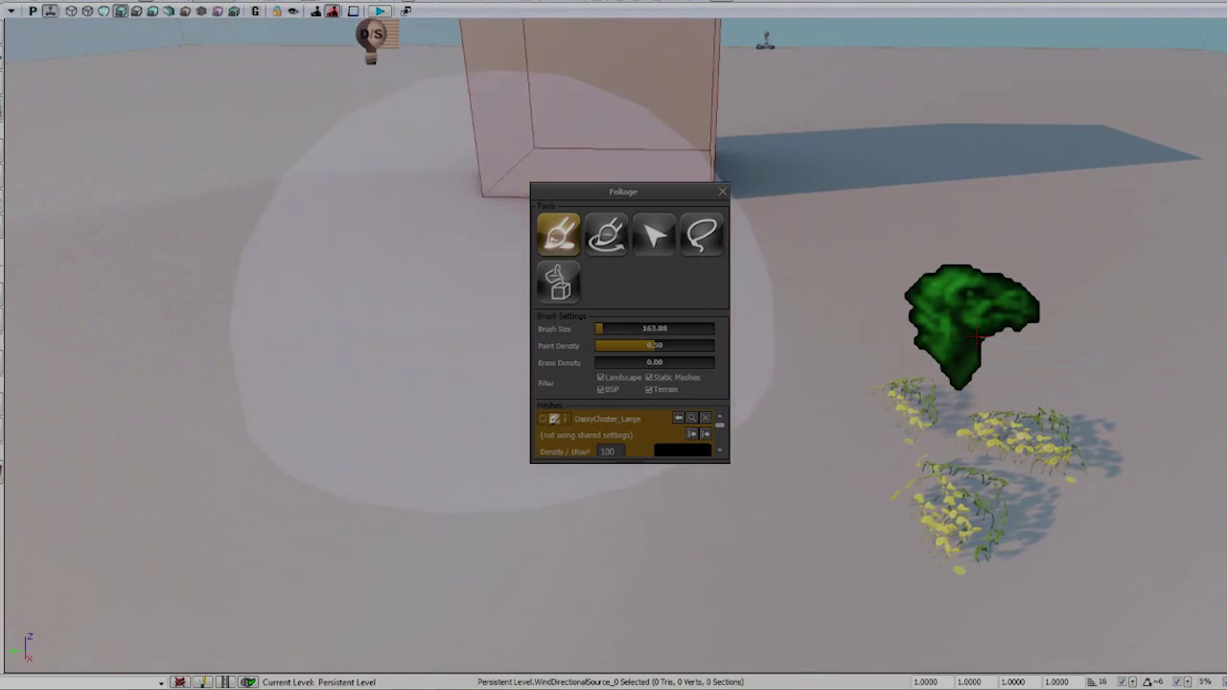
pyautogui.click(601, 377)
pyautogui.click(601, 390)
pyautogui.click(649, 390)
# Paint daisy clusters across the ground around the large block, raising the paint density to 0.74 for the second pass.
pyautogui.moveTo(347, 316)
pyautogui.keyDown('ctrl'); pyautogui.mouseDown()
pyautogui.moveTo(205, 220)
pyautogui.moveTo(336, 480)
pyautogui.moveTo(862, 288)
pyautogui.moveTo(963, 290)
pyautogui.moveTo(317, 192)
pyautogui.mouseUp(); pyautogui.keyUp('ctrl')
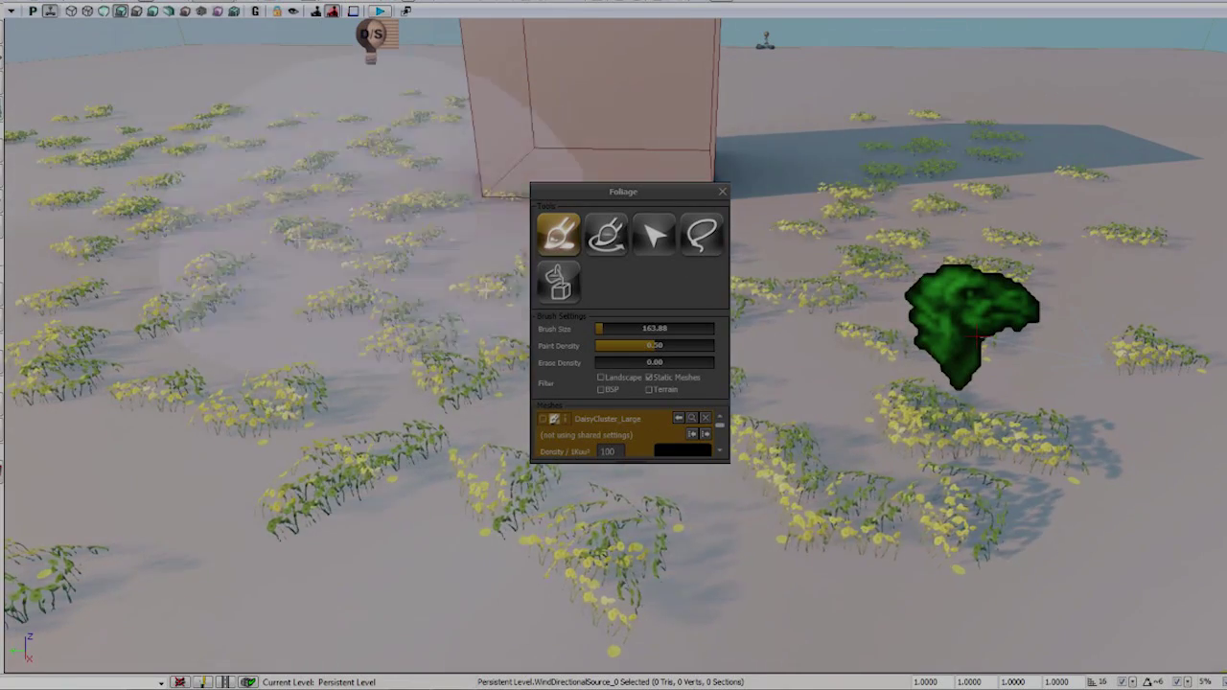
pyautogui.moveTo(657, 345); pyautogui.dragTo(683, 345)
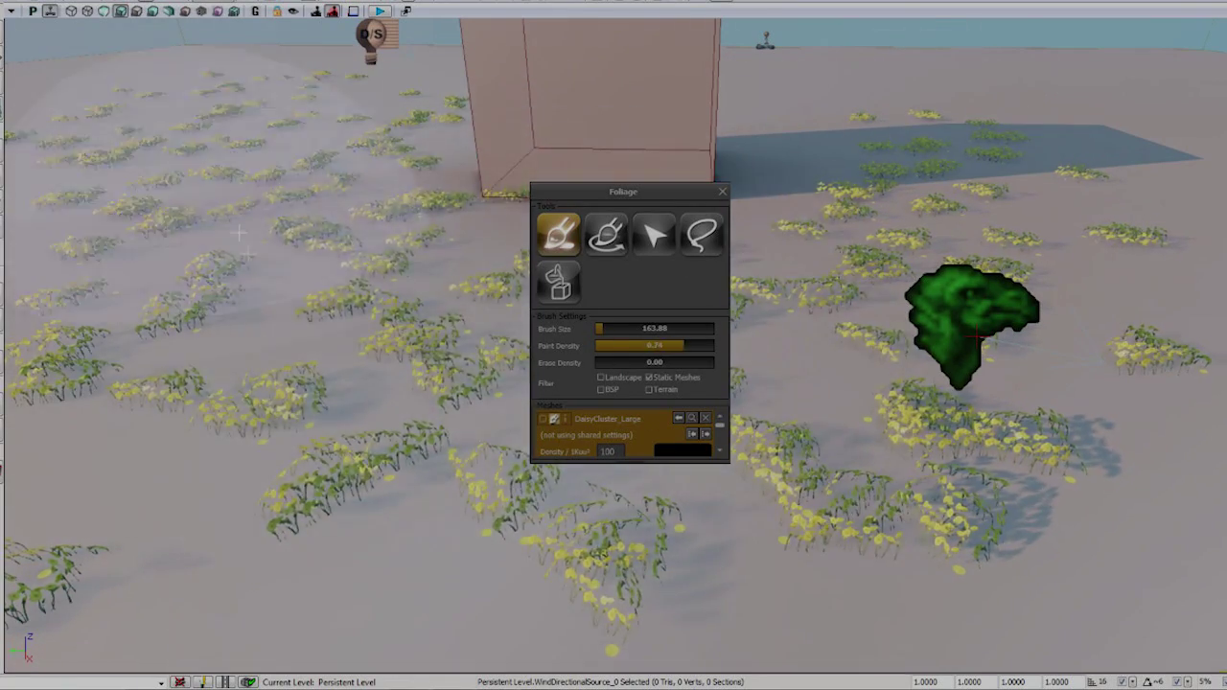
pyautogui.moveTo(980, 309)
pyautogui.keyDown('ctrl'); pyautogui.mouseDown()
pyautogui.moveTo(1102, 172)
pyautogui.moveTo(910, 134)
pyautogui.mouseUp(); pyautogui.keyUp('ctrl')
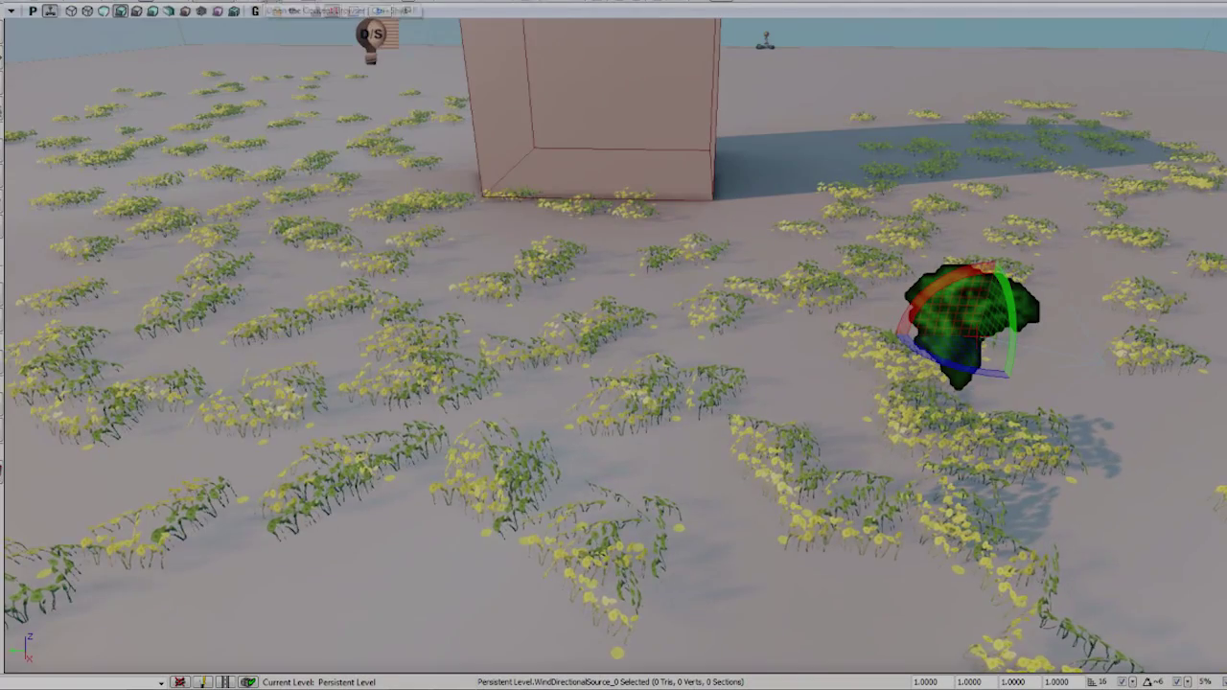
# Save the MGrass package from the Content Browser.
pyautogui.click(263, 3)
pyautogui.rightClick(48, 540)
pyautogui.click(96, 381)
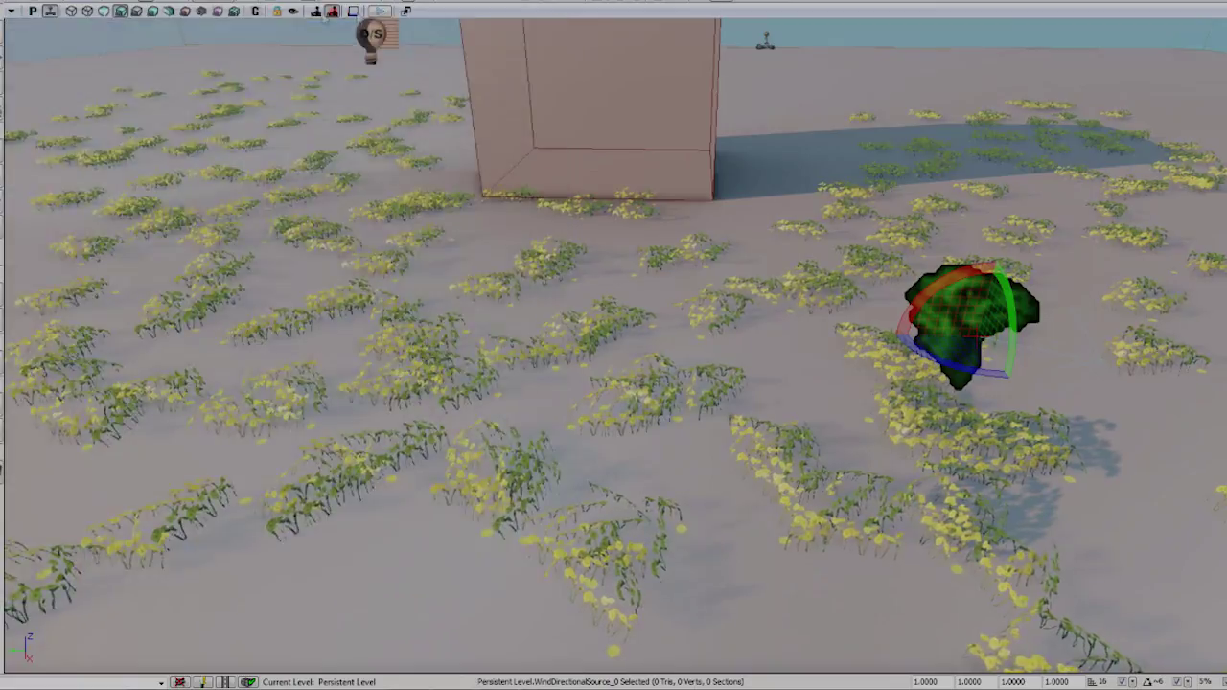